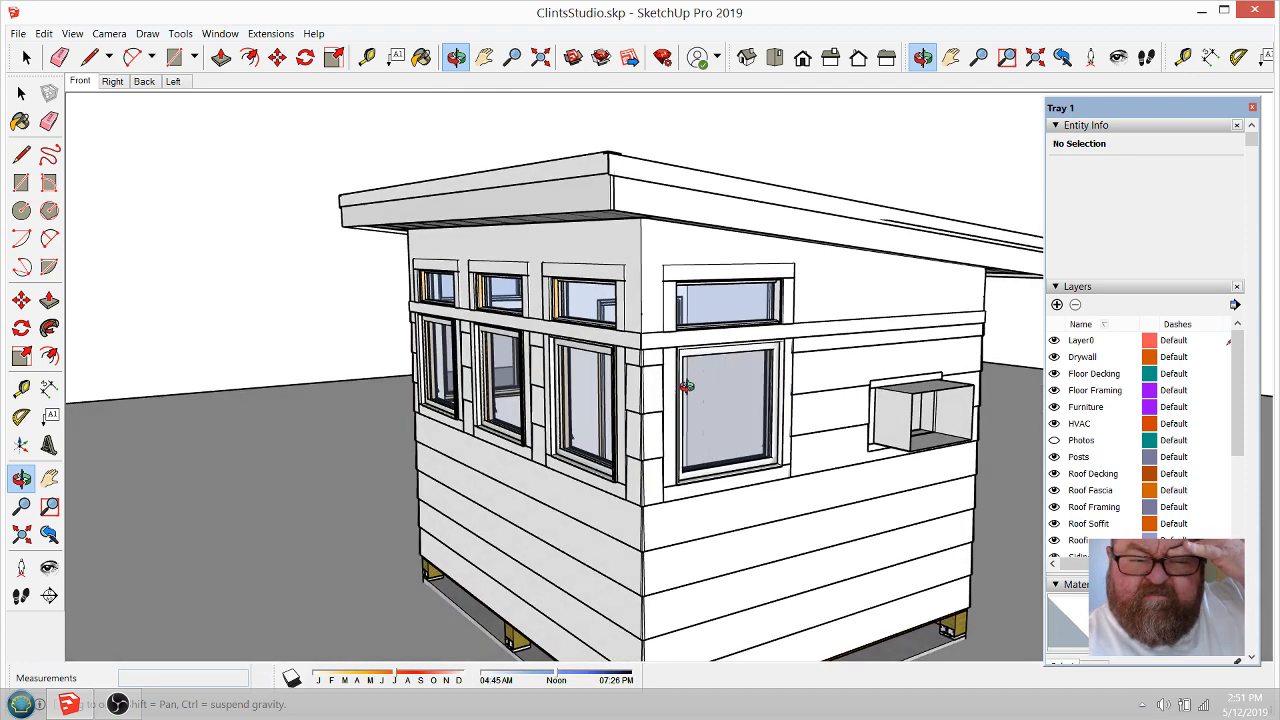
Step: Hide the Roofing, Roof Decking, Roof Framing and Roof Fascia layers to expose the soffit panels
left_click_drag(668, 288, 640, 350)
left_click_drag(484, 352, 640, 300)
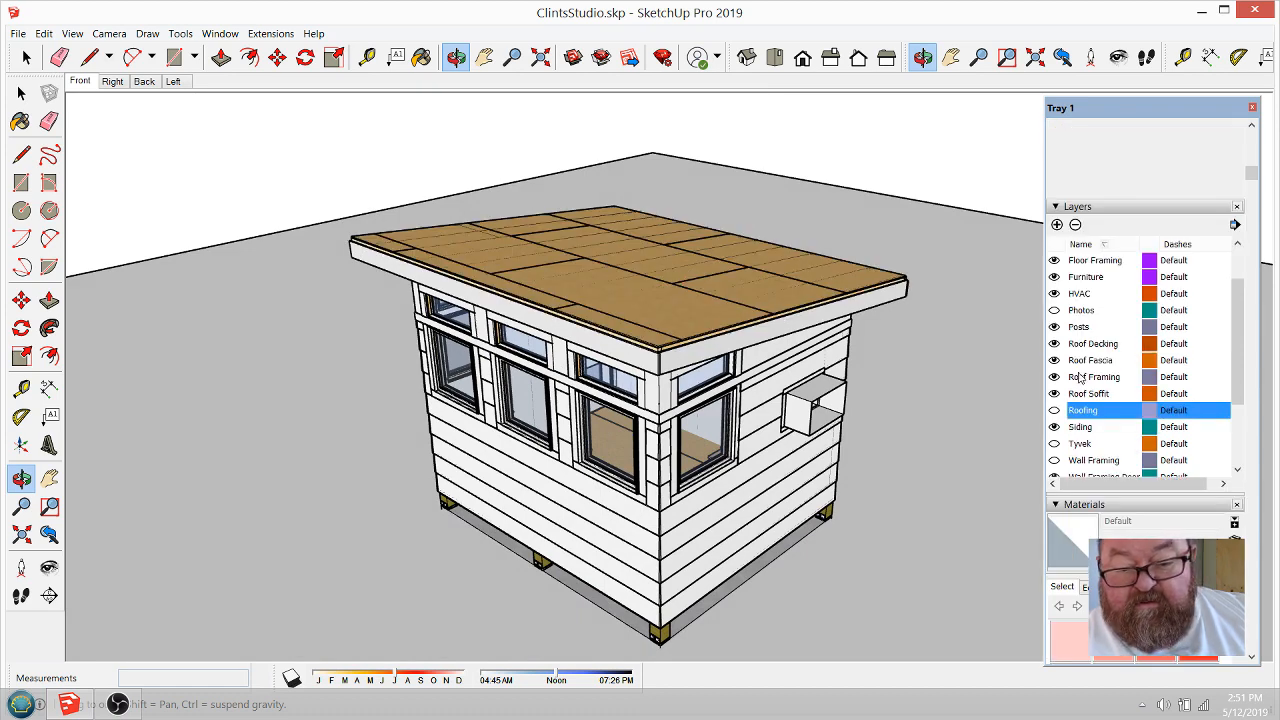
left_click(1054, 344)
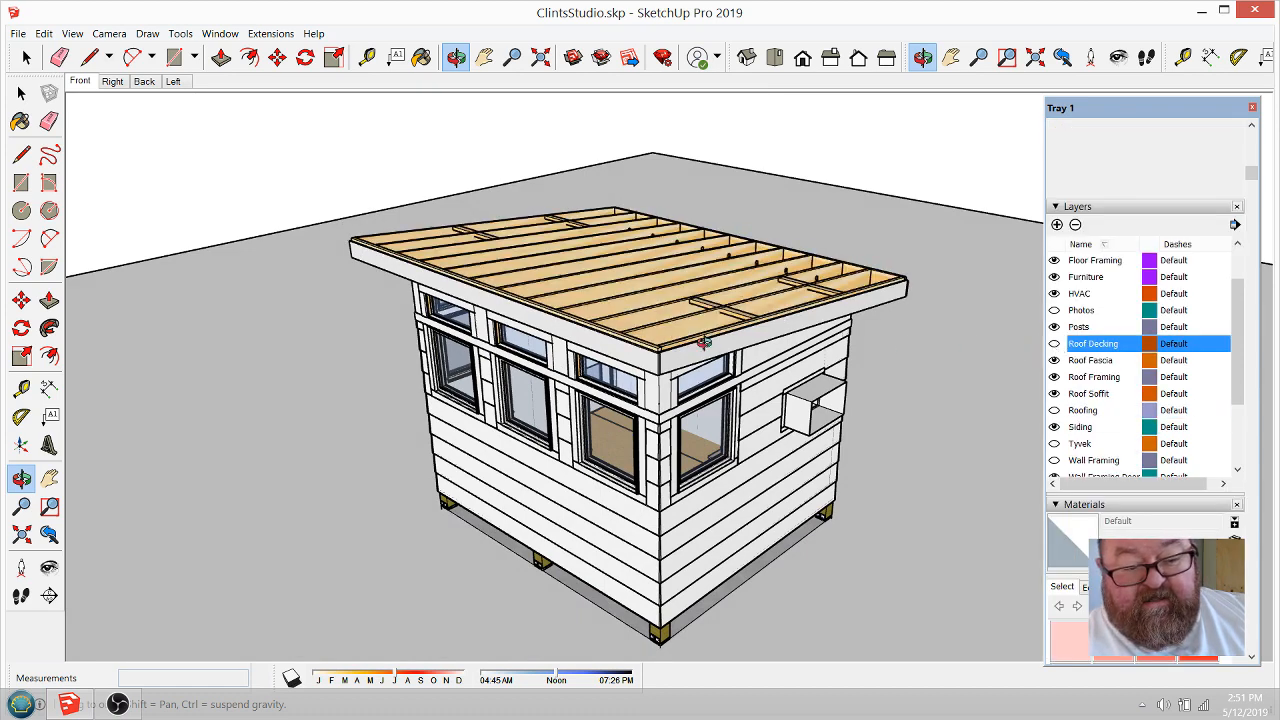
left_click(1054, 378)
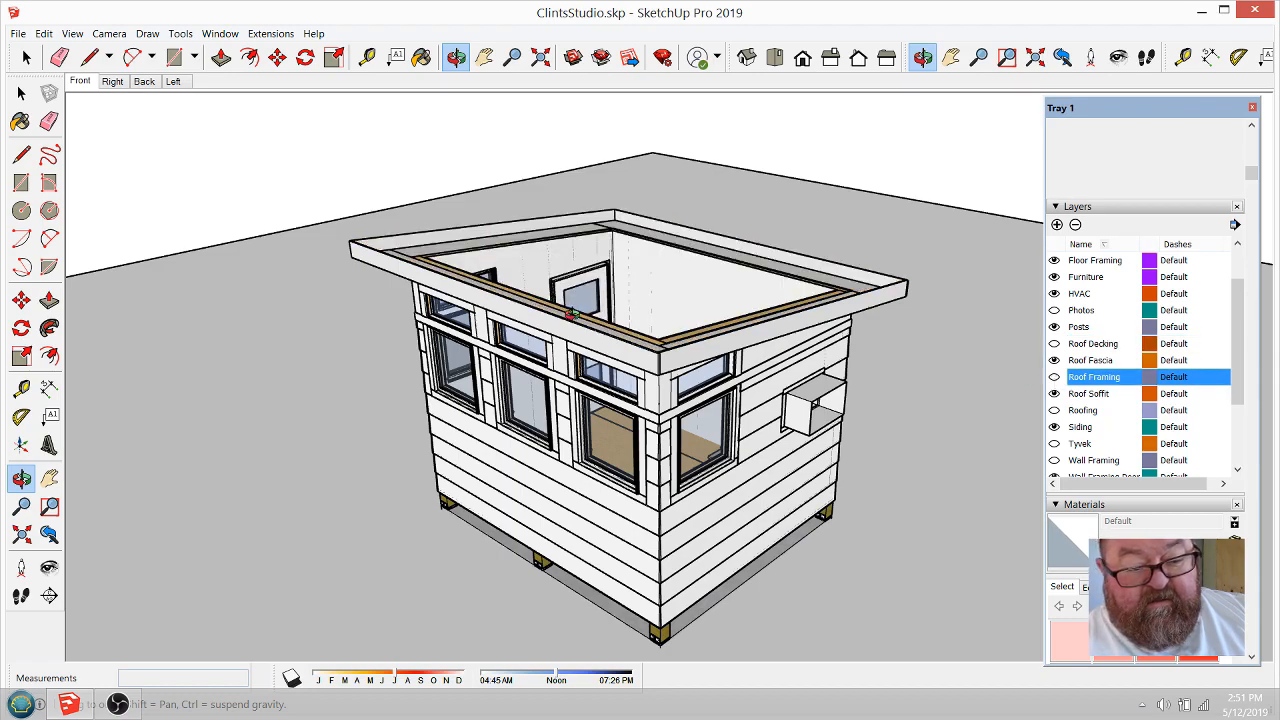
left_click_drag(570, 314, 530, 340)
left_click(1054, 360)
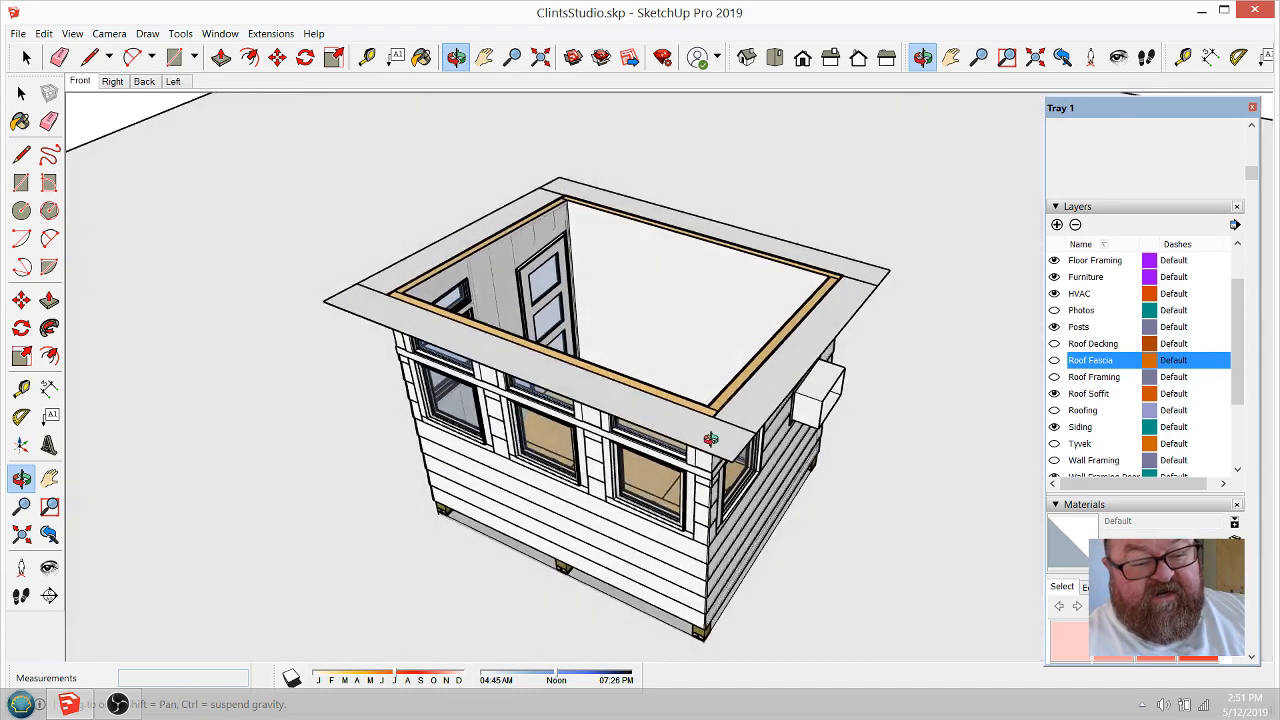
Step: Measure the soffit overhang at the roof corner from its outer edge to the seam with the adjoining panel
scroll(716, 427, "up", 3)
scroll(716, 427, "up", 4)
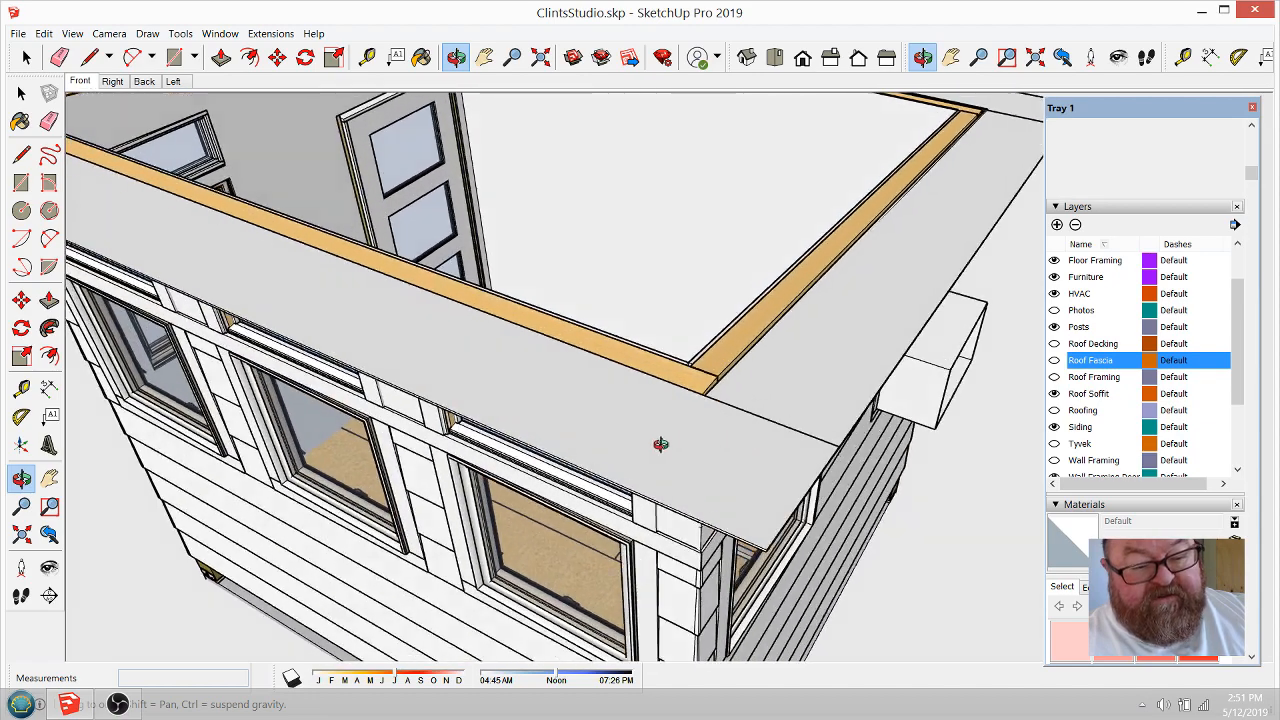
left_click_drag(666, 443, 474, 424)
scroll(474, 424, "down", 5)
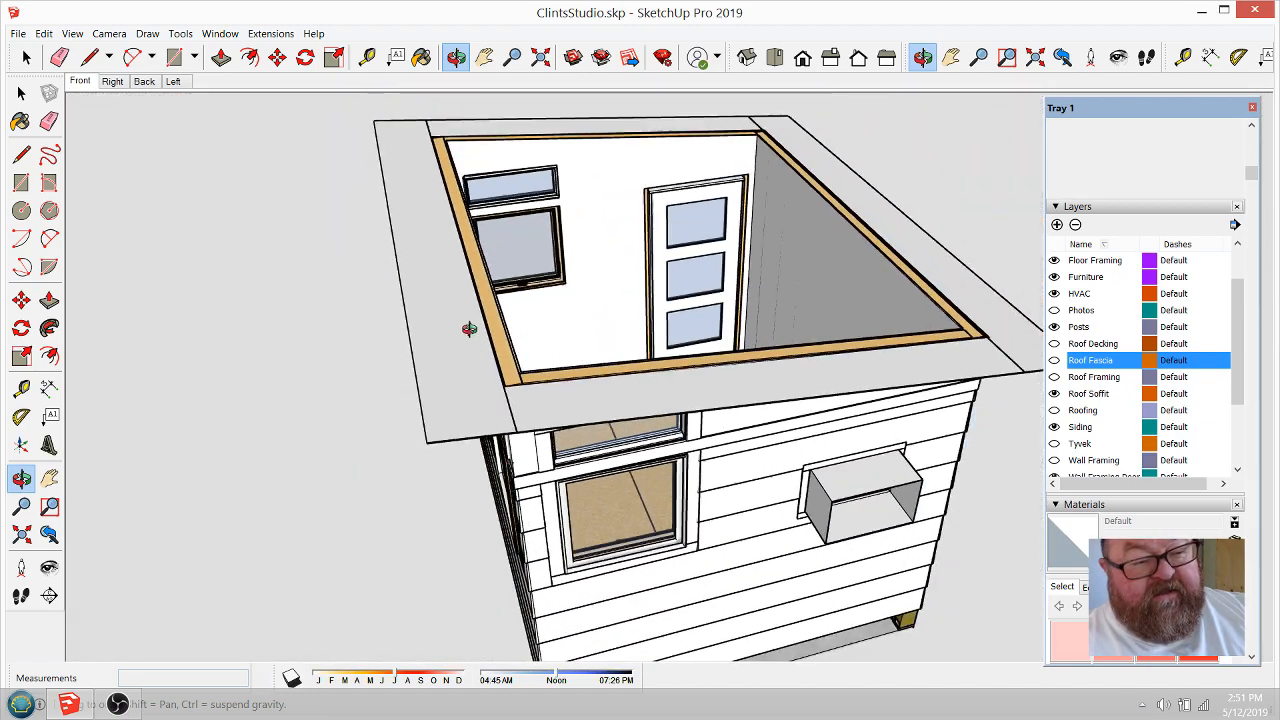
left_click_drag(471, 323, 449, 457)
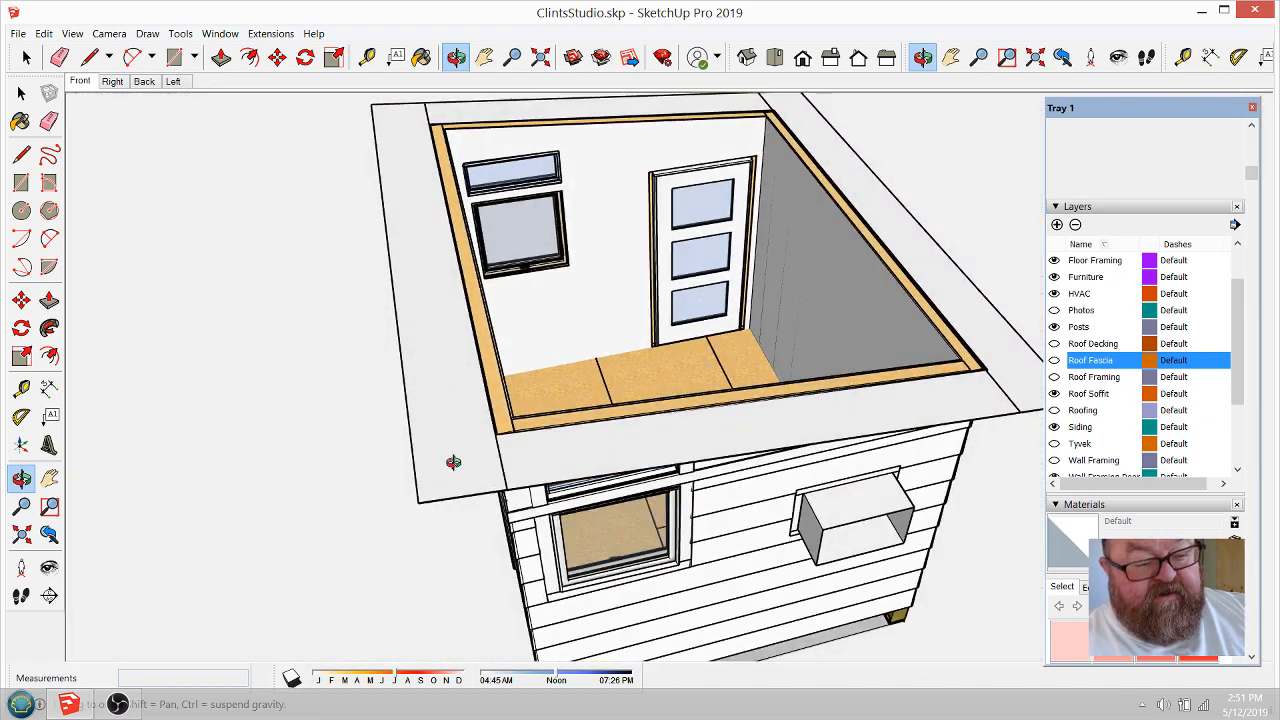
scroll(457, 500, "up", 5)
left_click(366, 57)
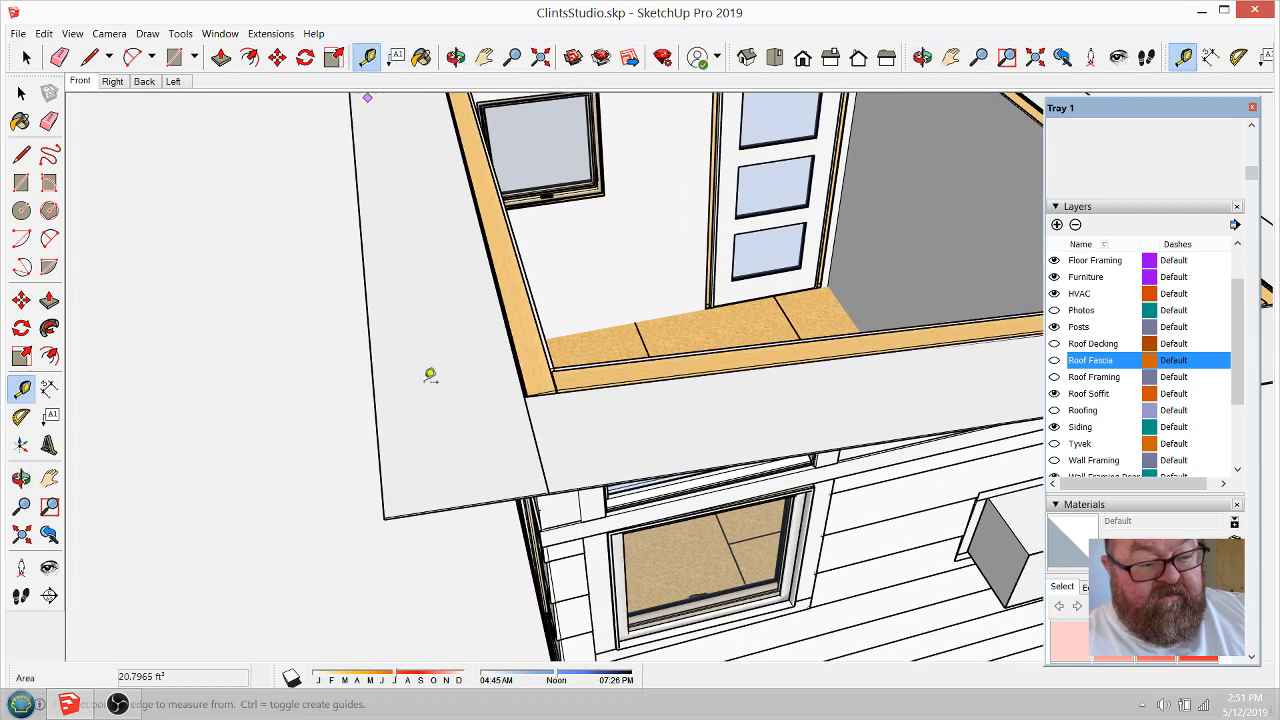
left_click(380, 466)
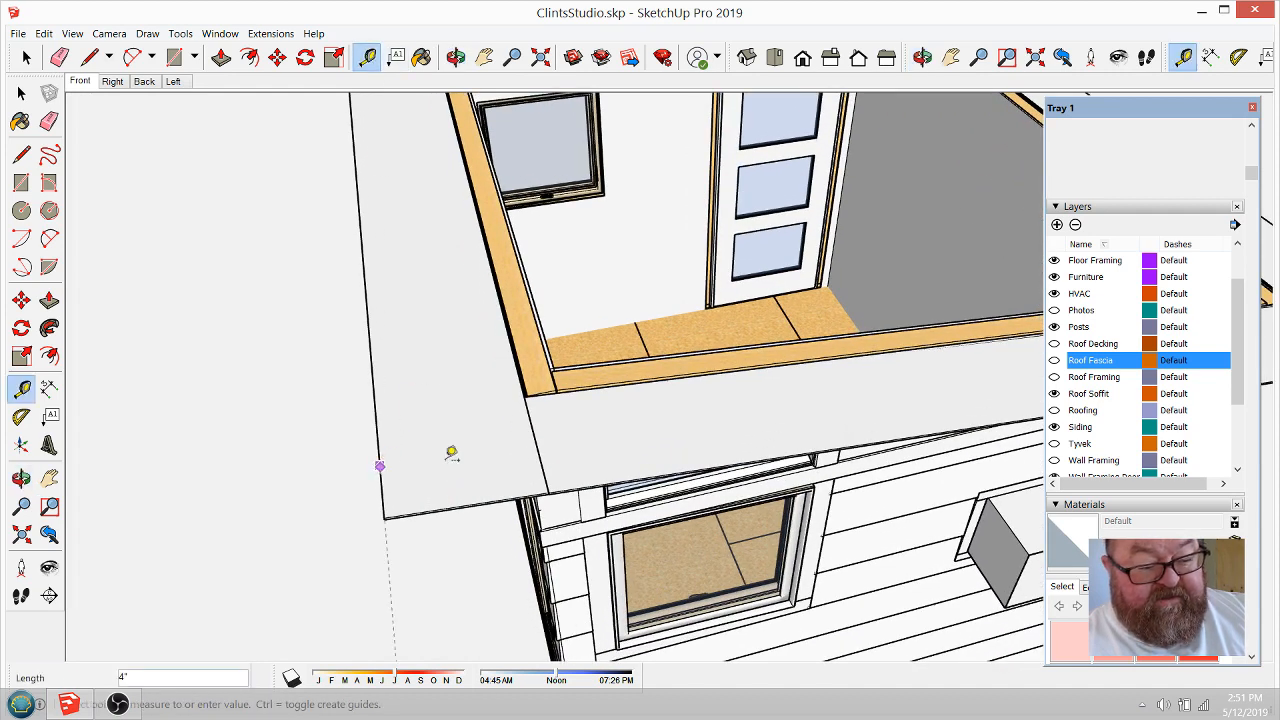
left_click(540, 438)
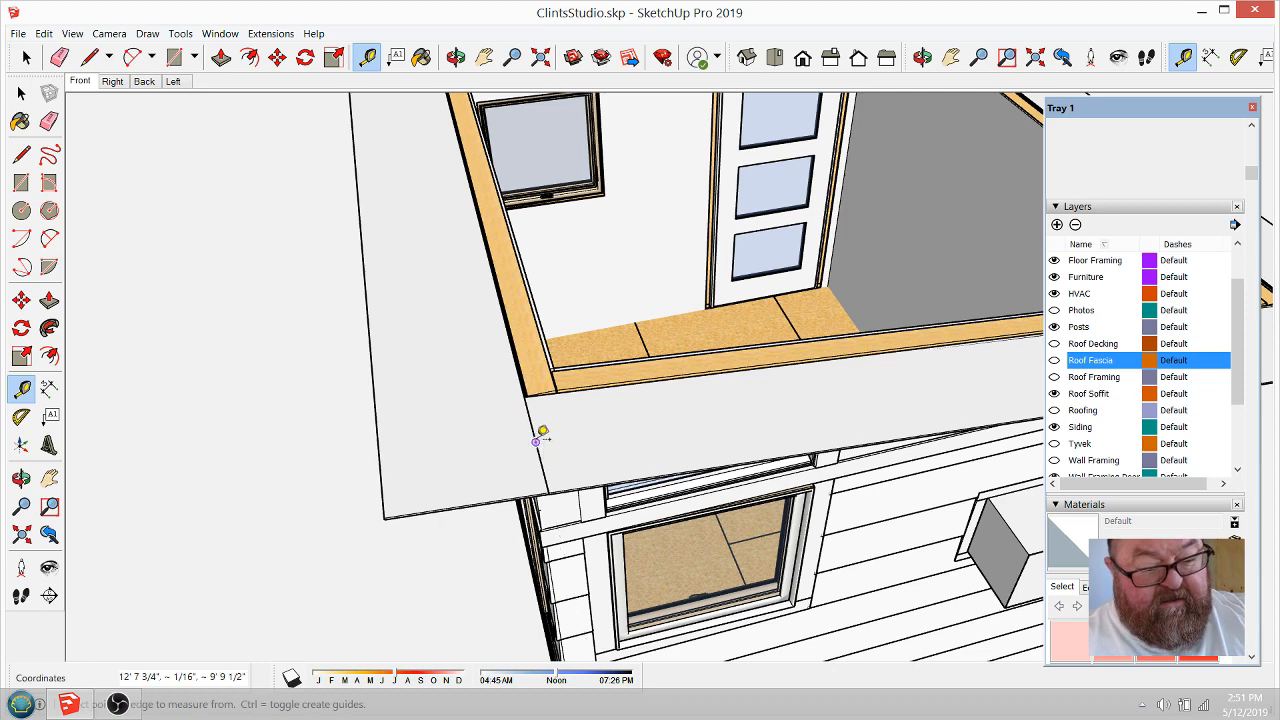
left_click(536, 441)
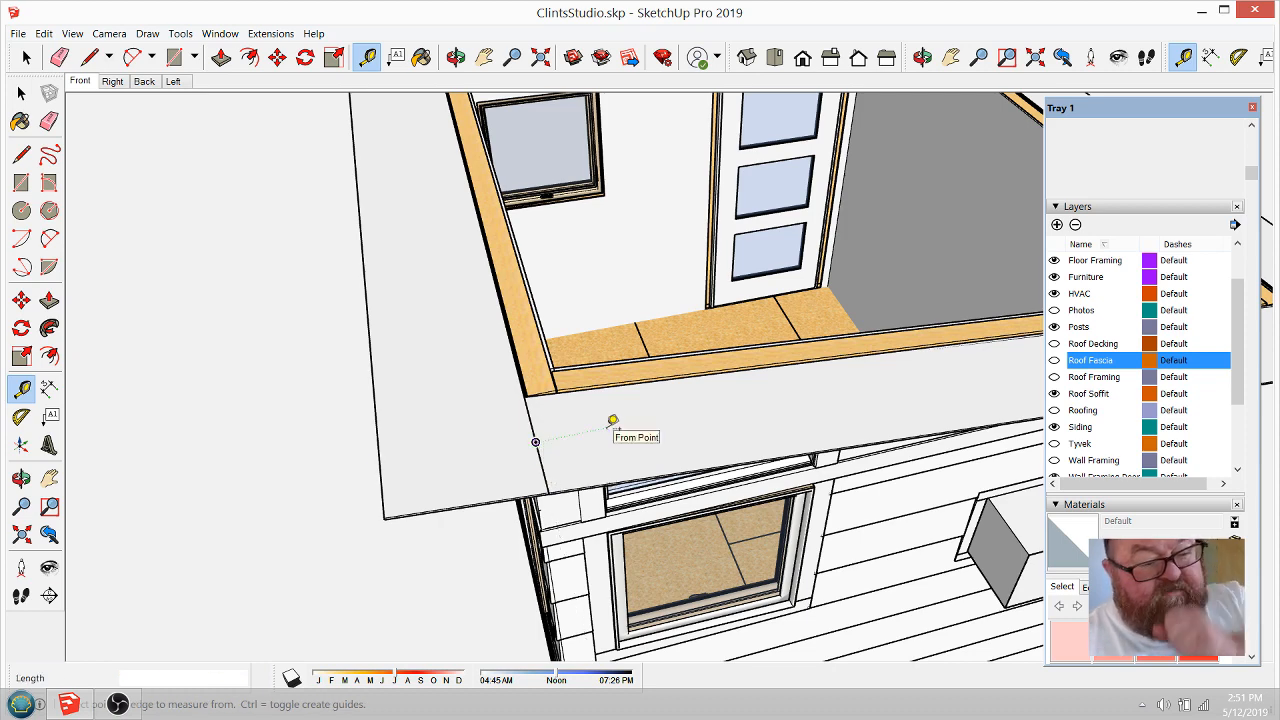
Step: Repeat the soffit width measurement at the corner, square from the outer edge towards the panel seam
left_click(456, 62)
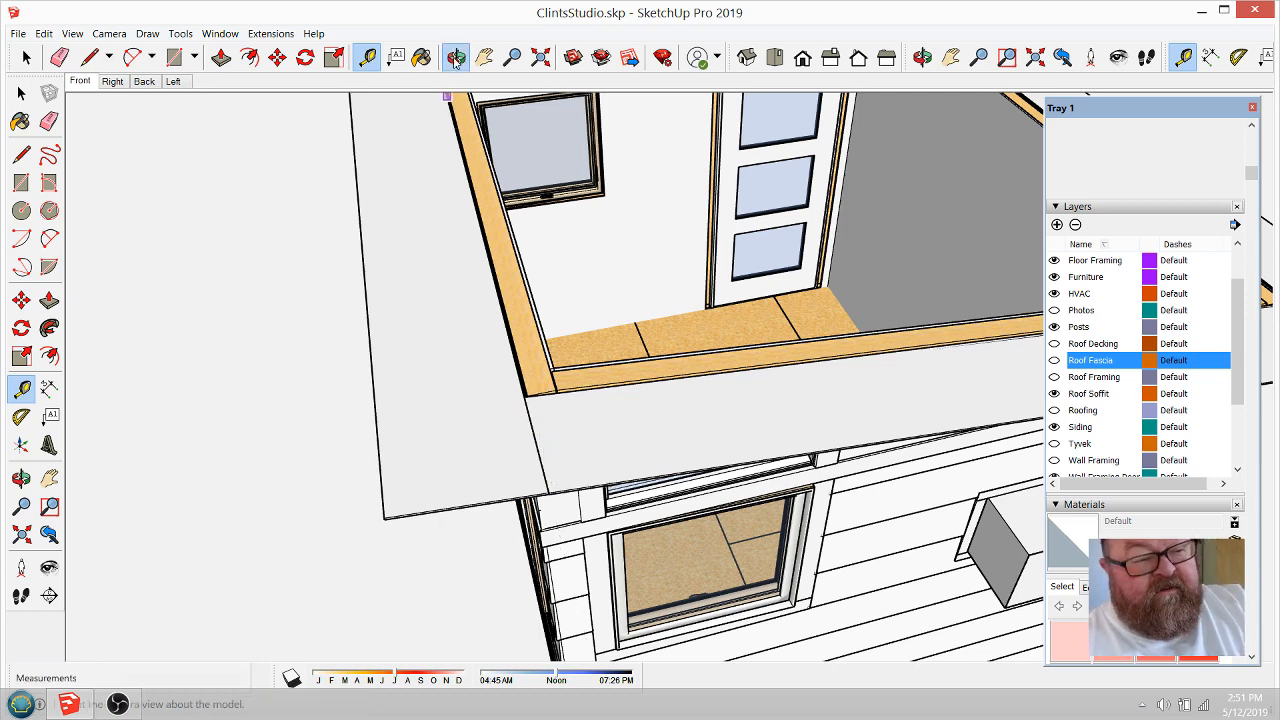
left_click_drag(430, 390, 497, 482)
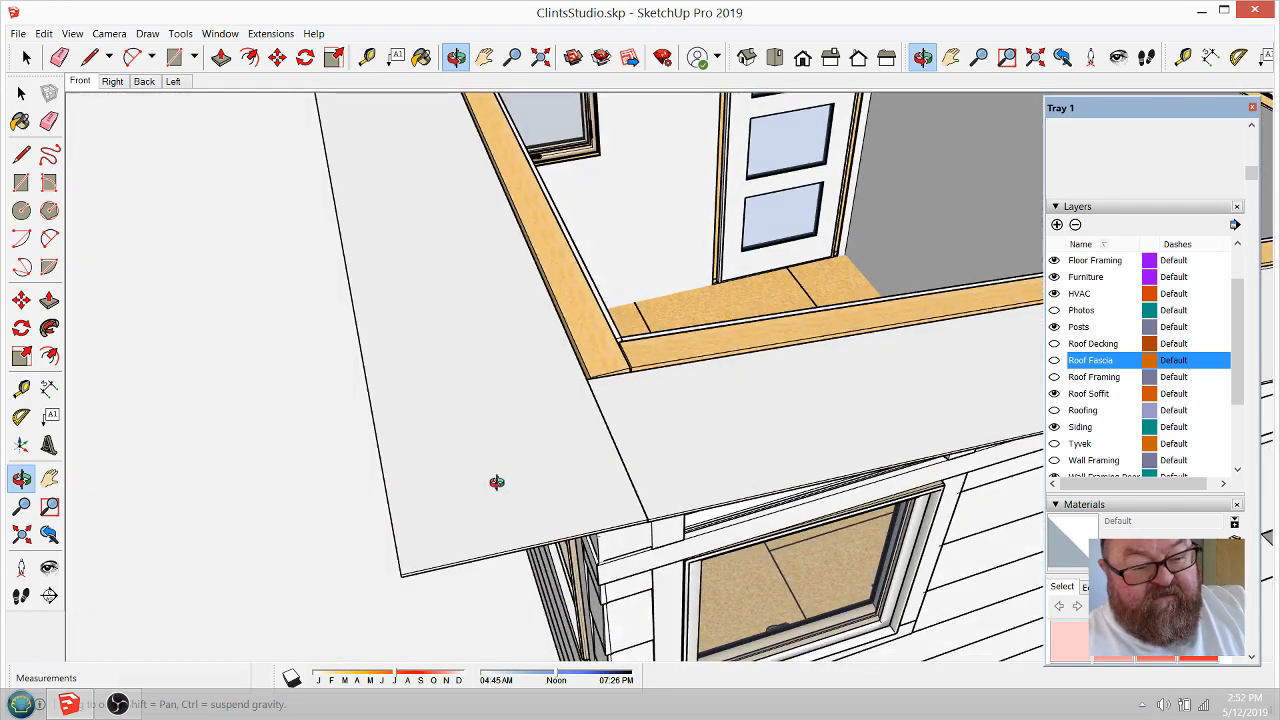
left_click(366, 57)
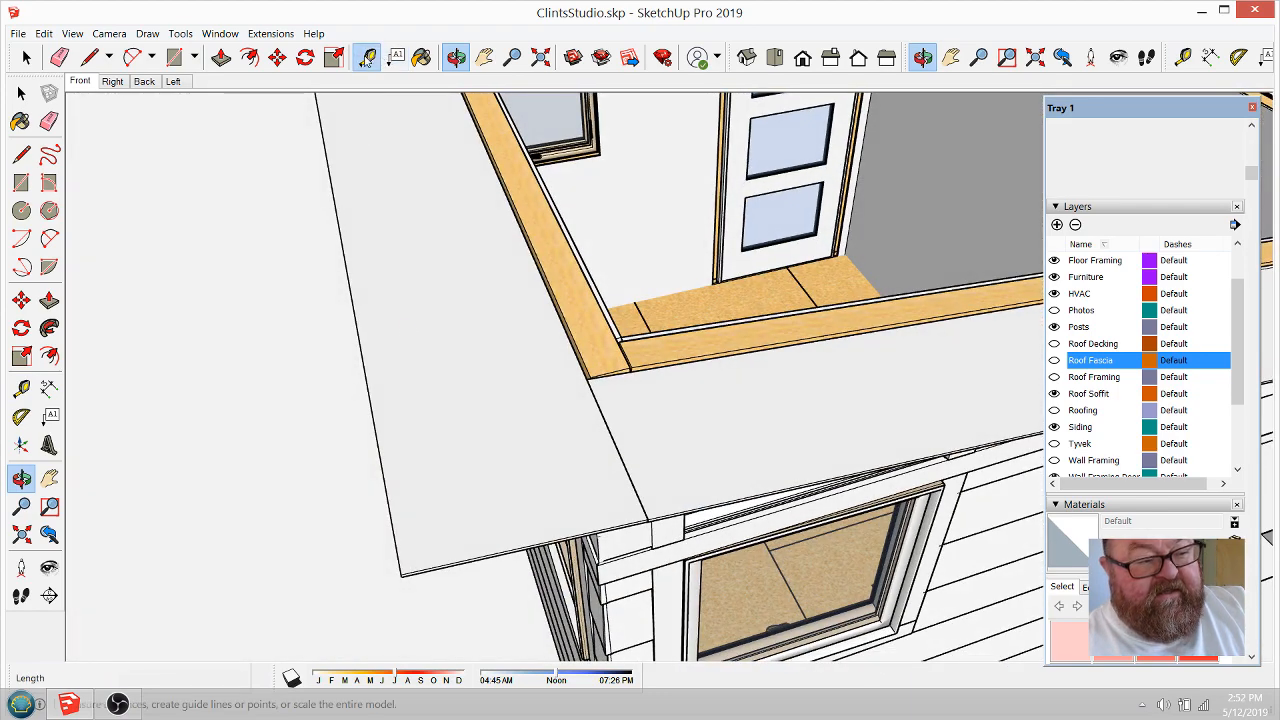
left_click(397, 536)
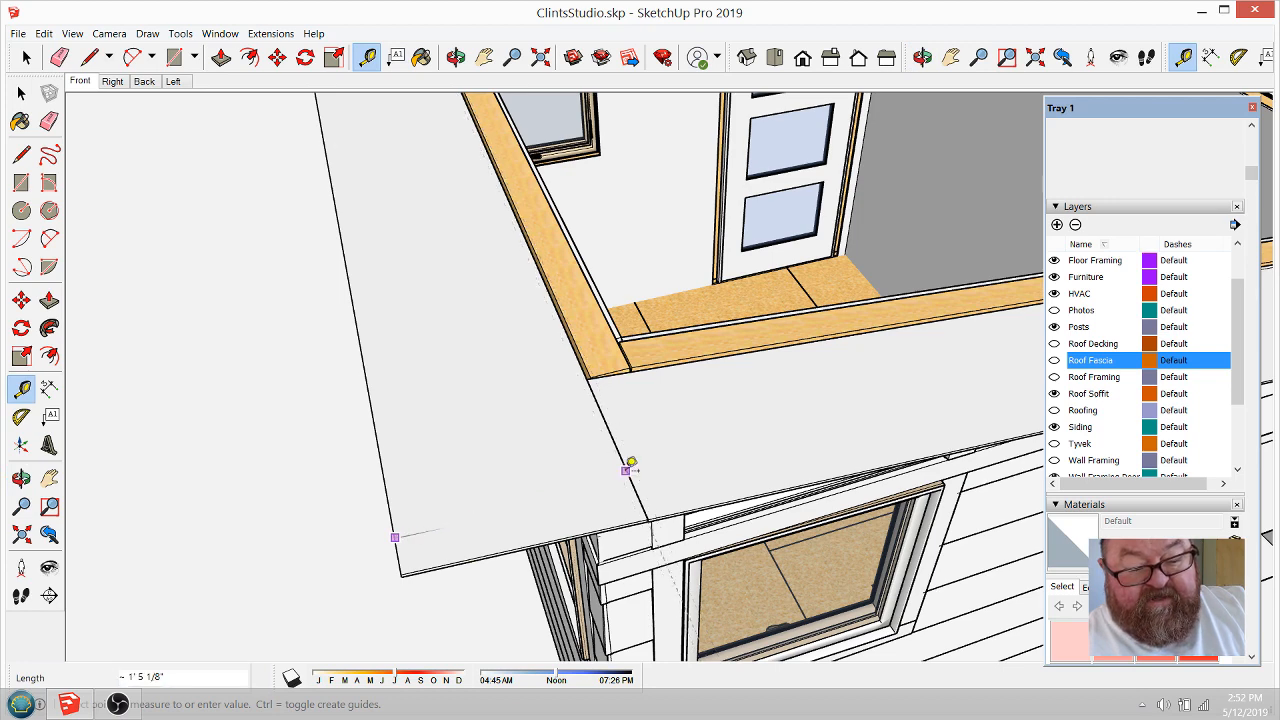
left_click(615, 470)
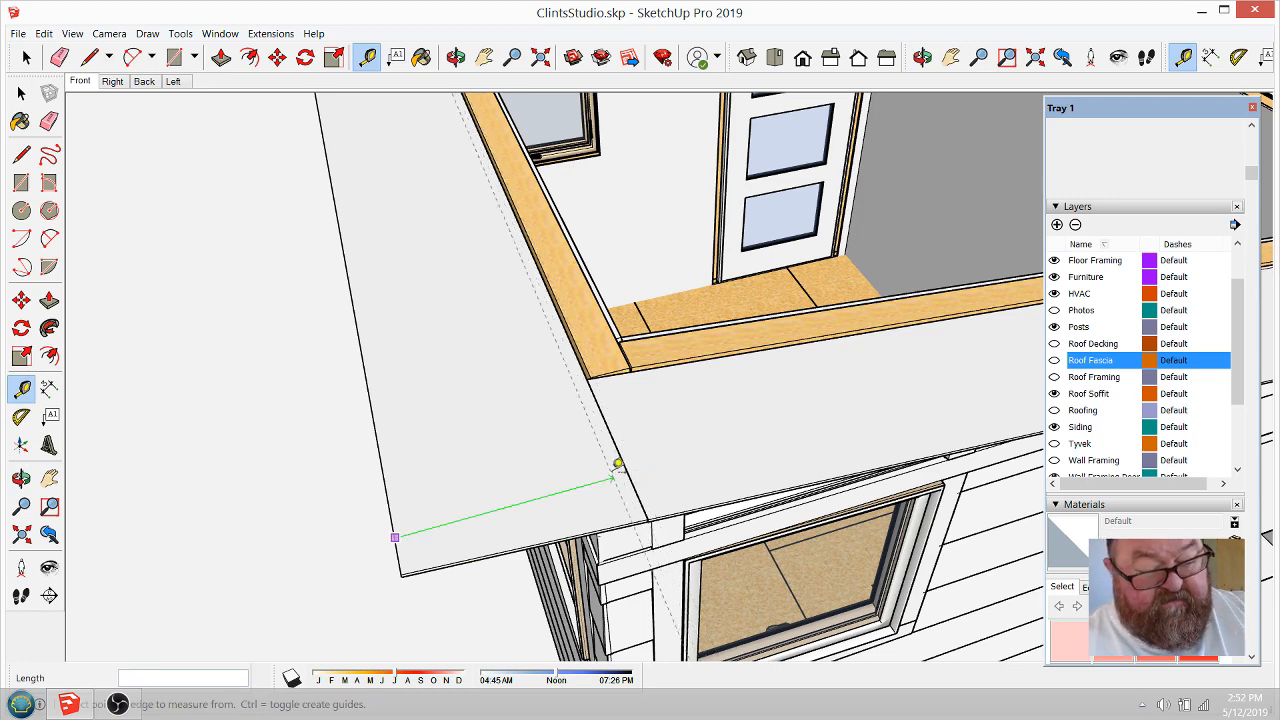
Step: Minimize the model window, switch to Google Chrome and search the web for "continuous soffit vent" in a new tab
scroll(614, 467, "down", 1)
left_click(455, 57)
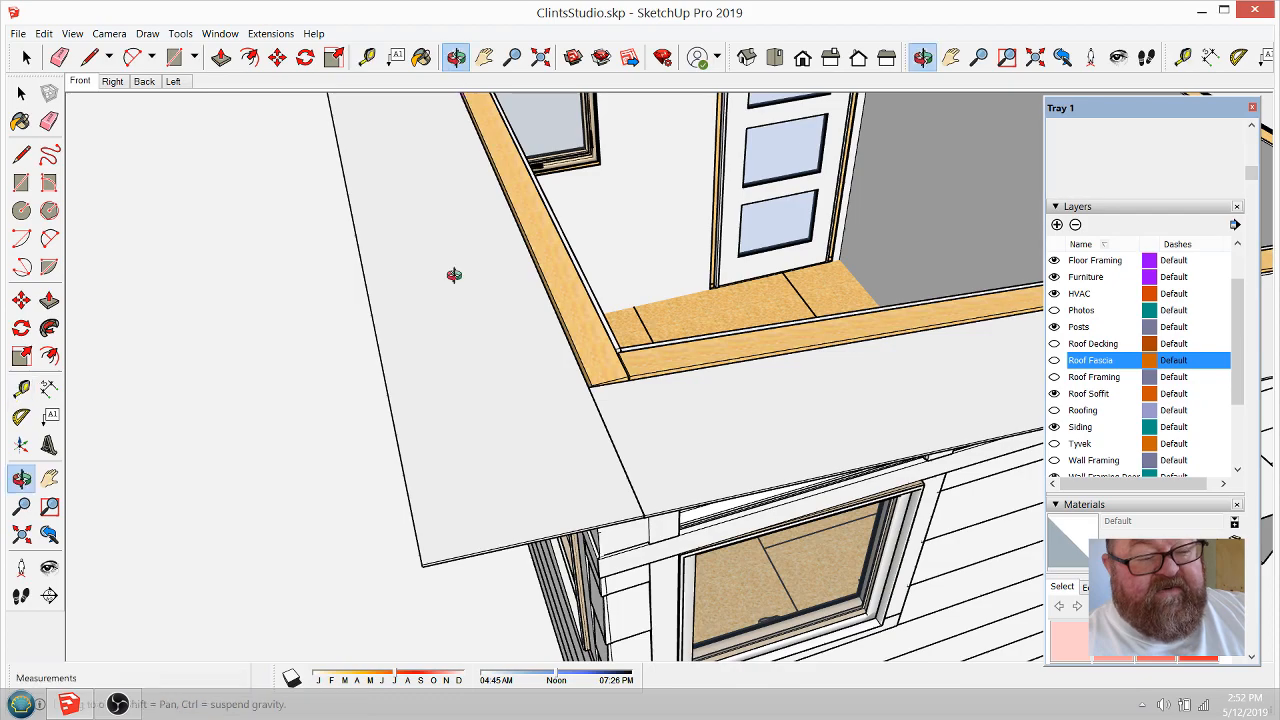
left_click_drag(451, 271, 640, 329)
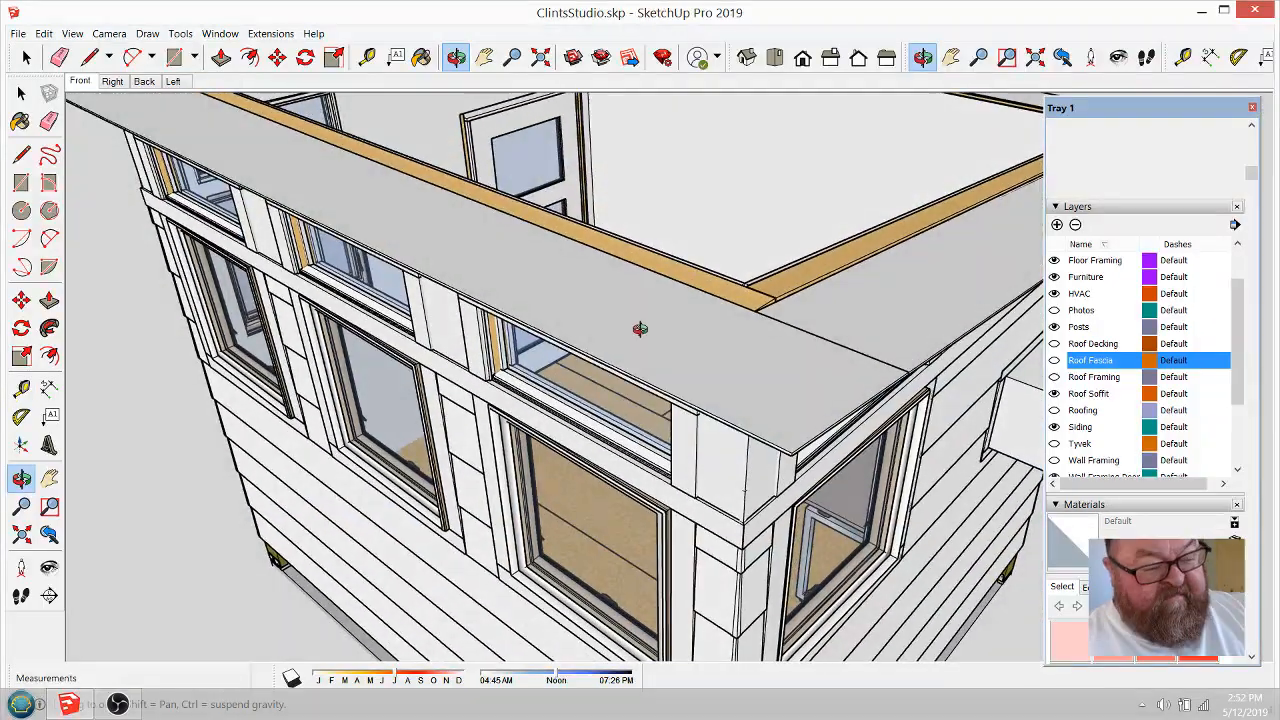
left_click(1210, 9)
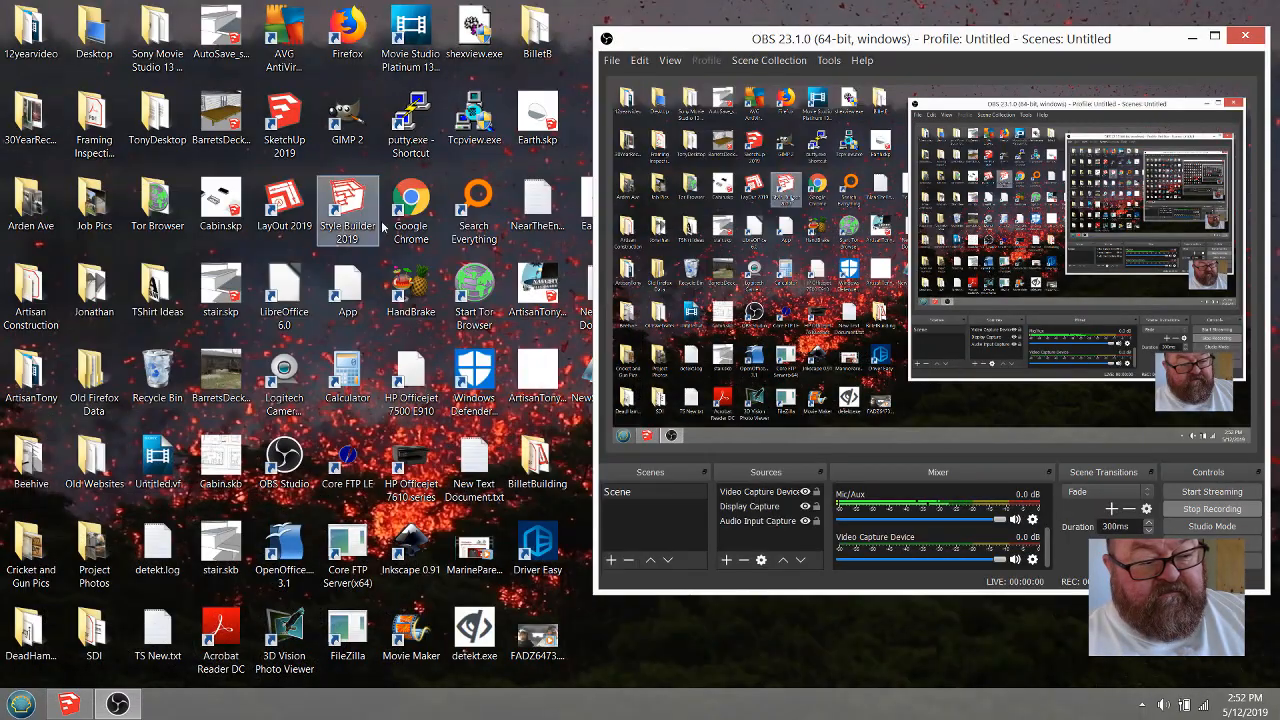
double_click(414, 207)
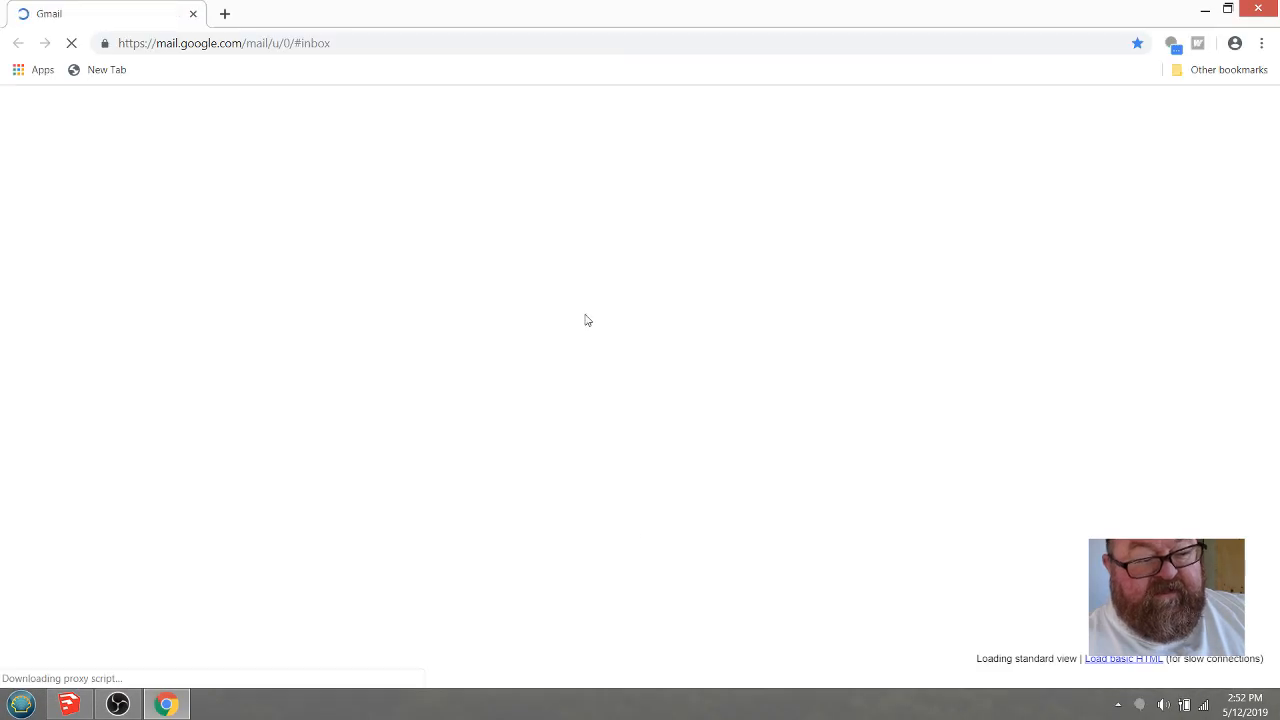
left_click(225, 13)
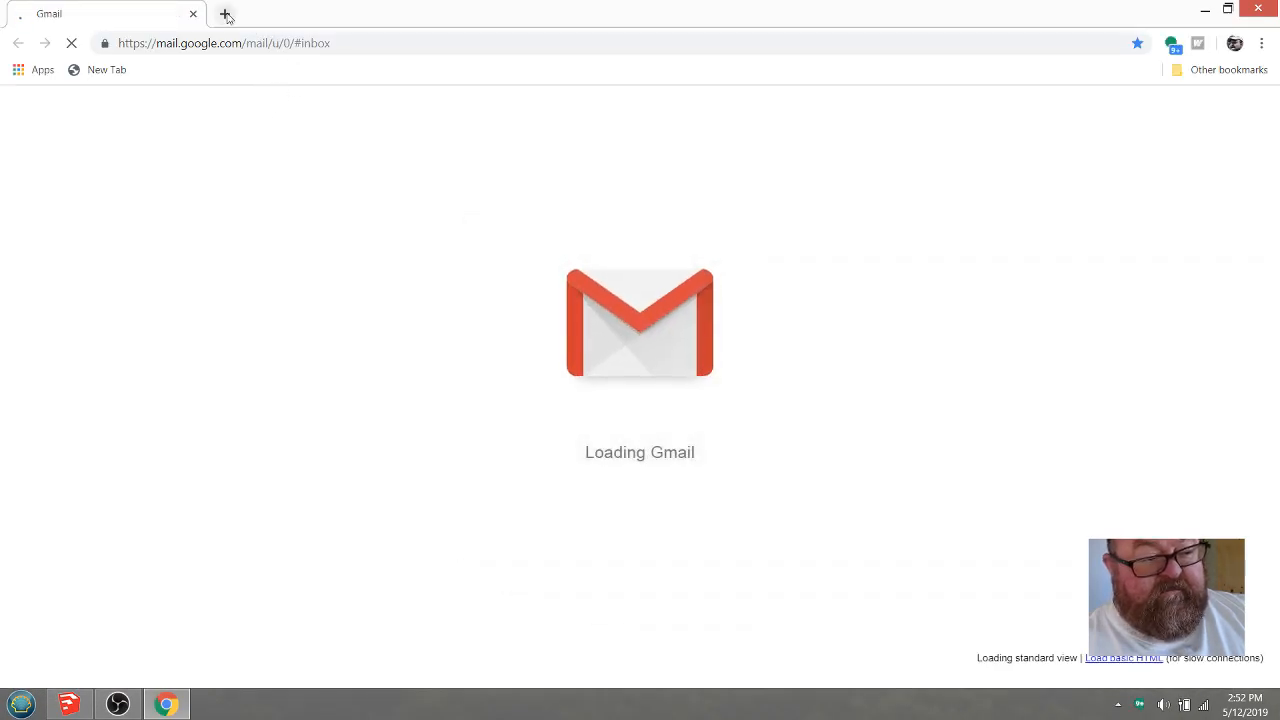
left_click(479, 336)
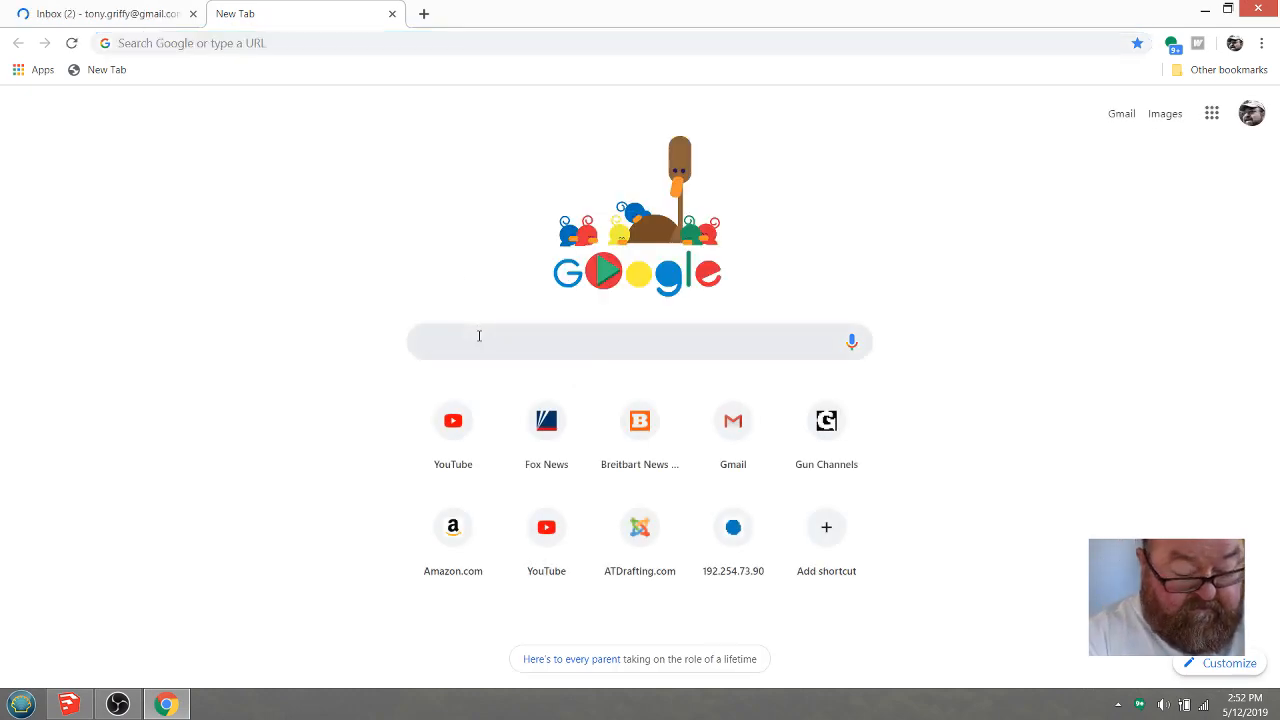
type("cont")
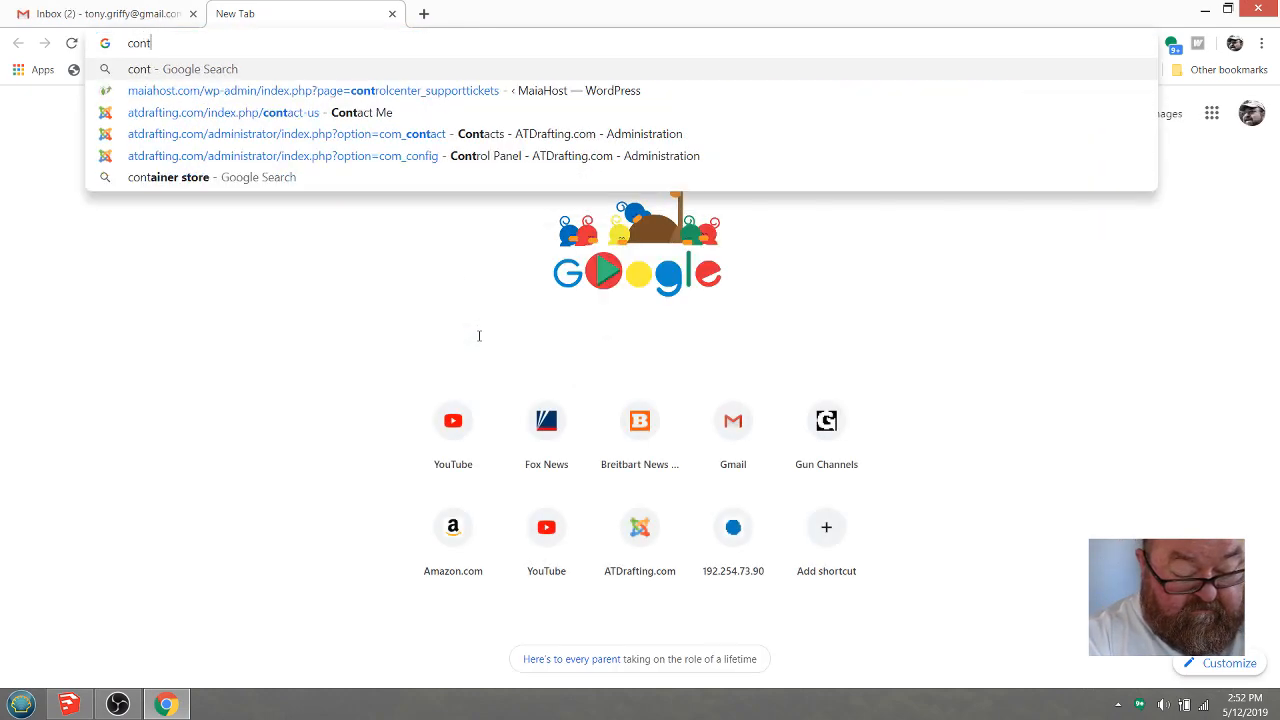
type("inuous ")
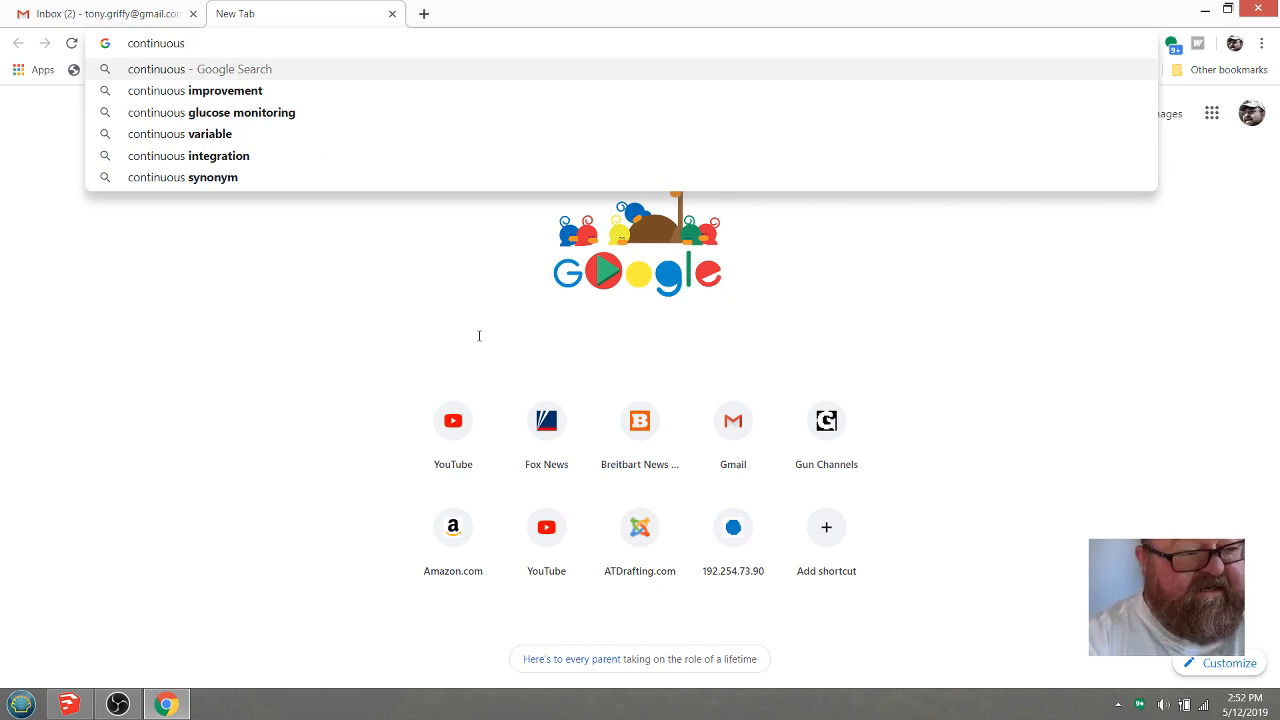
type("soffit v")
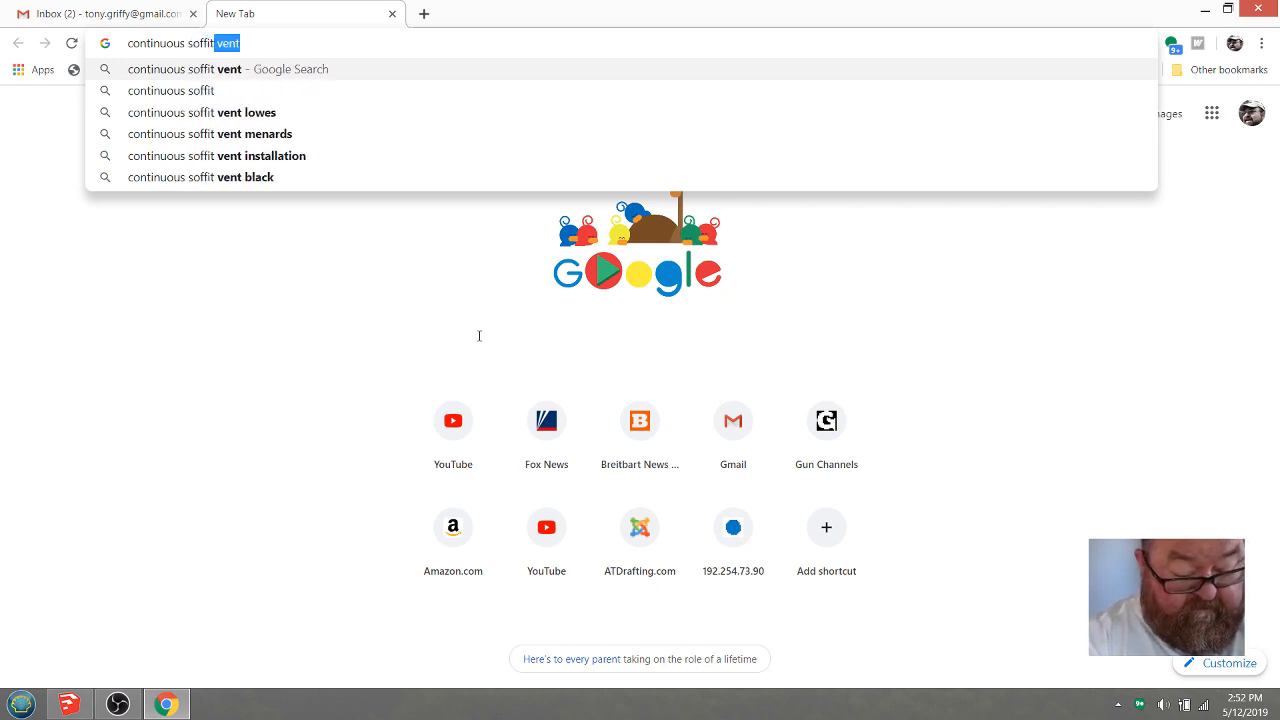
type("ent")
key("Return")
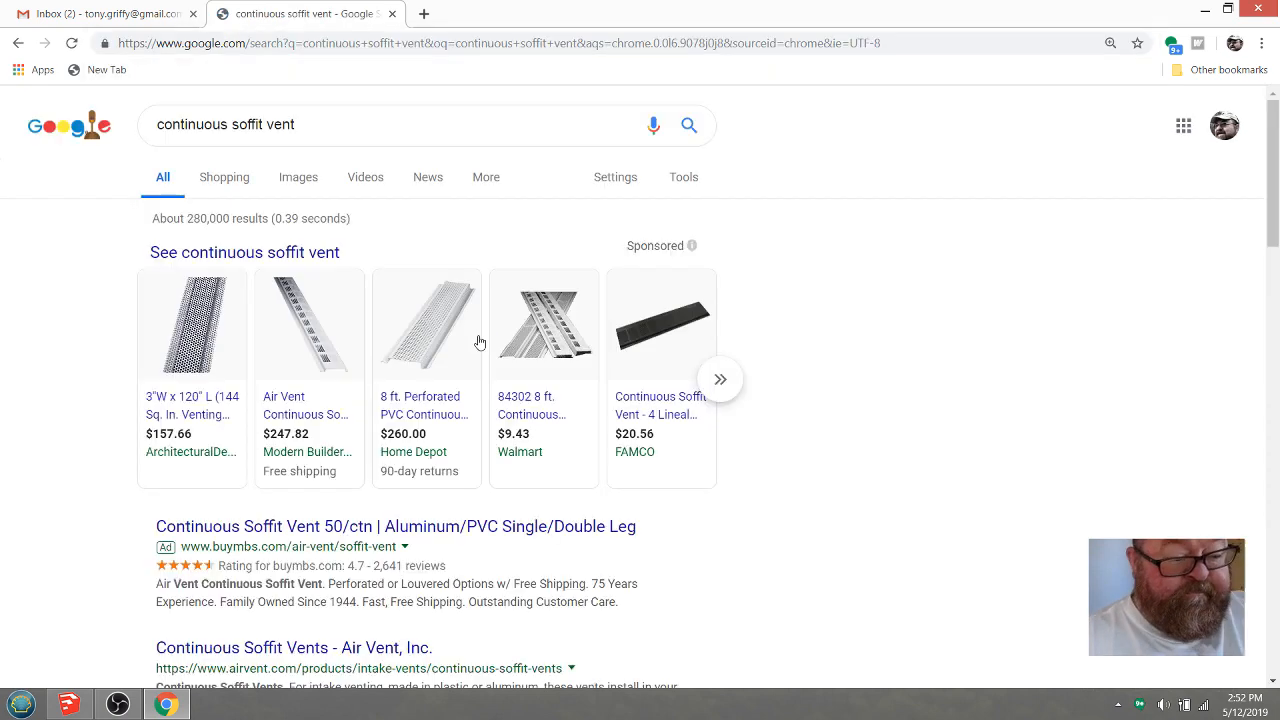
Step: Open the Home Depot listing for the 8 ft. perforated PVC continuous soffit vent and review the product details
mouse_move(193, 362)
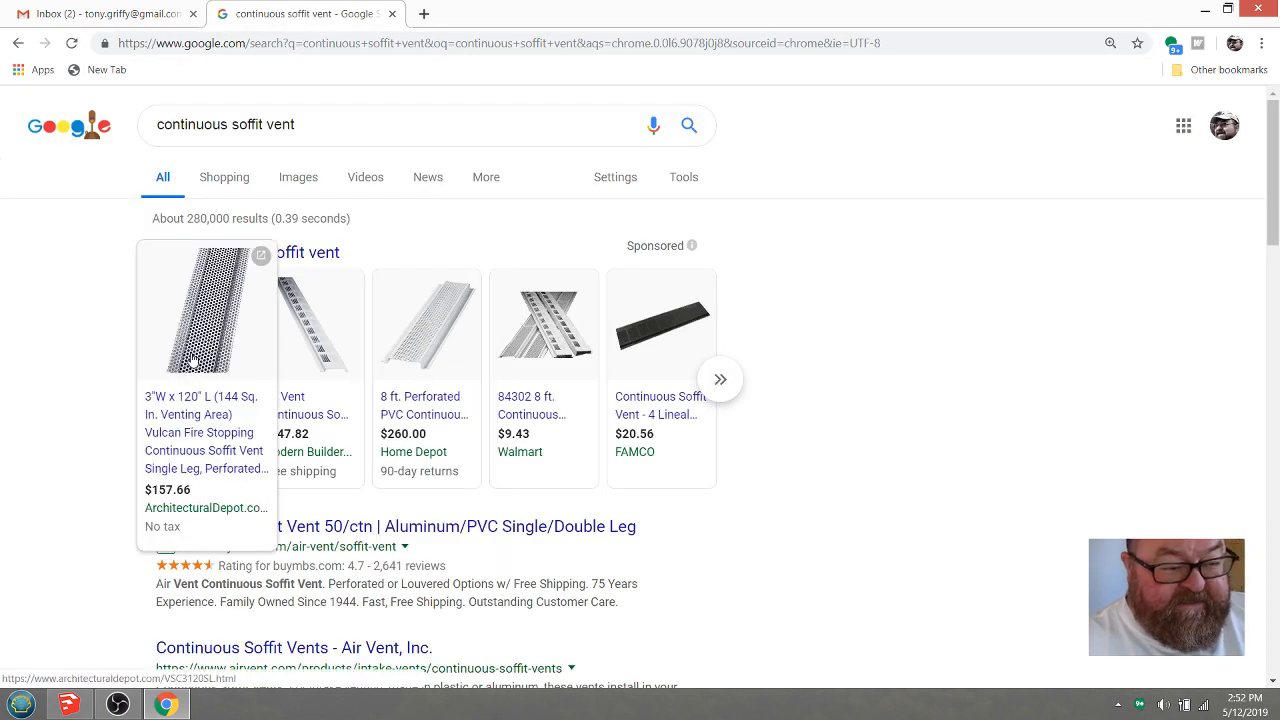
left_click(420, 354)
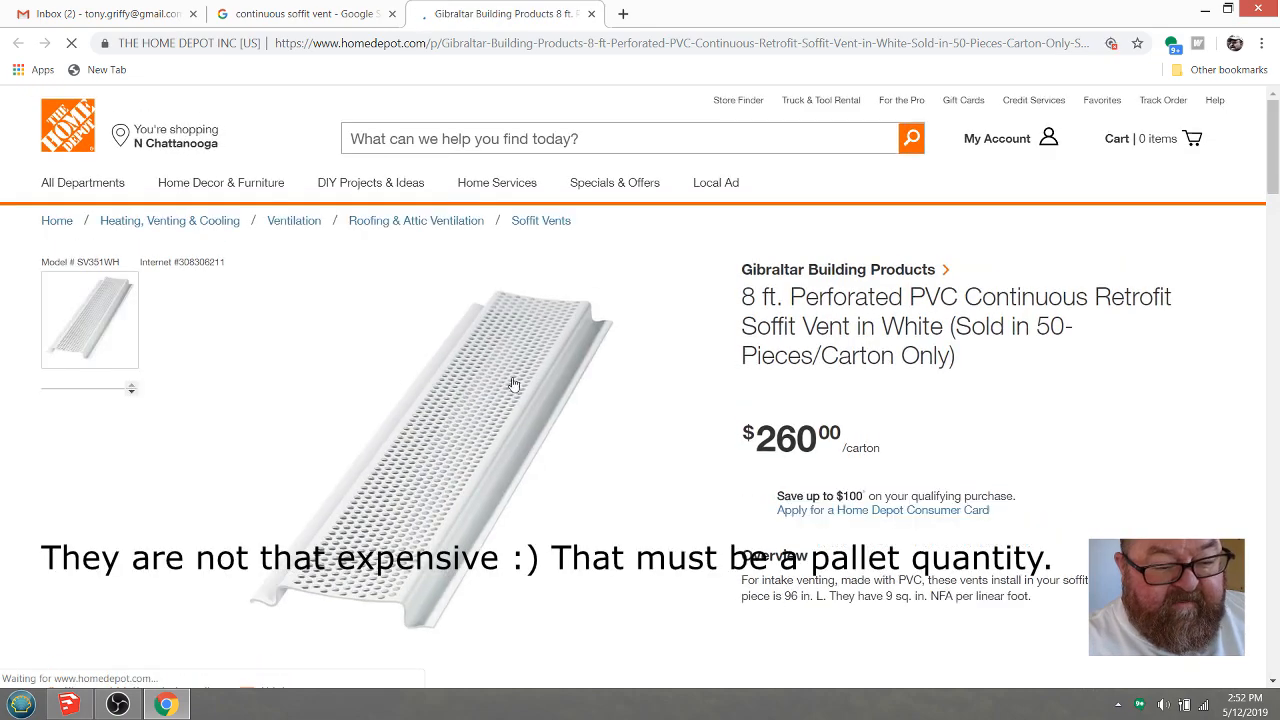
scroll(585, 453, "down", 4)
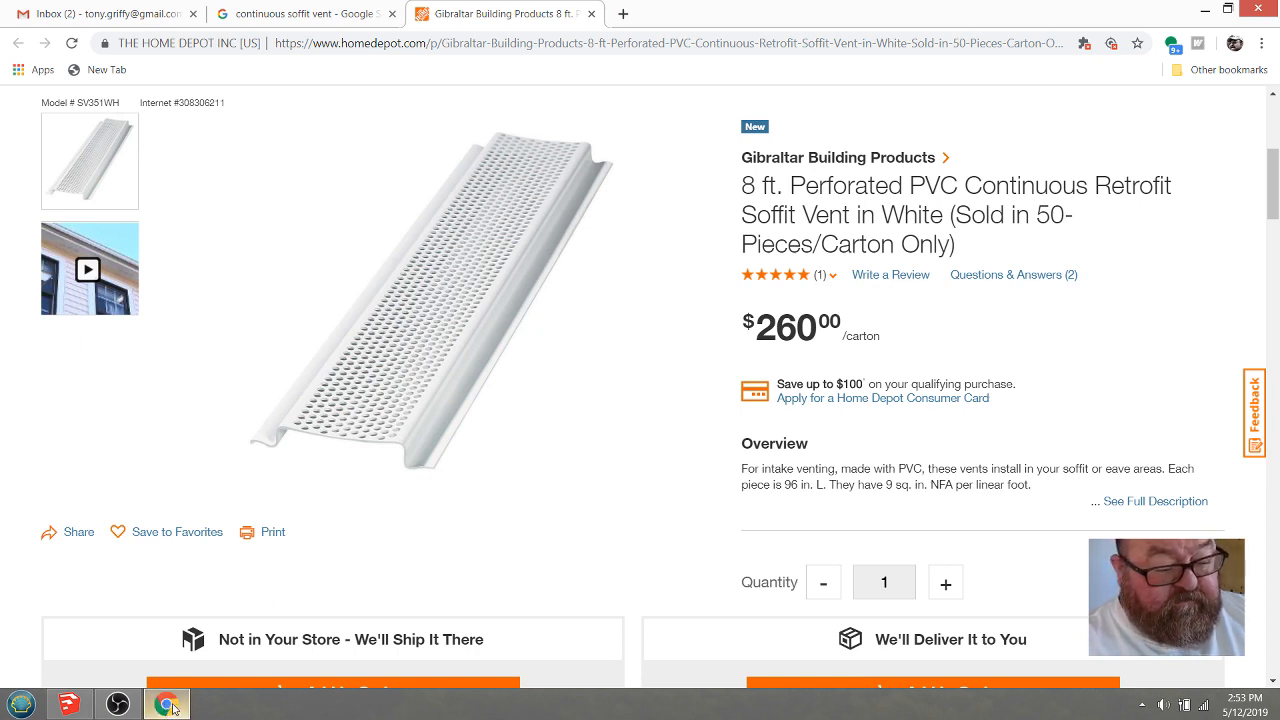
Step: Switch back to SketchUp and open the corner soffit panel beside the seam for editing
mouse_move(75, 708)
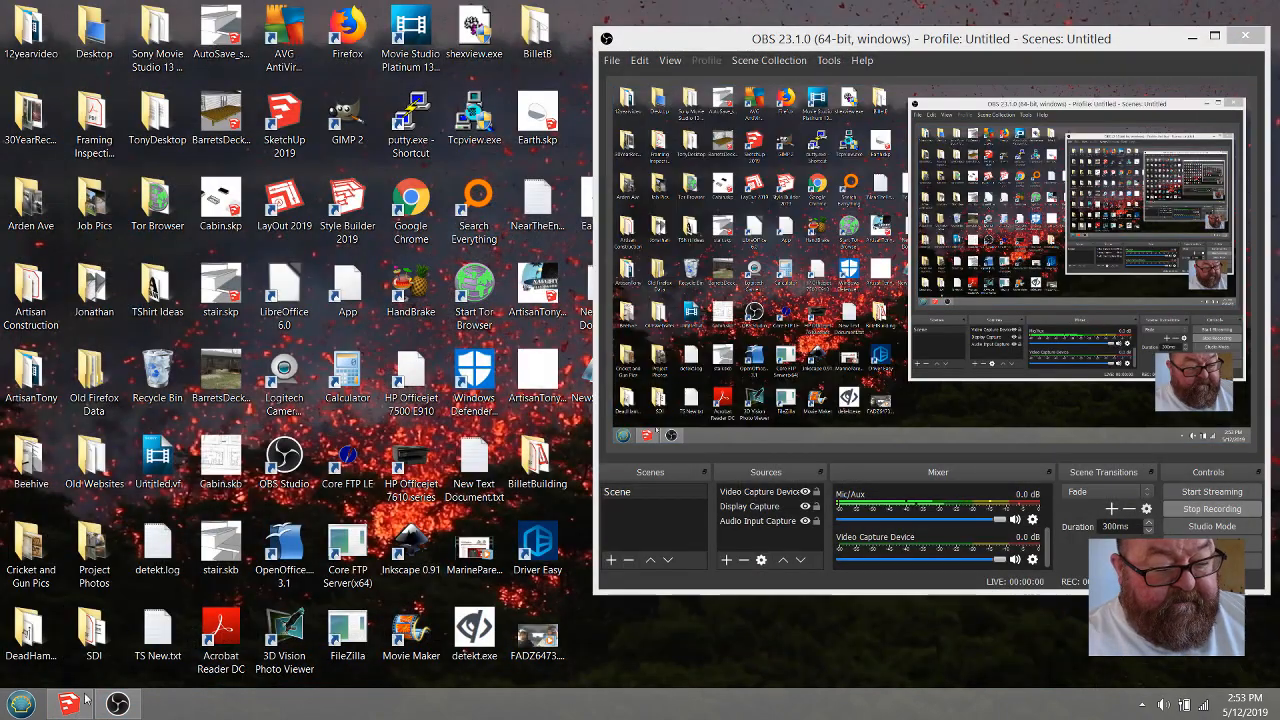
left_click(75, 706)
mouse_move(668, 327)
middle_mouse_down()
mouse_move(400, 346)
mouse_move(480, 378)
mouse_move(427, 385)
middle_mouse_up()
middle_click_drag(348, 449, 373, 428)
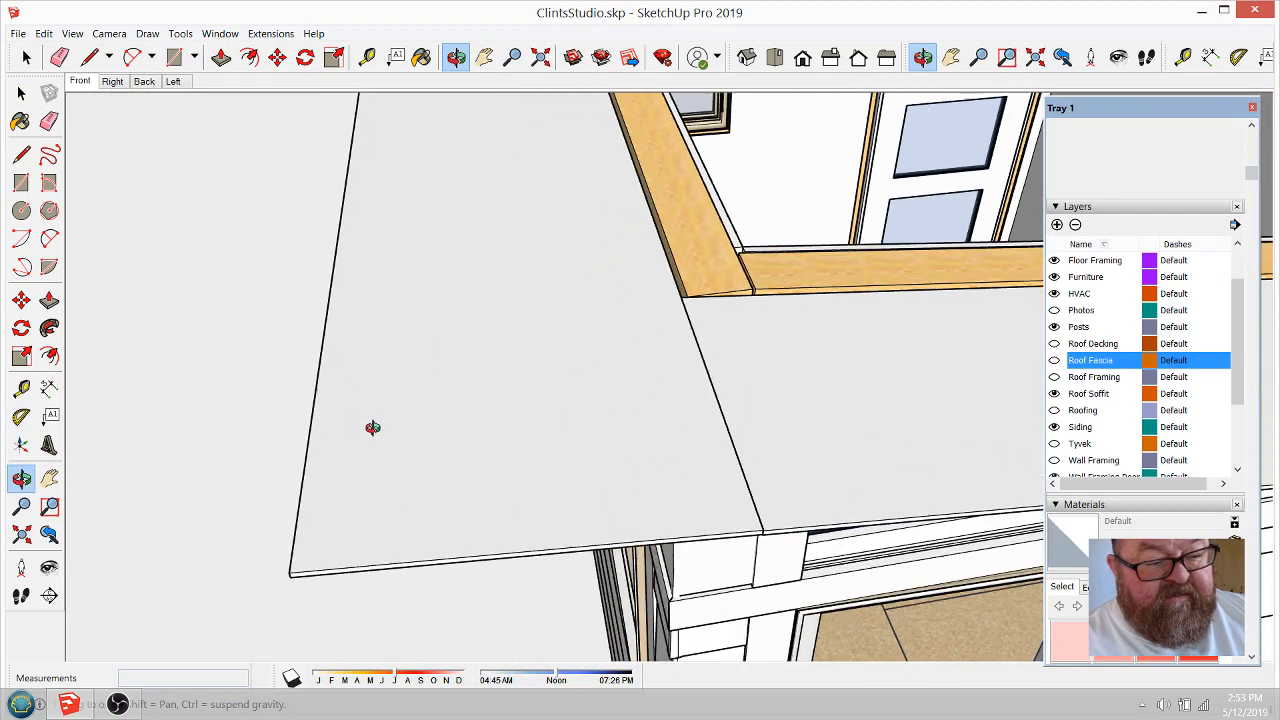
middle_click_drag(567, 400, 400, 394)
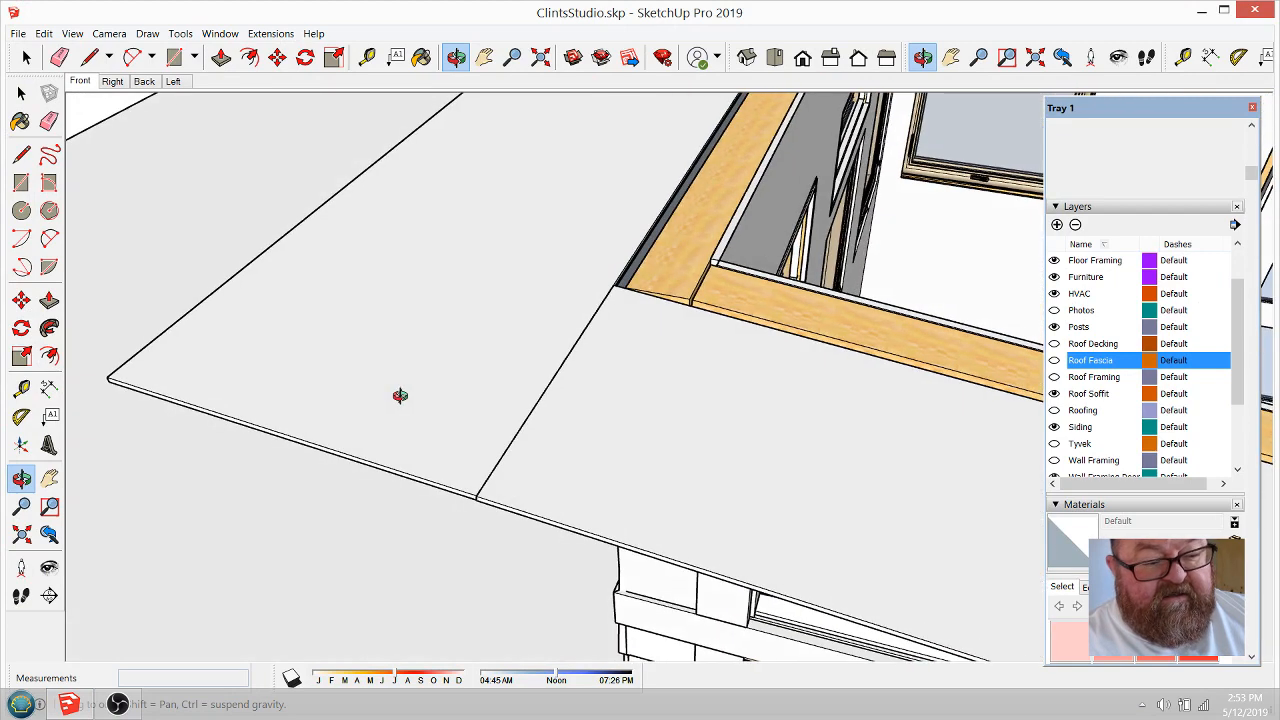
key("space")
double_click(378, 327)
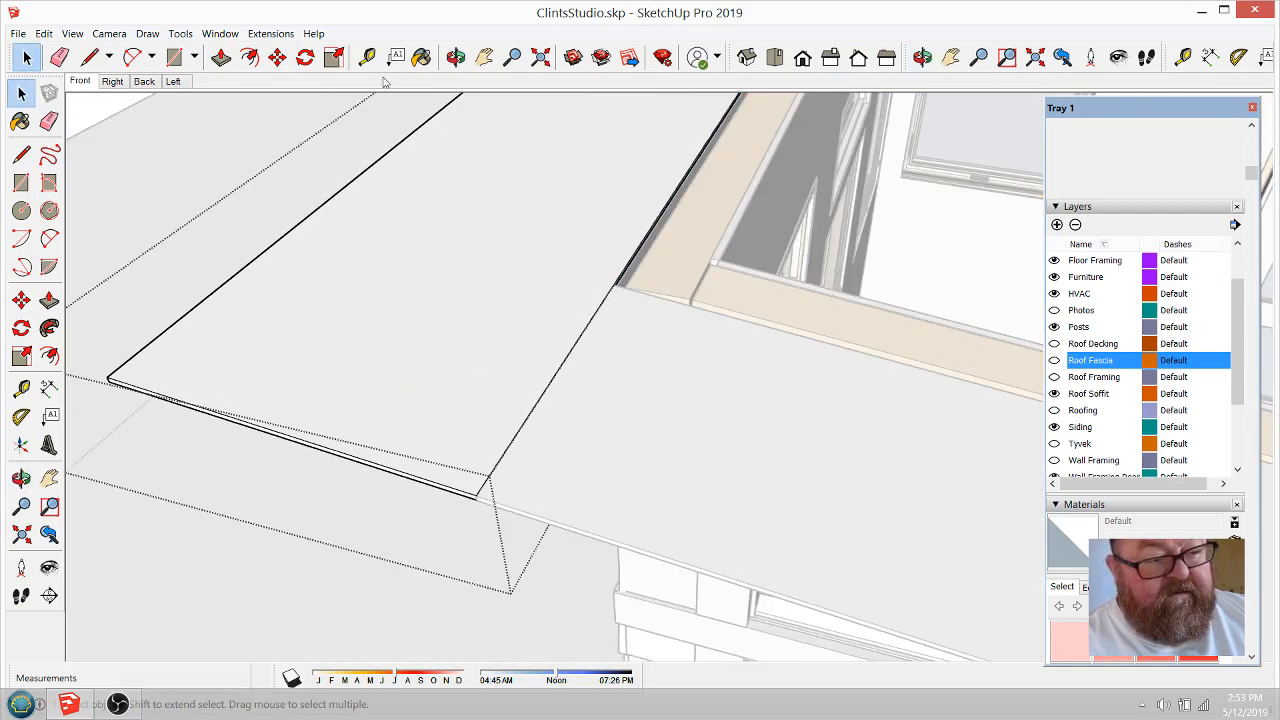
Step: Push/Pull the corner soffit panel's inner edge face back towards its outer edge by about 6 7/16 inches
middle_click_drag(480, 434, 359, 190)
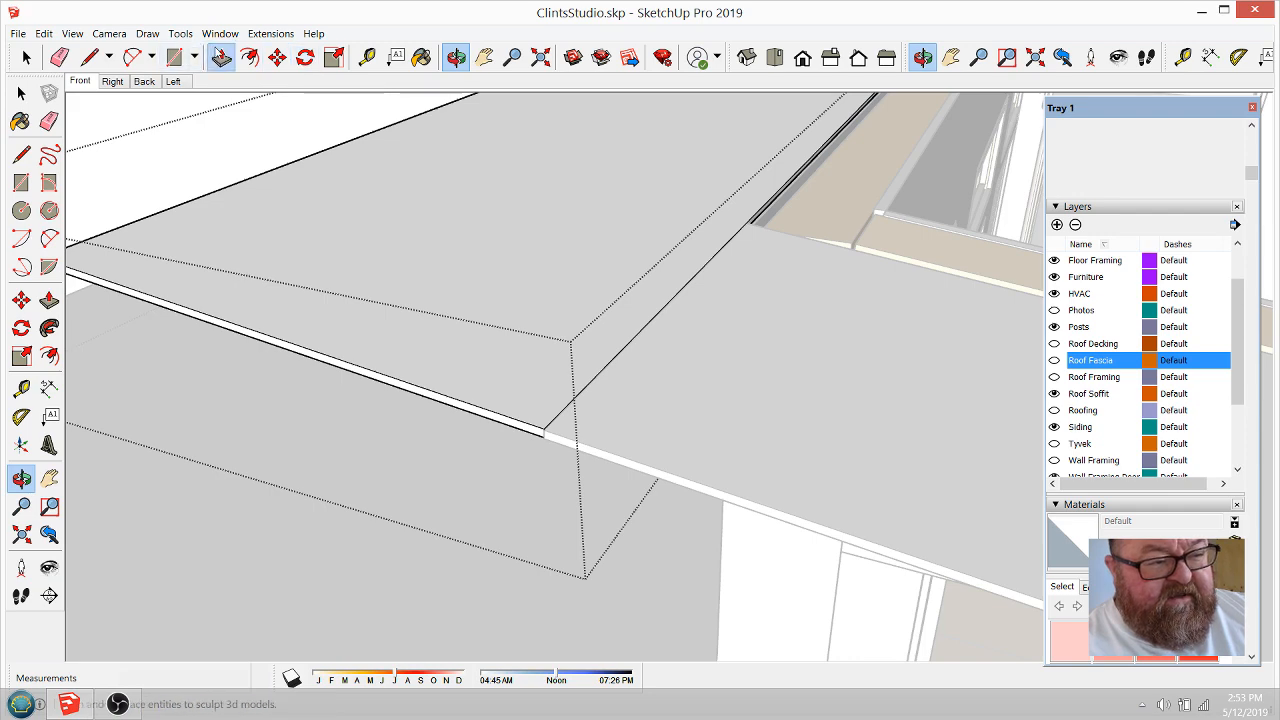
left_click(221, 57)
left_click(545, 428)
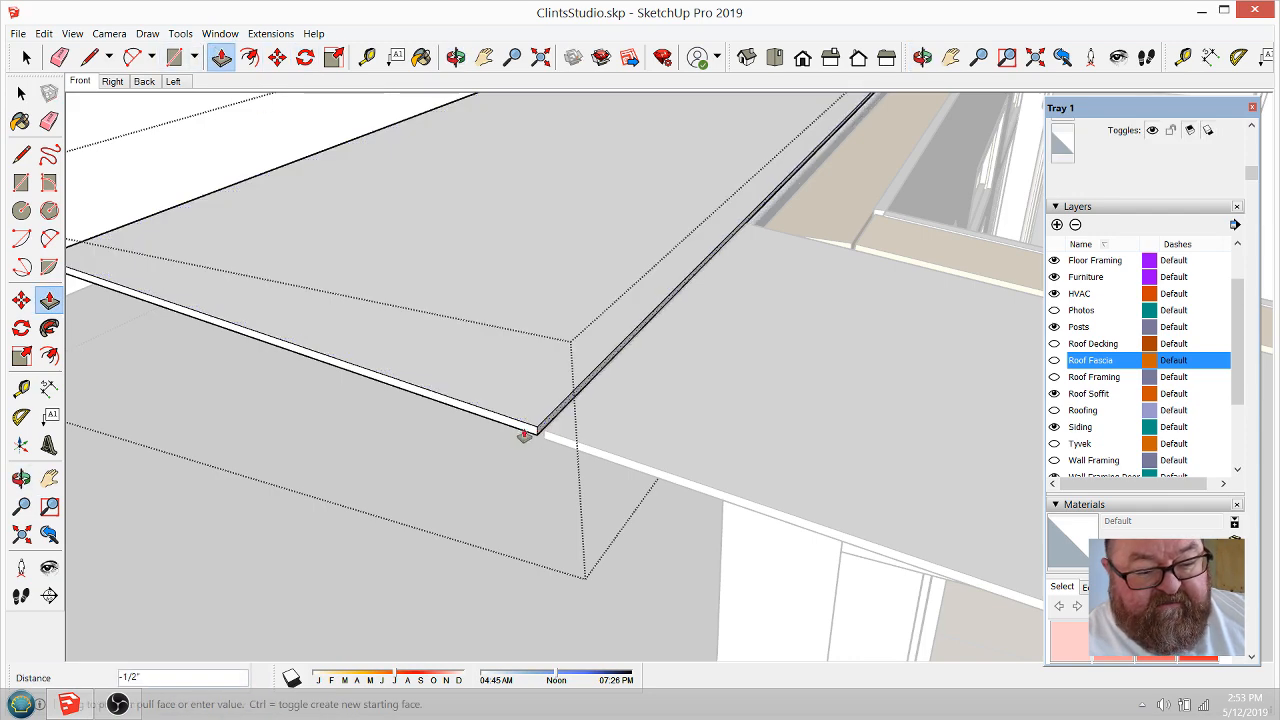
left_click(337, 362)
scroll(677, 451, "down", 2)
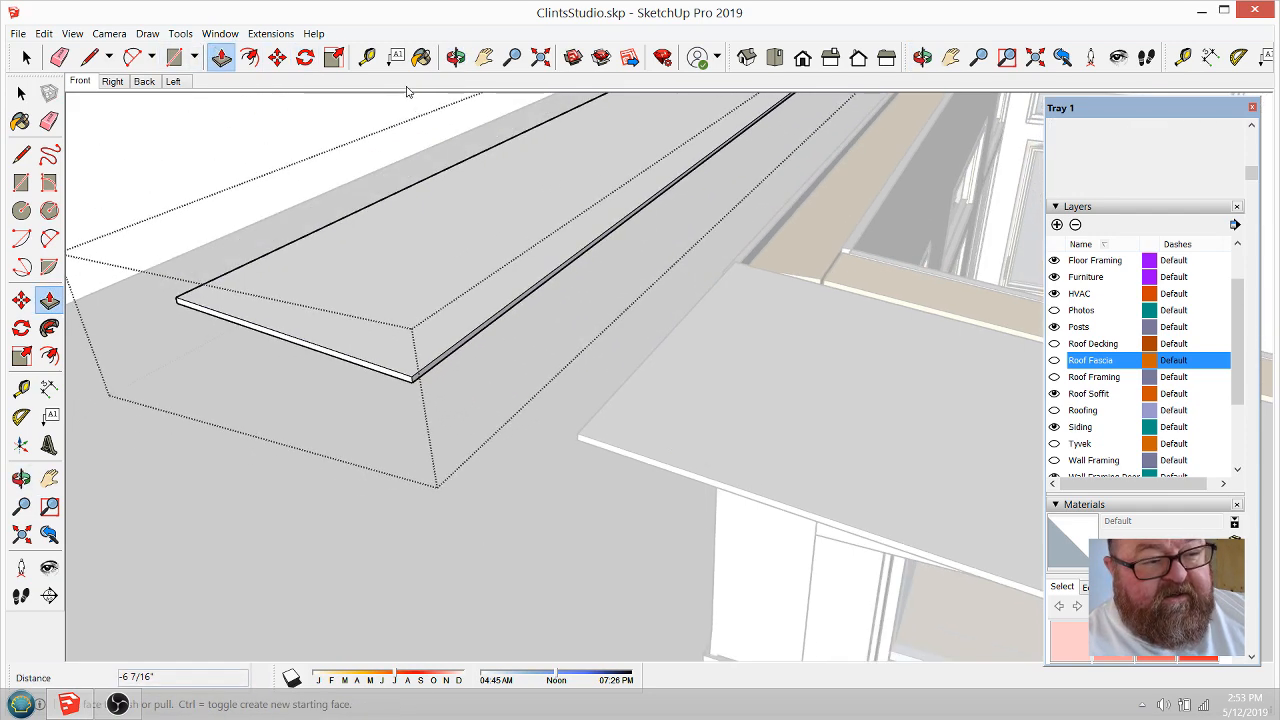
Step: Place a guide line on the soffit panel, parallel to its outer long edge at an offset of 5.5 inches
left_click(455, 57)
left_click_drag(430, 190, 448, 412)
scroll(448, 412, "up", 6)
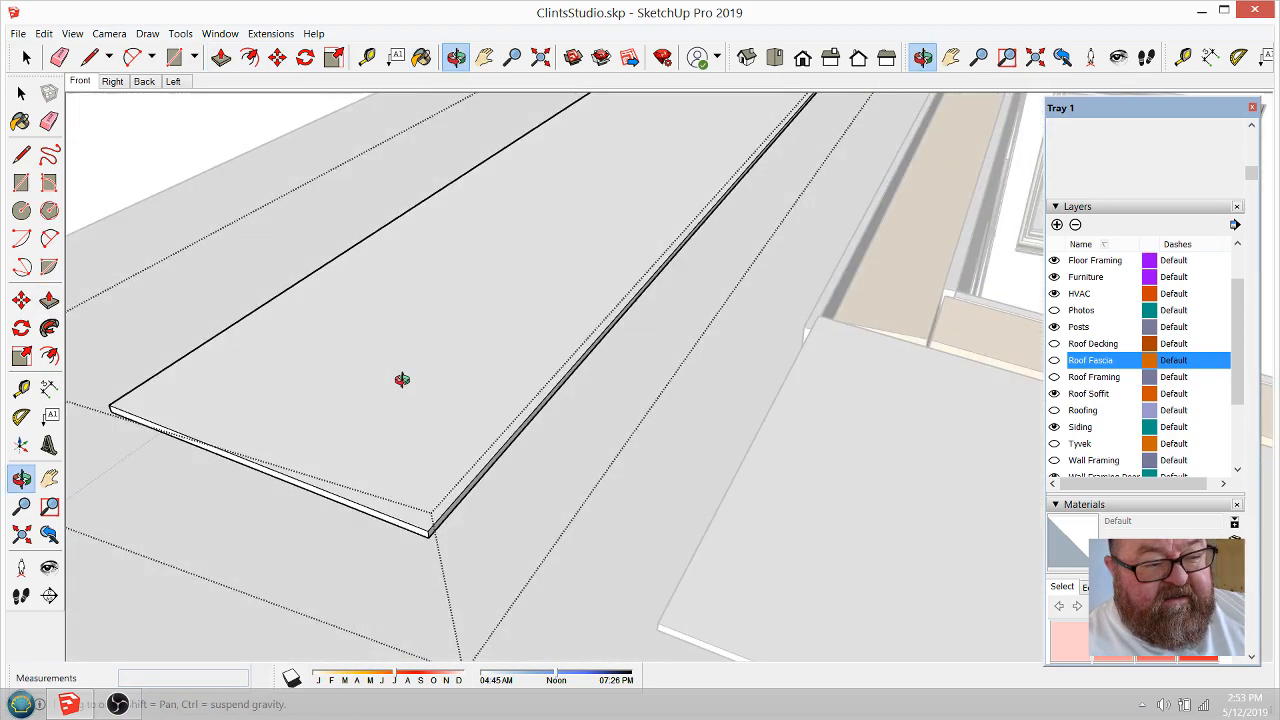
left_click_drag(283, 437, 388, 423)
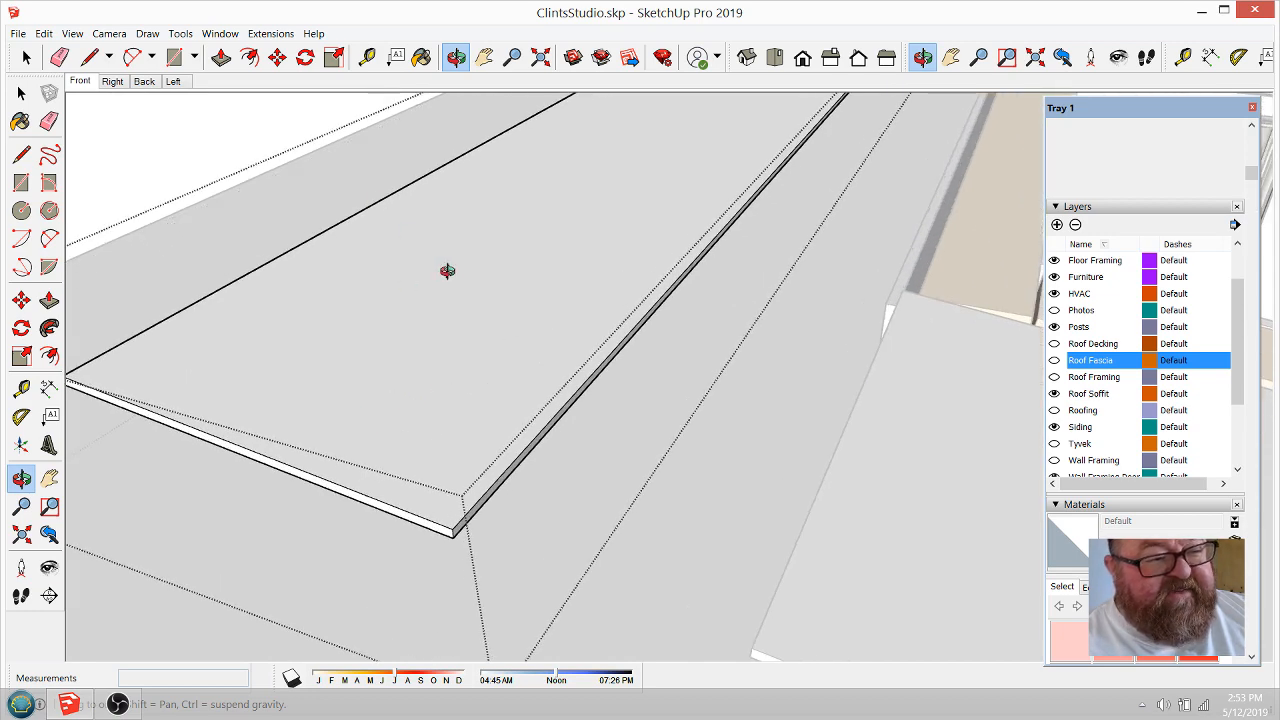
left_click_drag(484, 319, 389, 332)
left_click_drag(398, 179, 428, 300)
left_click(366, 57)
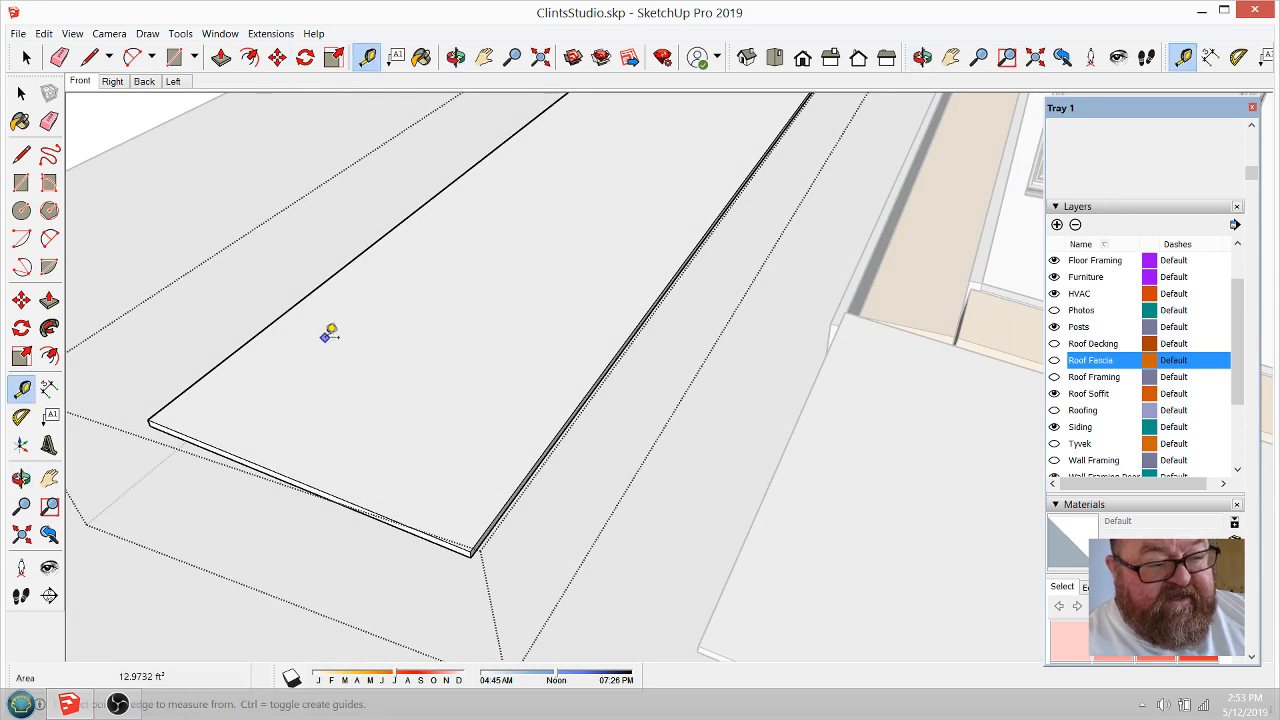
left_click(283, 315)
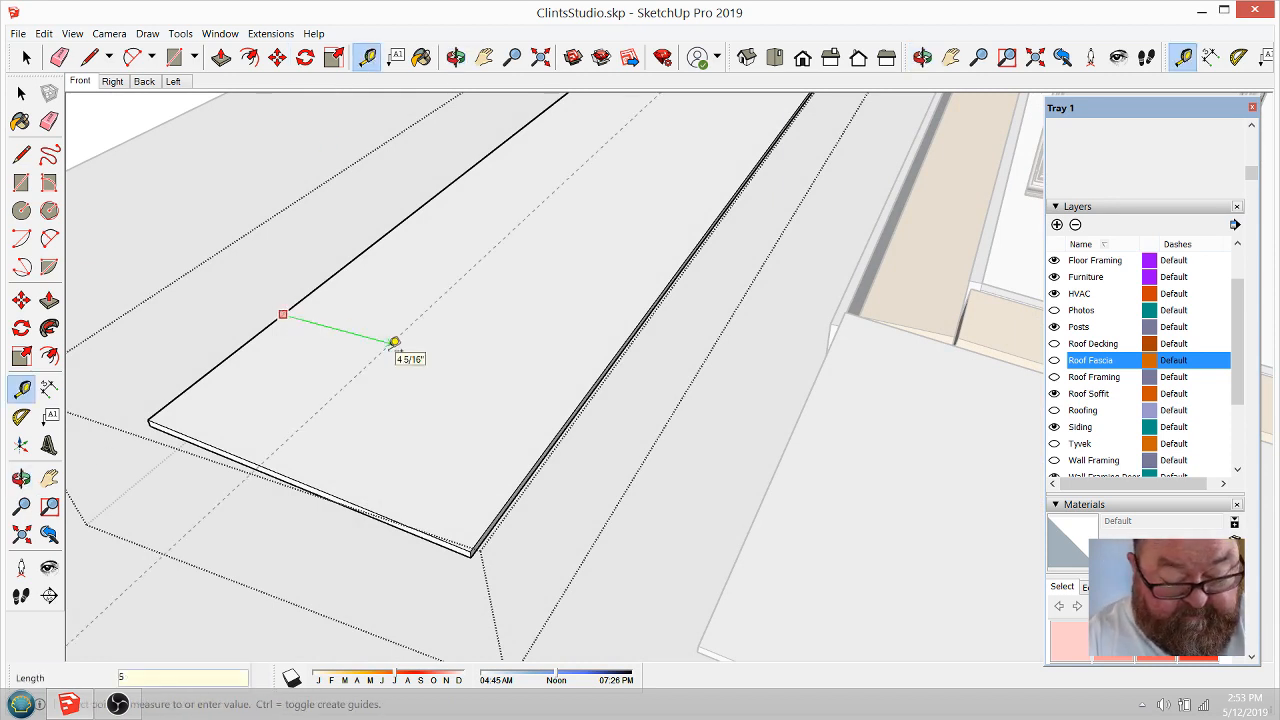
key("Return")
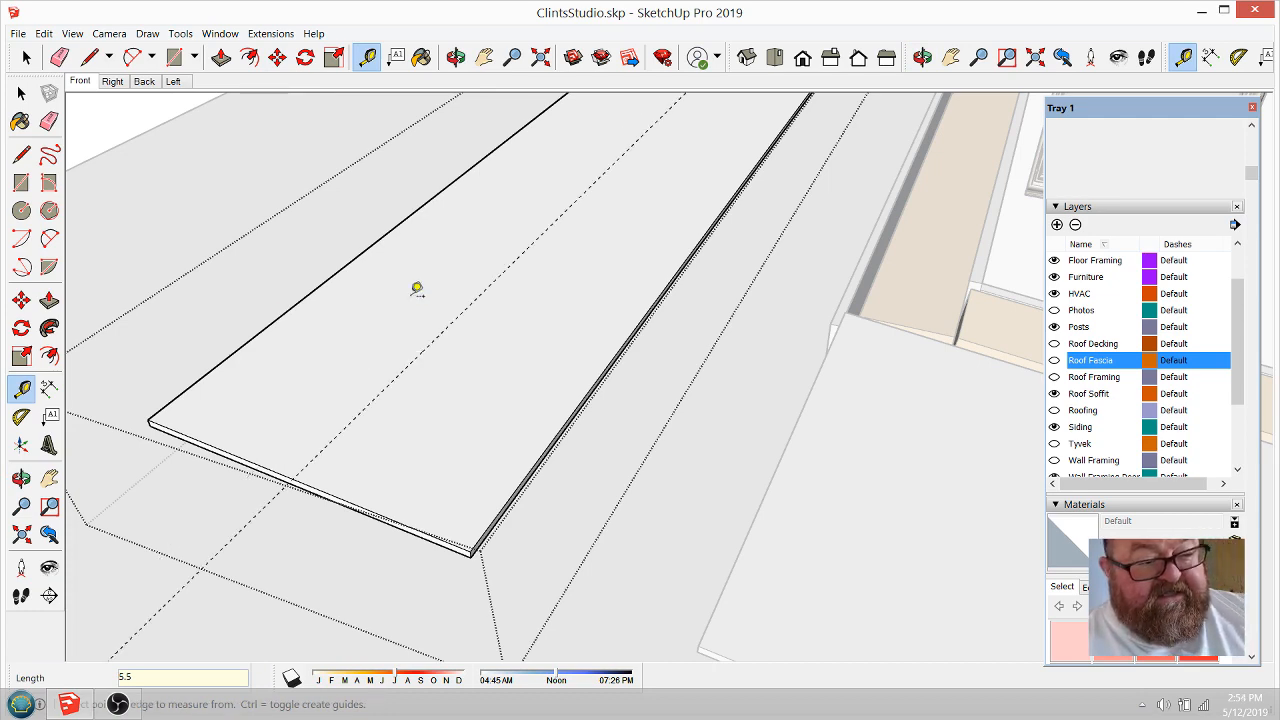
Step: Push/Pull the panel's inner edge face back to the guide line so the strip is 5.5 inches wide
key("o")
left_click_drag(493, 330, 294, 239)
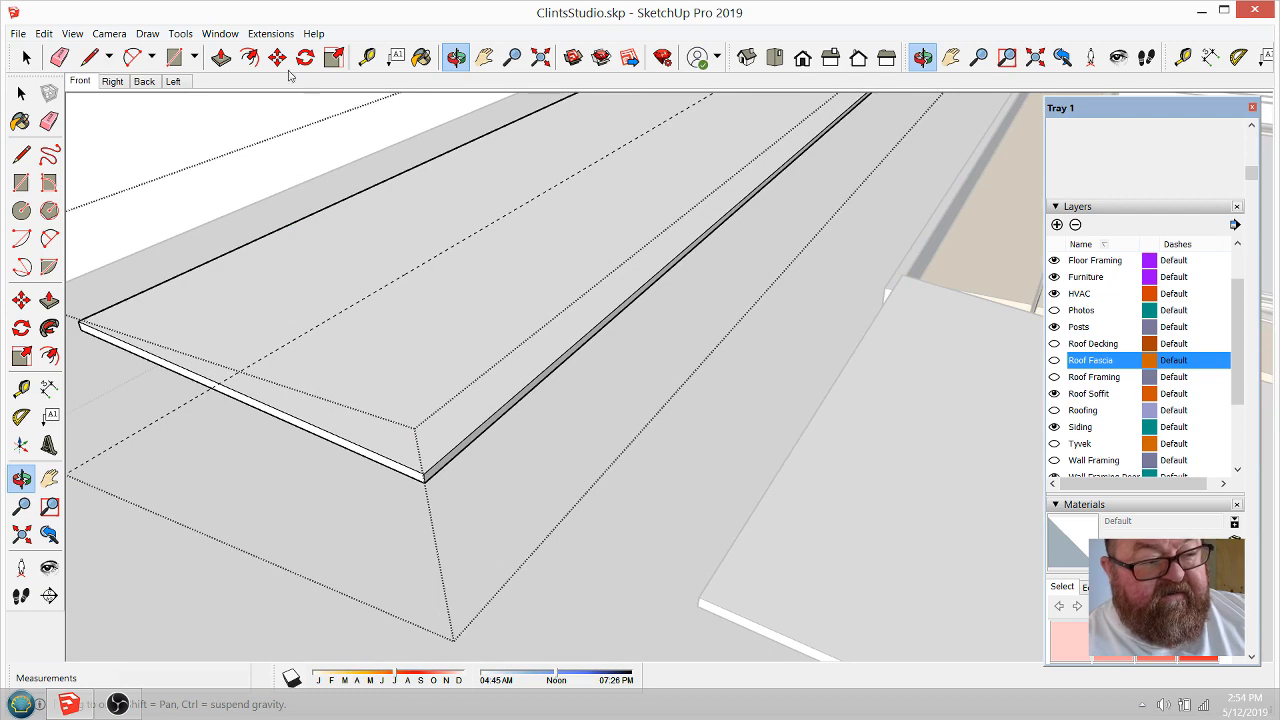
left_click(221, 57)
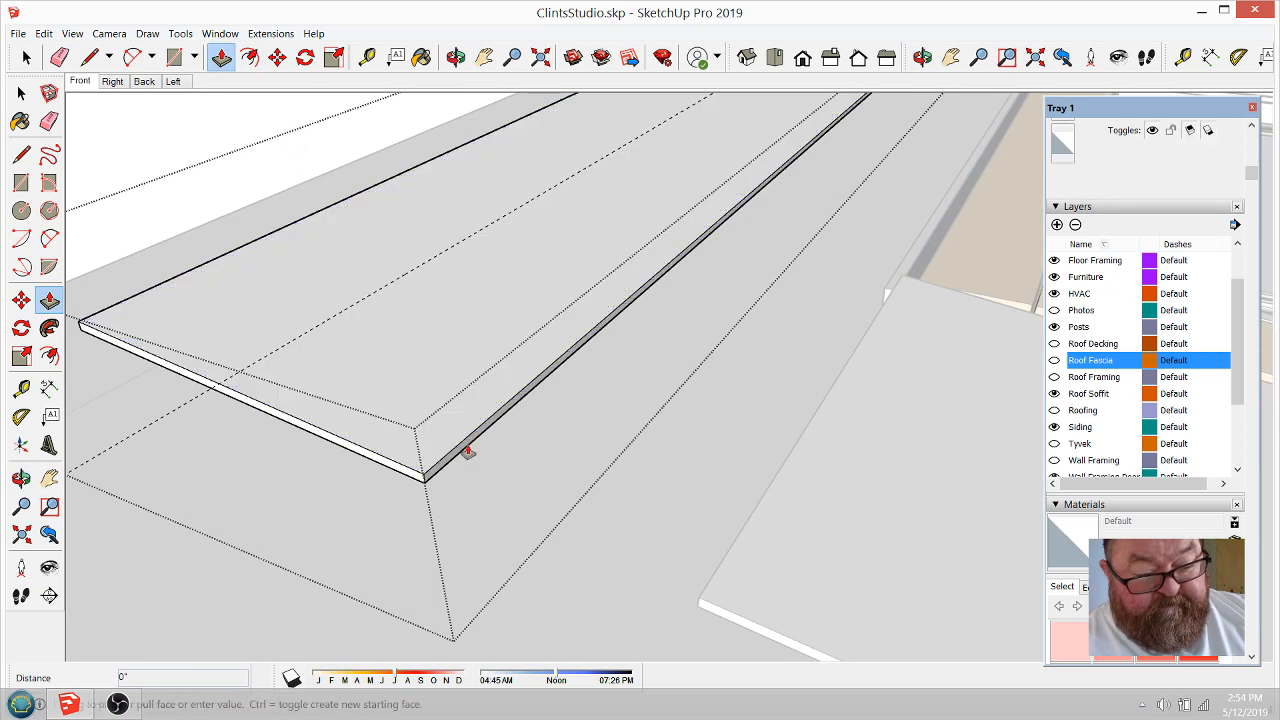
left_click(355, 415)
left_click(309, 380)
key("ctrl+z")
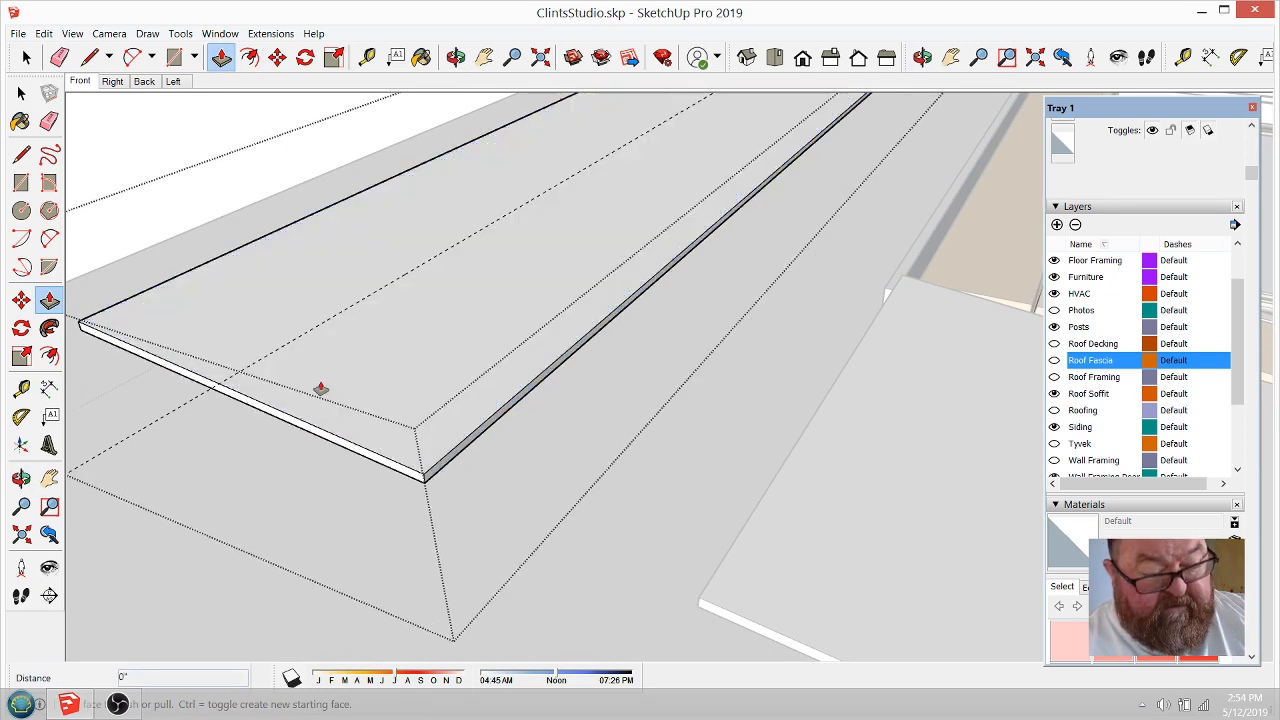
left_click(431, 472)
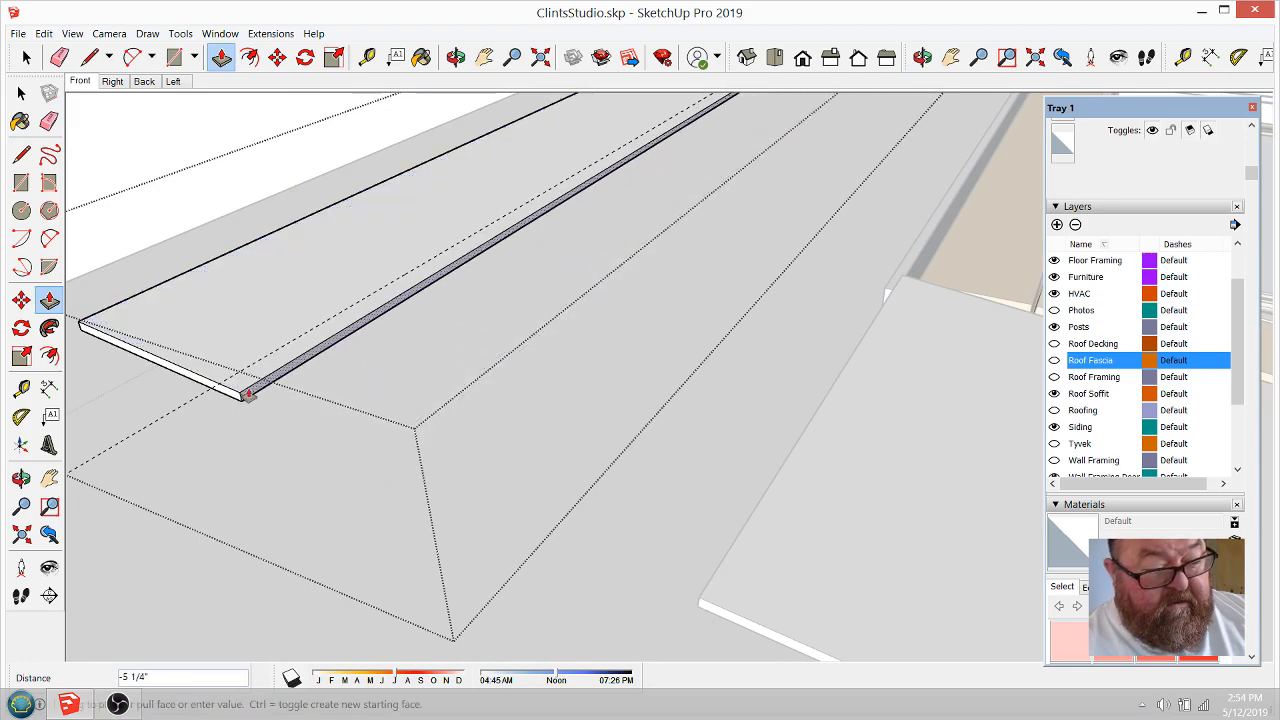
left_click(214, 386)
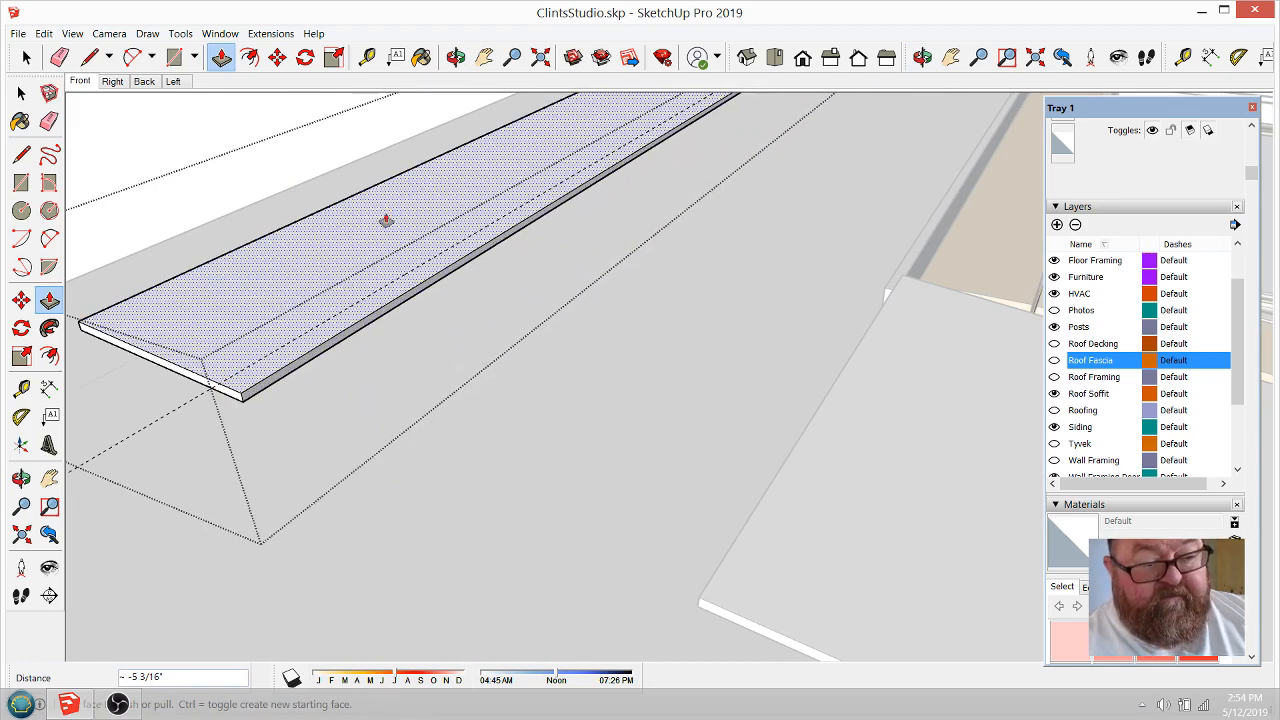
Step: Erase the guide line along the trimmed soffit panel's inner edge
middle_click_drag(386, 220, 480, 280)
middle_click_drag(355, 351, 455, 335)
left_click(59, 57)
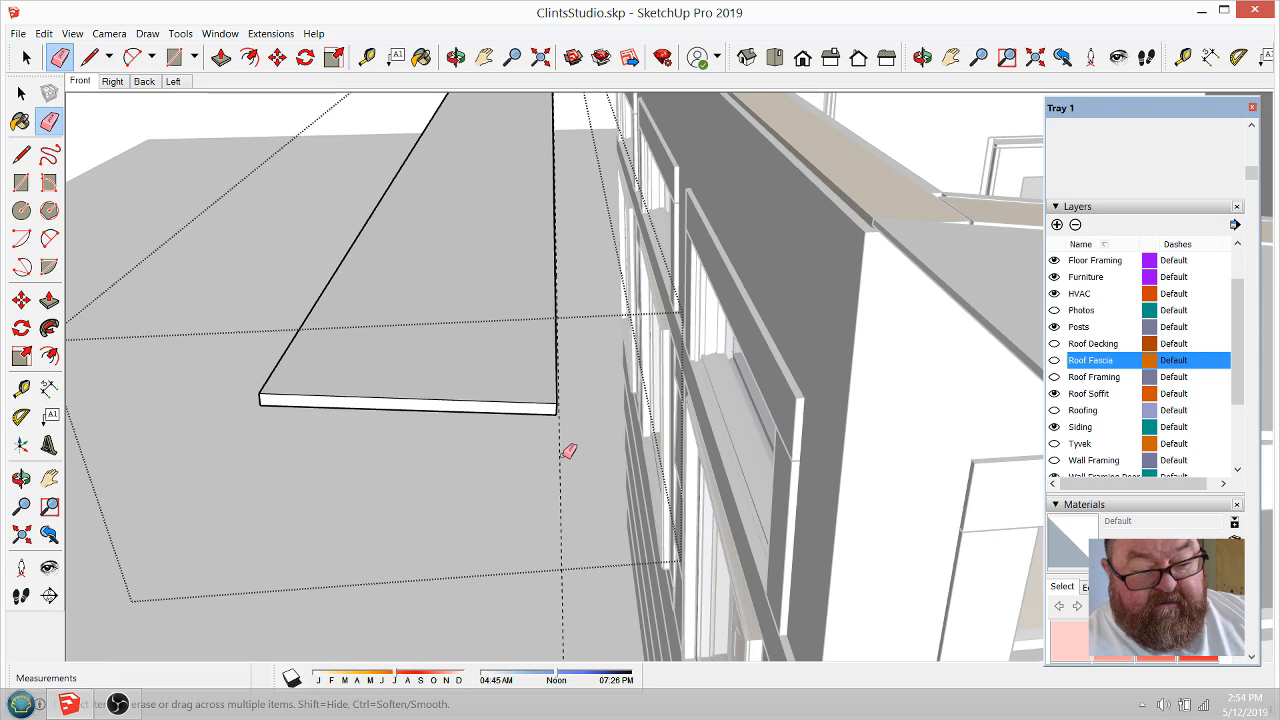
Step: Measure the trimmed panel's width from its outer long edge to its inner edge
middle_click_drag(549, 337, 380, 298)
left_click(366, 57)
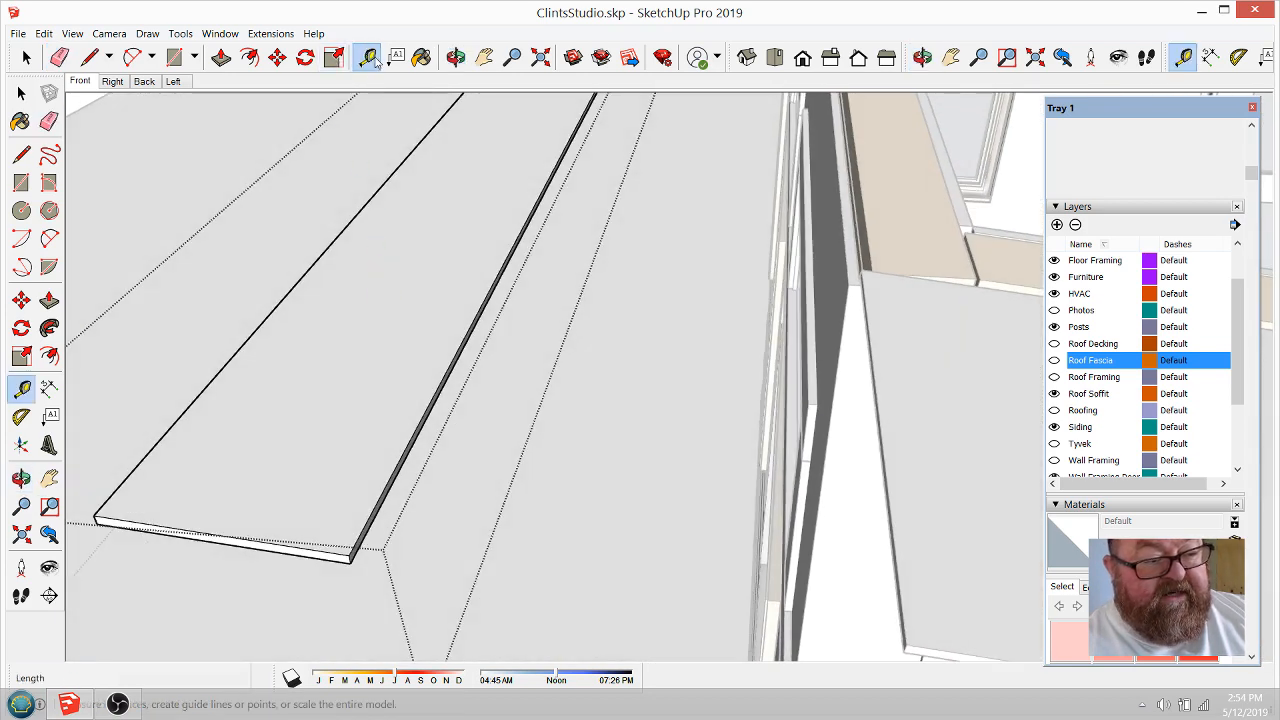
left_click(262, 321)
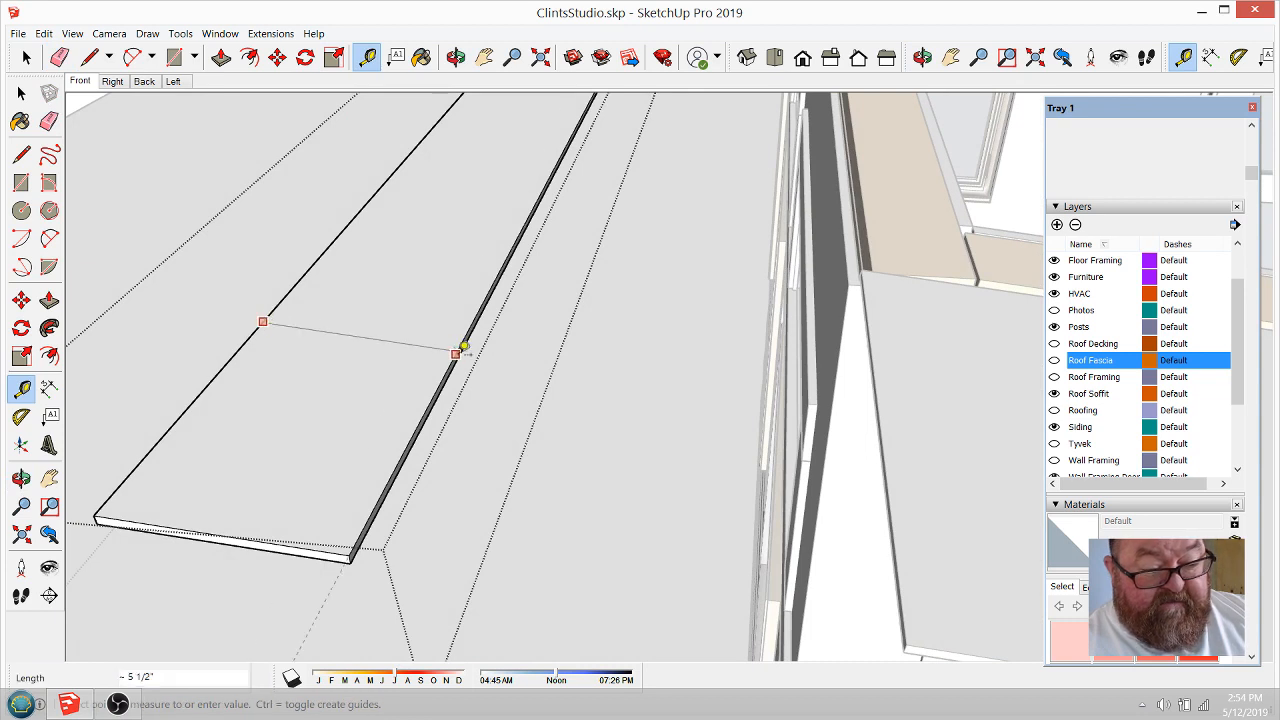
key("Escape")
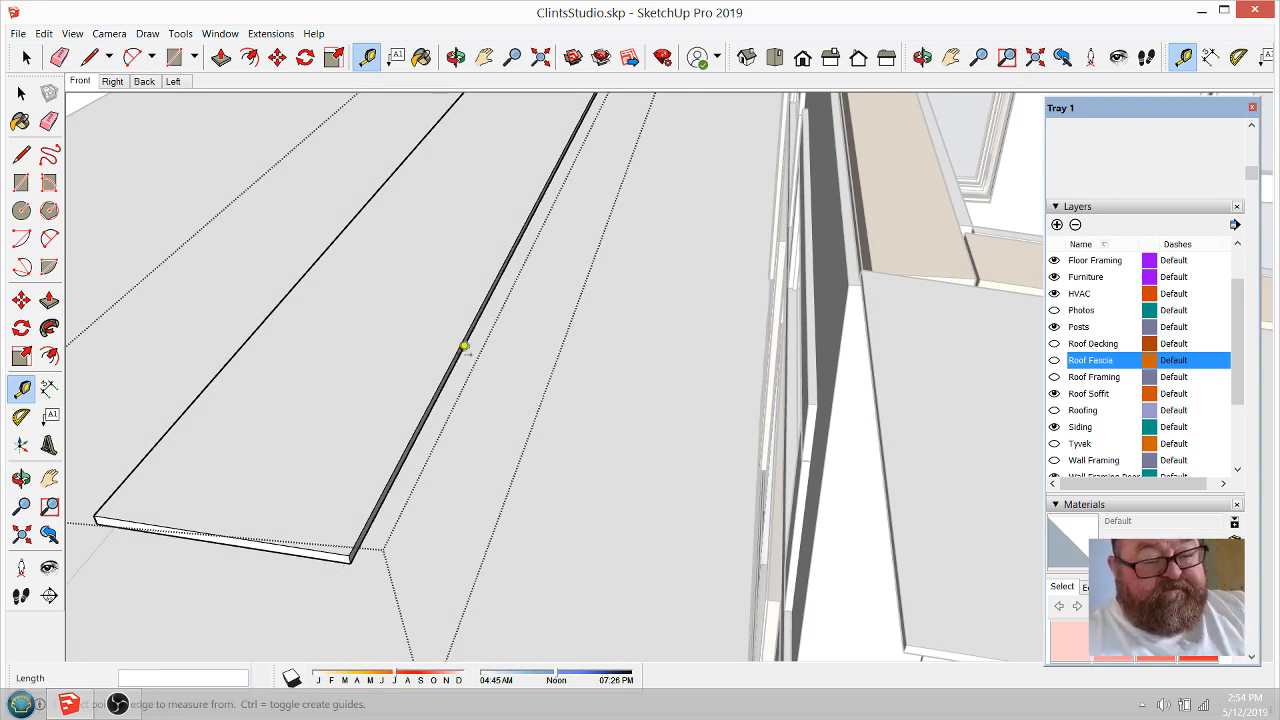
Step: Close the panel group and copy it towards the house so the copy sits edge to edge with the original strip
key("space")
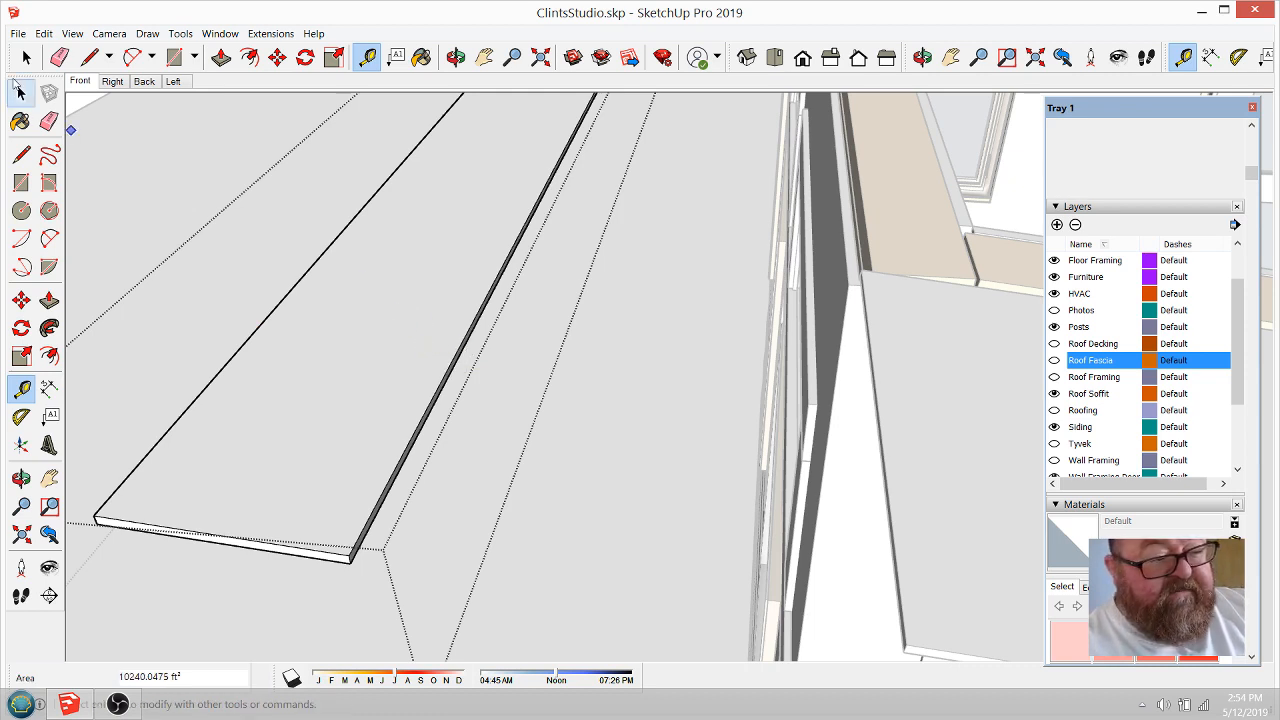
scroll(433, 368, "down", 1)
key("Escape")
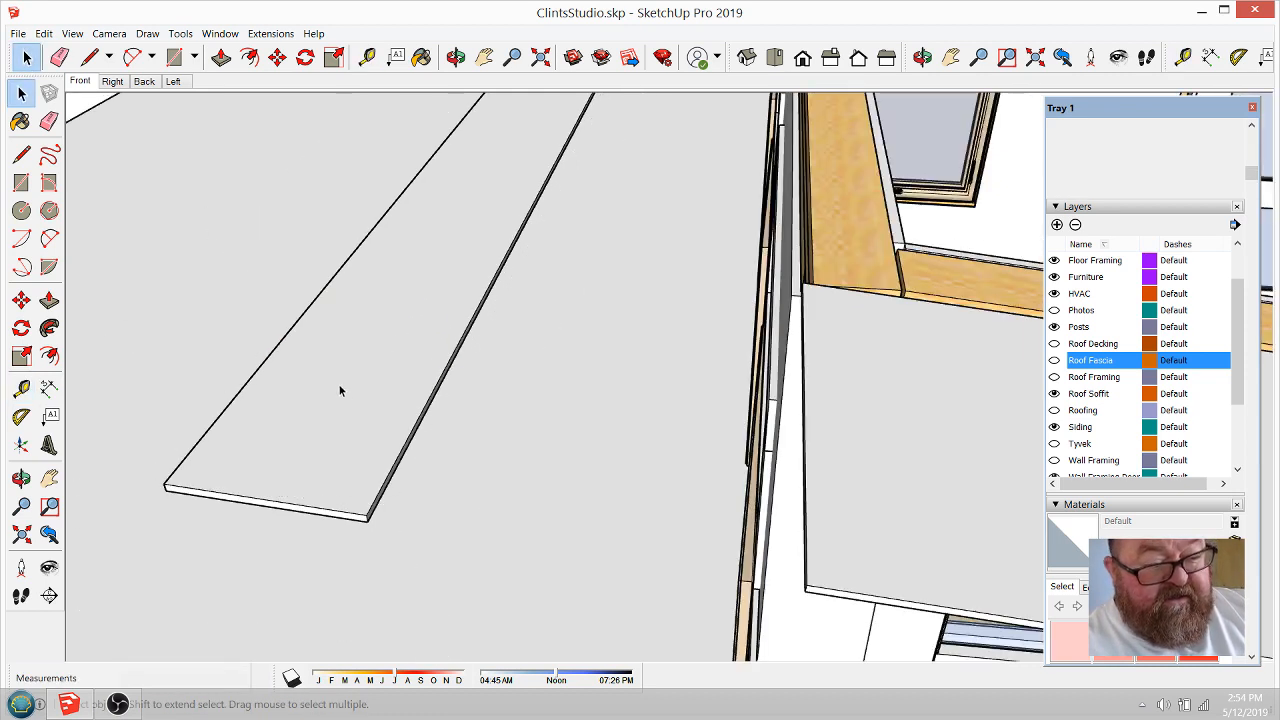
left_click(341, 392)
key("m")
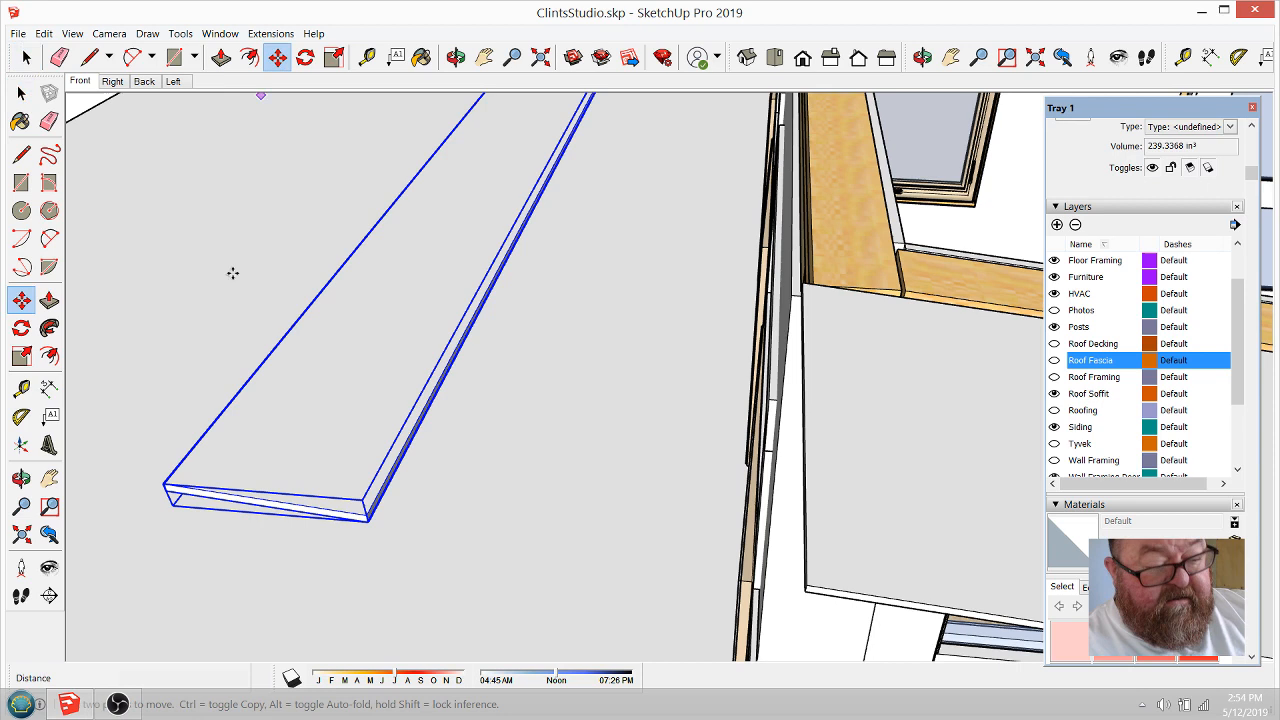
key("ctrl")
left_click(164, 484)
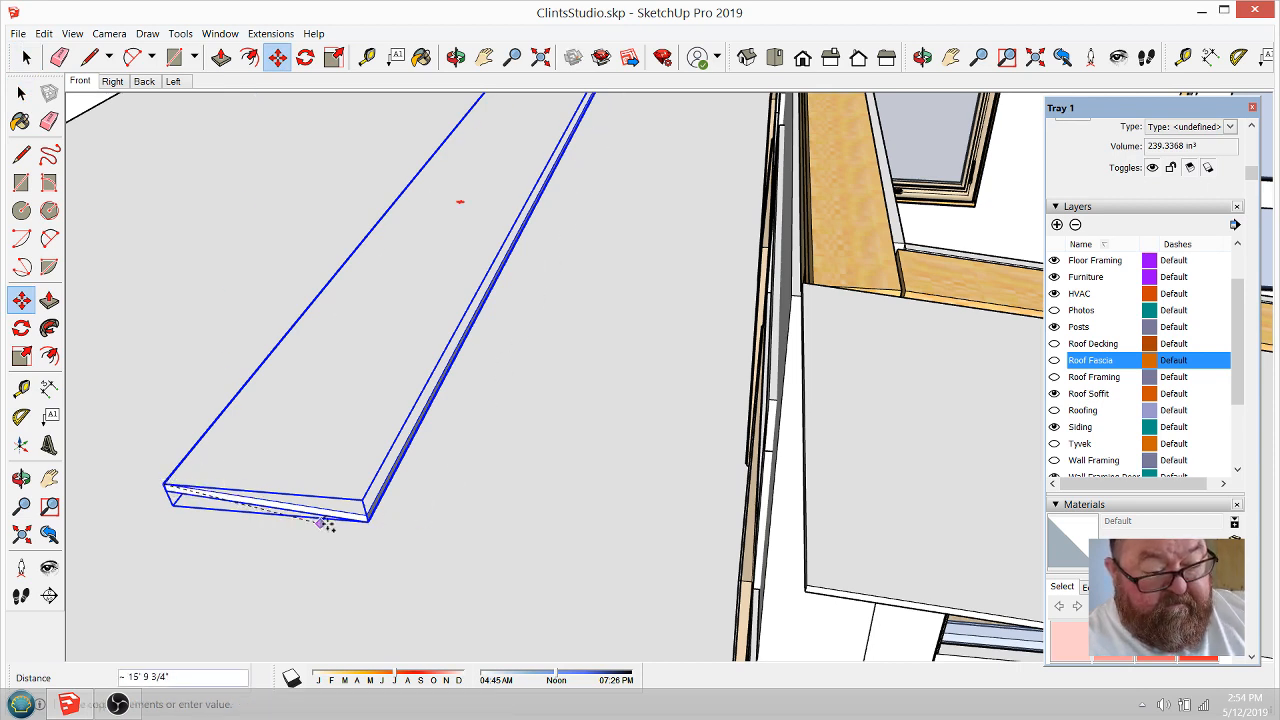
left_click(367, 516)
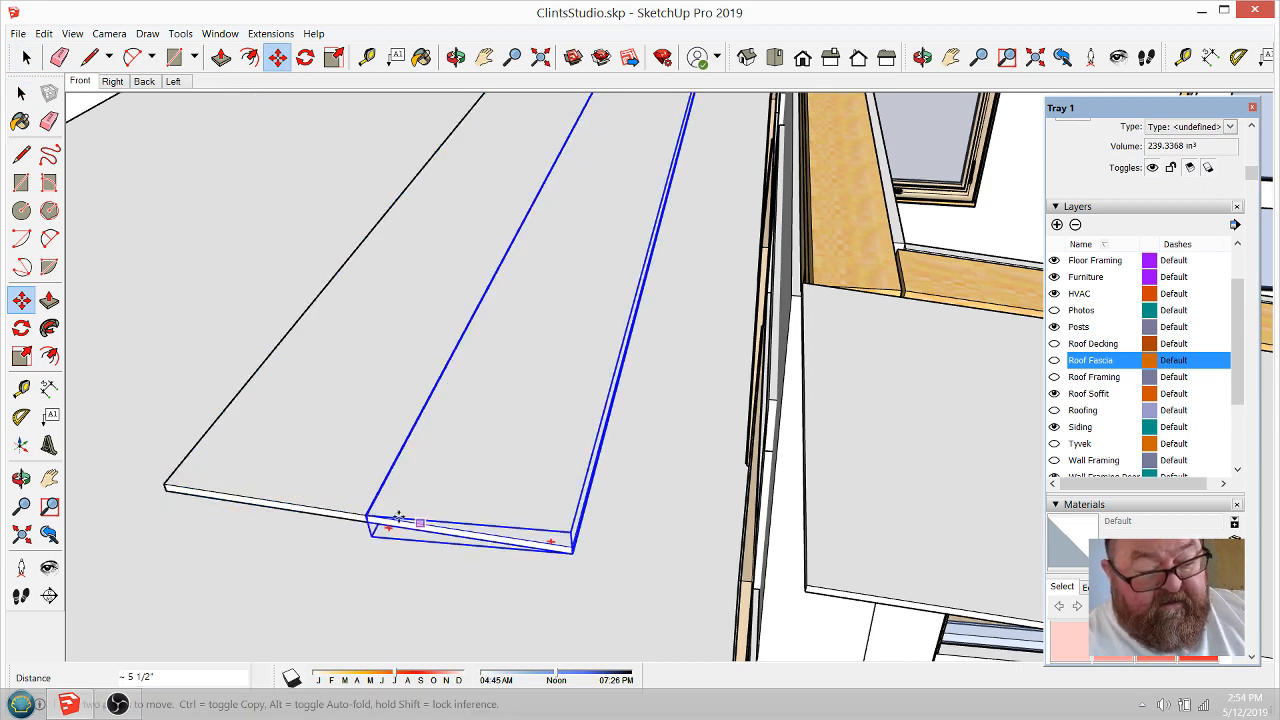
left_click(367, 516)
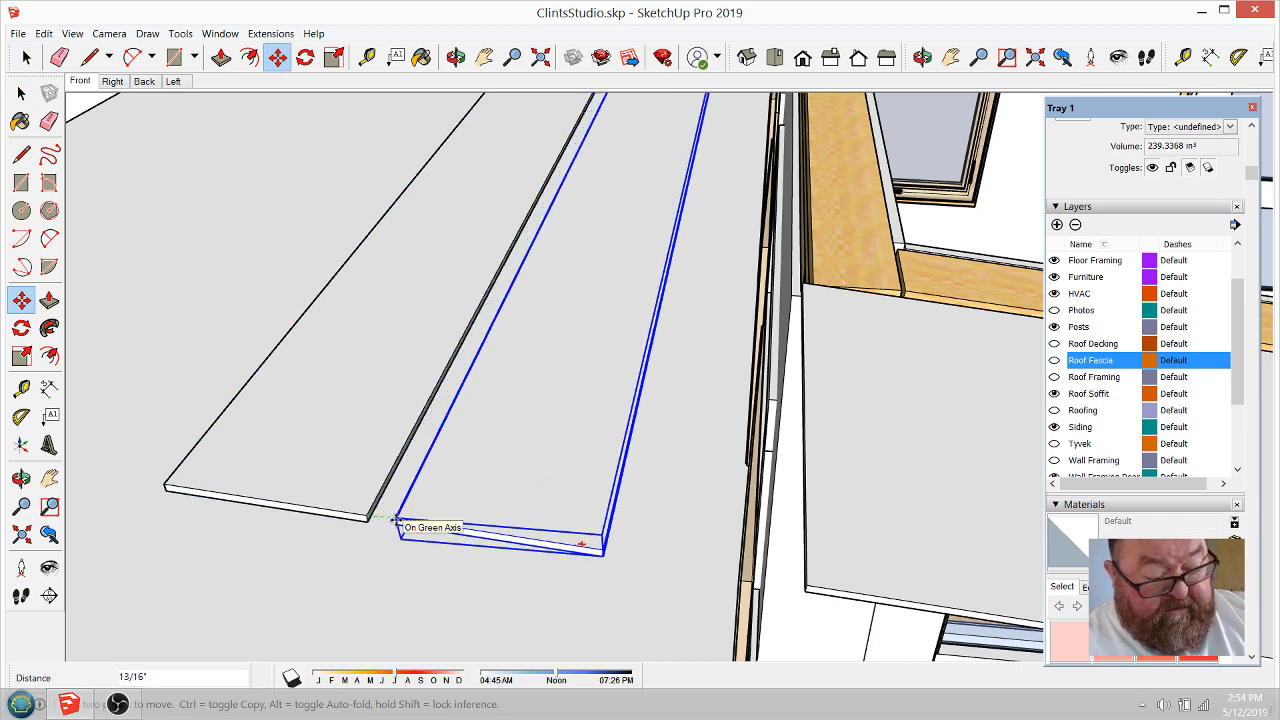
key("Escape")
Step: Place a guide line along the end edge of the soffit strips, extending past both of them
key("t")
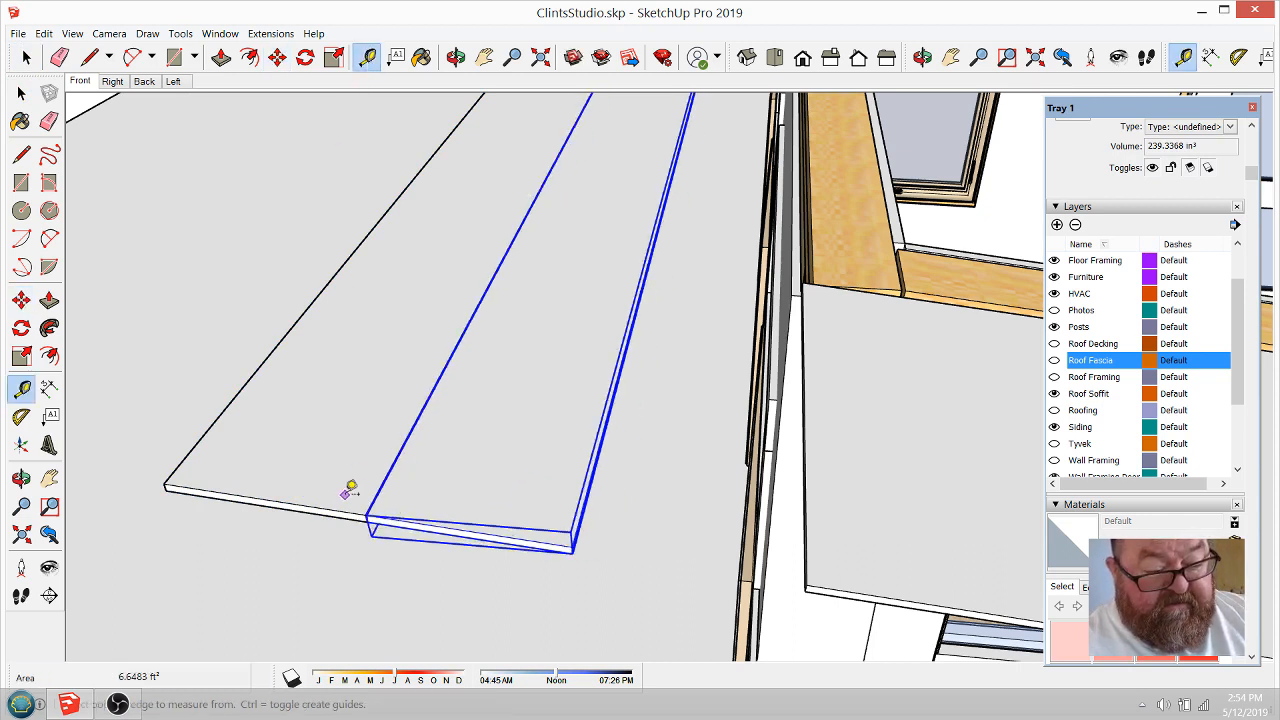
scroll(349, 491, "up", 1)
left_click(342, 512)
left_click(396, 527)
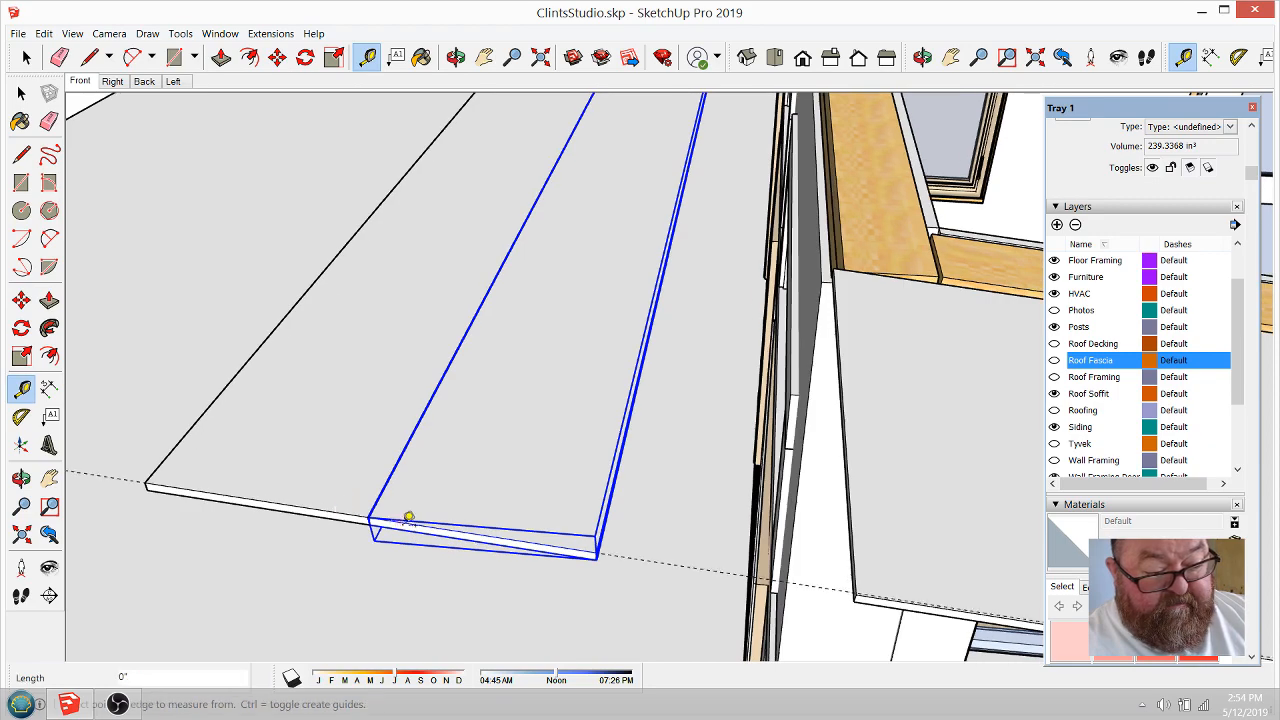
Step: Move the copied soffit strip 2 inches along the guide line, away from the original strip, to open the vent gap
scroll(389, 545, "up", 1)
scroll(385, 507, "down", 3)
scroll(366, 477, "up", 5)
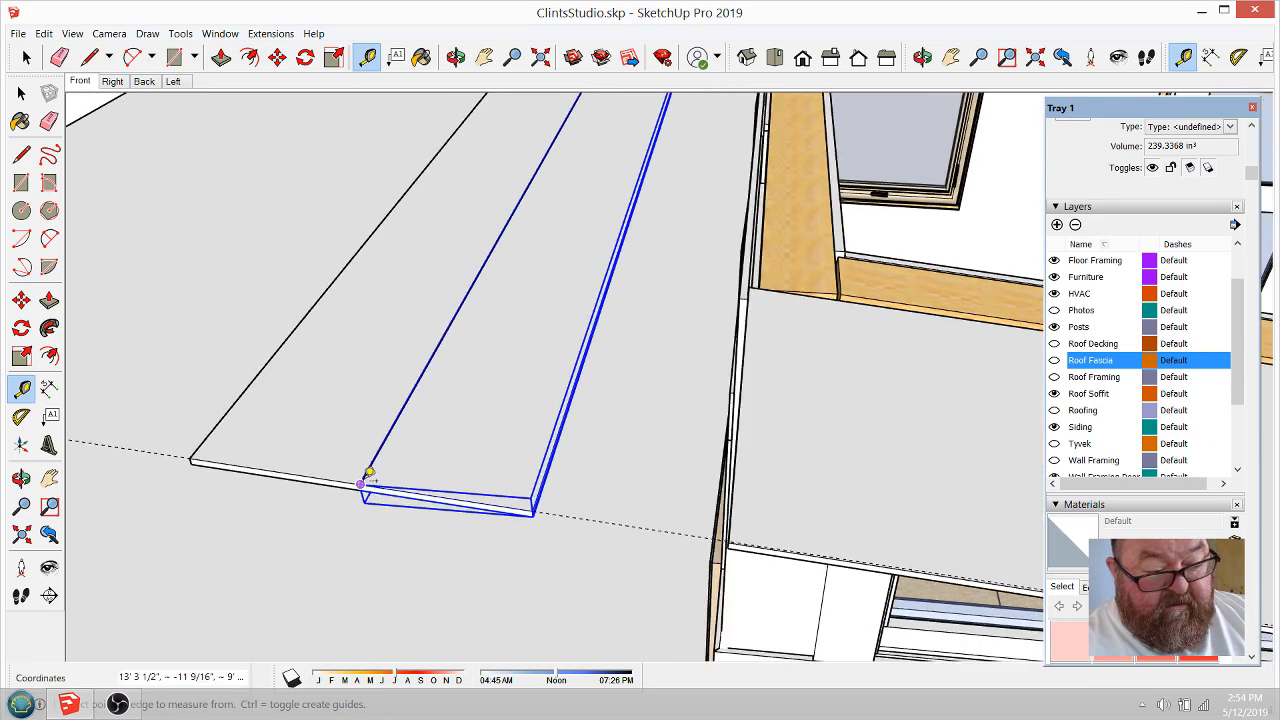
scroll(368, 472, "up", 1)
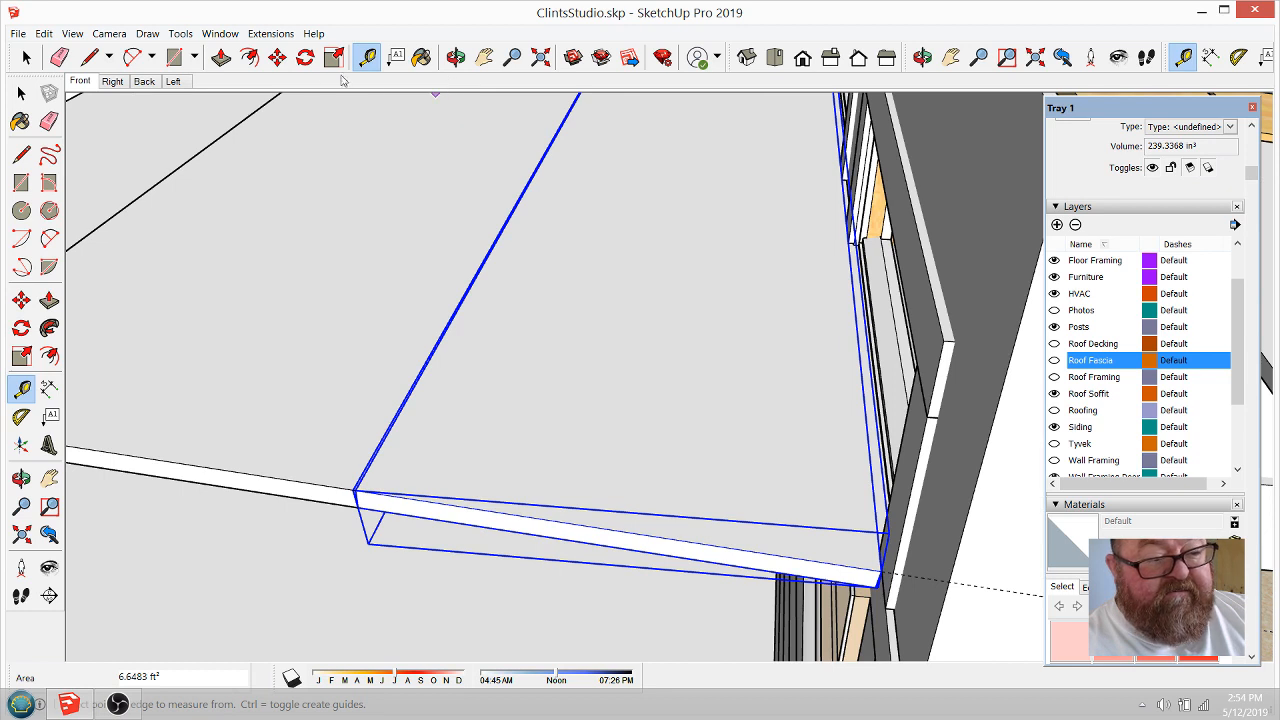
left_click(277, 57)
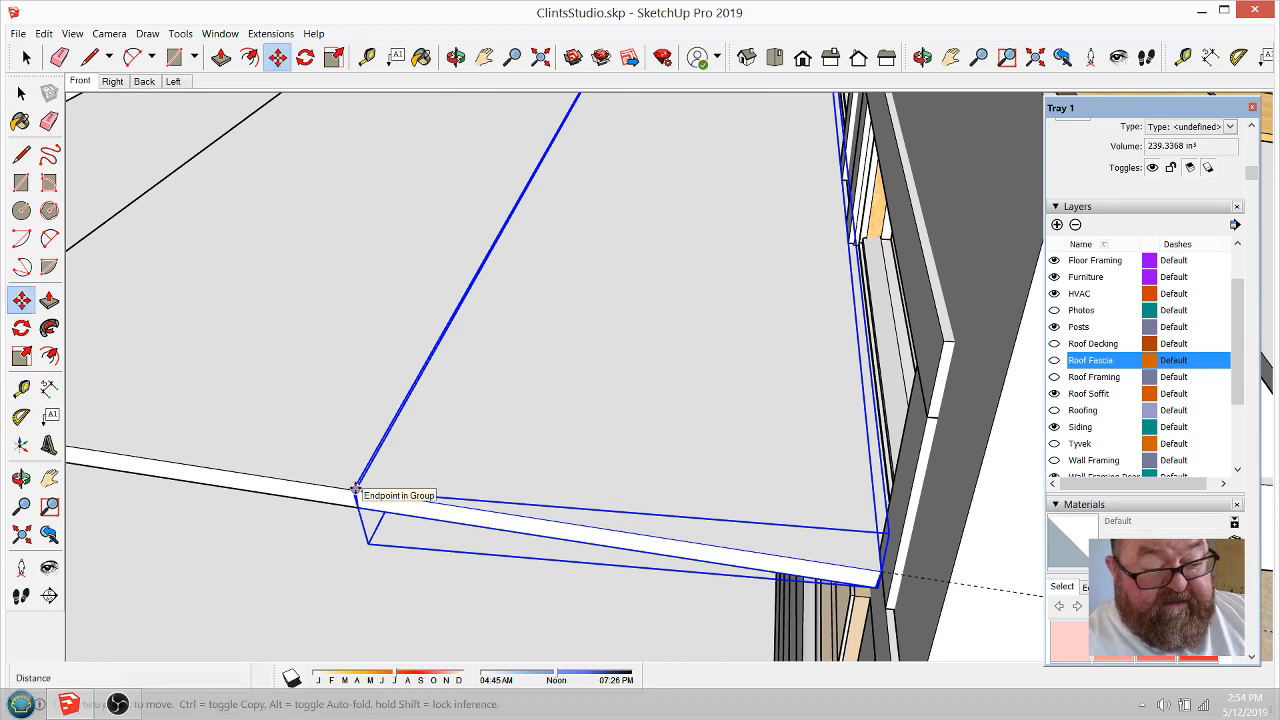
left_click(356, 490)
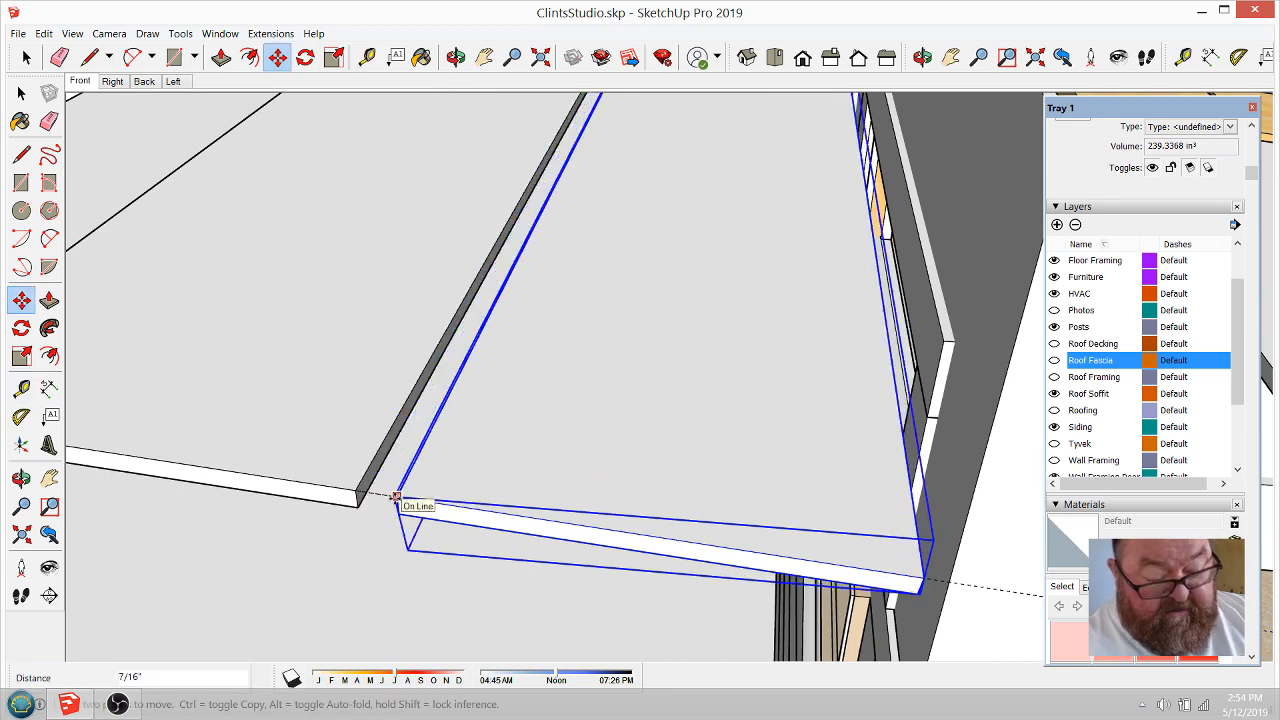
key("Return")
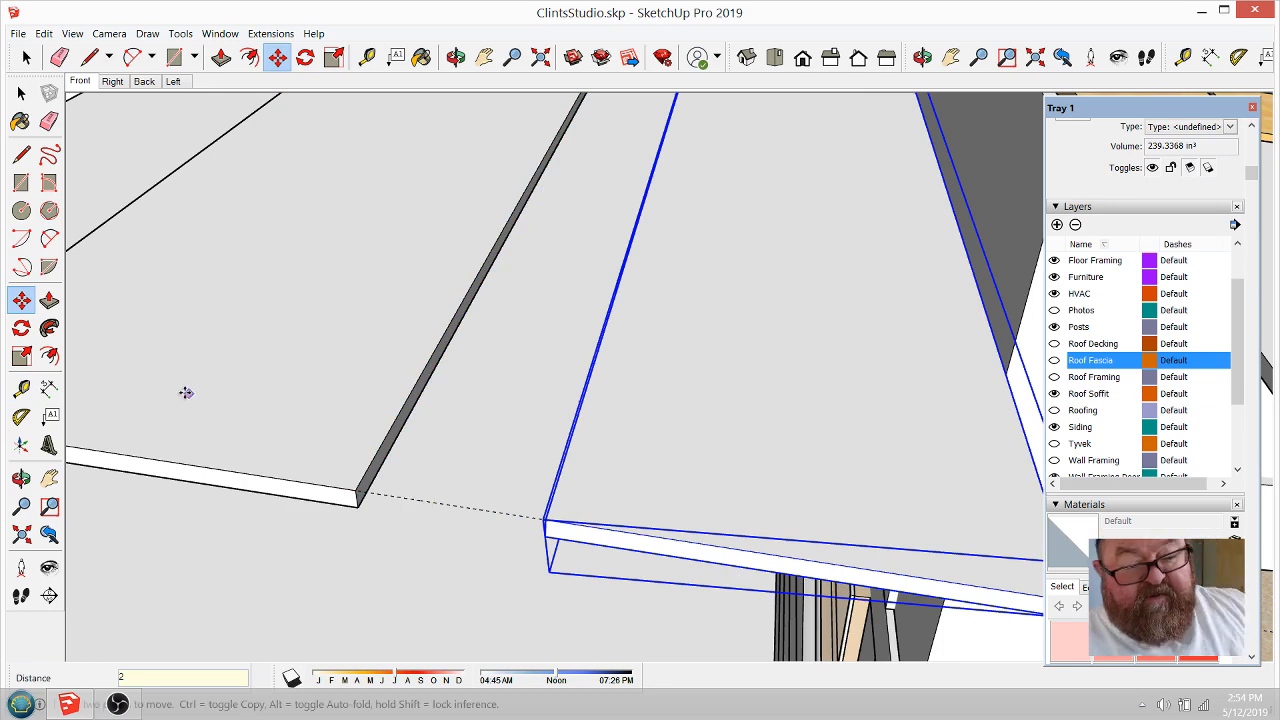
Step: Inspect the vent gap between the two soffit strips from below and clear the selection
scroll(186, 394, "down", 2)
scroll(543, 551, "down", 5)
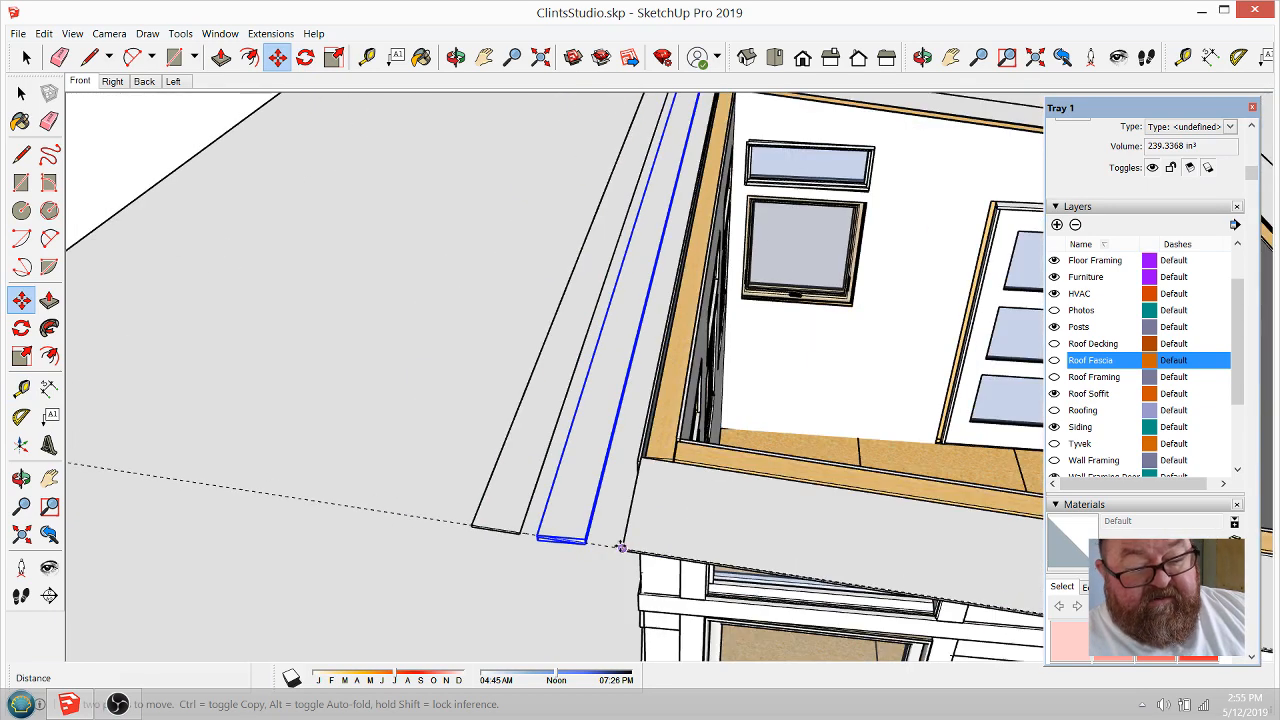
scroll(553, 487, "up", 3)
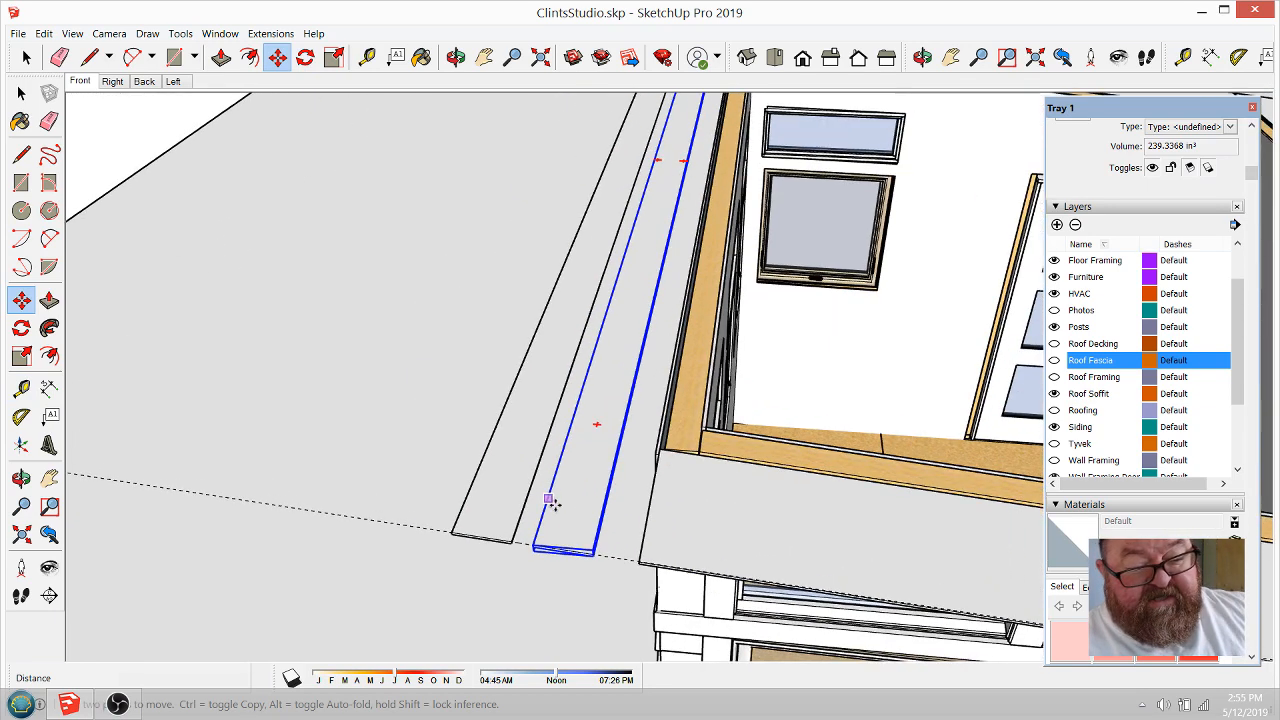
left_click(455, 57)
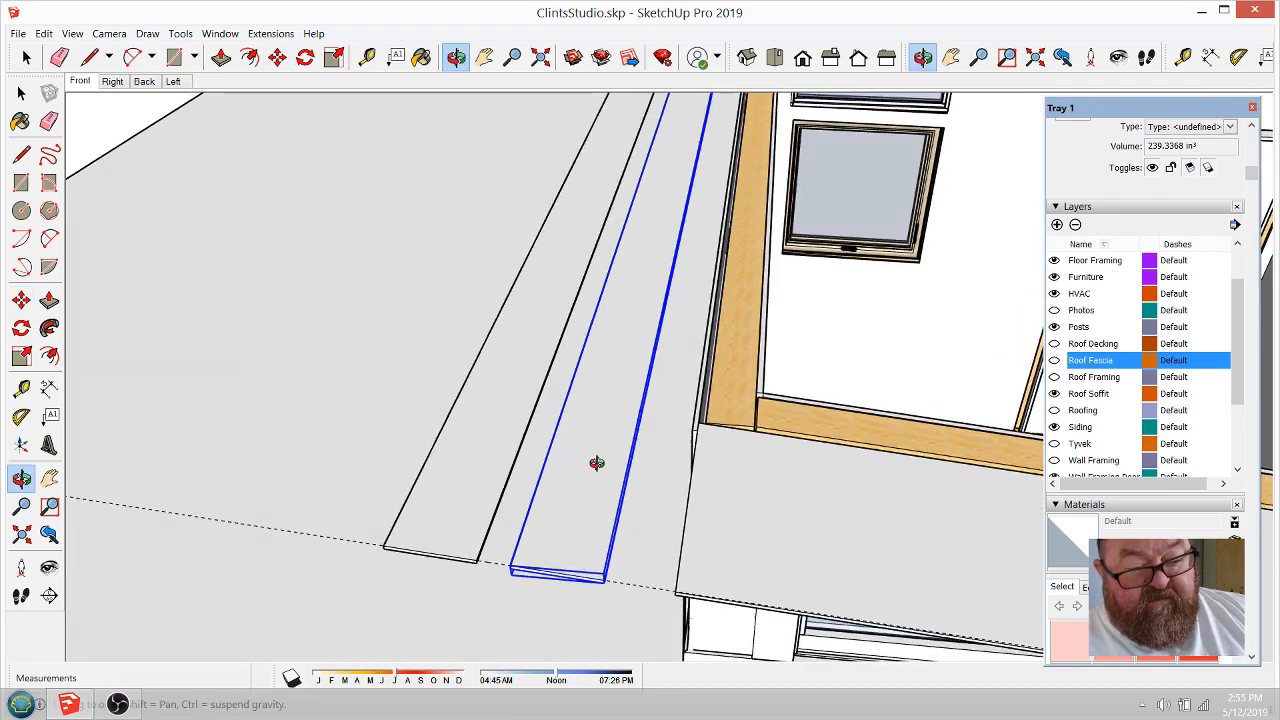
left_click_drag(597, 460, 444, 106)
left_click(26, 59)
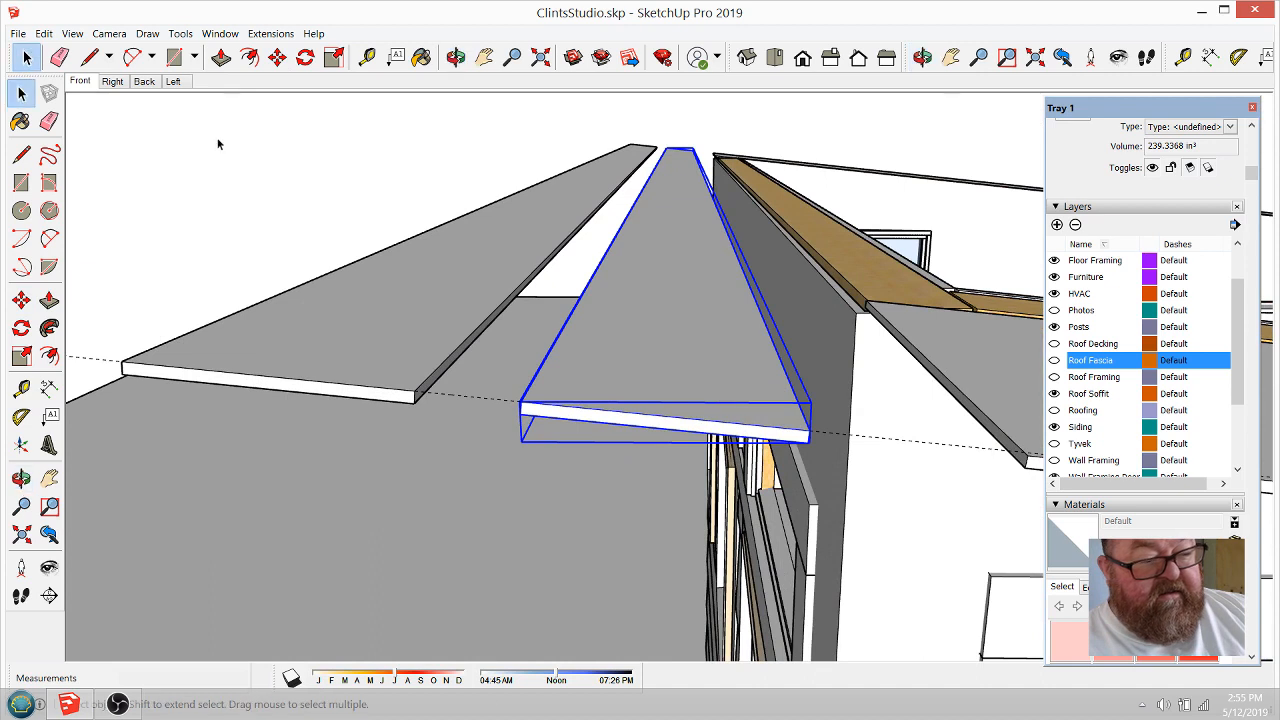
left_click(220, 144)
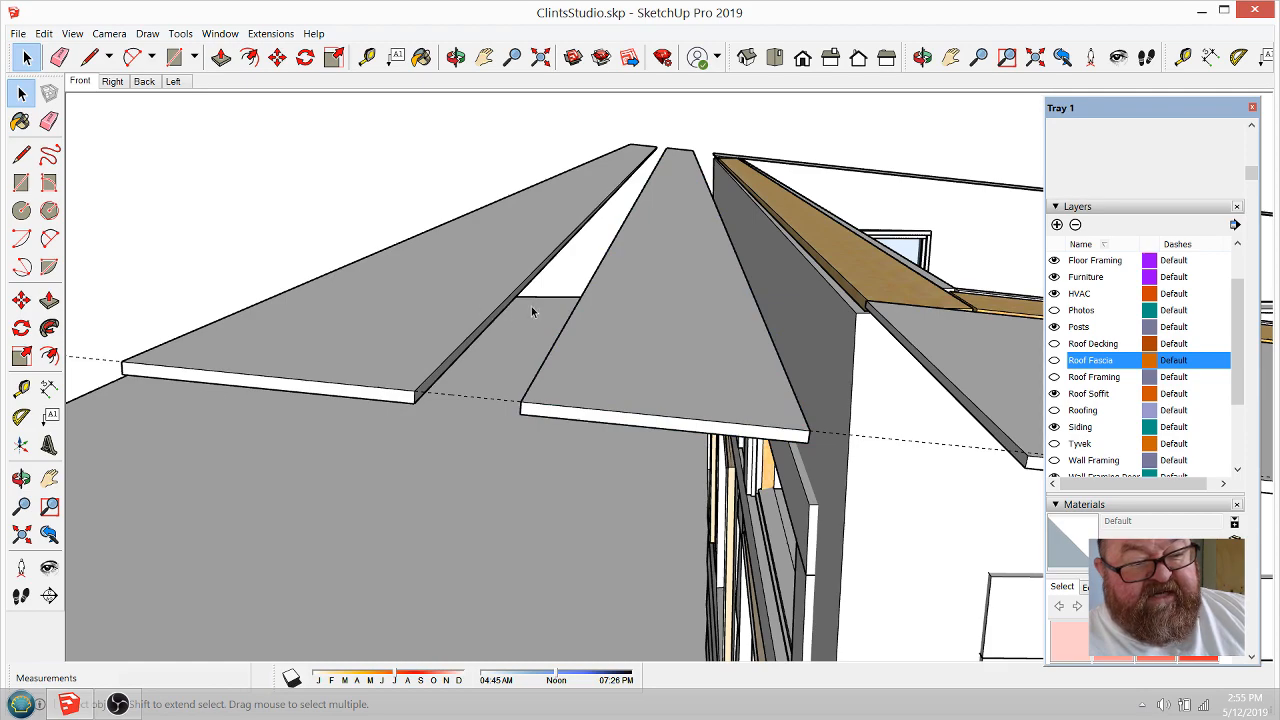
middle_click_drag(533, 312, 601, 493)
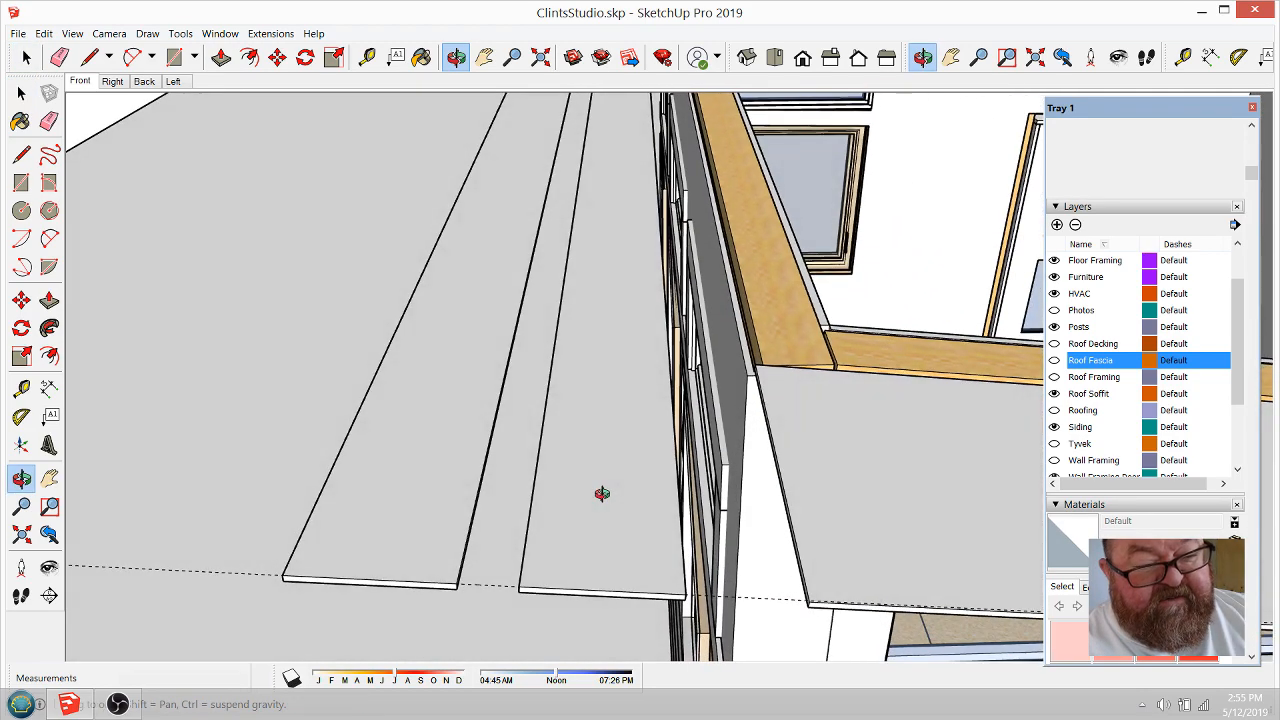
left_click(26, 57)
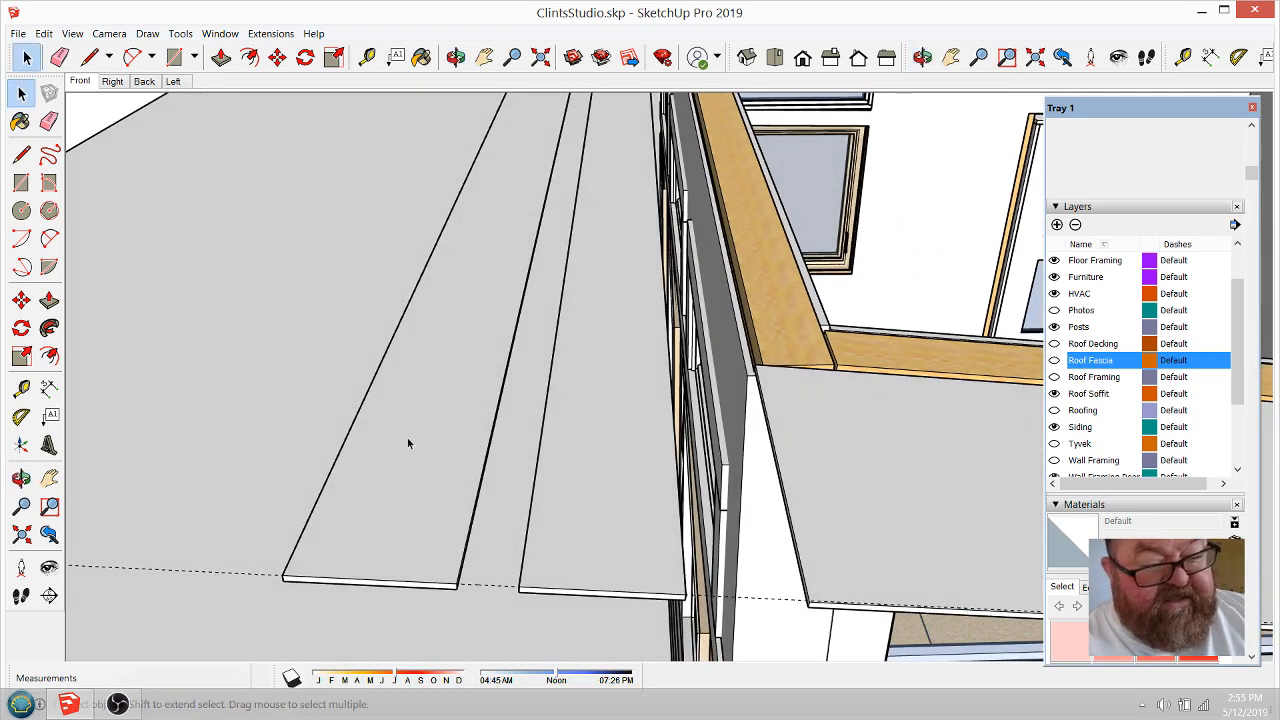
scroll(394, 451, "down", 5)
left_click(394, 451)
right_click(397, 452)
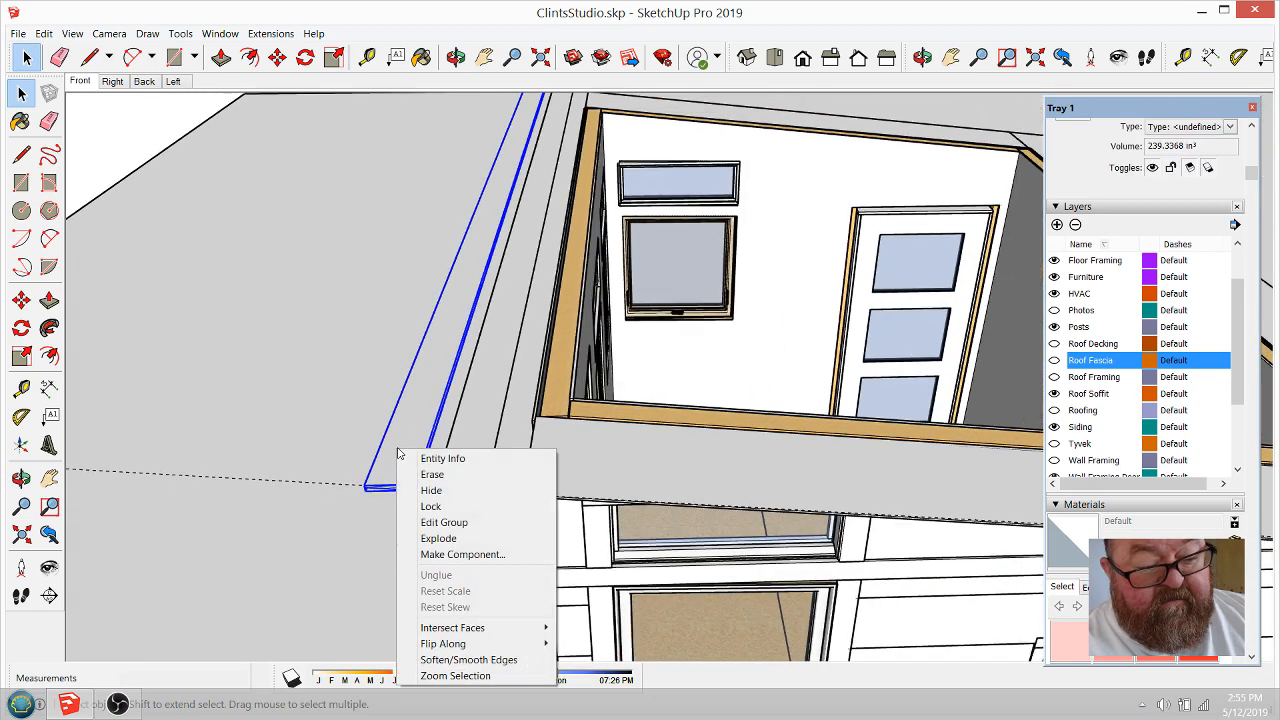
left_click(363, 353)
left_click(363, 353)
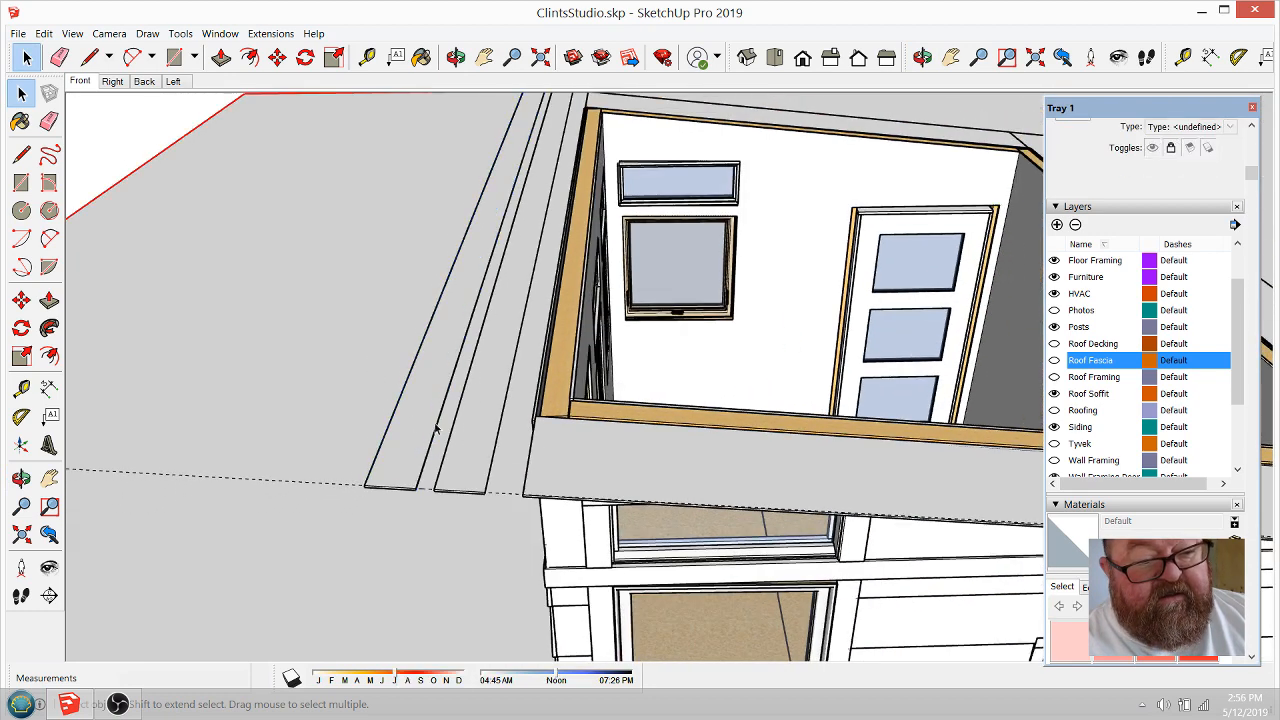
left_click(174, 57)
scroll(455, 557, "down", 3)
scroll(470, 250, "up", 5)
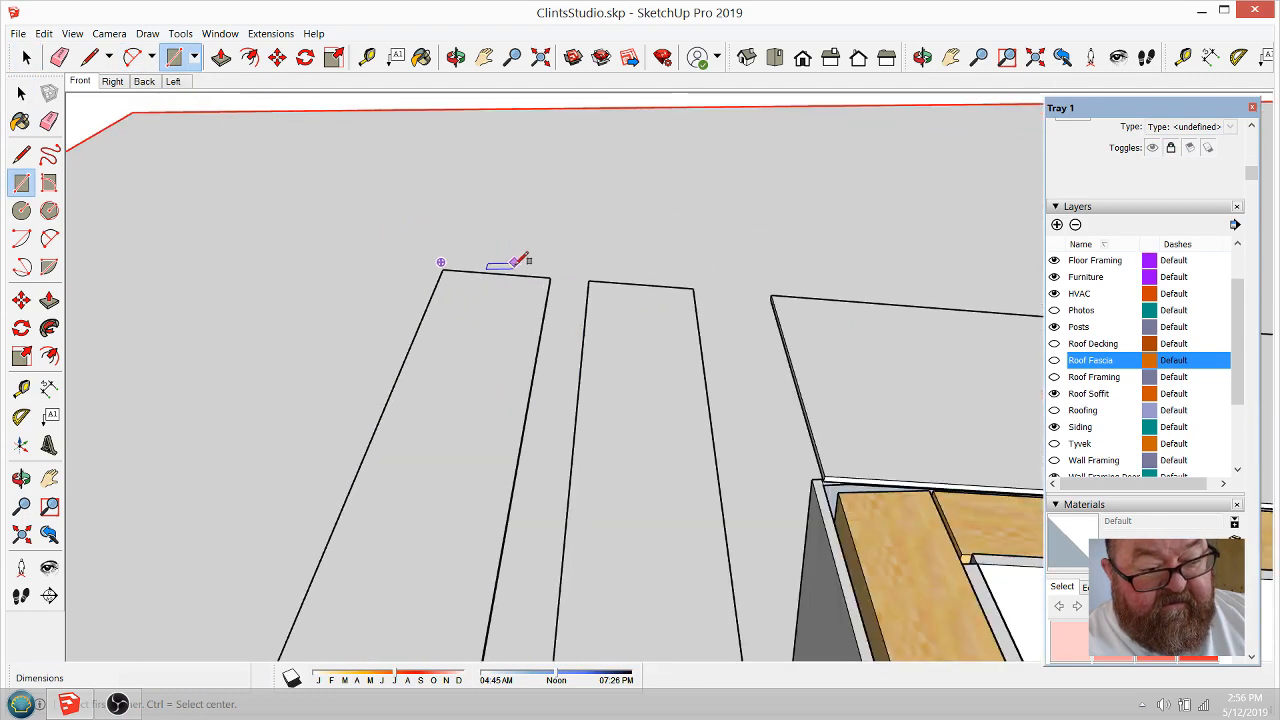
scroll(555, 285, "down", 5)
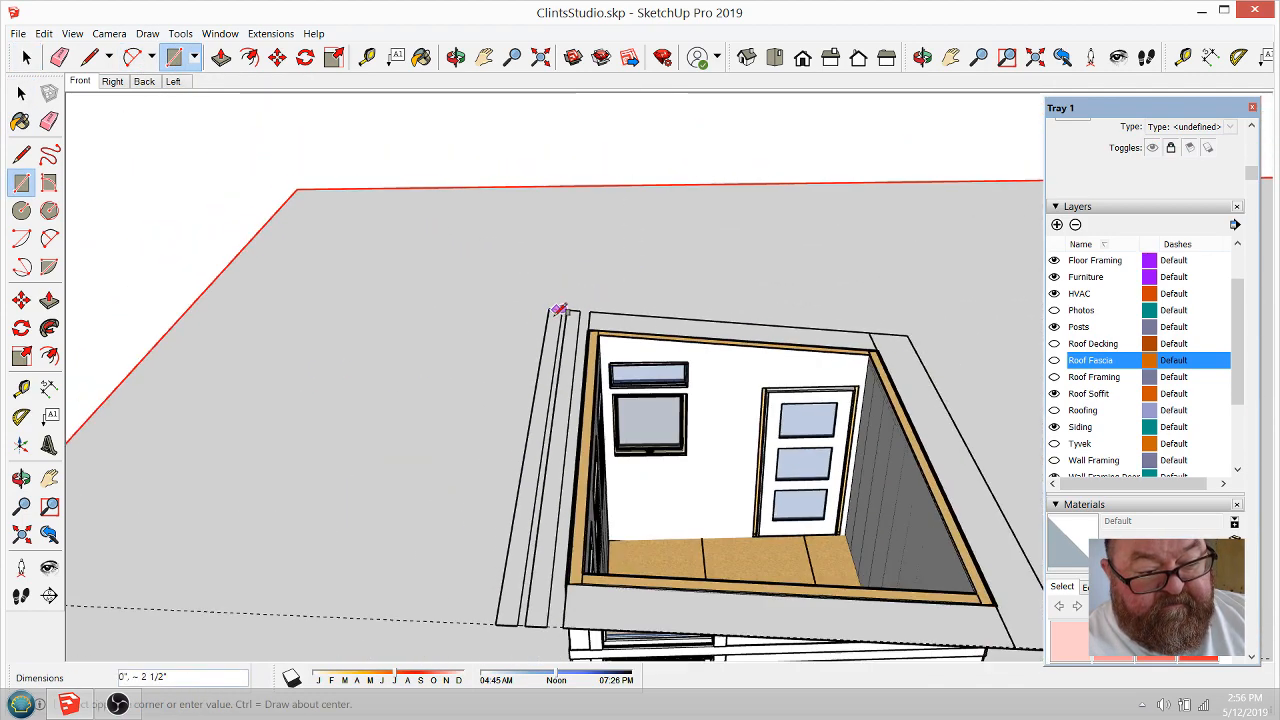
left_click(558, 312)
scroll(518, 593, "up", 6)
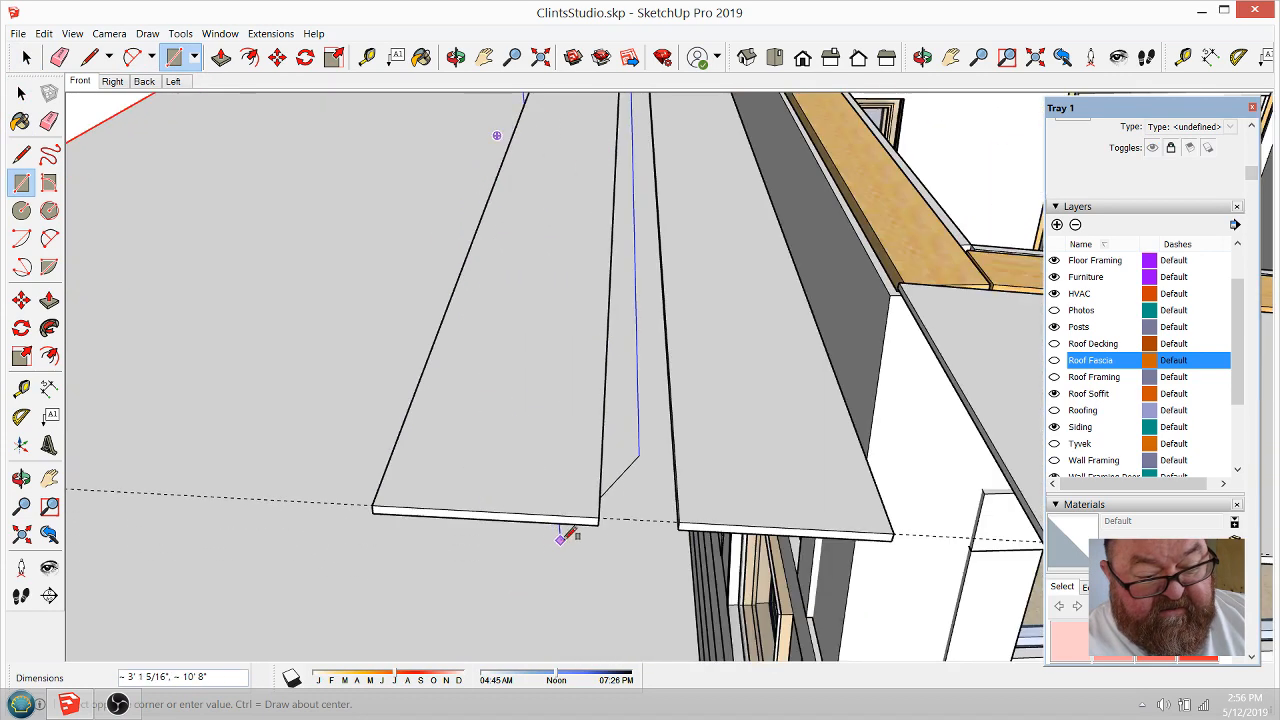
Step: Outline the 2-inch gap between the two soffit strips with the Line tool, closing it into a face 14' 7" long
key("l")
scroll(680, 518, "up", 5)
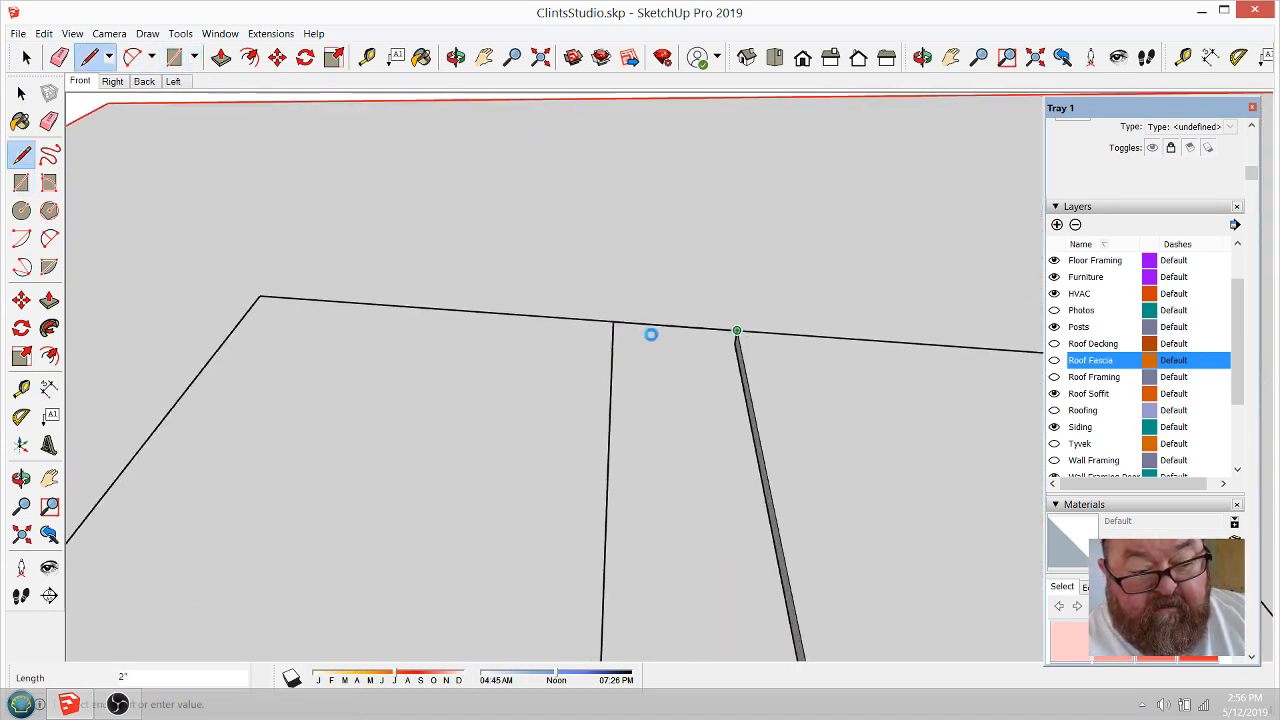
scroll(711, 320, "down", 5)
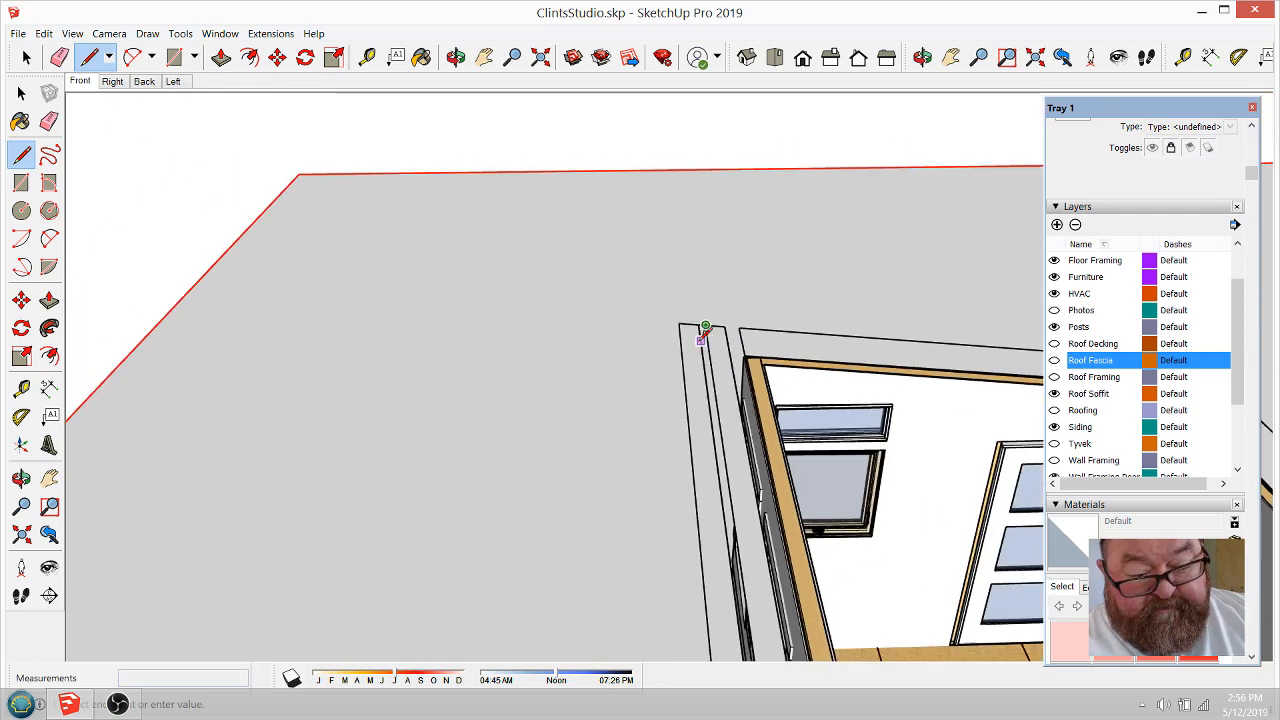
scroll(707, 583, "up", 8)
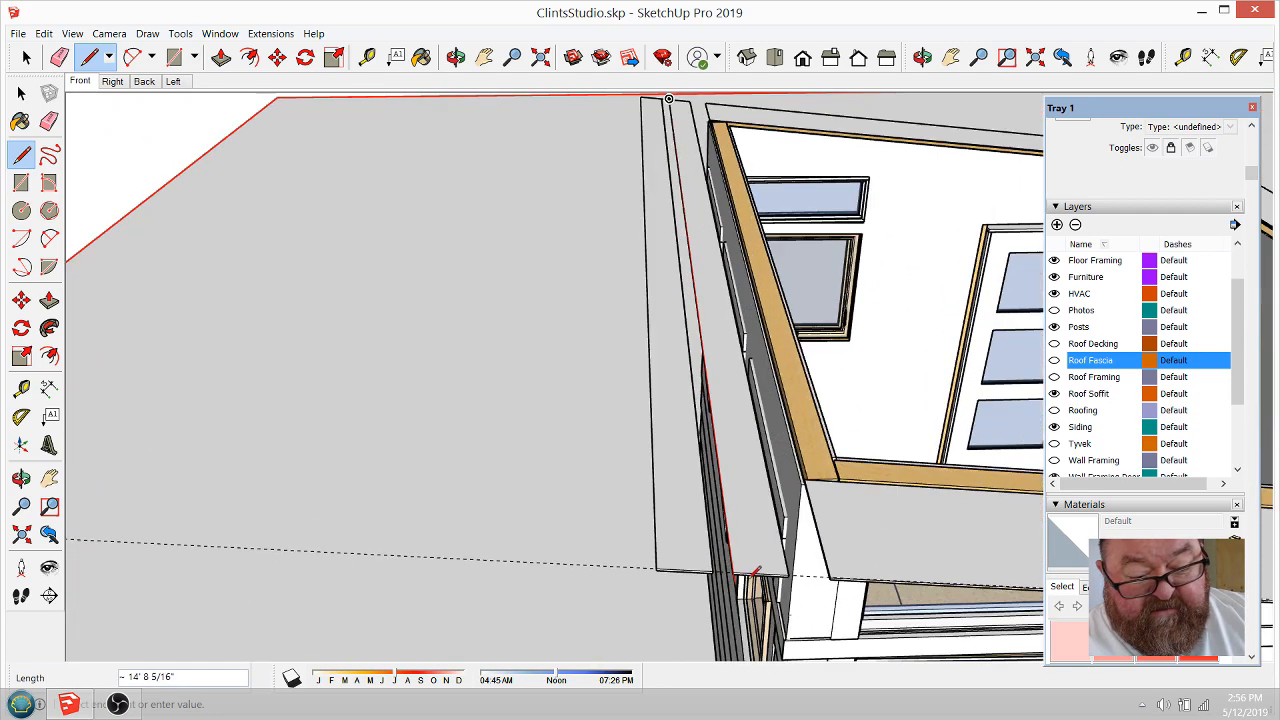
scroll(735, 550, "down", 2)
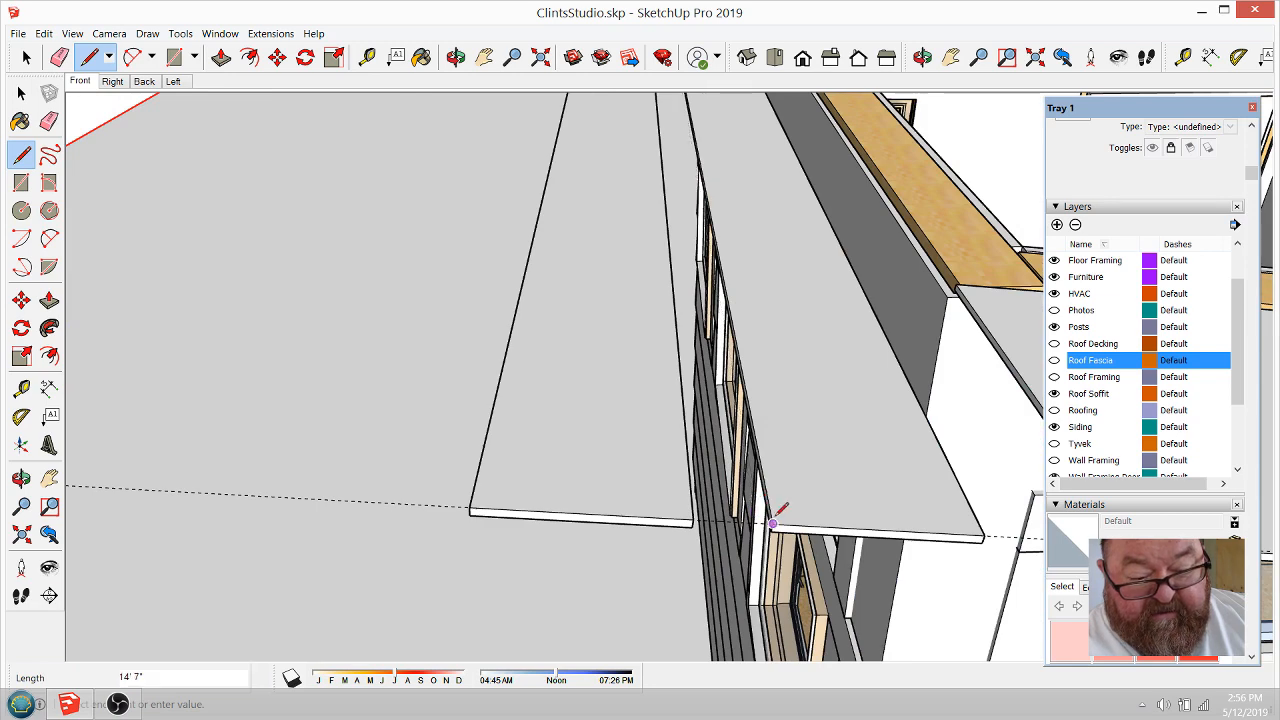
left_click(773, 521)
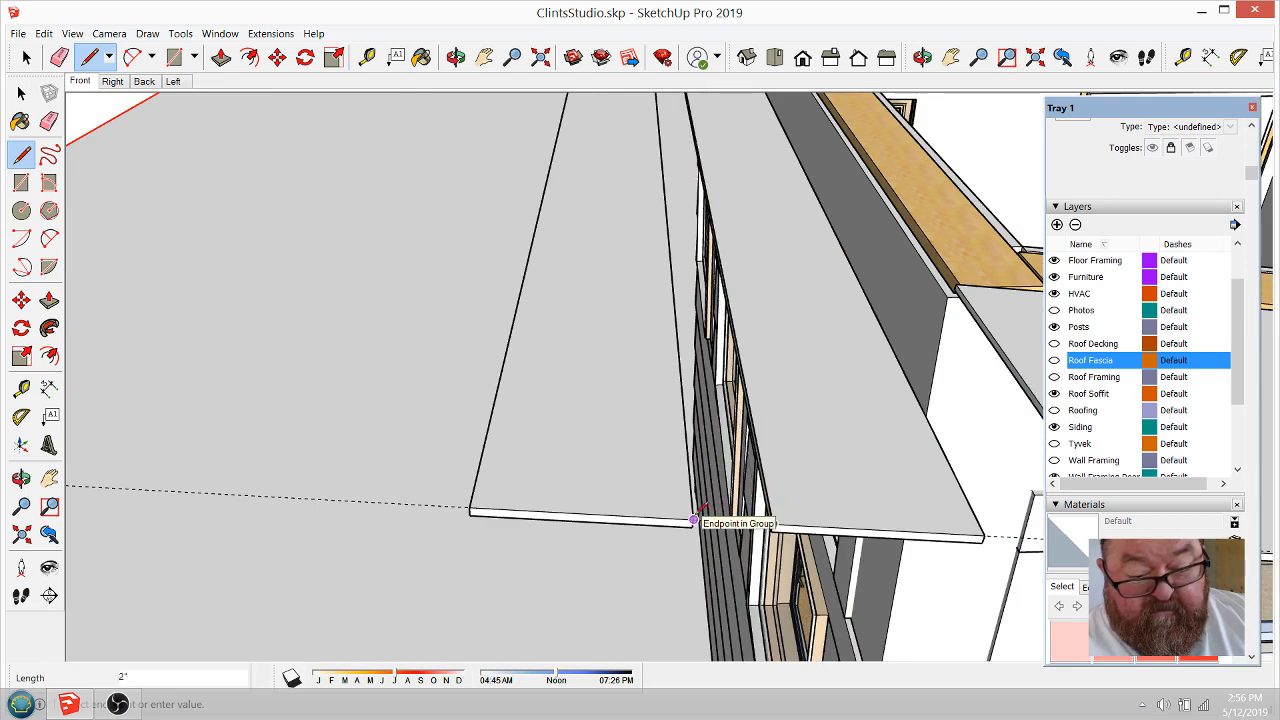
scroll(699, 536, "down", 6)
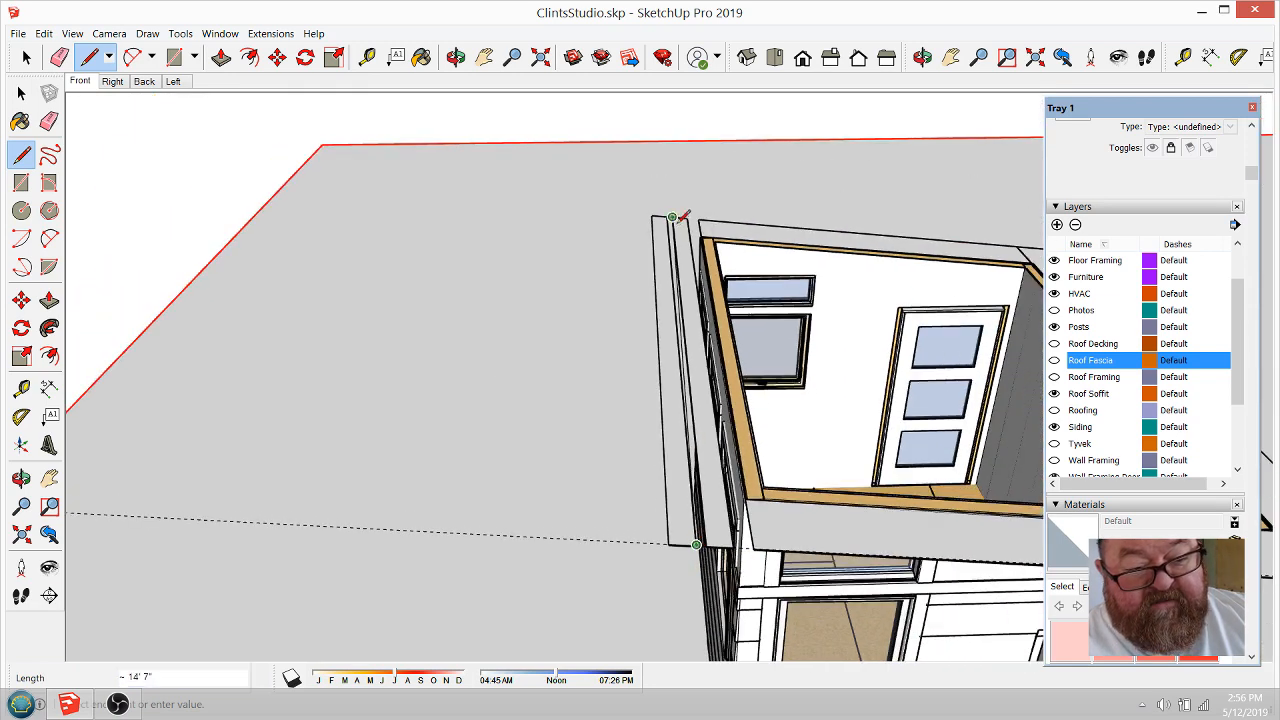
scroll(674, 221, "up", 3)
scroll(662, 220, "up", 4)
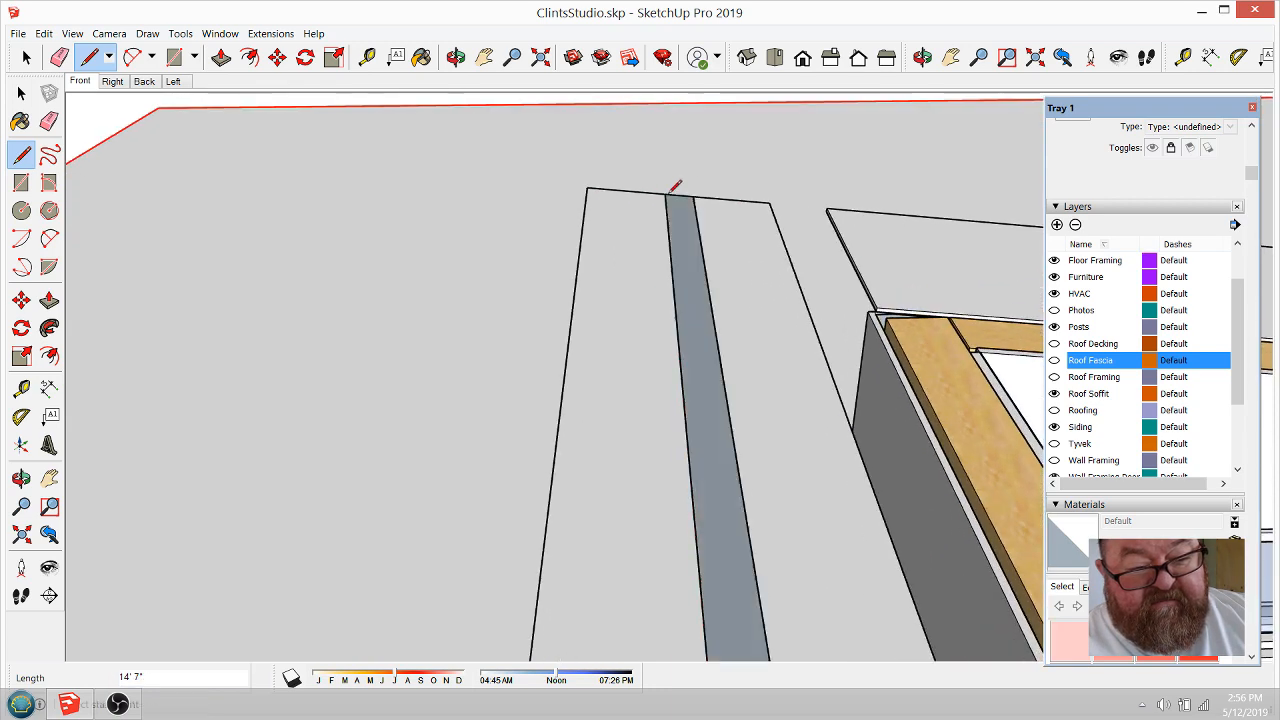
Step: Push/Pull the vent face in the gap by 1/4 inch so it matches the thickness of the adjoining soffit strips
left_click(455, 57)
left_click_drag(634, 266, 632, 272)
scroll(634, 276, "down", 3)
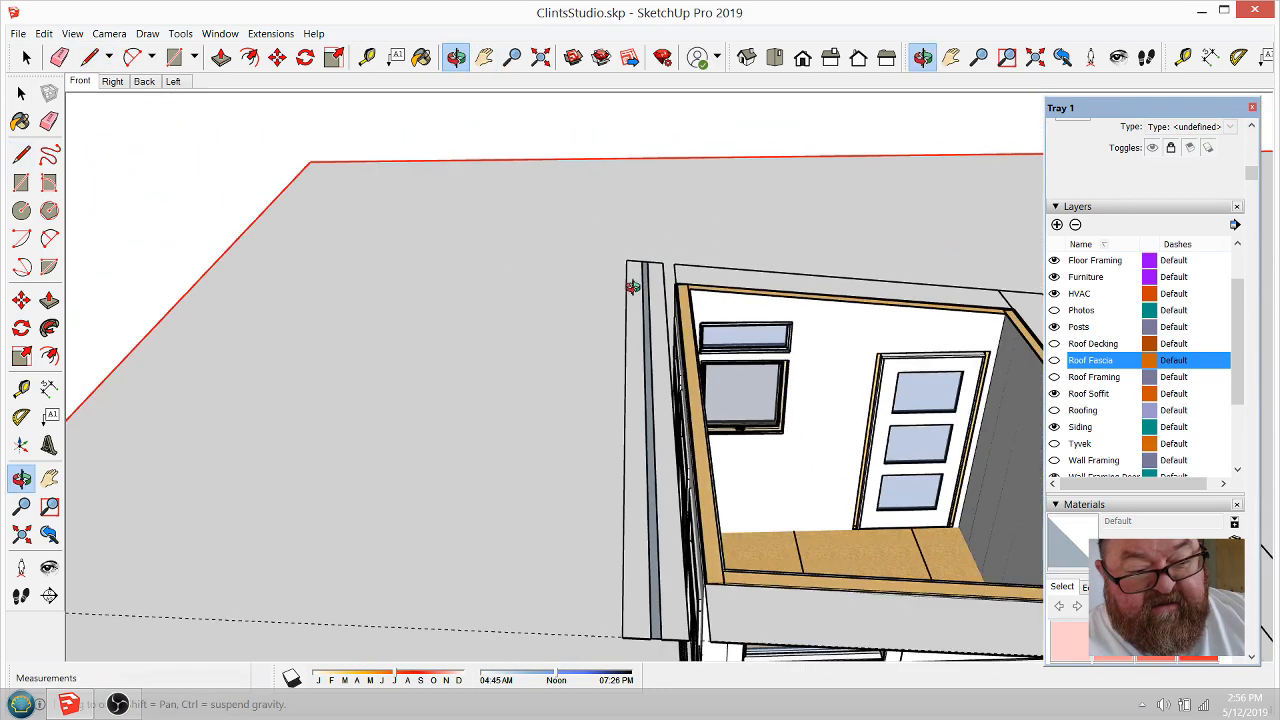
left_click_drag(629, 477, 476, 542)
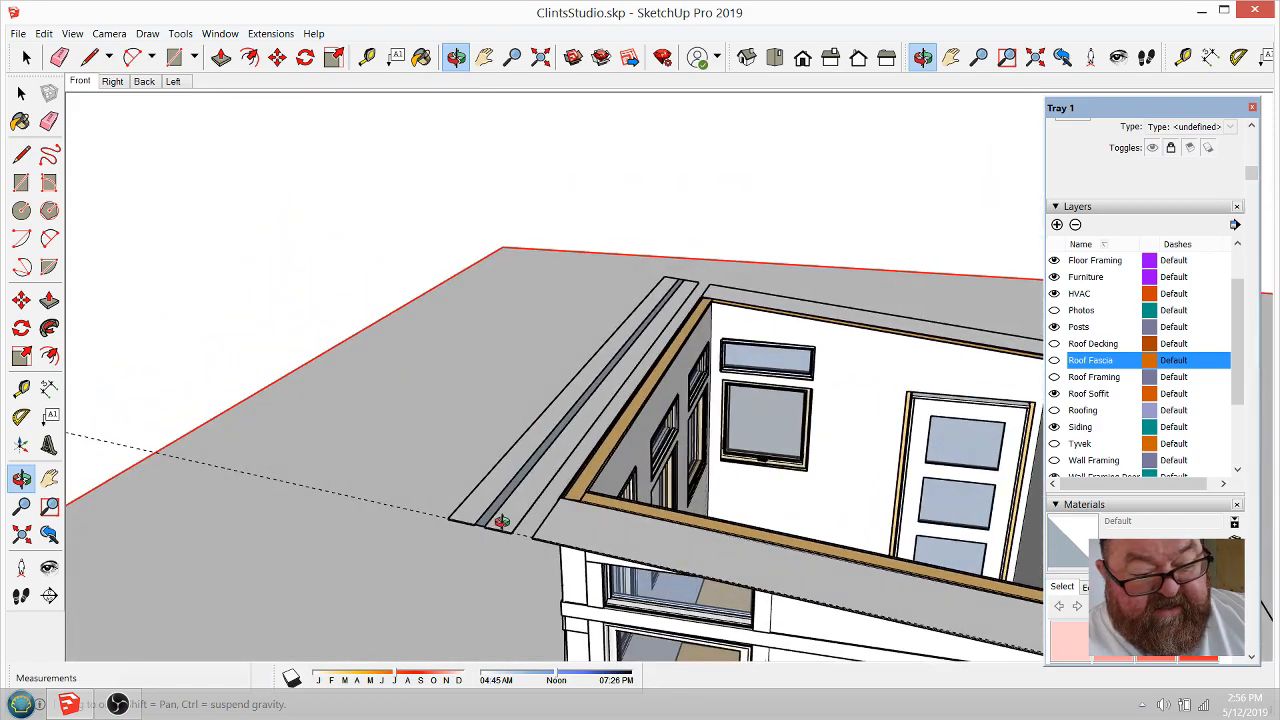
scroll(501, 521, "up", 8)
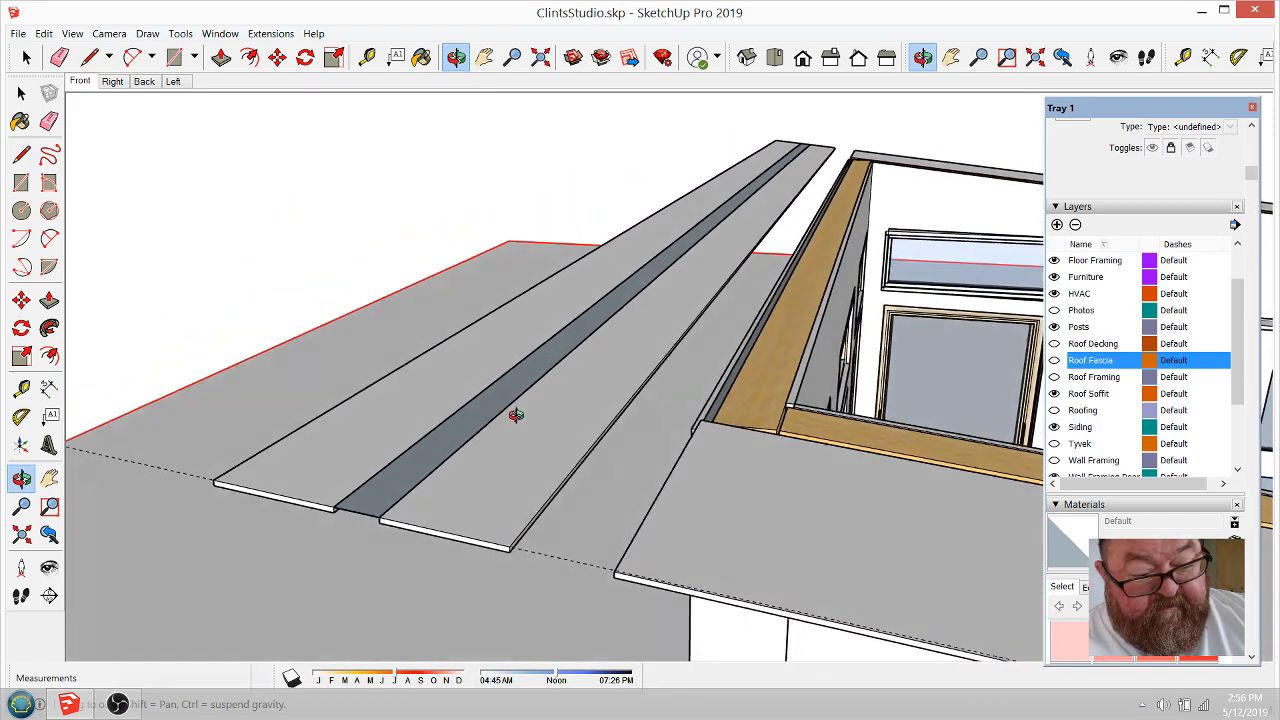
left_click_drag(516, 414, 582, 459)
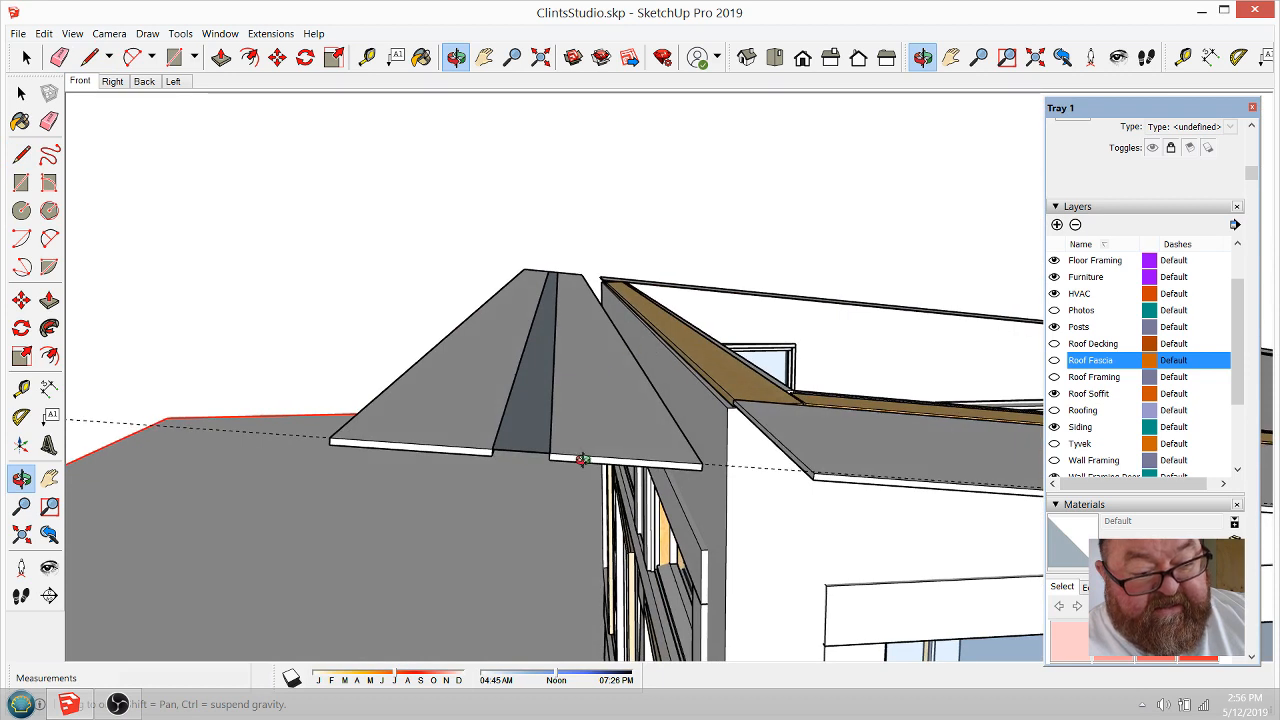
scroll(582, 459, "up", 4)
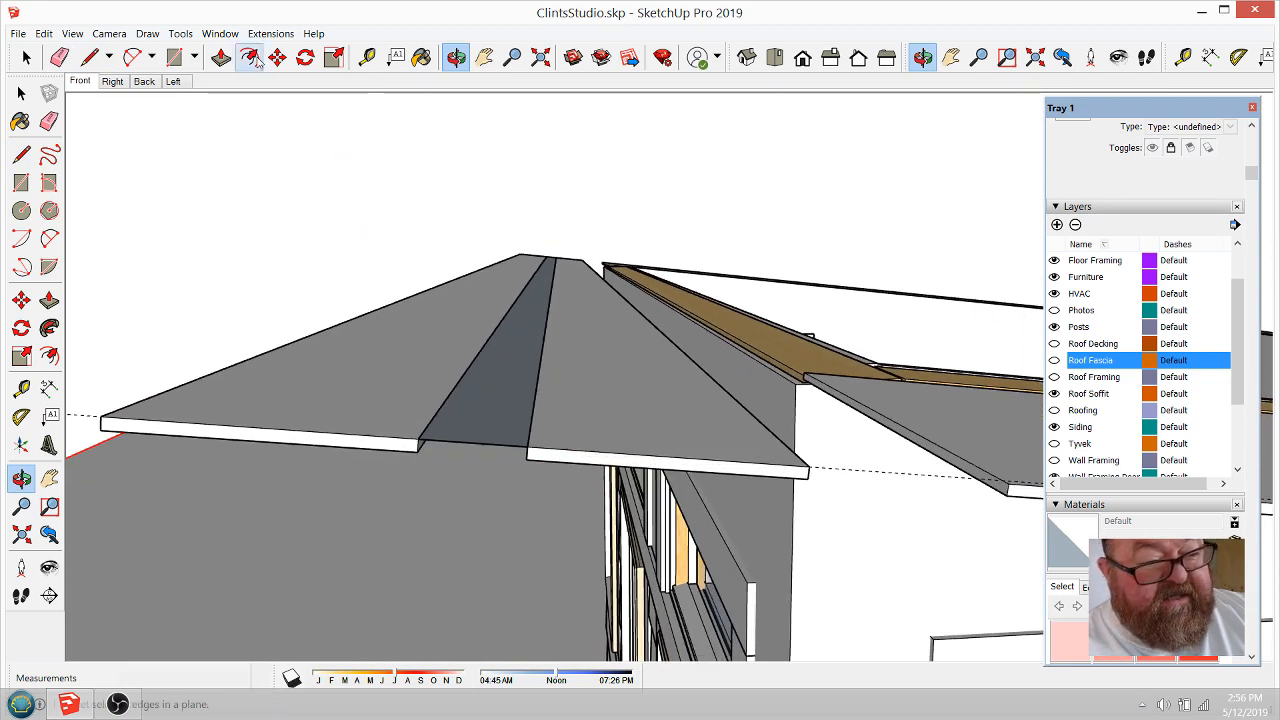
left_click(221, 57)
left_click(488, 422)
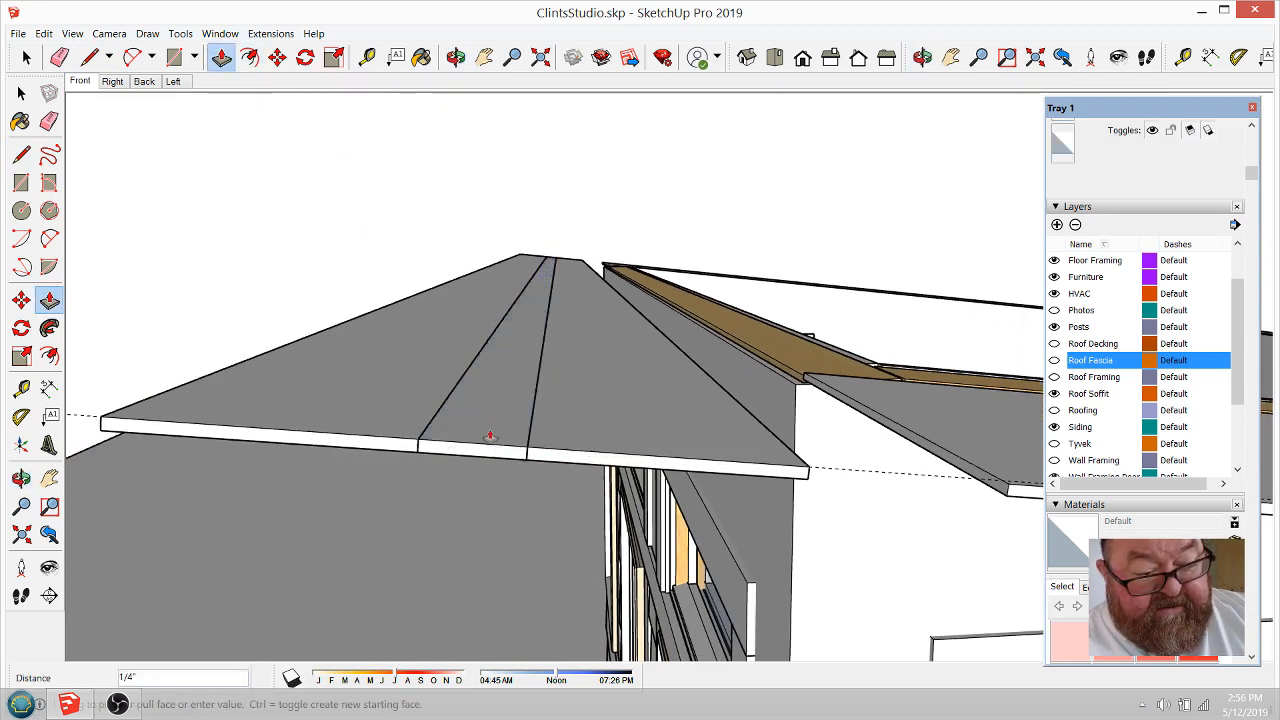
left_click(527, 460)
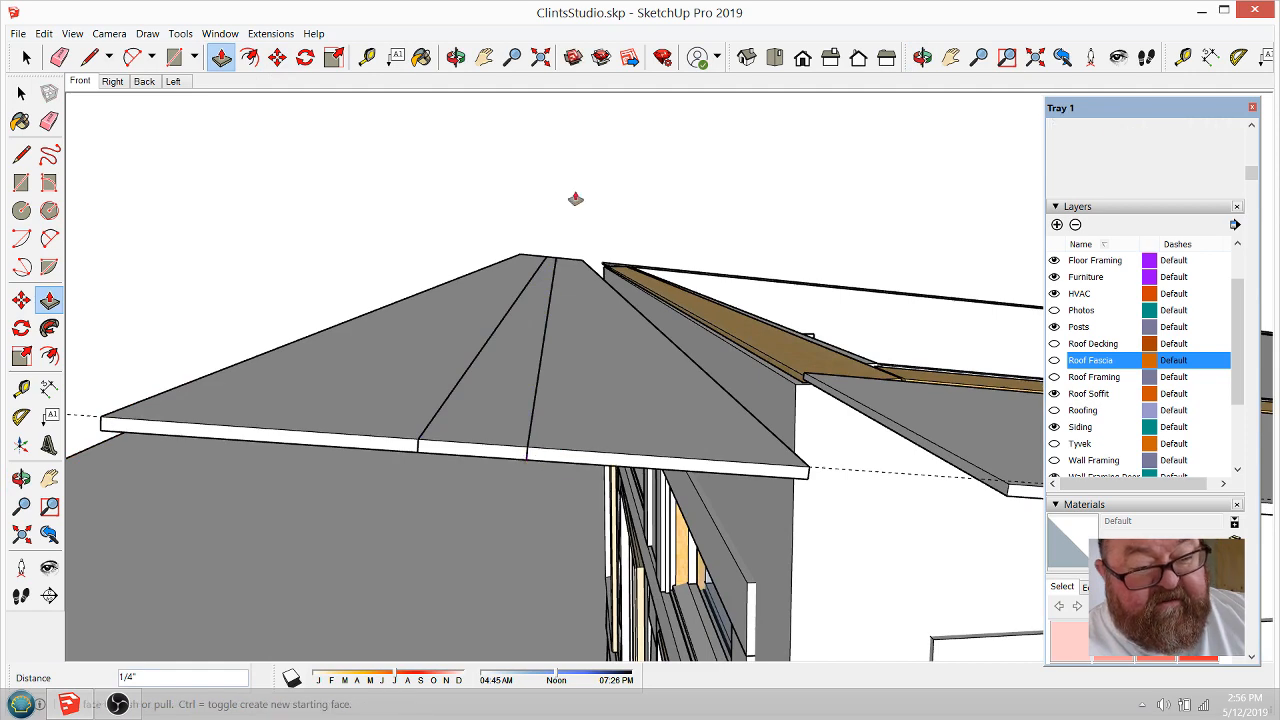
Step: Push/Pull the underside of the vent strip so it projects 1/8 inch below the soffit strips
left_click(455, 57)
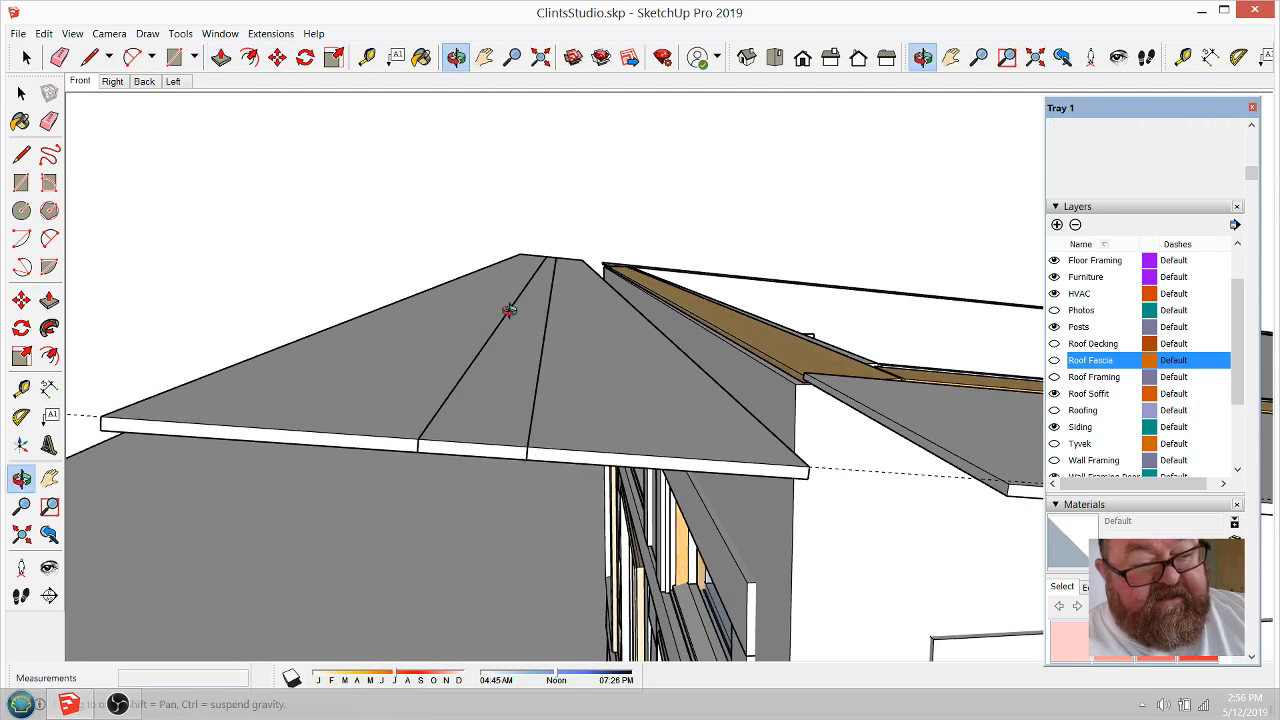
left_click_drag(509, 309, 478, 309)
left_click(221, 57)
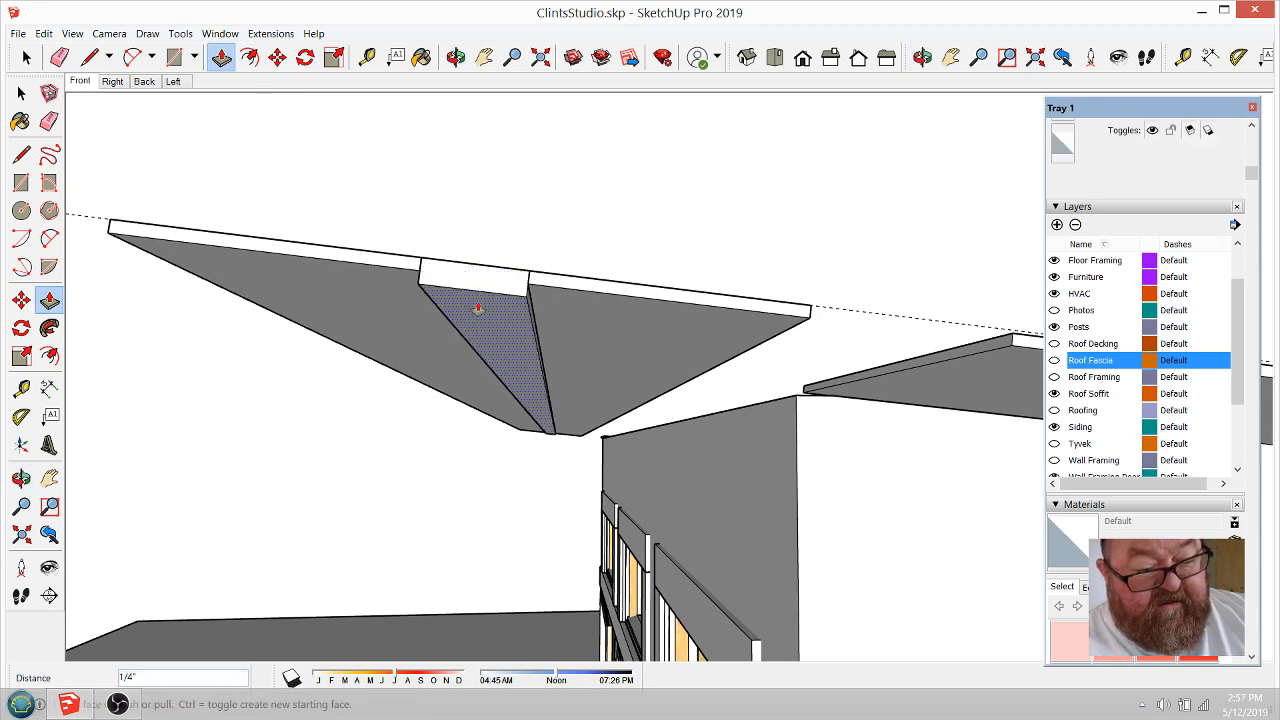
type("1/8")
key("Return")
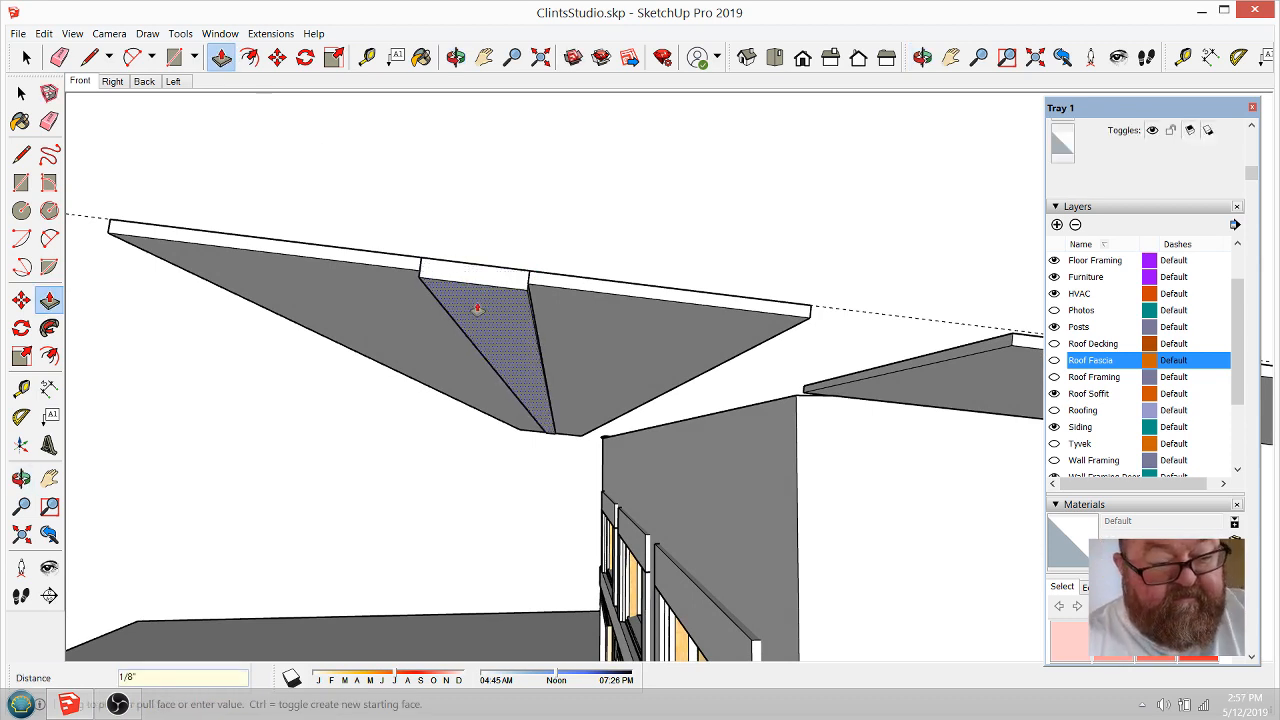
Step: Reverse the underside face of the vent strip to set it apart from the soffit strips
left_click(455, 57)
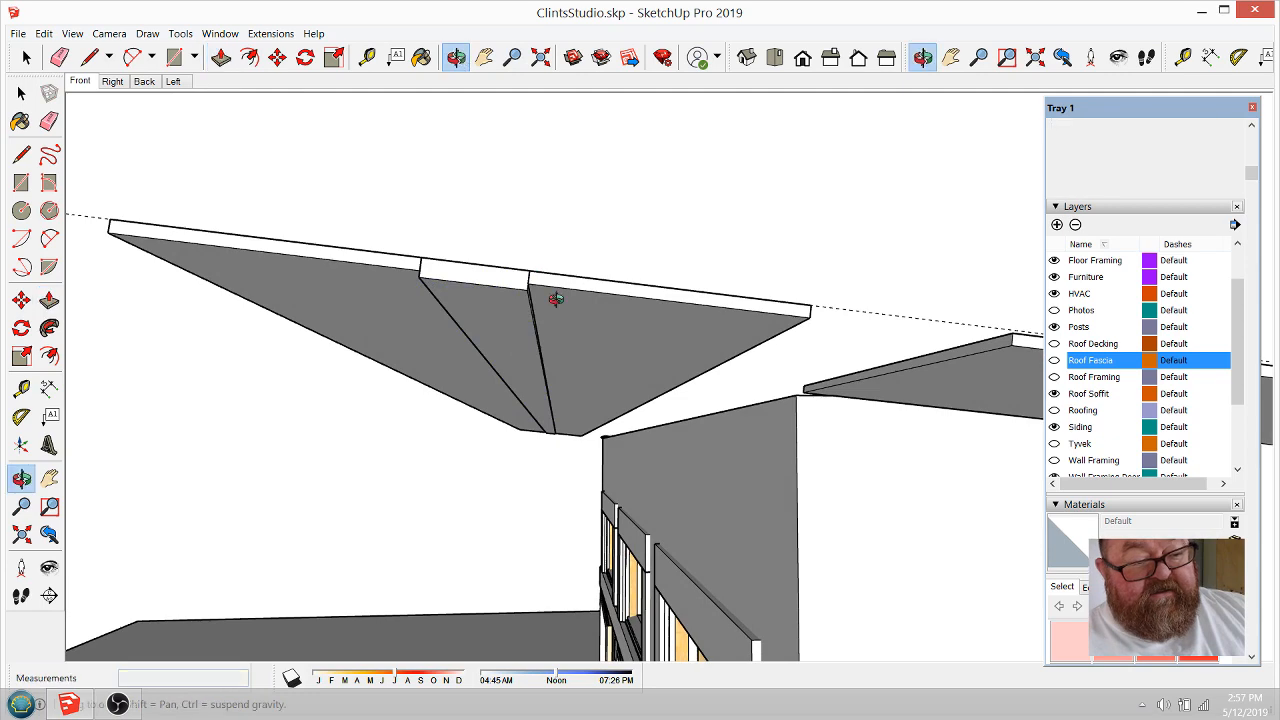
scroll(608, 169, "up", 5)
left_click_drag(615, 168, 580, 271)
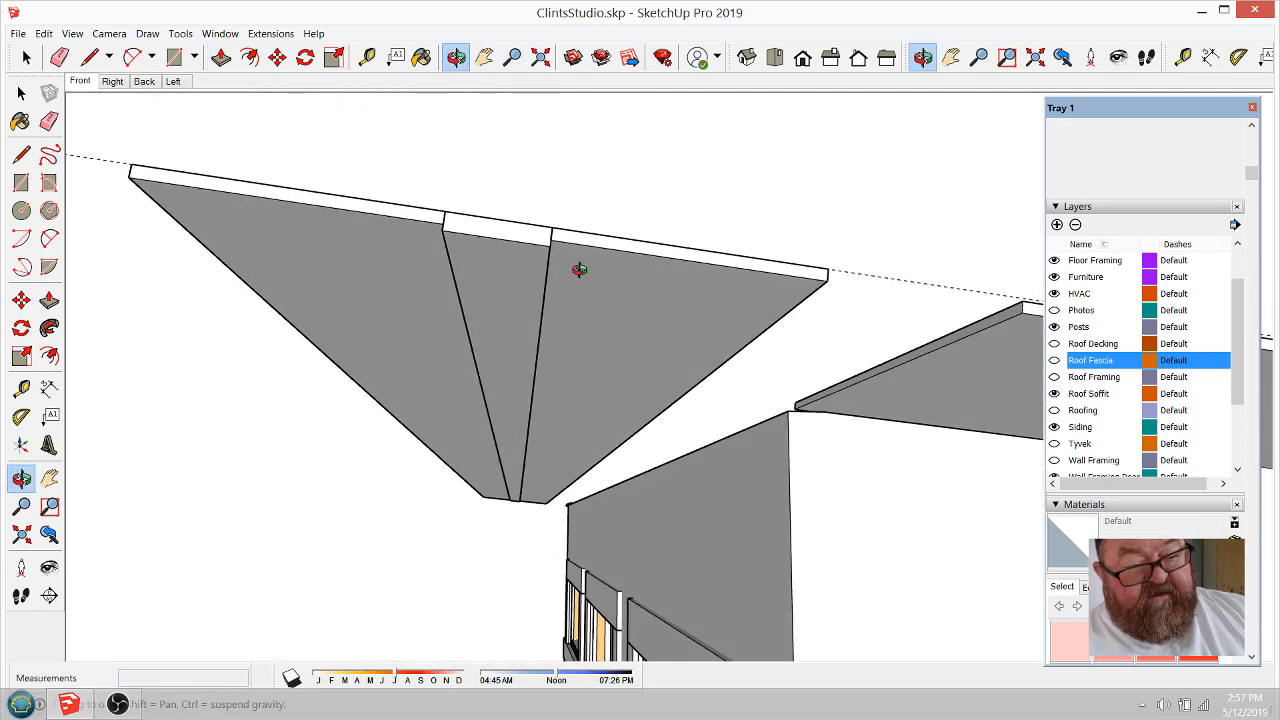
left_click(26, 58)
right_click(497, 260)
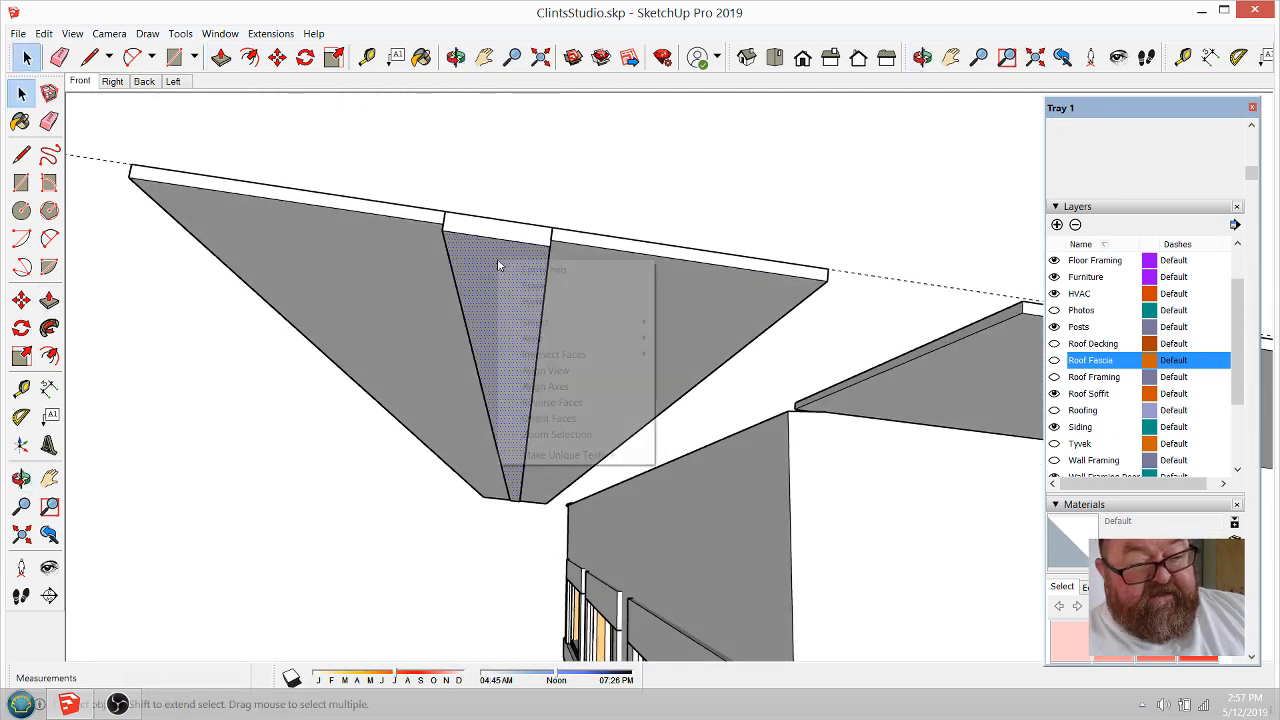
left_click(529, 404)
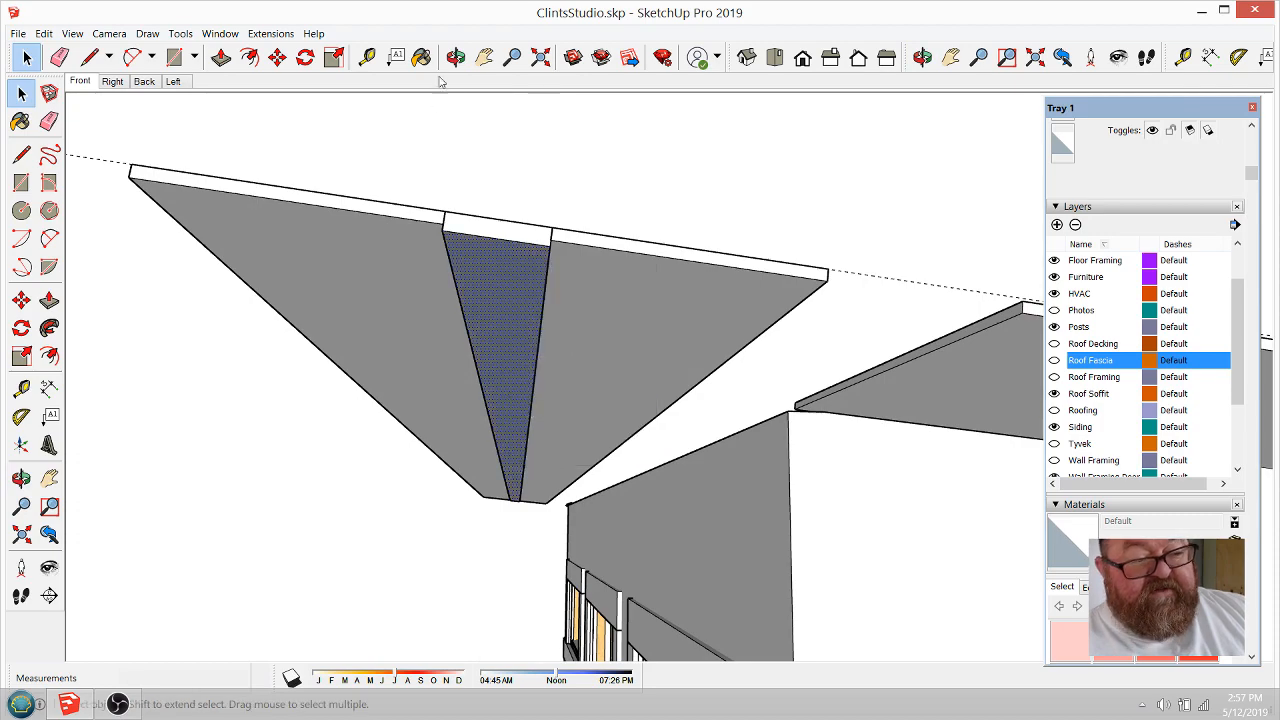
Step: Open the inner soffit strip's group, extend its house-side edge about 4 3/16 inches to meet the adjoining soffit panel, and close the group
left_click(455, 57)
left_click_drag(486, 329, 410, 457)
left_click(26, 57)
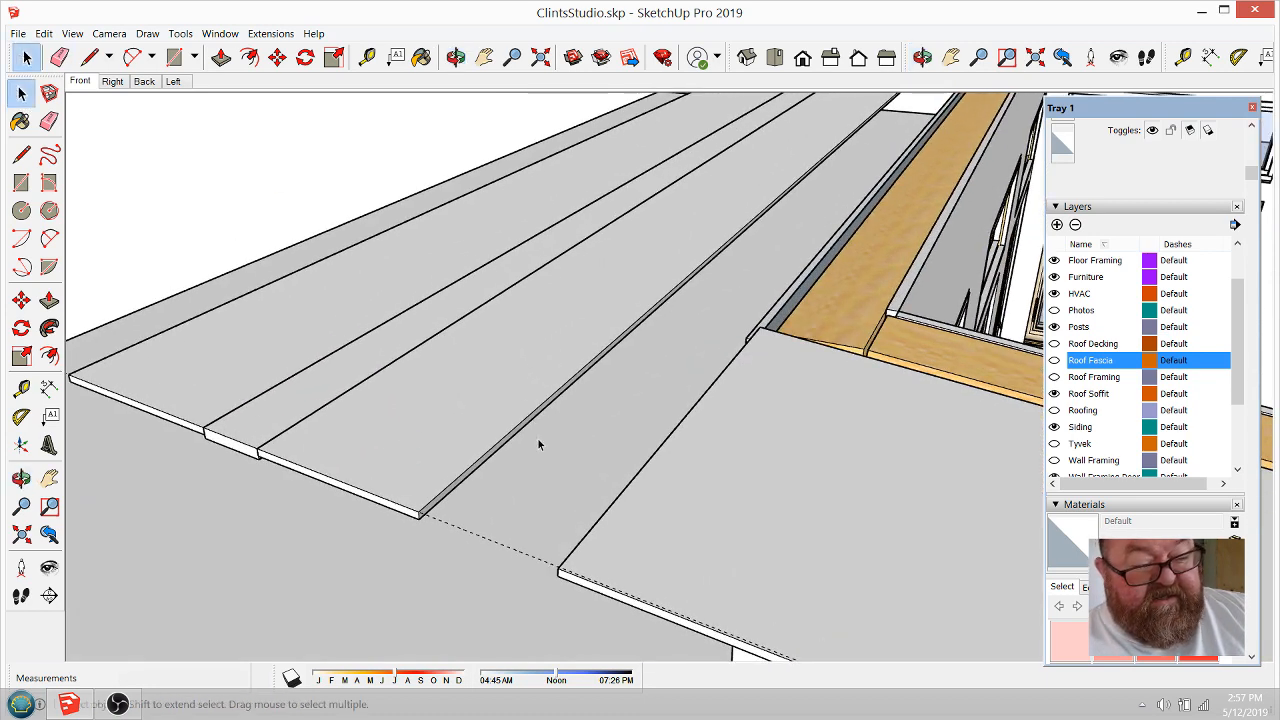
left_click(485, 395)
double_click(486, 398)
left_click(221, 57)
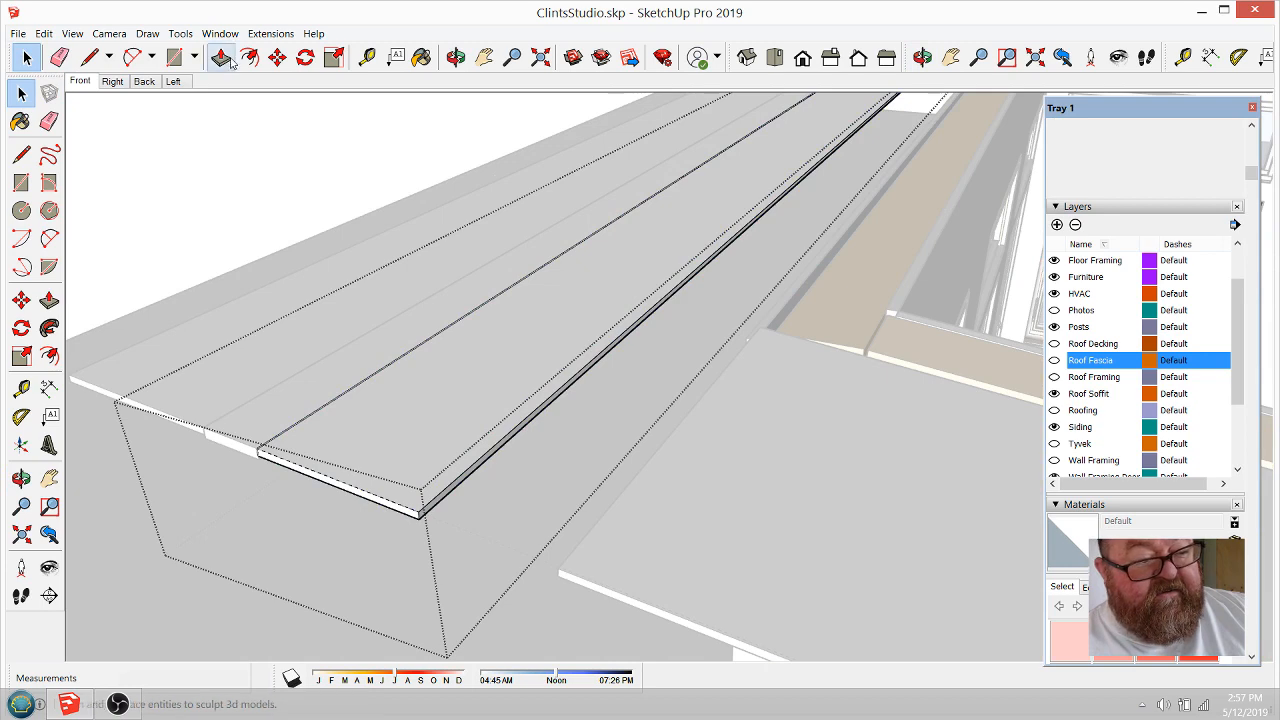
left_click(466, 467)
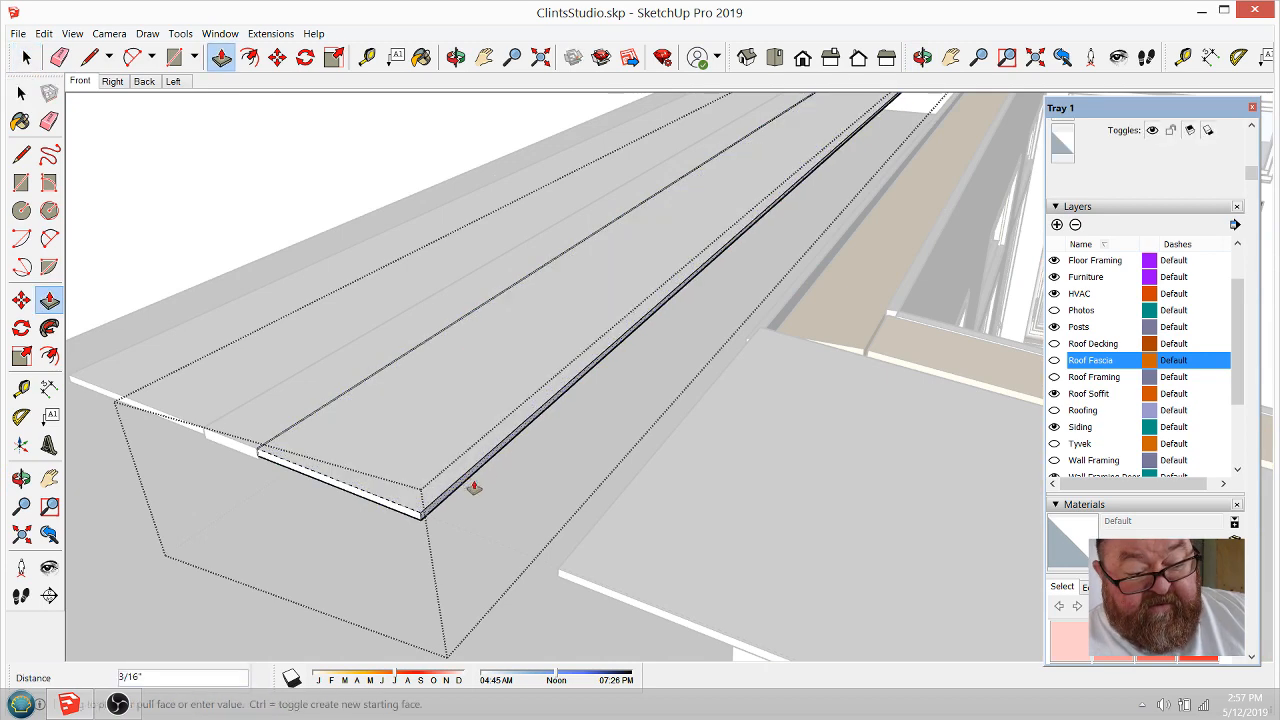
left_click(566, 574)
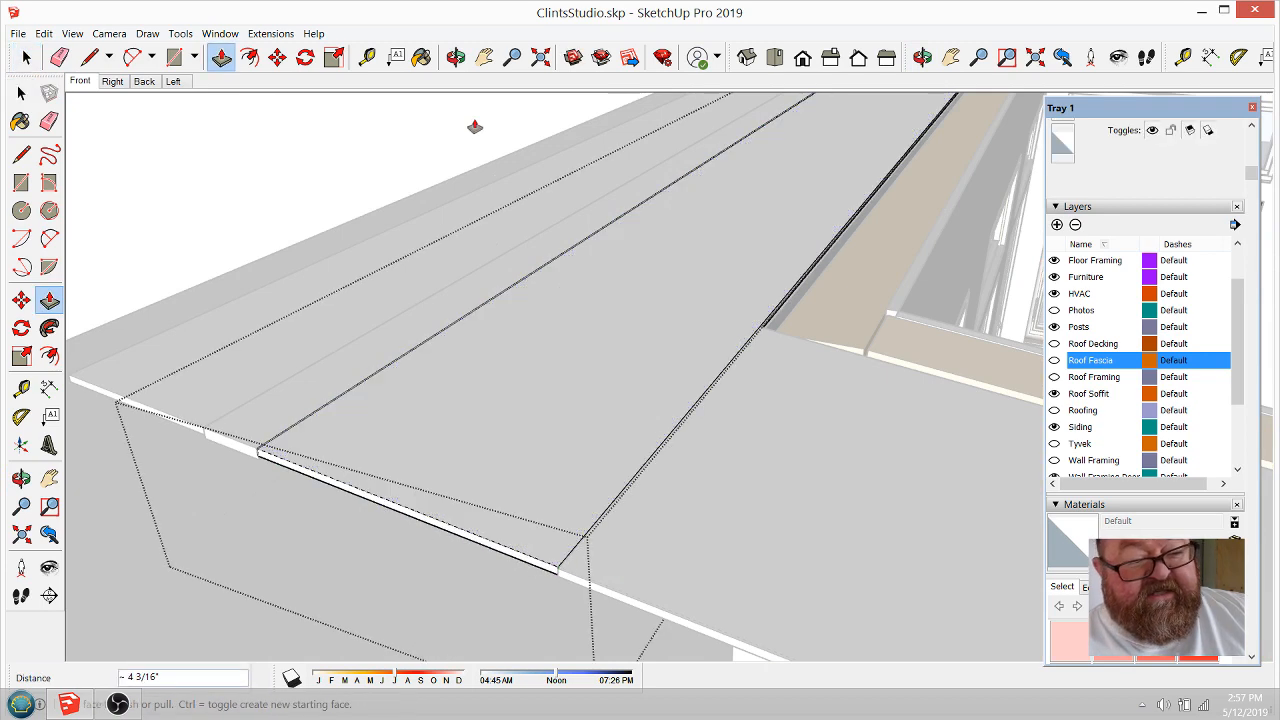
left_click(455, 57)
left_click_drag(480, 360, 772, 388)
left_click_drag(712, 419, 700, 388)
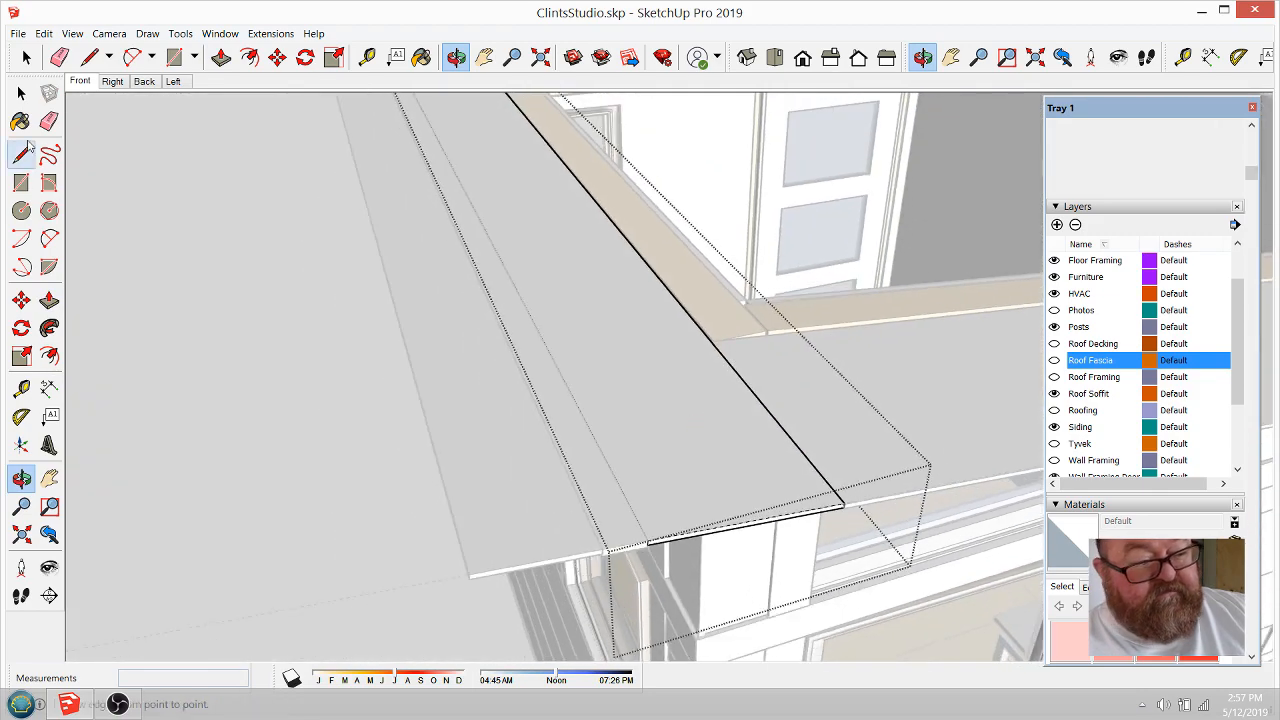
left_click(26, 58)
left_click(166, 207)
scroll(391, 372, "down", 4)
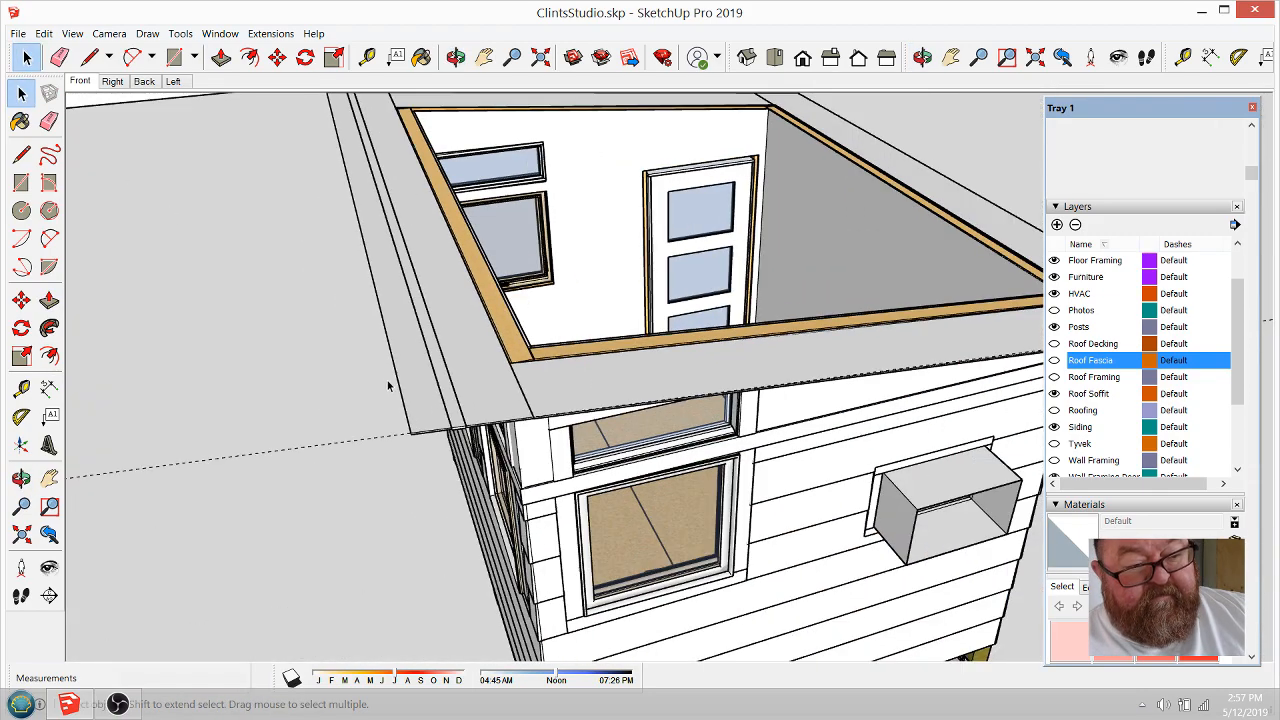
left_click(455, 57)
left_click_drag(483, 253, 638, 455)
scroll(886, 477, "up", 4)
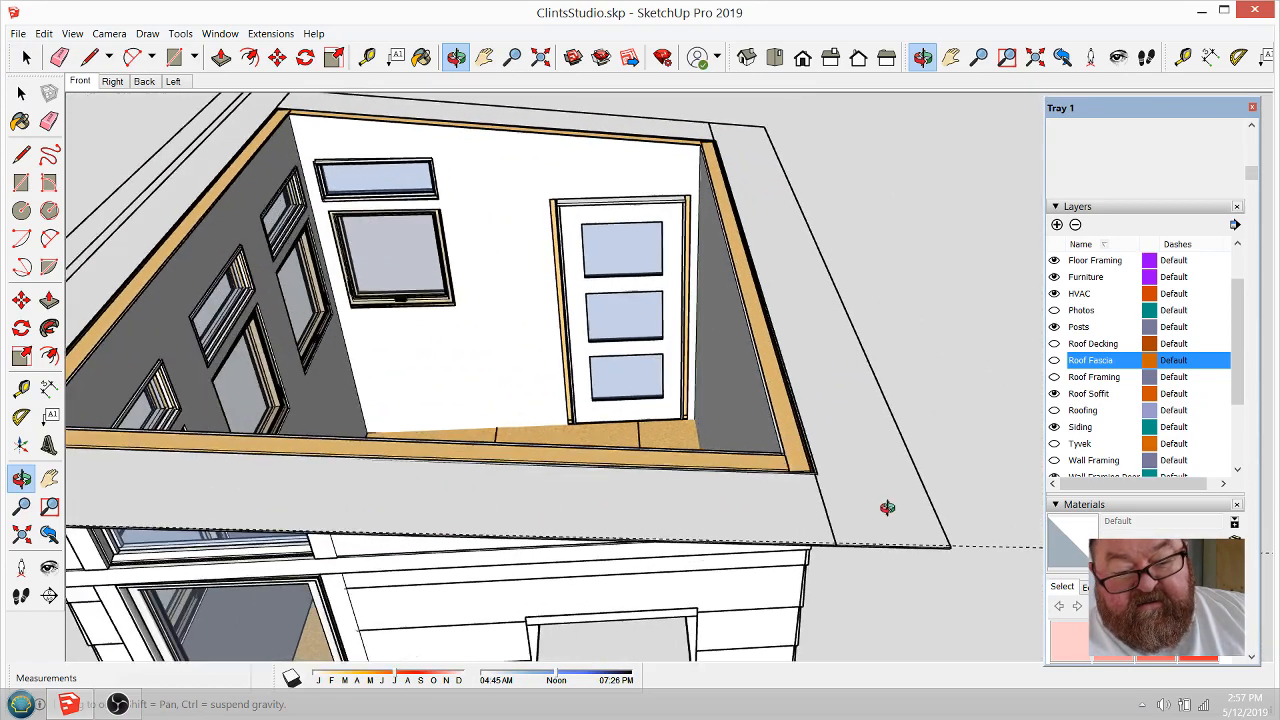
Step: Place a guide 5.5 inches in from the outer edge of the opposite side's soffit panel and erase the old guide along its end
left_click_drag(691, 502, 842, 573)
scroll(680, 542, "down", 3)
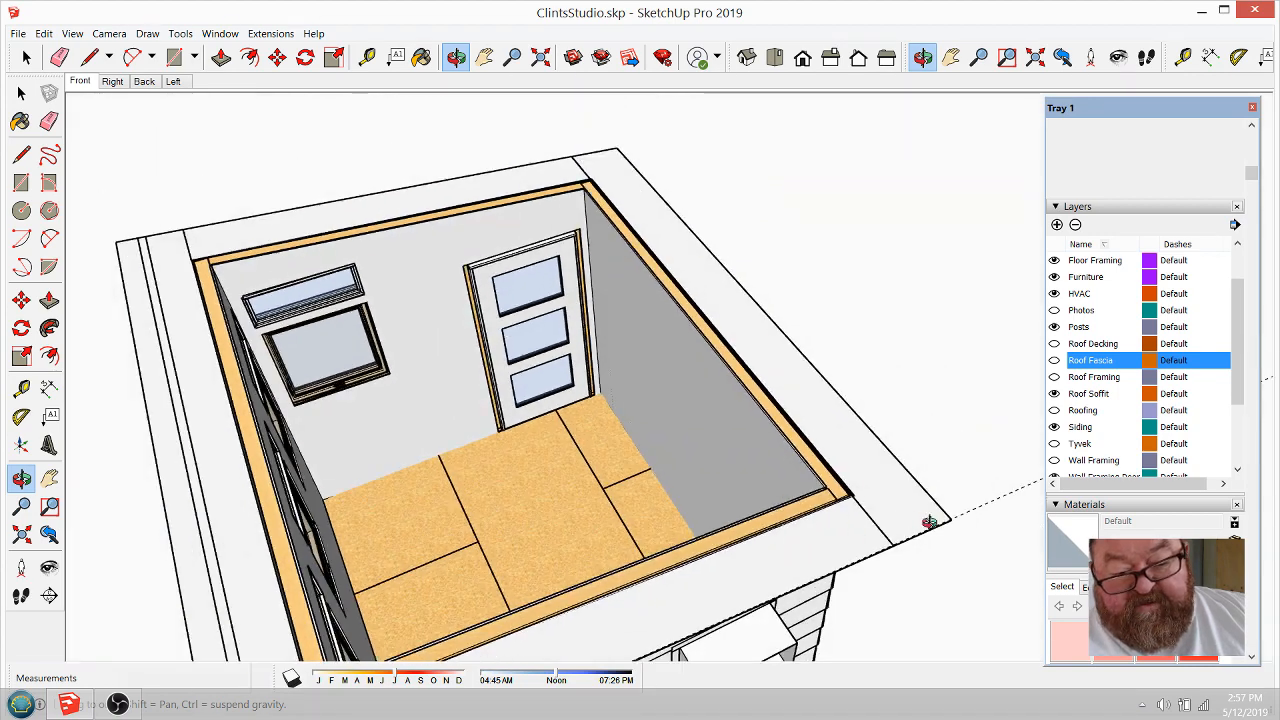
scroll(935, 520, "up", 8)
scroll(943, 519, "up", 2)
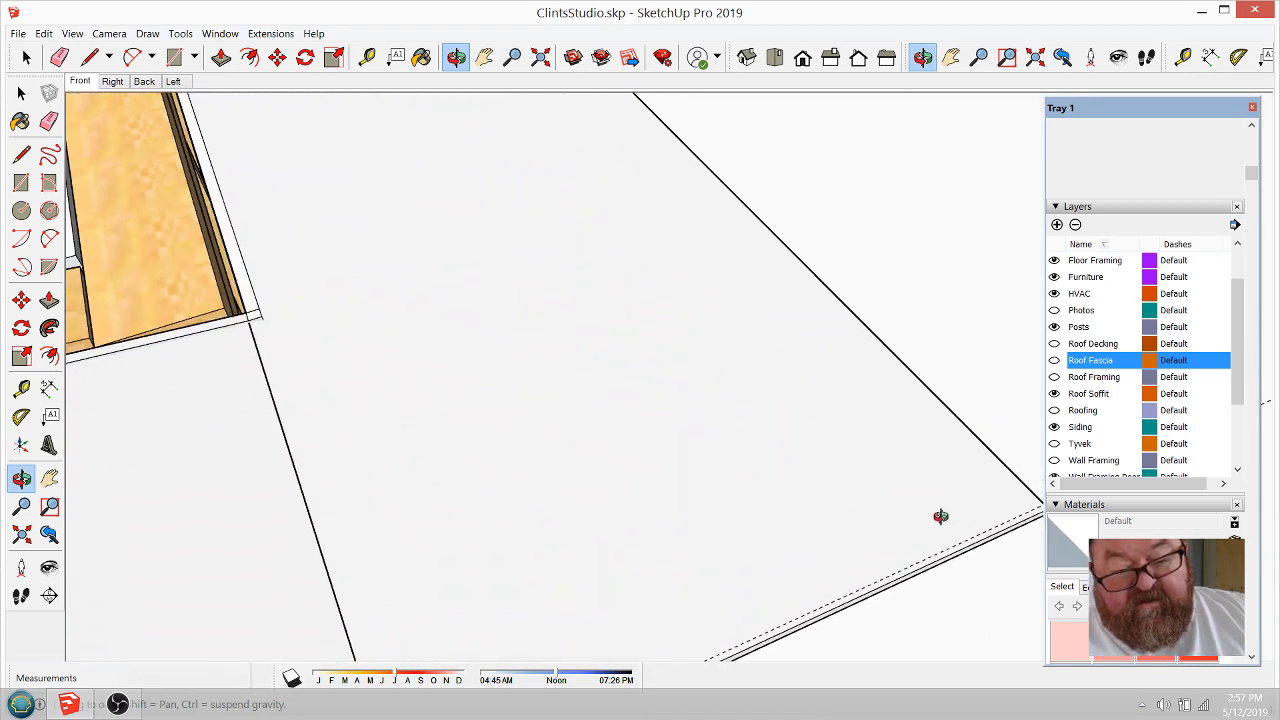
scroll(669, 275, "down", 1)
left_click(366, 57)
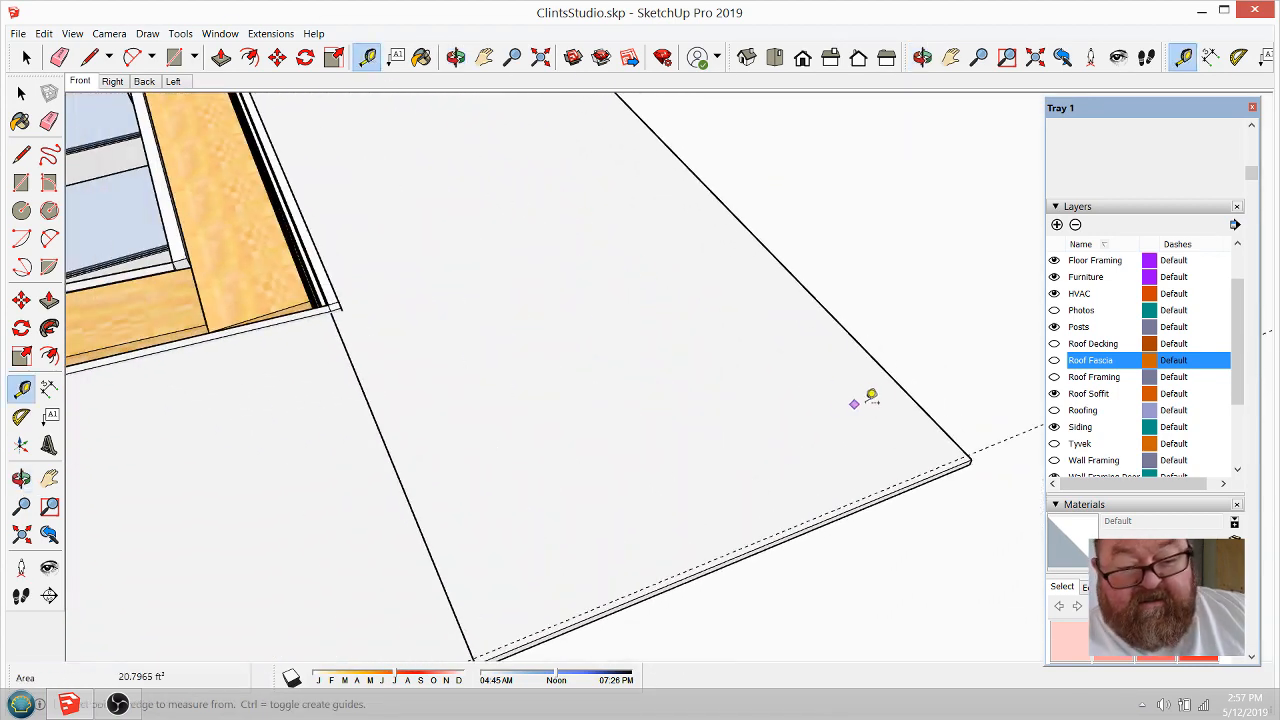
left_click(905, 387)
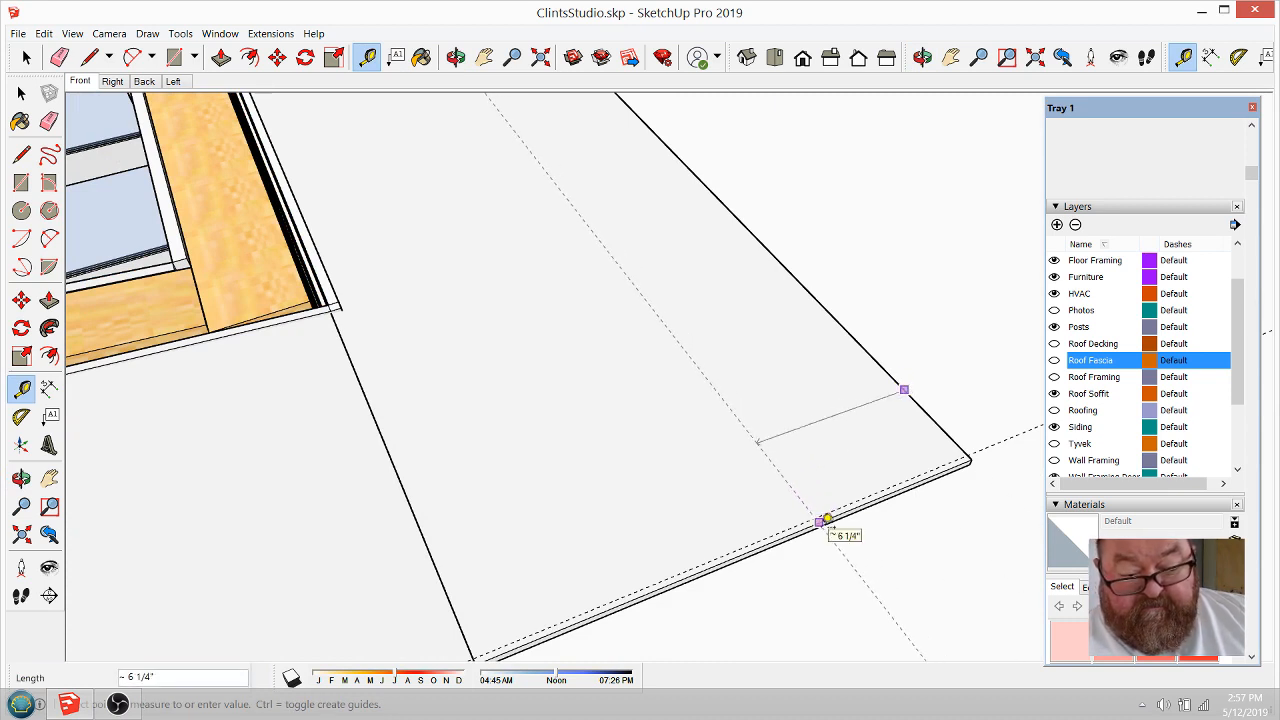
left_click(827, 520)
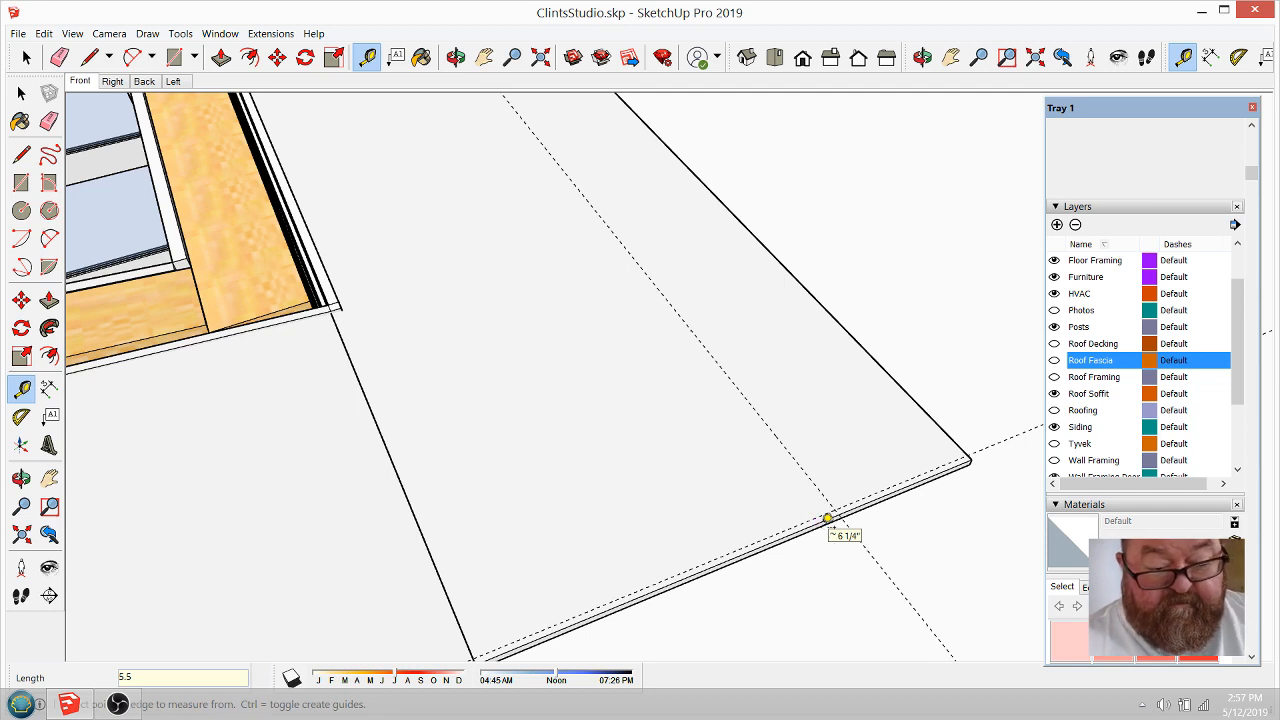
left_click(59, 57)
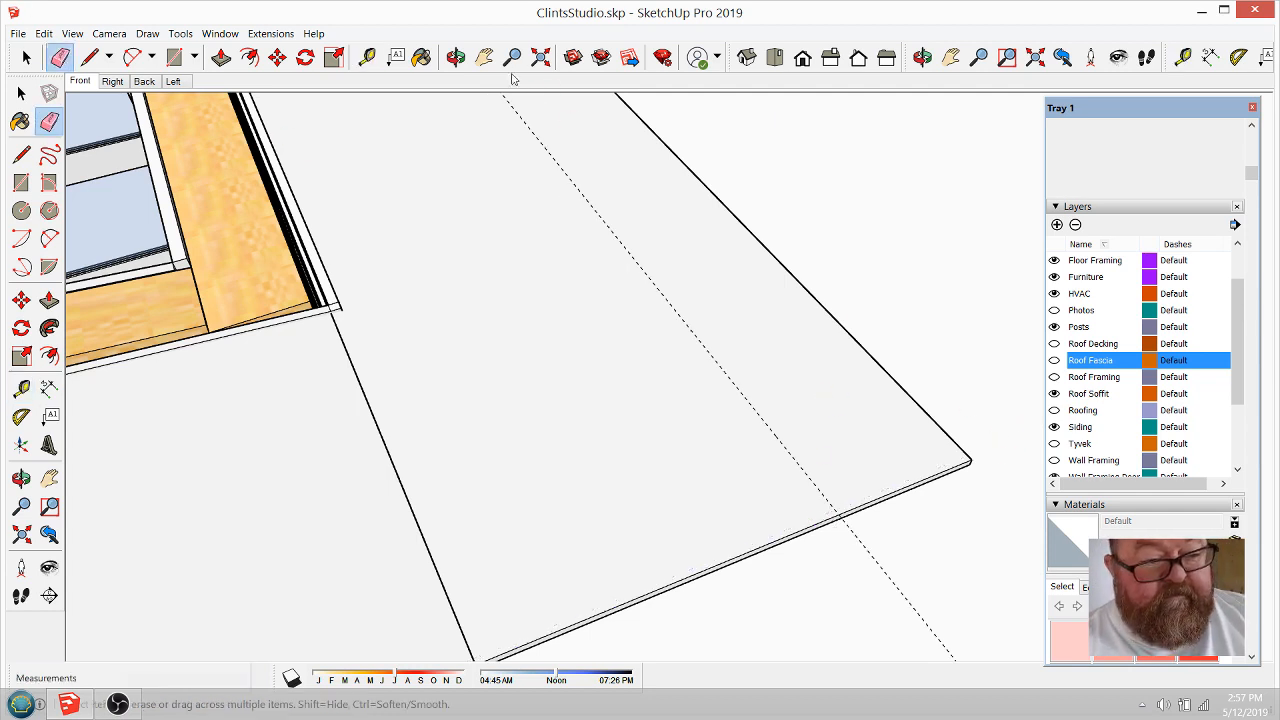
Step: Open that soffit panel's group, Push/Pull its house-side edge back to the 5.5-inch guide, and close the group
left_click(455, 57)
left_click_drag(625, 335, 661, 284)
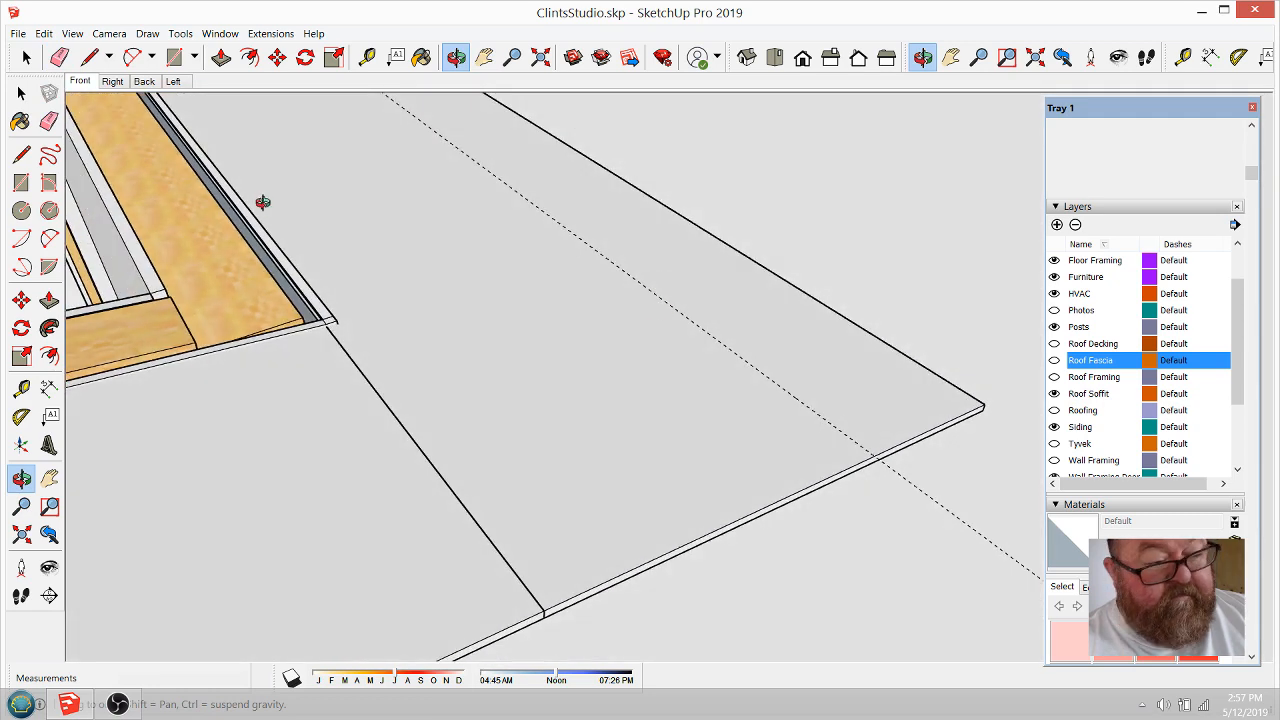
left_click(26, 57)
left_click(471, 318)
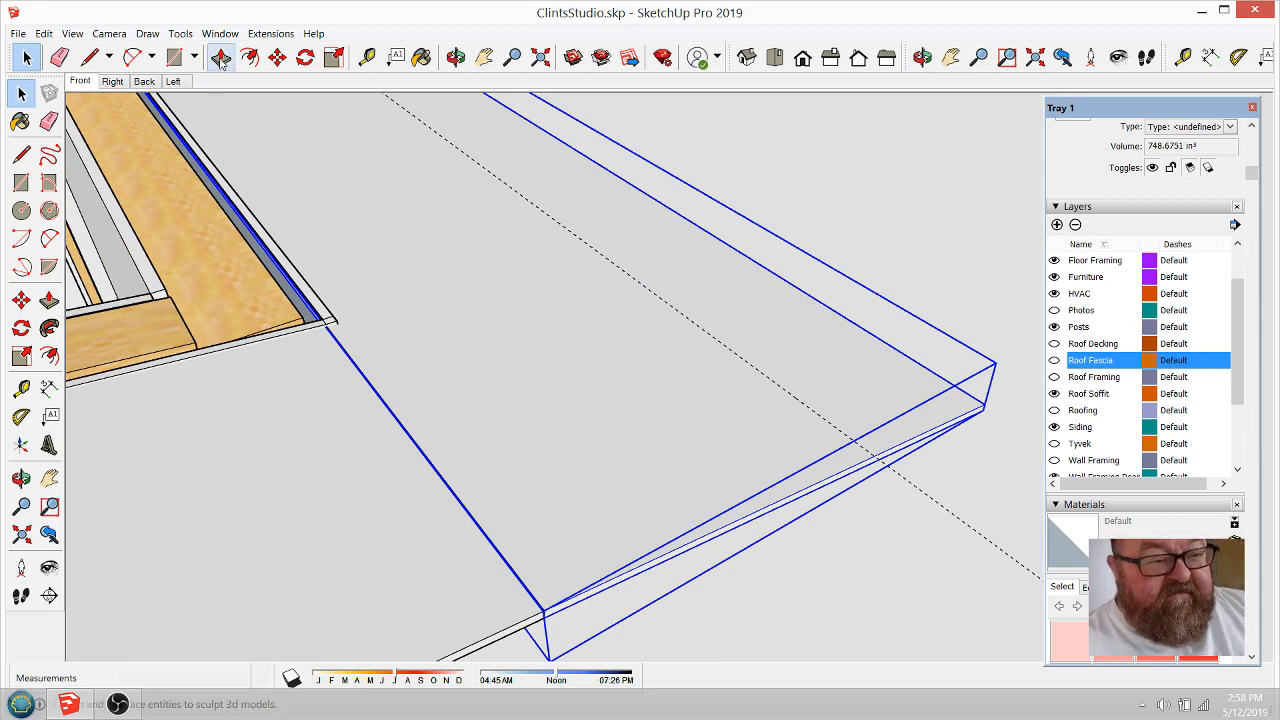
double_click(745, 320)
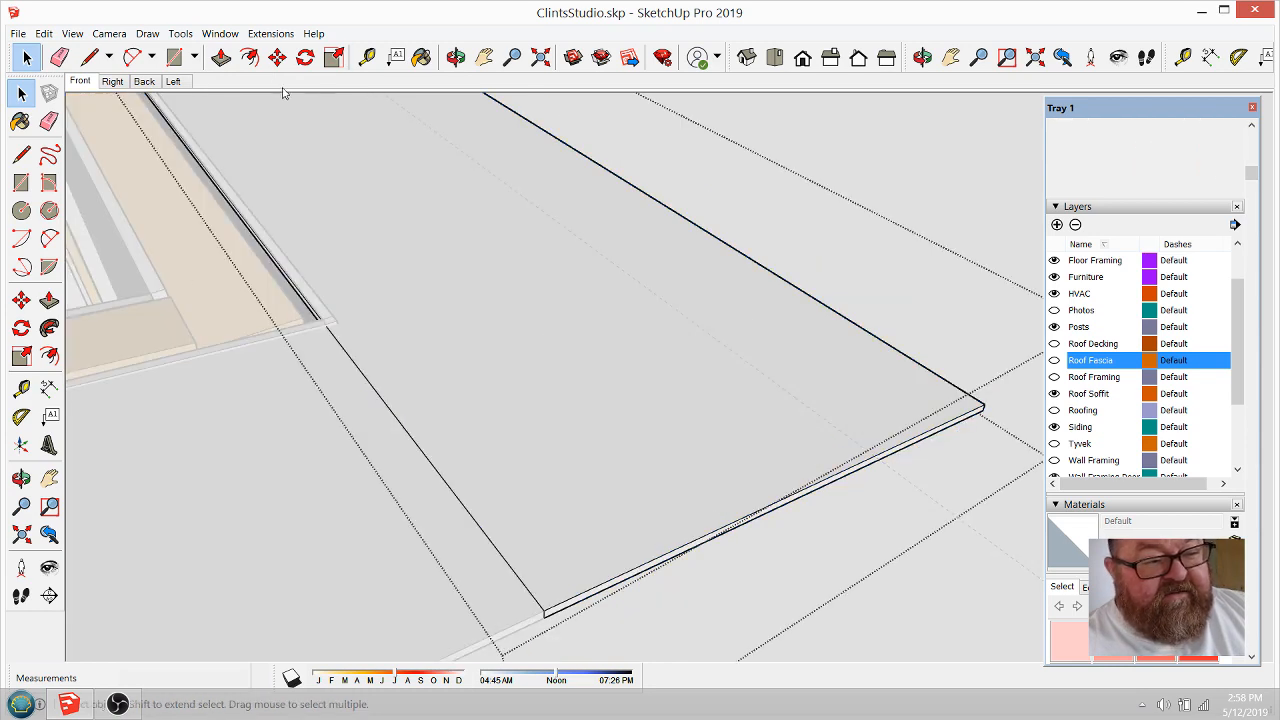
left_click(221, 57)
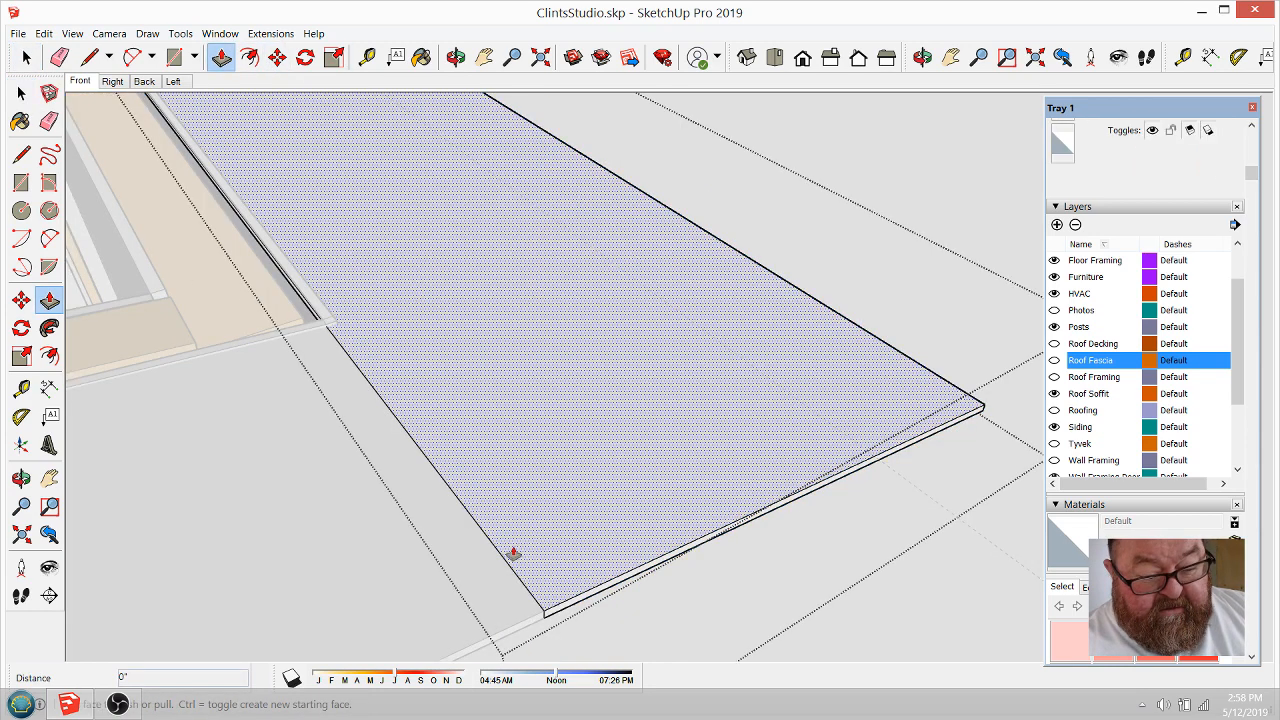
left_click(575, 602)
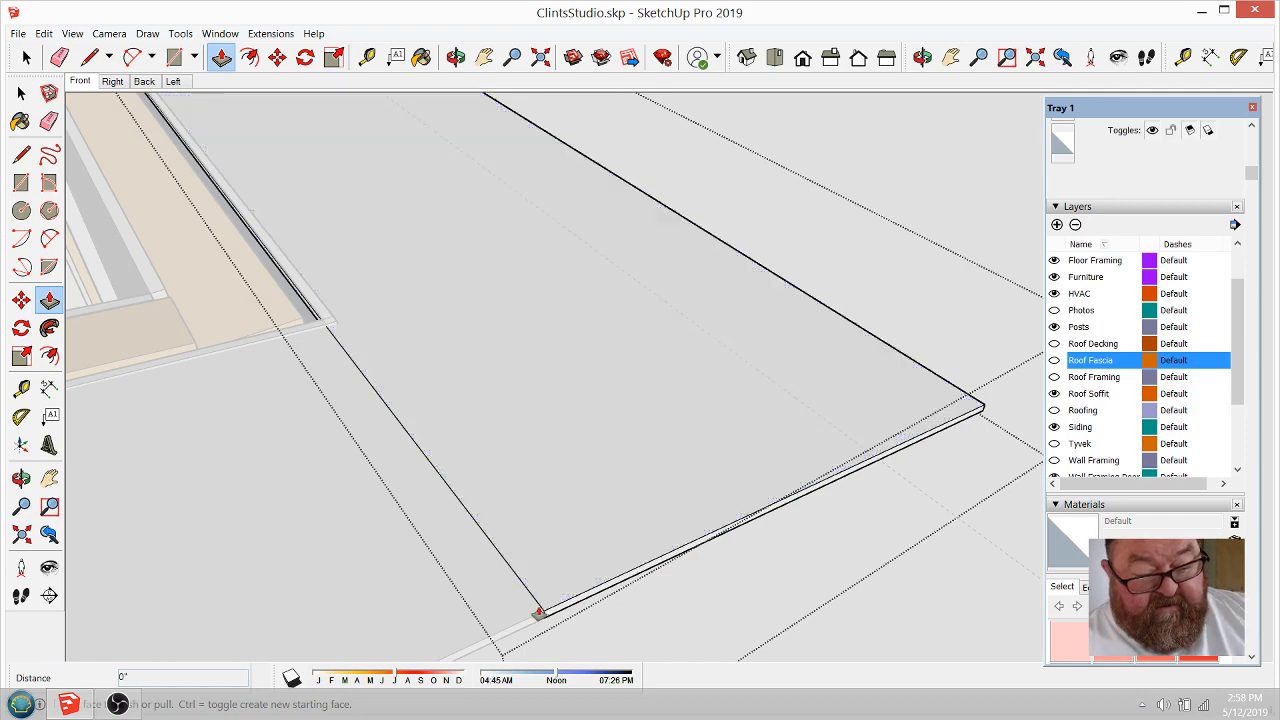
left_click(544, 613)
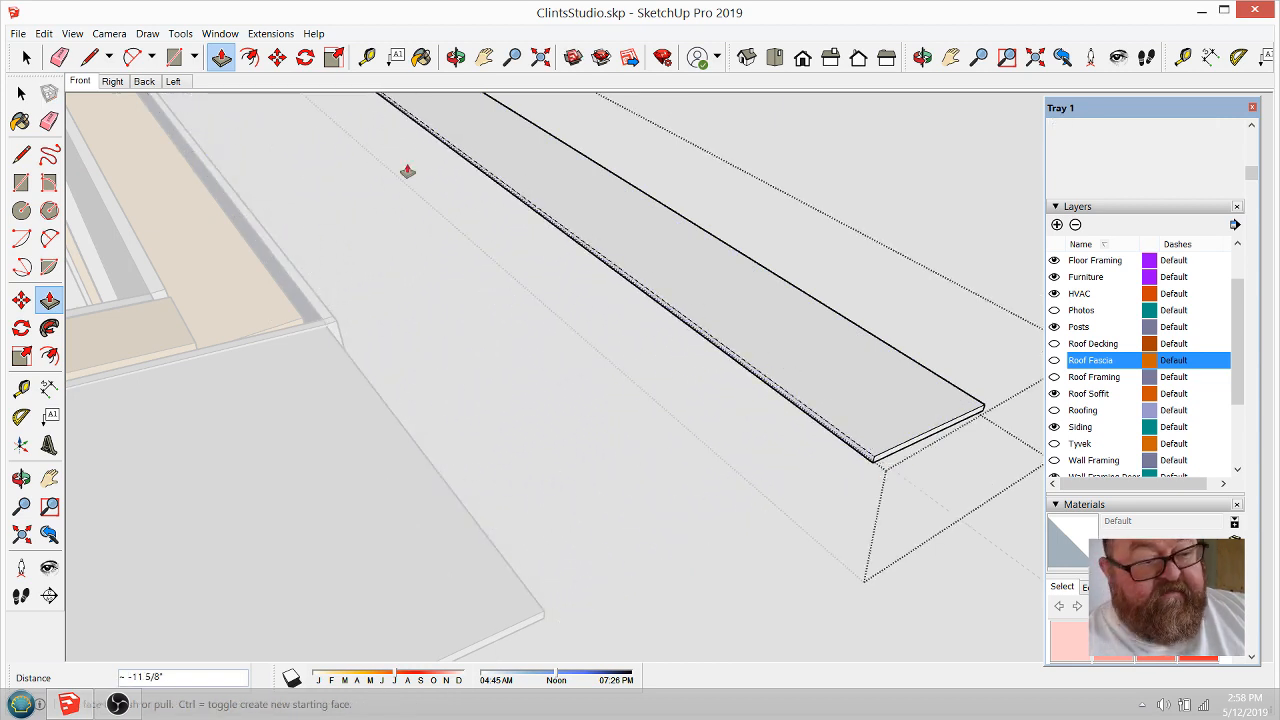
left_click(455, 57)
left_click_drag(400, 500, 280, 415)
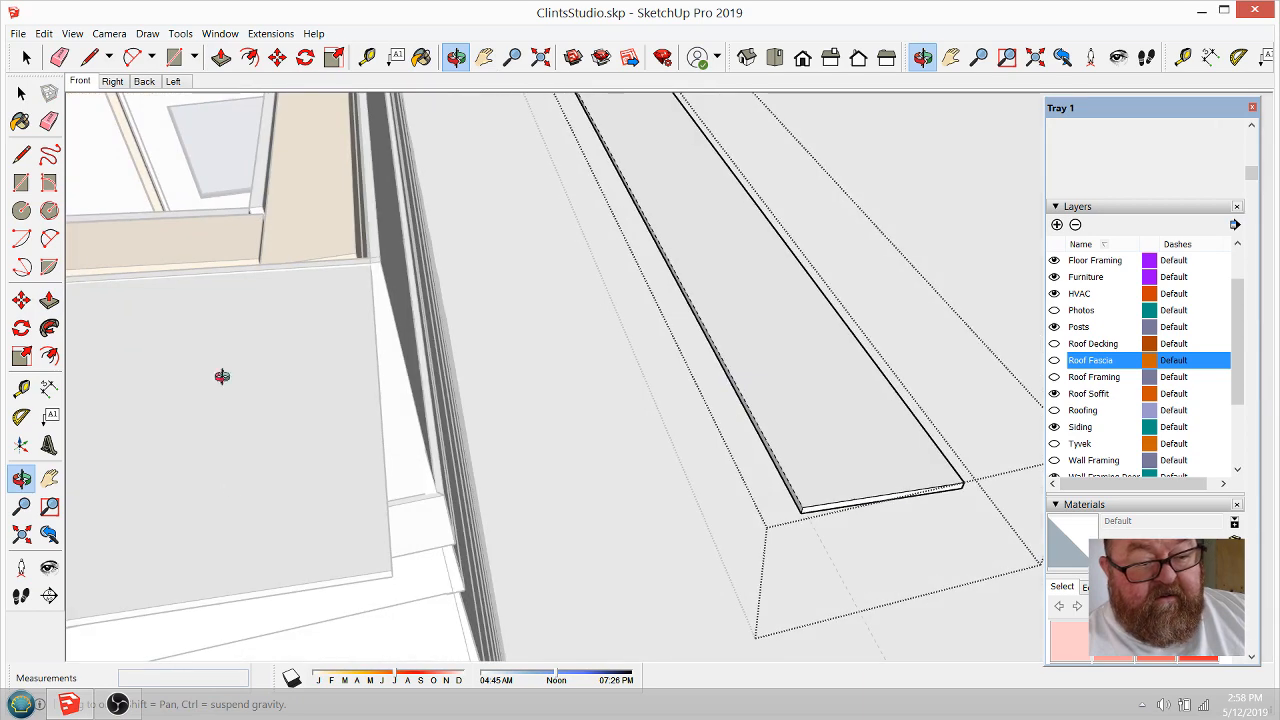
left_click(21, 93)
left_click(937, 223)
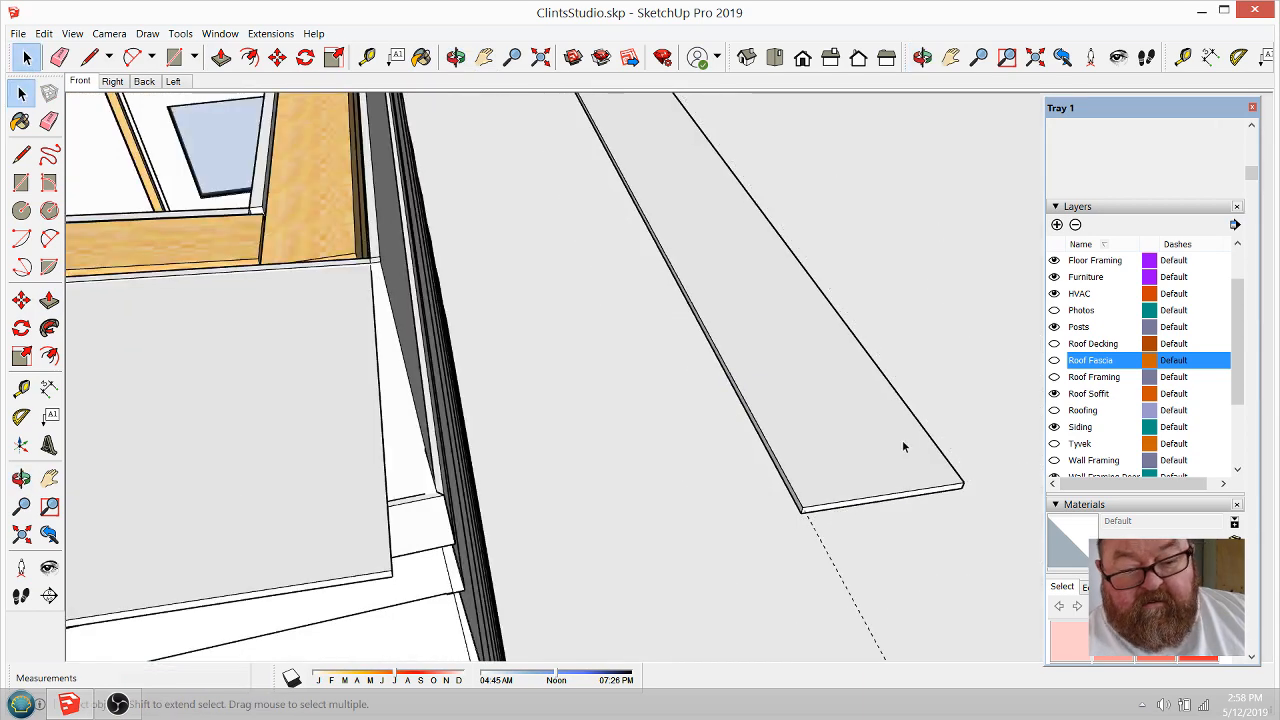
Step: Add a guide along the end edge of the narrowed strip and copy the strip 5 1/2 inches toward the house, edge to edge
left_click(903, 447)
scroll(924, 490, "up", 4)
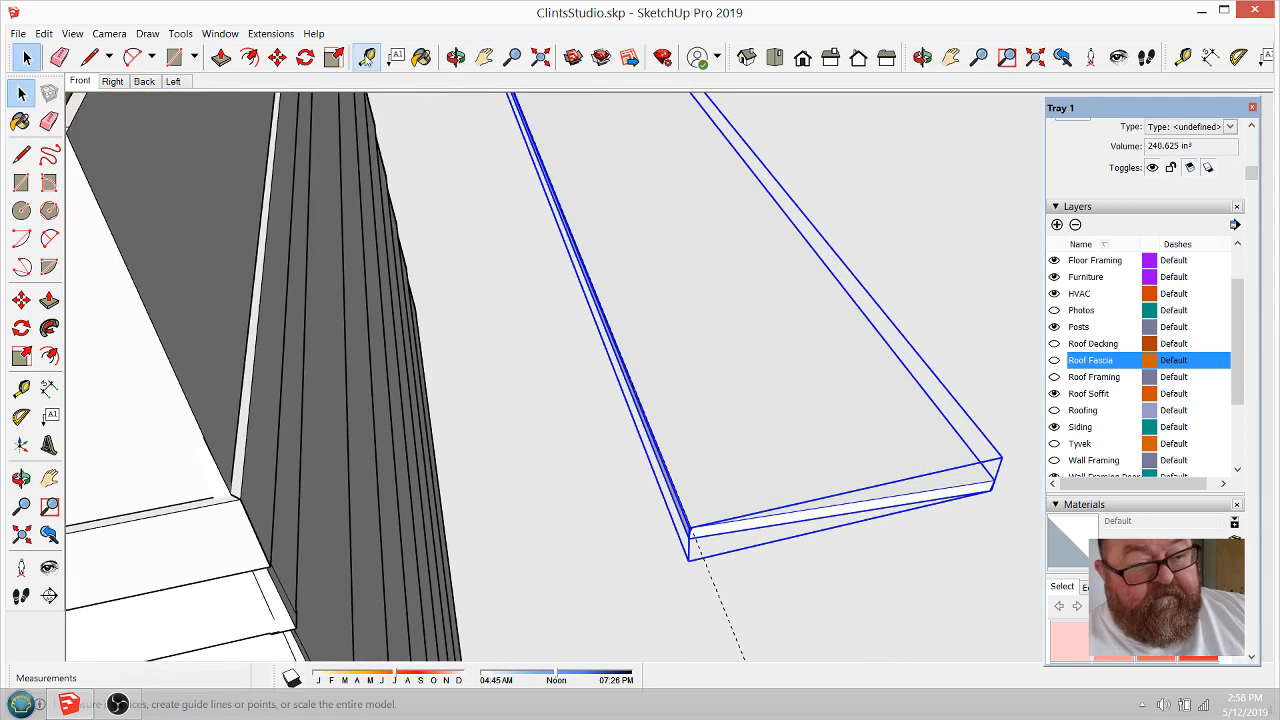
left_click(367, 57)
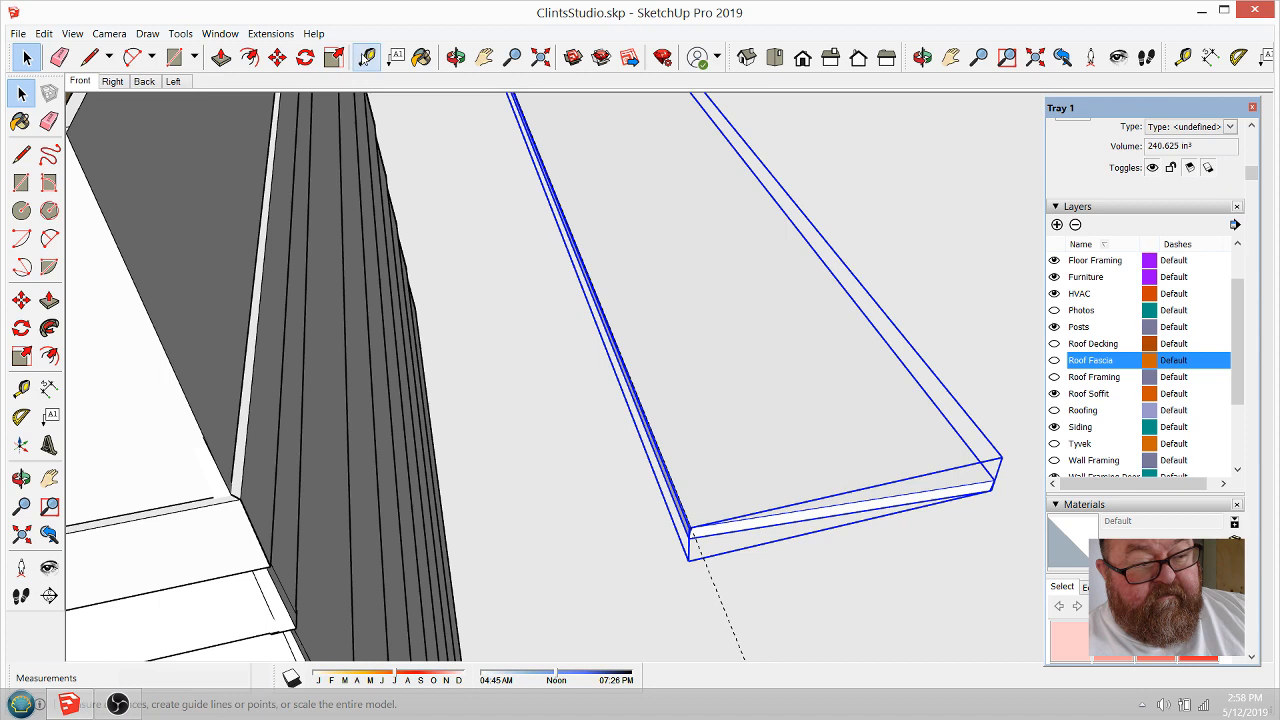
left_click(725, 529)
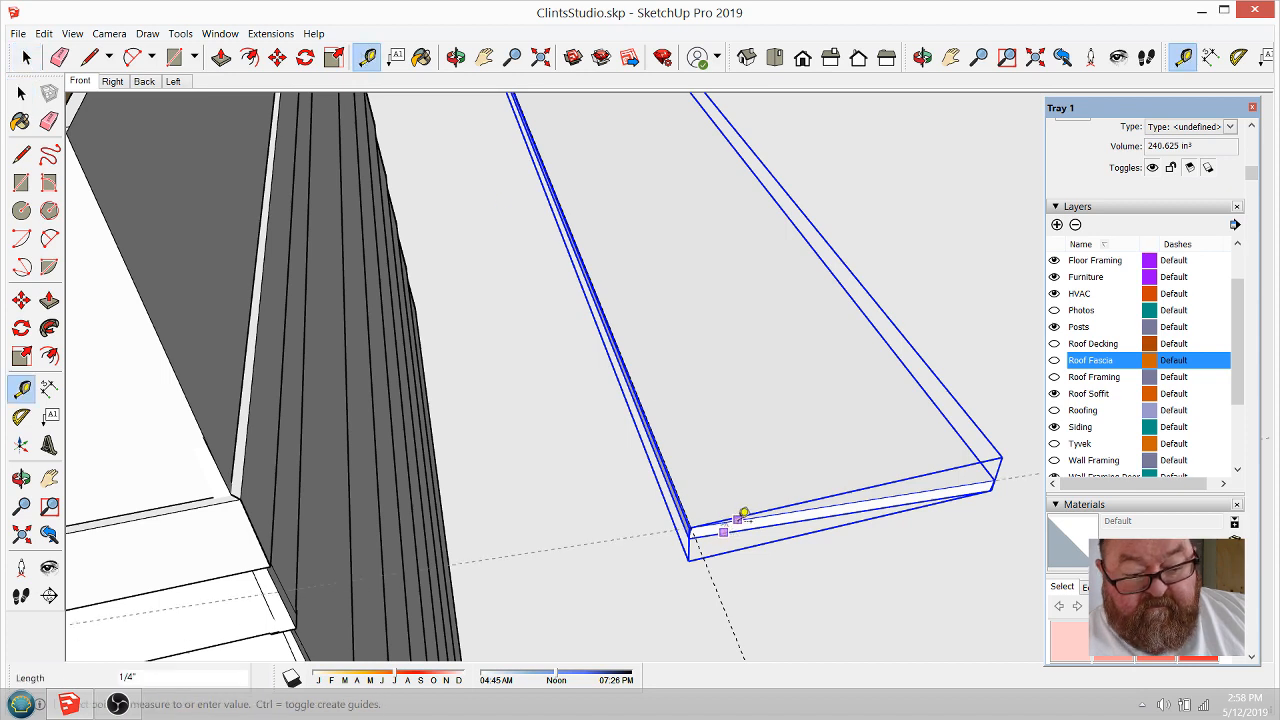
left_click(277, 57)
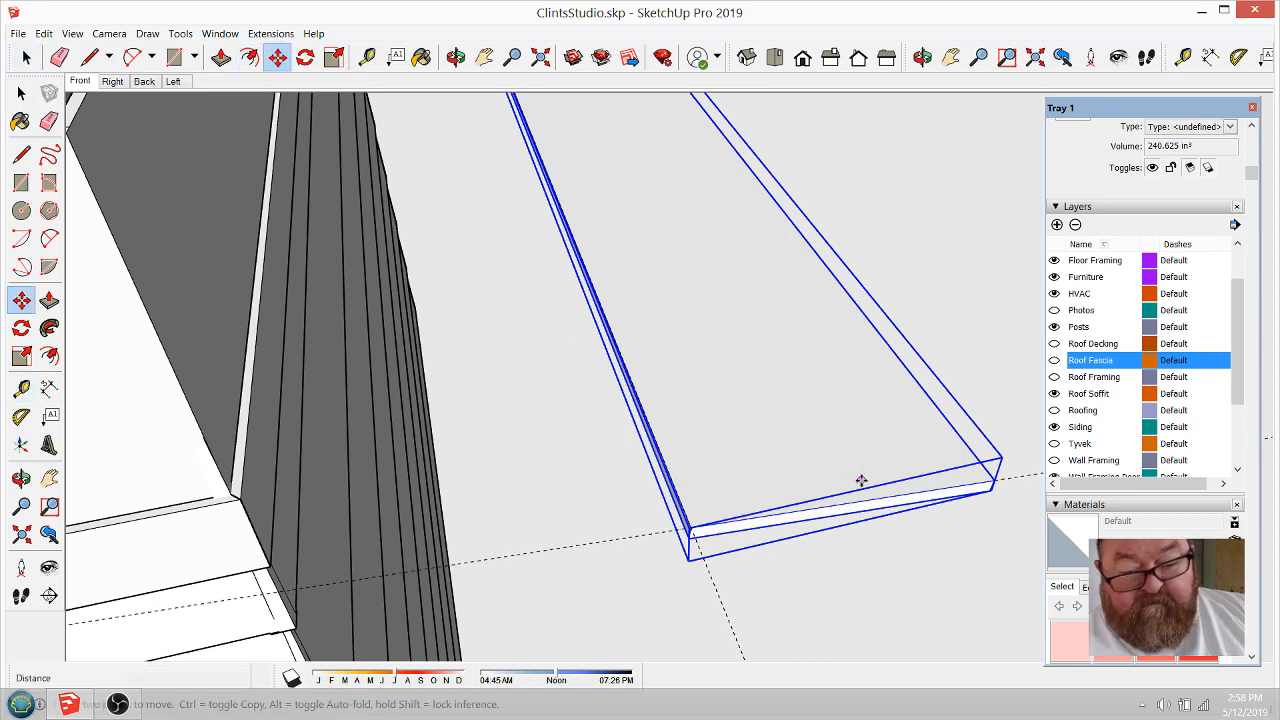
left_click(994, 481)
left_click(690, 530)
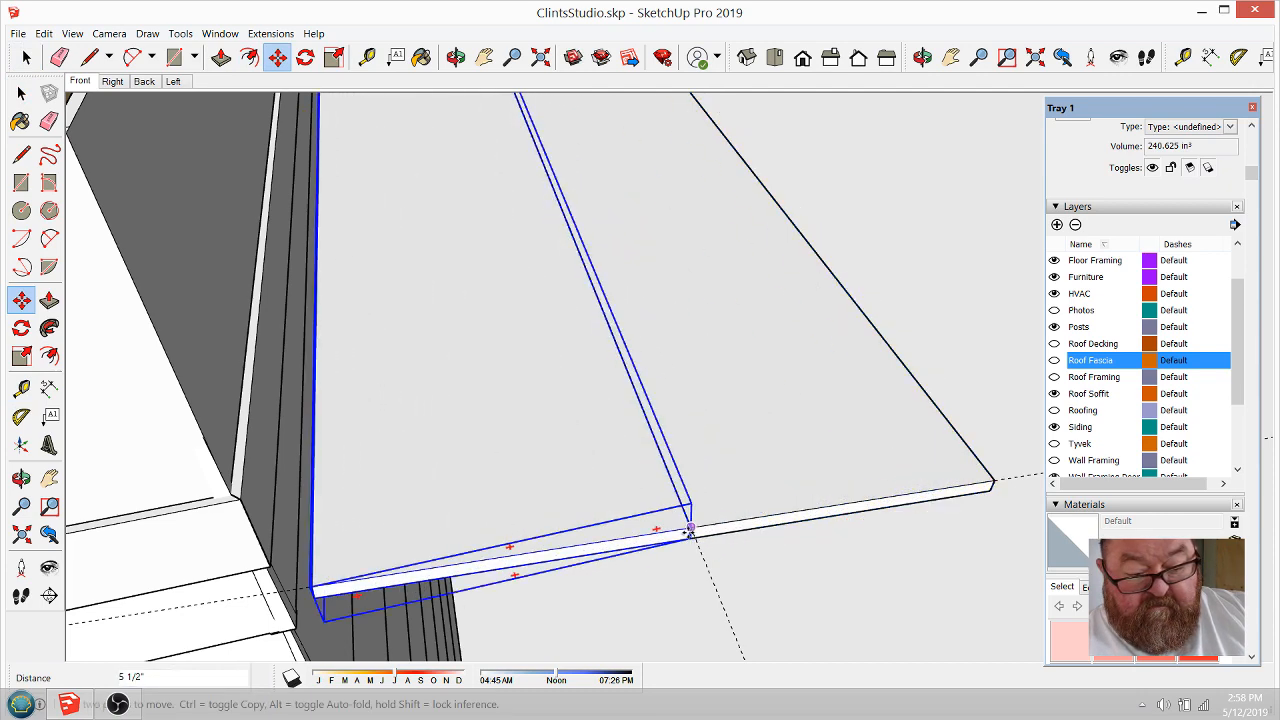
Step: Move the copied soffit strip 2 inches further toward the house to leave a gap for the vent
left_click(690, 530)
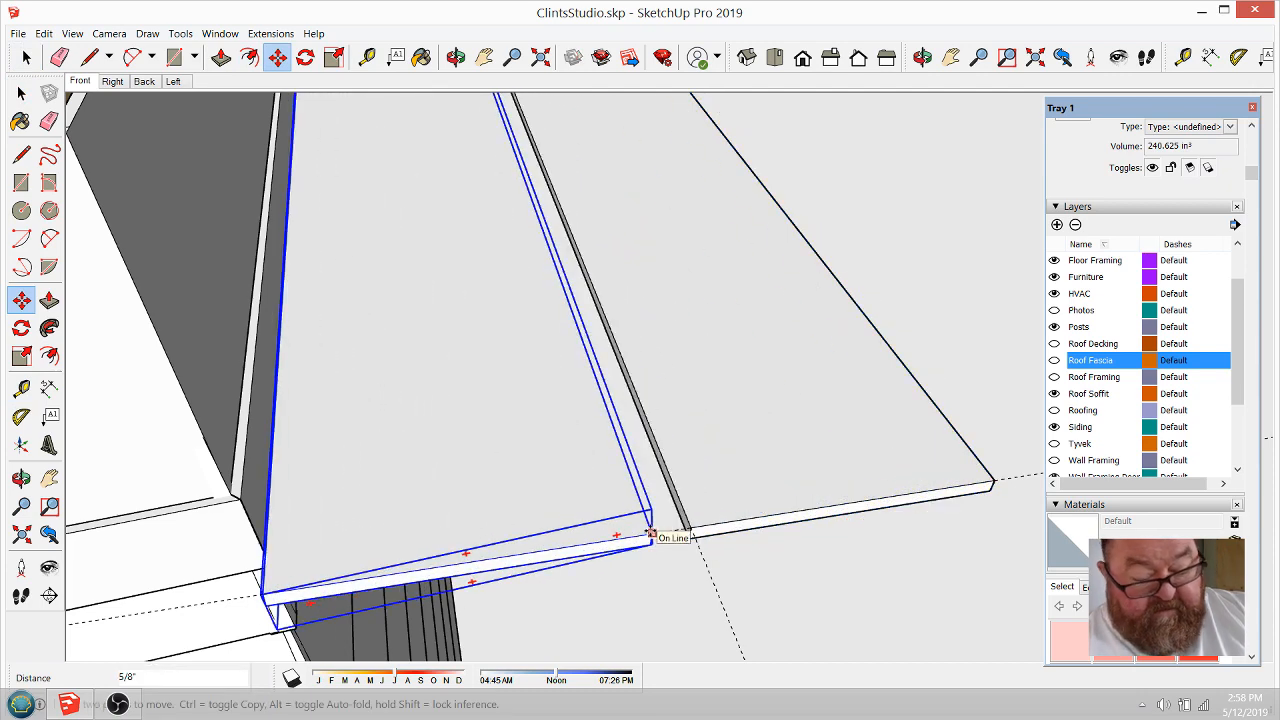
type("2")
key("Return")
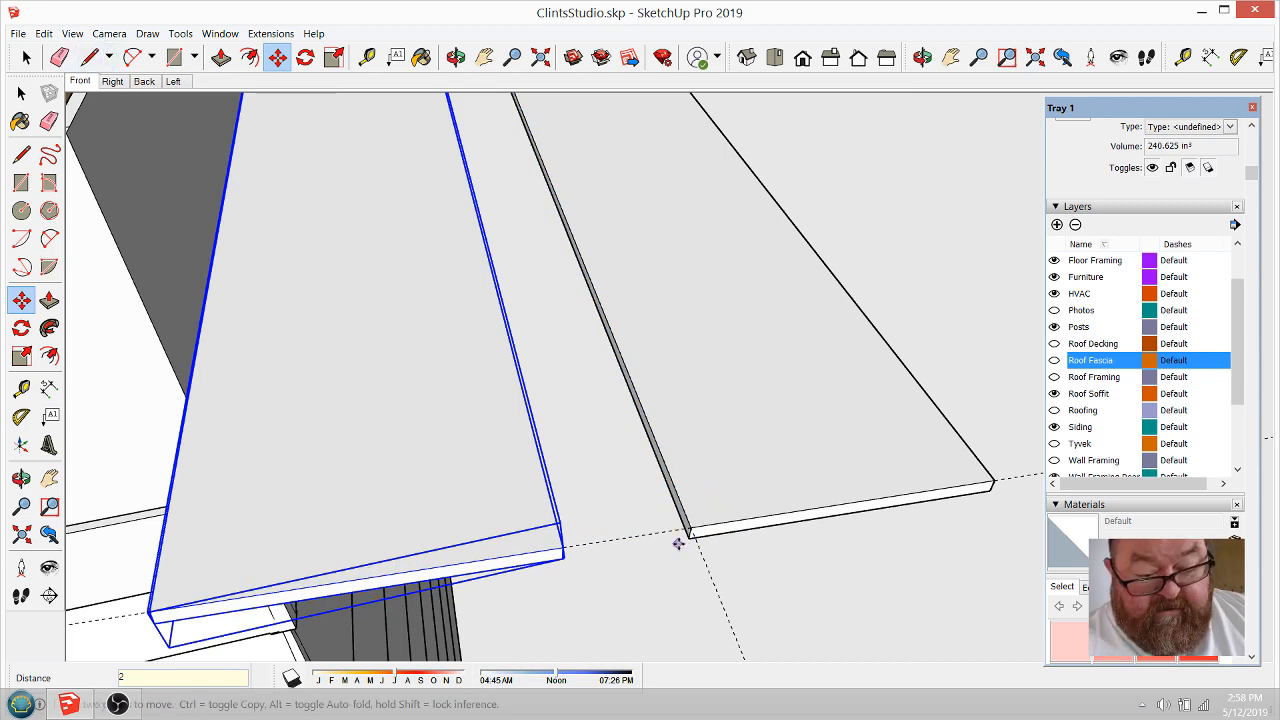
scroll(700, 531, "up", 3)
scroll(707, 533, "up", 2)
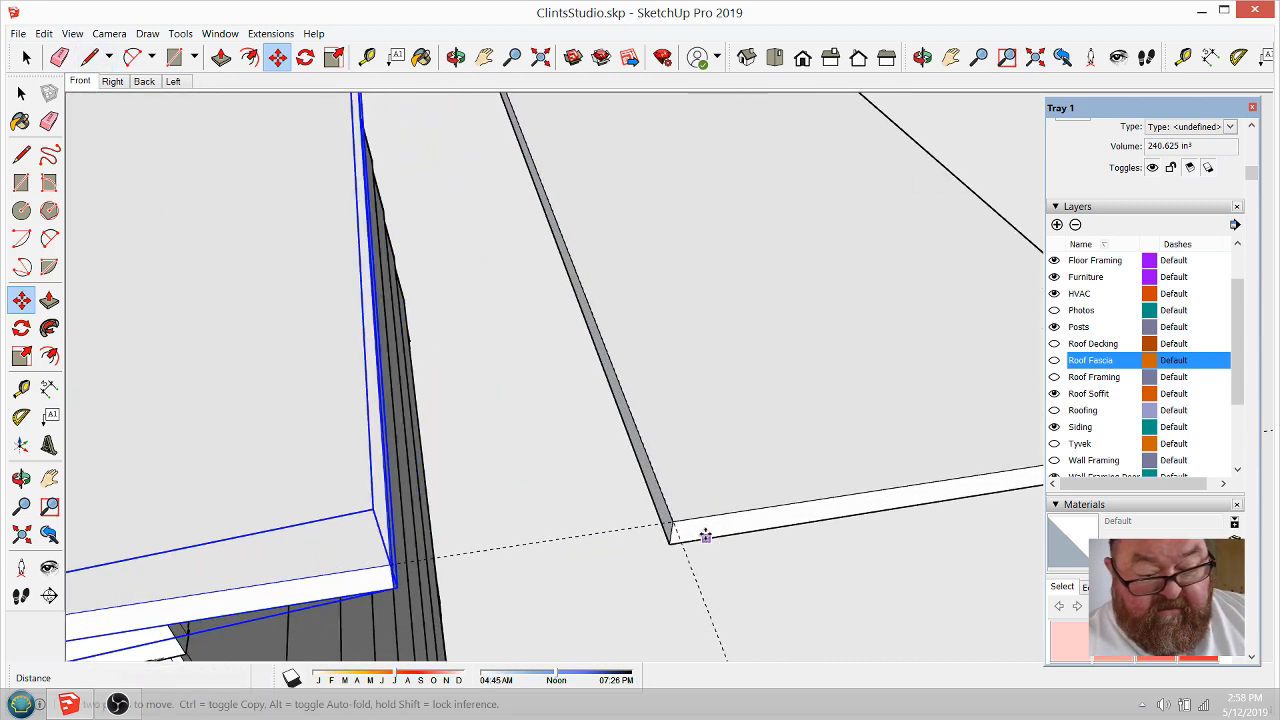
scroll(705, 538, "down", 5)
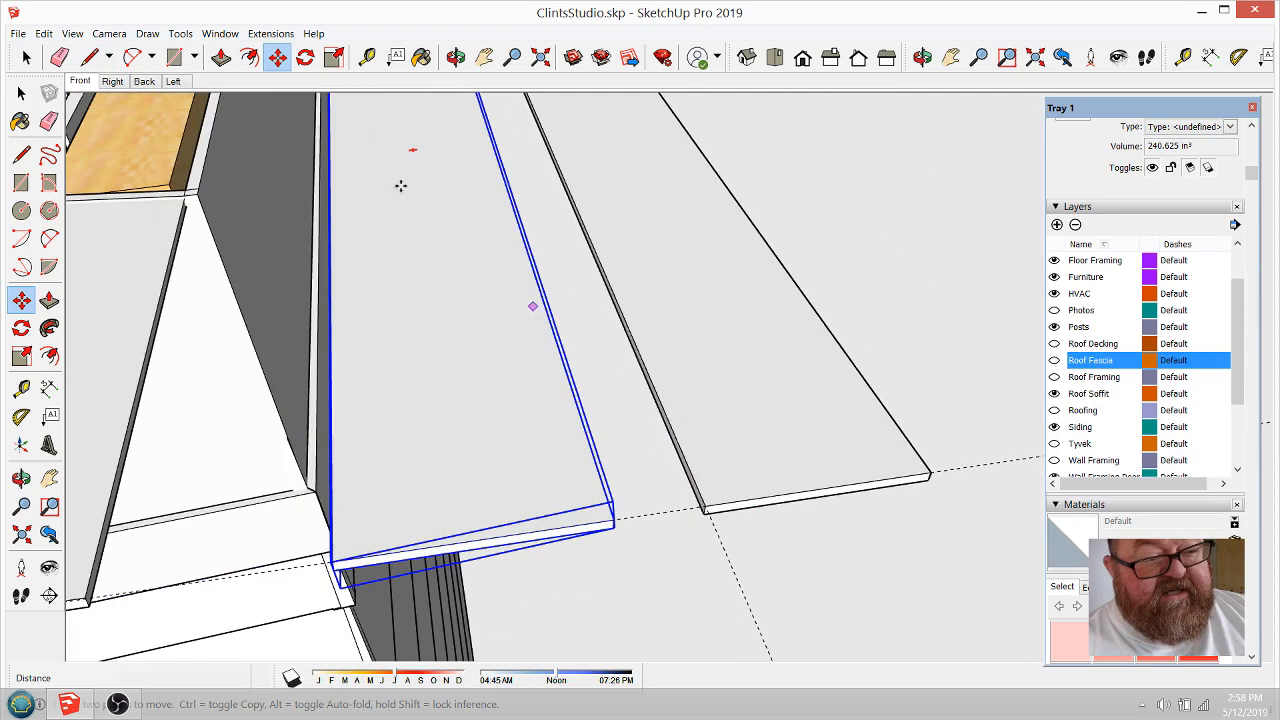
Step: Open the copied strip's group, Push/Pull its house-side edge to meet the adjoining soffit panel, and close the group
left_click(455, 58)
left_click_drag(414, 354, 558, 430)
left_click(26, 57)
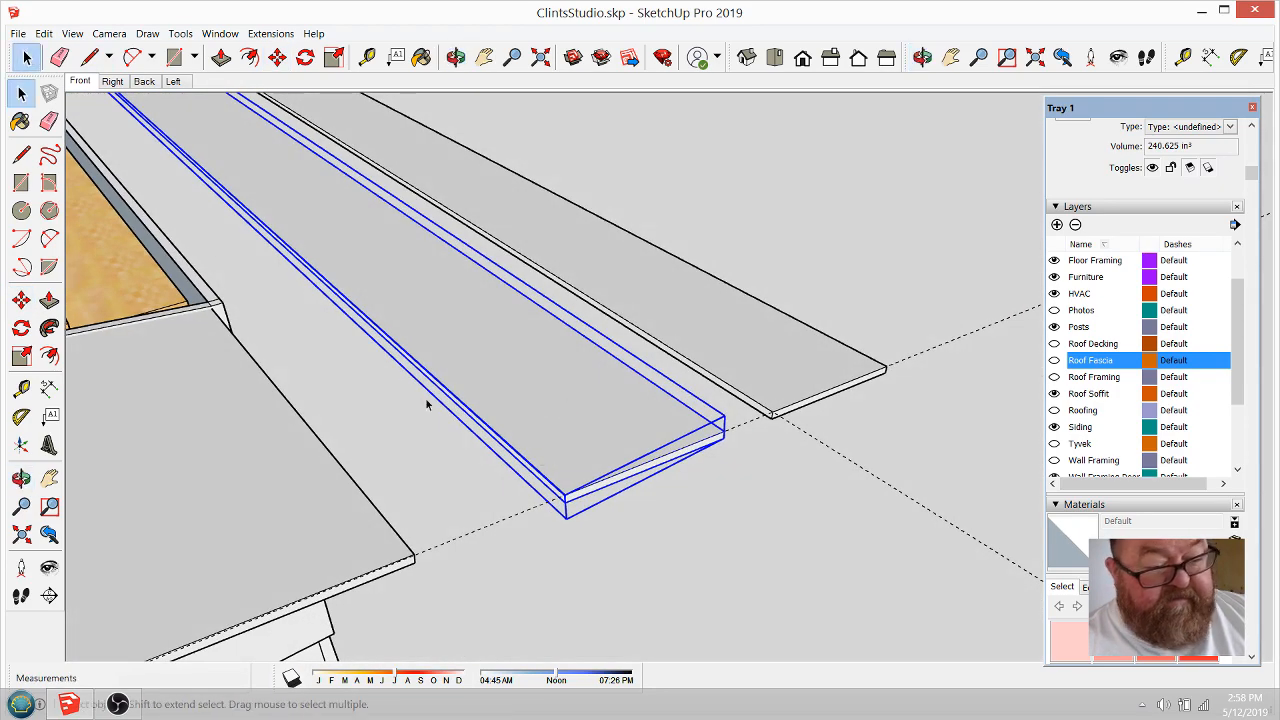
double_click(531, 411)
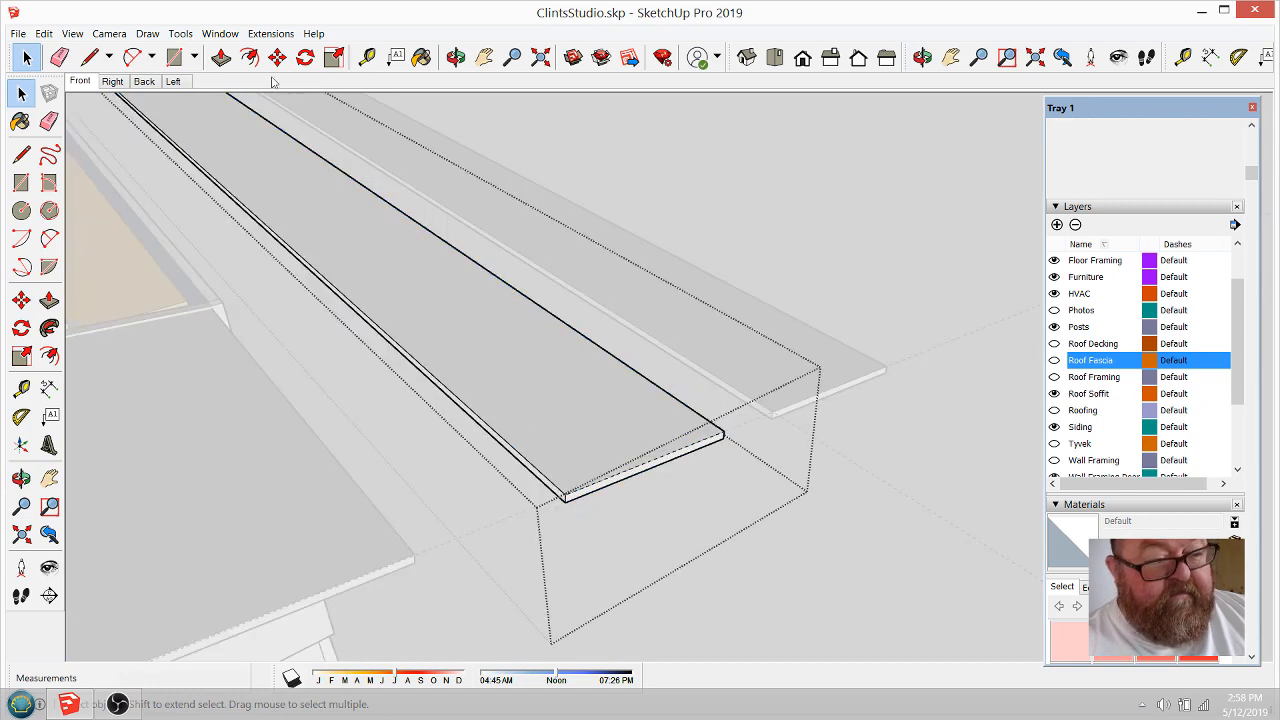
left_click(221, 57)
left_click(495, 443)
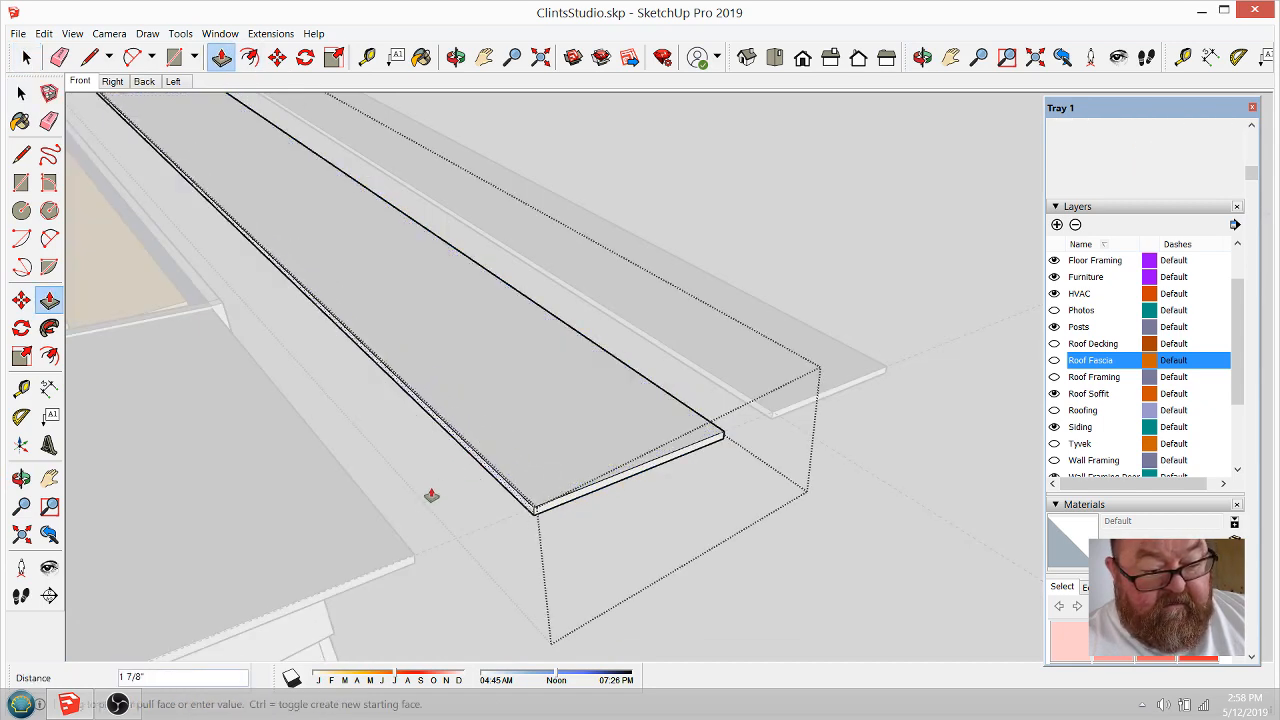
left_click(456, 57)
left_click_drag(583, 369, 250, 296)
key("space")
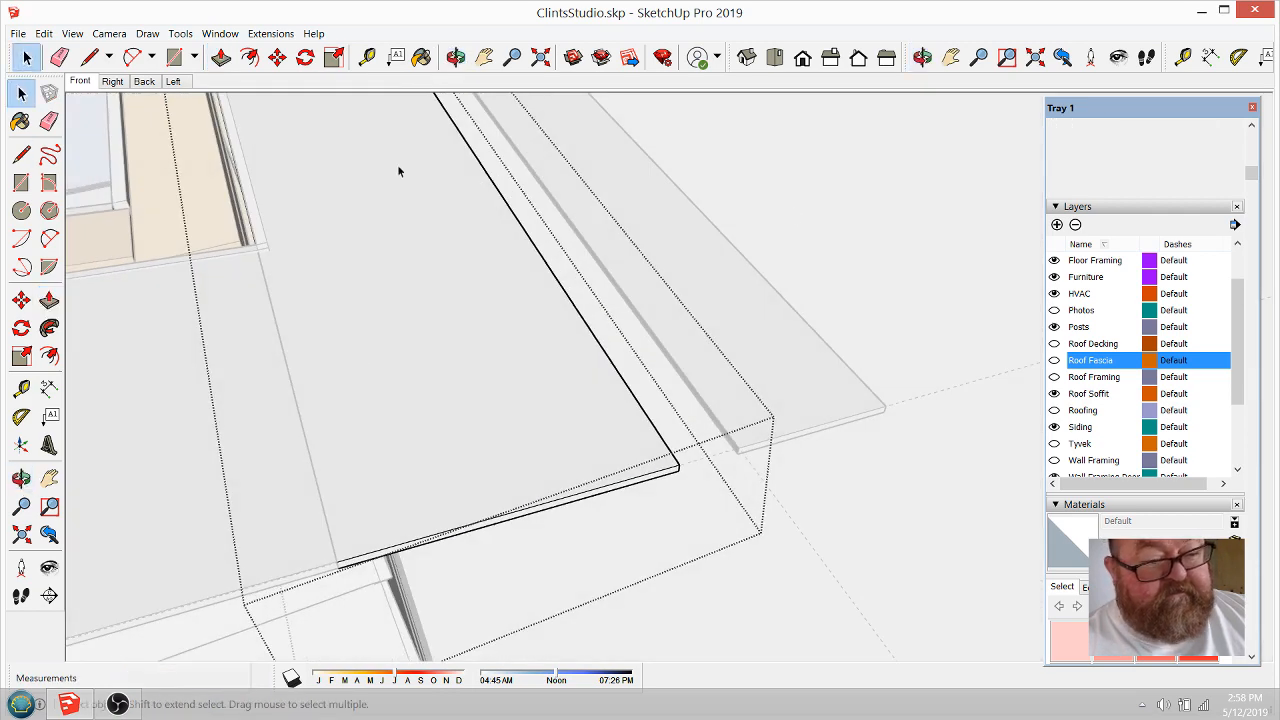
Step: Draw a 2-inch line across the gap between the two soffit strips at their near ends
left_click(90, 57)
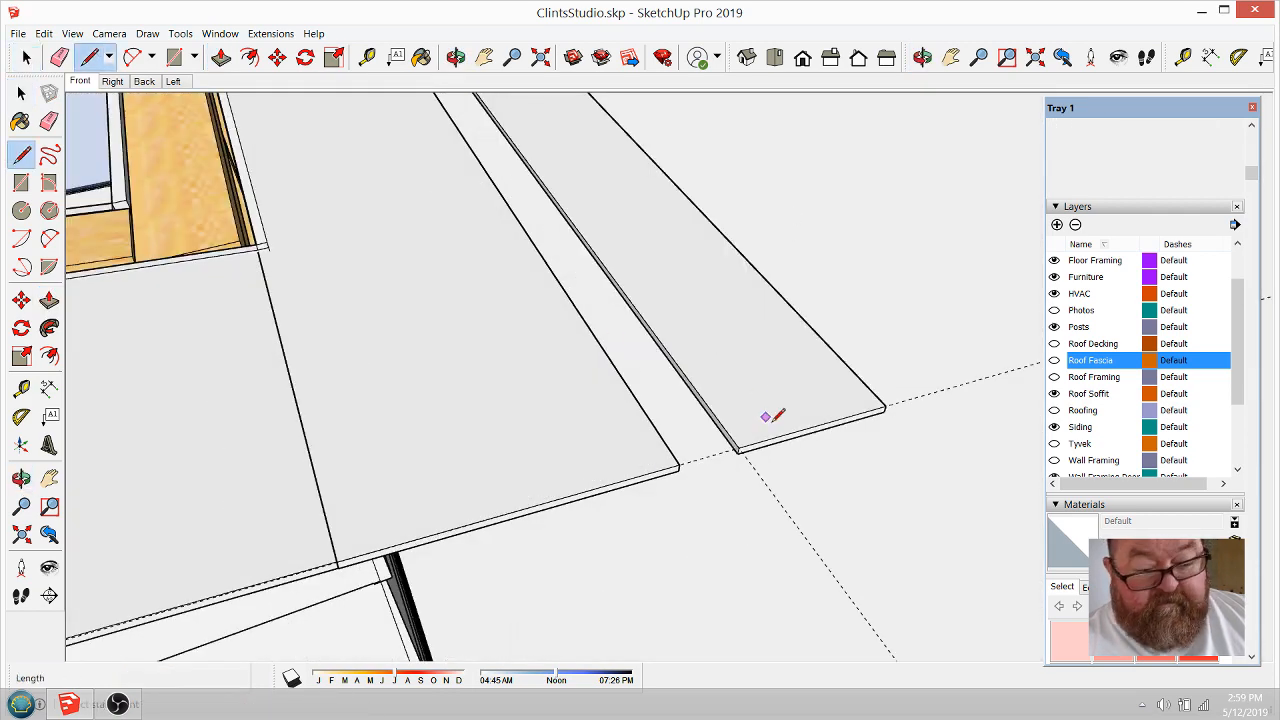
left_click(738, 450)
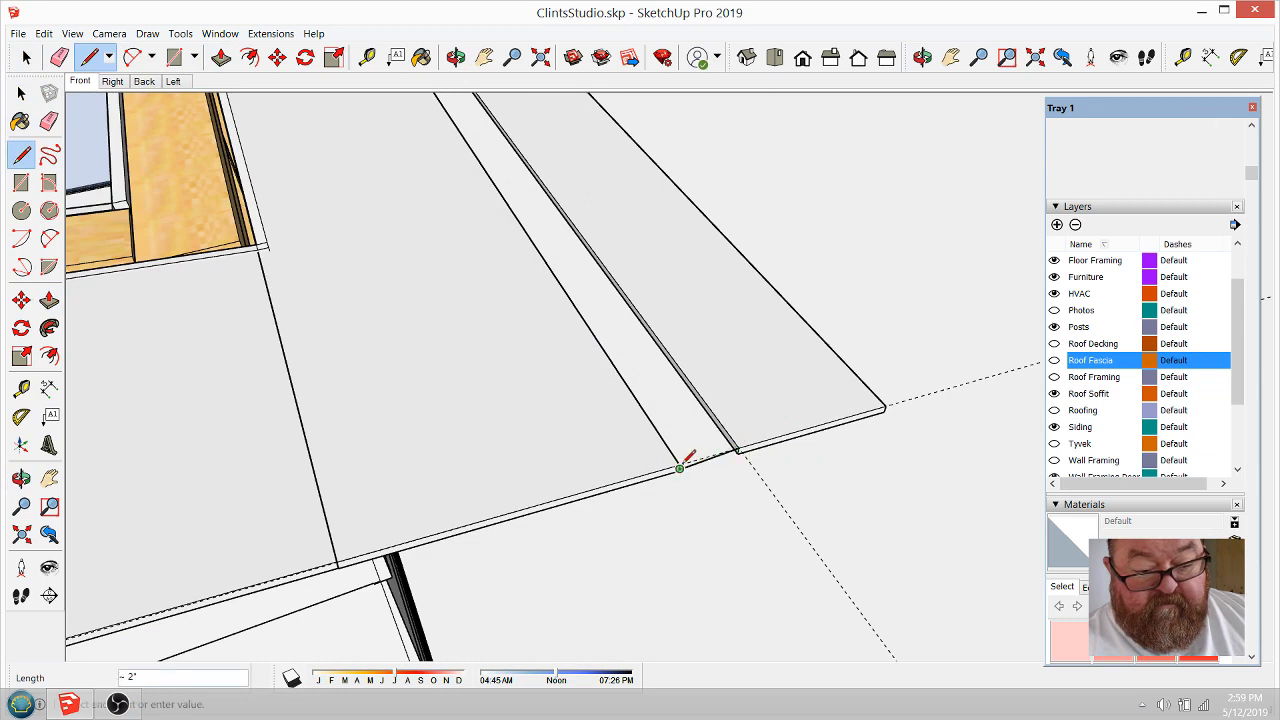
left_click(680, 468)
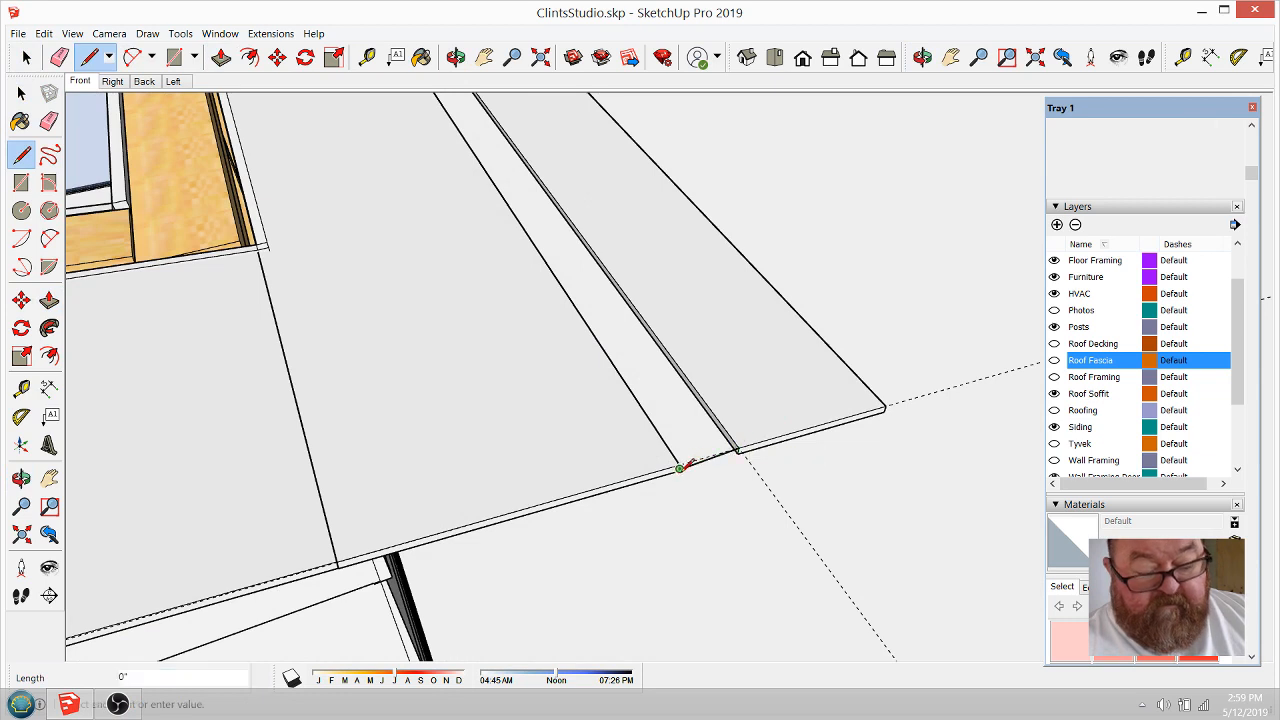
scroll(744, 440, "up", 2)
scroll(750, 432, "up", 3)
Step: Draw a 14' 7" line along the house-side edge of the vent gap, from its near end to its far end
left_click(733, 460)
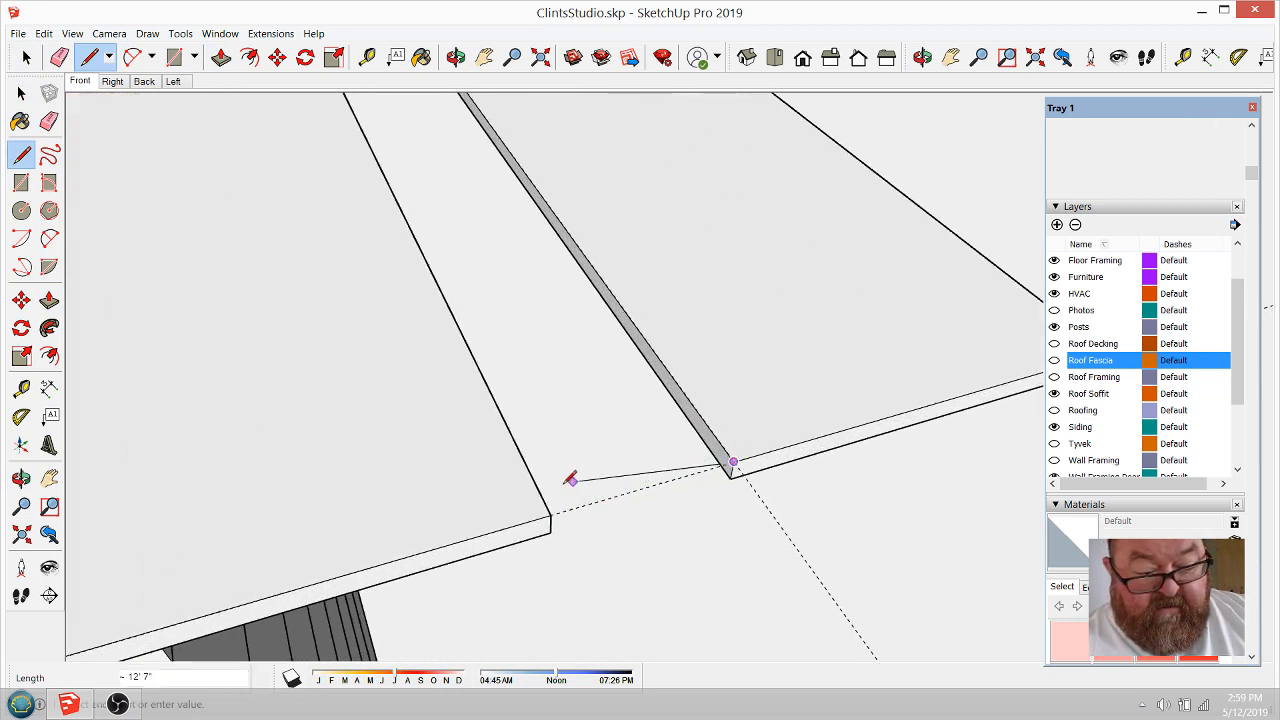
scroll(586, 523, "down", 5)
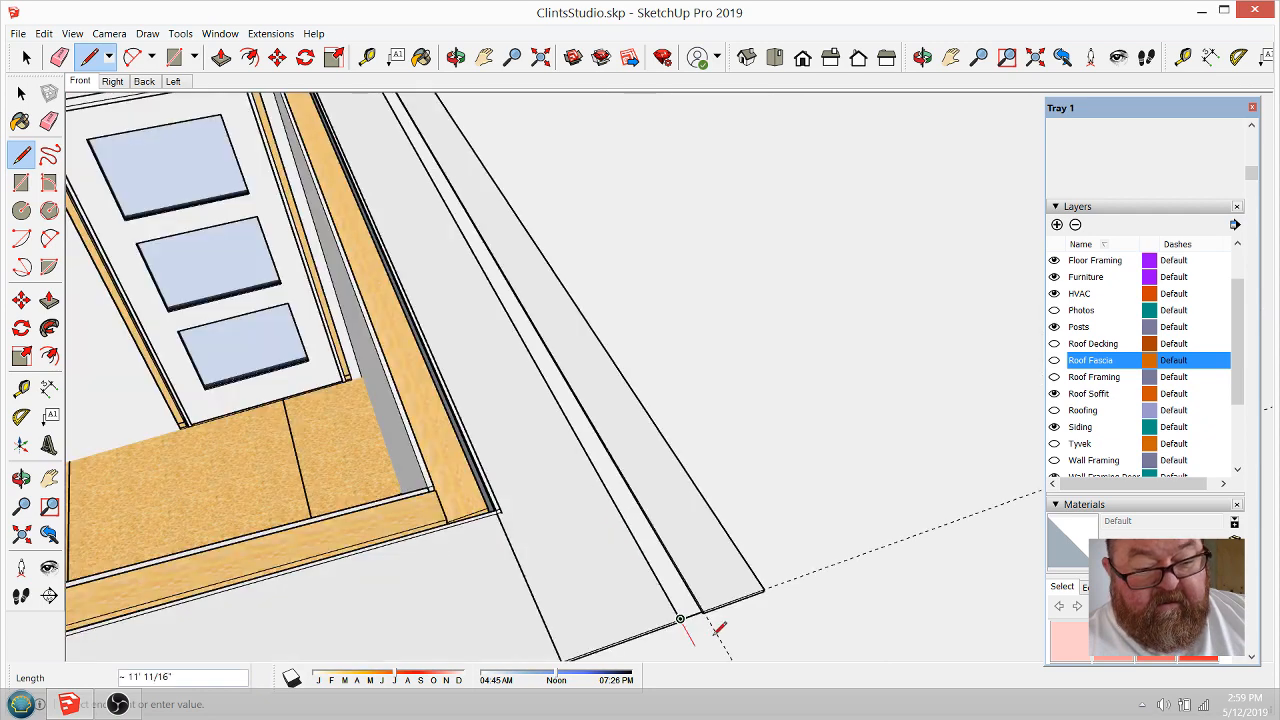
scroll(404, 172, "up", 6)
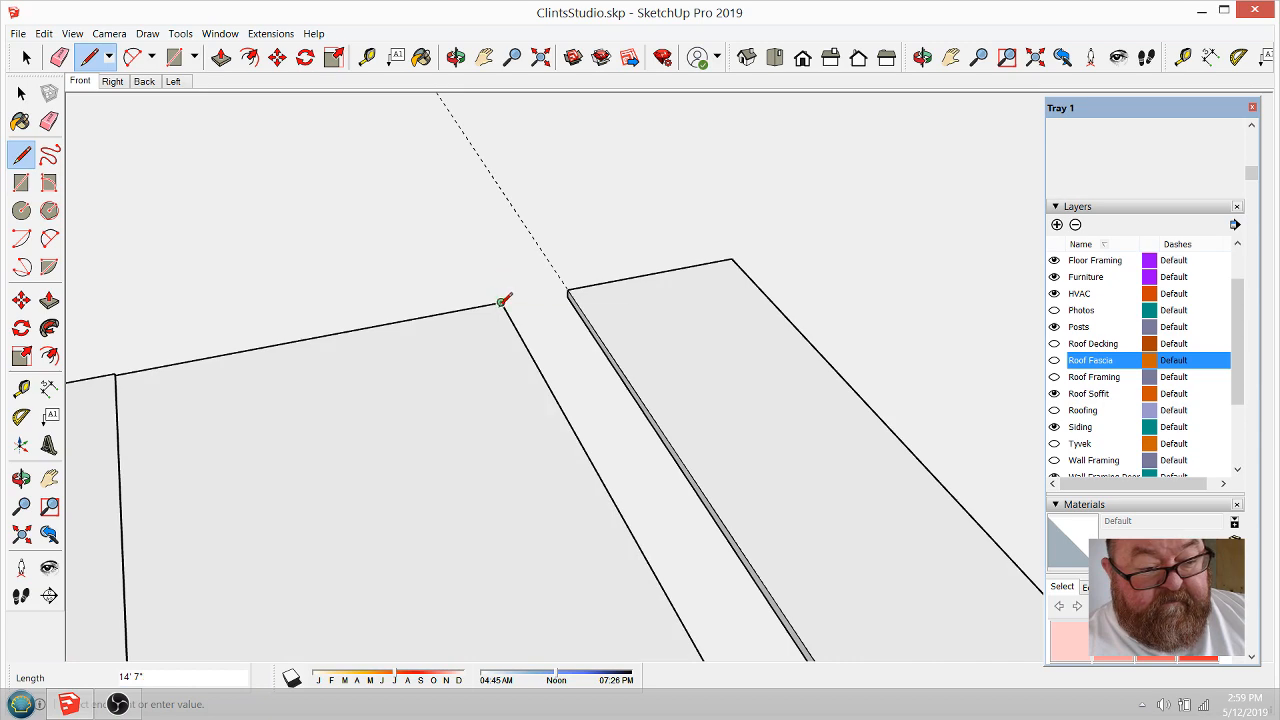
left_click(502, 302)
Step: Draw a line across the gap's far end and back along the outer soffit strip's edge to close the vent face
scroll(571, 286, "up", 2)
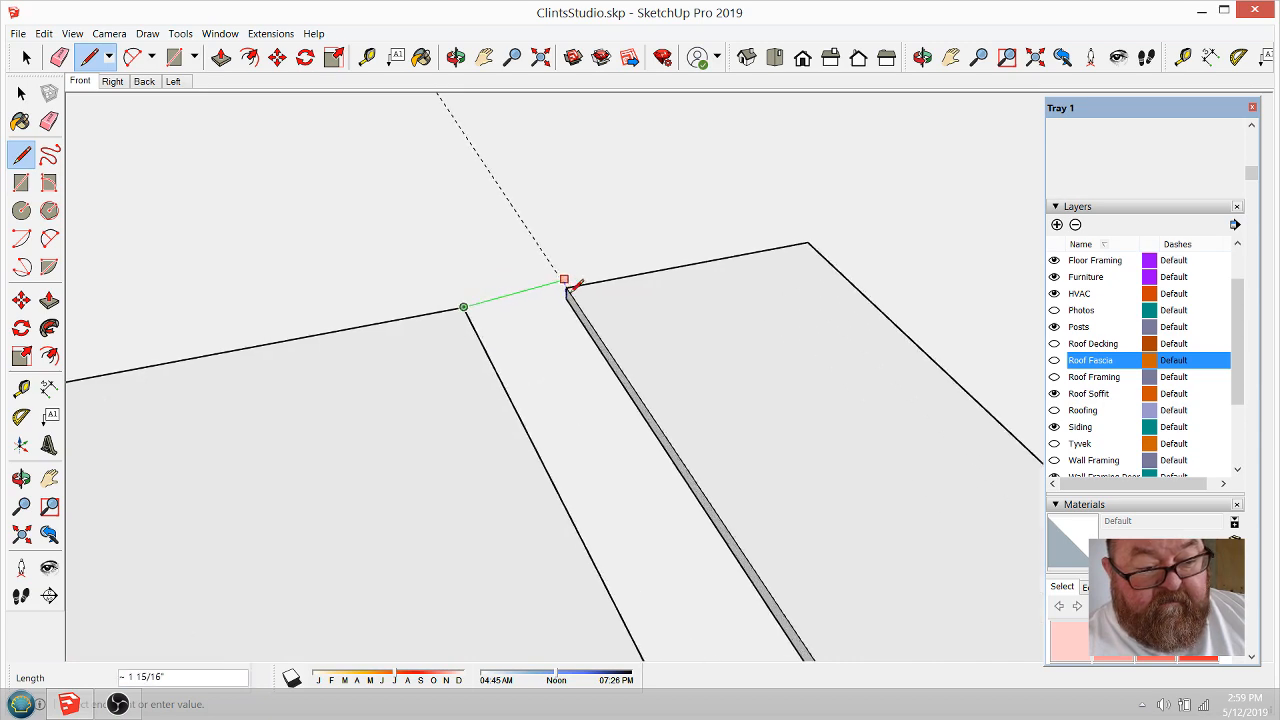
scroll(570, 285, "up", 1)
left_click(567, 284)
scroll(480, 288, "down", 5)
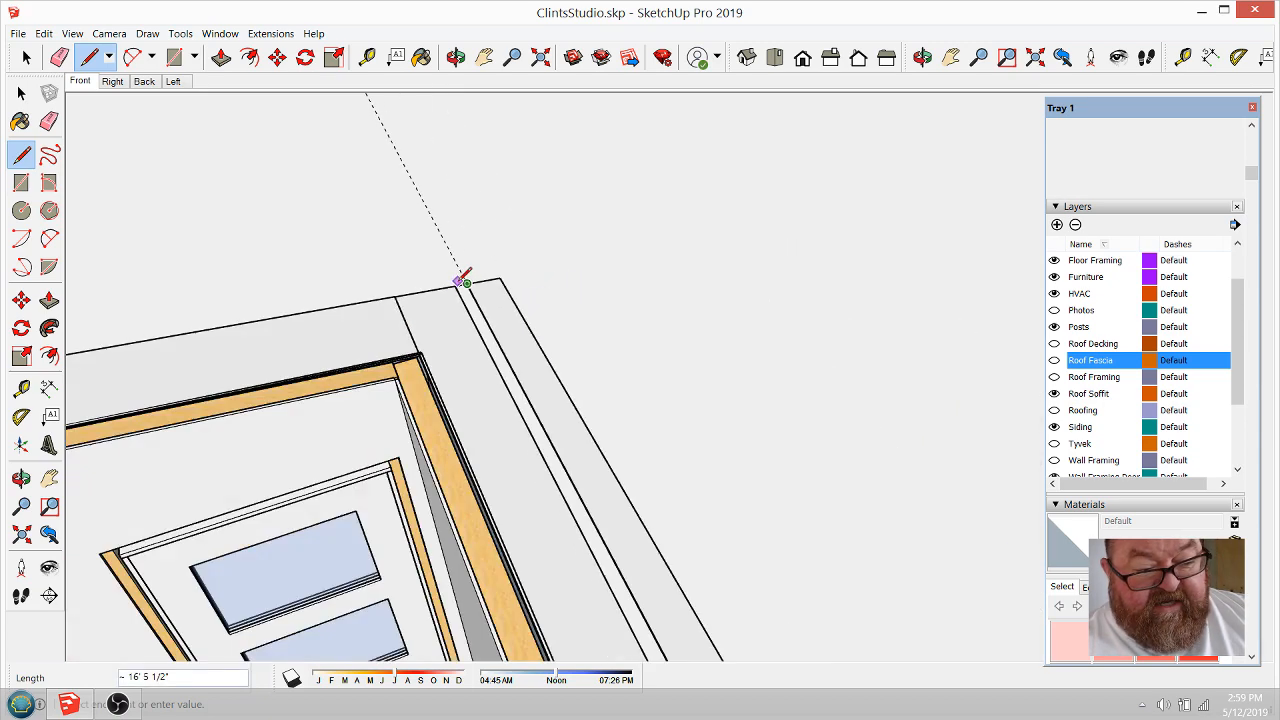
scroll(458, 282, "down", 3)
scroll(547, 374, "down", 3)
scroll(627, 607, "up", 2)
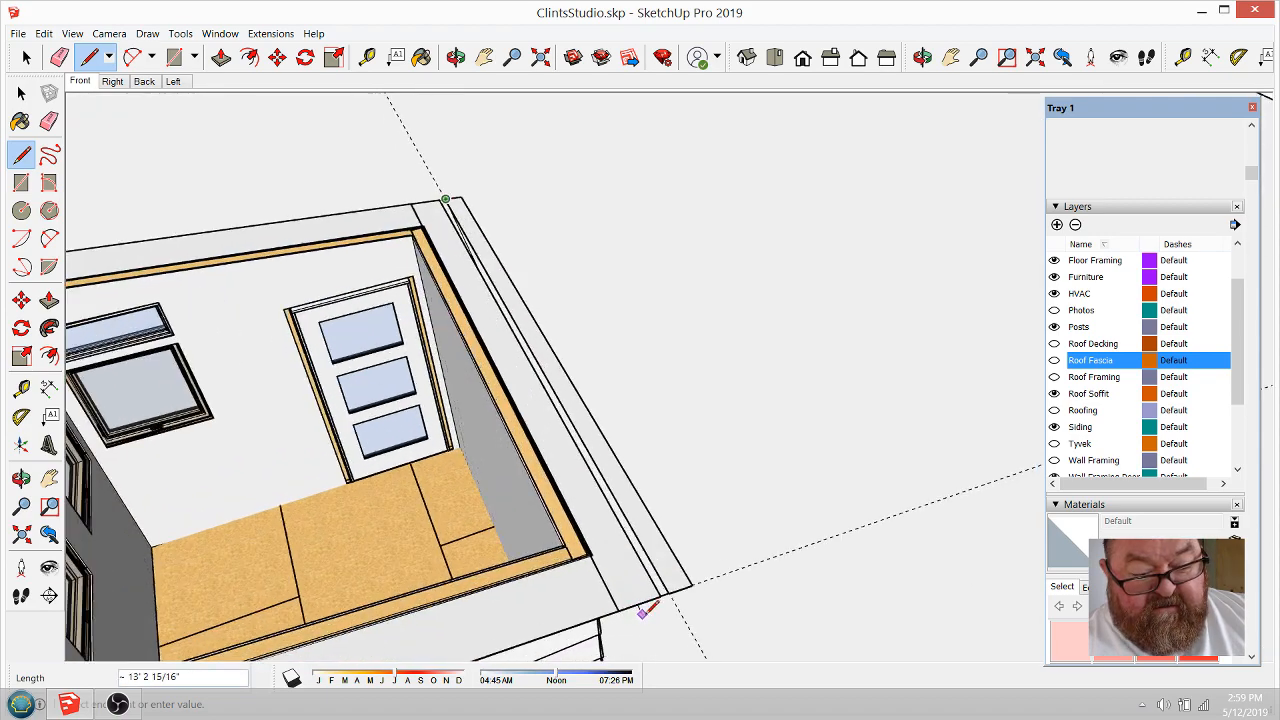
scroll(642, 612, "up", 4)
scroll(704, 532, "down", 2)
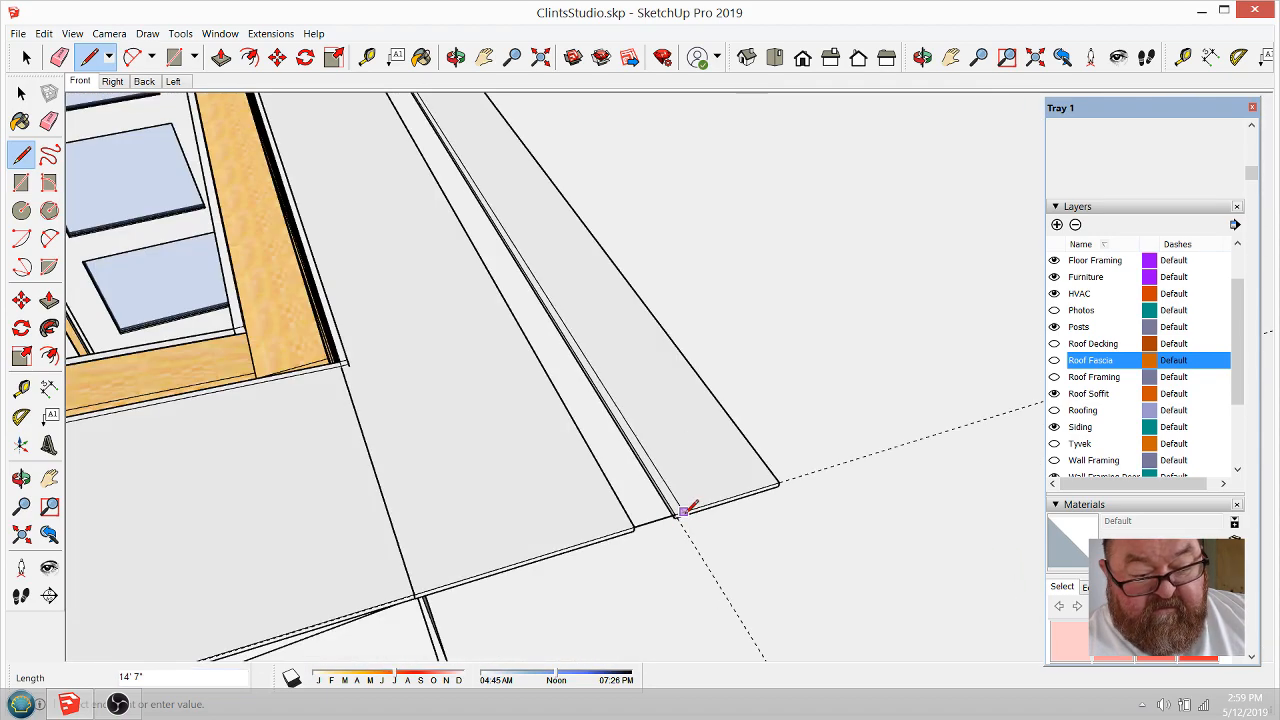
left_click(683, 510)
Step: Push/Pull the vent face down 1/4 inch flush with the soffit underside, and extend it down another 1/8 inch
left_click(455, 57)
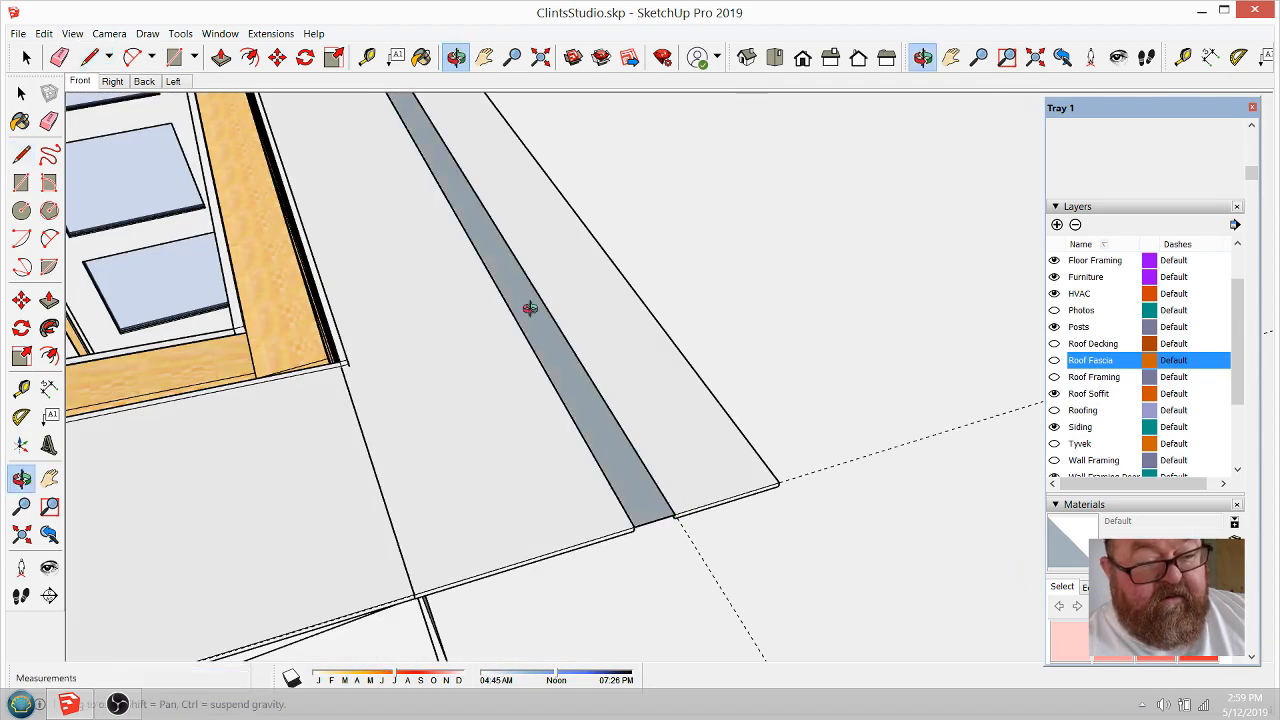
mouse_move(529, 308)
left_mouse_down()
mouse_move(443, 306)
mouse_move(446, 180)
mouse_move(529, 302)
left_mouse_up()
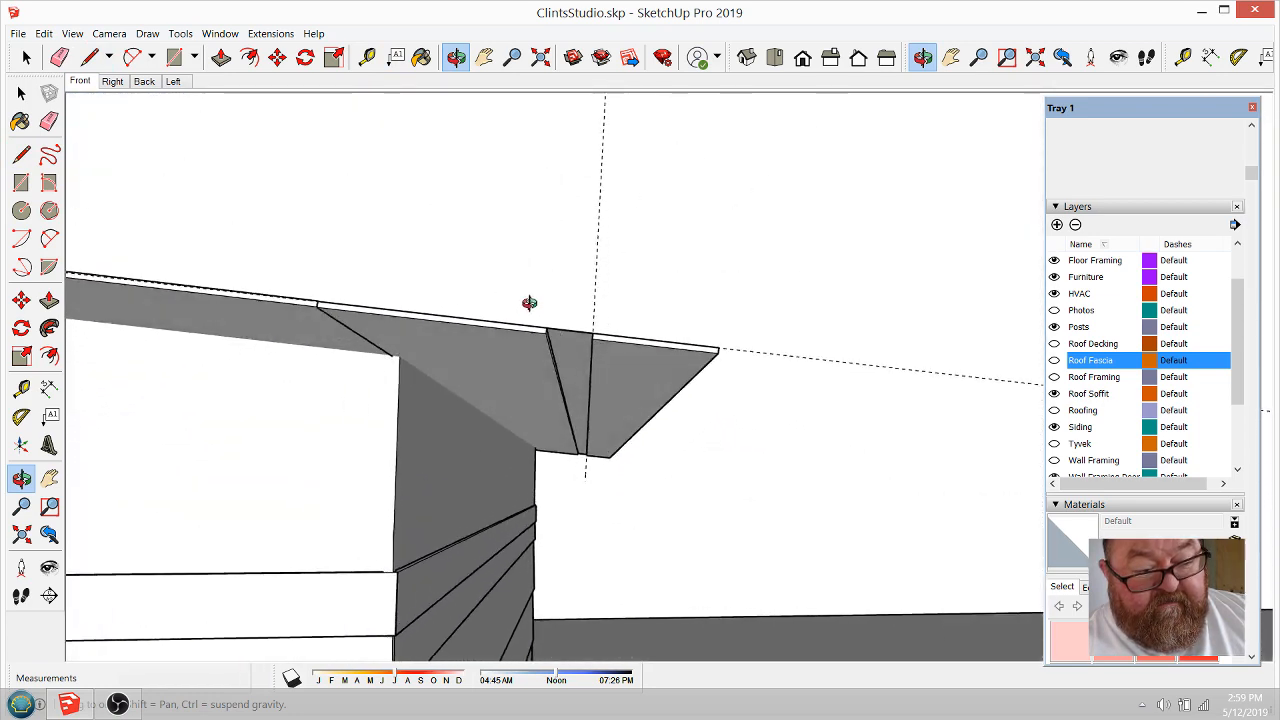
scroll(546, 357, "up", 6)
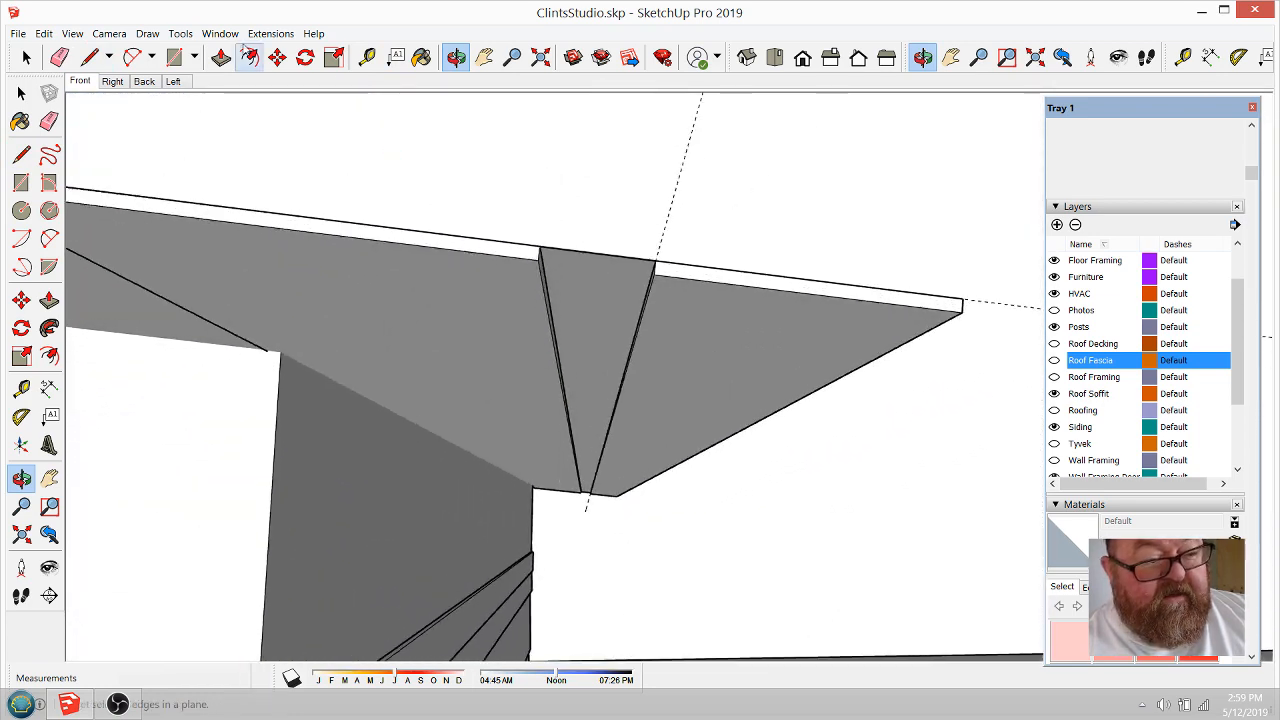
left_click(221, 57)
left_click(560, 285)
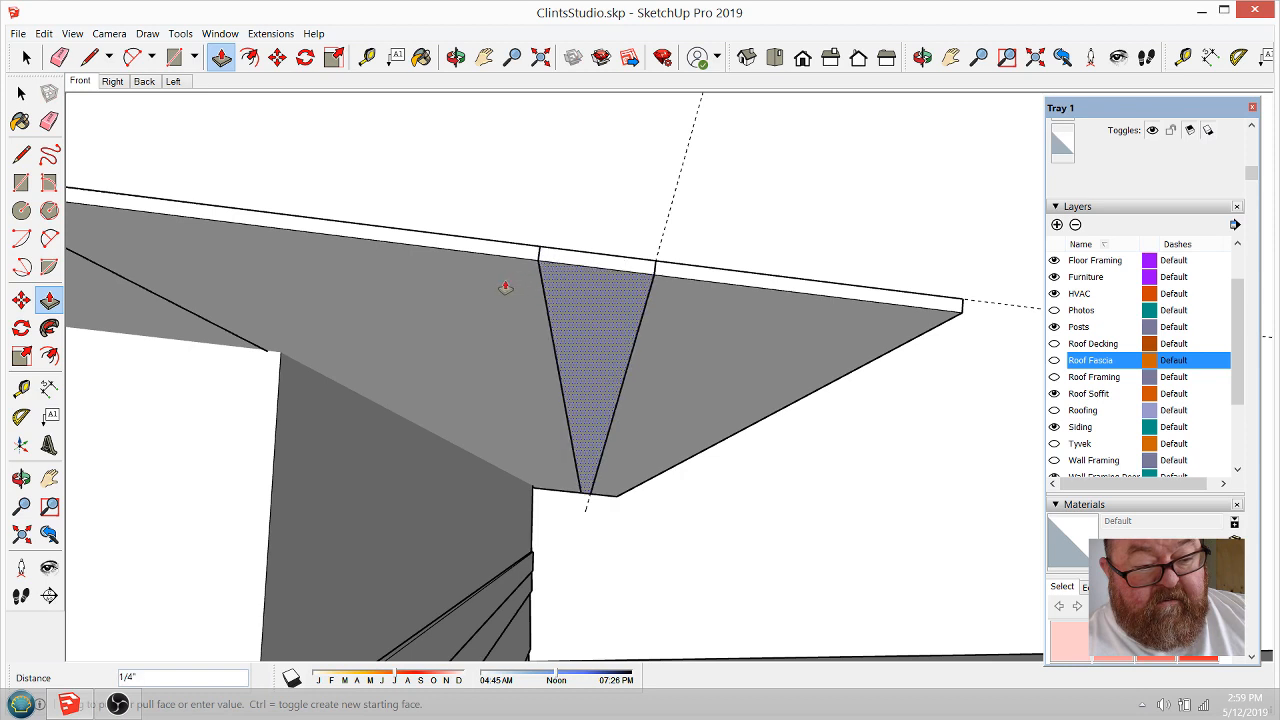
left_click(506, 288)
left_click(553, 289)
left_click(555, 297)
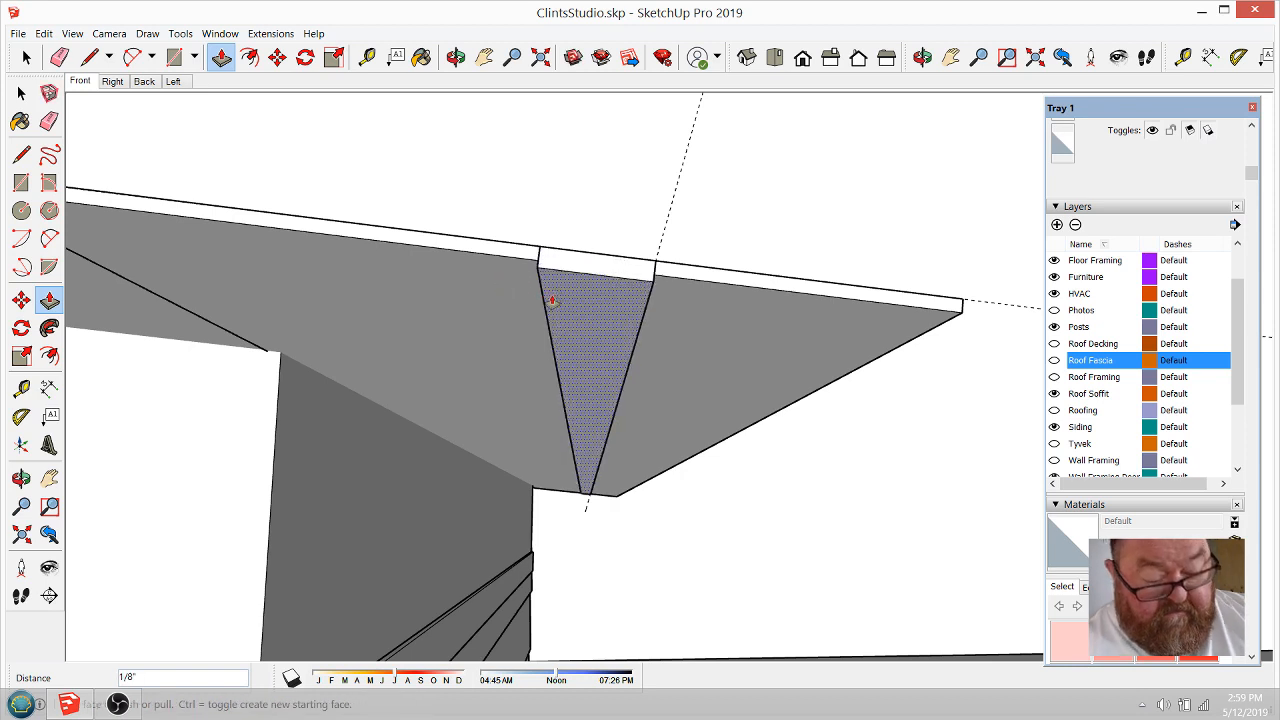
type("1/8\"")
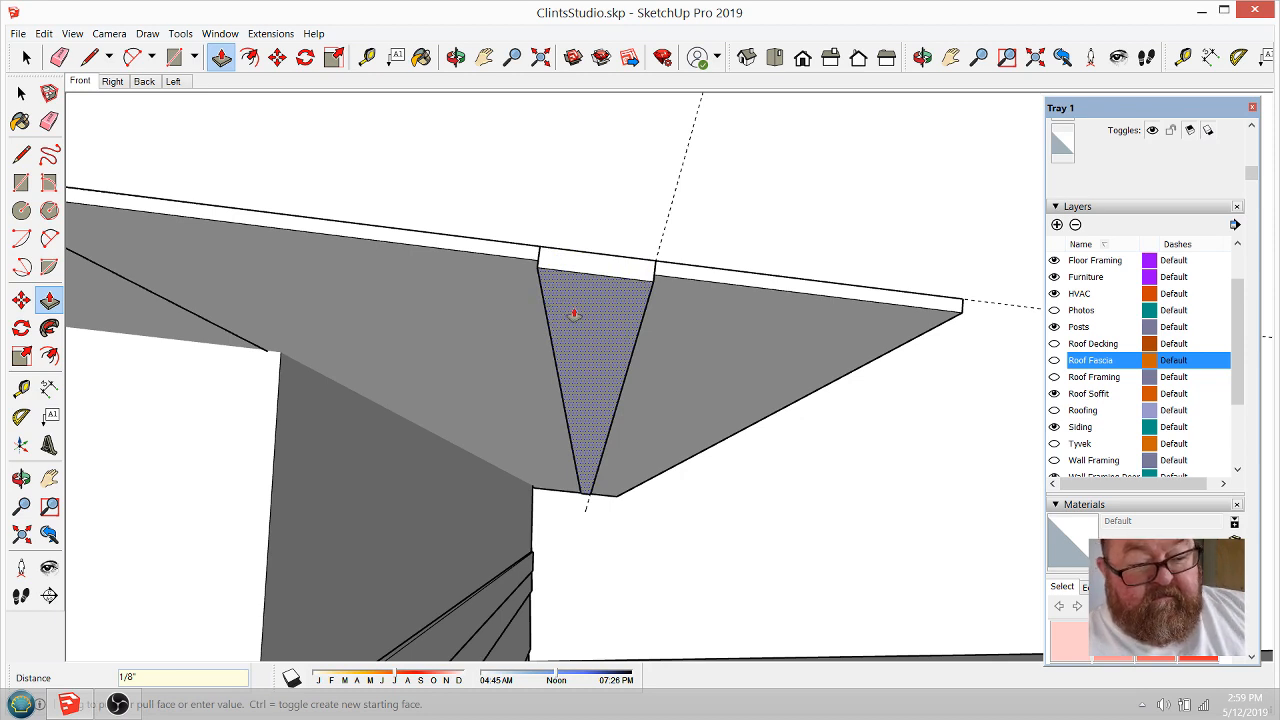
Step: Reverse the underside face of the vent strip
key("space")
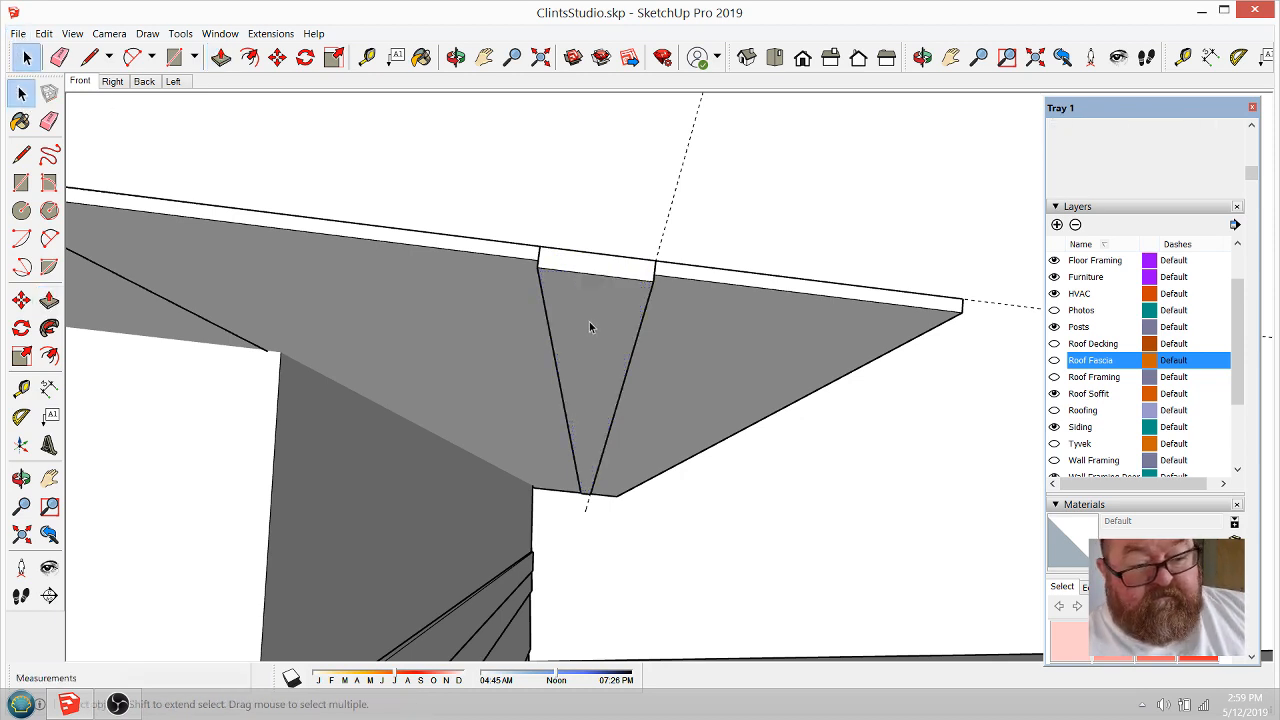
right_click(594, 322)
left_click(650, 464)
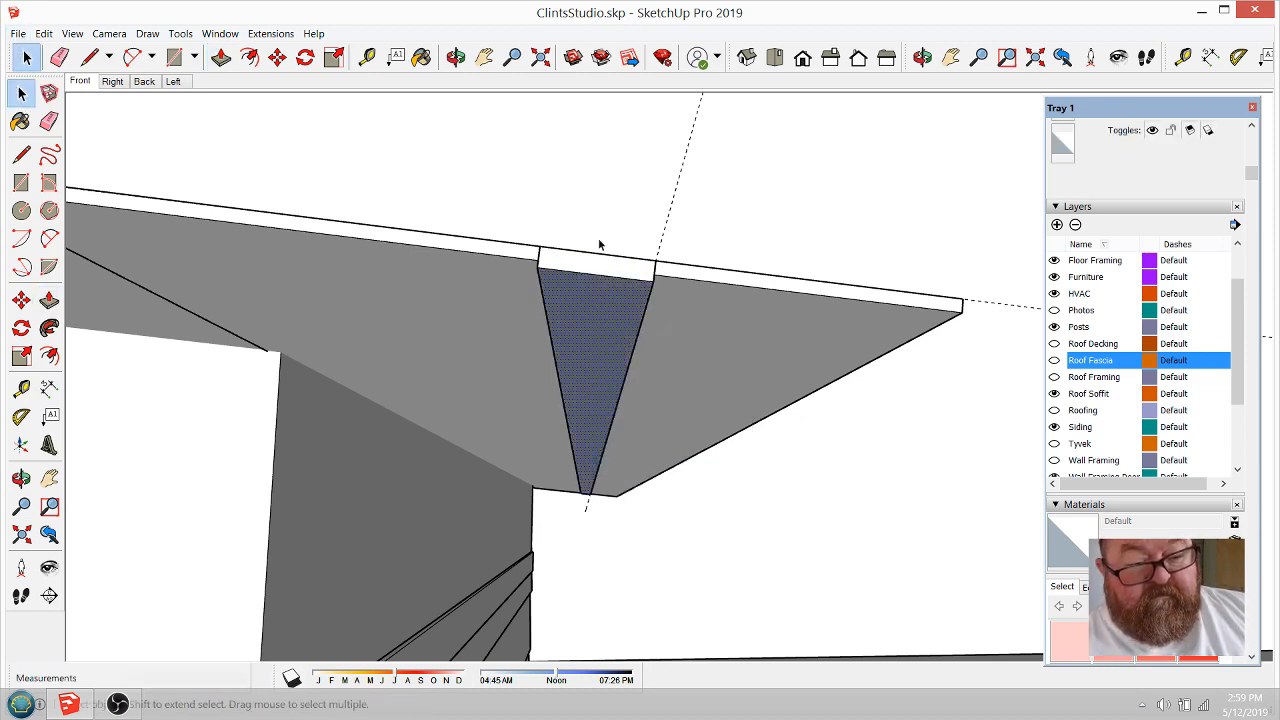
Step: Erase the two construction guides running past the ends of the soffit strips
left_click(59, 57)
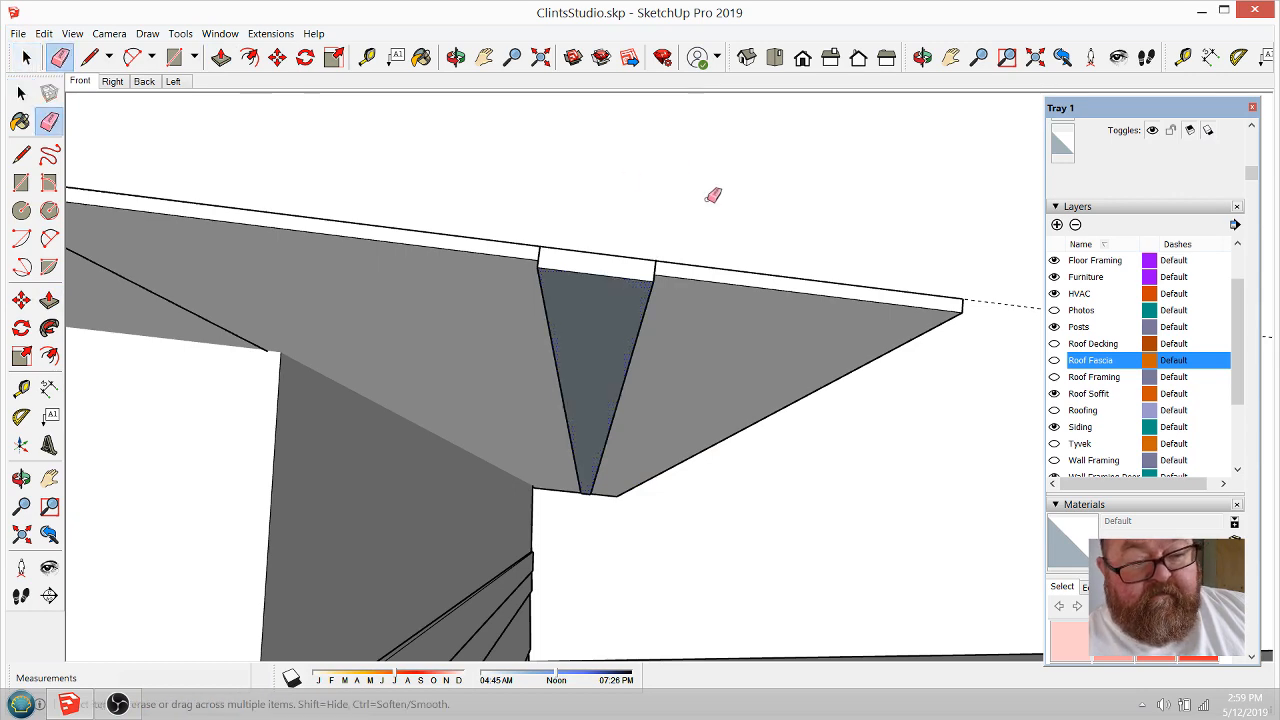
left_click(455, 57)
mouse_move(540, 385)
left_mouse_down()
mouse_move(526, 360)
mouse_move(309, 212)
mouse_move(589, 340)
mouse_move(651, 451)
mouse_move(522, 394)
mouse_move(97, 134)
left_mouse_up()
left_click(59, 57)
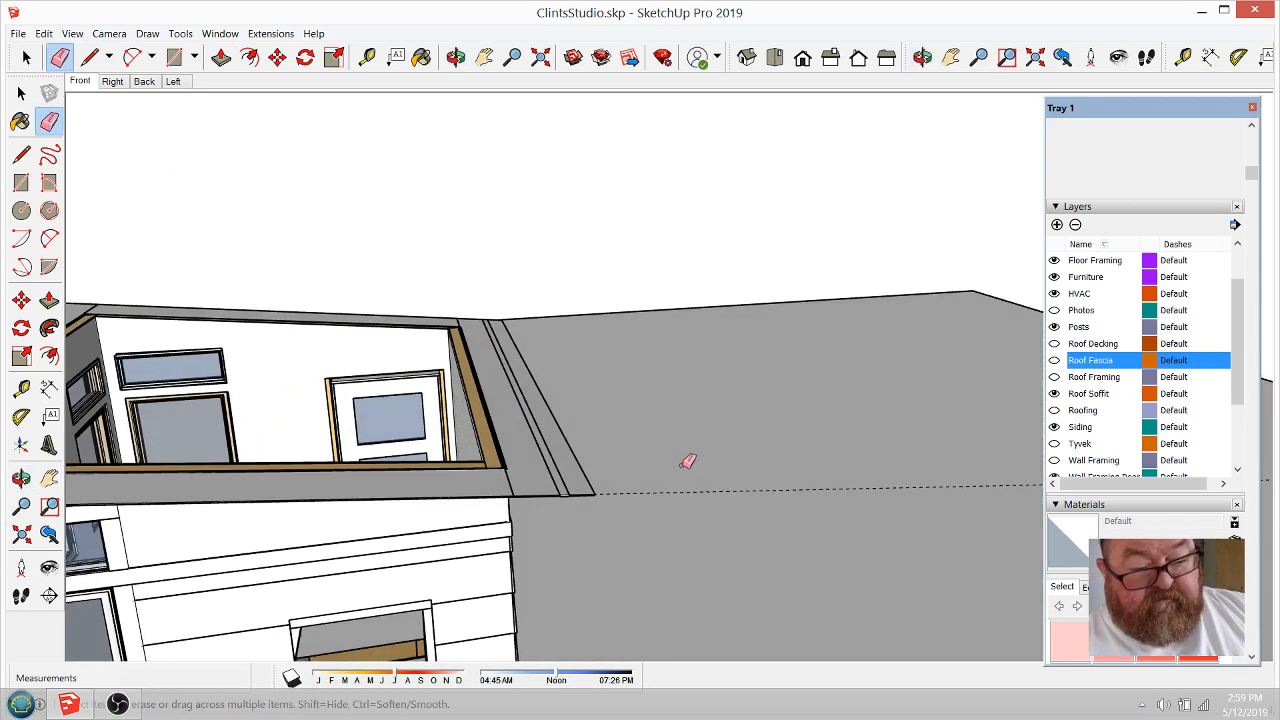
scroll(540, 462, "up", 1)
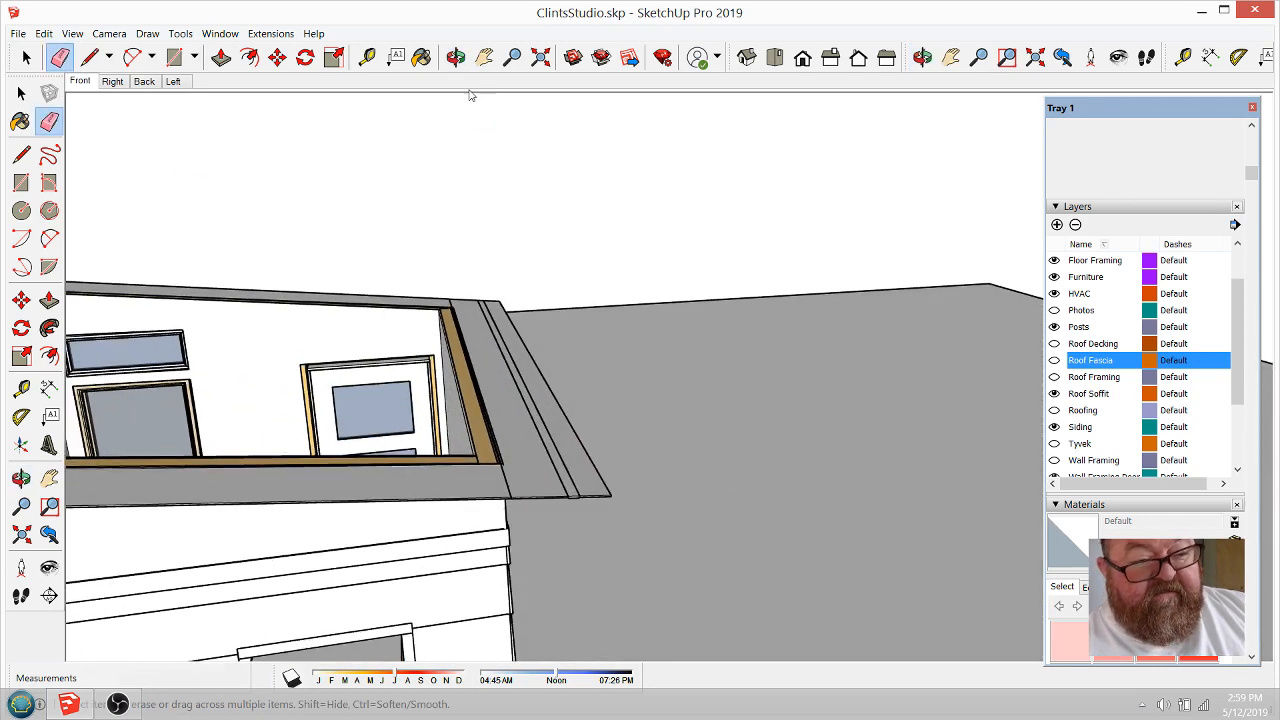
Step: Make the Roof Decking, Roof Fascia, Roof Framing and Roofing layers visible
left_click(455, 57)
scroll(569, 498, "up", 4)
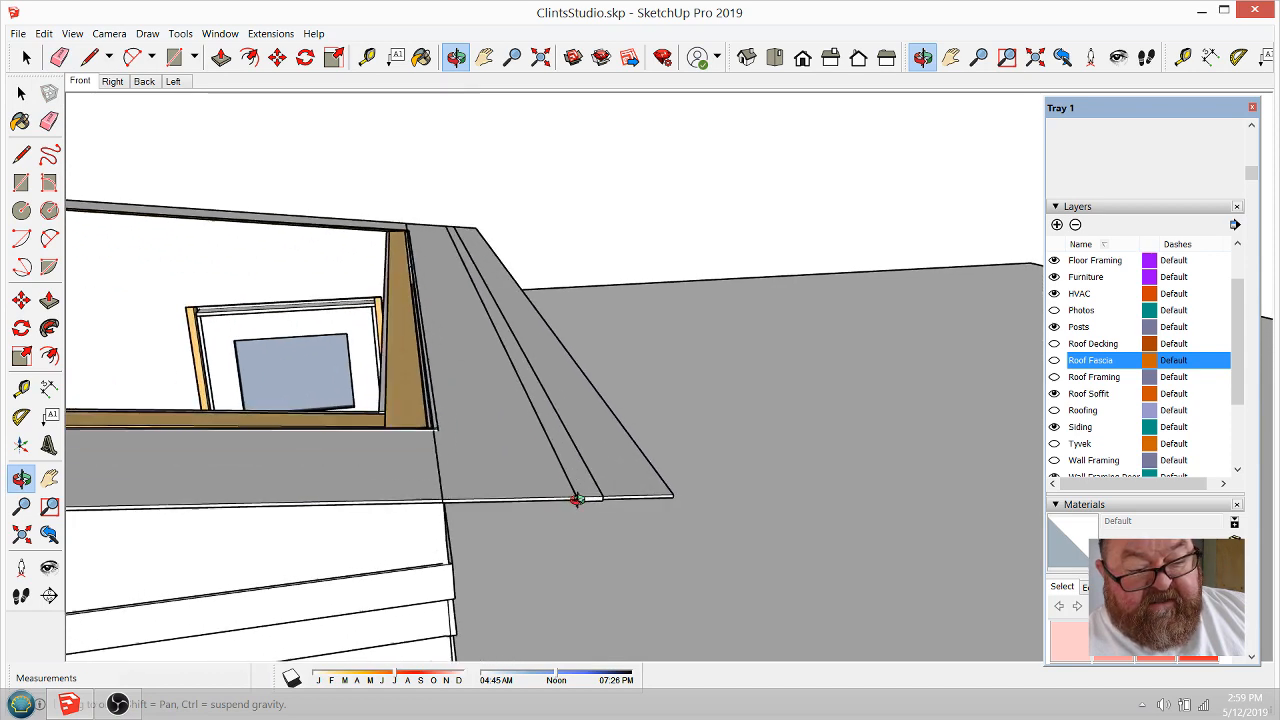
scroll(578, 497, "up", 5)
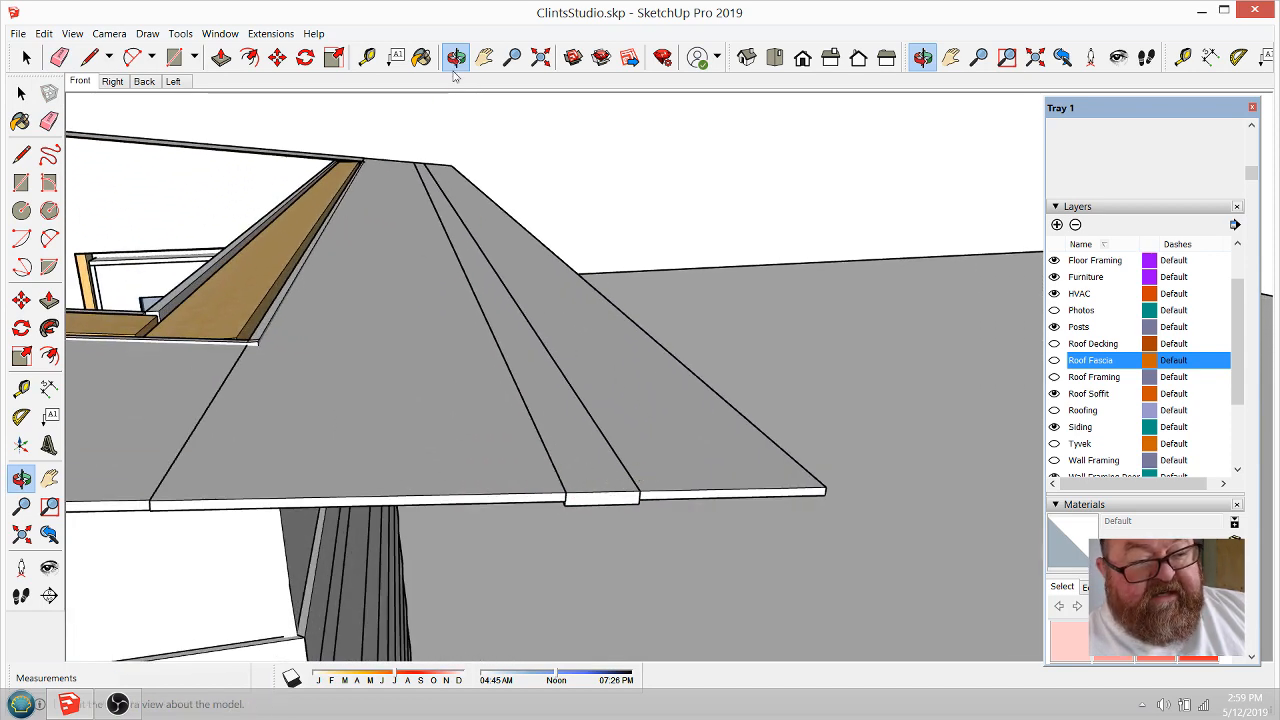
left_click_drag(500, 395, 463, 220)
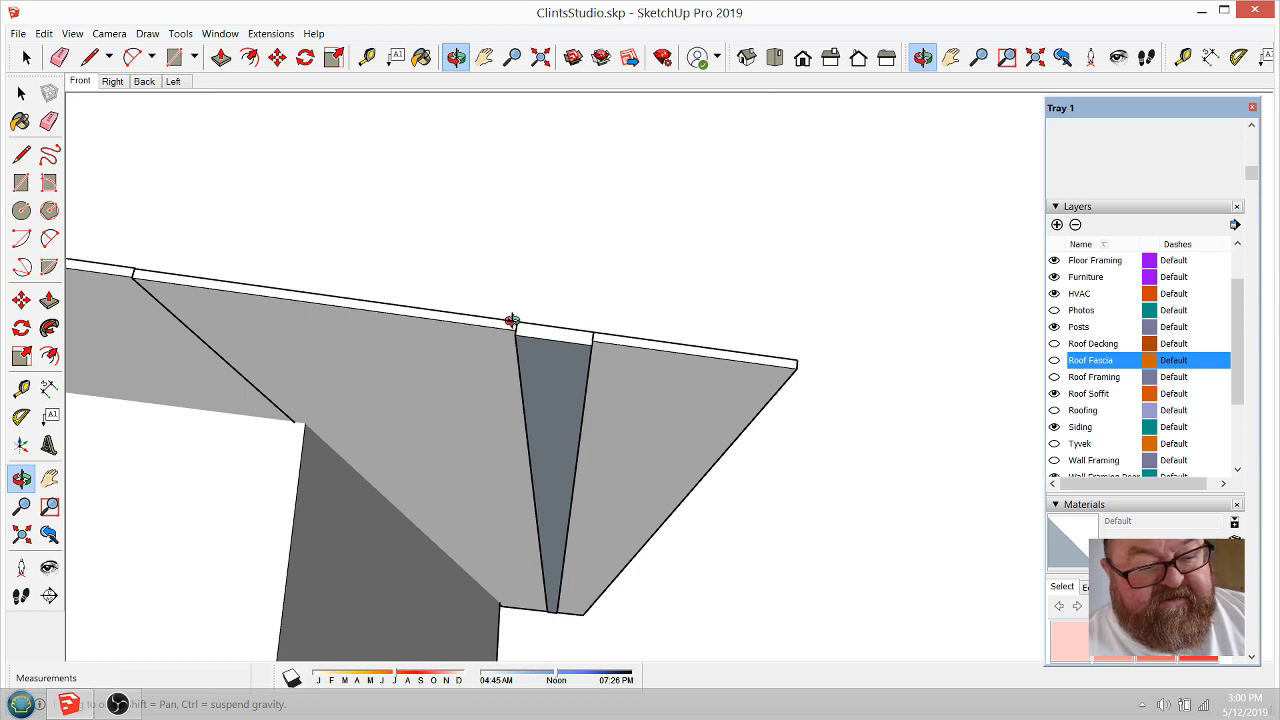
left_click_drag(511, 384, 507, 341)
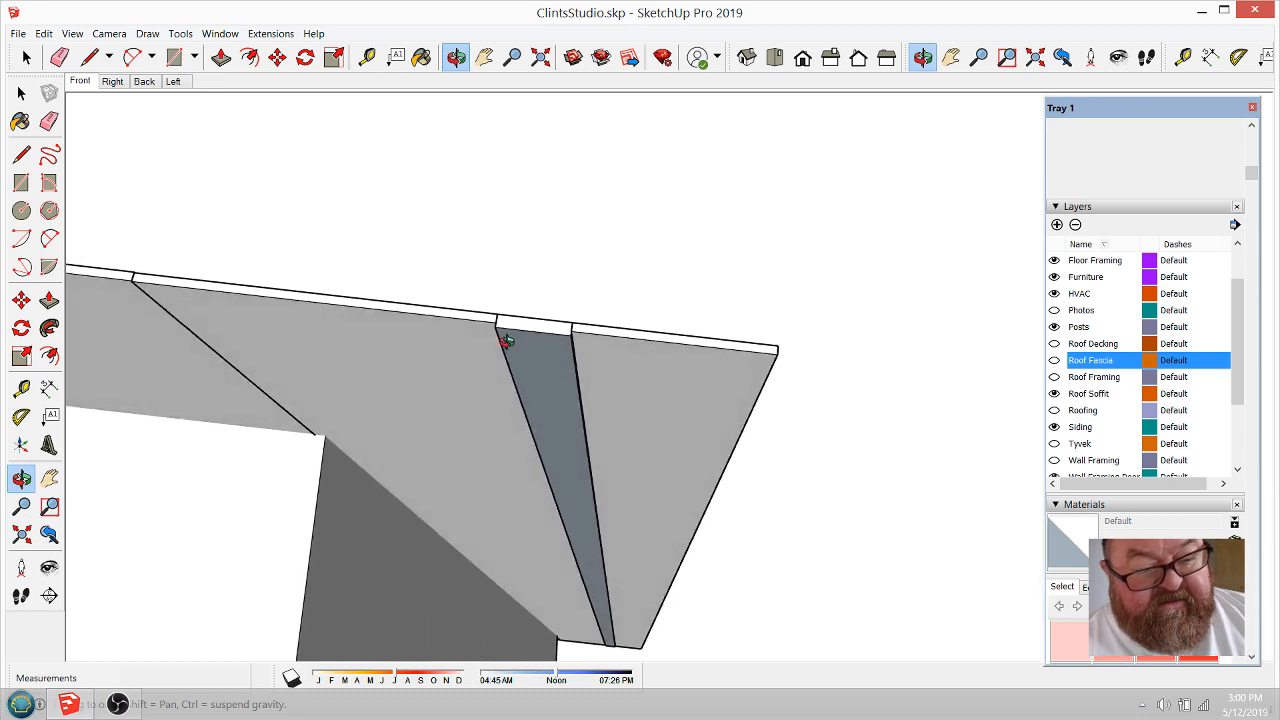
left_click_drag(617, 343, 682, 409)
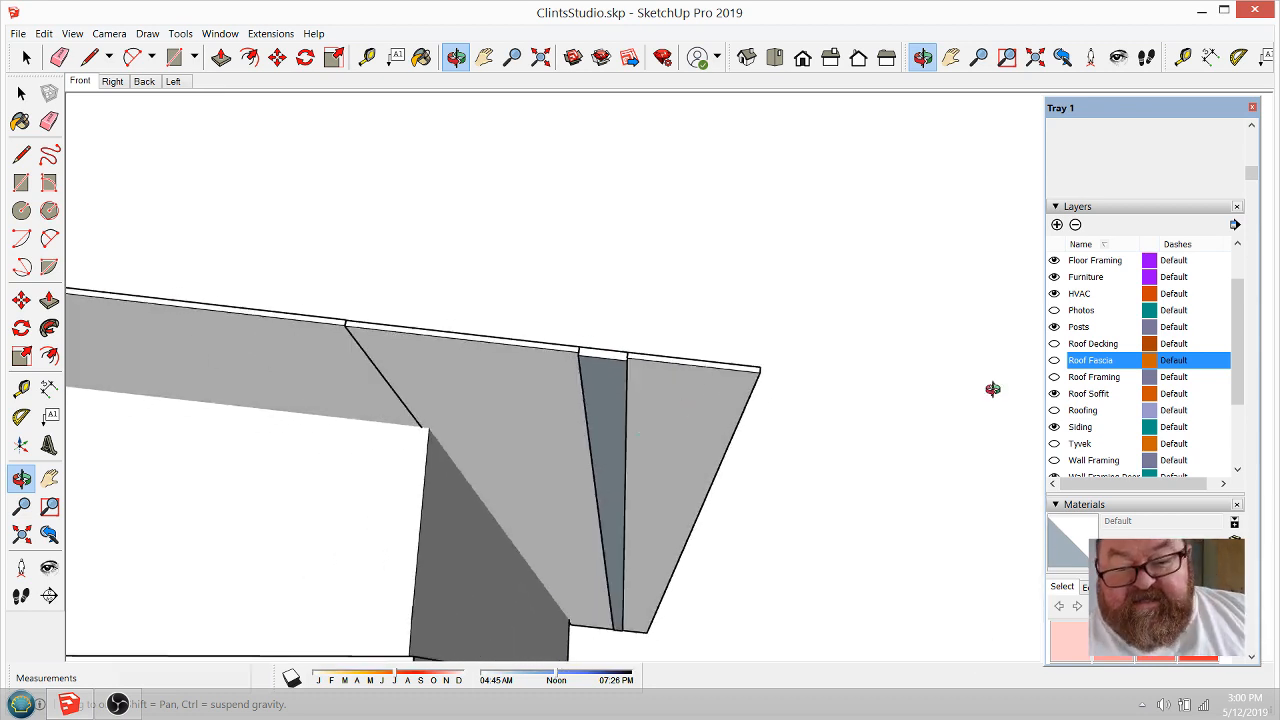
left_click(1054, 343)
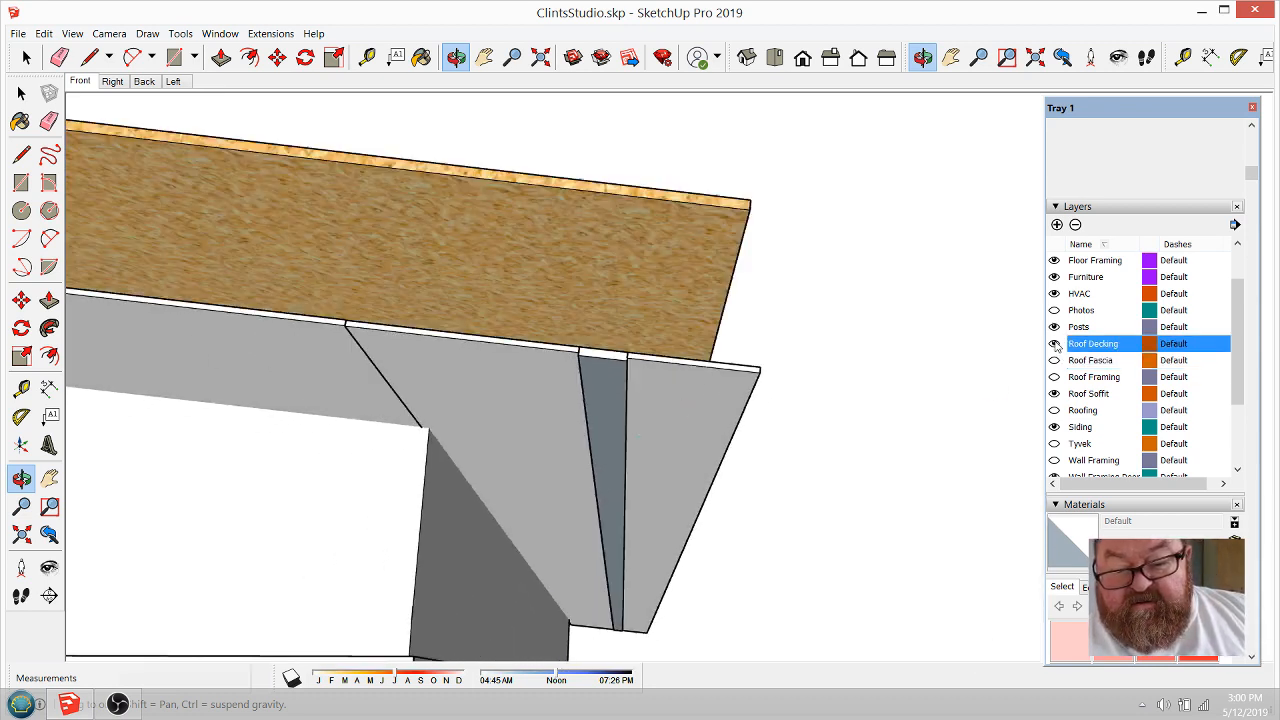
left_click(1054, 360)
left_click(1054, 377)
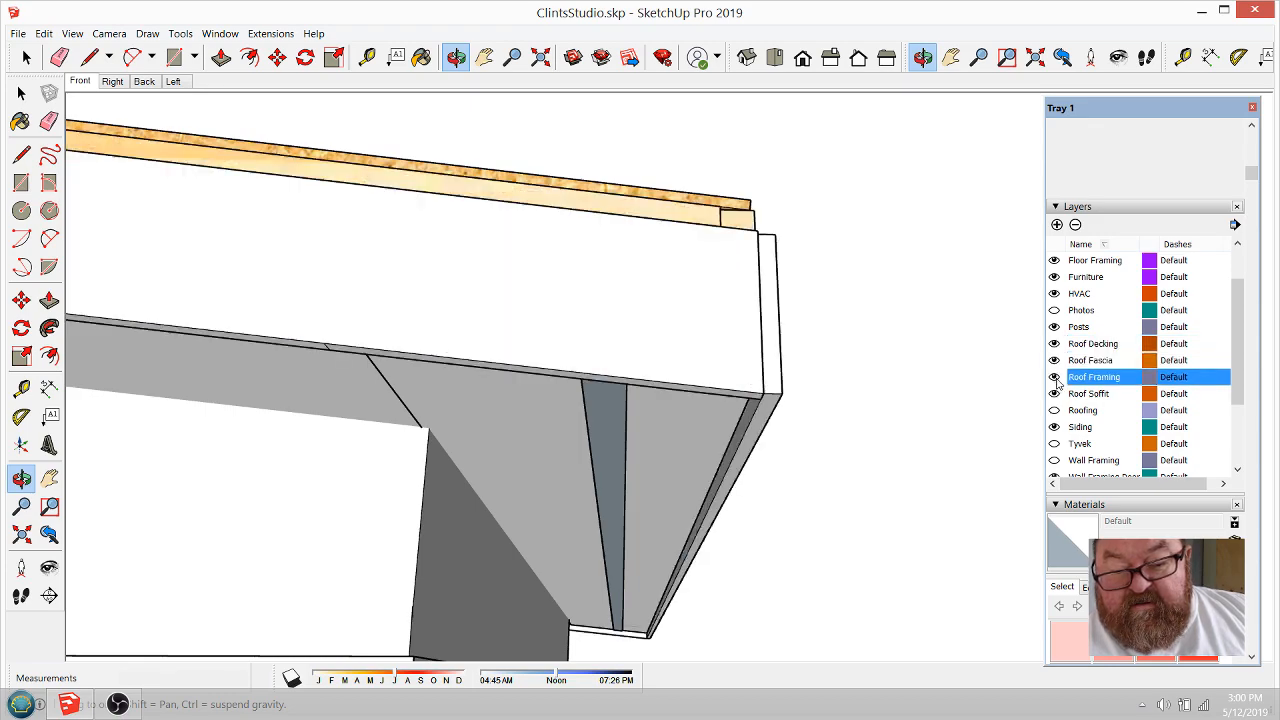
left_click(1054, 410)
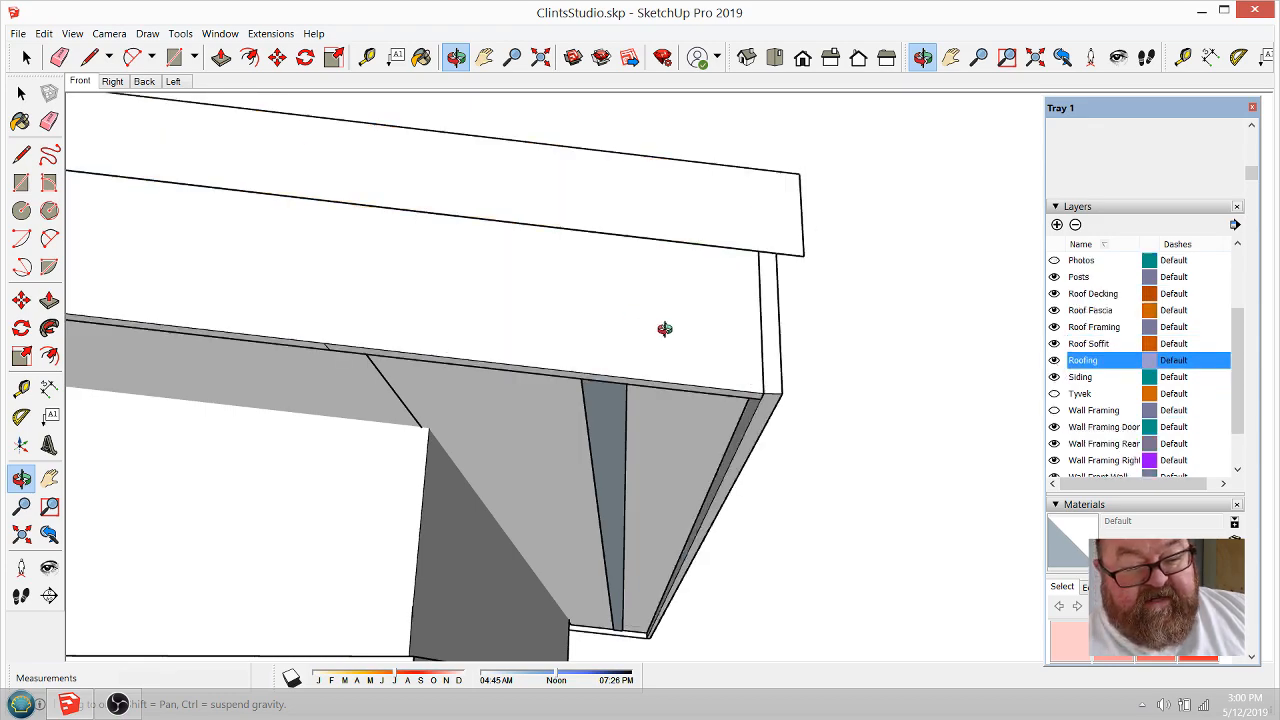
Step: Examine the whole studio from outside, including the roof overhangs and the vent strips beneath them
left_click_drag(680, 366, 640, 310)
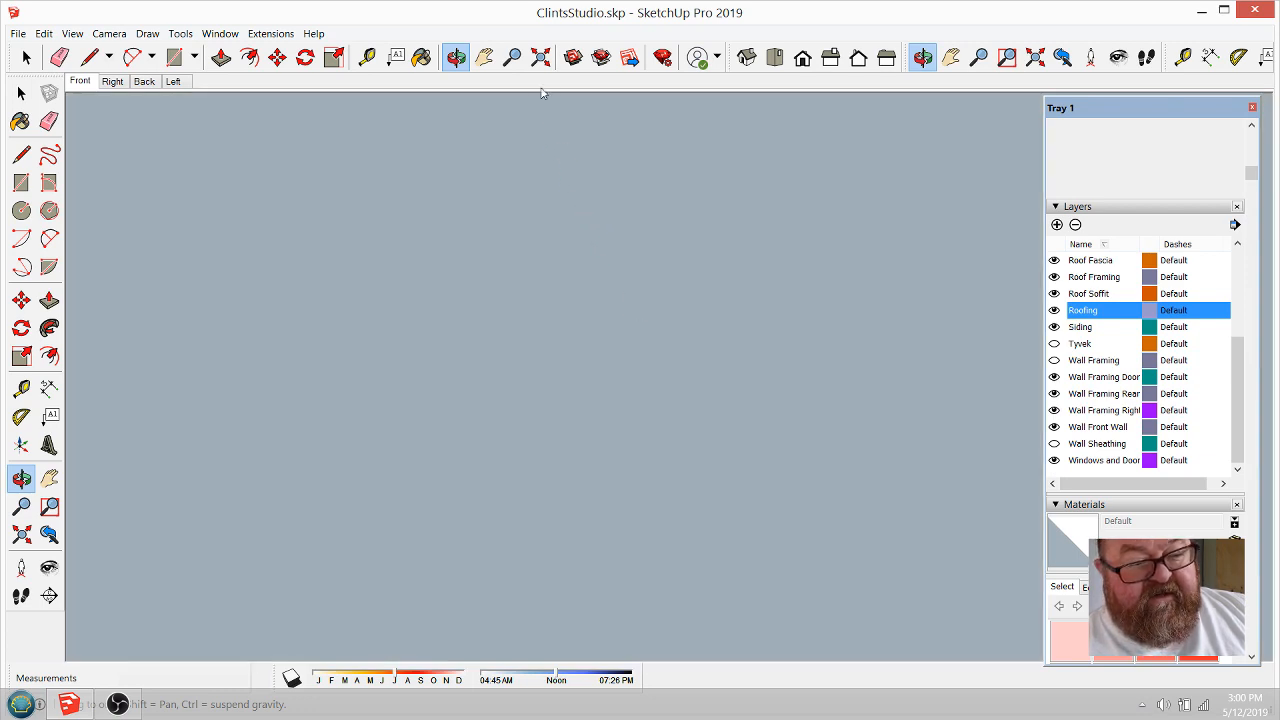
left_click(540, 57)
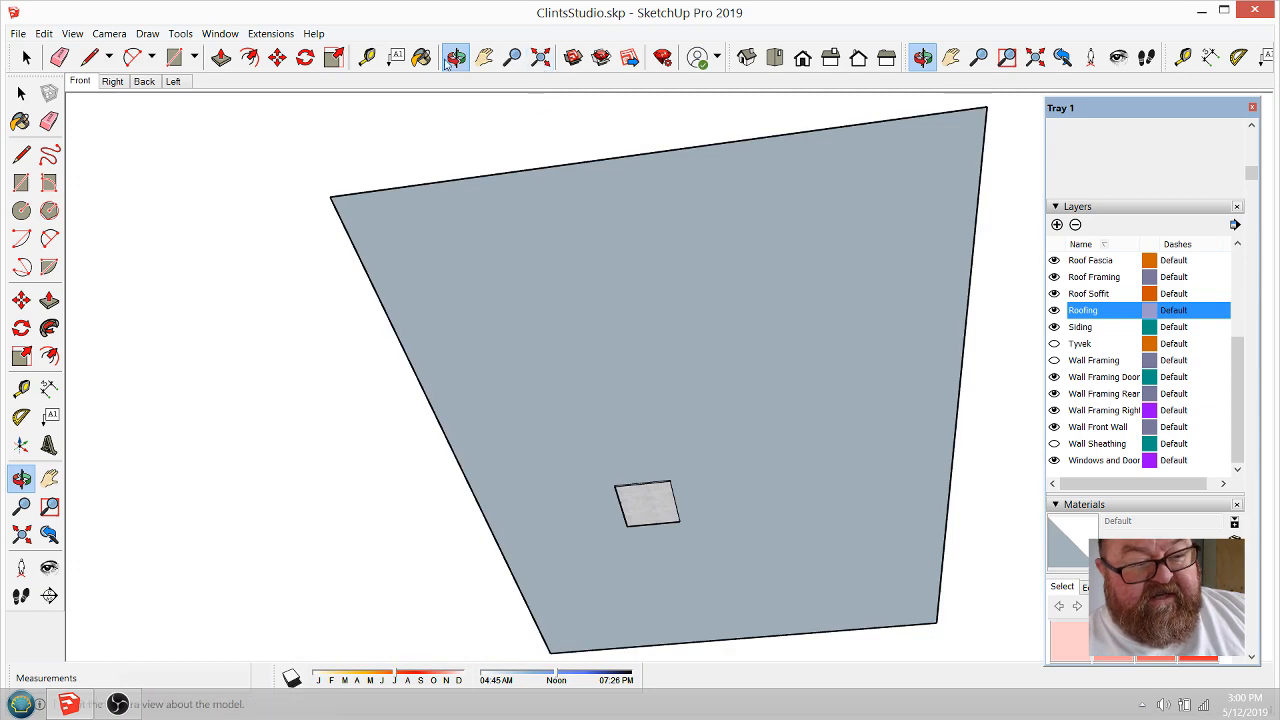
left_click_drag(470, 92, 602, 451)
scroll(603, 453, "up", 3)
scroll(734, 511, "up", 4)
scroll(621, 404, "up", 3)
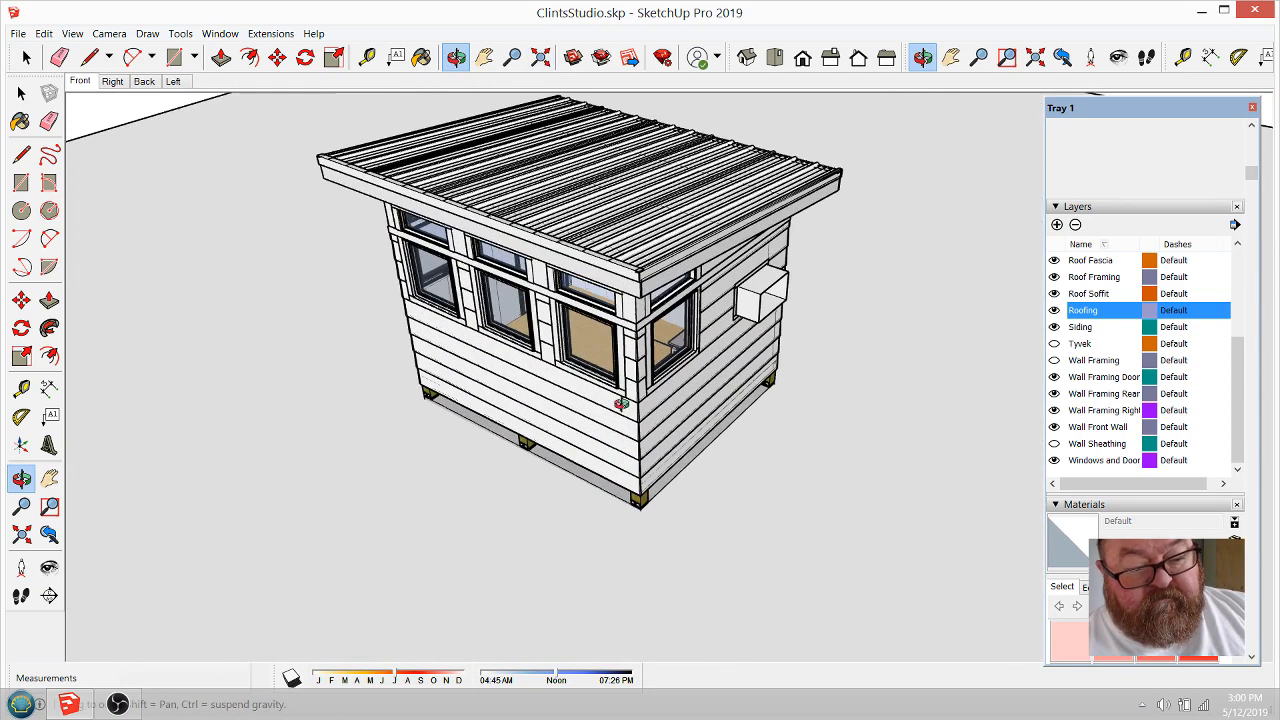
scroll(630, 268, "up", 1)
scroll(622, 231, "up", 2)
left_click_drag(695, 494, 772, 183)
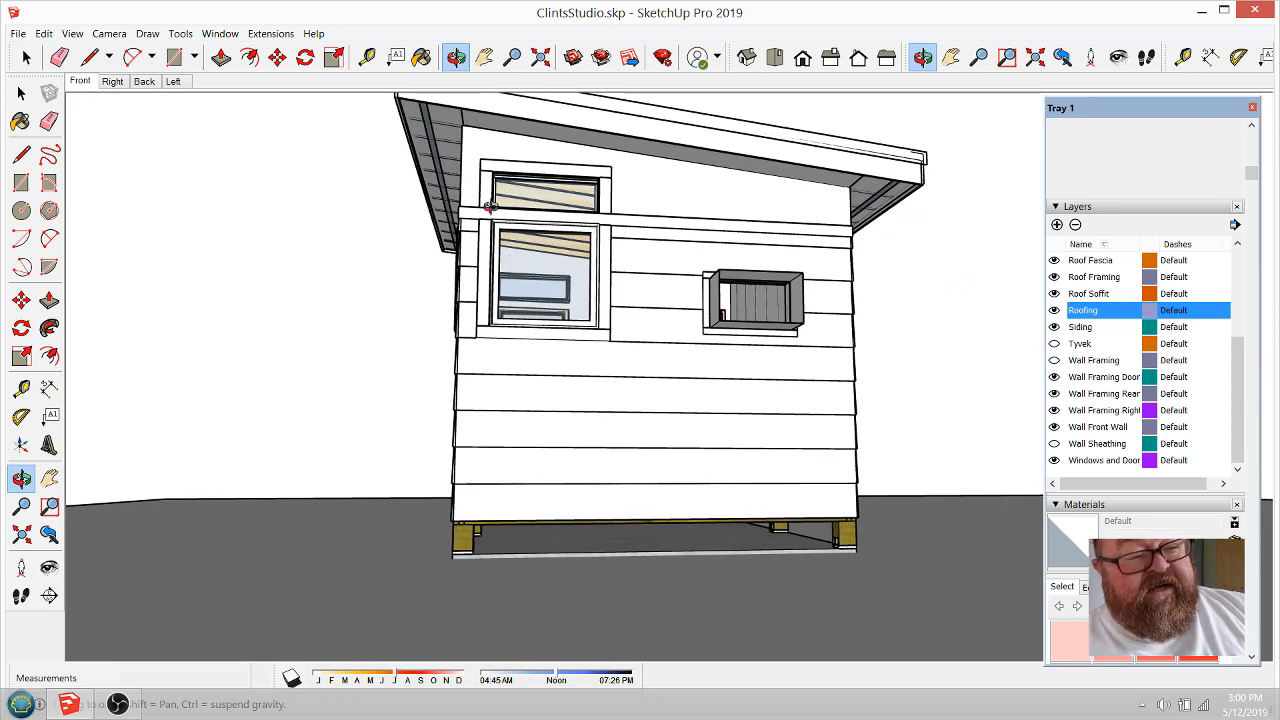
scroll(670, 333, "down", 1)
left_click_drag(686, 209, 802, 378)
Step: Inspect the roof corner above the windows, where the metal roofing meets the edge trim and fascia
scroll(508, 268, "up", 5)
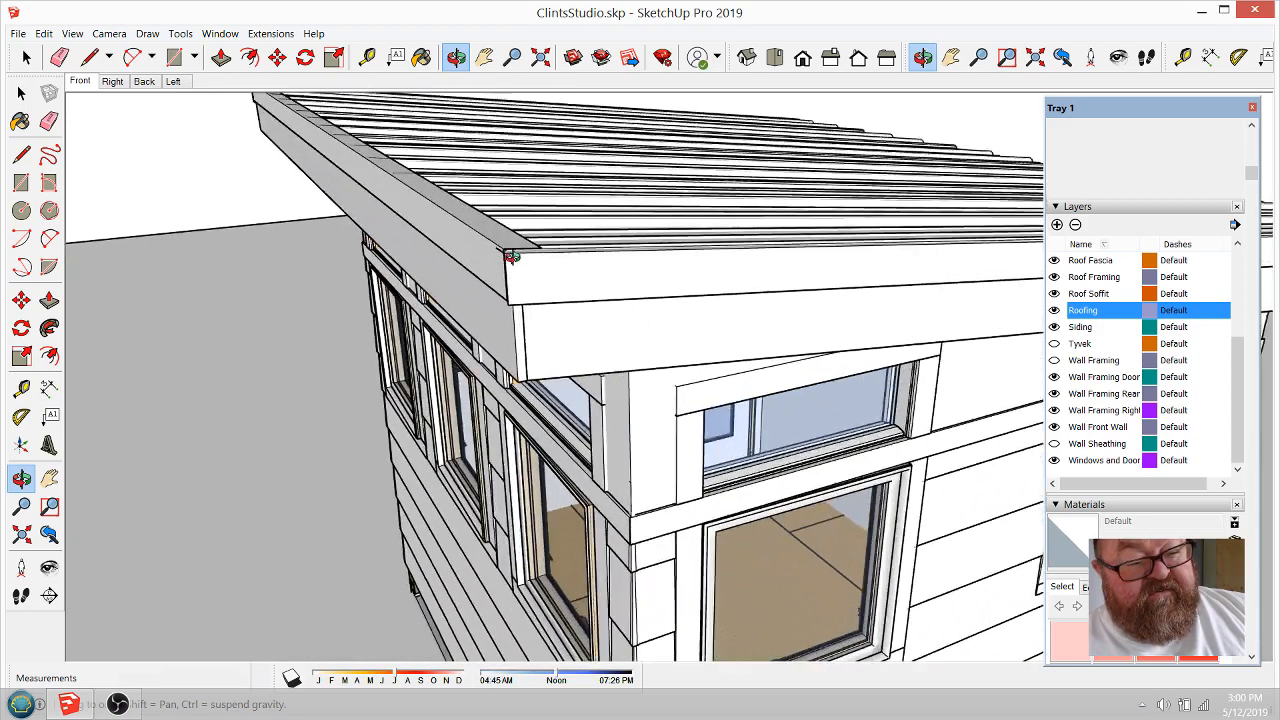
left_click_drag(503, 266, 485, 330, "shift")
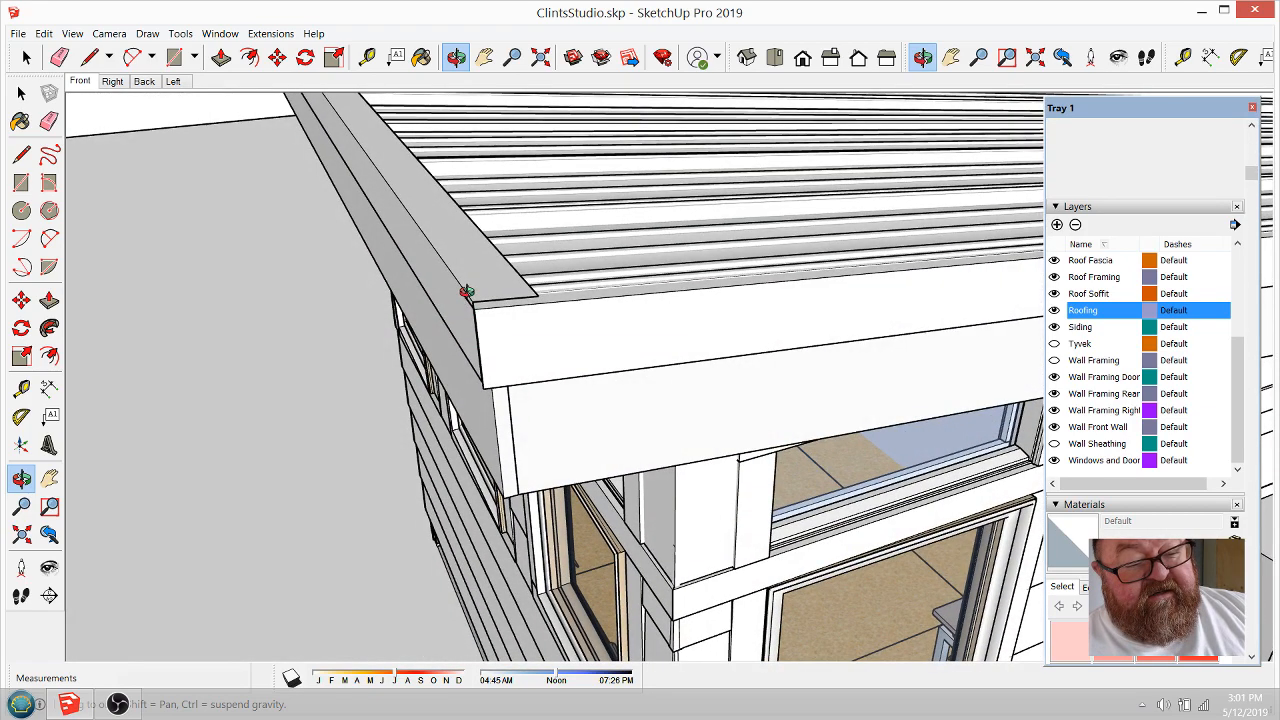
left_click_drag(535, 291, 504, 229)
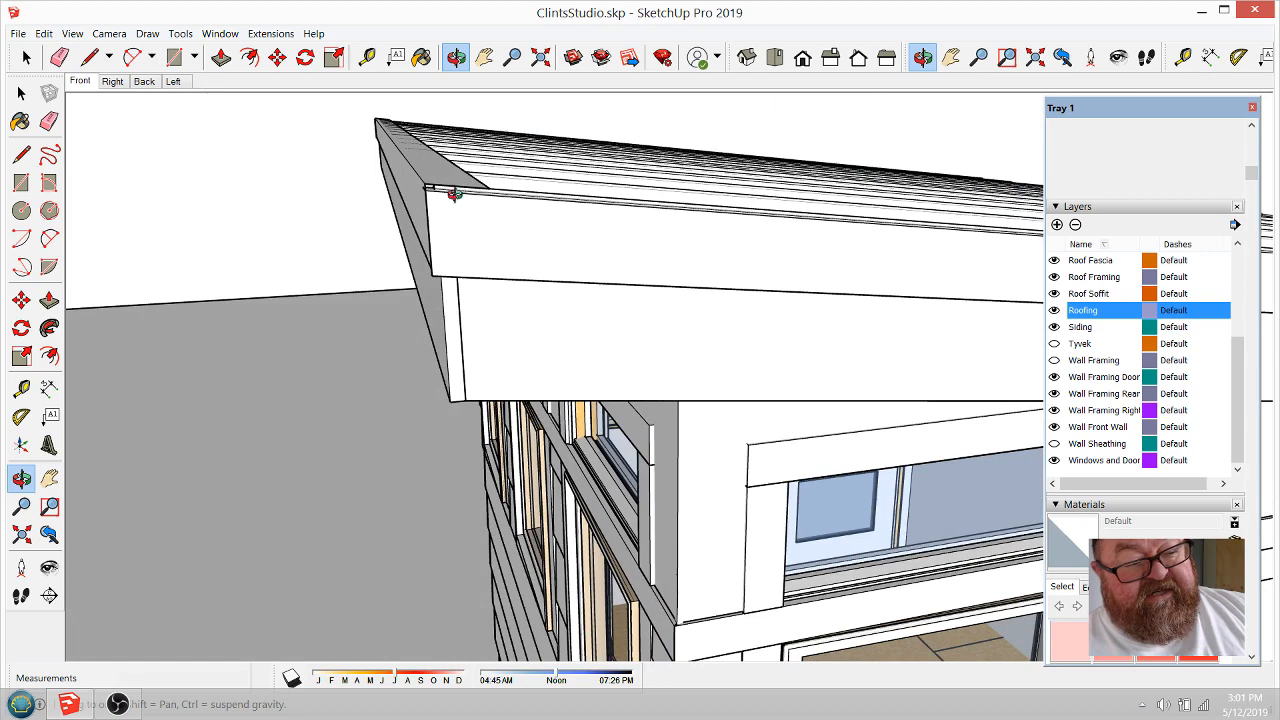
scroll(454, 194, "up", 6)
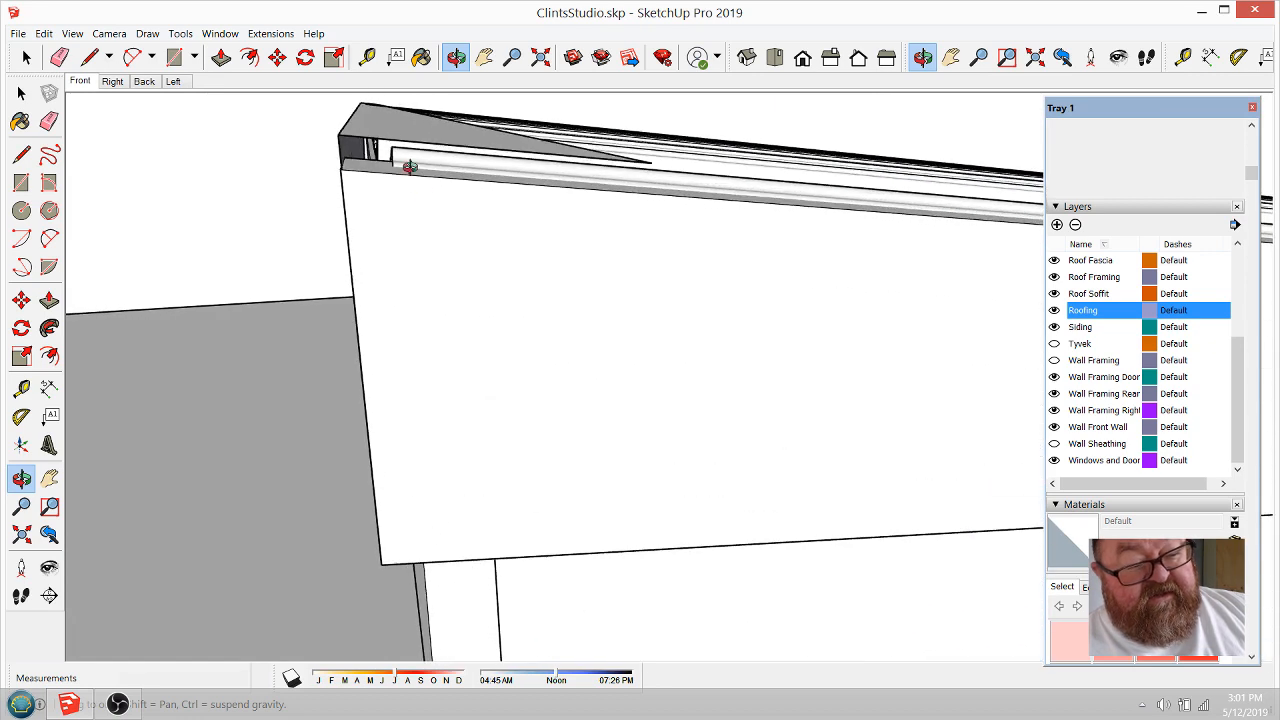
scroll(405, 290, "down", 4)
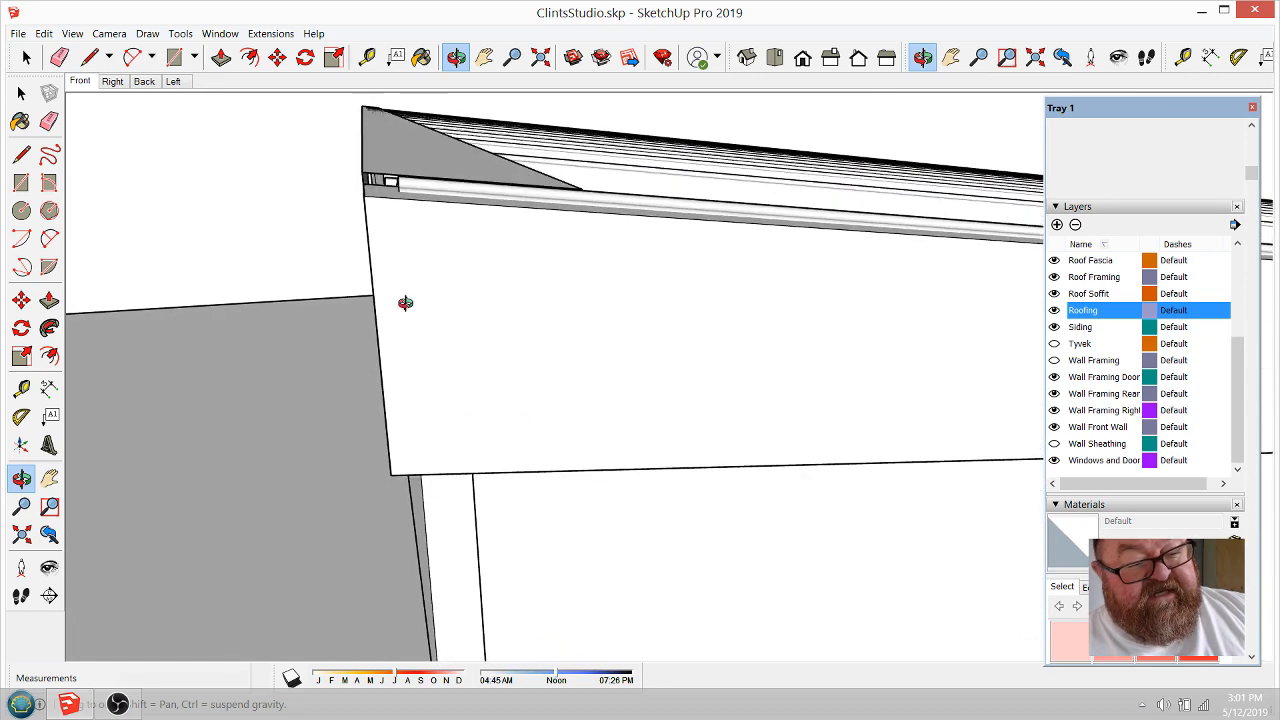
Step: Examine the roof corner from below and above, checking the edge trim, fascia, vented soffit and metal roofing
scroll(450, 310, "down", 2)
left_click_drag(453, 314, 458, 278)
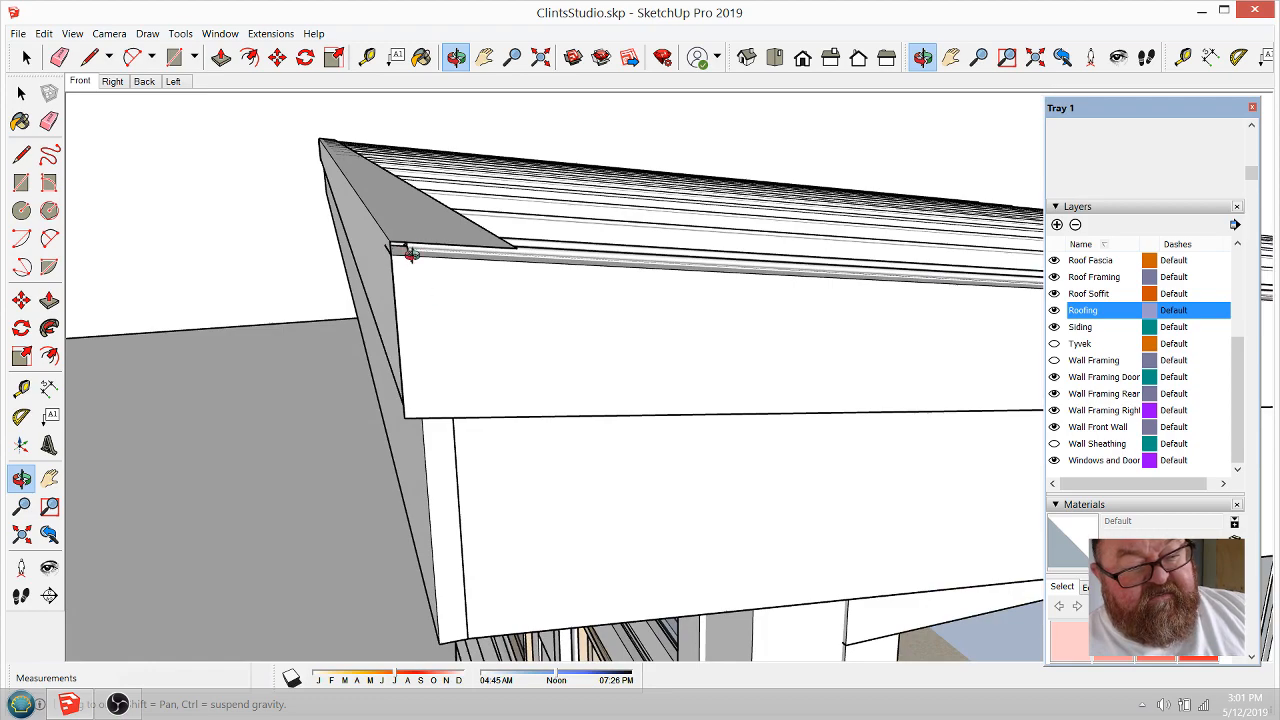
left_click_drag(403, 241, 365, 228)
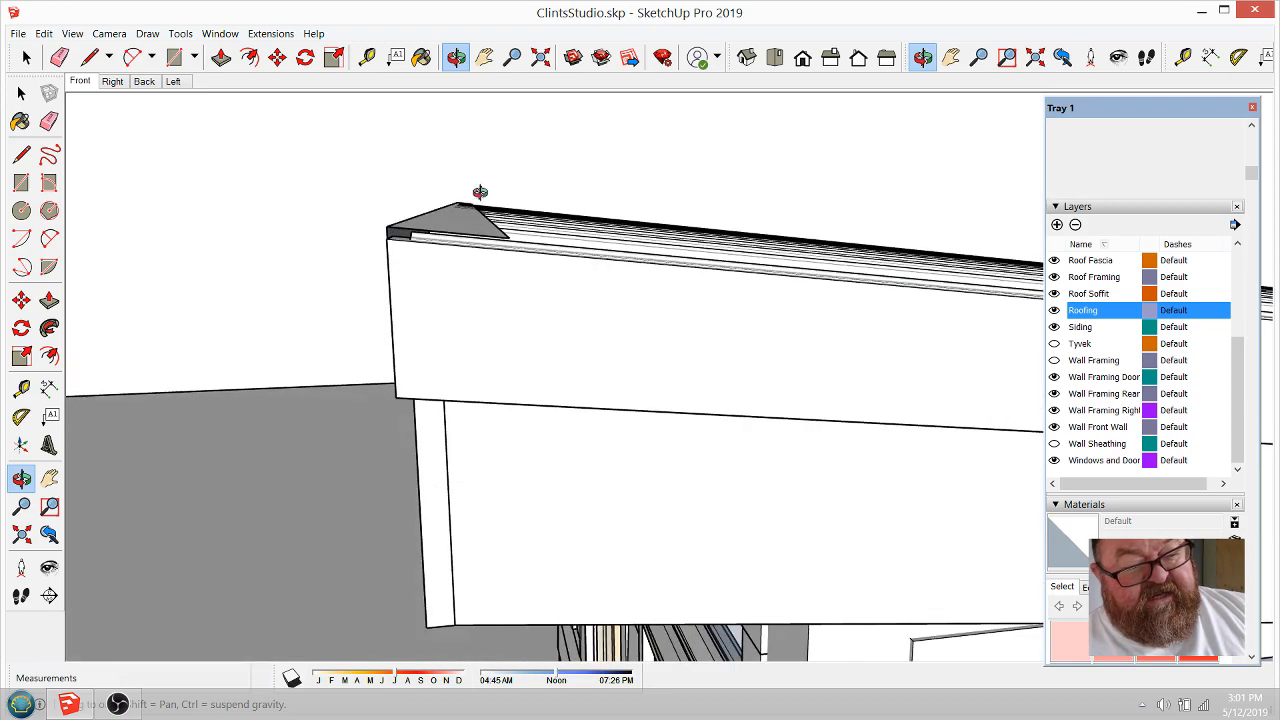
left_click_drag(502, 240, 443, 123)
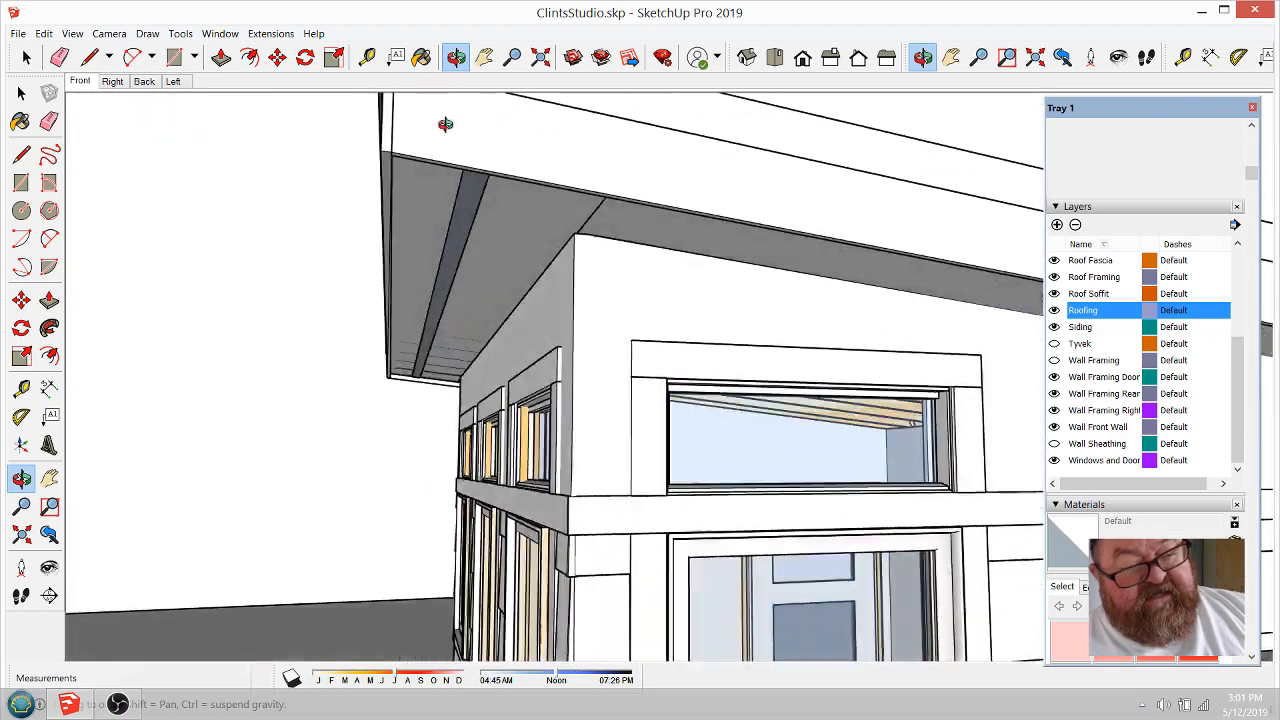
left_click_drag(541, 238, 618, 362)
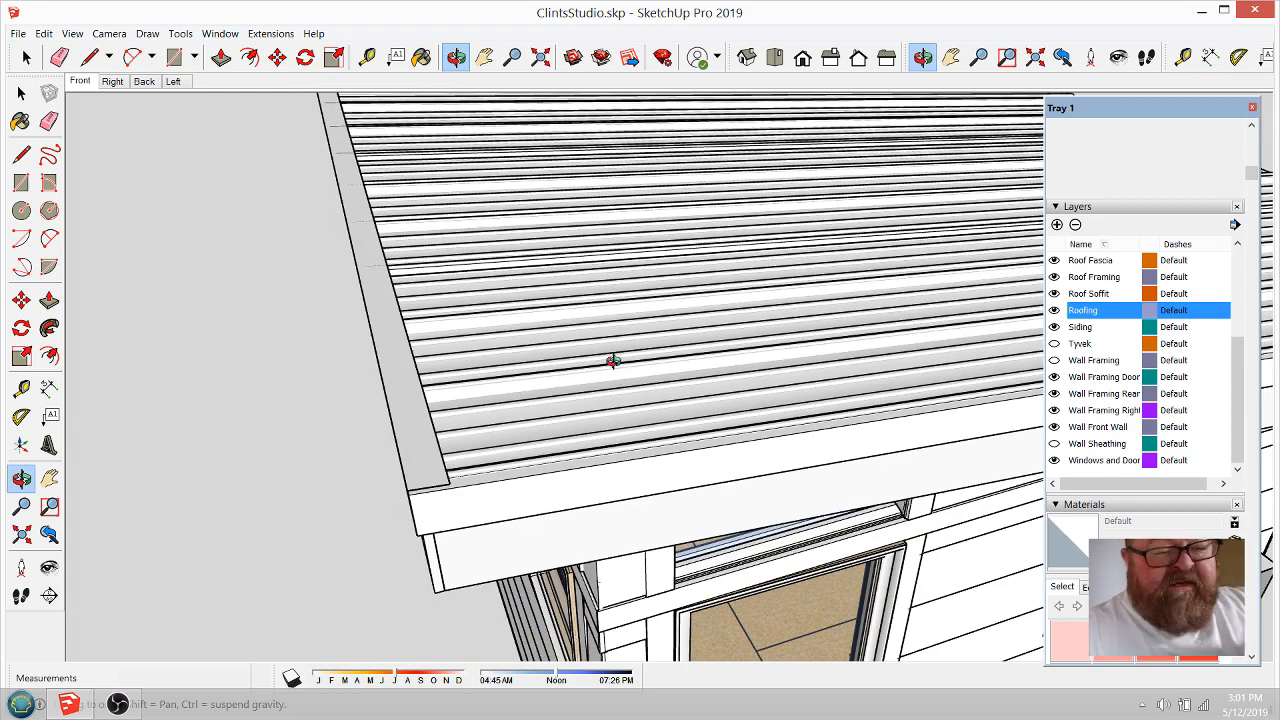
left_click_drag(561, 362, 483, 402)
middle_click_drag(622, 459, 485, 254)
left_click_drag(485, 254, 485, 394)
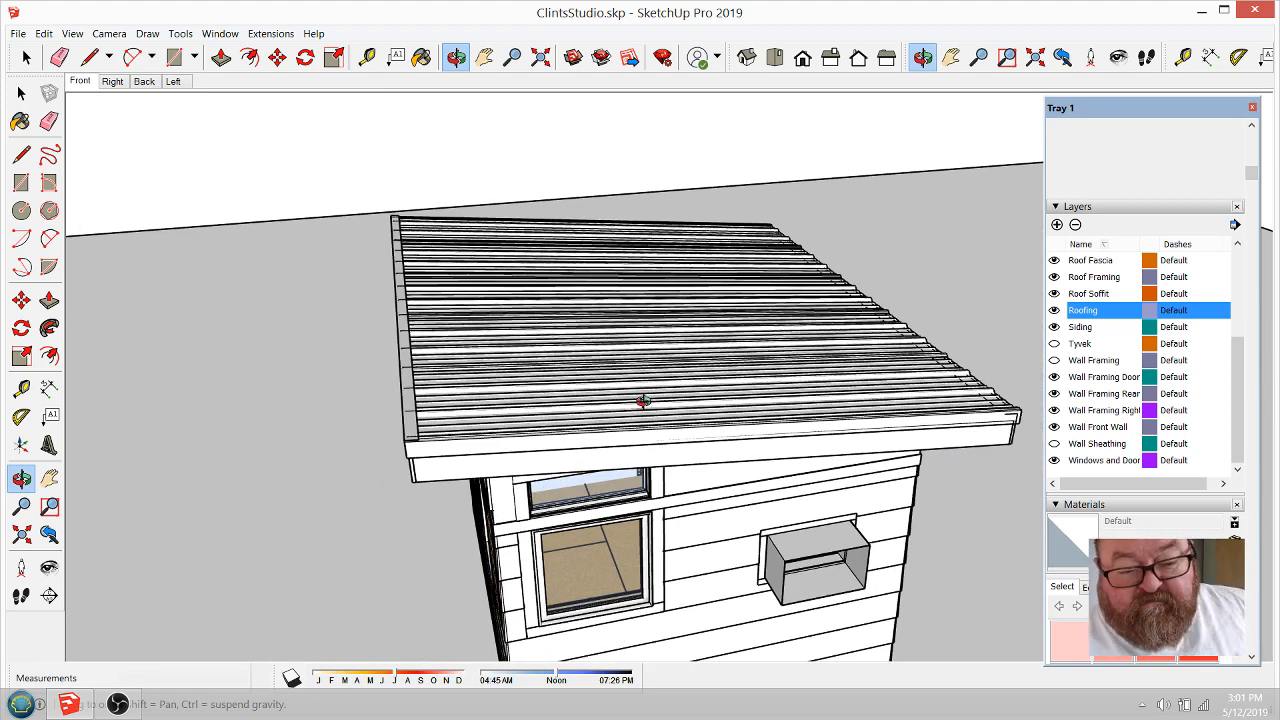
left_click_drag(619, 420, 651, 276)
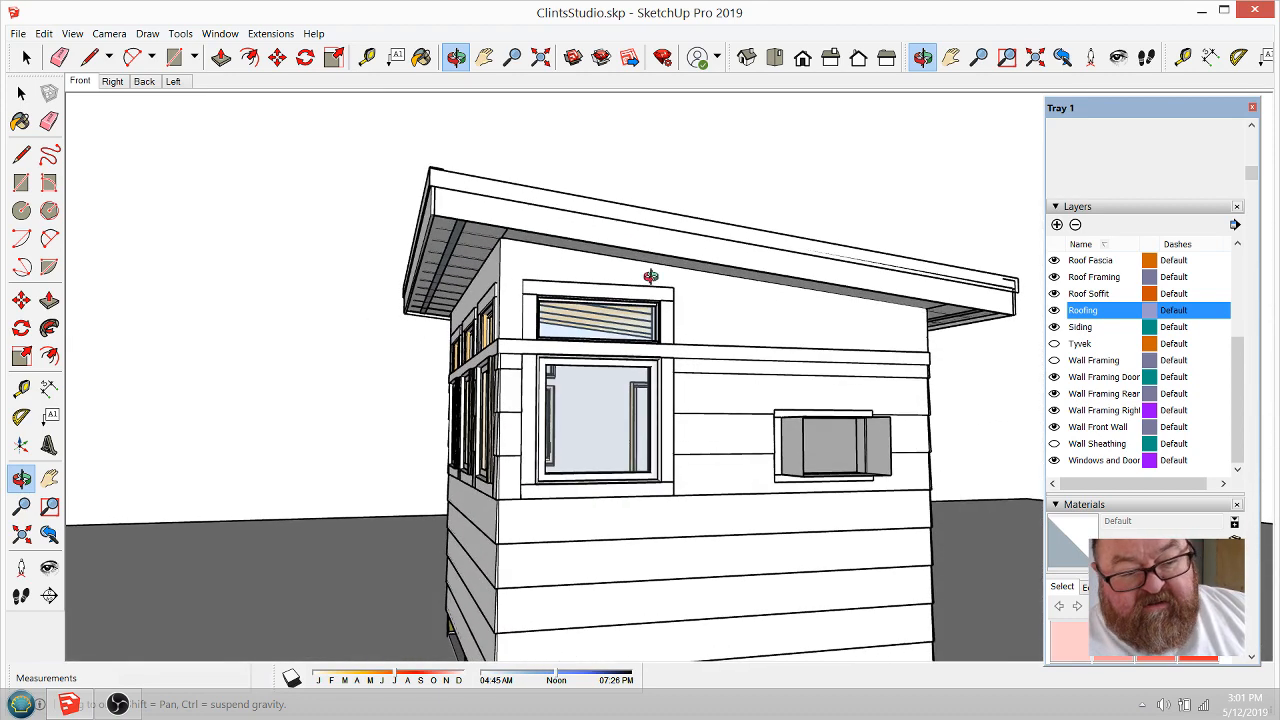
Step: Hide the Wall Framing Door, Rear and Right, Wall Front Wall, Windows and Doors, and Siding layers
scroll(1098, 340, "up", 1)
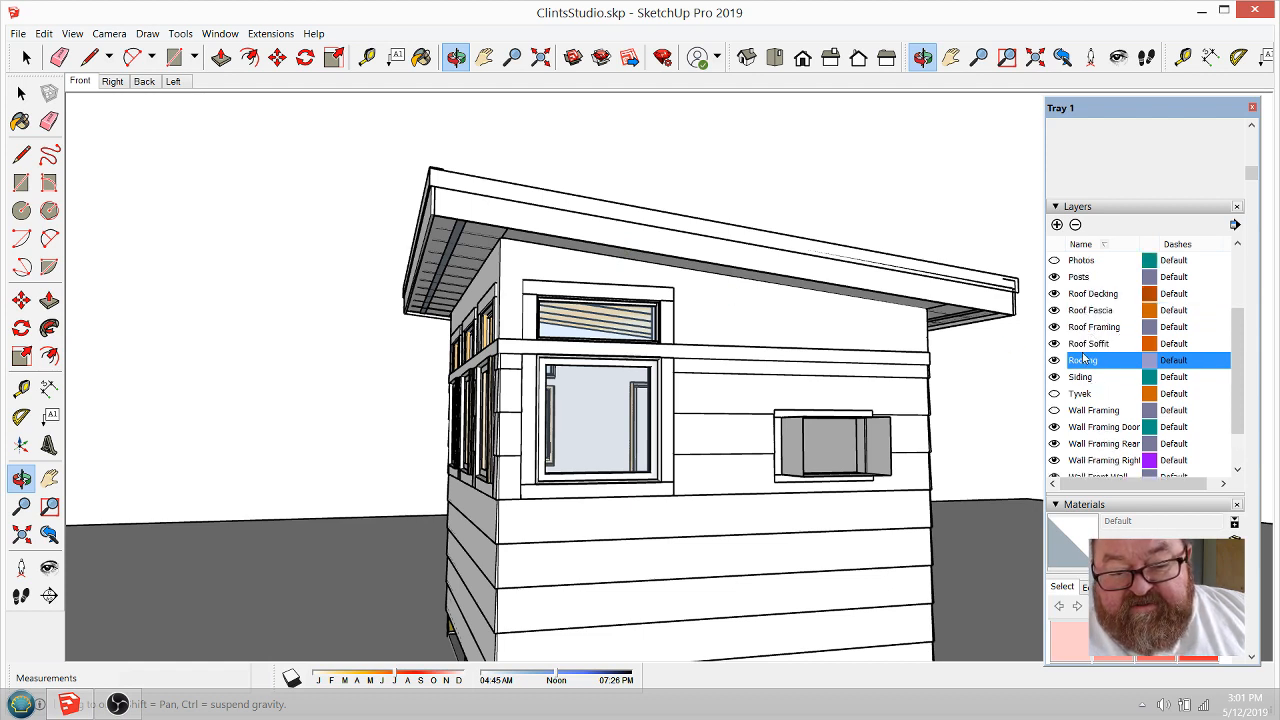
scroll(1084, 357, "down", 2)
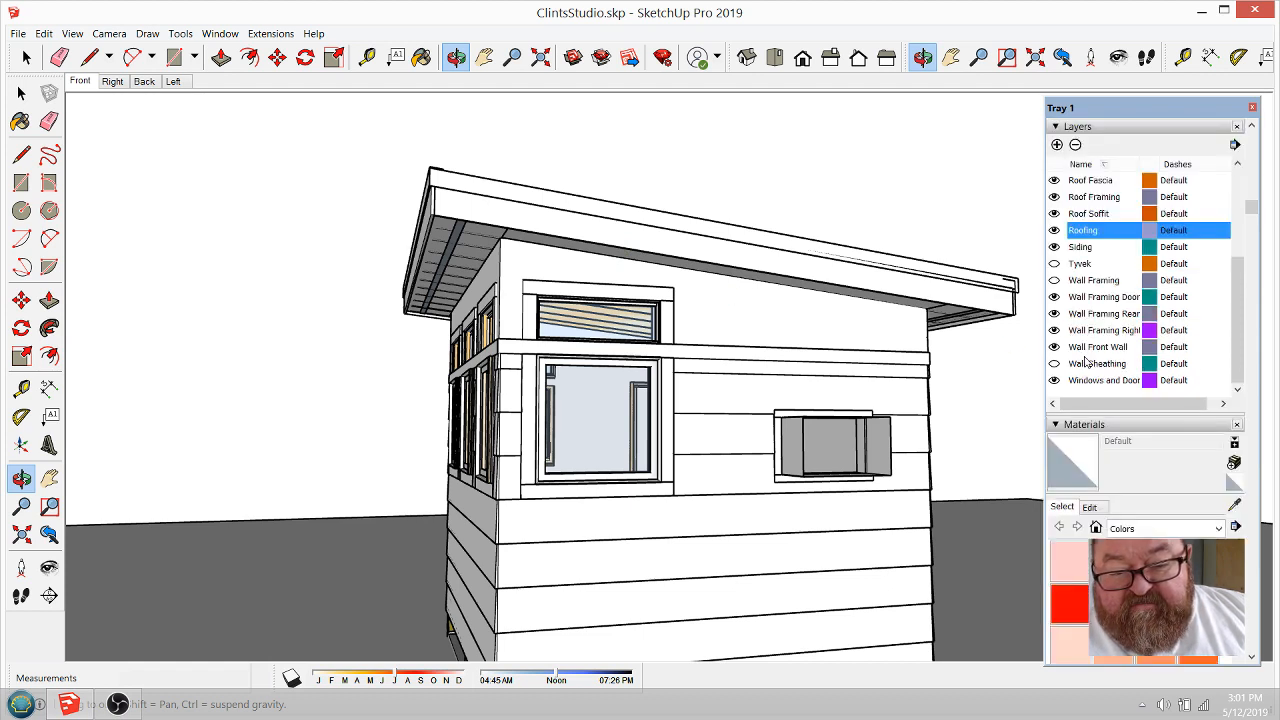
left_click(1054, 297)
left_click(1054, 313)
left_click(1054, 330)
left_click(1054, 347)
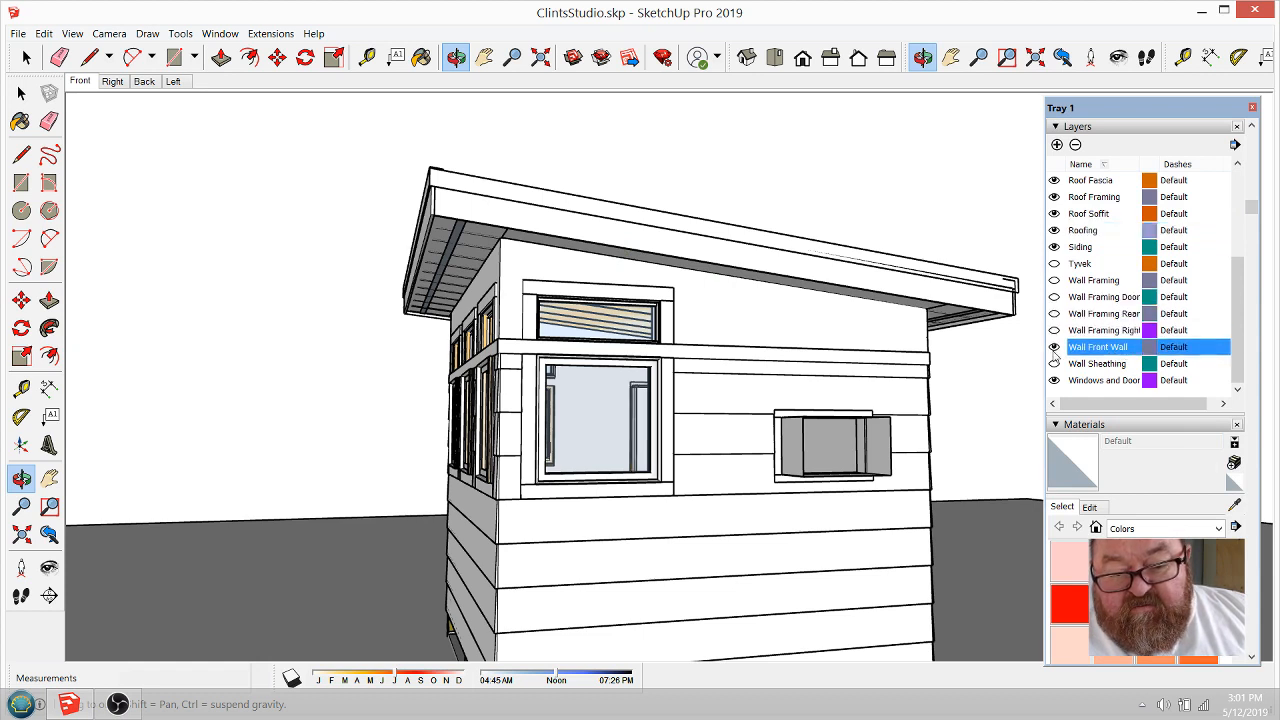
left_click(1054, 364)
left_click(1054, 380)
left_click(1054, 364)
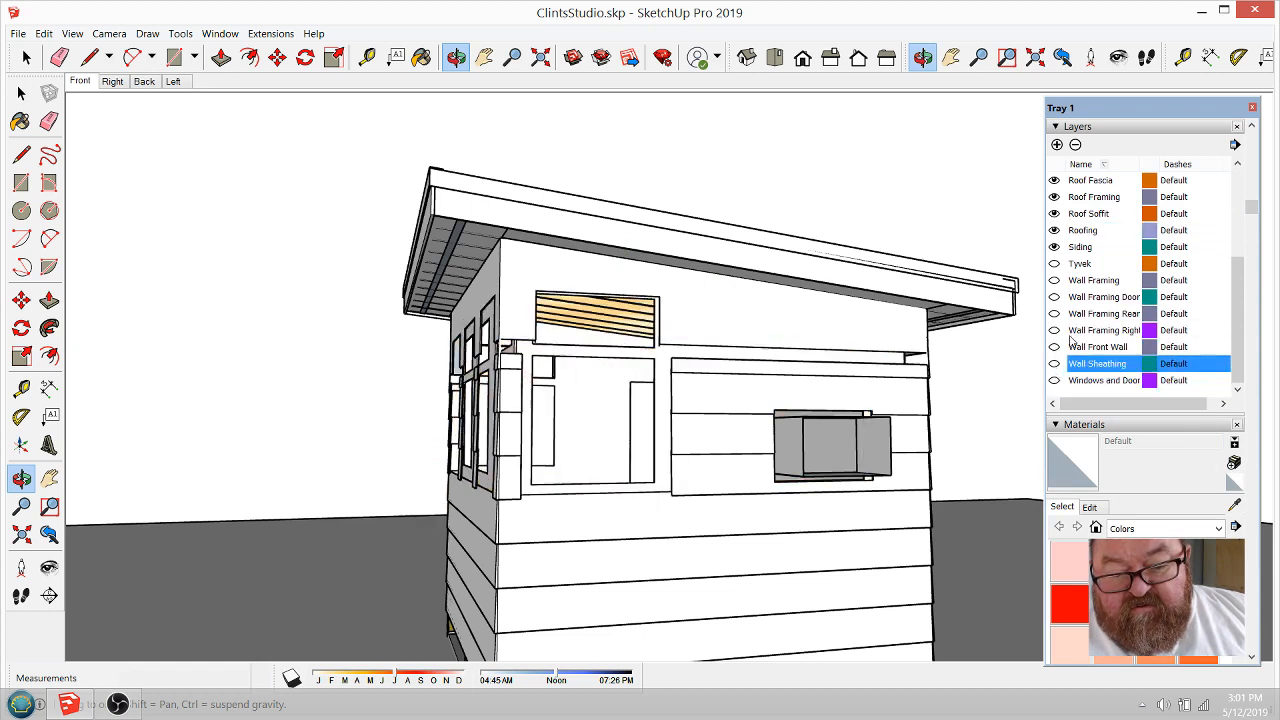
scroll(1070, 340, "down", 2)
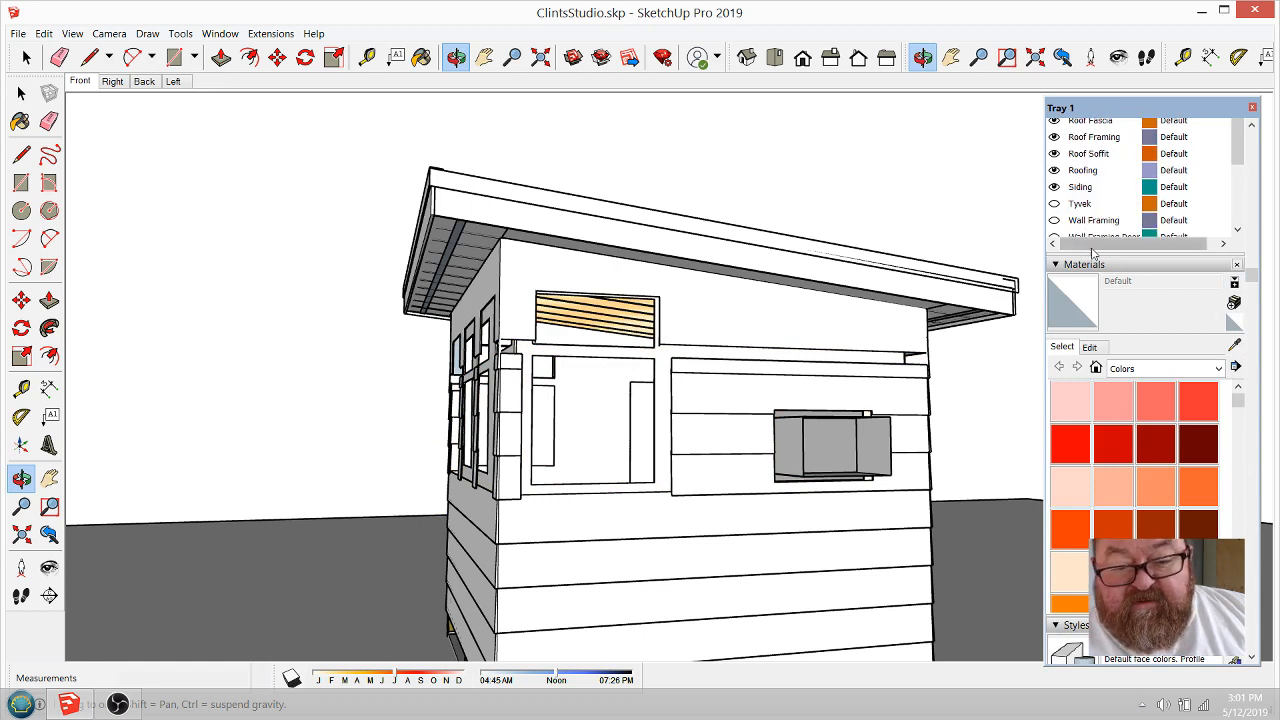
left_click(1054, 187)
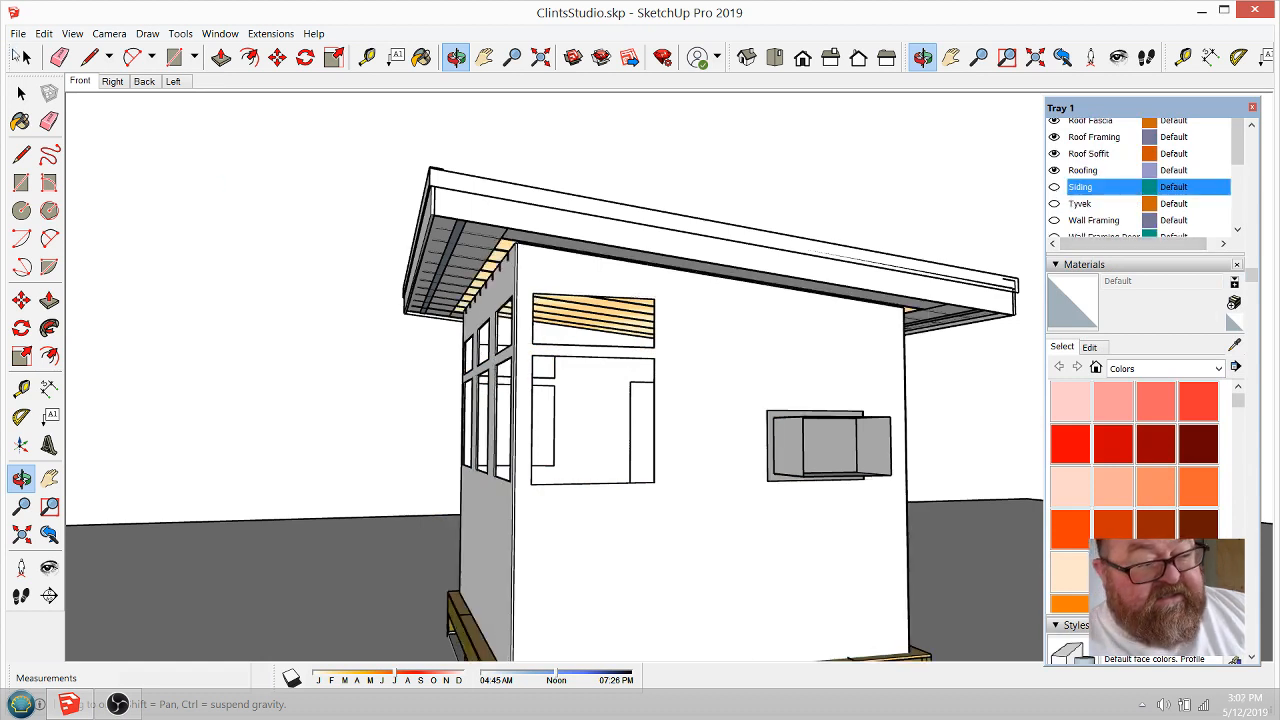
Step: Rename the Drywall layer to Wall Drywall and hide it
key("space")
left_click(660, 335)
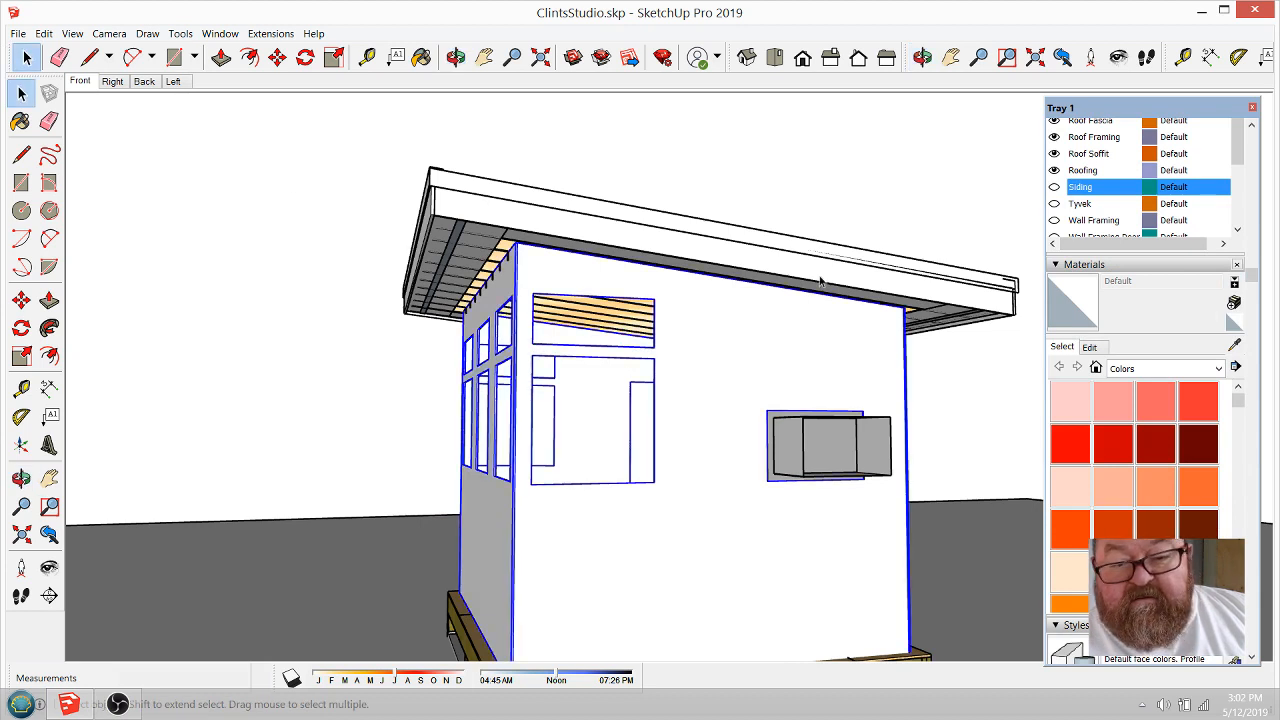
scroll(1136, 203, "up", 5)
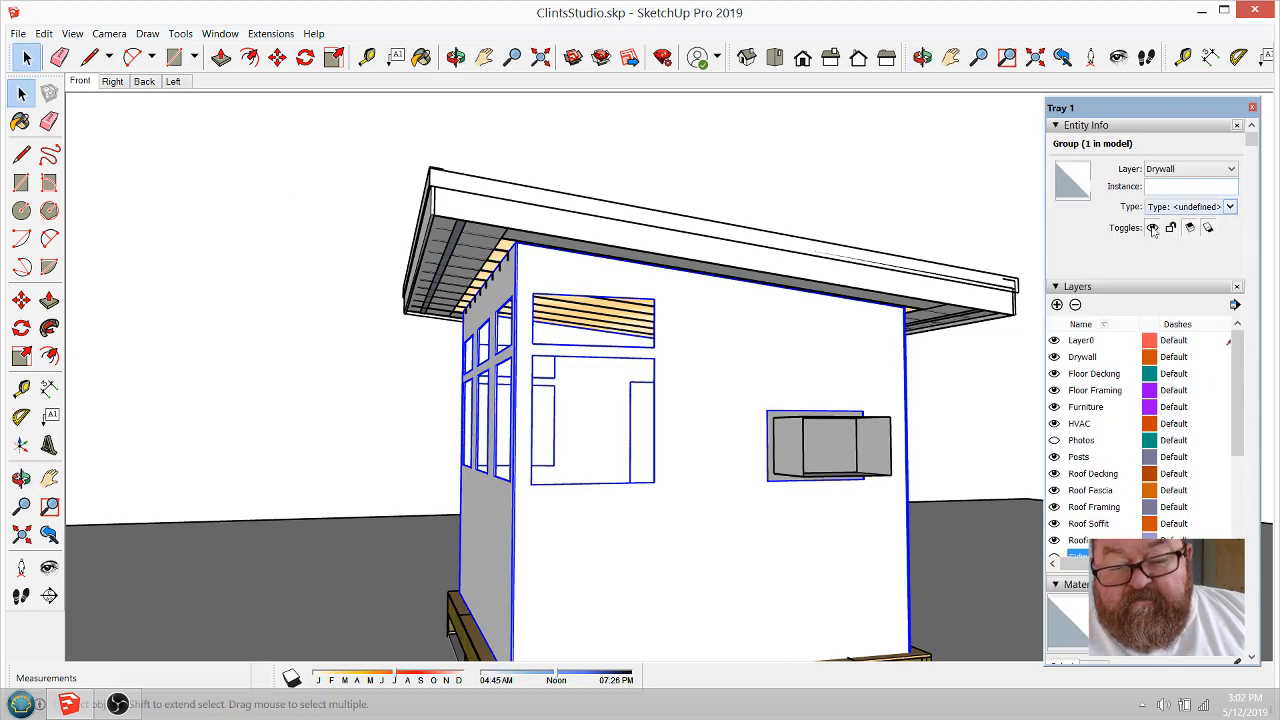
left_click(1080, 362)
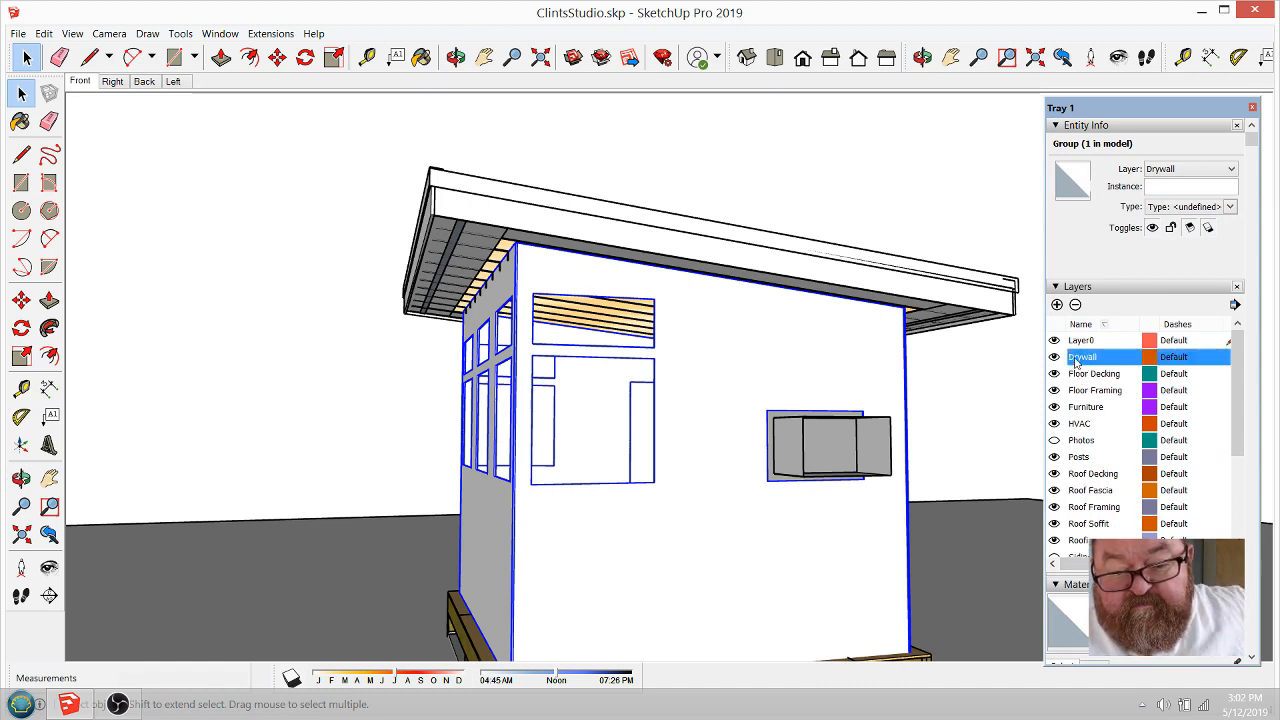
left_click(1077, 359)
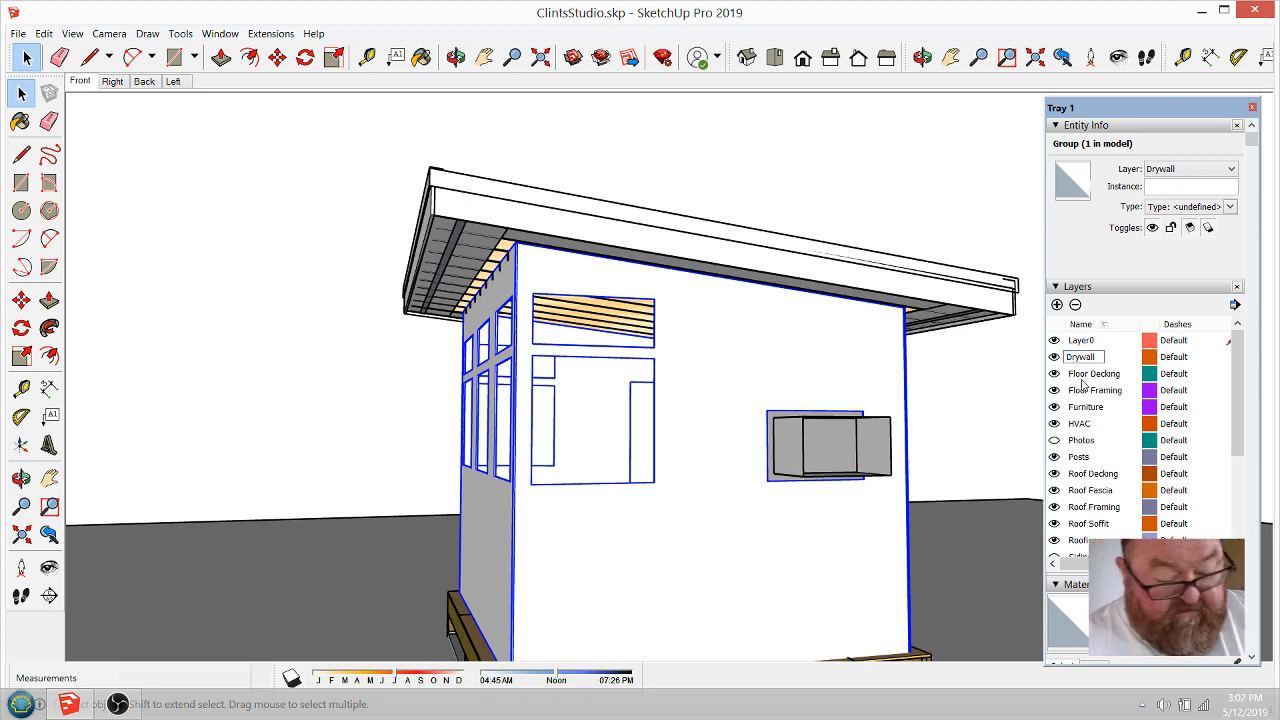
type("Wal")
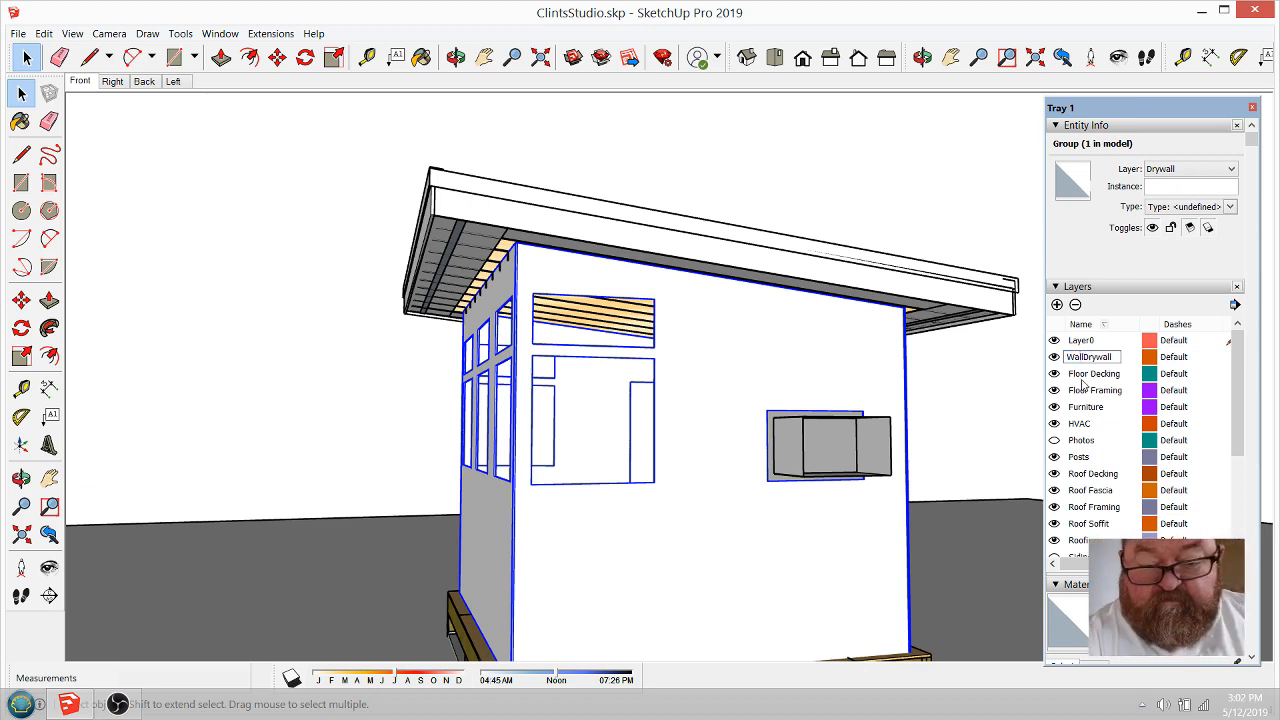
type("l")
key("Return")
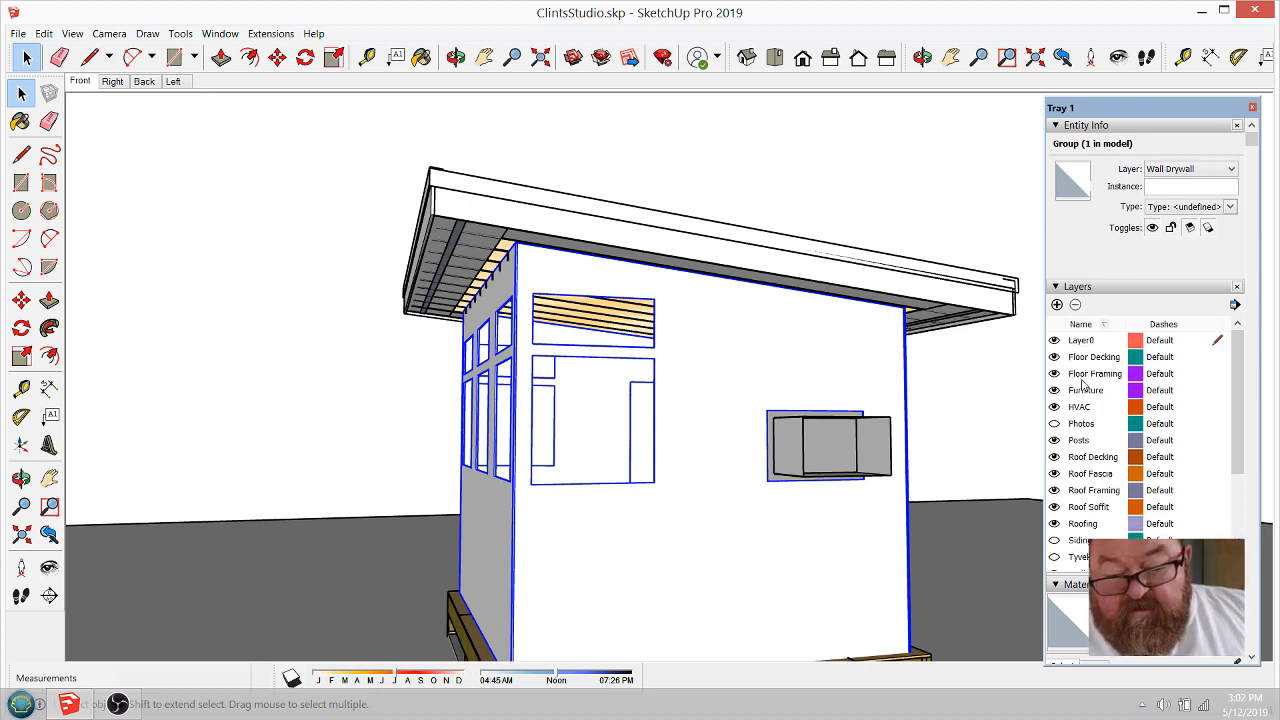
scroll(1073, 441, "down", 5)
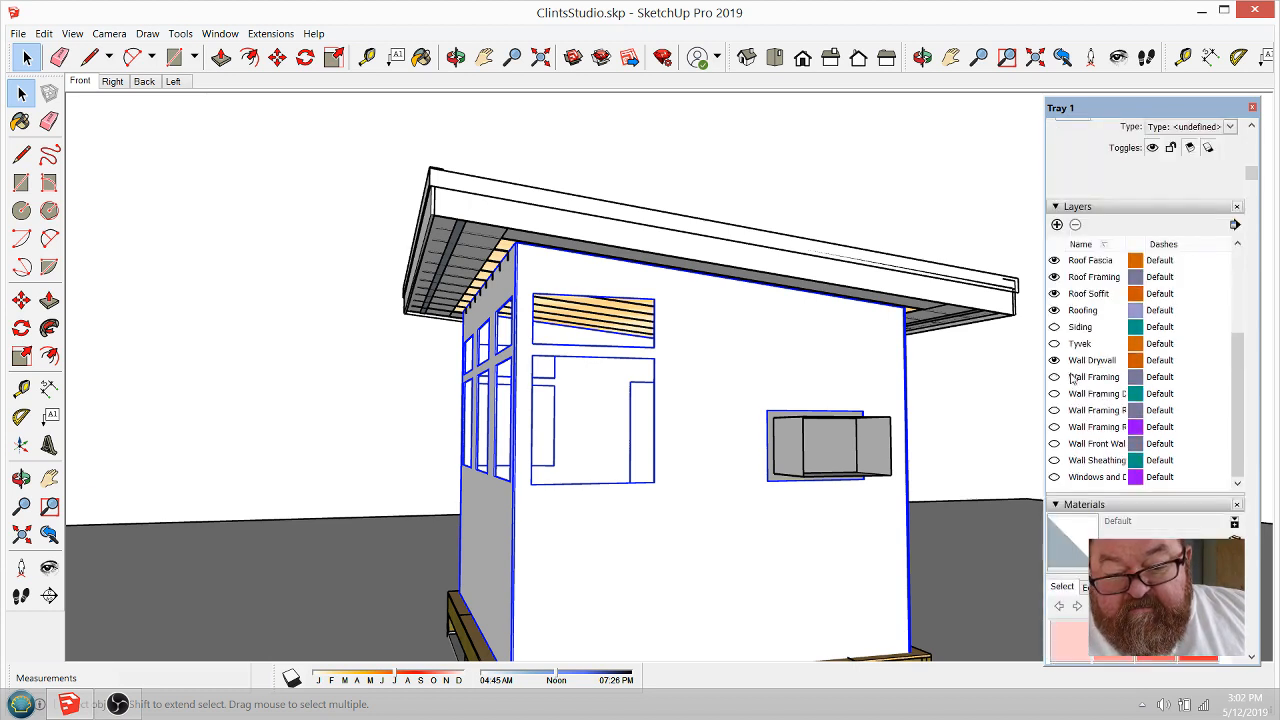
left_click(1054, 362)
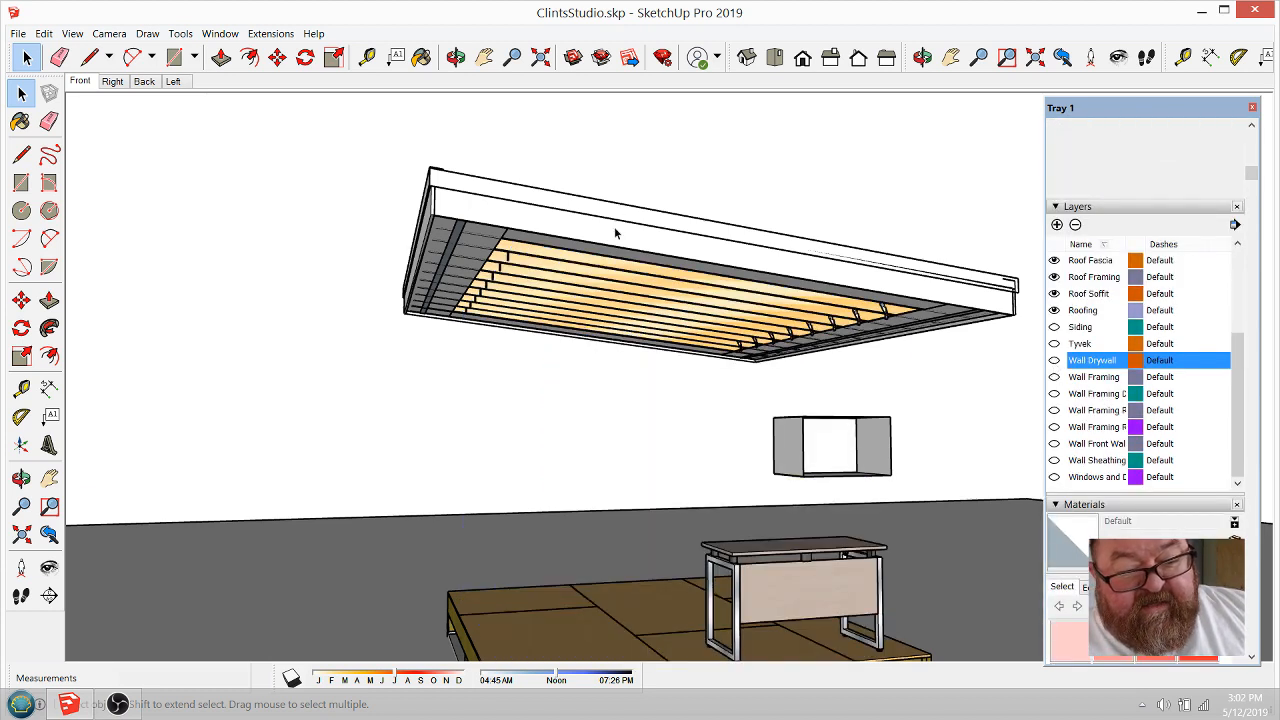
Step: Hide the Roofing and Roof Decking layers to expose the rafters
left_click(455, 57)
left_click_drag(483, 143, 869, 376)
scroll(1095, 400, "down", 3)
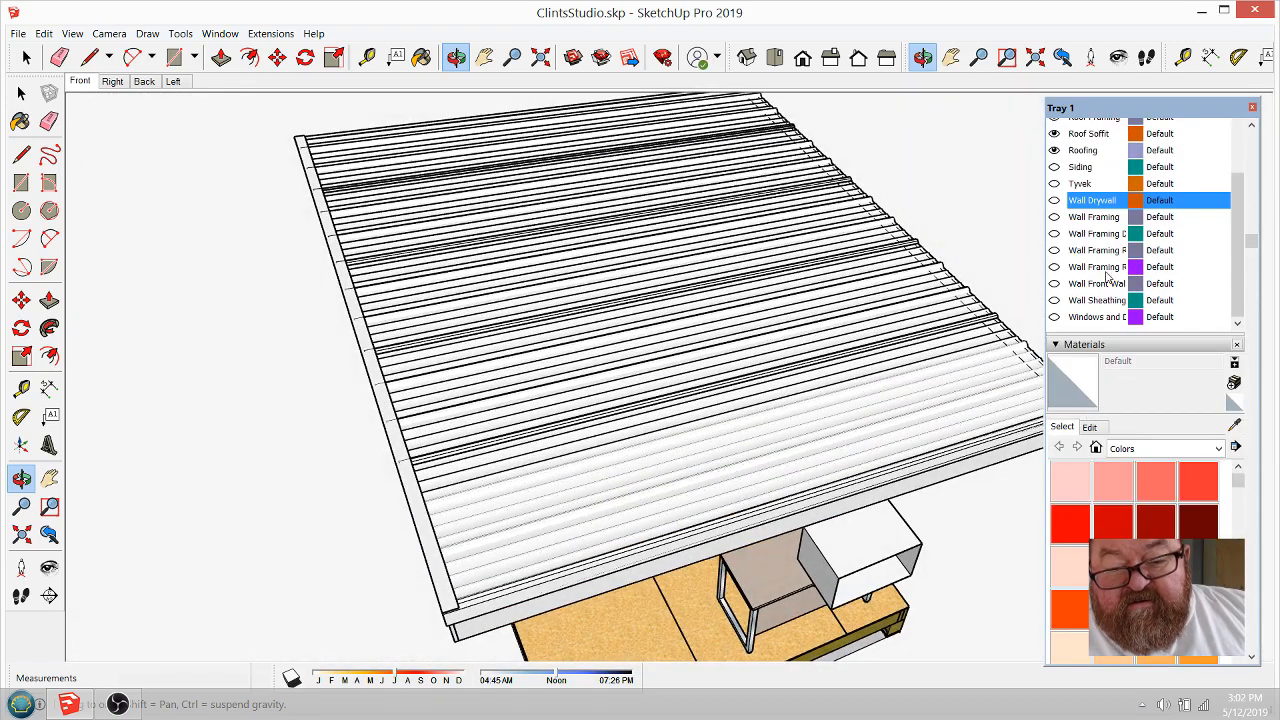
scroll(1085, 270, "up", 2)
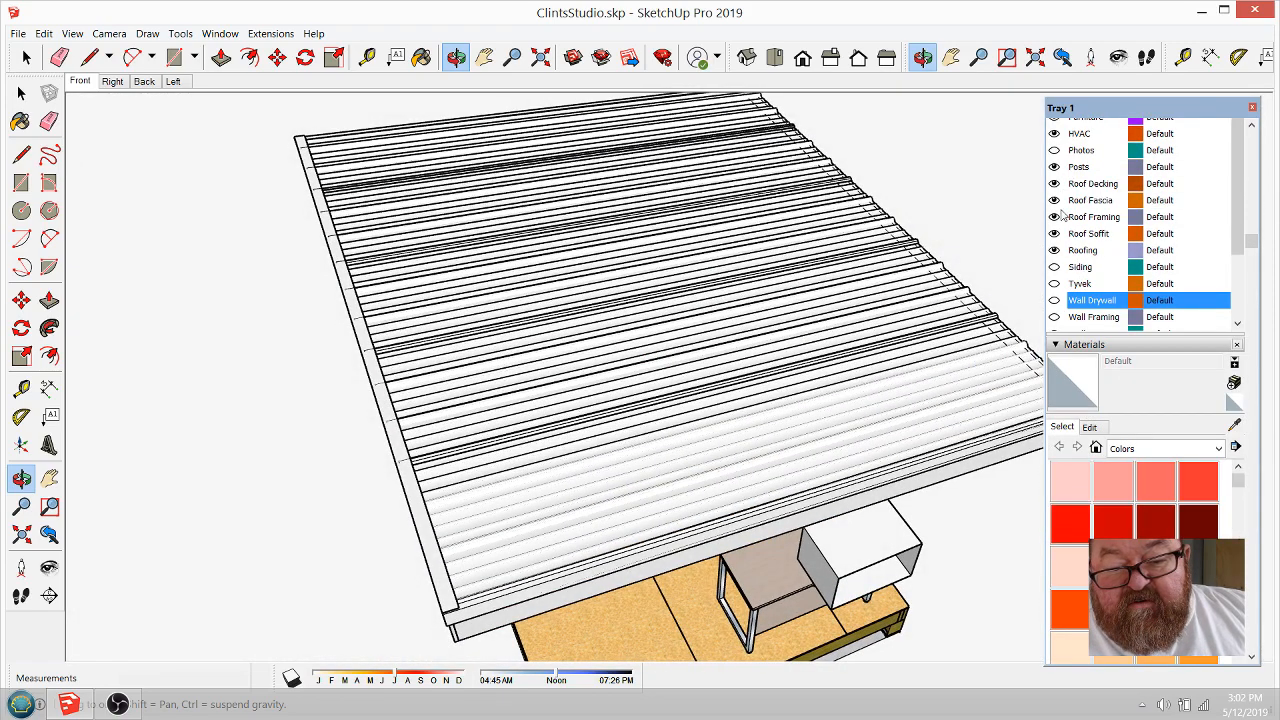
left_click(1055, 250)
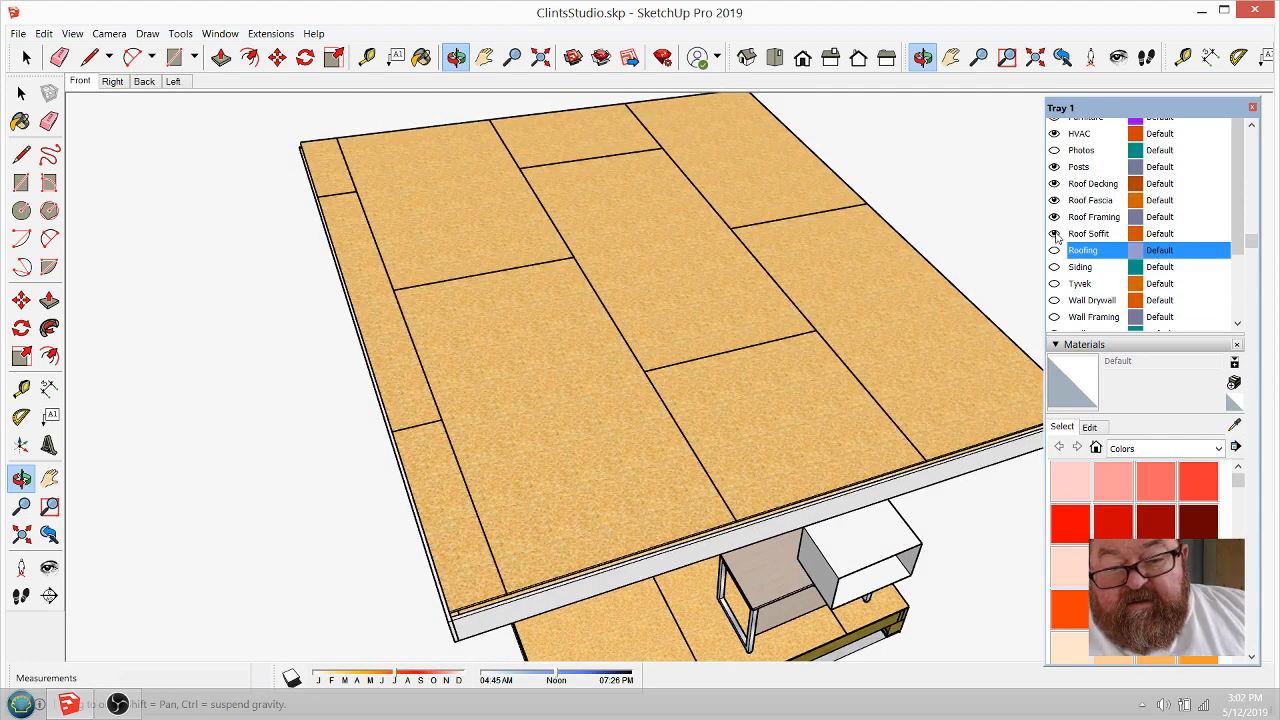
left_click(1056, 217)
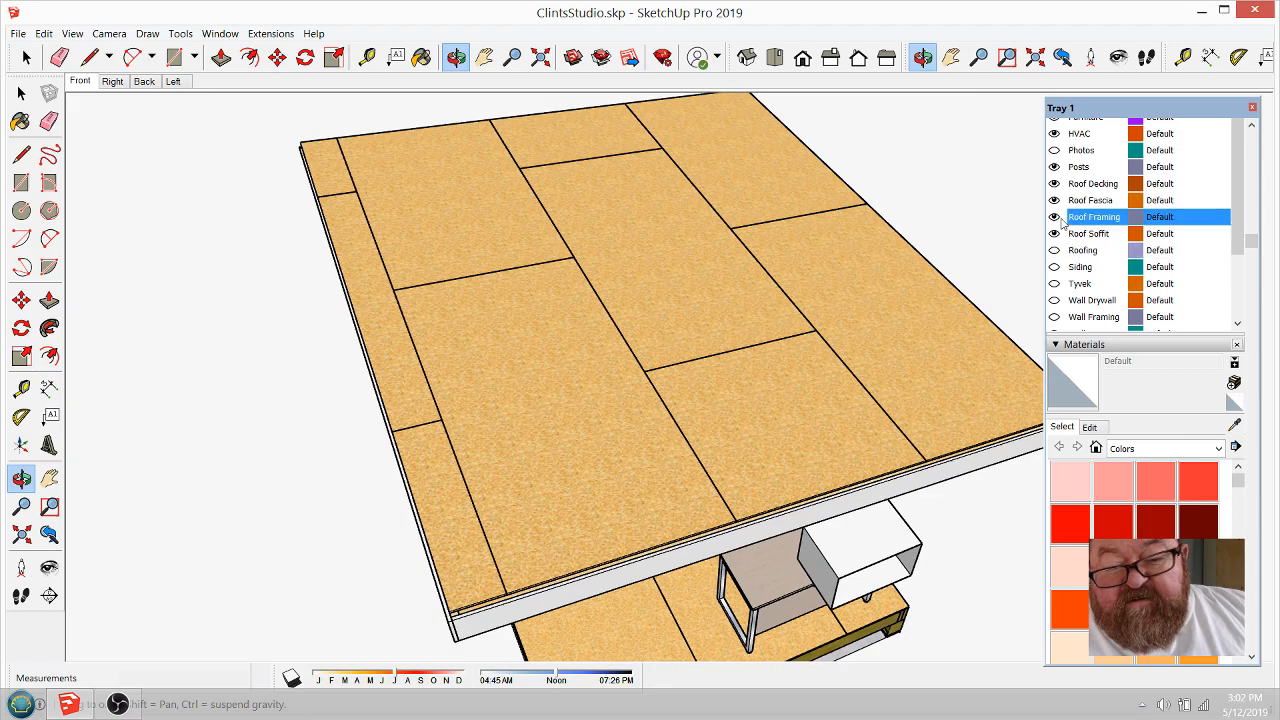
left_click(1055, 184)
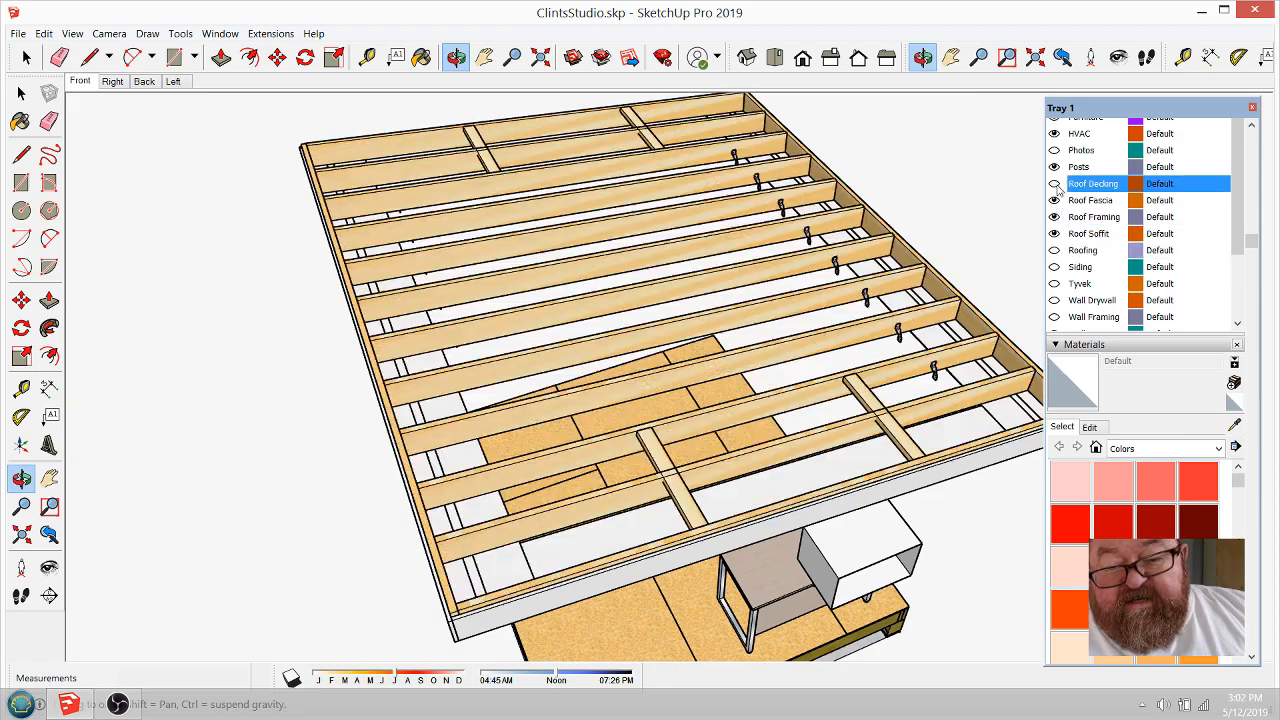
Step: Make the Wall Framing Door, Rear and Right layers and the Wall Front Wall layer visible beneath the rafters
left_click_drag(920, 333, 796, 388)
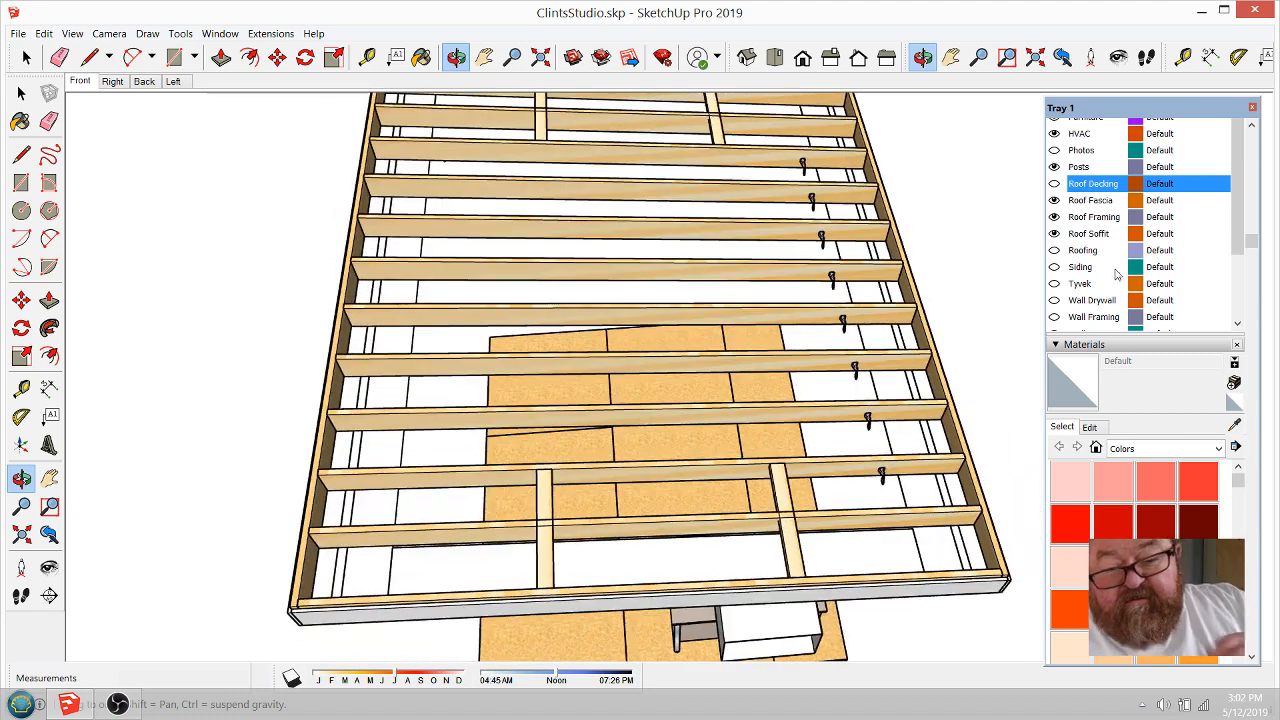
scroll(1088, 284, "down", 1)
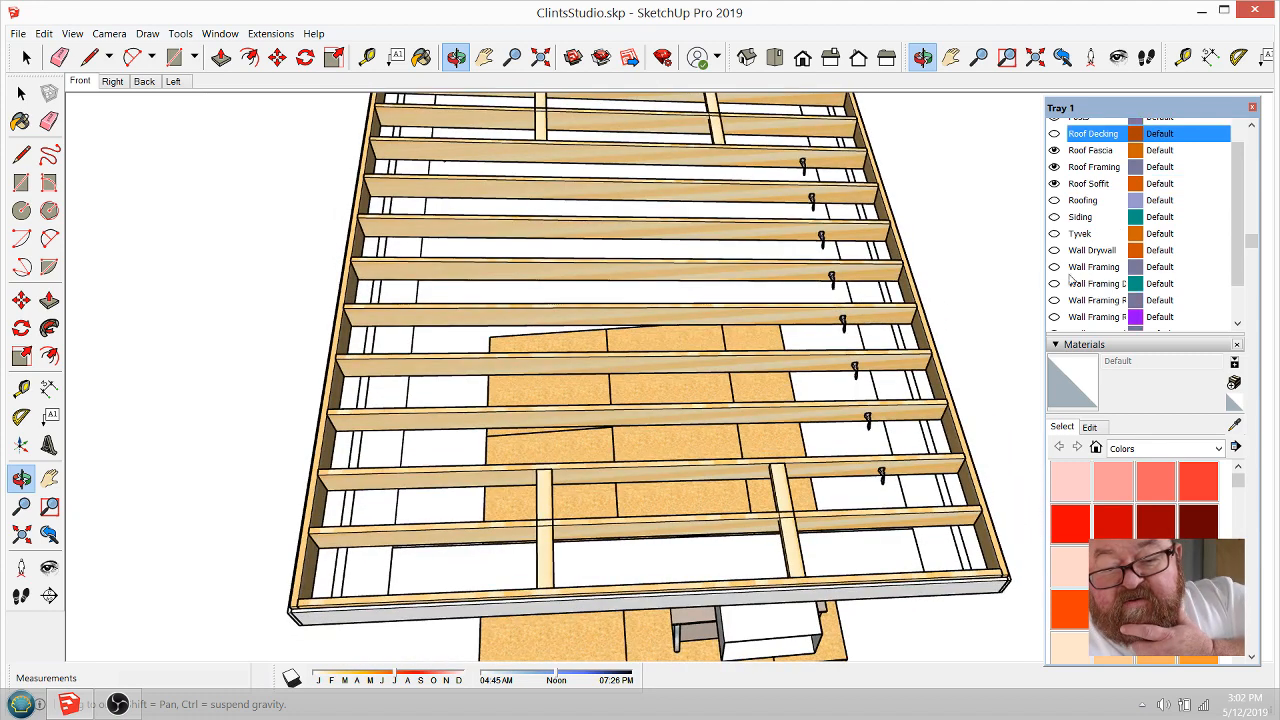
left_click(1054, 268)
left_click(1054, 285)
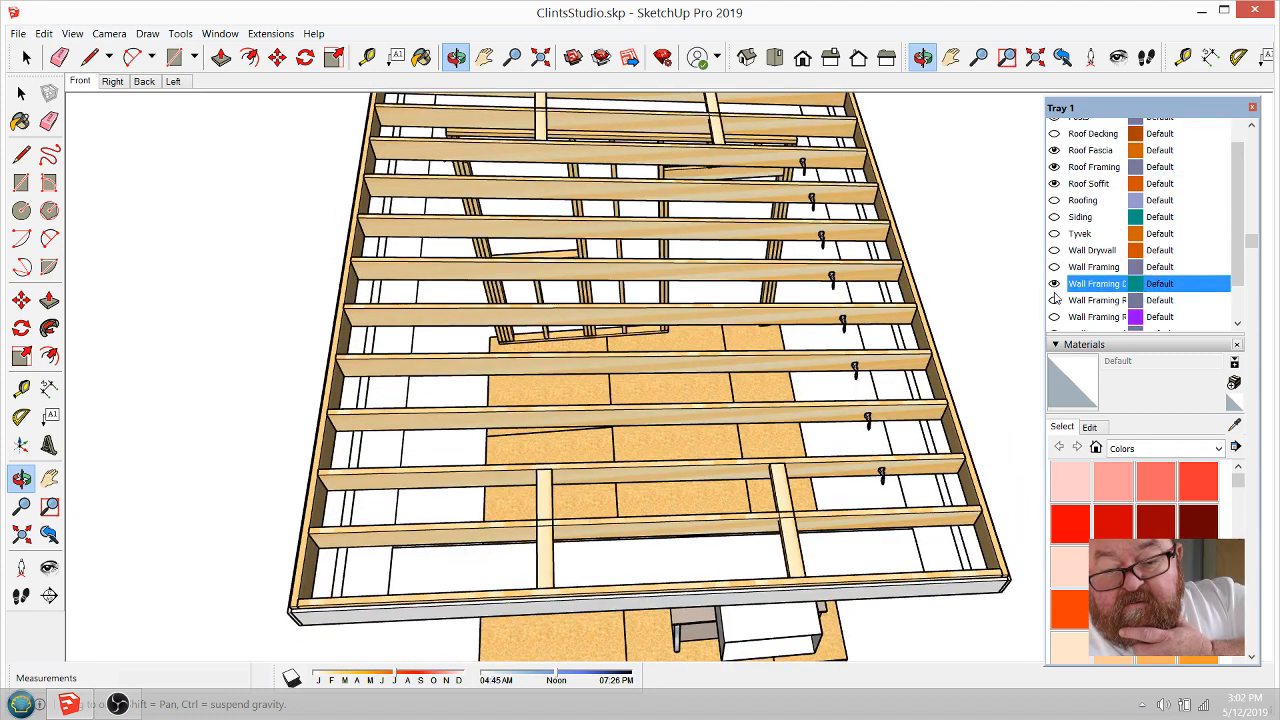
left_click(1054, 301)
left_click(1054, 317)
scroll(1071, 277, "down", 3)
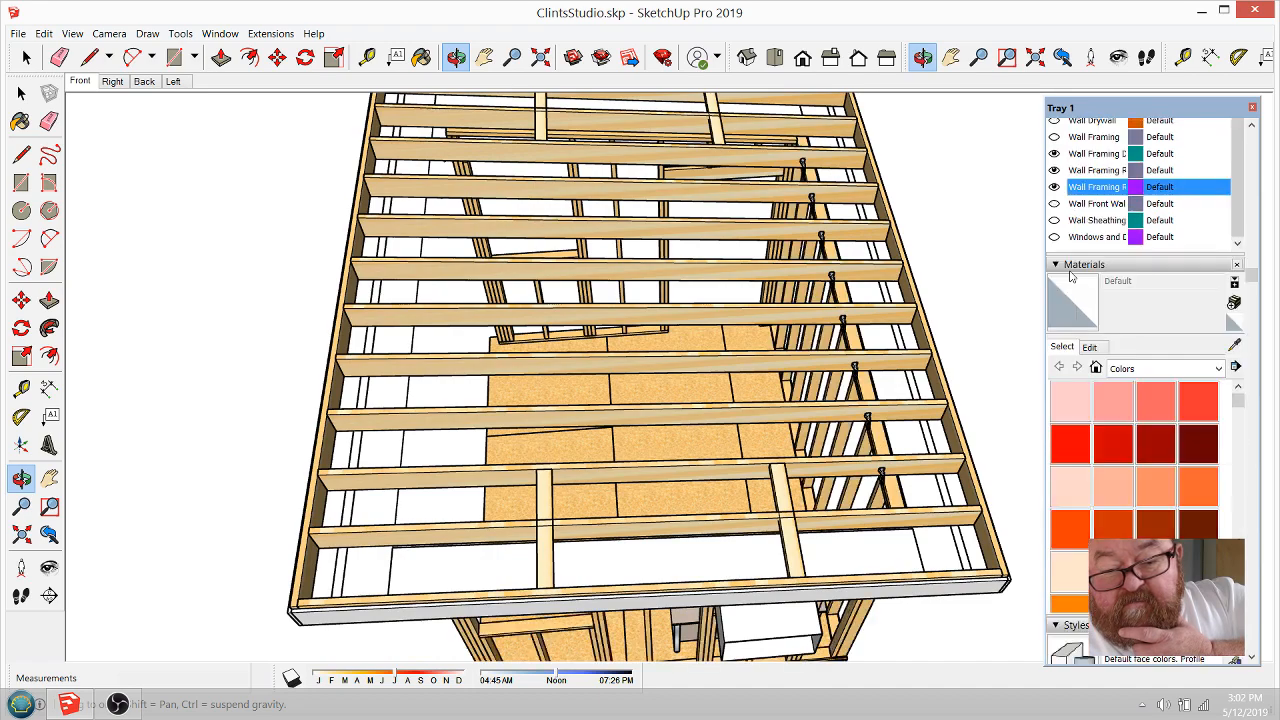
left_click(1054, 205)
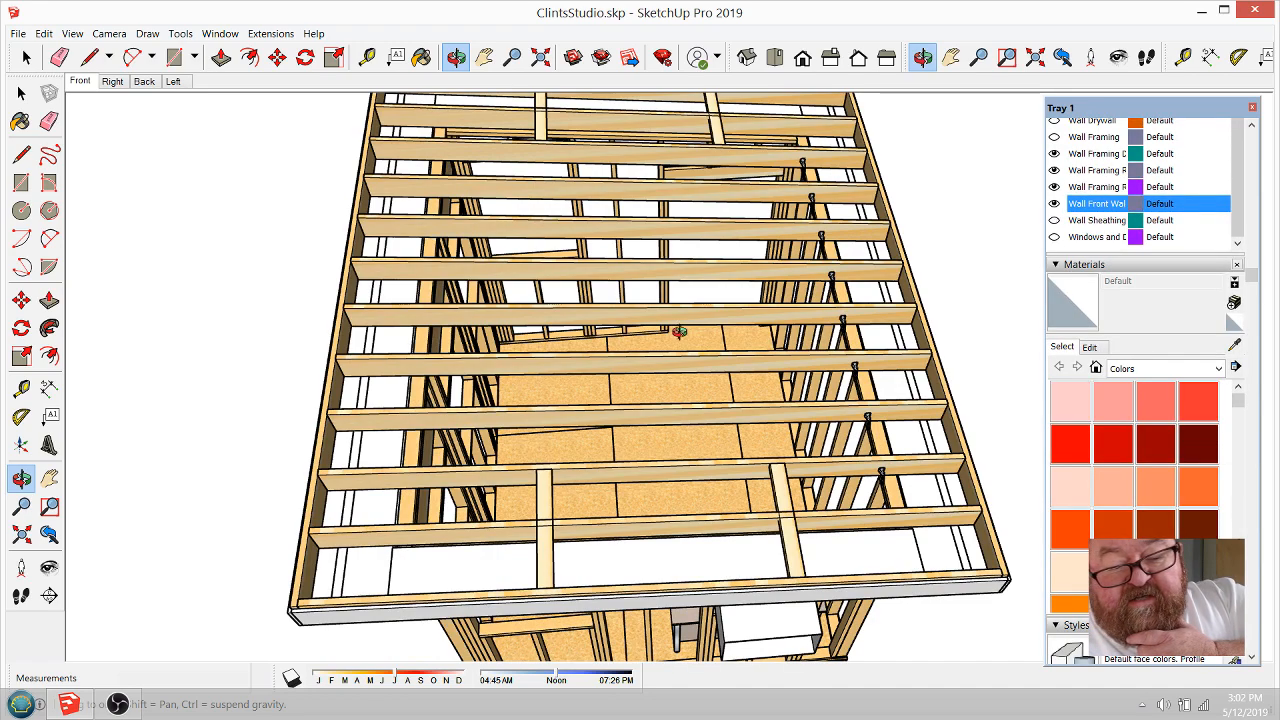
Step: Measure up the face of one of the middle roof rafters, starting from its lower edge
left_click_drag(826, 340, 723, 410)
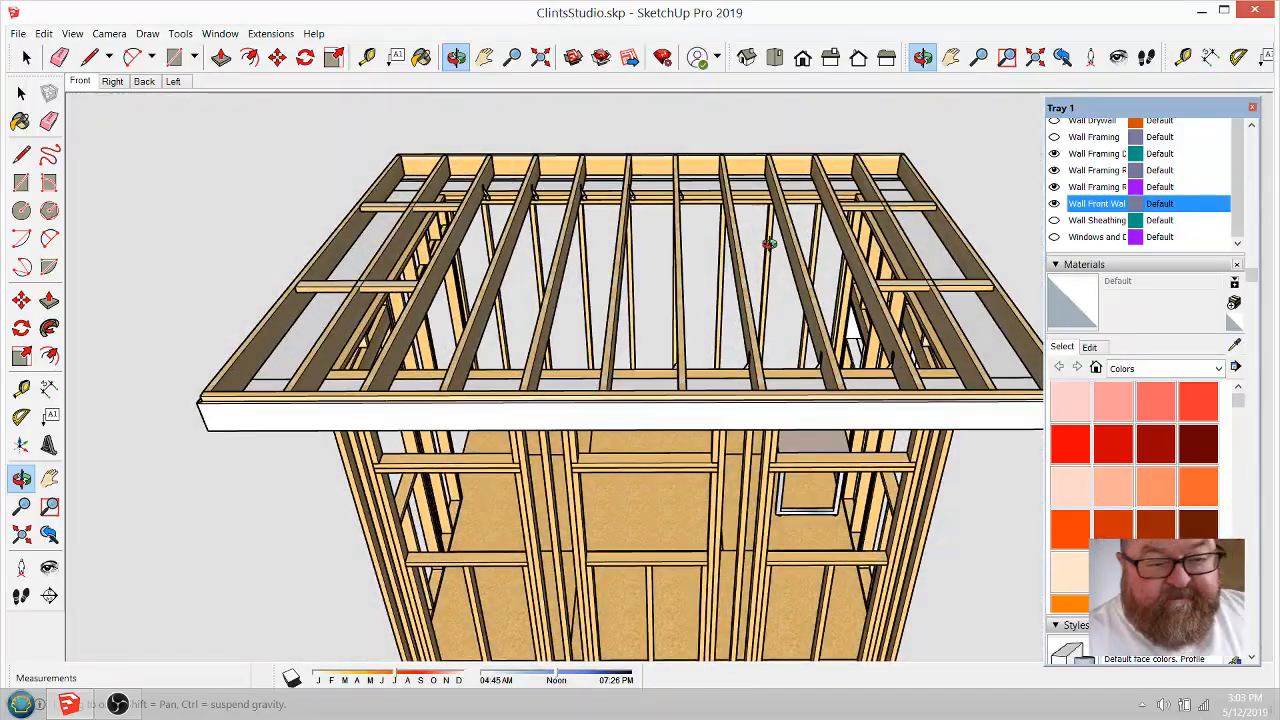
left_click_drag(766, 243, 484, 430)
scroll(484, 430, "down", 2)
left_click_drag(615, 225, 627, 168)
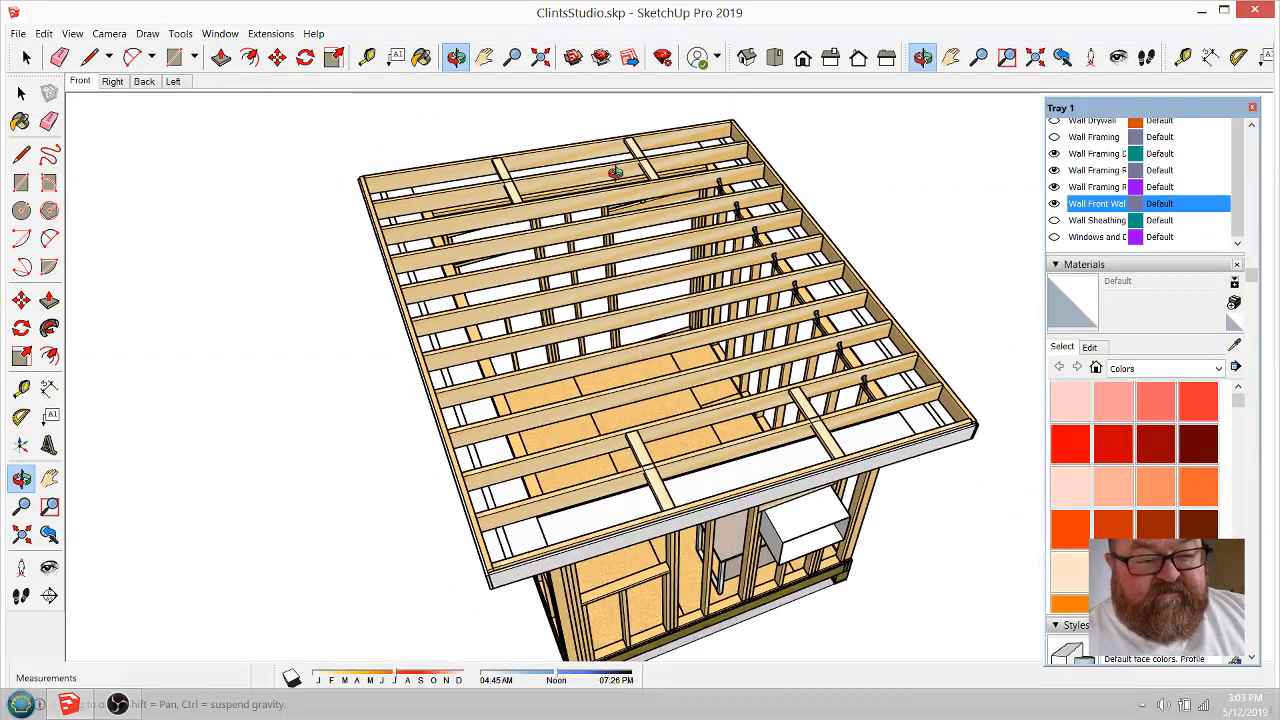
scroll(615, 175, "up", 5)
scroll(613, 176, "up", 2)
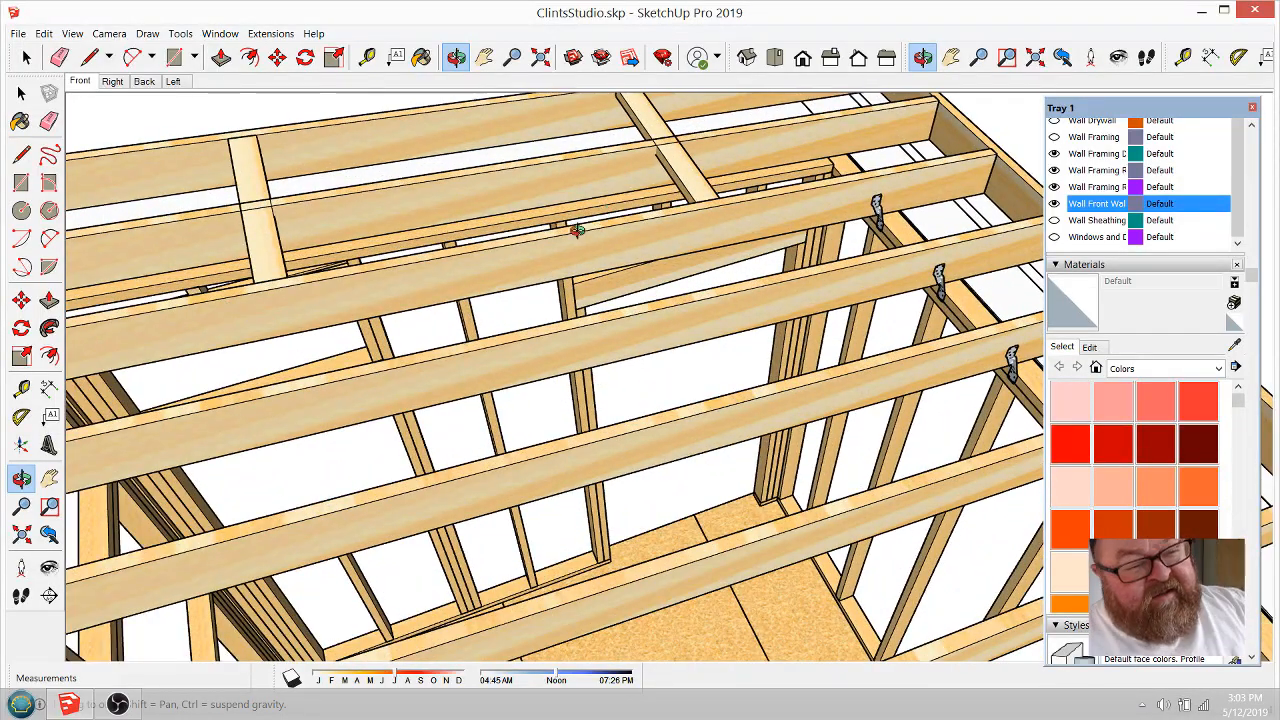
left_click_drag(571, 229, 695, 203)
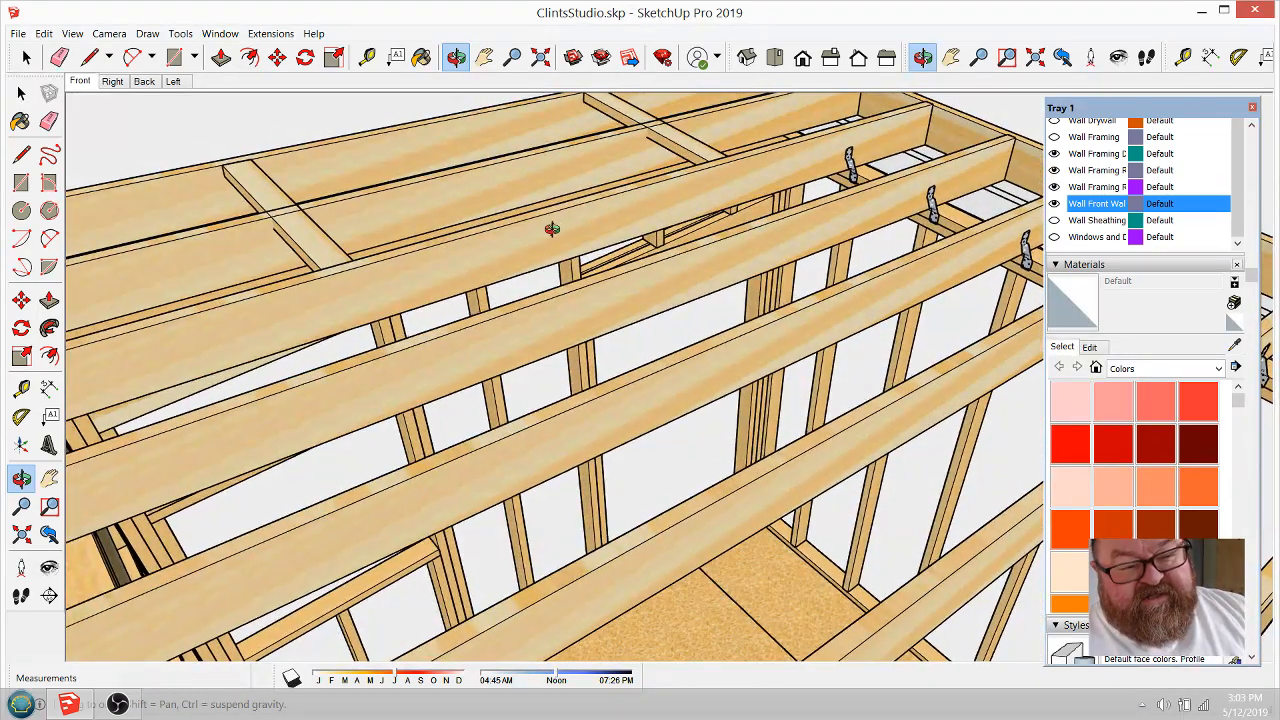
left_click_drag(551, 223, 580, 268)
left_click(364, 57)
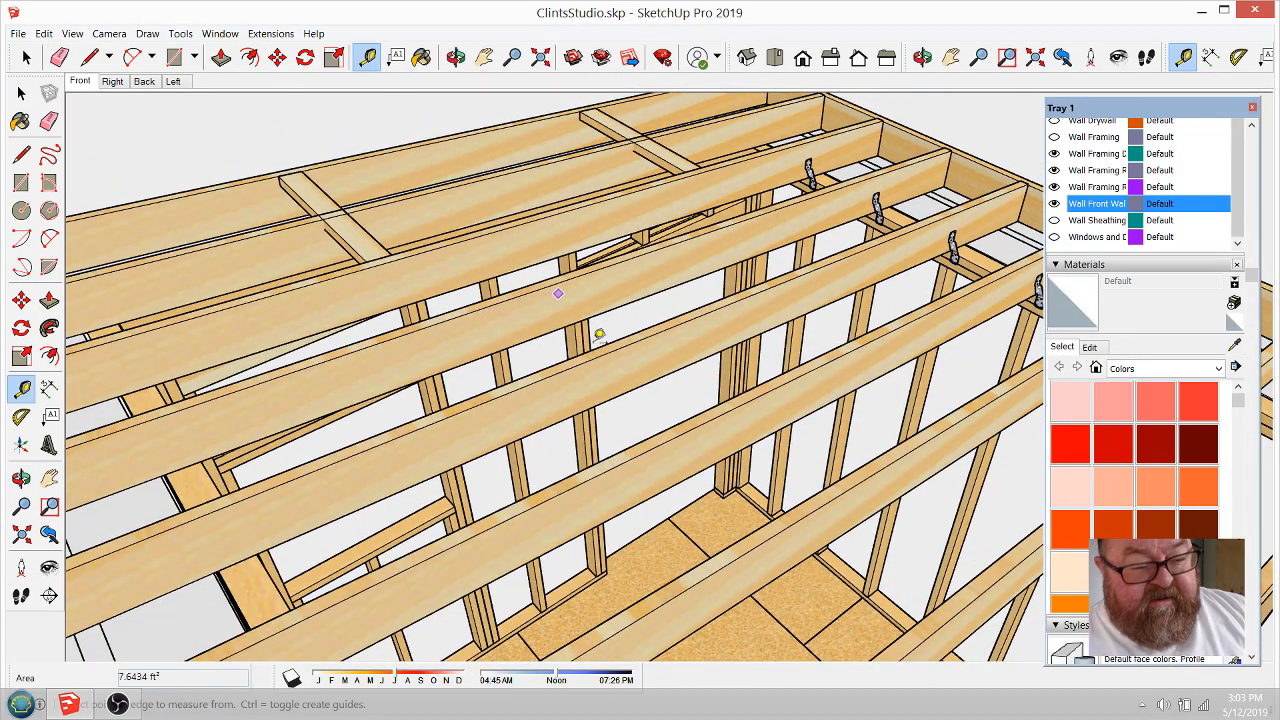
left_click(597, 314)
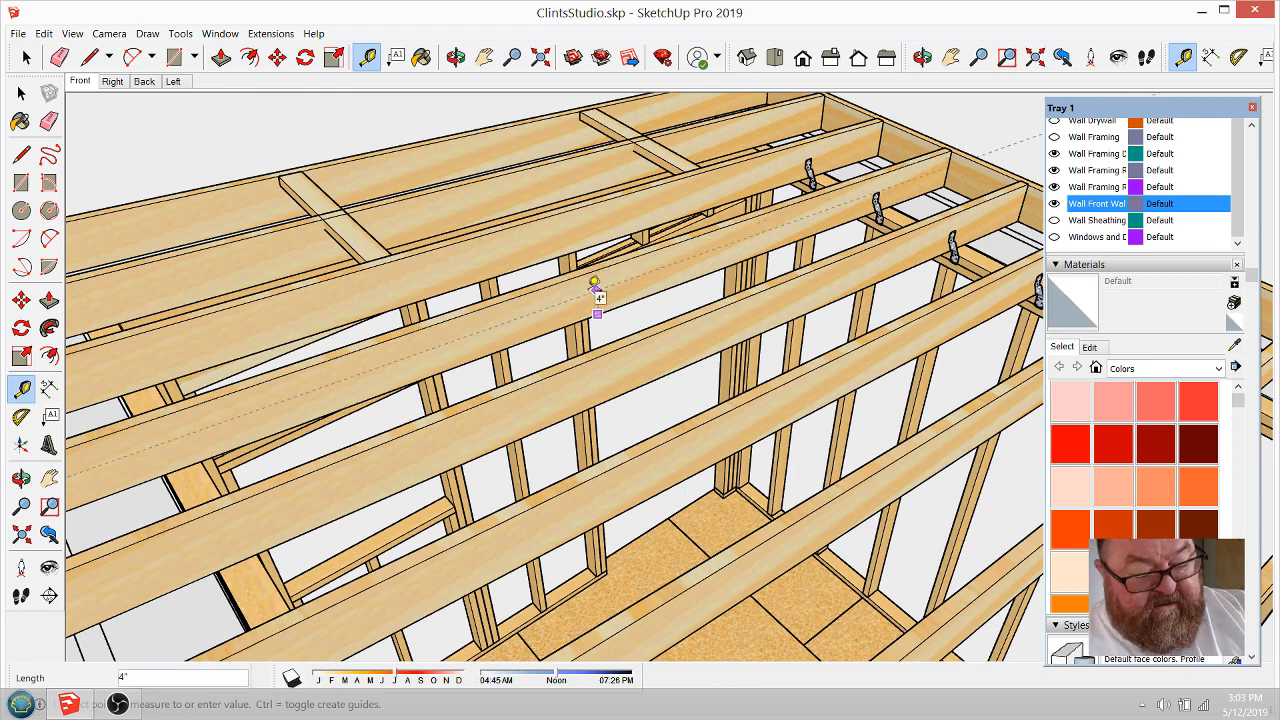
left_click(588, 290)
Step: Examine the exposed roof rafters and the wall framing beneath them from above
scroll(577, 300, "down", 4)
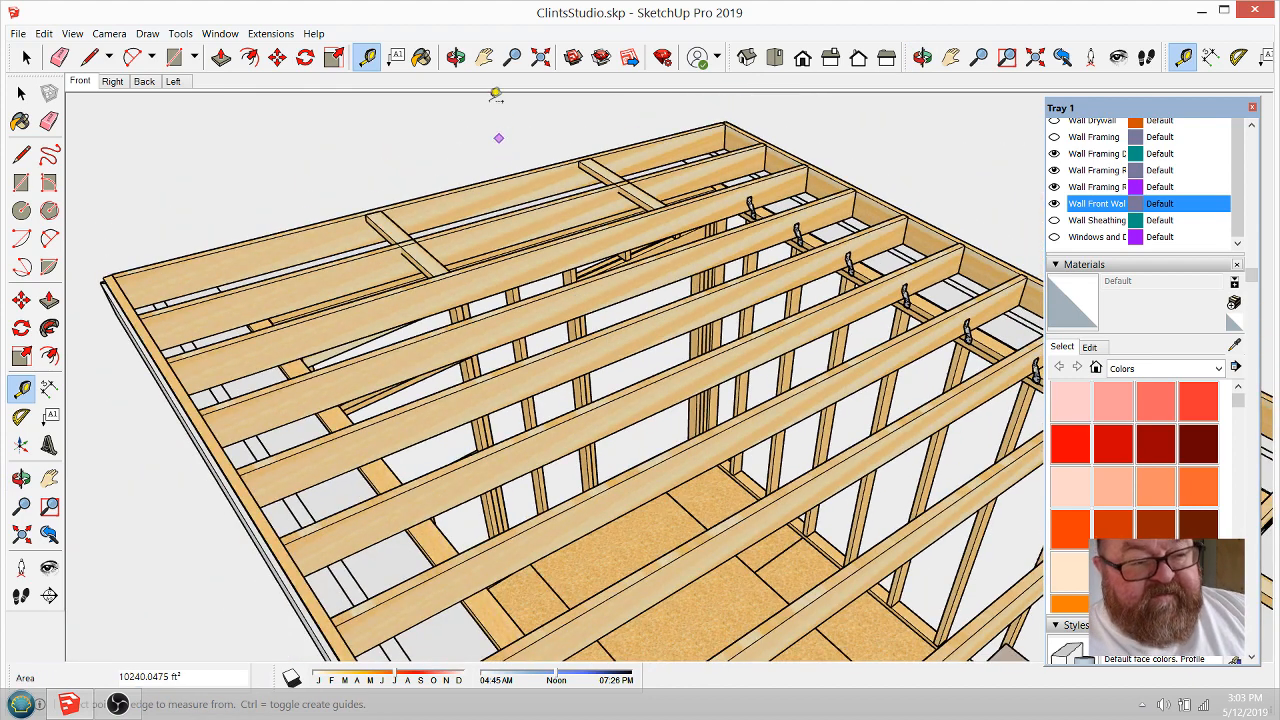
left_click(456, 57)
left_click_drag(606, 306, 528, 337)
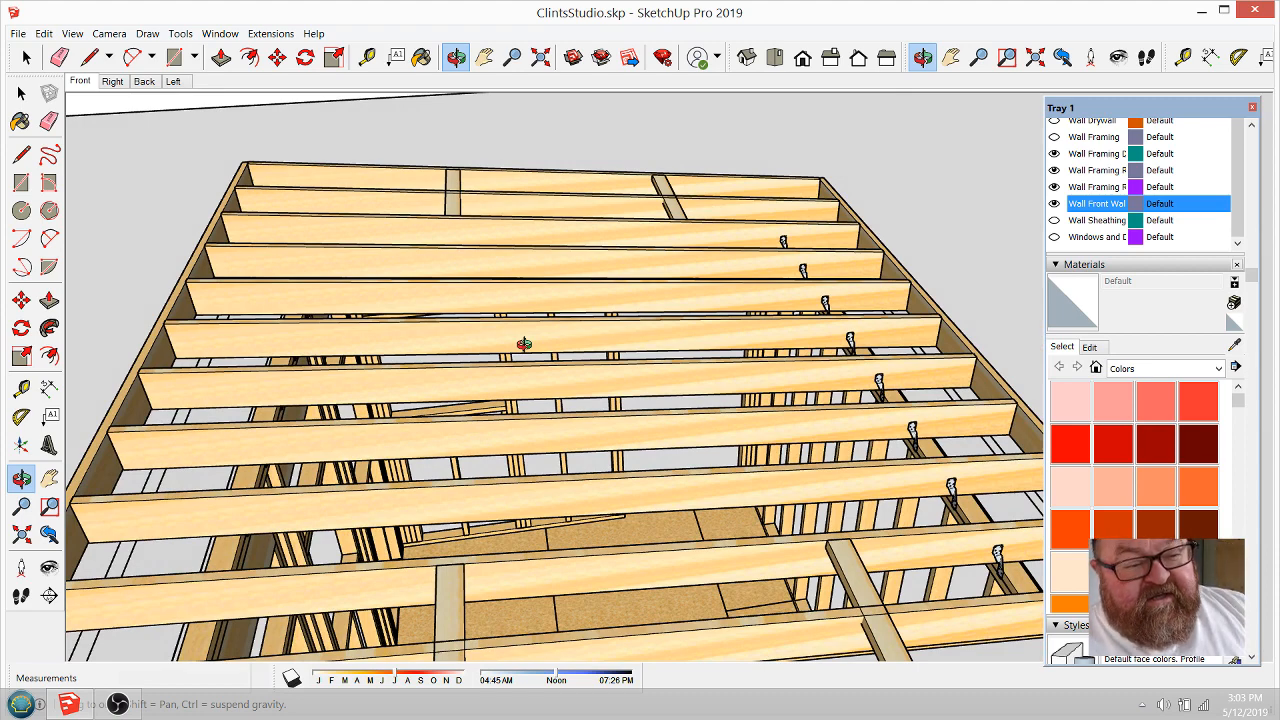
left_click_drag(524, 344, 535, 365)
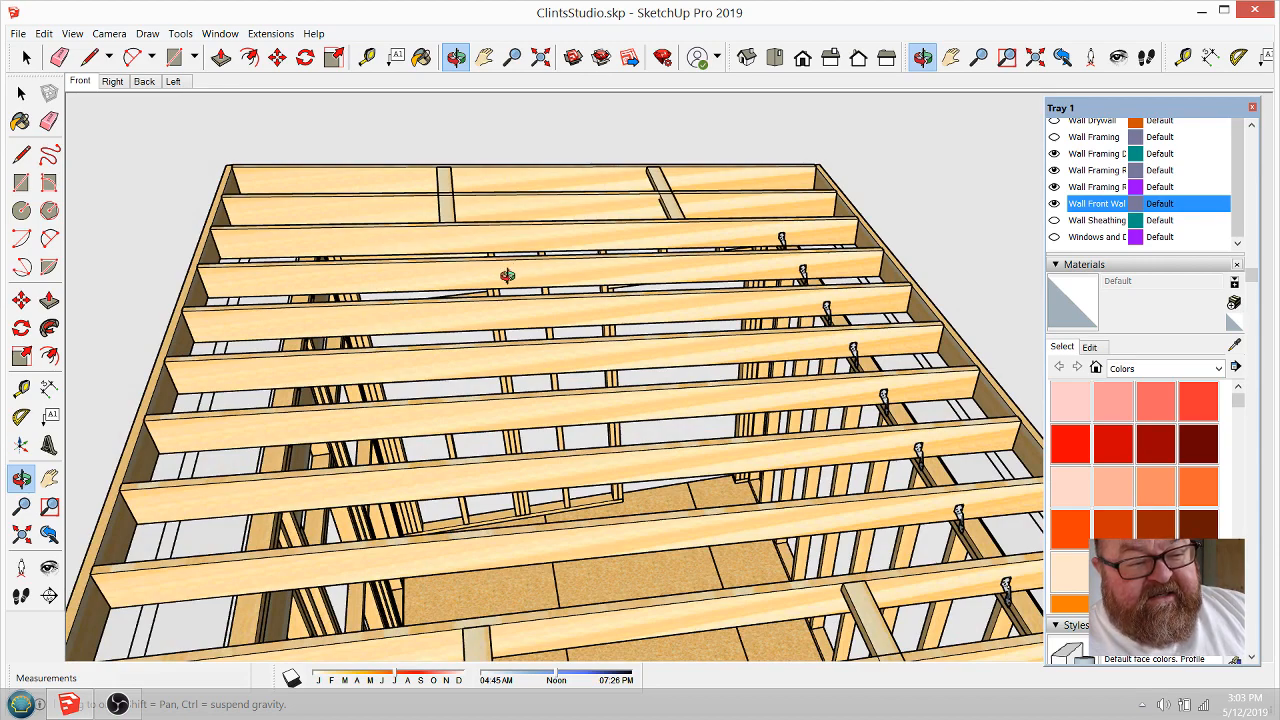
left_click_drag(608, 274, 422, 381)
scroll(560, 379, "up", 4)
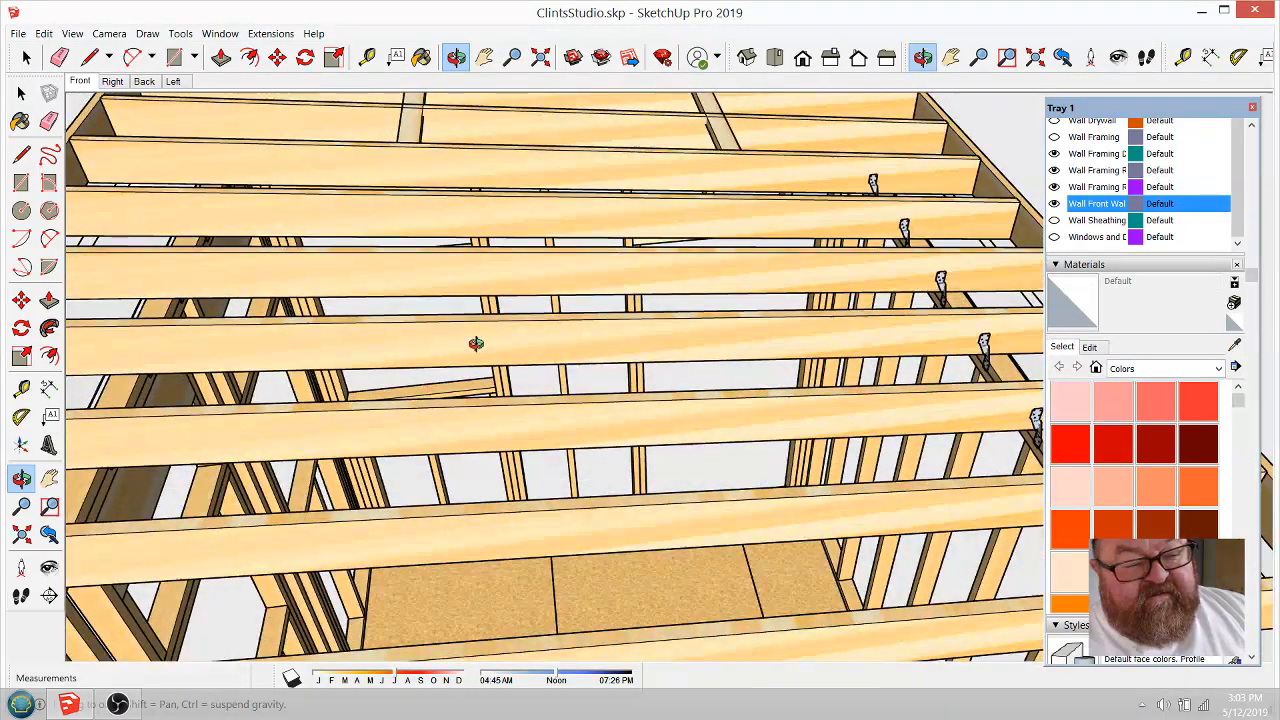
scroll(474, 343, "down", 4)
mouse_move(490, 341)
left_mouse_down()
mouse_move(651, 326)
mouse_move(480, 343)
left_mouse_up()
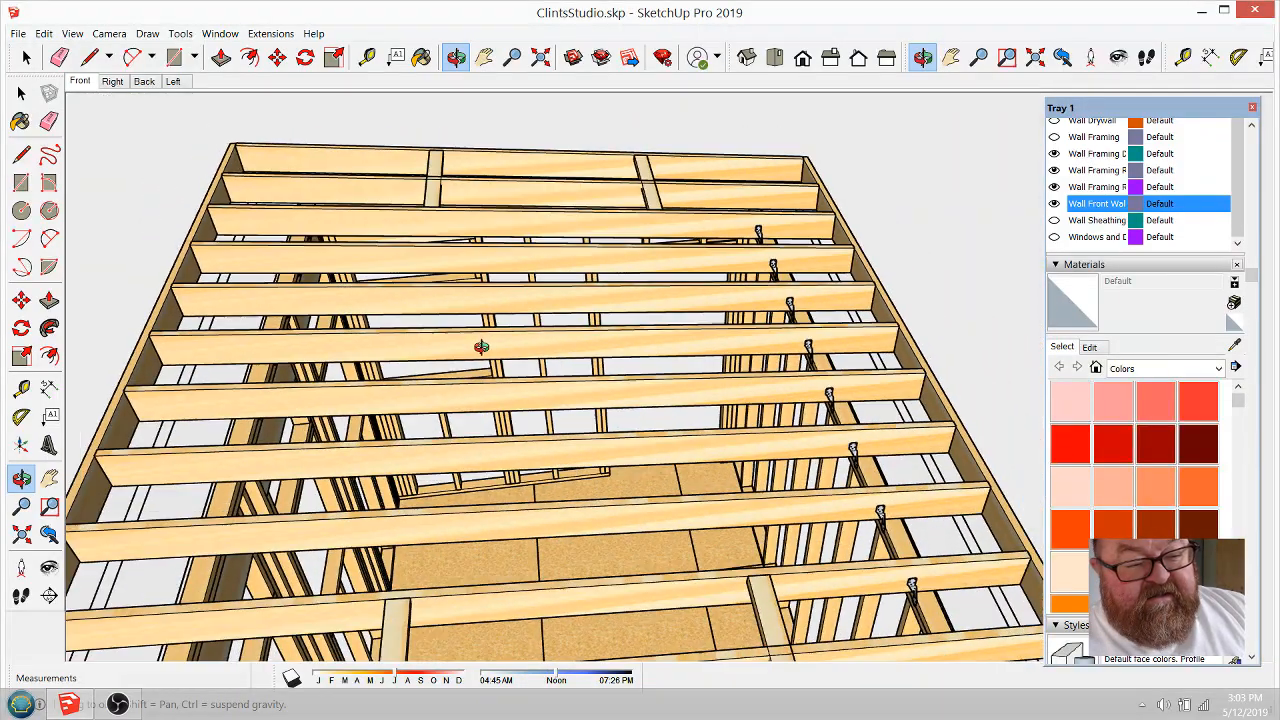
Step: Measure the full depth of a middle roof rafter from its bottom edge to its top edge
scroll(363, 343, "up", 3)
scroll(368, 343, "up", 2)
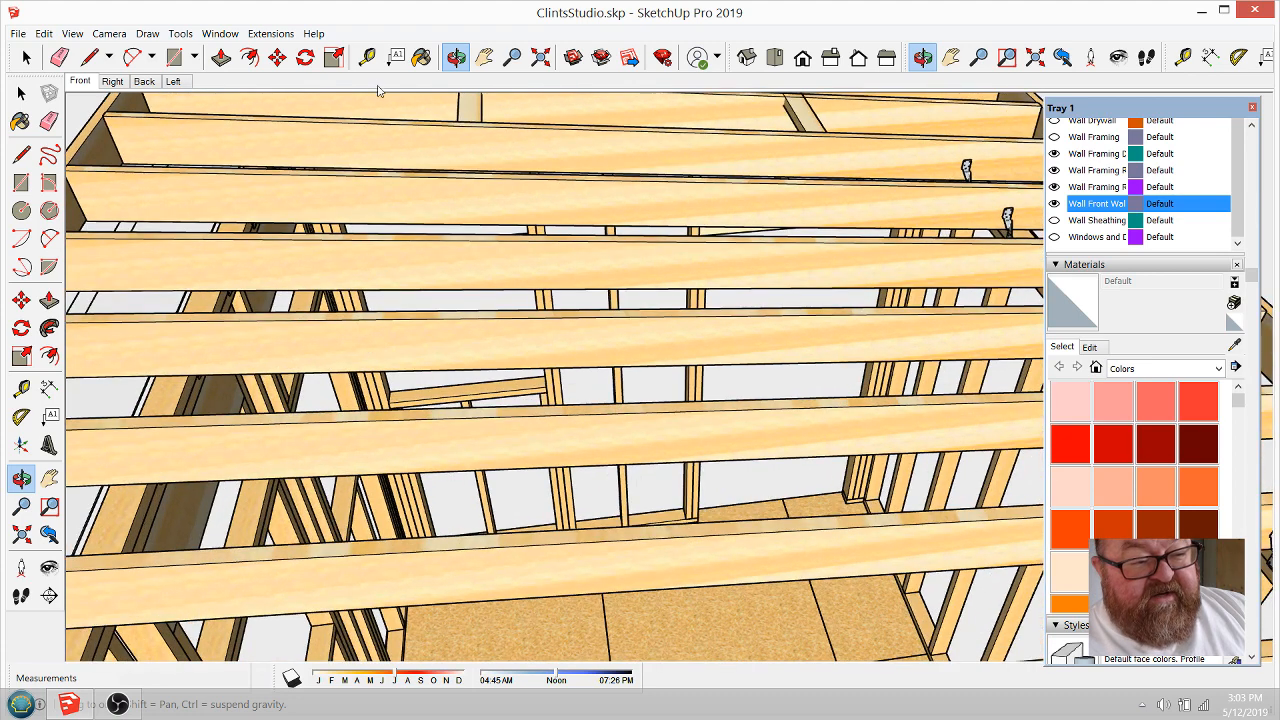
key("t")
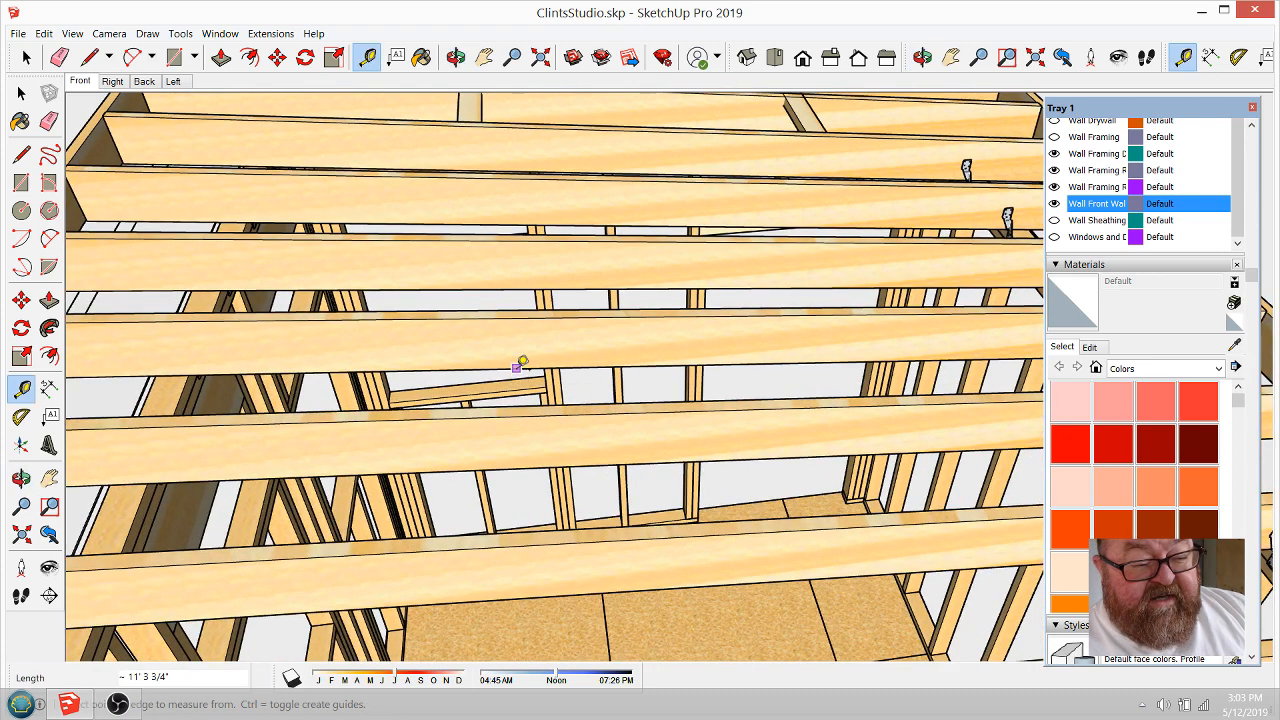
left_click(516, 369)
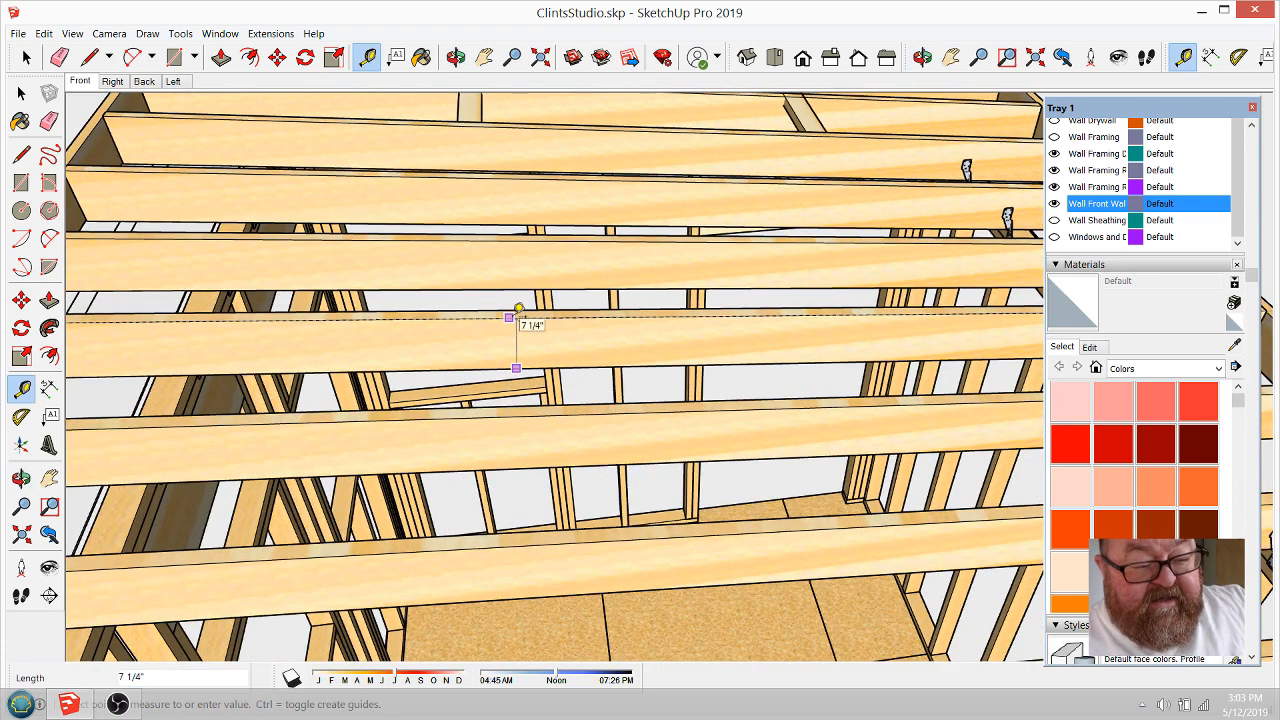
left_click(517, 315)
scroll(526, 343, "down", 1)
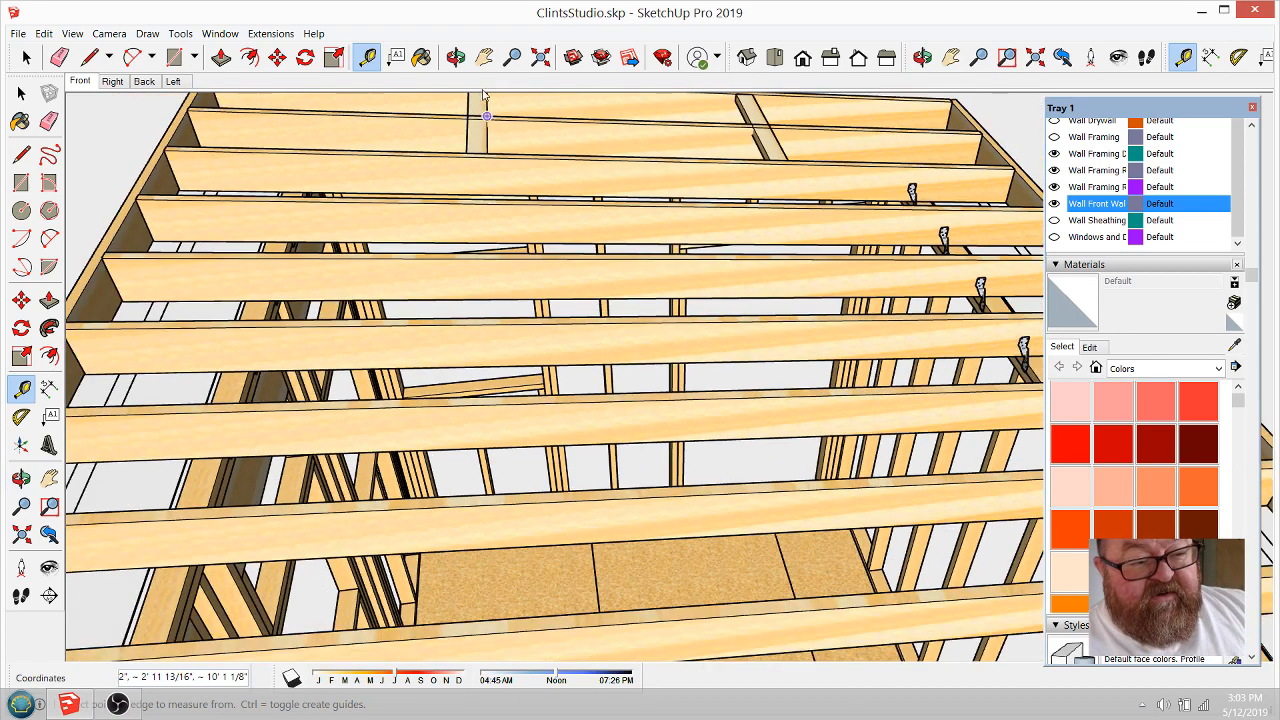
key("o")
left_click_drag(528, 347, 459, 287)
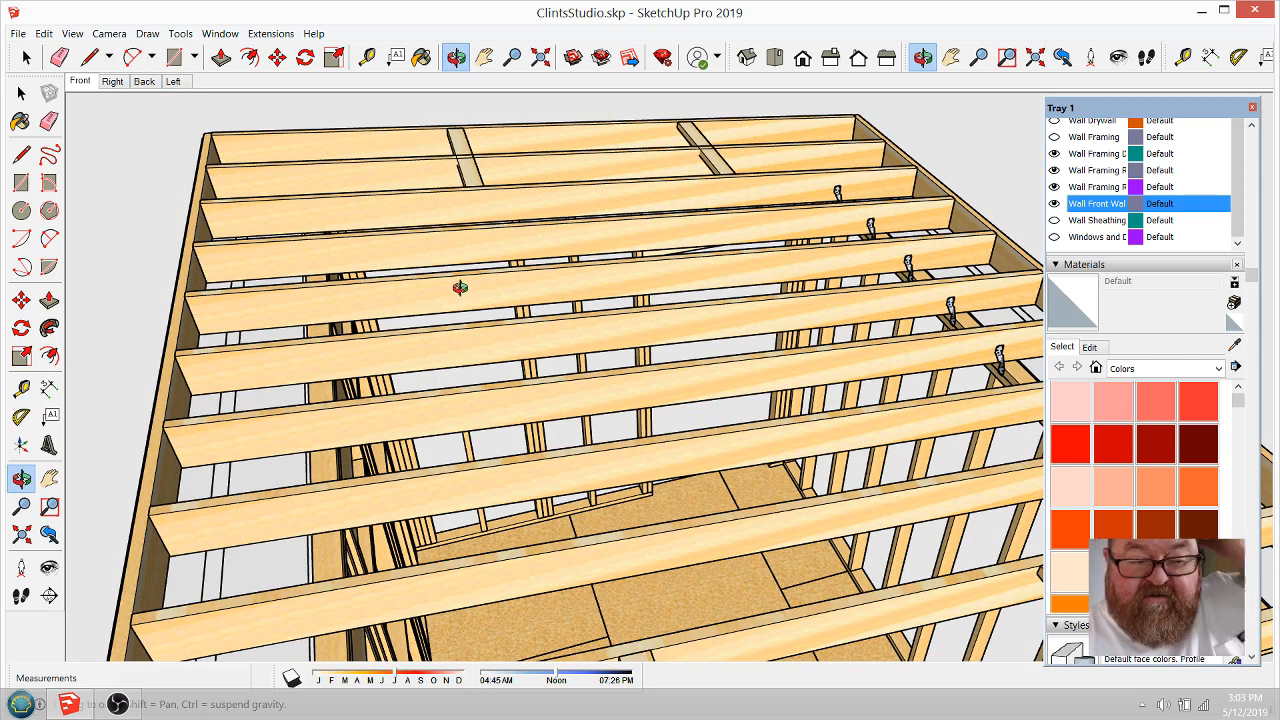
Step: Switch to Google Chrome and open the "Build plans hot off the plotter." message in the Gmail inbox
left_click(1241, 10)
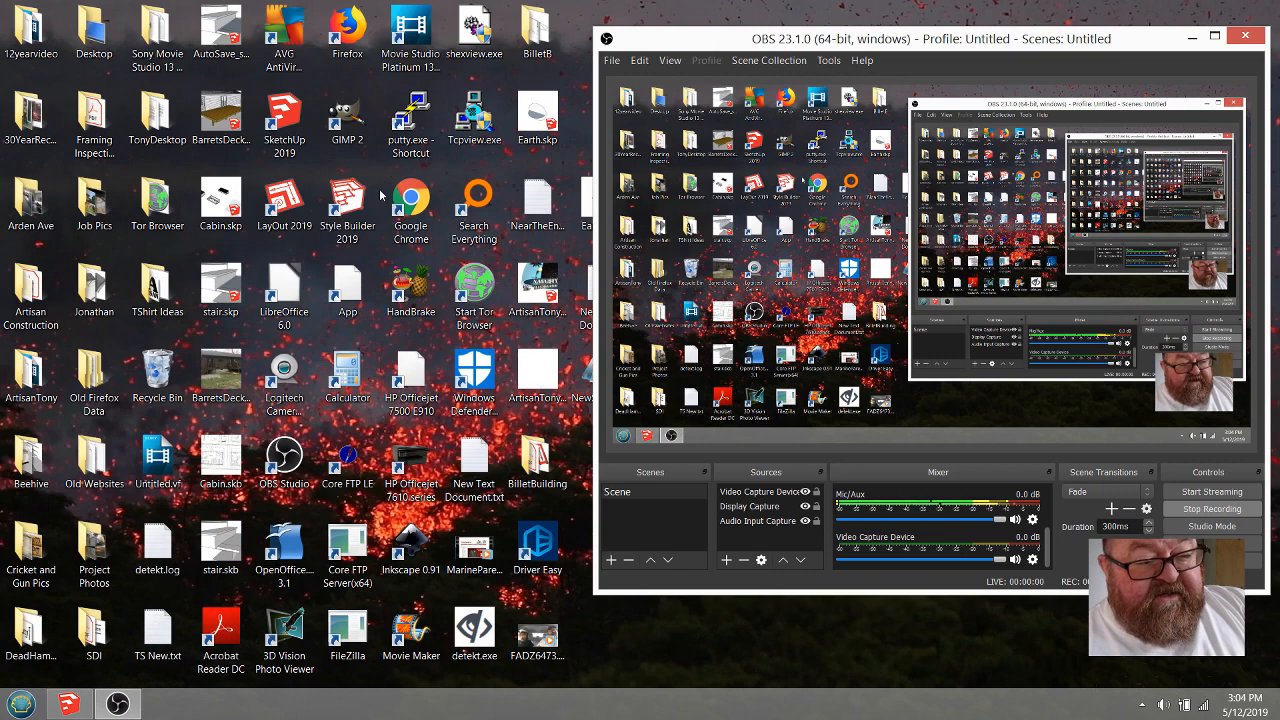
double_click(412, 205)
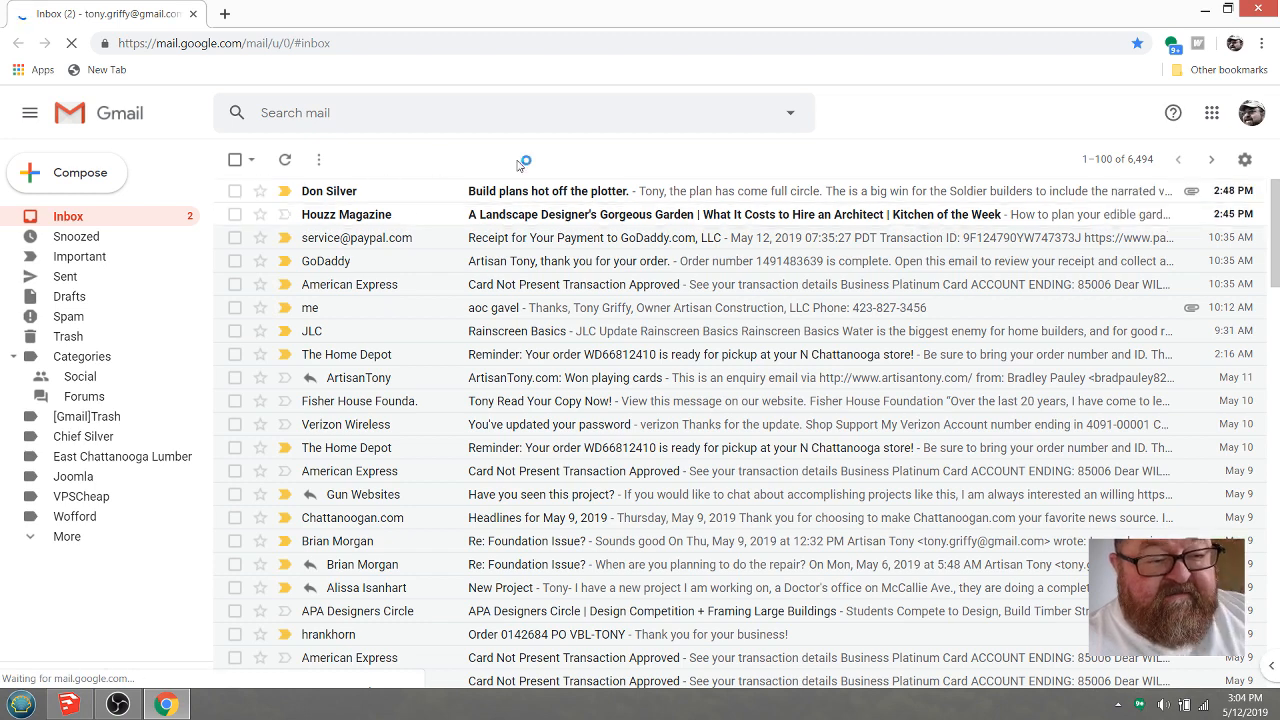
left_click(542, 193)
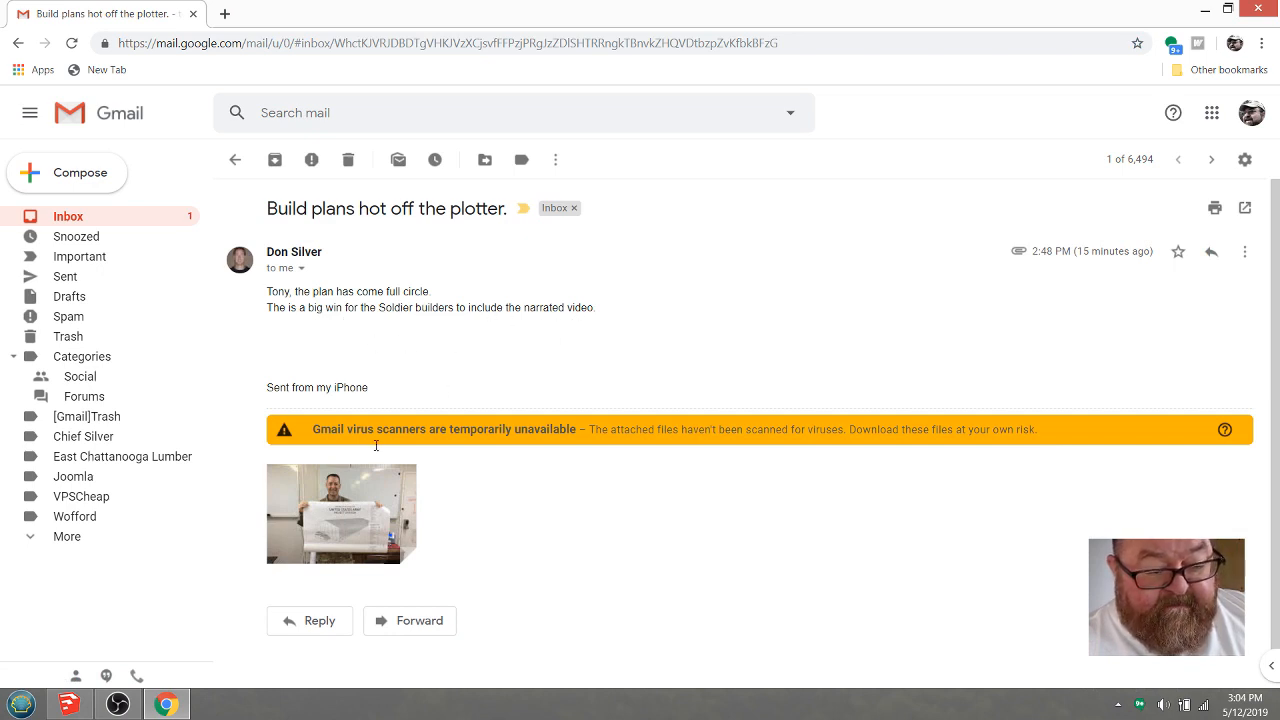
Step: Open the message's attached photo and examine the printed United States Army billet building plan up close
left_click(357, 530)
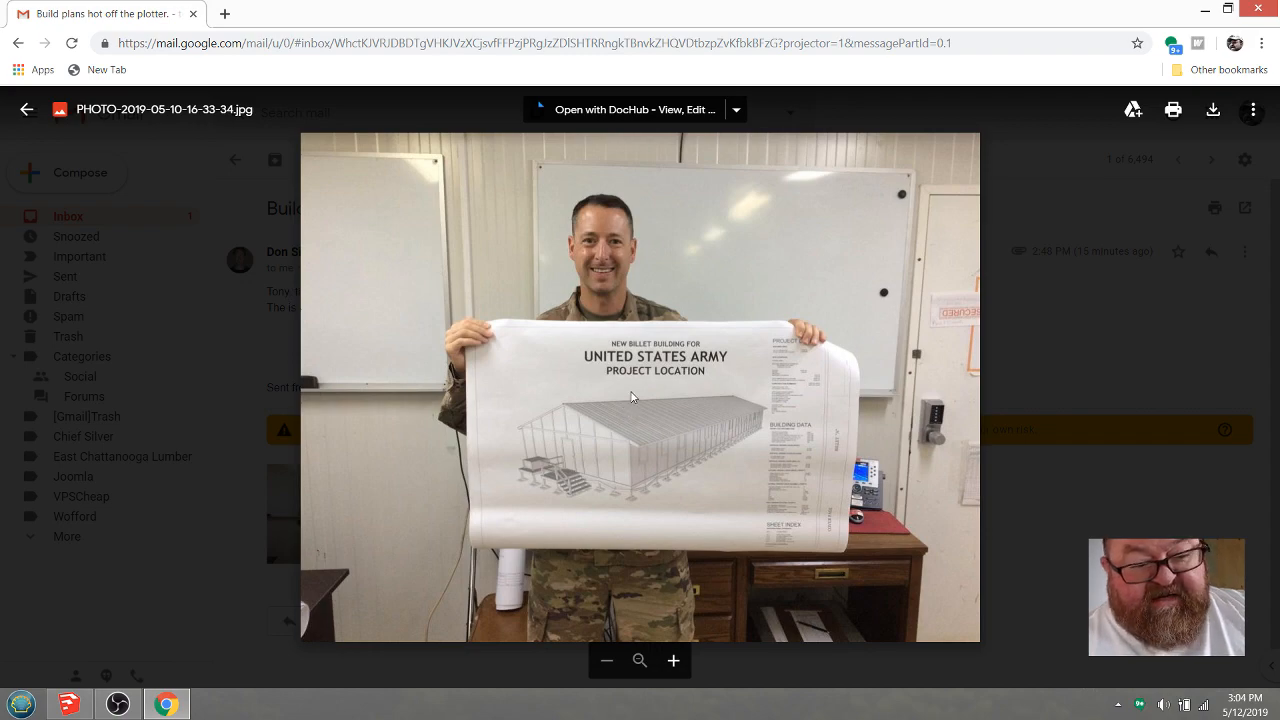
scroll(637, 362, "up", 6)
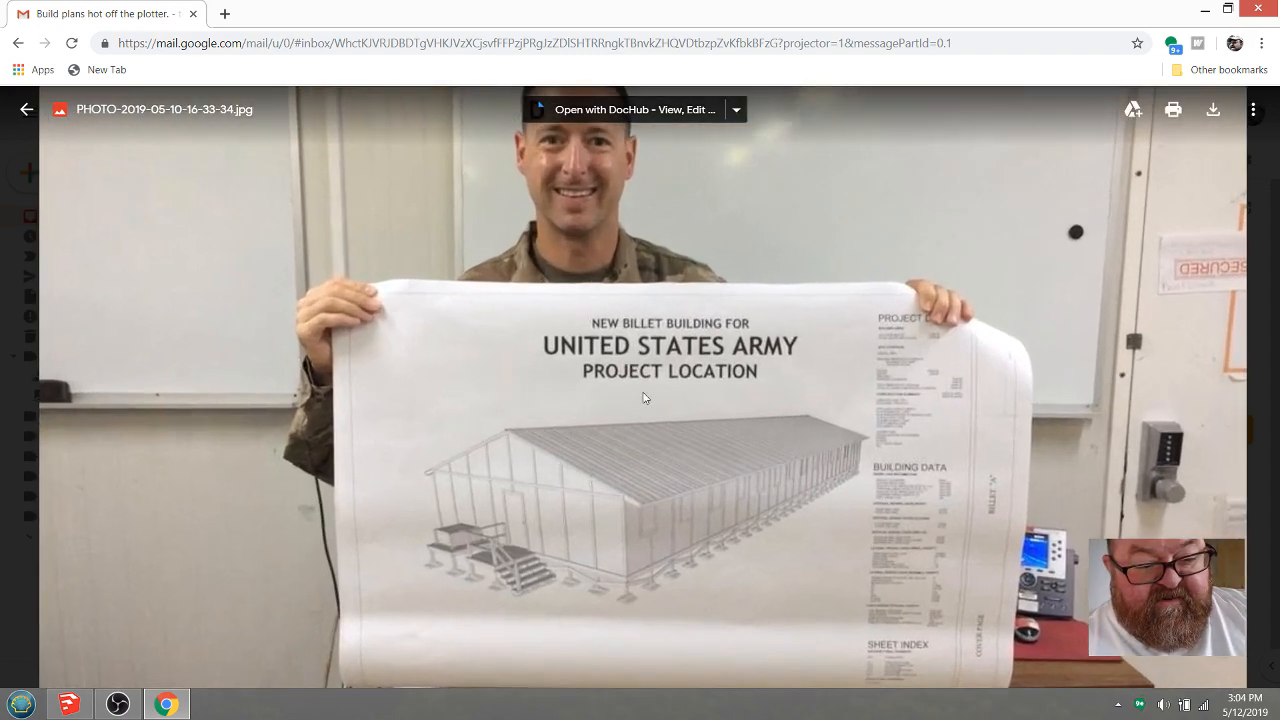
scroll(666, 468, "down", 4)
scroll(690, 443, "up", 3)
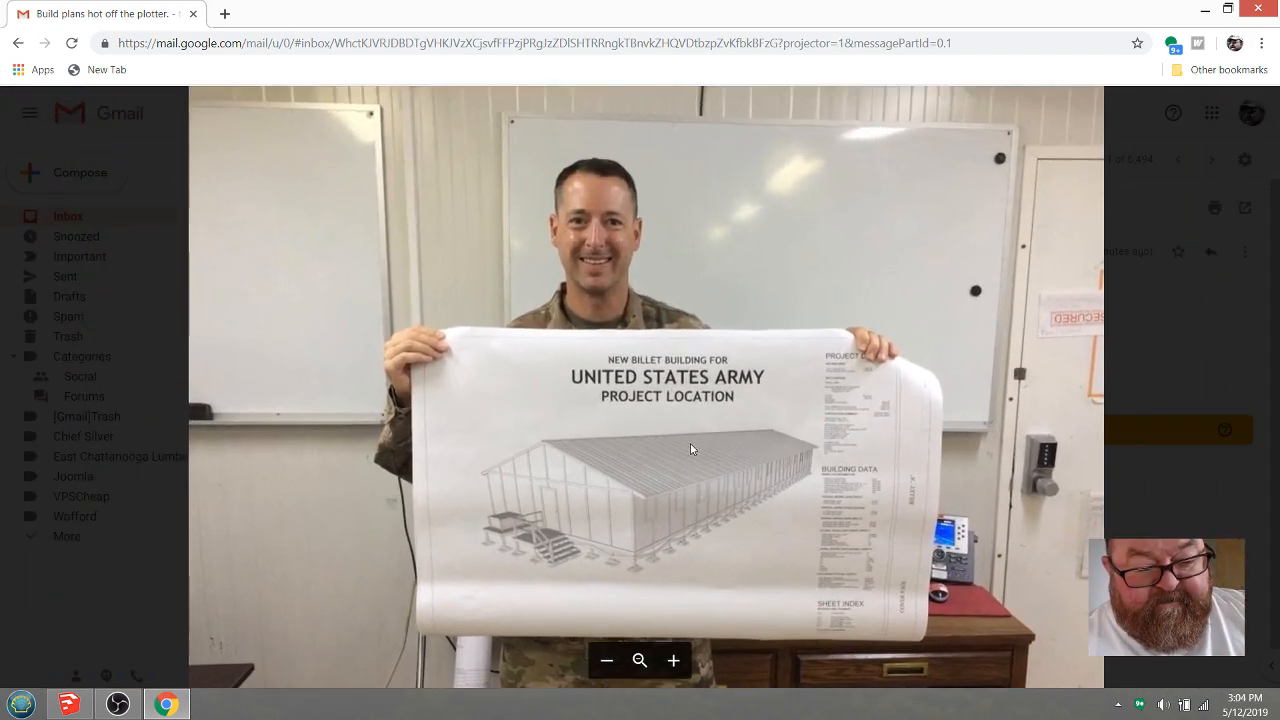
scroll(685, 468, "down", 3)
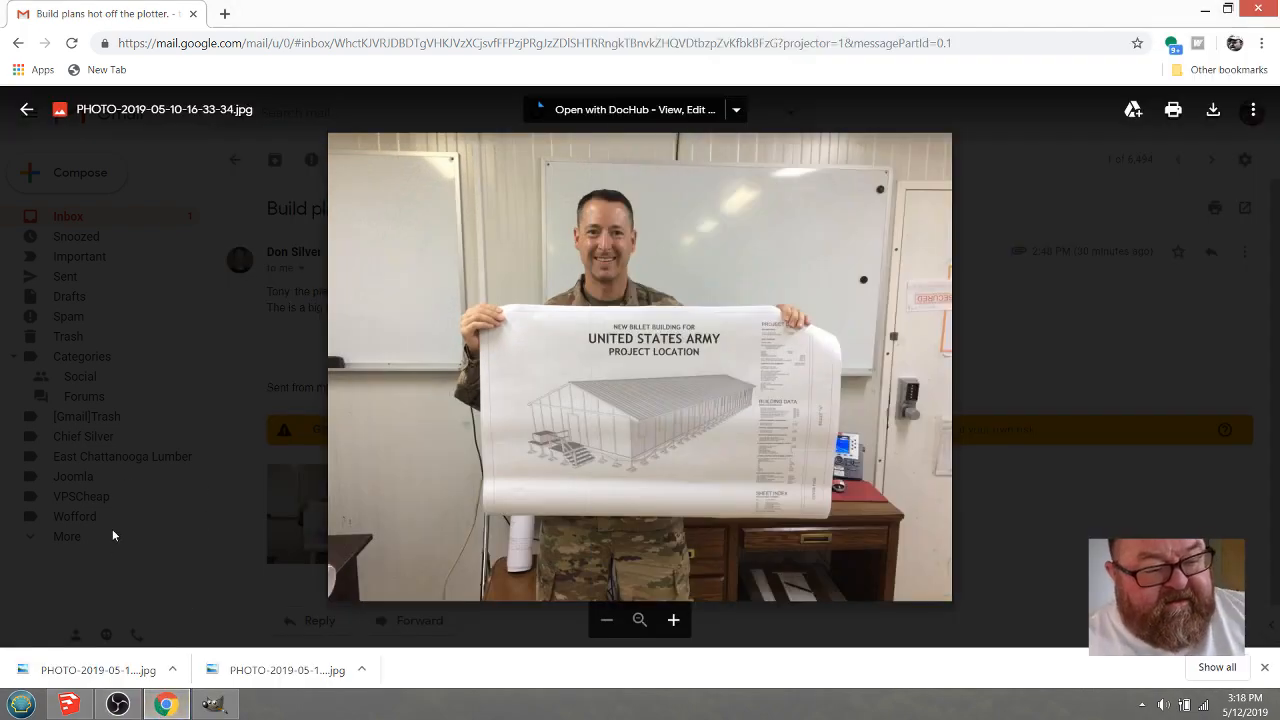
Step: Open a new browser tab and briefly recheck the plan photo and the SketchUp rafter model
left_click(223, 13)
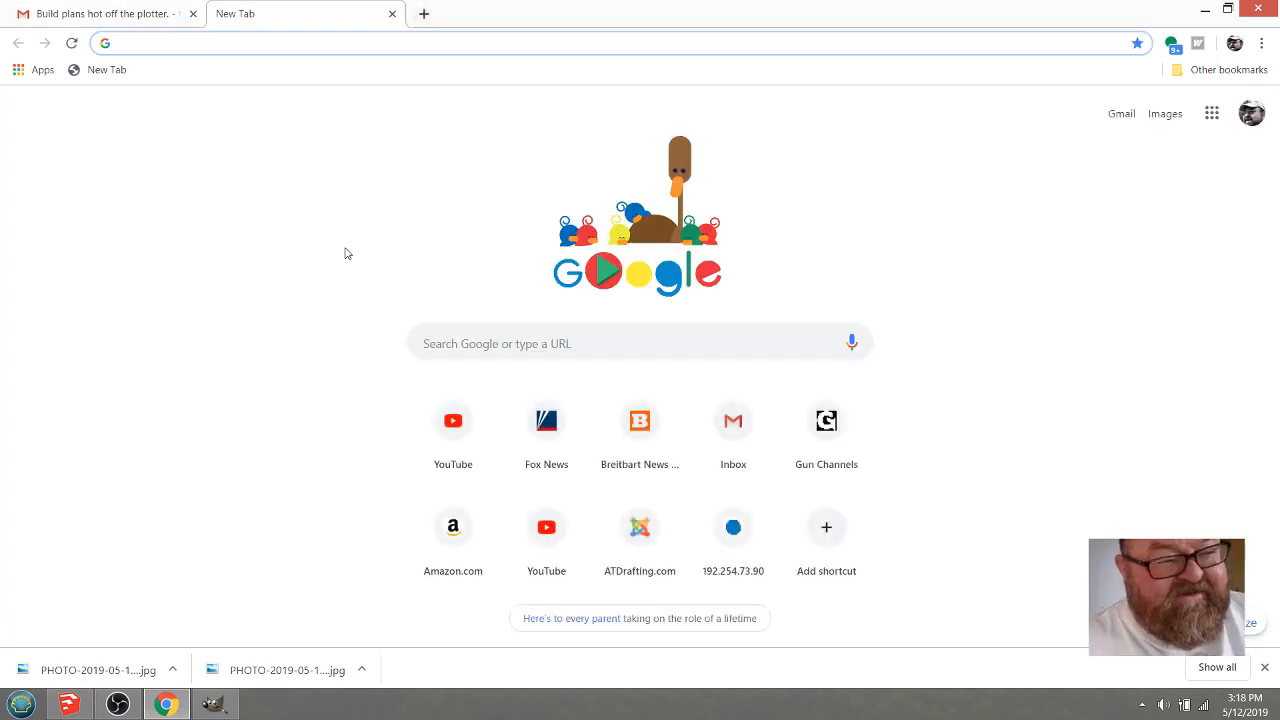
left_click(139, 27)
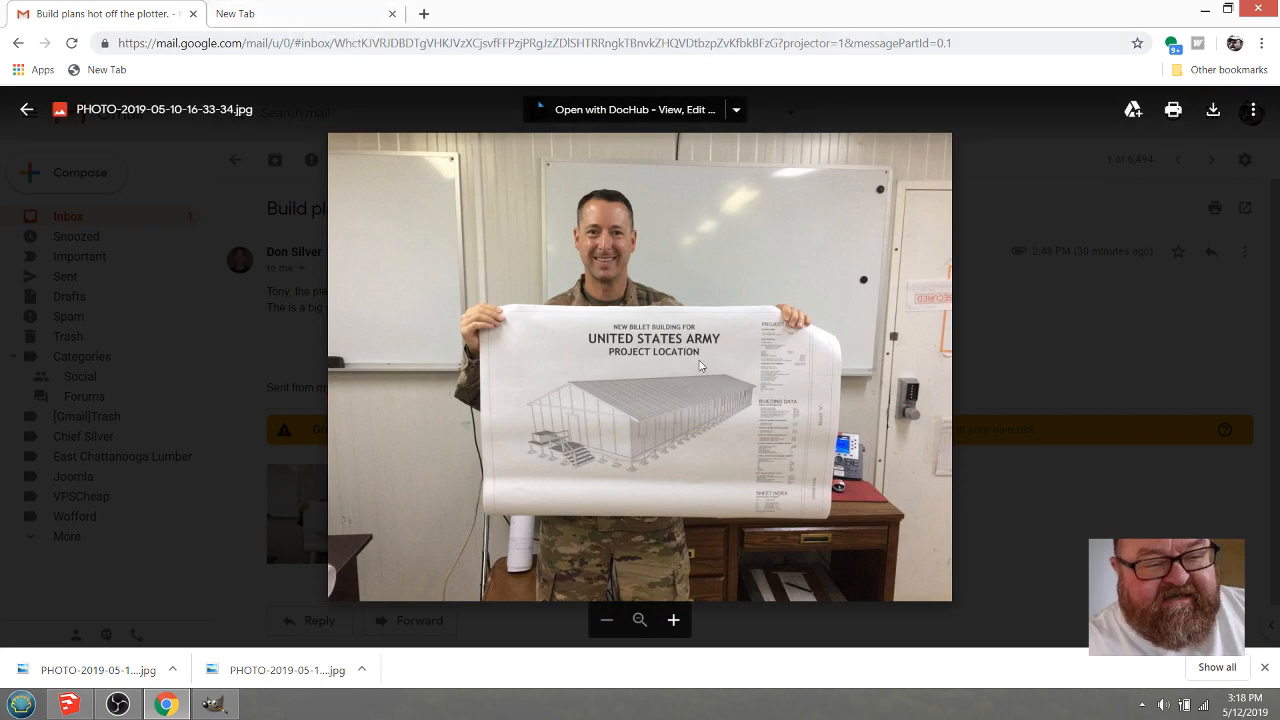
left_click(307, 11)
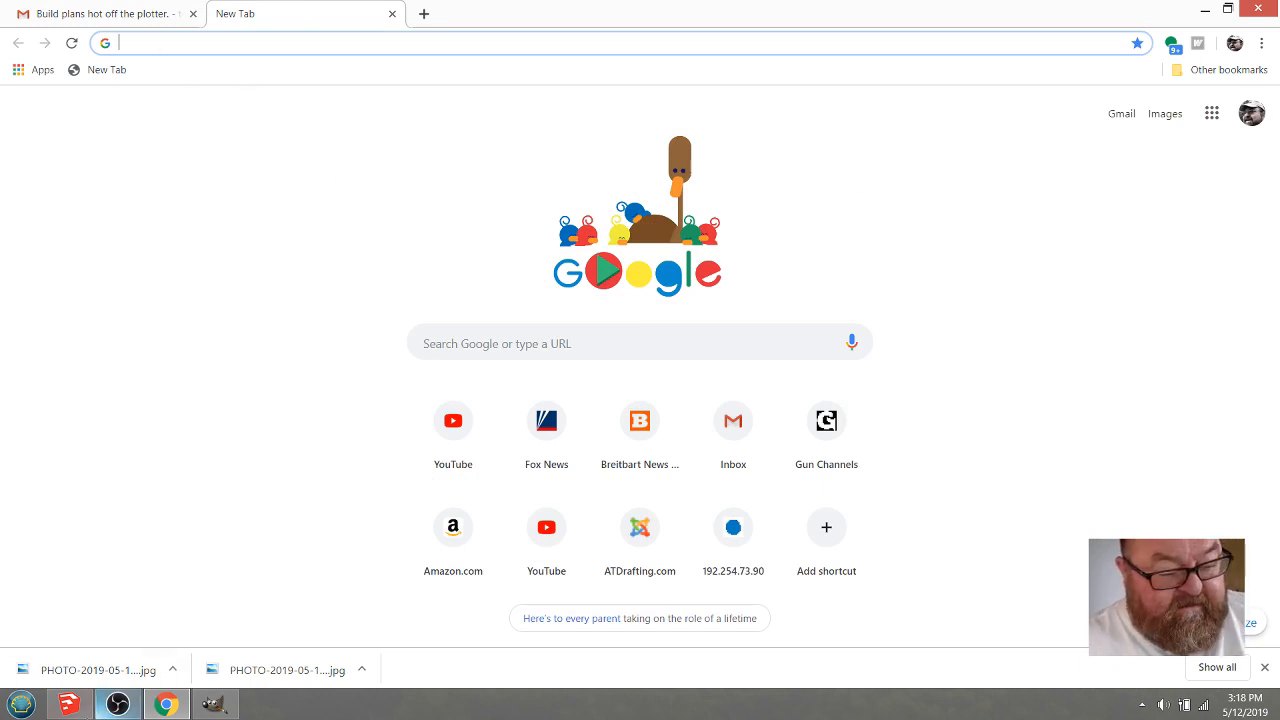
left_click(68, 704)
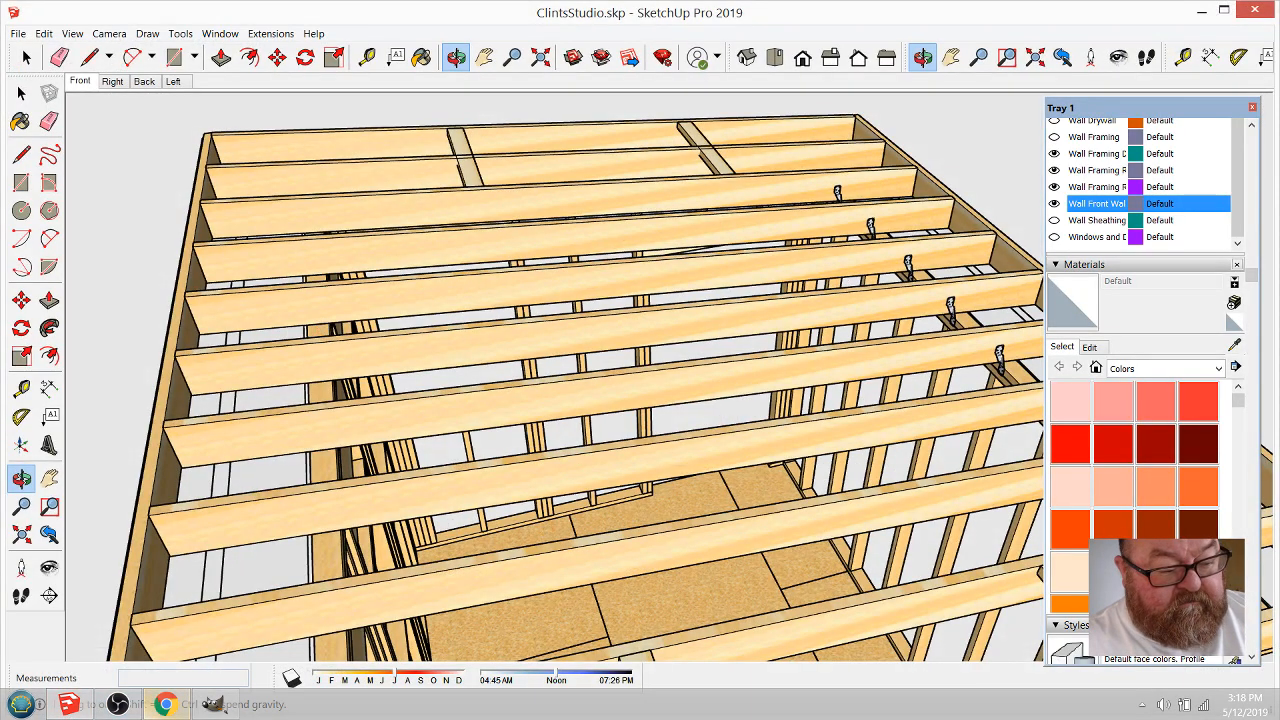
left_click(165, 704)
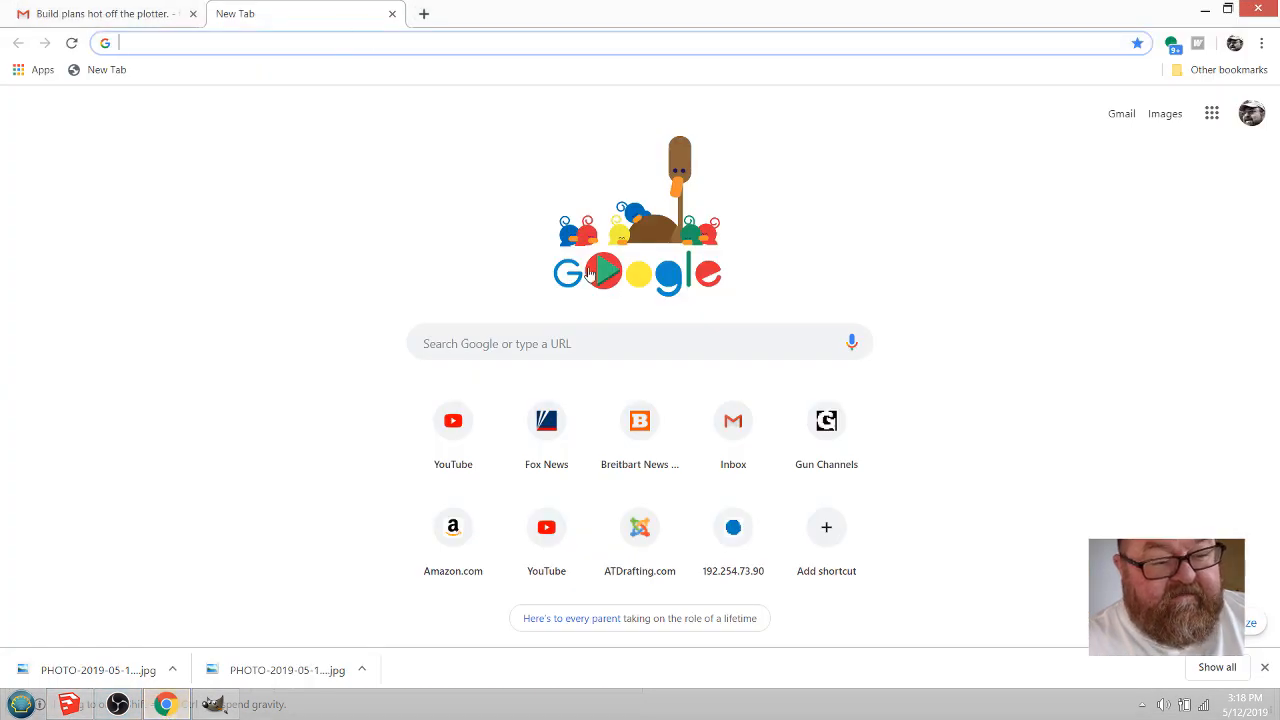
Step: Search Google for "r38 c insulation"
left_click(520, 336)
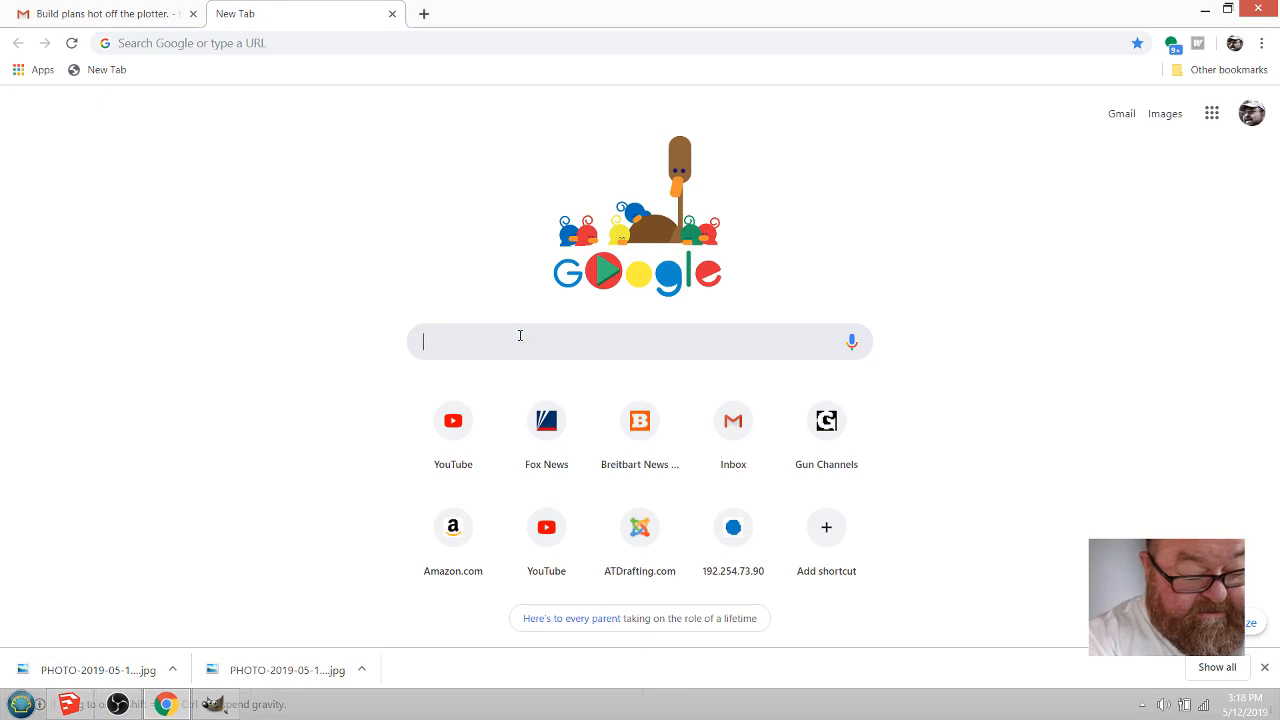
type("r38")
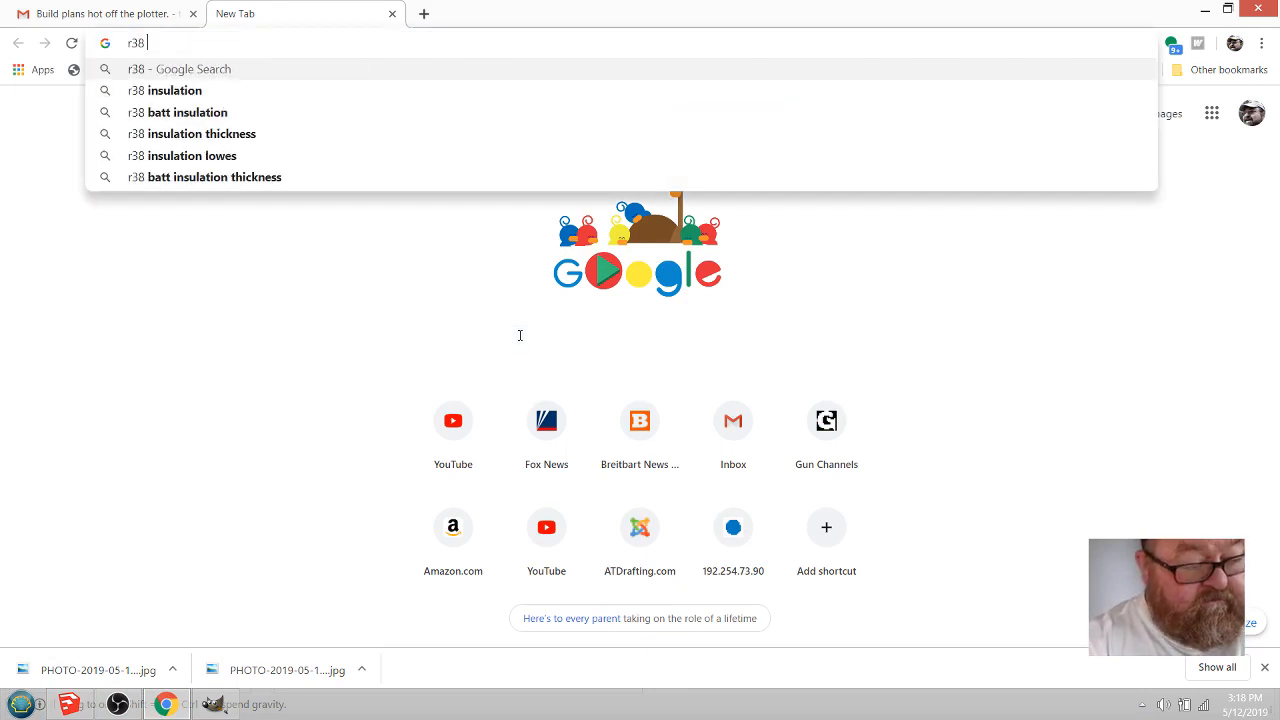
type(" c insu")
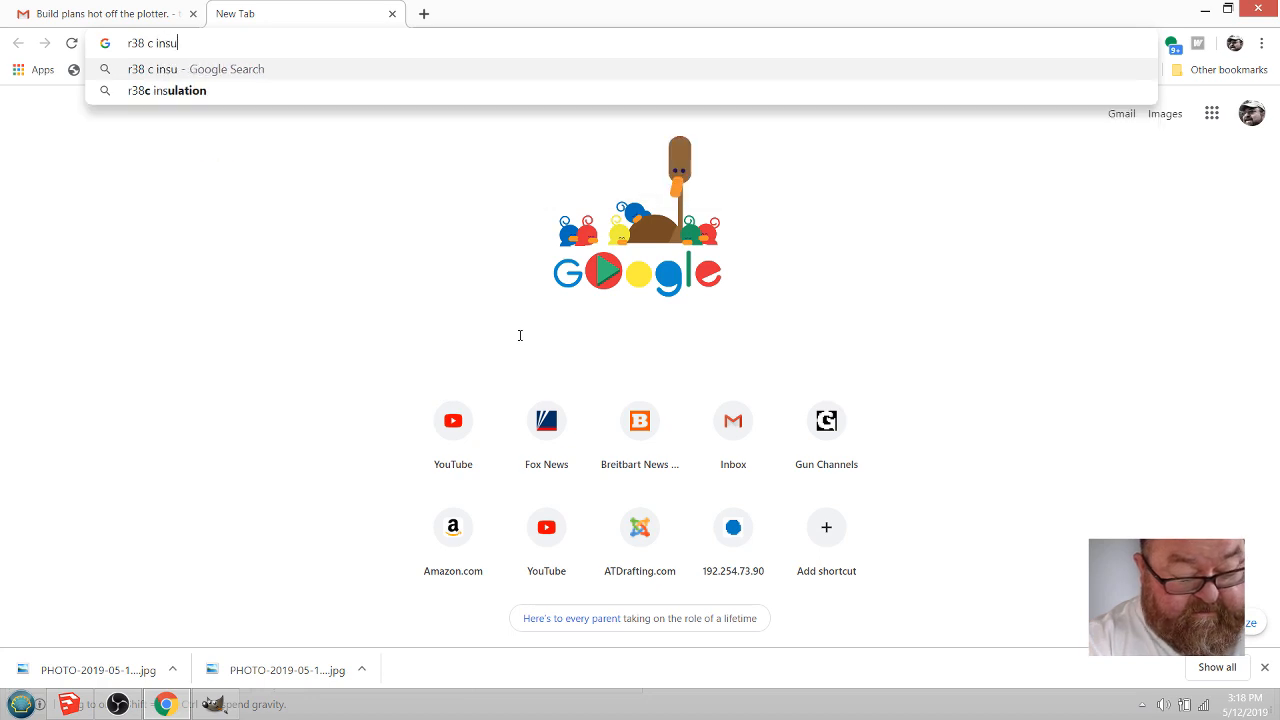
type("lation")
key("Return")
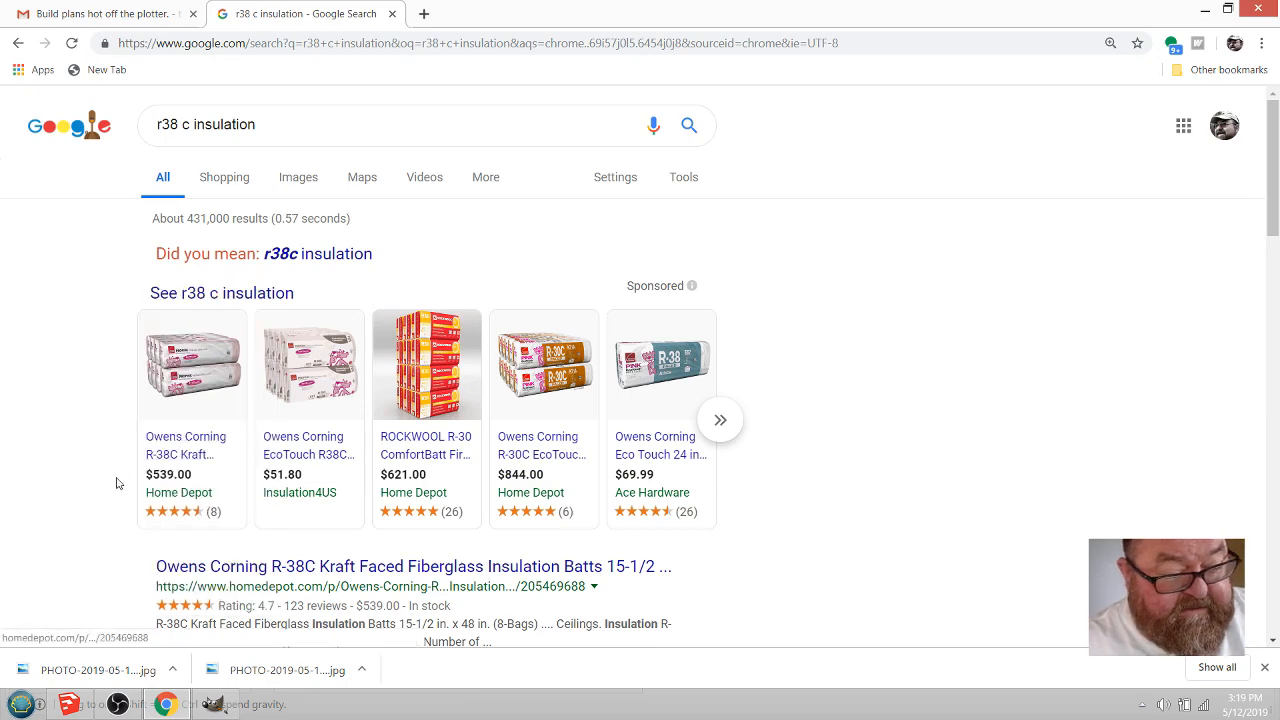
Step: Open the Home Depot listing for Owens Corning R-38C kraft faced batts and review its product title and description
left_click(171, 449)
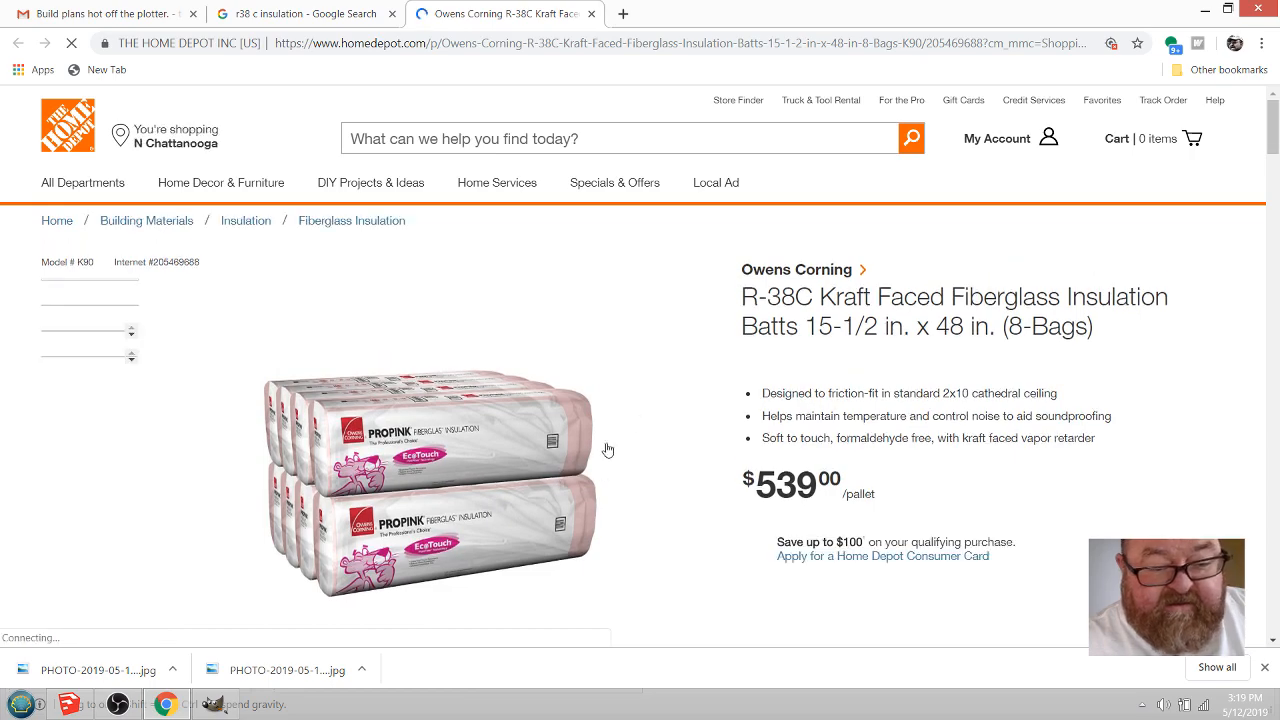
scroll(635, 458, "down", 4)
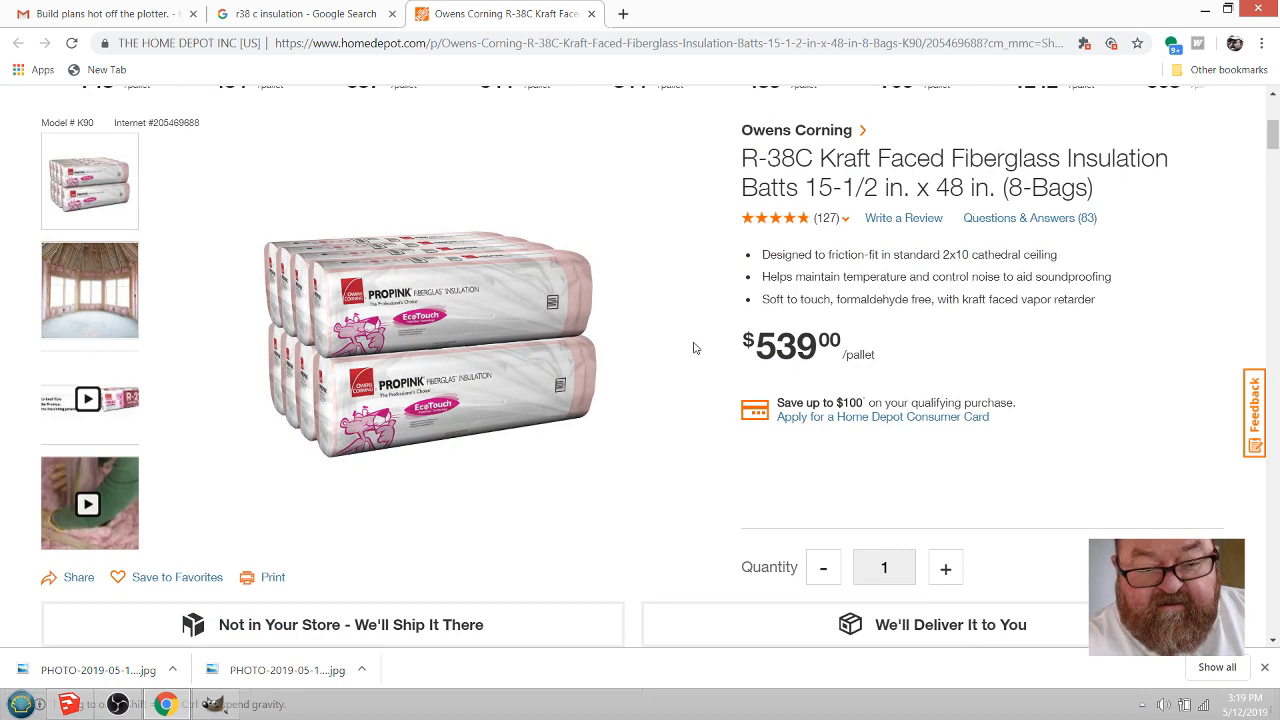
scroll(695, 347, "up", 1)
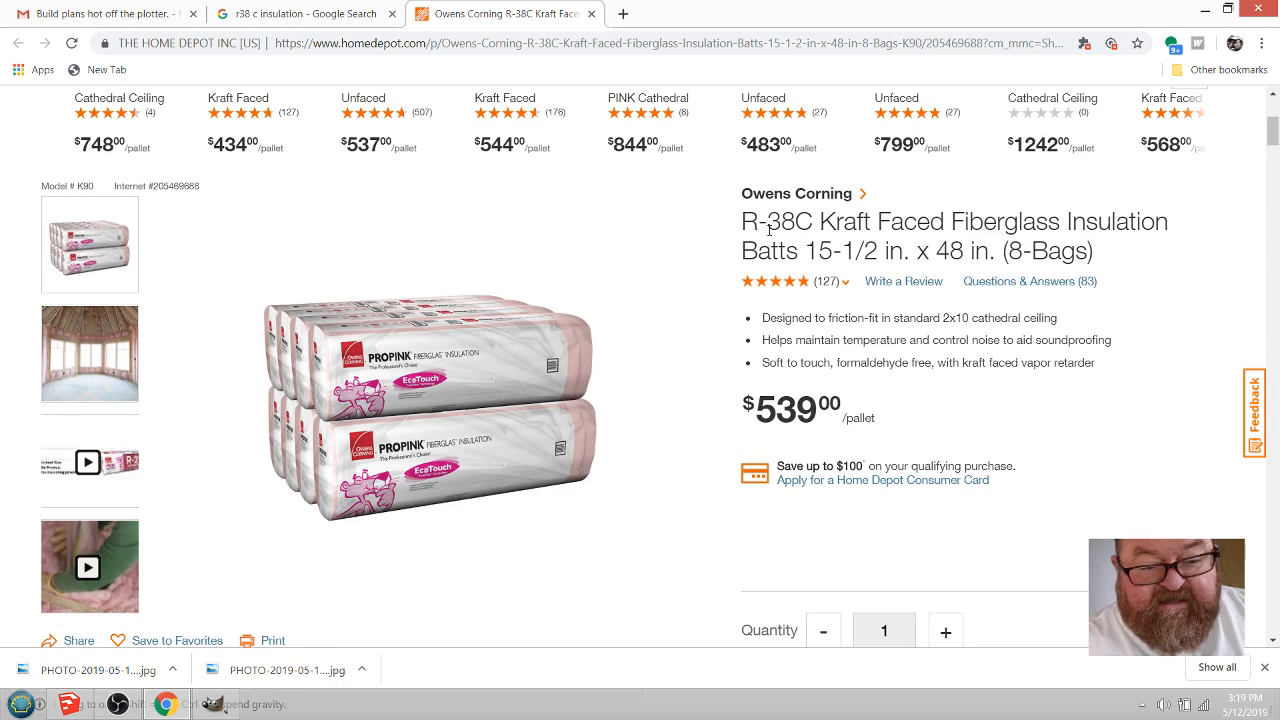
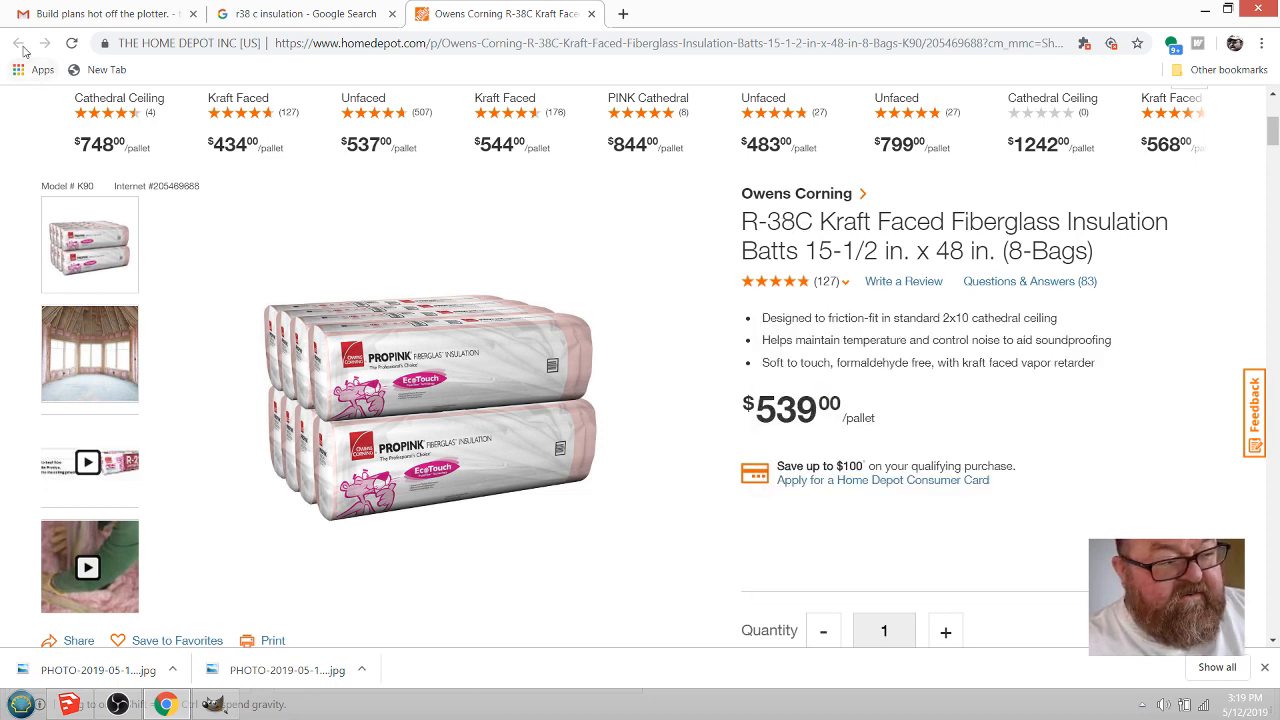
Step: Close the R-38C page and open the Home Depot listing for Owens Corning R-30C EcoTouch PINK cathedral ceiling batts
left_click(590, 14)
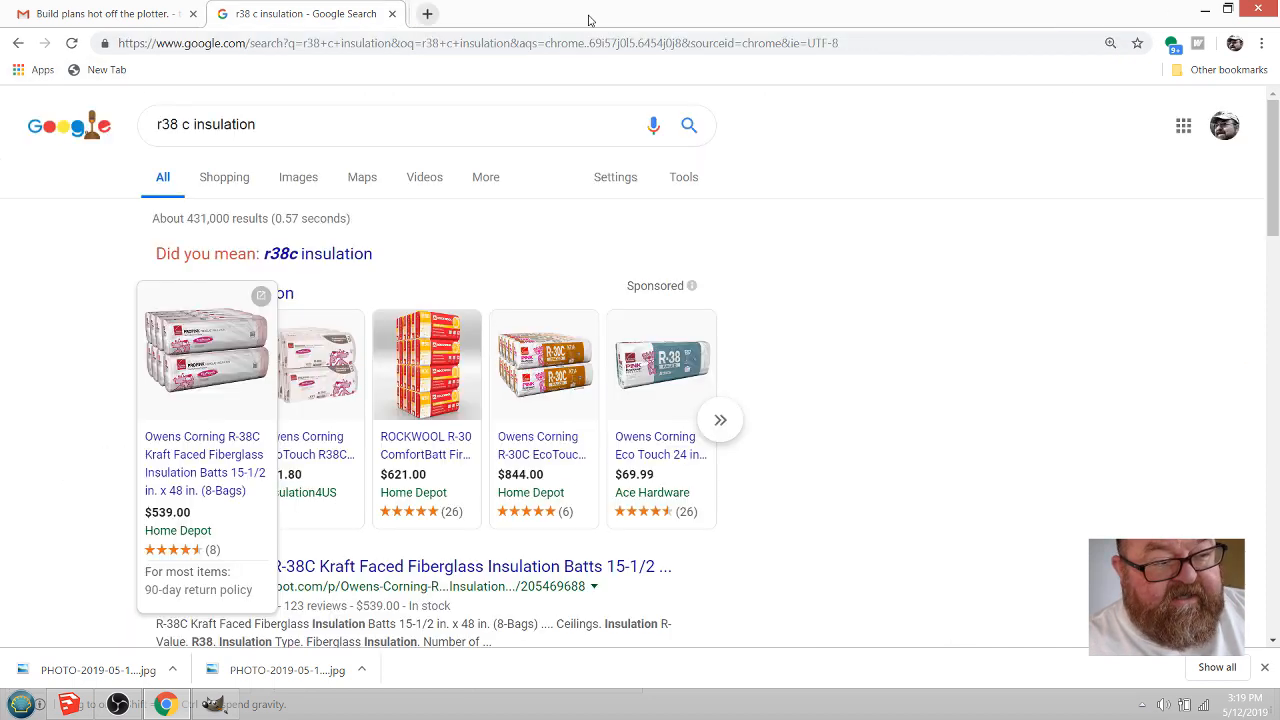
left_click(535, 445)
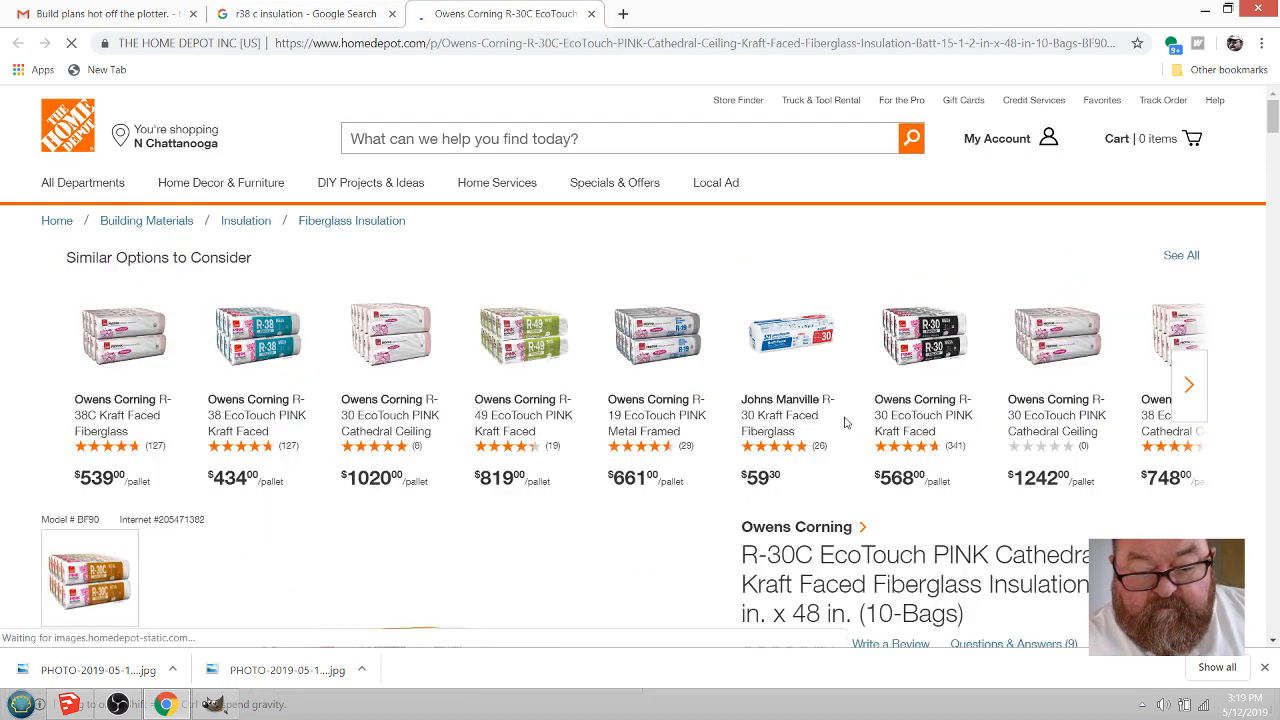
scroll(700, 456, "down", 2)
scroll(690, 452, "down", 1)
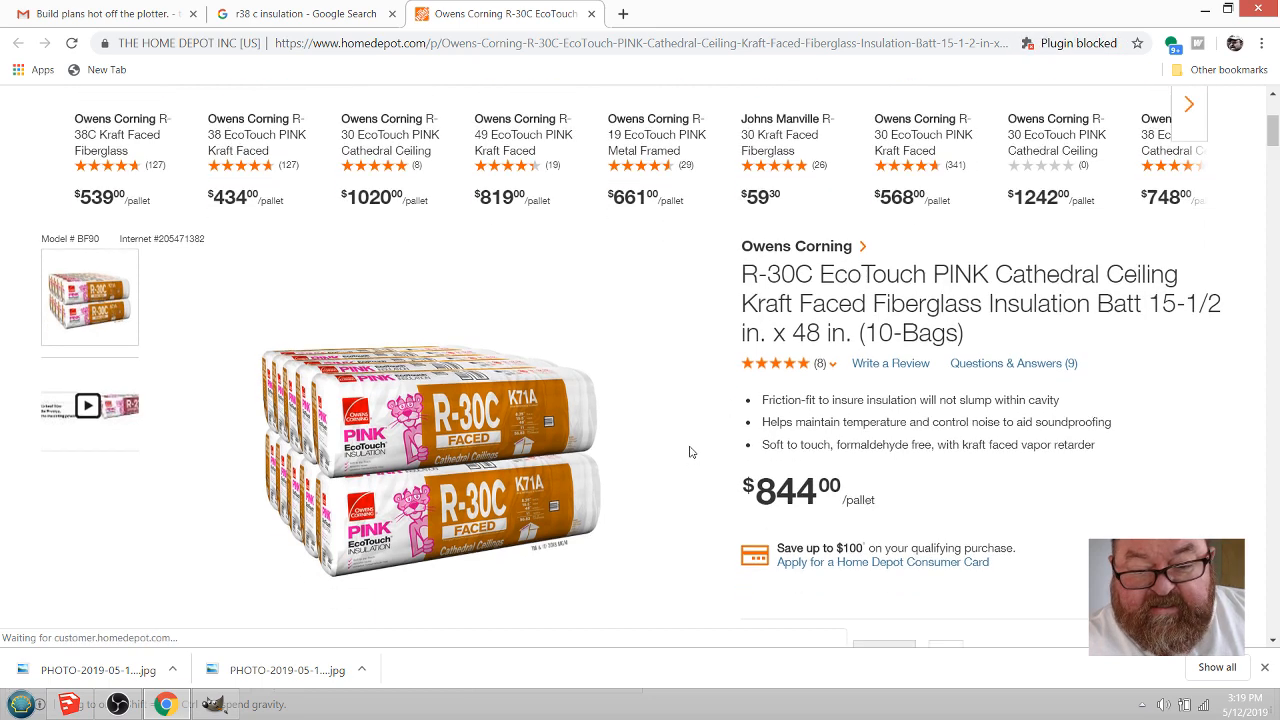
mouse_move(820, 308)
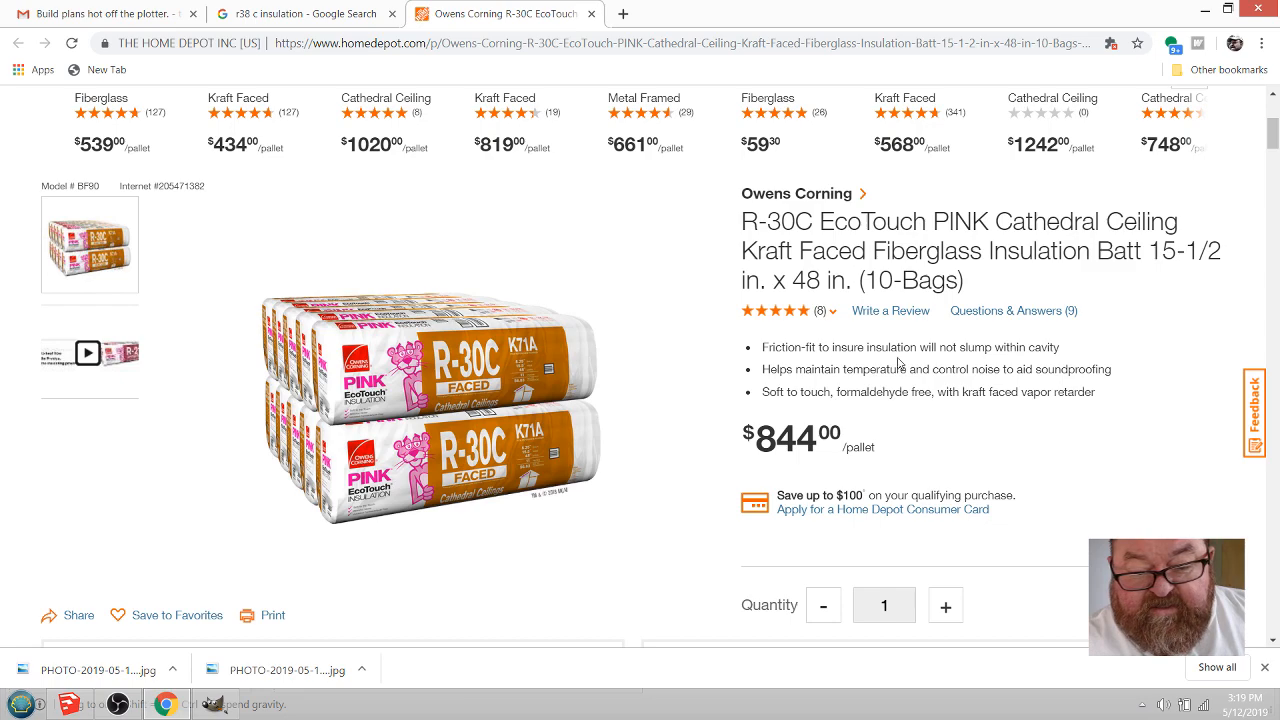
Step: Read the R-30C batt's Product Overview for its dimensions, rafter suitability and ventilation space
scroll(663, 354, "down", 5)
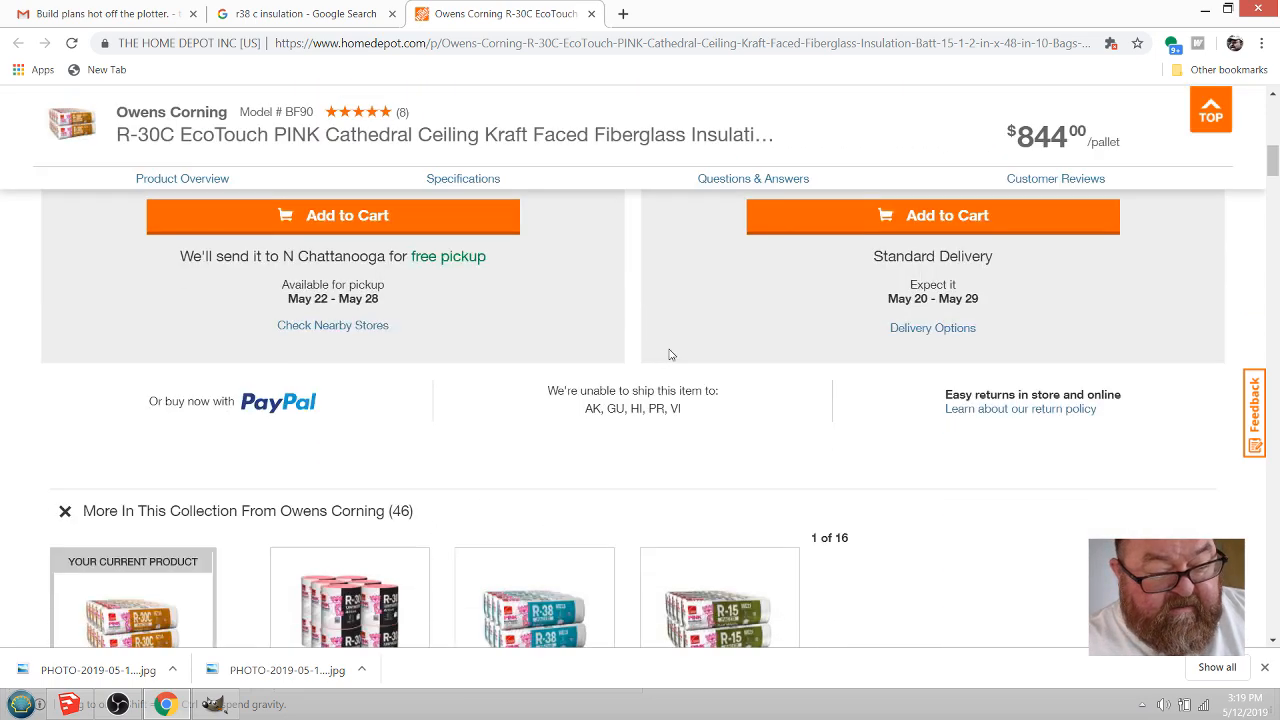
scroll(671, 357, "up", 3)
scroll(686, 389, "up", 2)
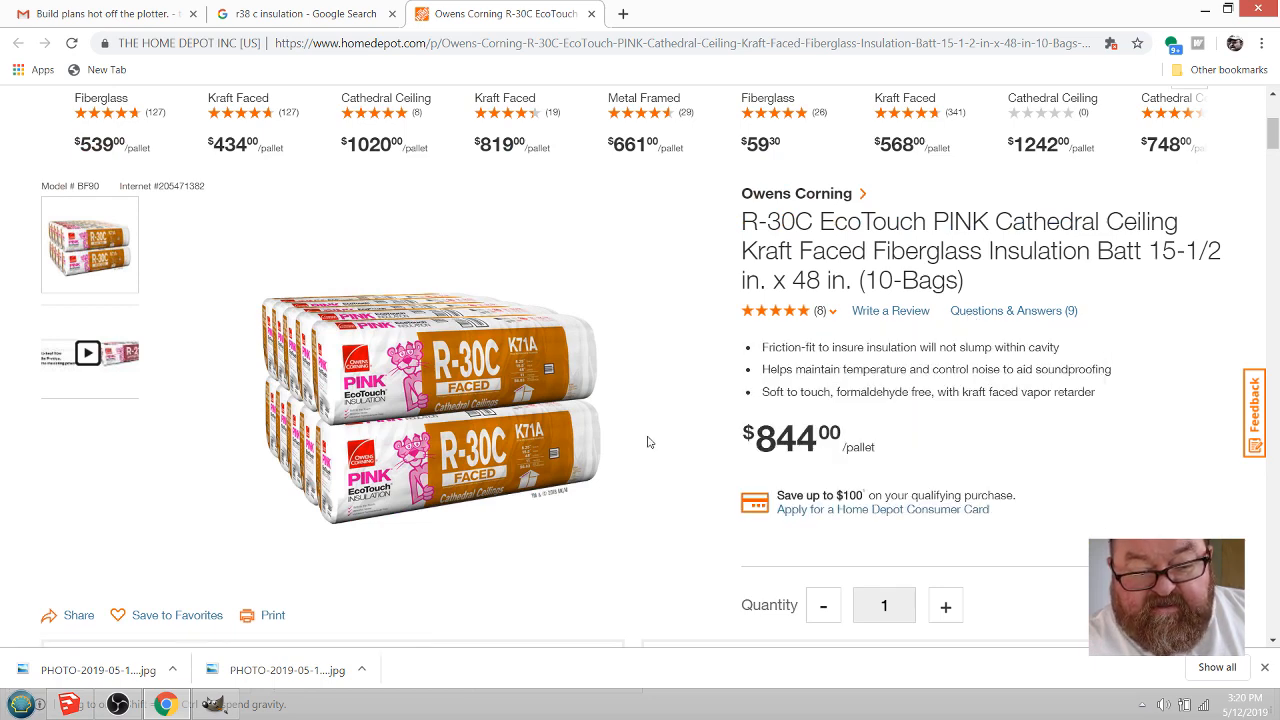
scroll(647, 441, "down", 6)
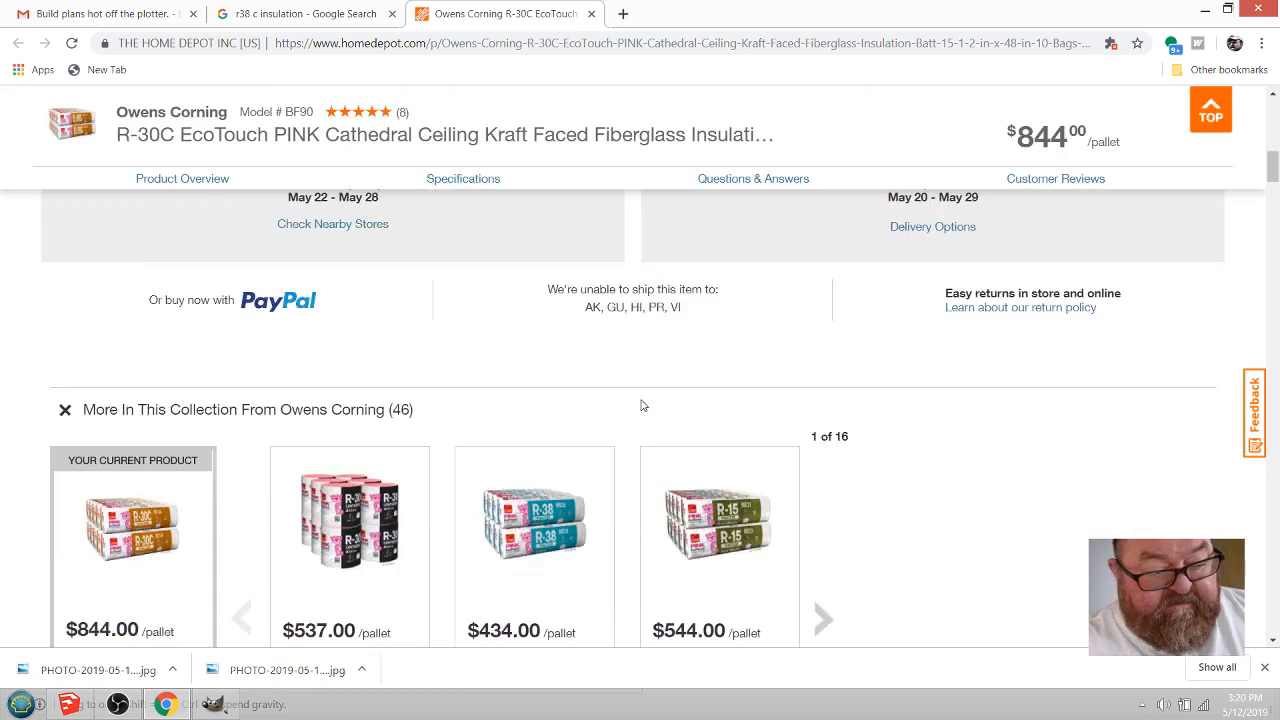
scroll(644, 405, "down", 8)
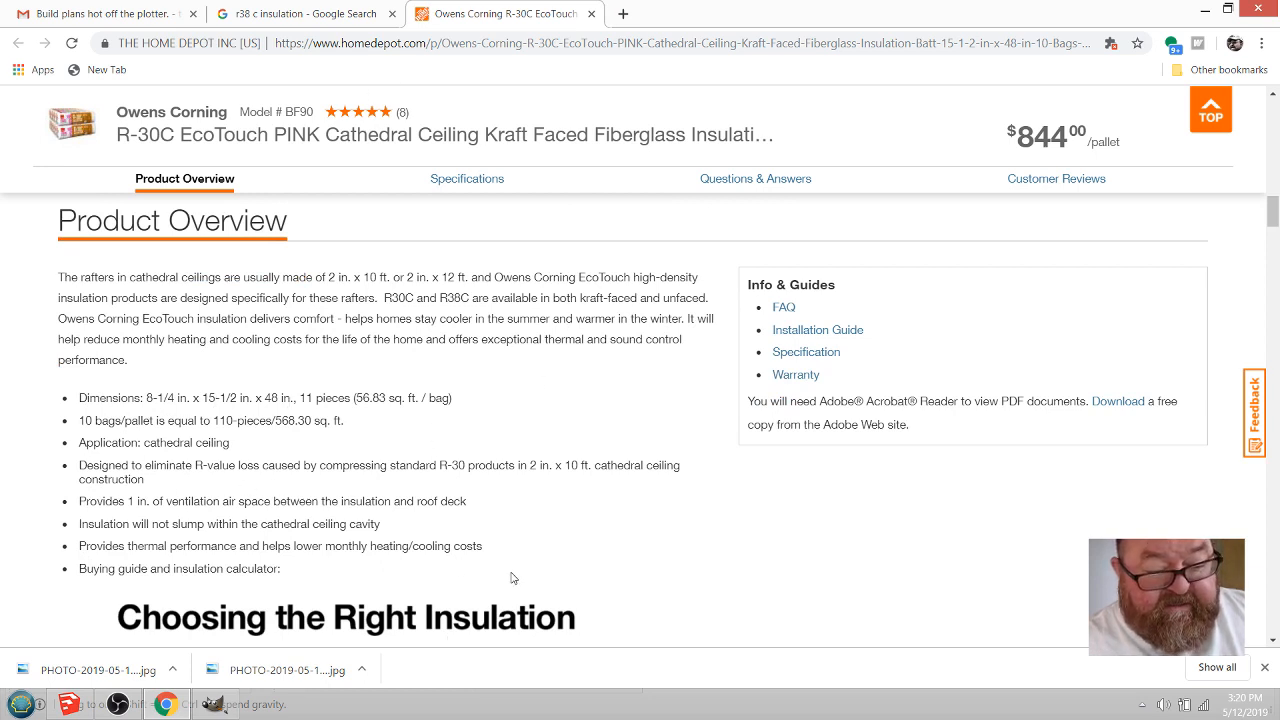
Step: Return to the SketchUp studio model and examine the roof rafters over the wall framing
left_click(313, 24)
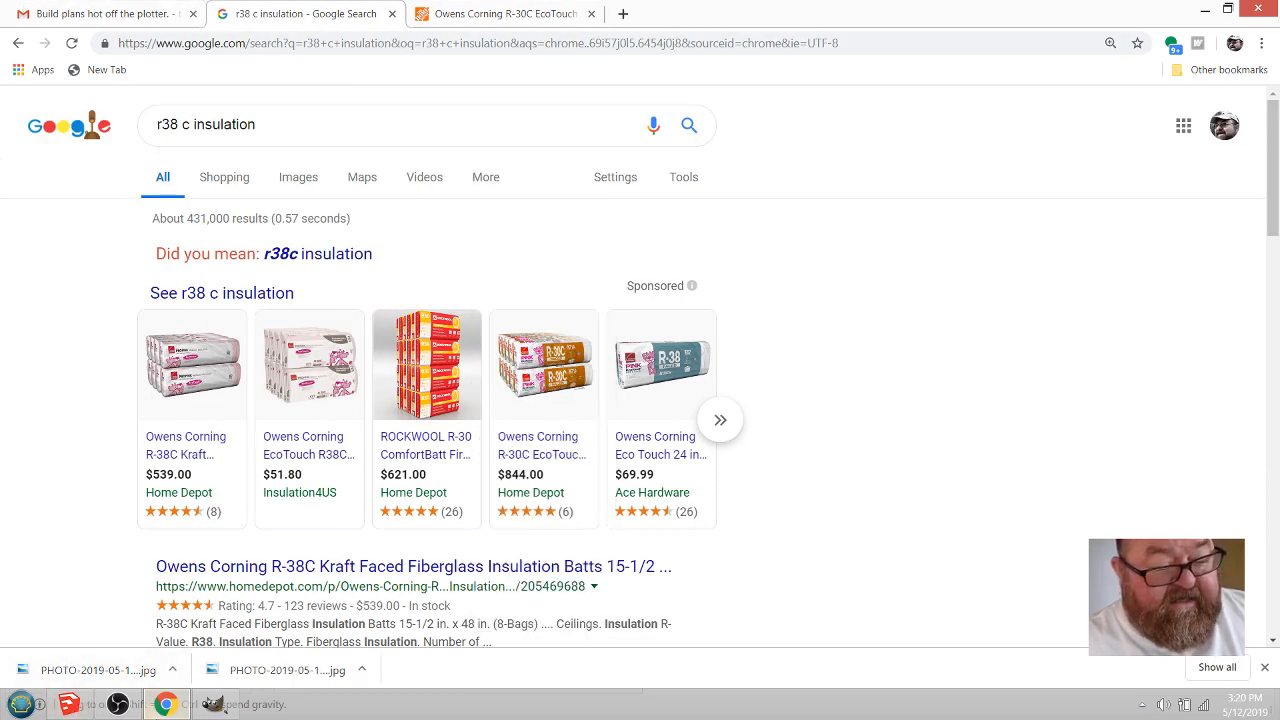
left_click(68, 704)
left_click_drag(487, 272, 512, 282)
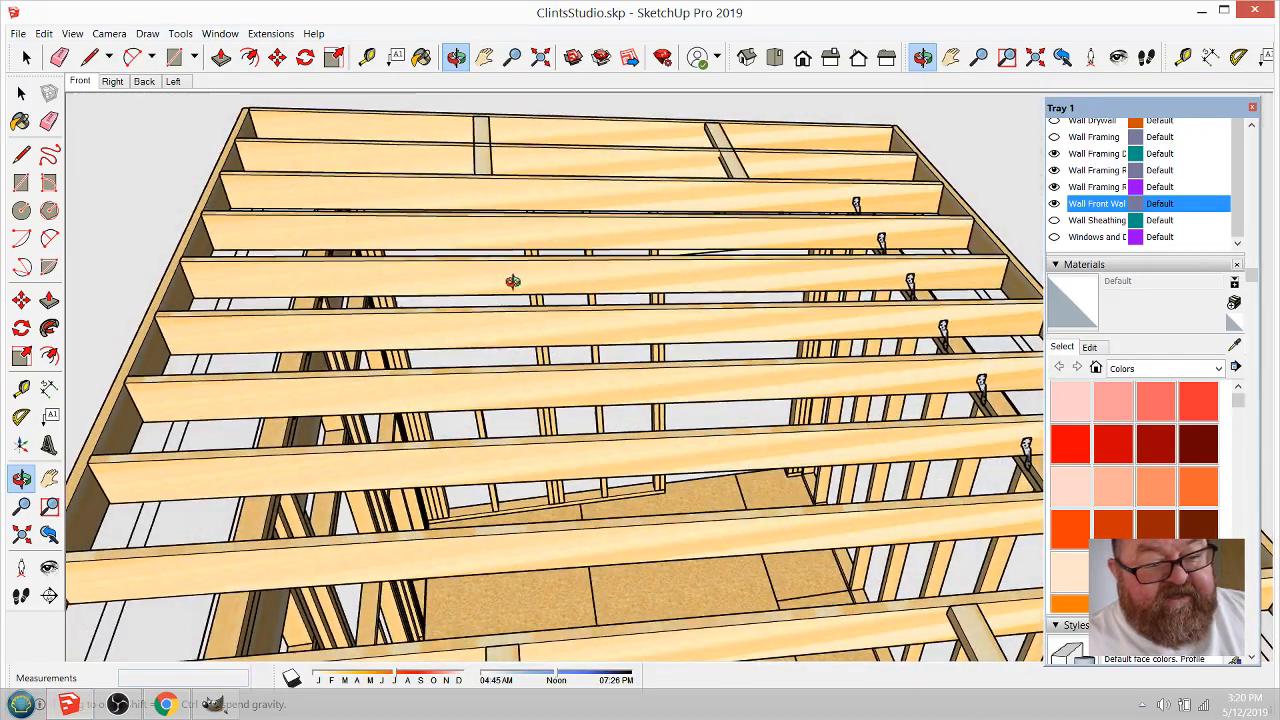
mouse_move(376, 327)
left_mouse_down()
mouse_move(471, 346)
mouse_move(474, 380)
mouse_move(396, 324)
left_mouse_up()
scroll(415, 176, "up", 4)
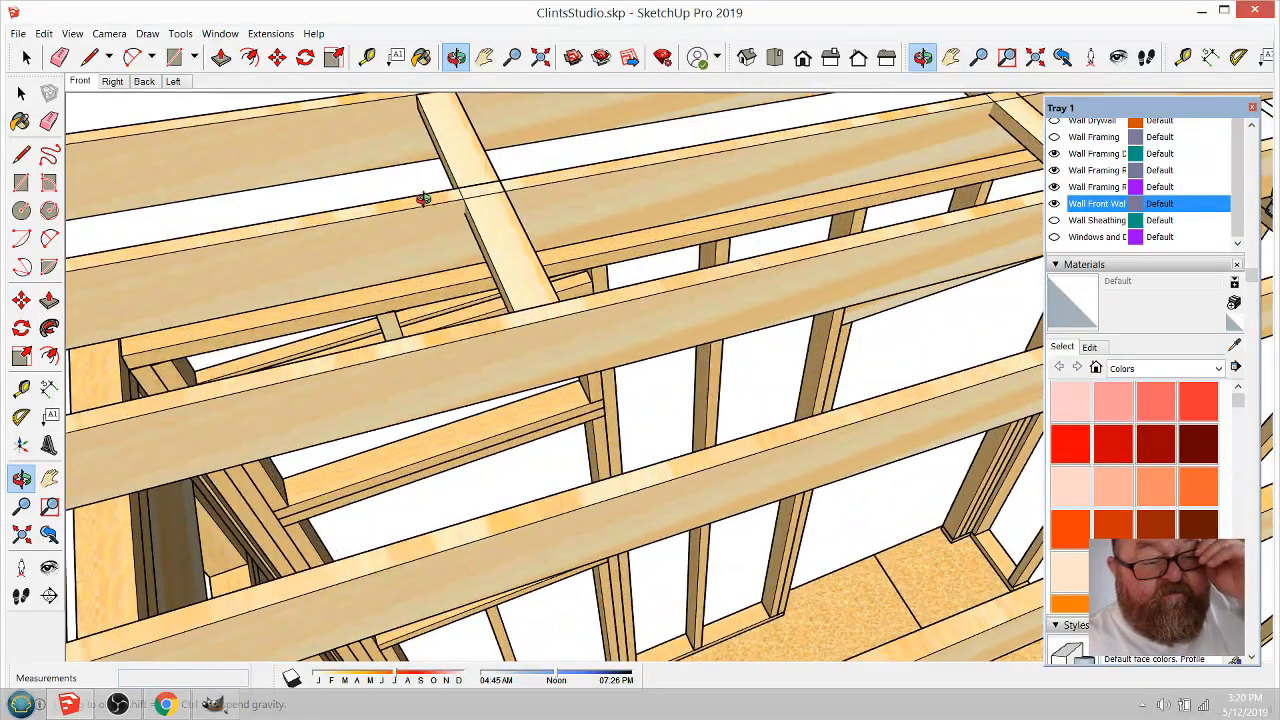
scroll(339, 255, "up", 1)
scroll(337, 245, "down", 5)
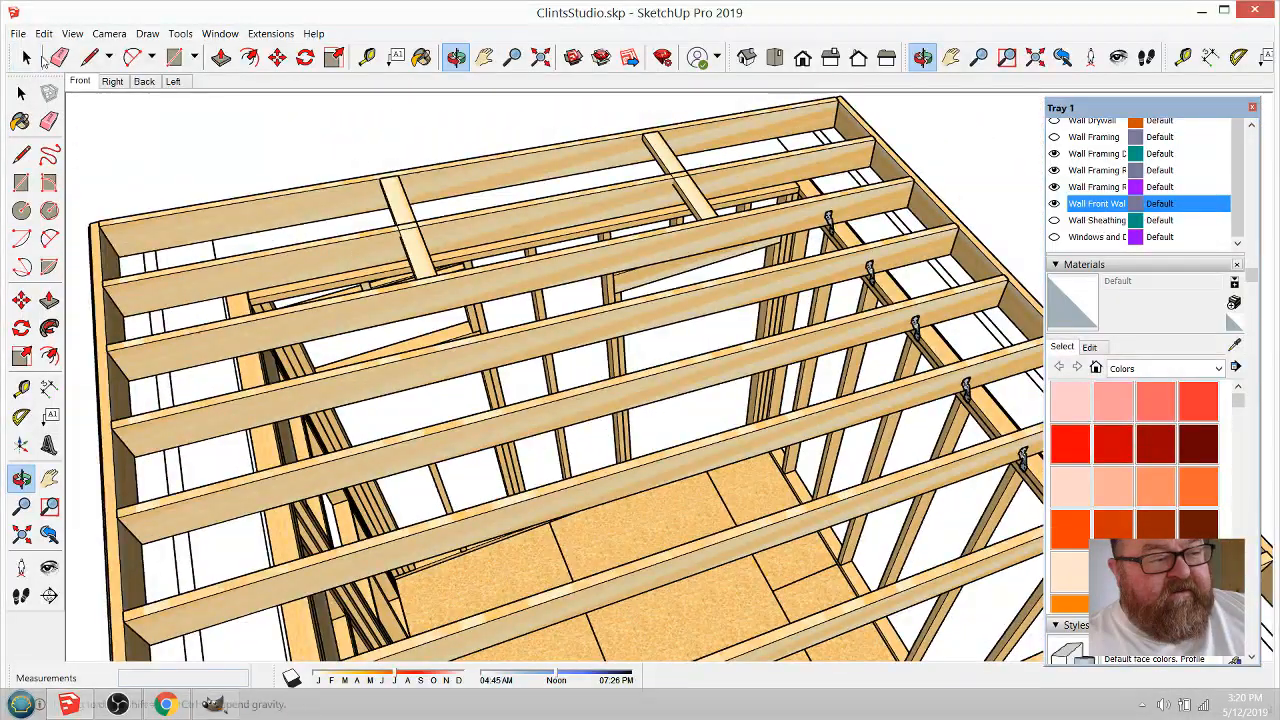
Step: Open the rafter group, select a single rafter to inspect it up close, and leave the group
key("space")
left_click(428, 372)
double_click(428, 370)
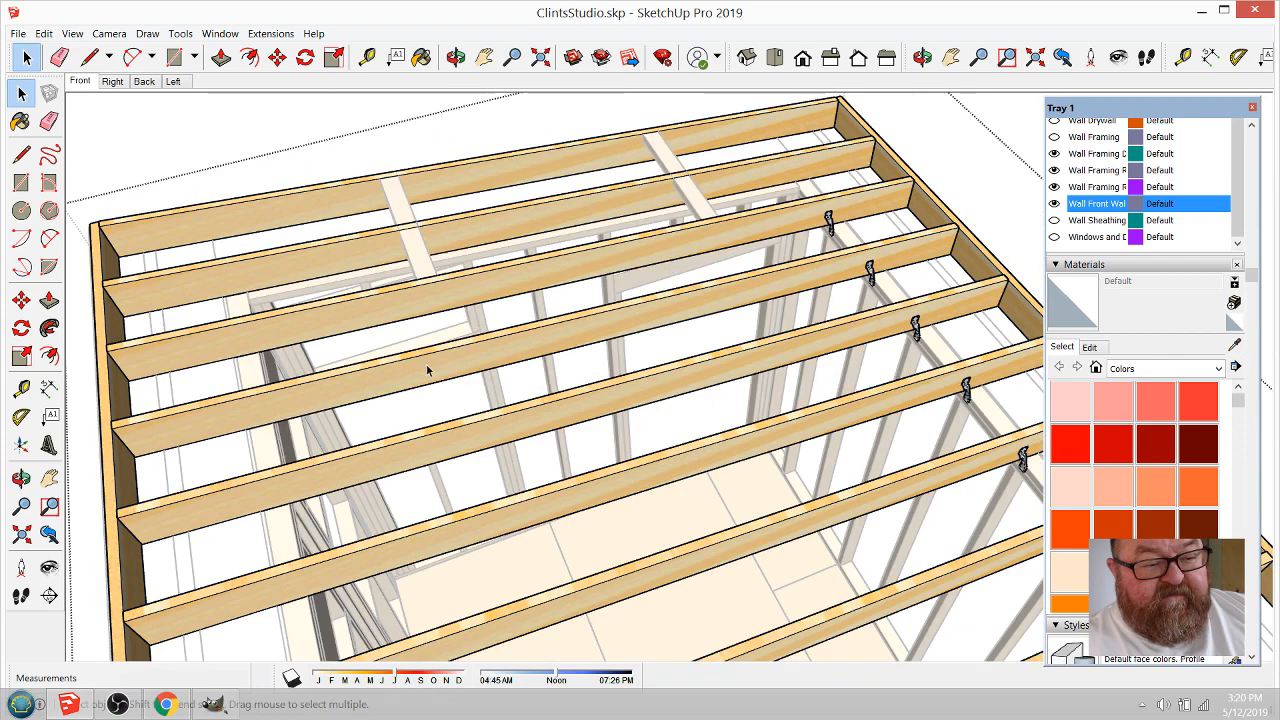
left_click(428, 370)
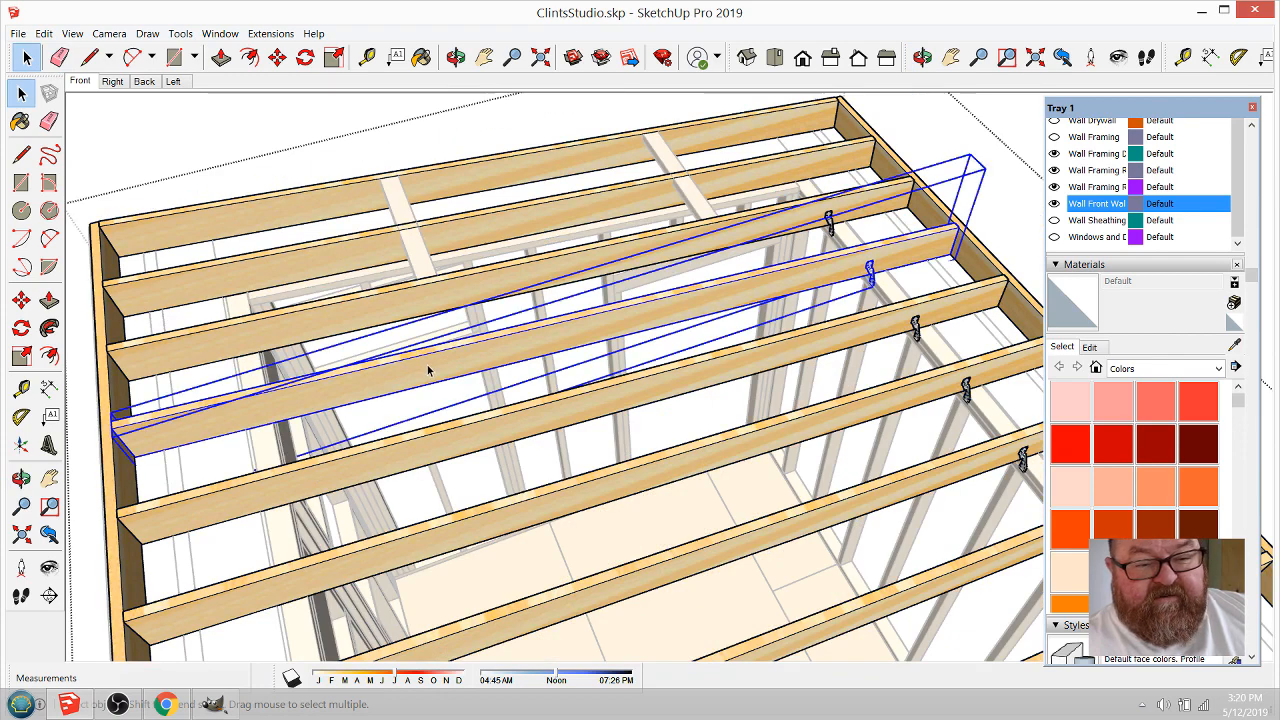
left_click(455, 57)
left_click_drag(308, 405, 281, 355)
scroll(281, 355, "up", 10)
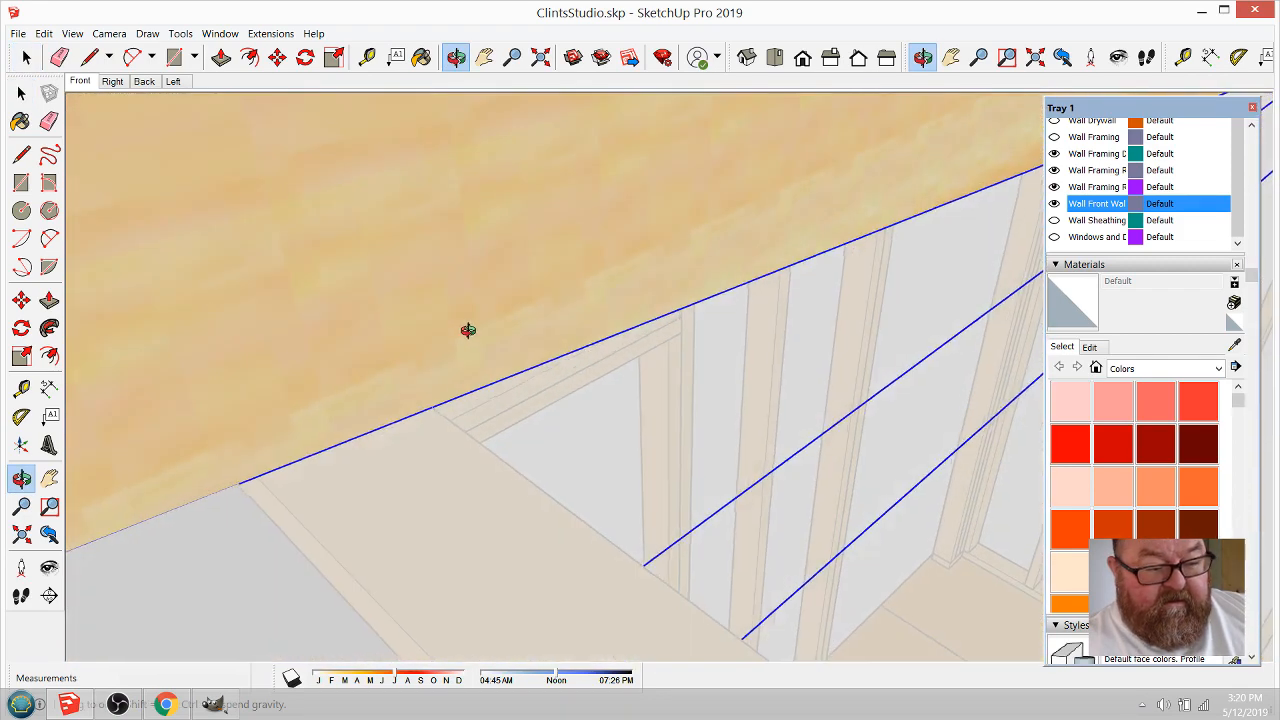
left_click_drag(468, 330, 117, 380)
scroll(118, 378, "down", 5)
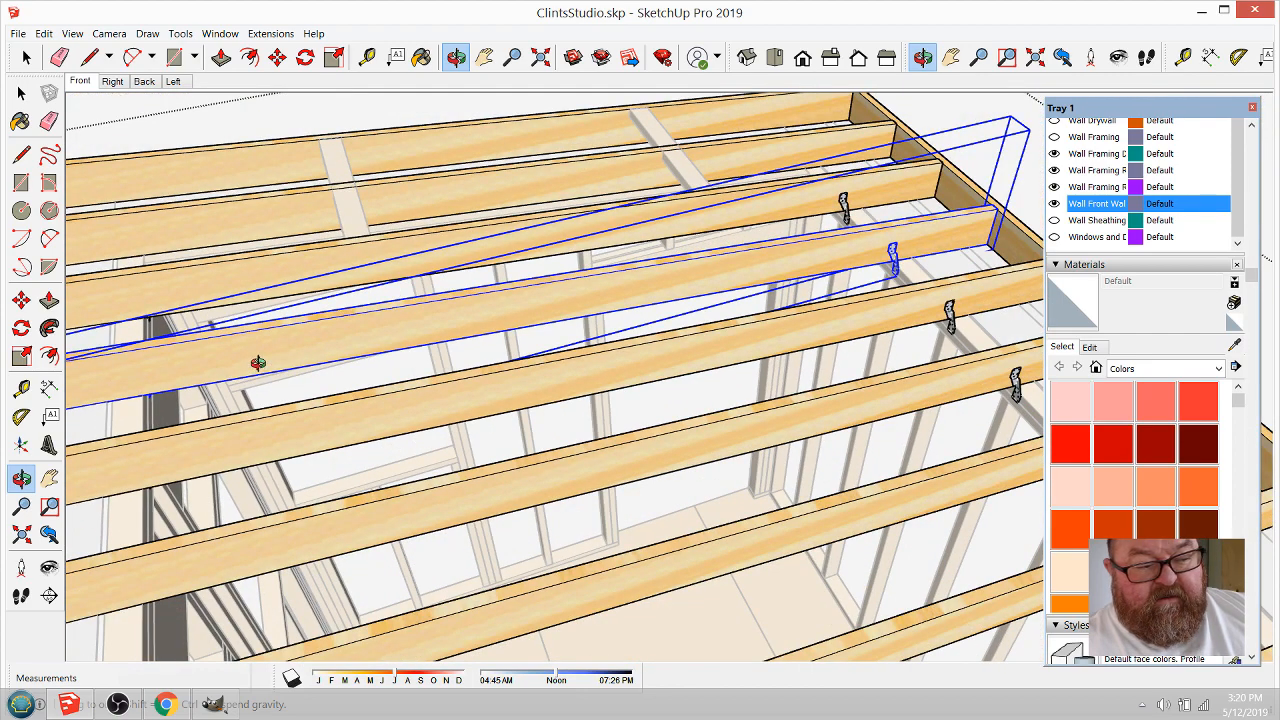
scroll(344, 347, "down", 5)
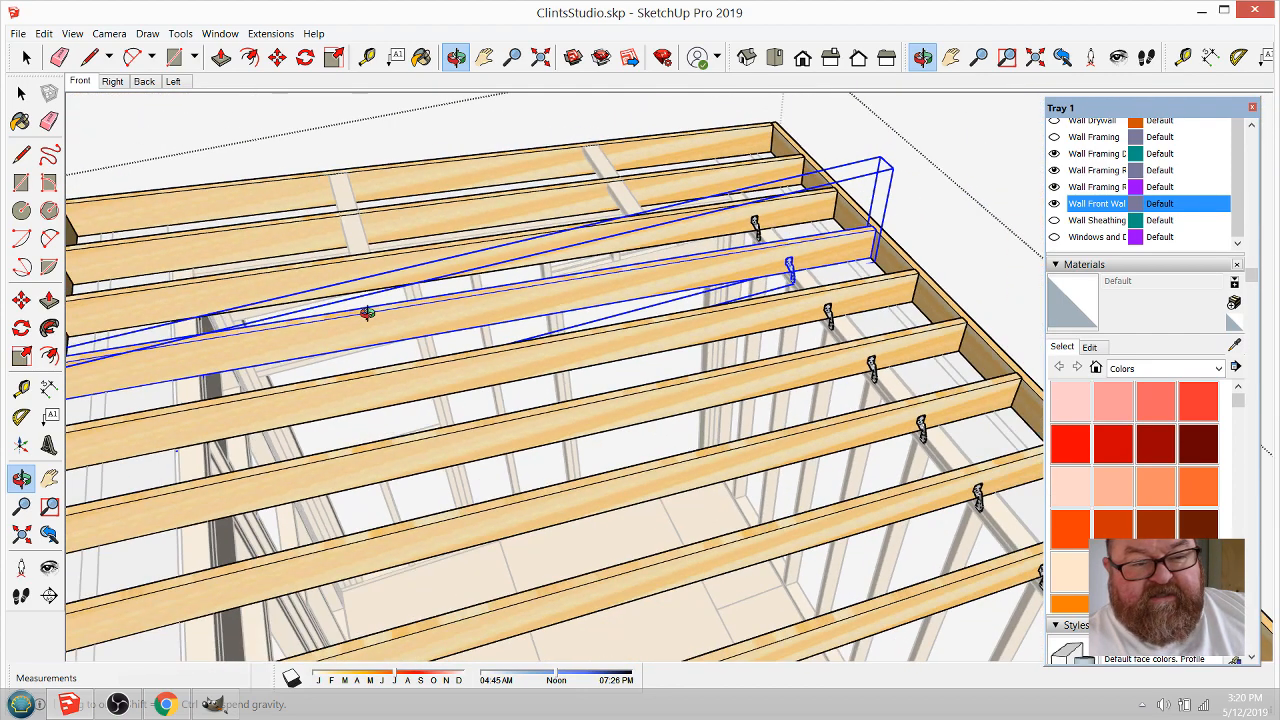
key("space")
scroll(462, 341, "down", 2)
left_click(372, 166)
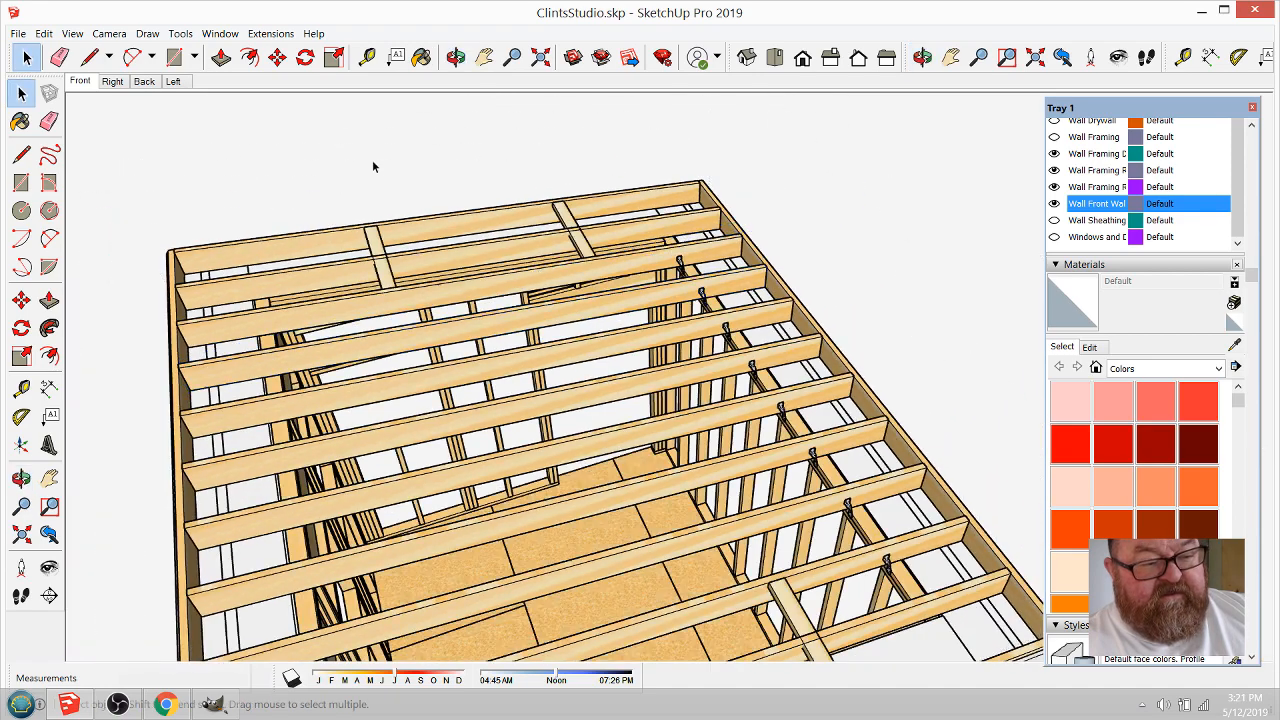
Step: Reopen the rafter group and open one rafter component for editing
scroll(357, 368, "up", 3)
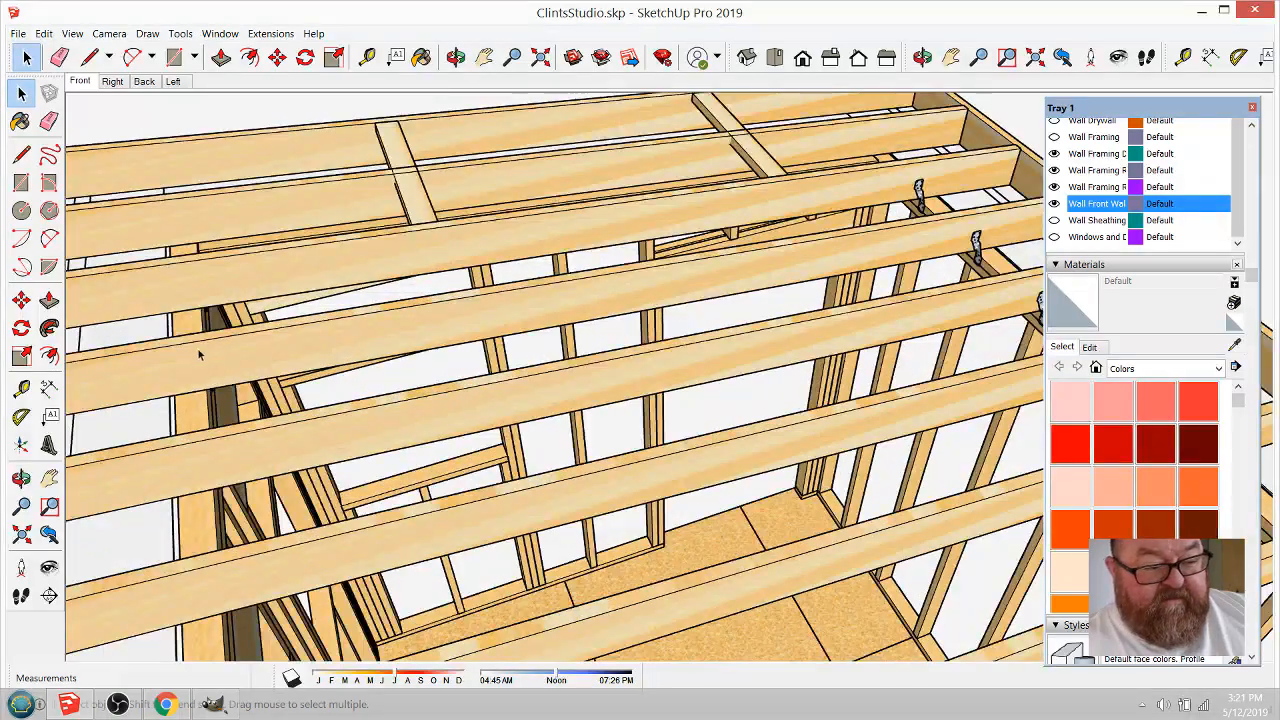
scroll(234, 366, "down", 5)
scroll(297, 383, "up", 6)
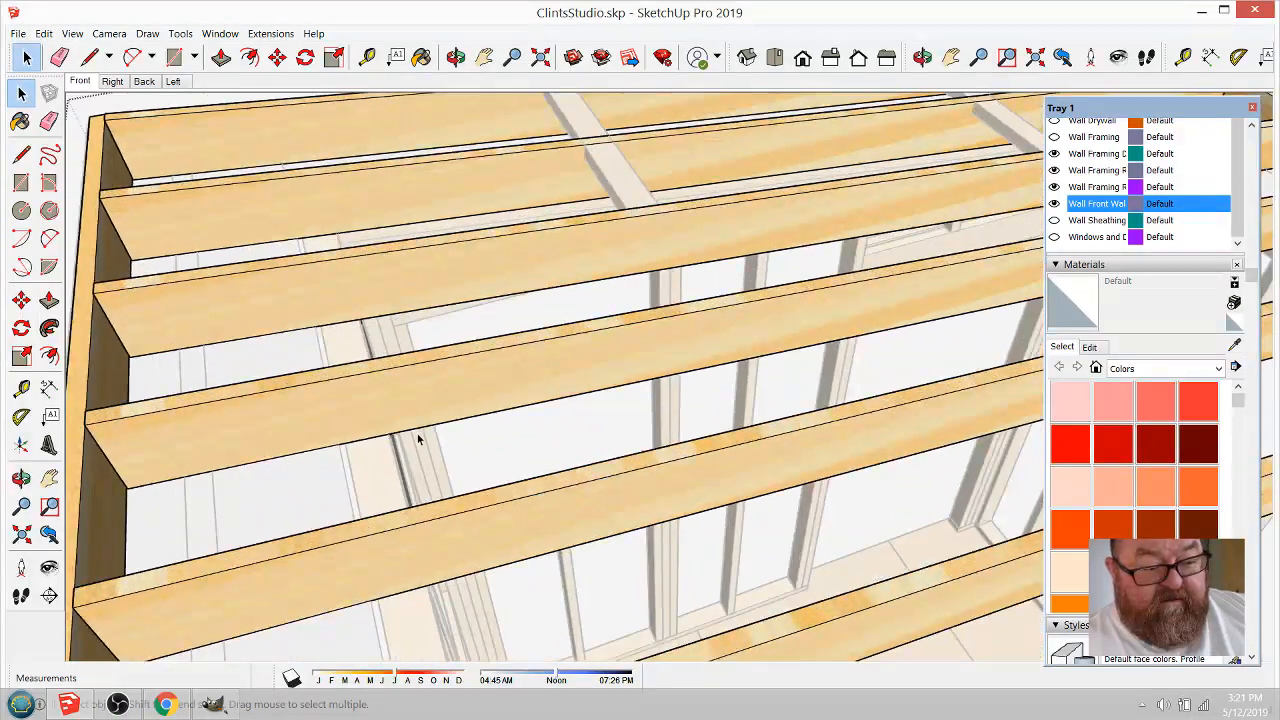
scroll(419, 438, "up", 2)
left_click(410, 402)
double_click(410, 402)
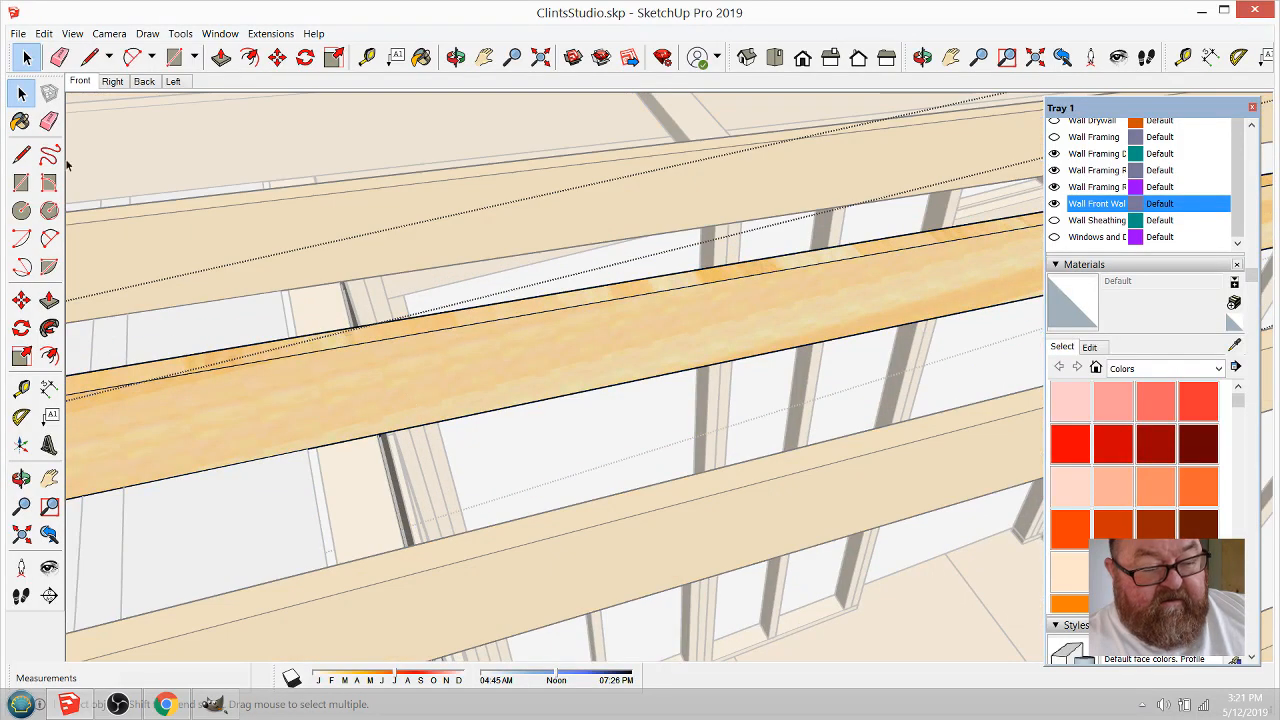
left_click(89, 57)
scroll(385, 442, "up", 5)
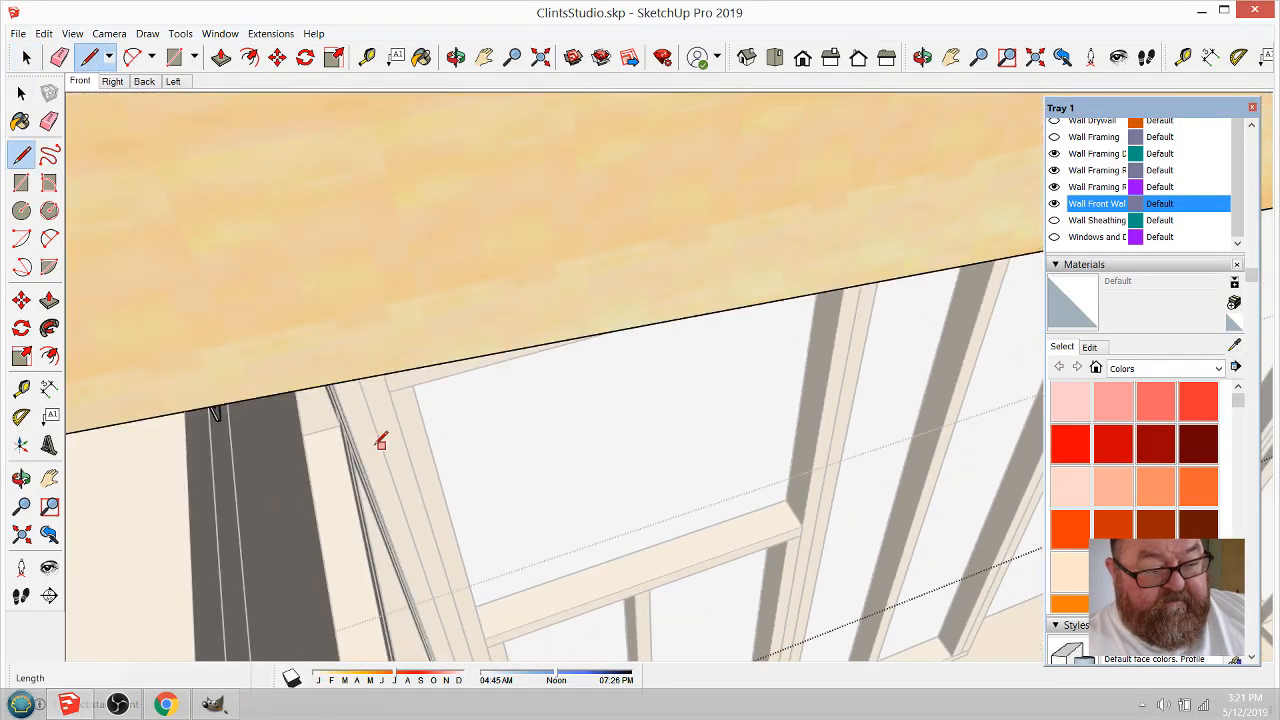
scroll(443, 410, "down", 5)
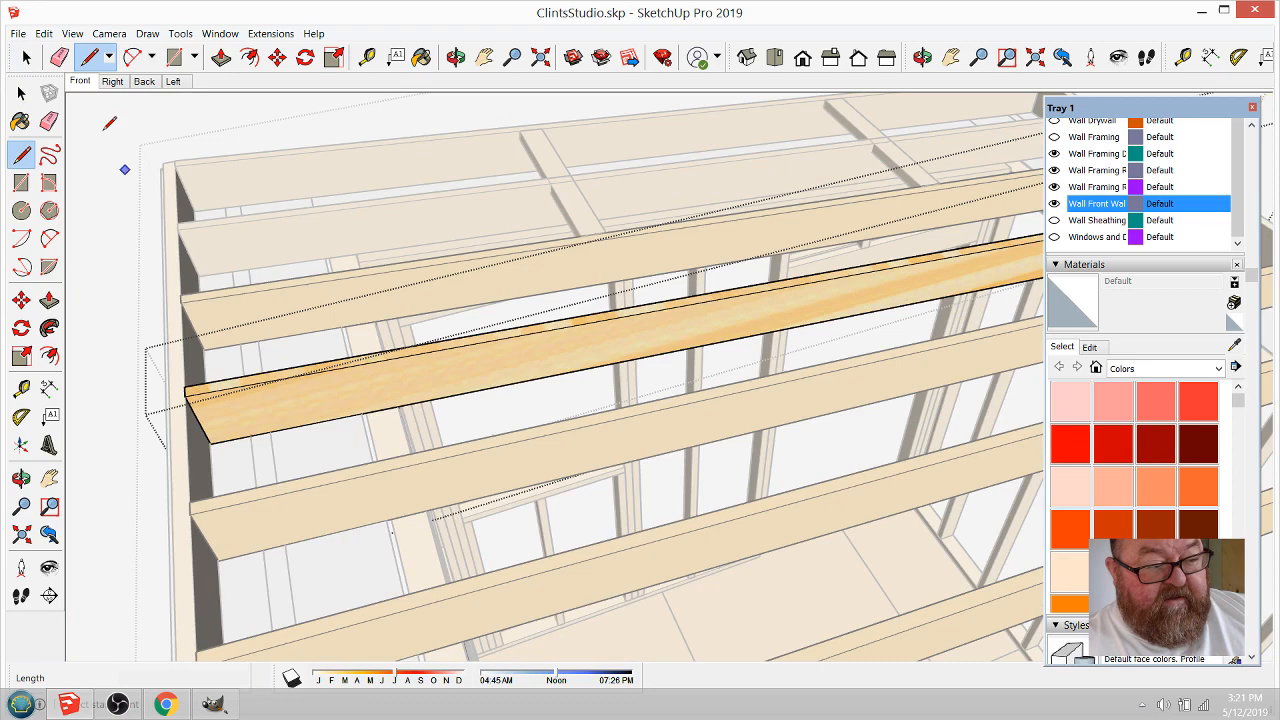
Step: Draw a short line up the rafter's side face from its lower edge, above the wall opposite the metal ties
left_click(26, 57)
left_click(389, 403)
scroll(372, 413, "up", 3)
scroll(372, 413, "up", 2)
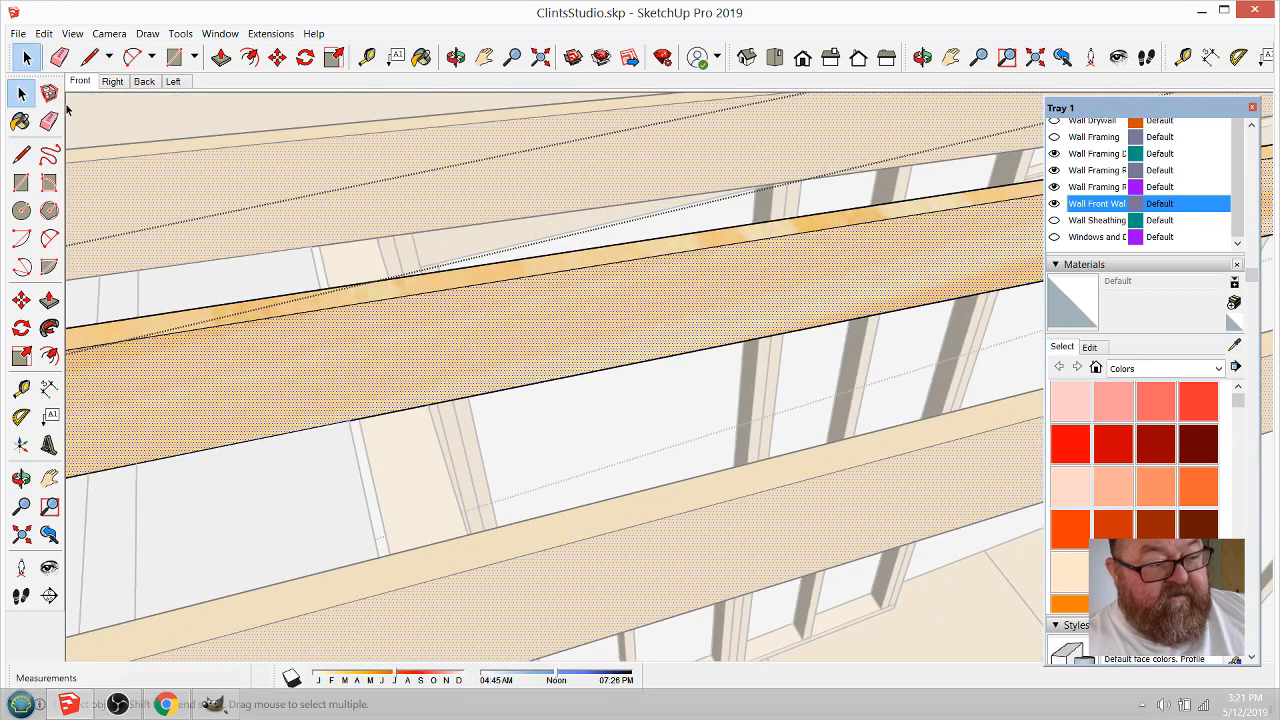
key("l")
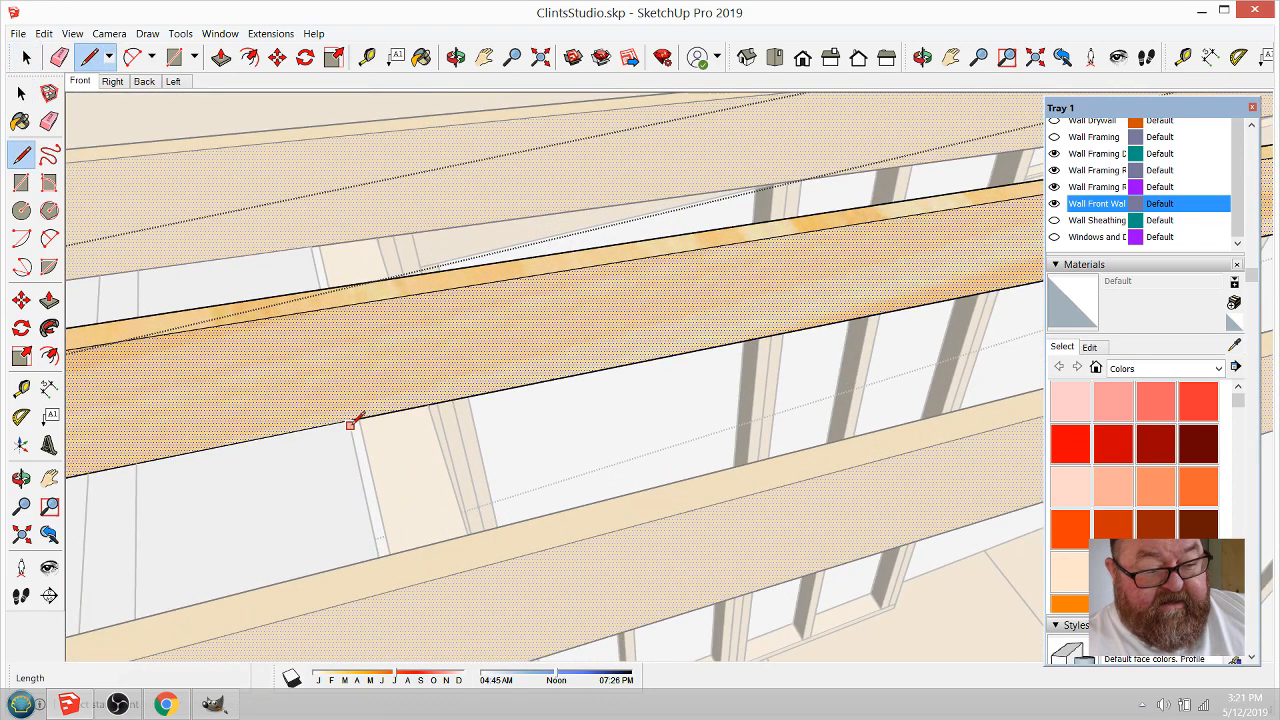
left_click(349, 419)
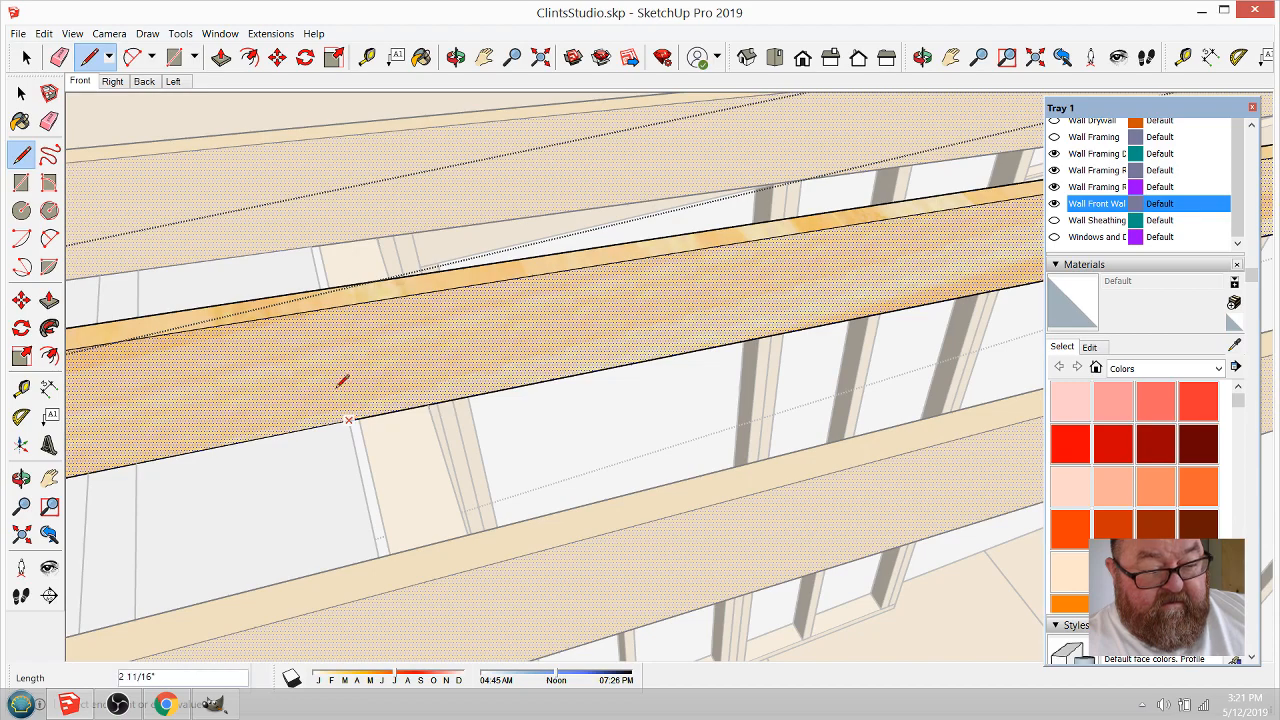
left_click(333, 377)
key("Escape")
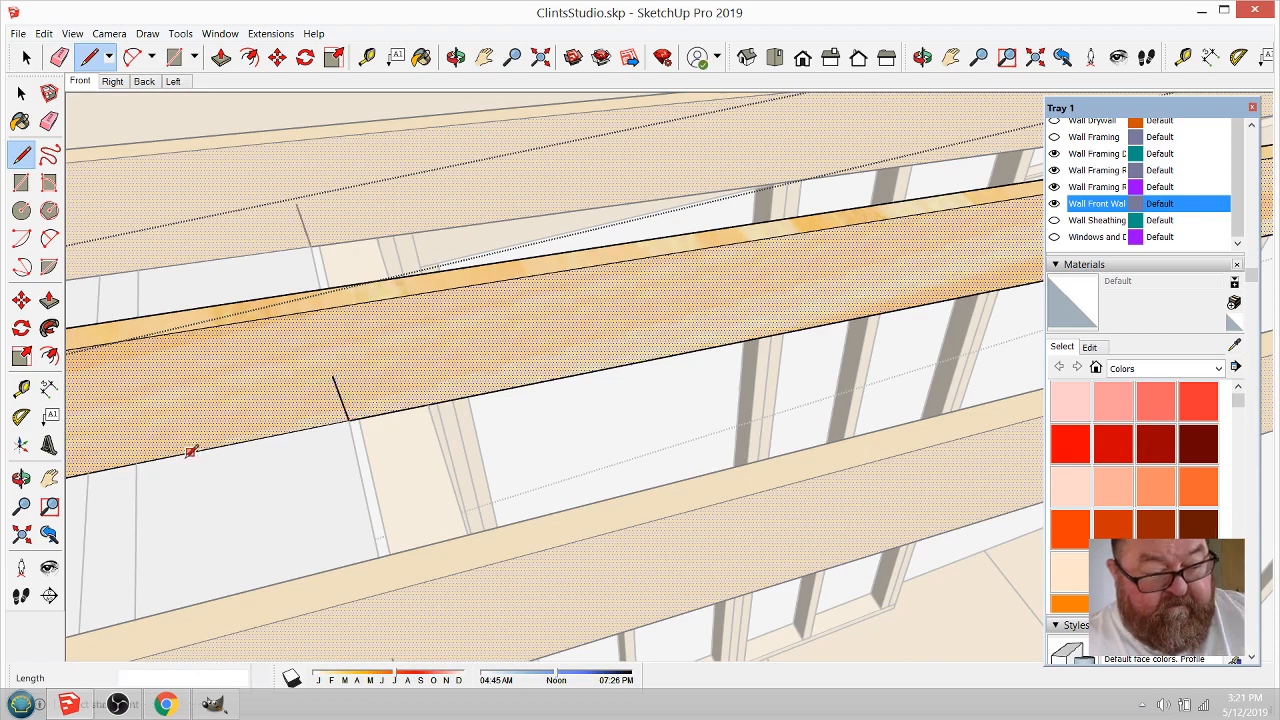
Step: Draw a second short line up the rafter's side face from its lower edge, behind the metal tie at the other wall
scroll(190, 452, "down", 5)
scroll(800, 295, "up", 5)
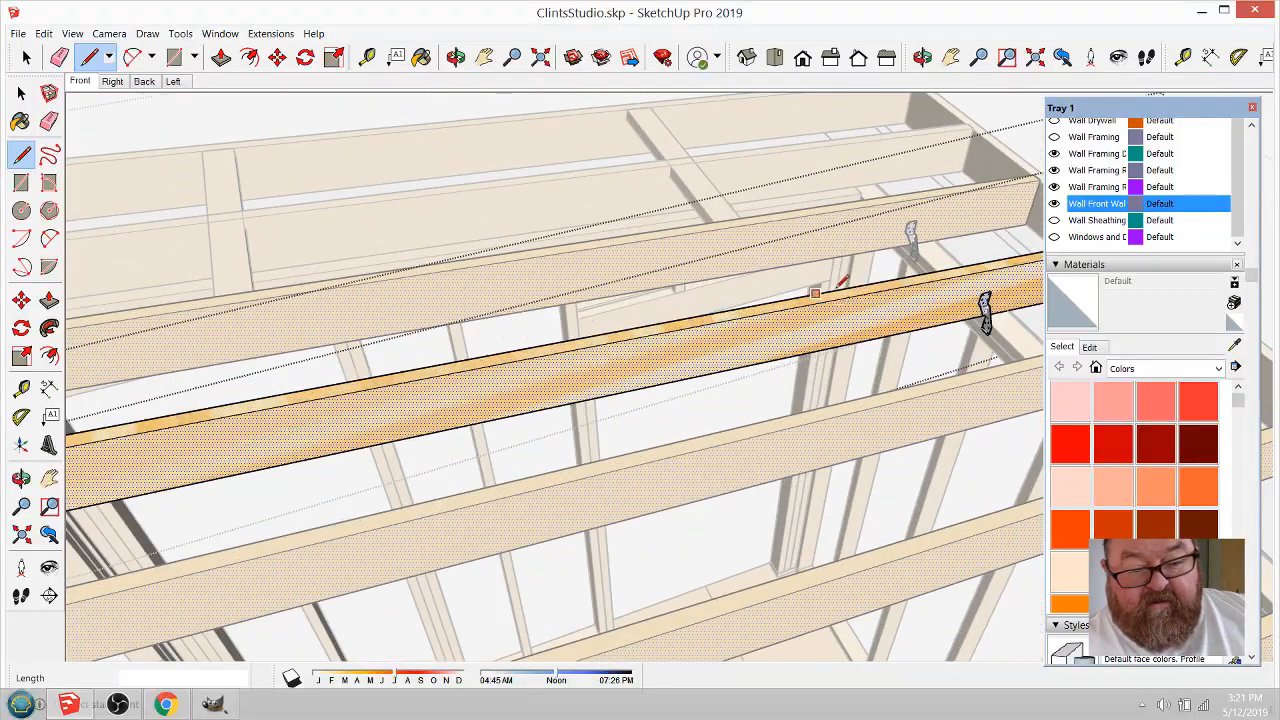
scroll(530, 357, "down", 4)
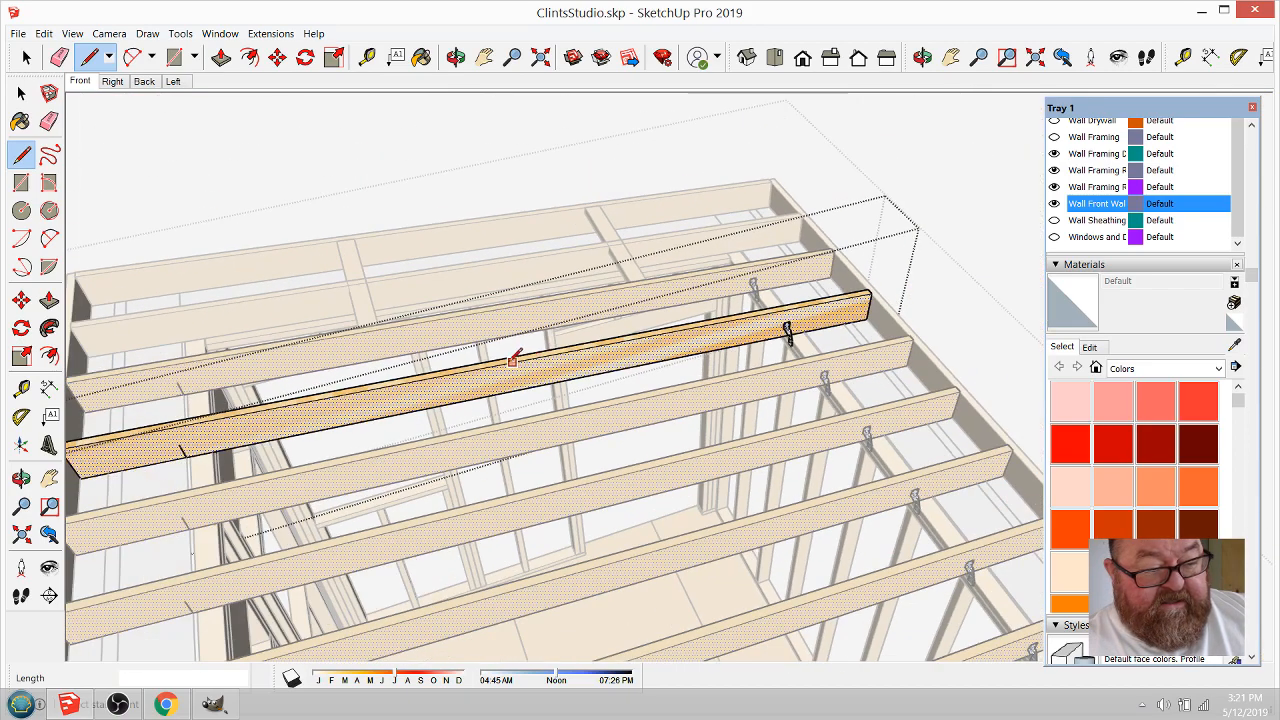
scroll(786, 334, "up", 6)
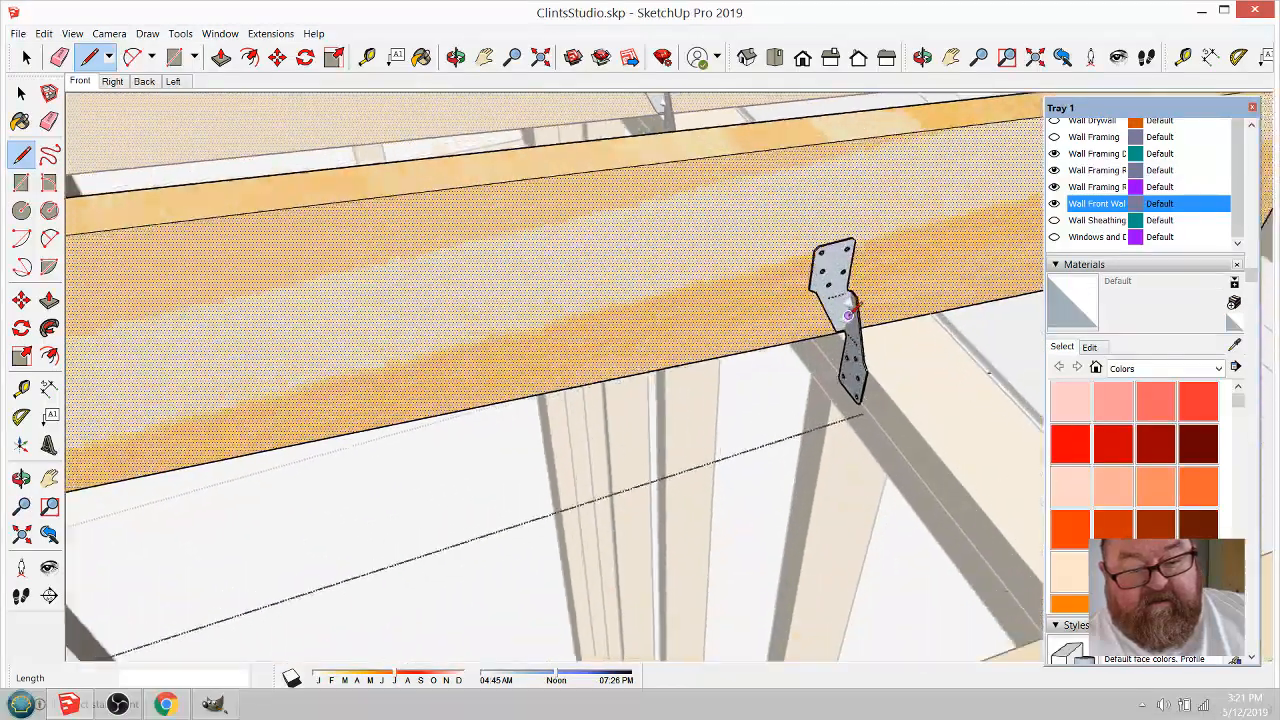
scroll(848, 314, "up", 2)
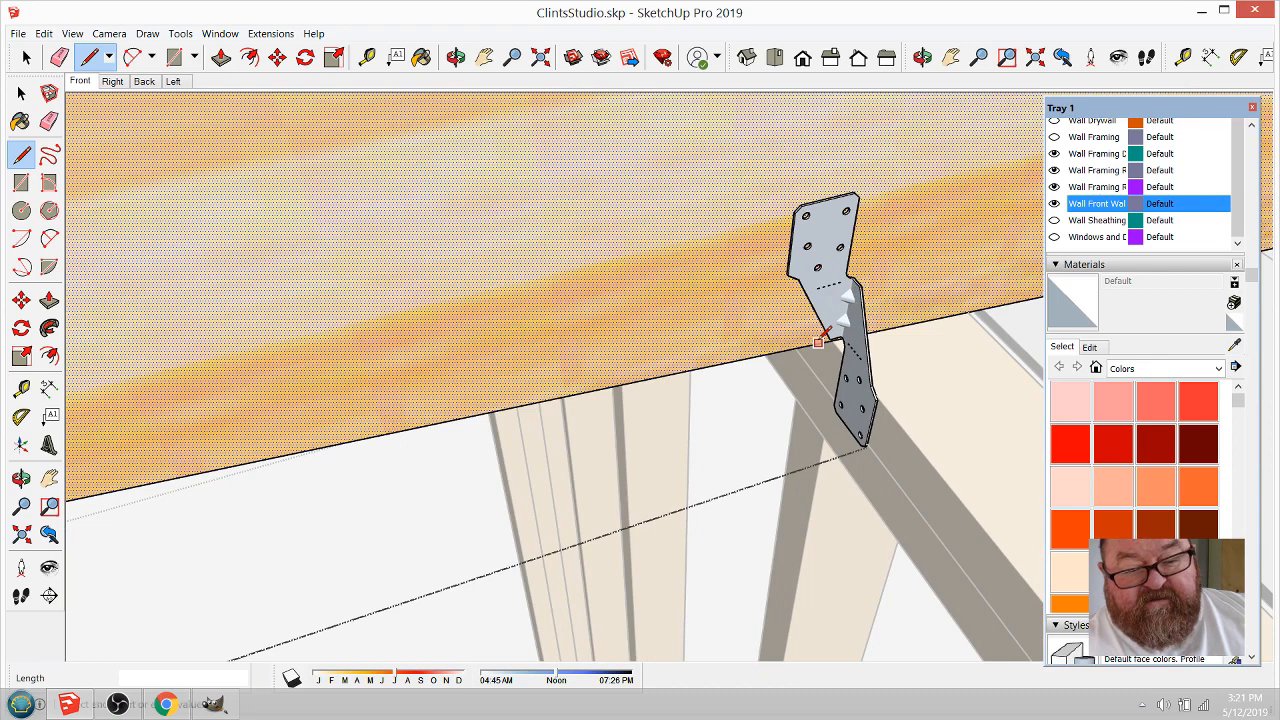
left_click(819, 341)
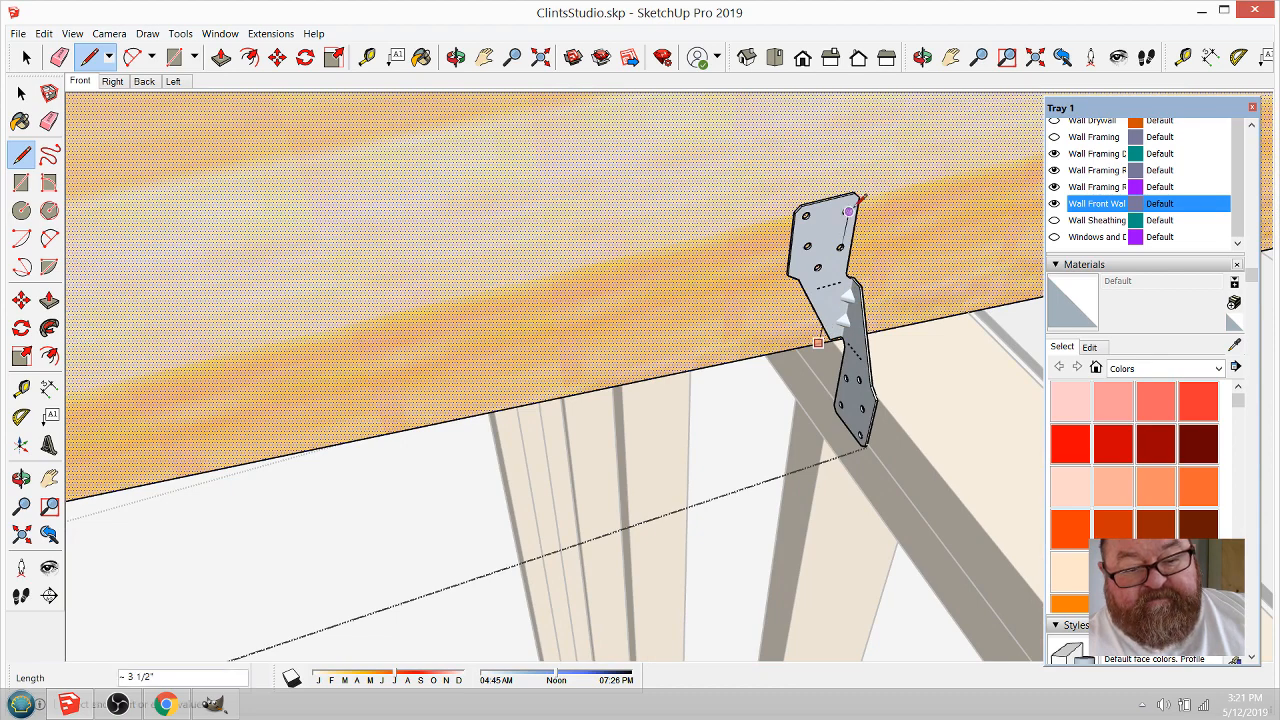
left_click(872, 145)
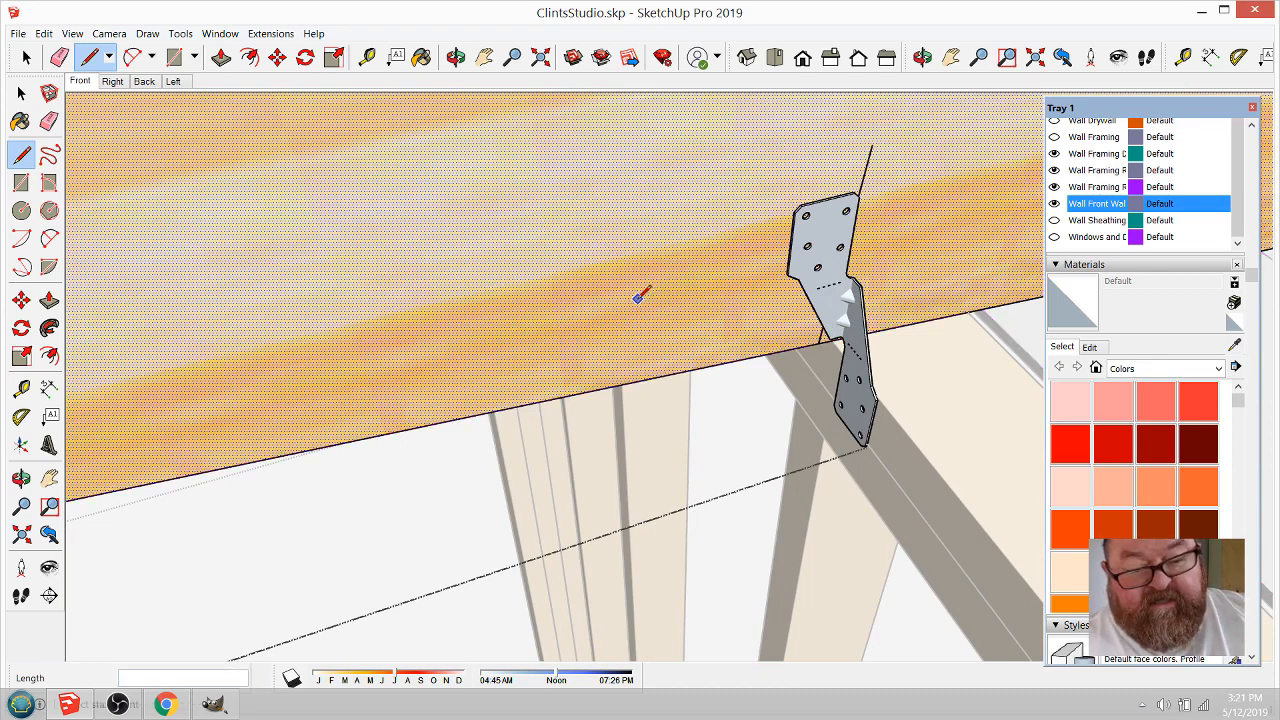
scroll(640, 290, "down", 5)
scroll(540, 268, "down", 4)
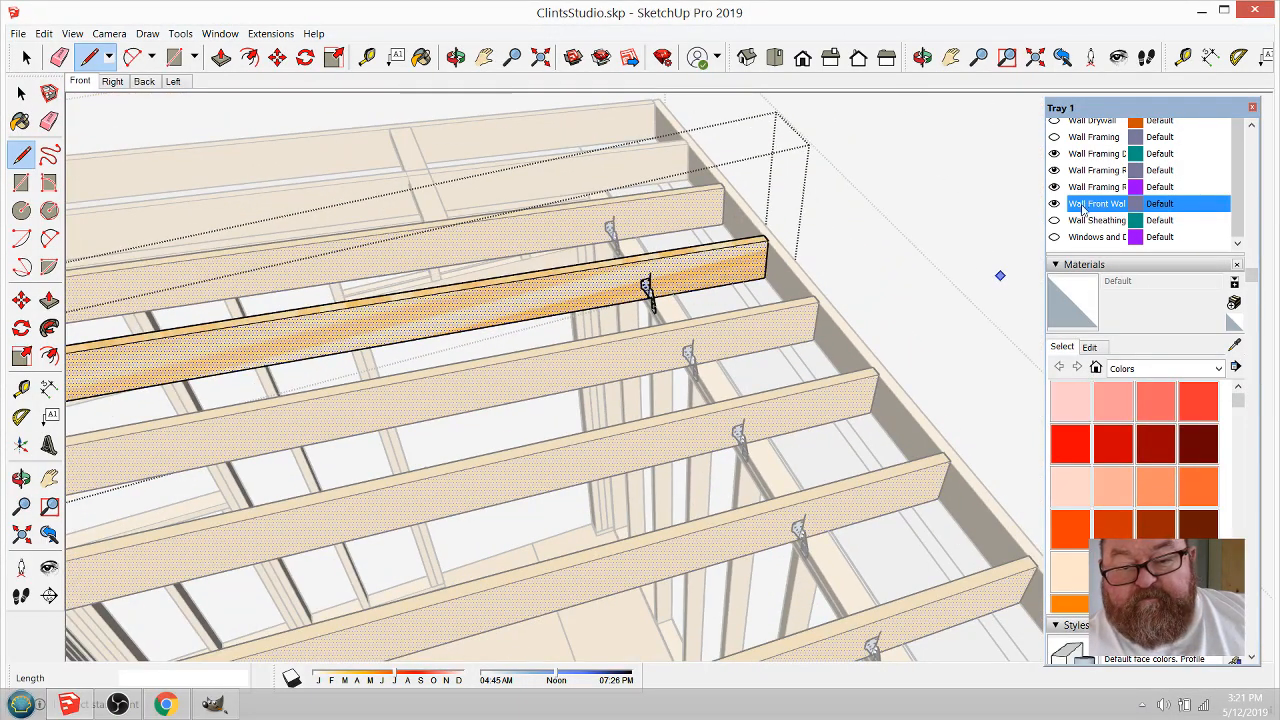
Step: Hide the front wall layer and the three visible wall framing layers so only the roof structure is shown
scroll(1120, 230, "down", 2)
scroll(1086, 168, "up", 10)
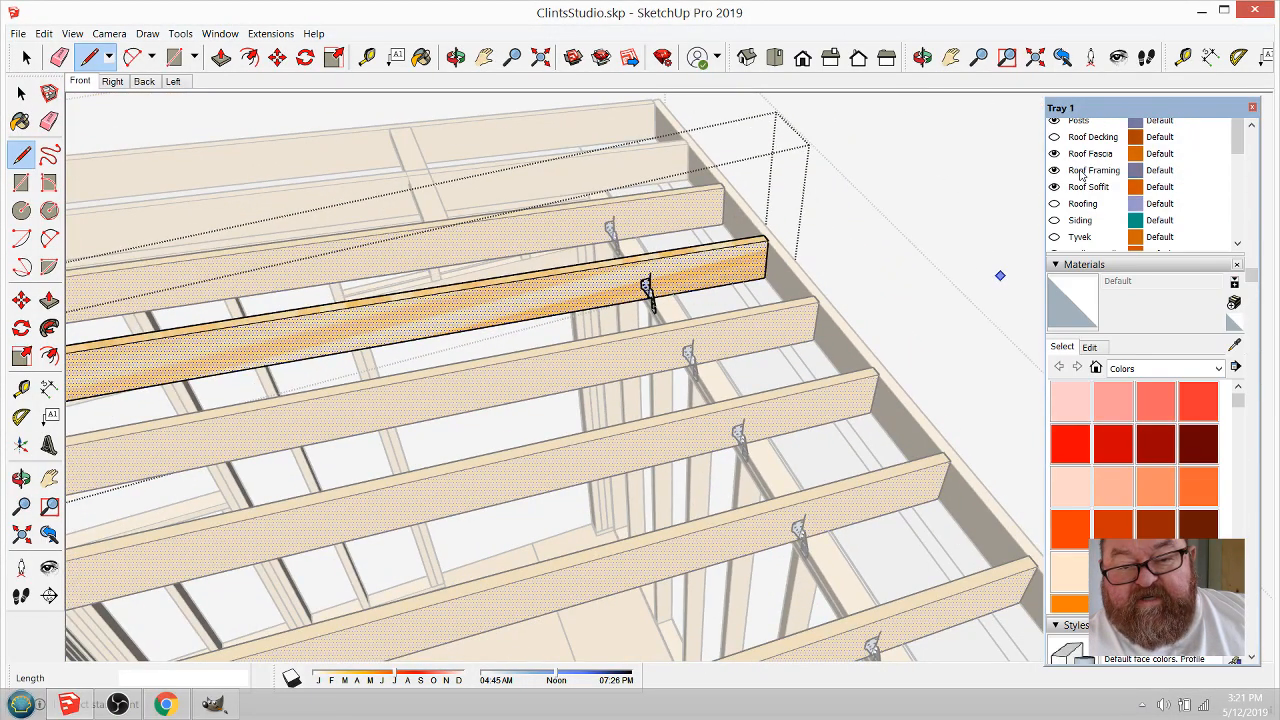
scroll(1056, 478, "down", 5)
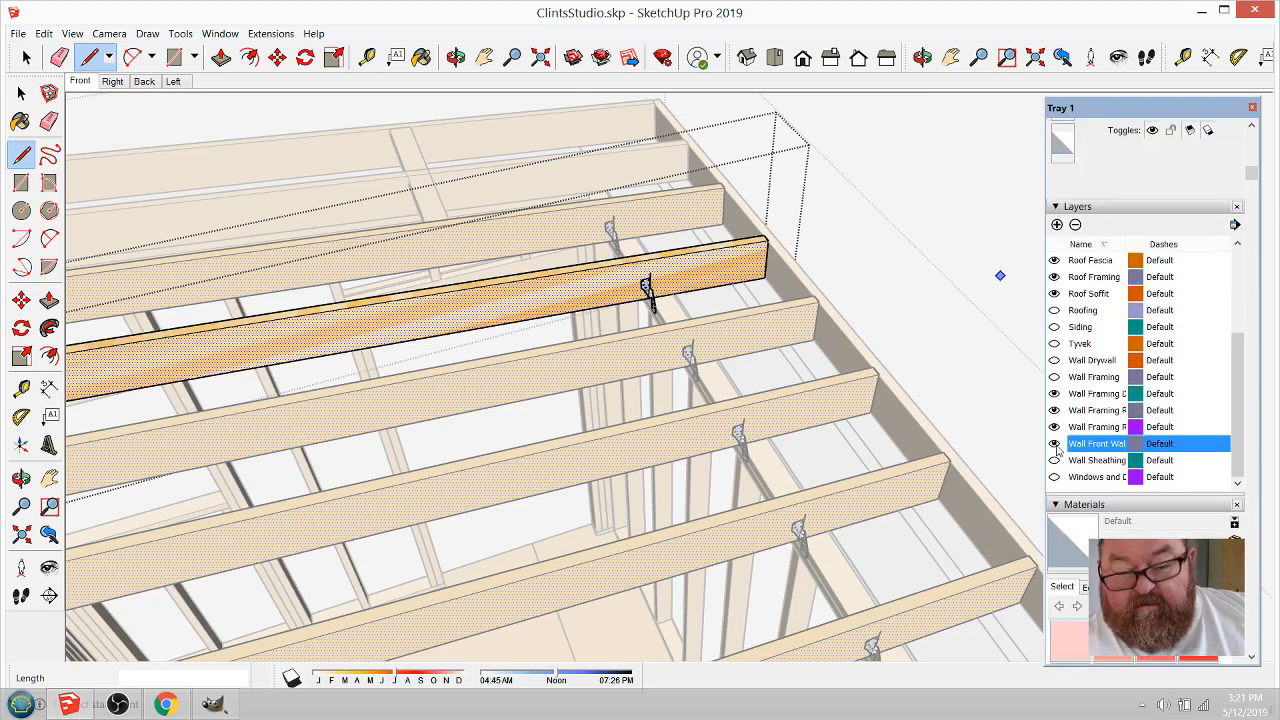
left_click(1055, 444)
left_click(1055, 427)
left_click(1055, 410)
left_click(1055, 394)
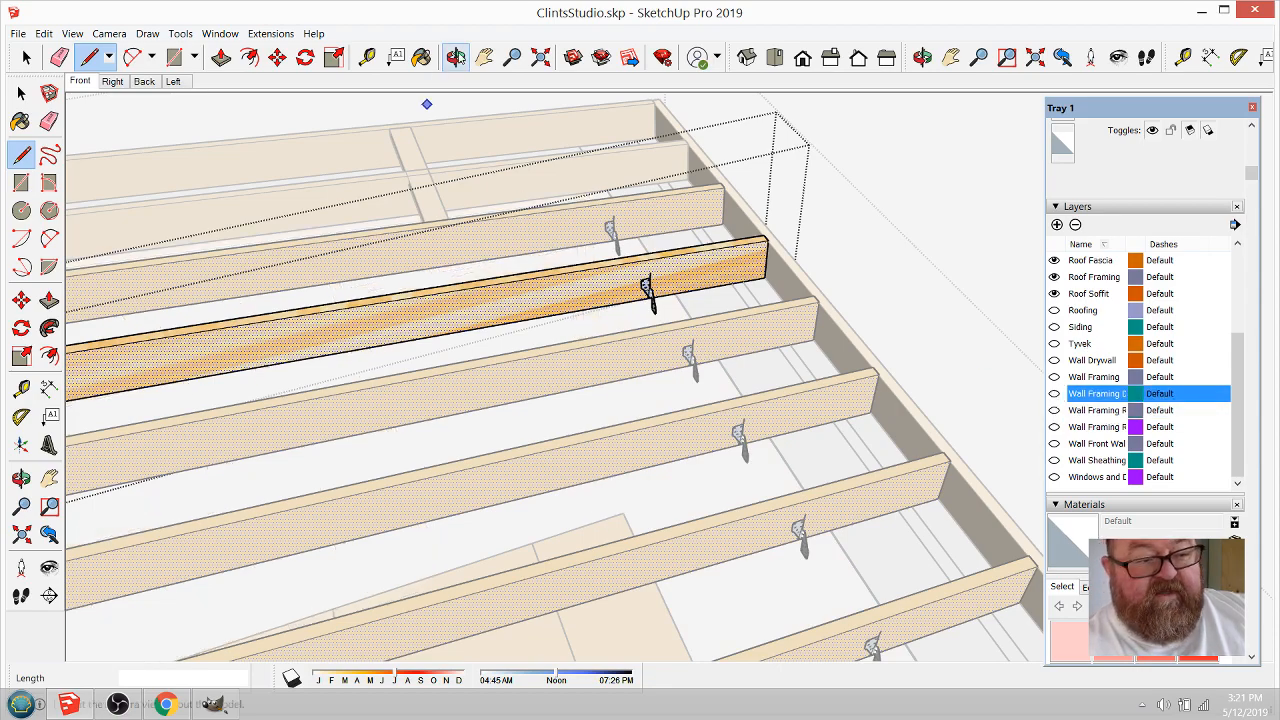
Step: Draw a 1 1/2" line across the rafter's underside from the wall mark opposite the metal ties, and select the underside face
key("o")
mouse_move(609, 283)
left_mouse_down()
mouse_move(820, 223)
mouse_move(883, 127)
mouse_move(852, 181)
left_mouse_up()
scroll(585, 281, "down", 3)
left_click_drag(381, 317, 558, 179)
scroll(665, 388, "down", 4)
left_click_drag(665, 388, 720, 303)
scroll(650, 302, "up", 3)
scroll(650, 302, "up", 5)
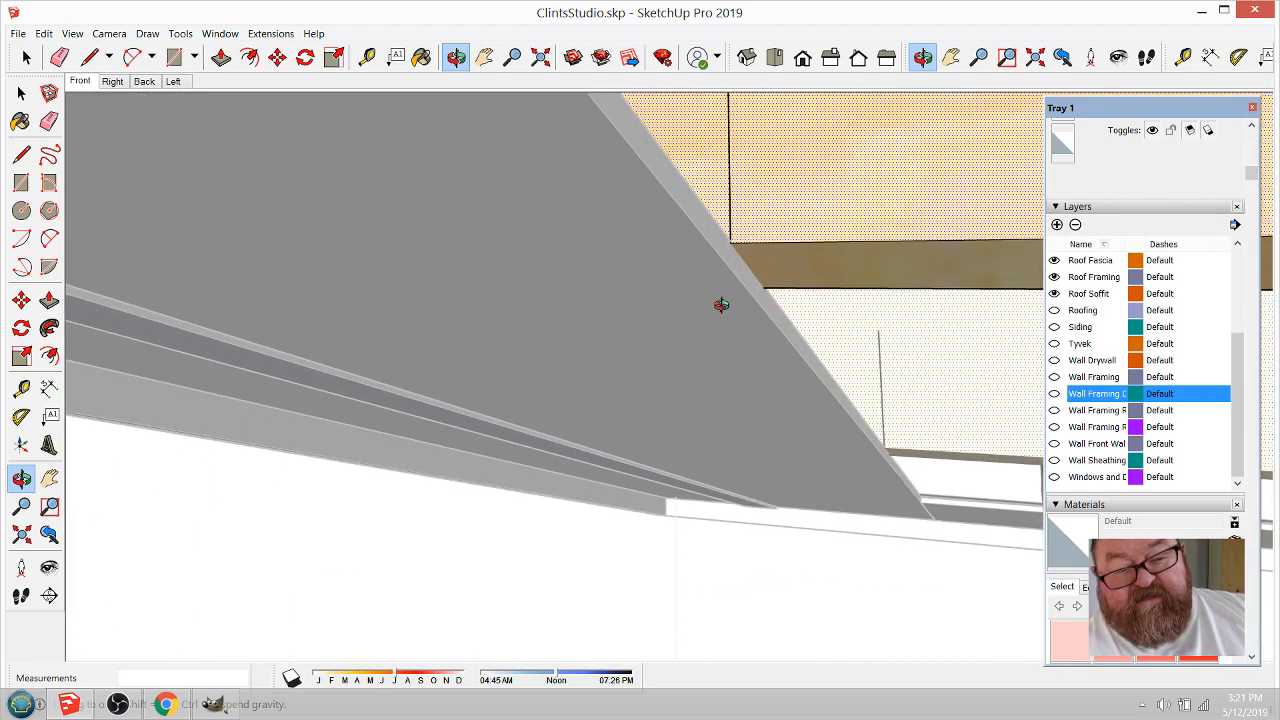
left_click(90, 57)
left_click(748, 242)
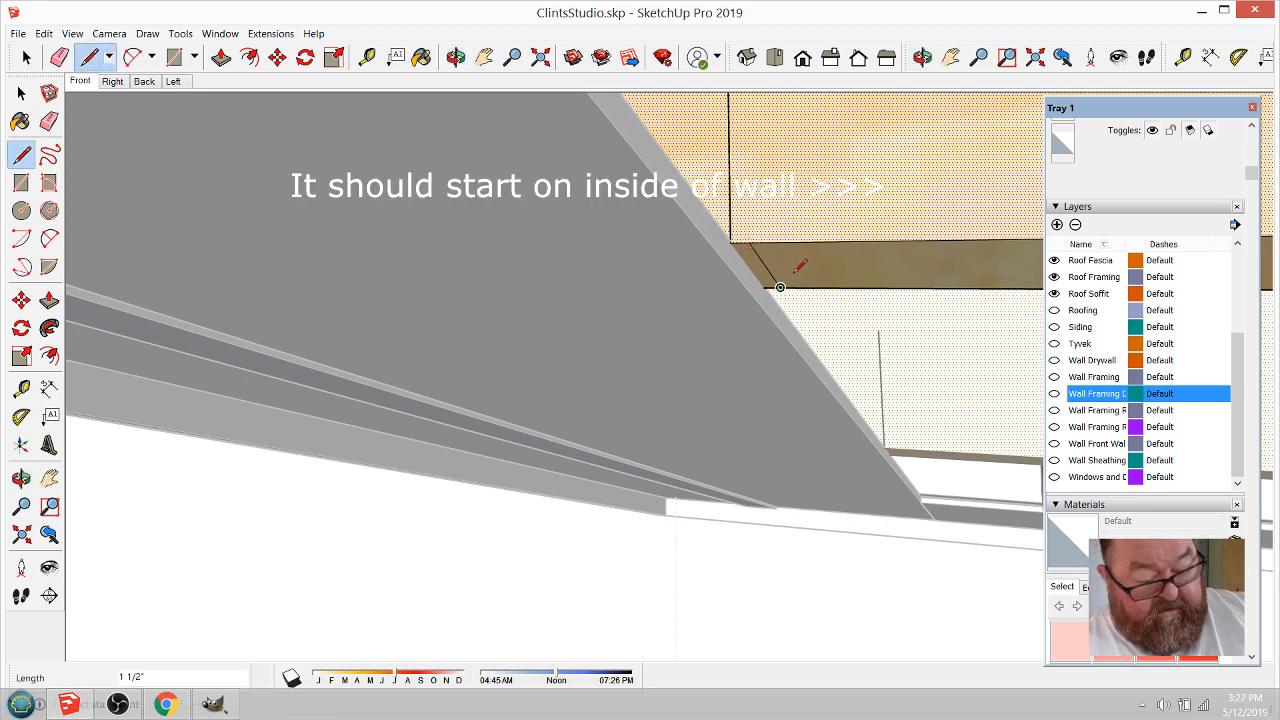
left_click(26, 57)
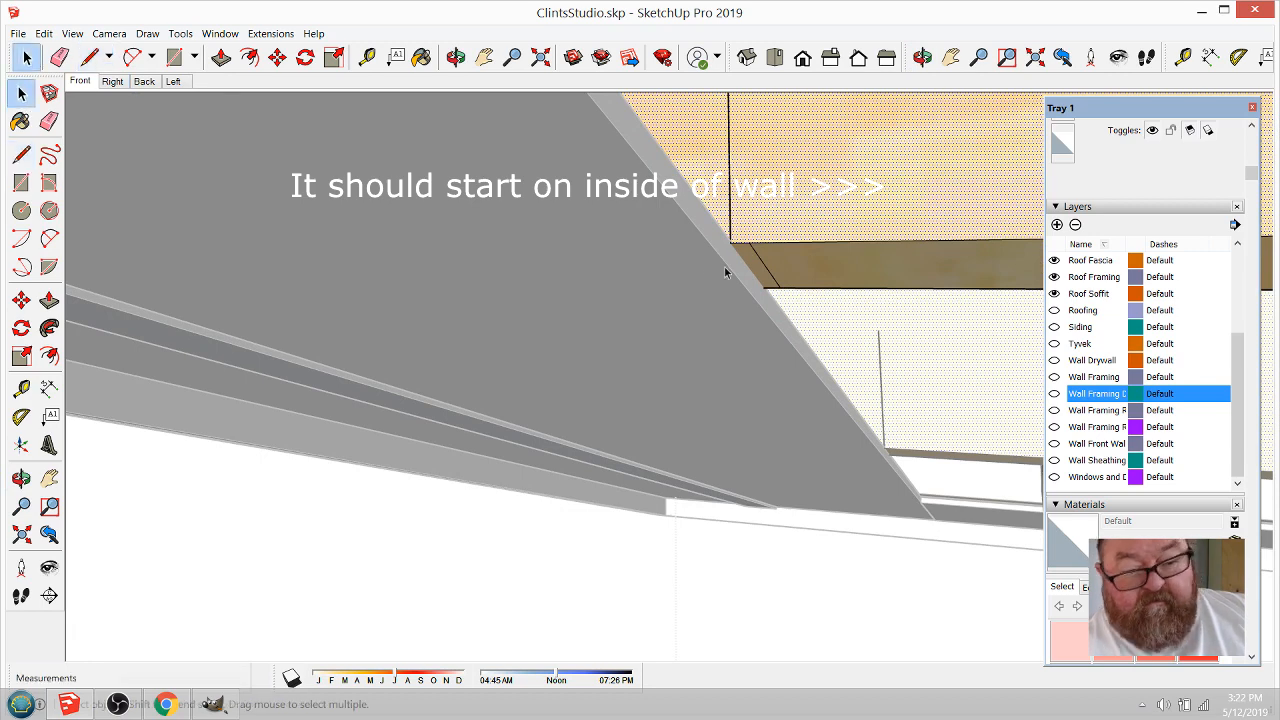
left_click(805, 277)
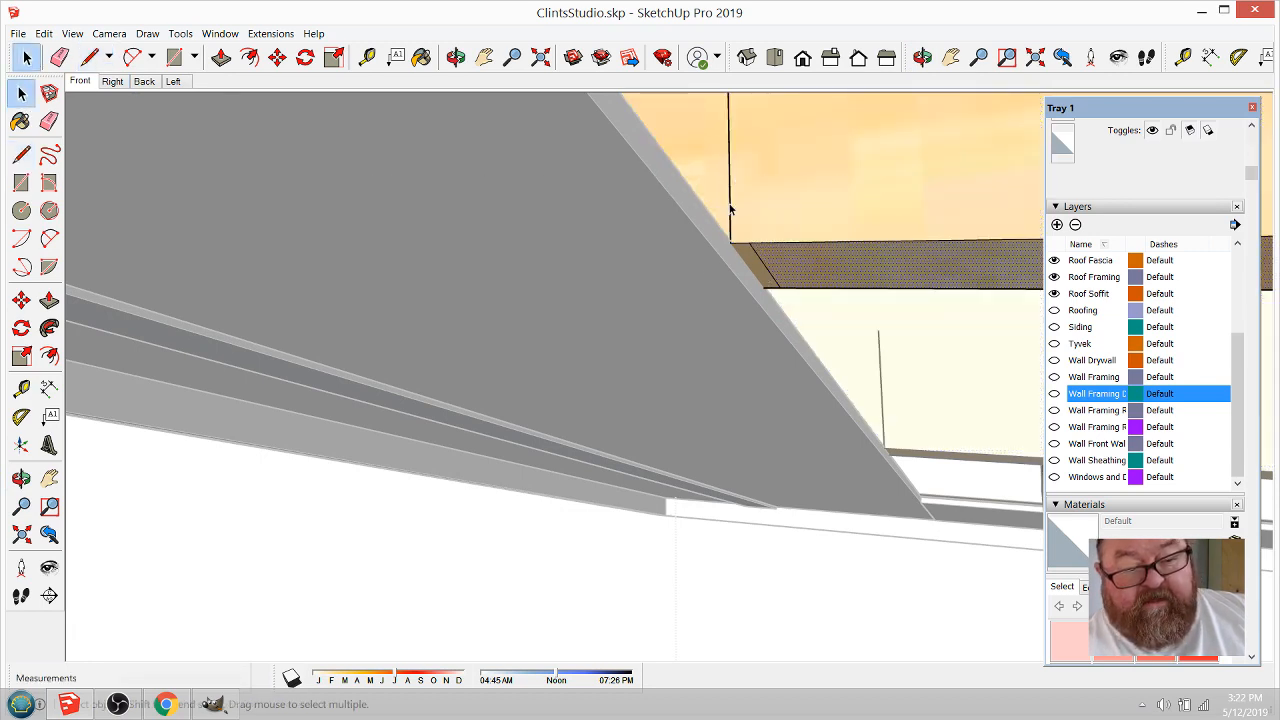
Step: Draw a 1 1/2" line across the rafter's underside from the mark behind the metal tie, and erase that short vertical mark
middle_click_drag(729, 204, 850, 250)
scroll(884, 254, "up", 5)
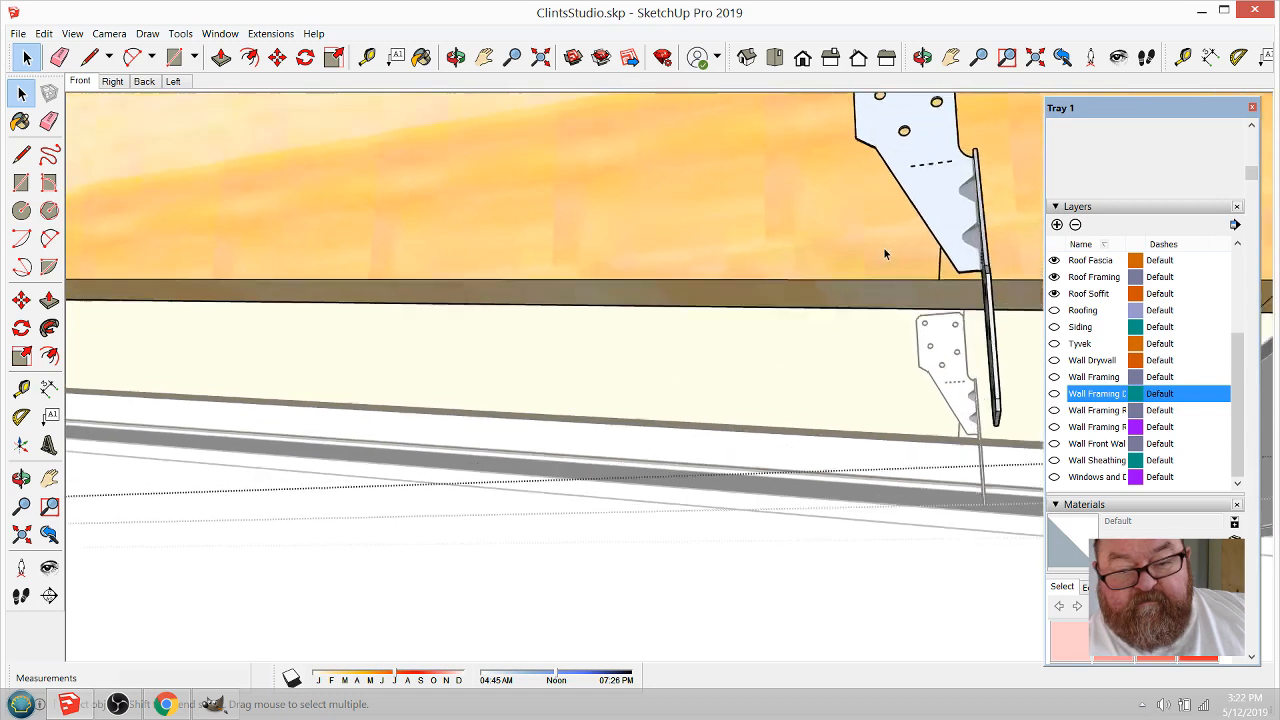
left_click(455, 57)
left_click_drag(600, 150, 201, 135)
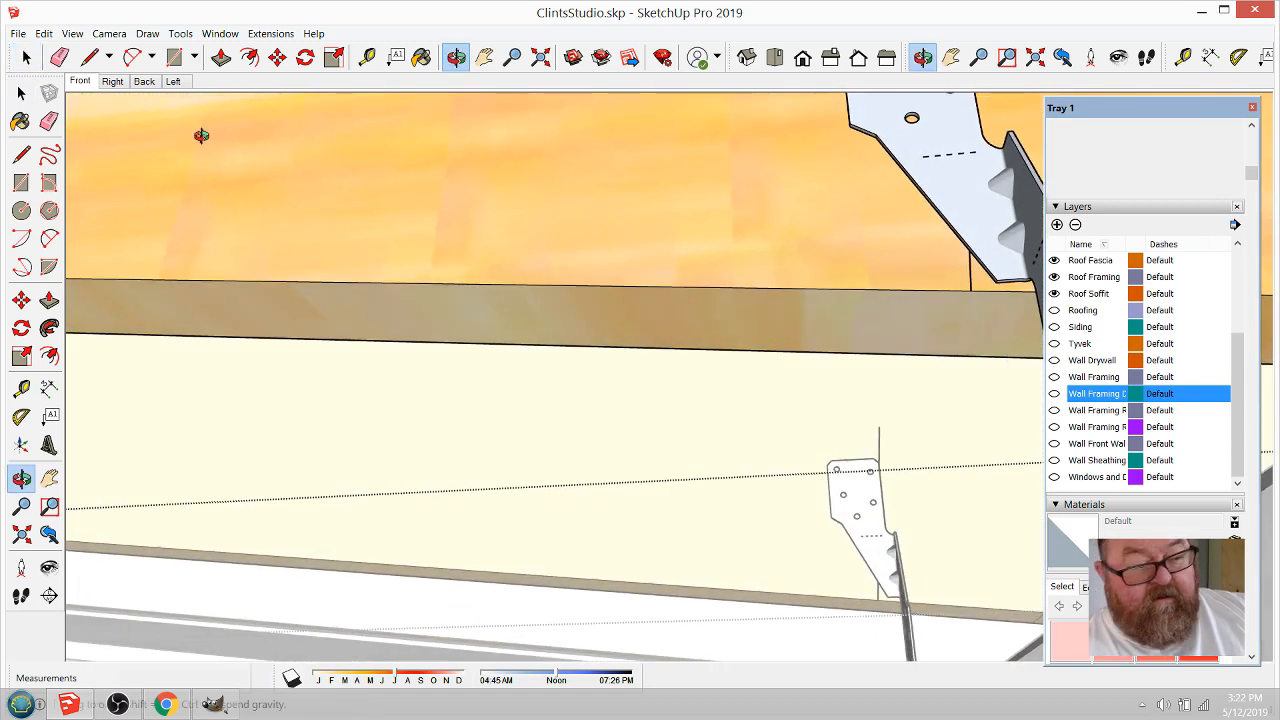
left_click(89, 57)
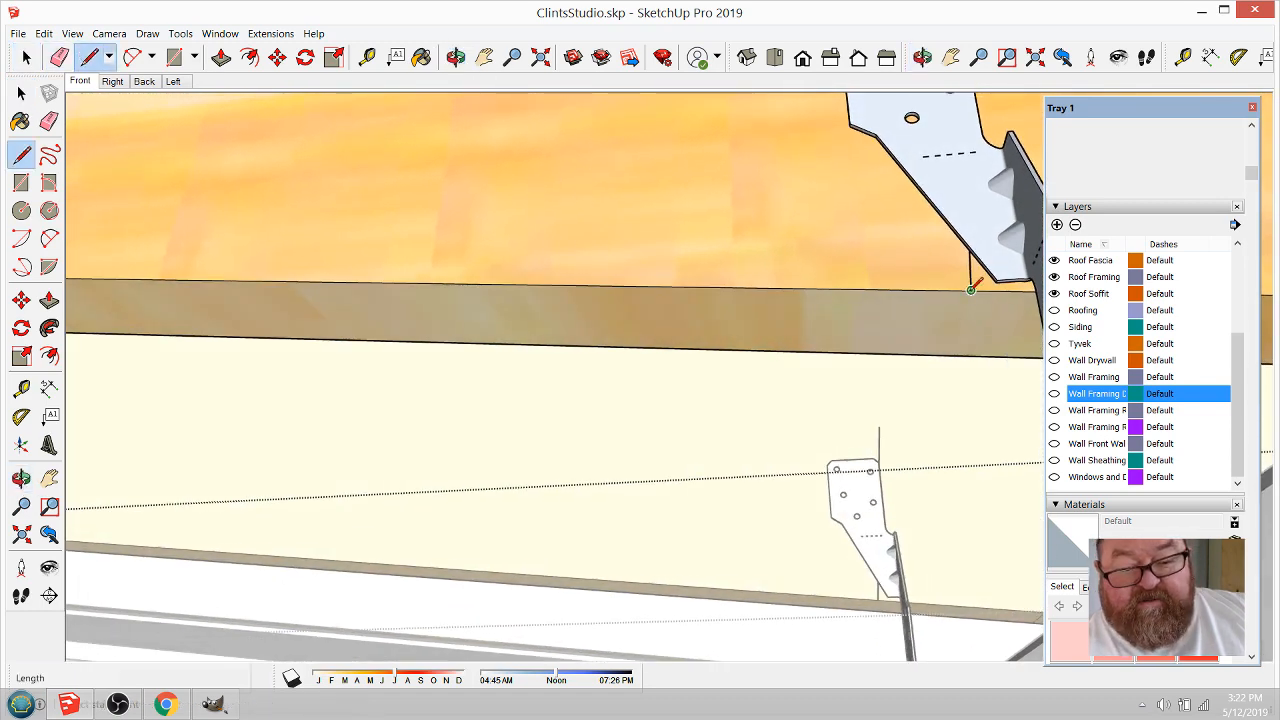
left_click(970, 290)
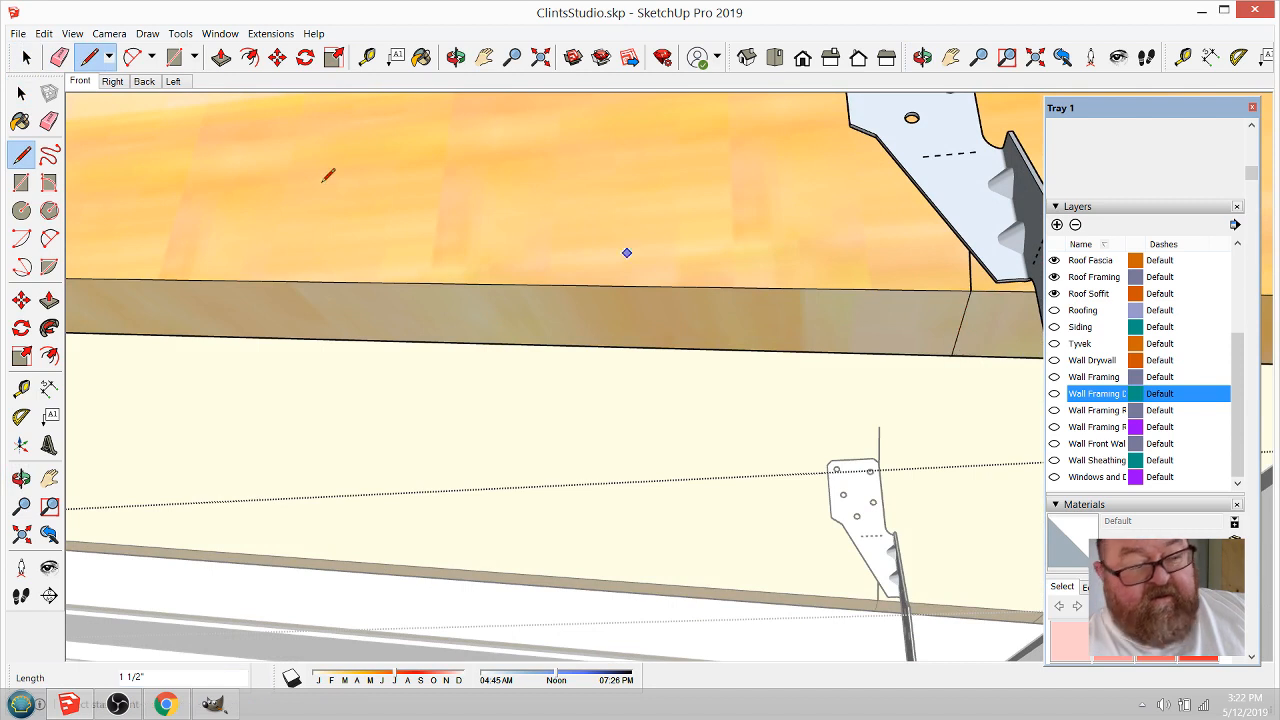
left_click(60, 58)
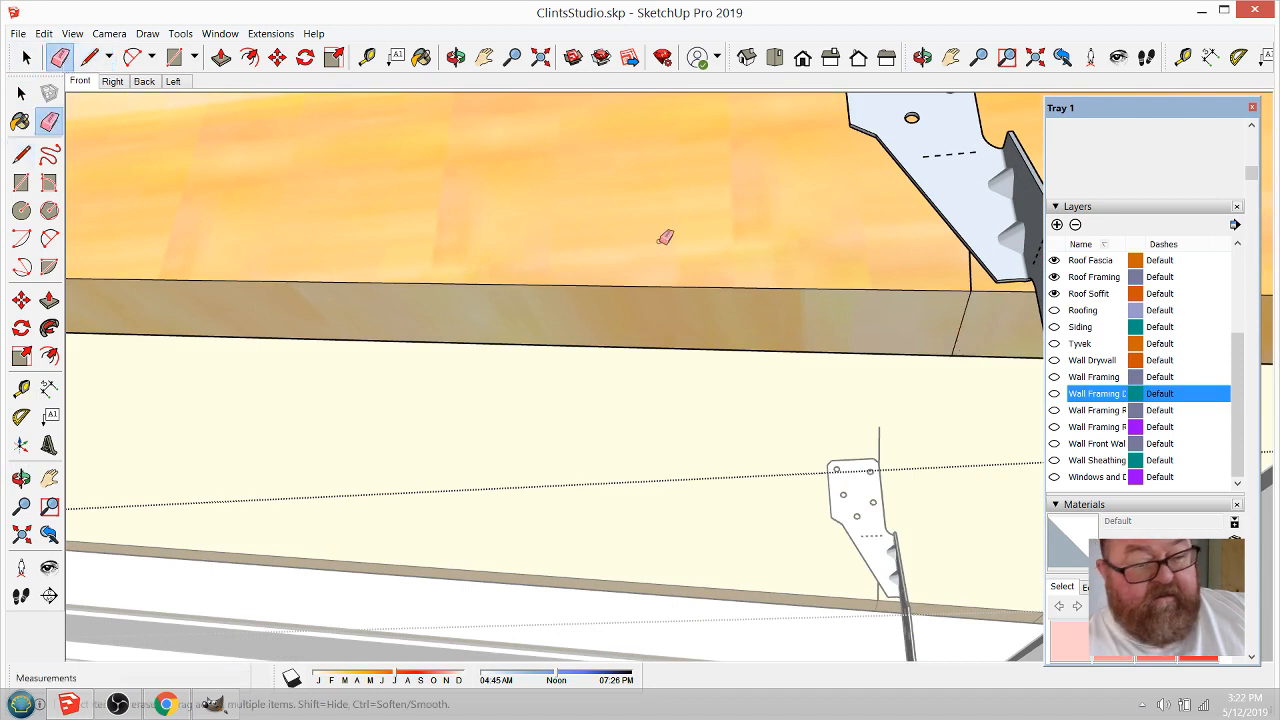
left_click(973, 268)
Step: Push/Pull the rafter's underside between the two wall lines downward by 1.5"
left_click(221, 57)
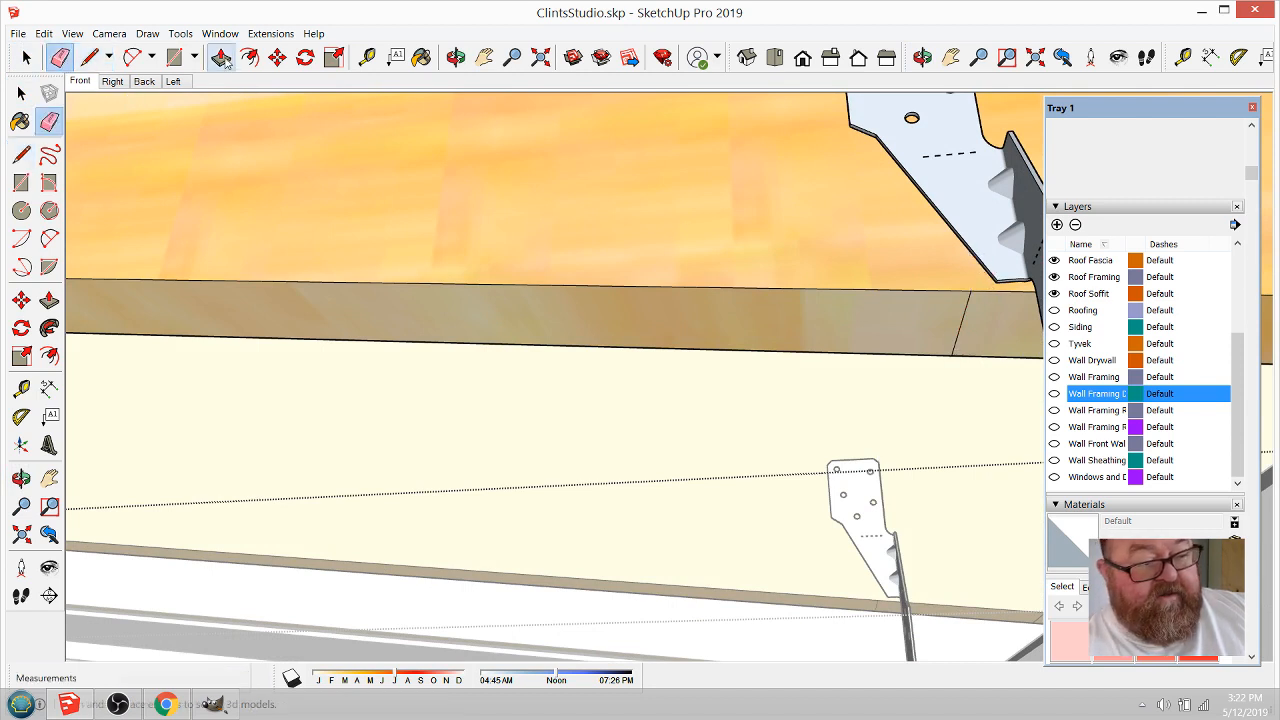
left_click(667, 316)
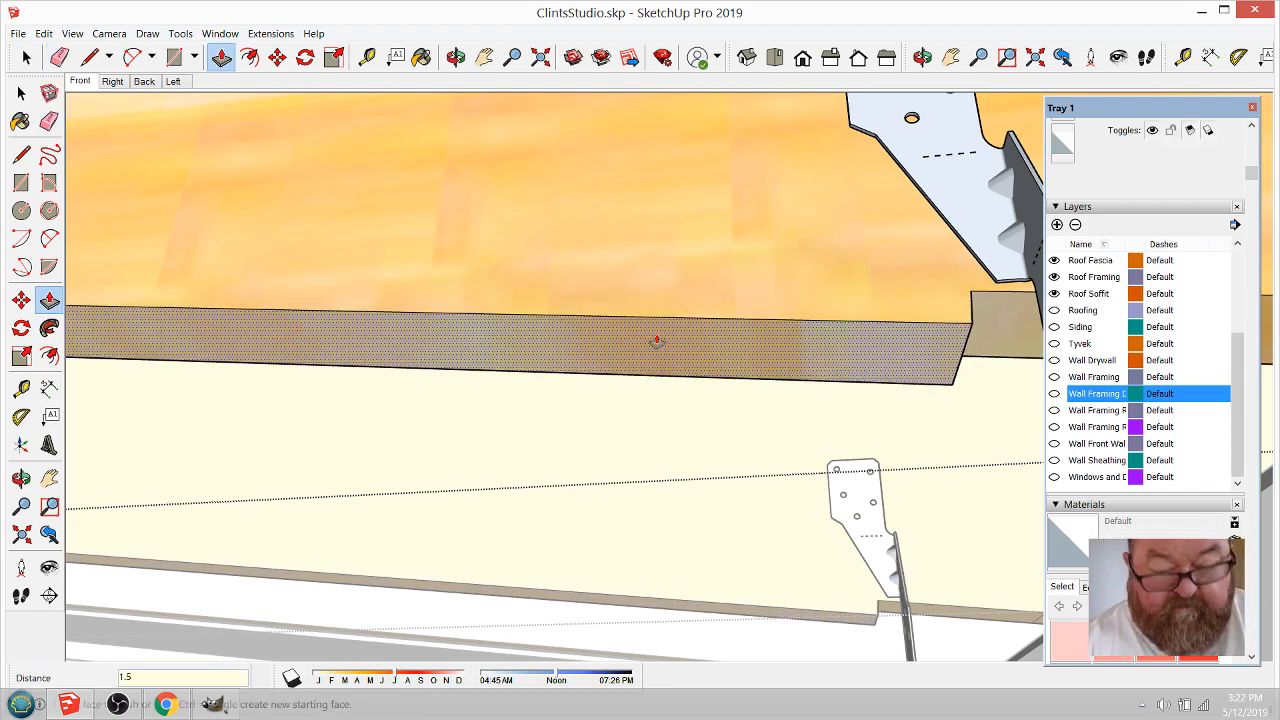
type("1.5")
key("Return")
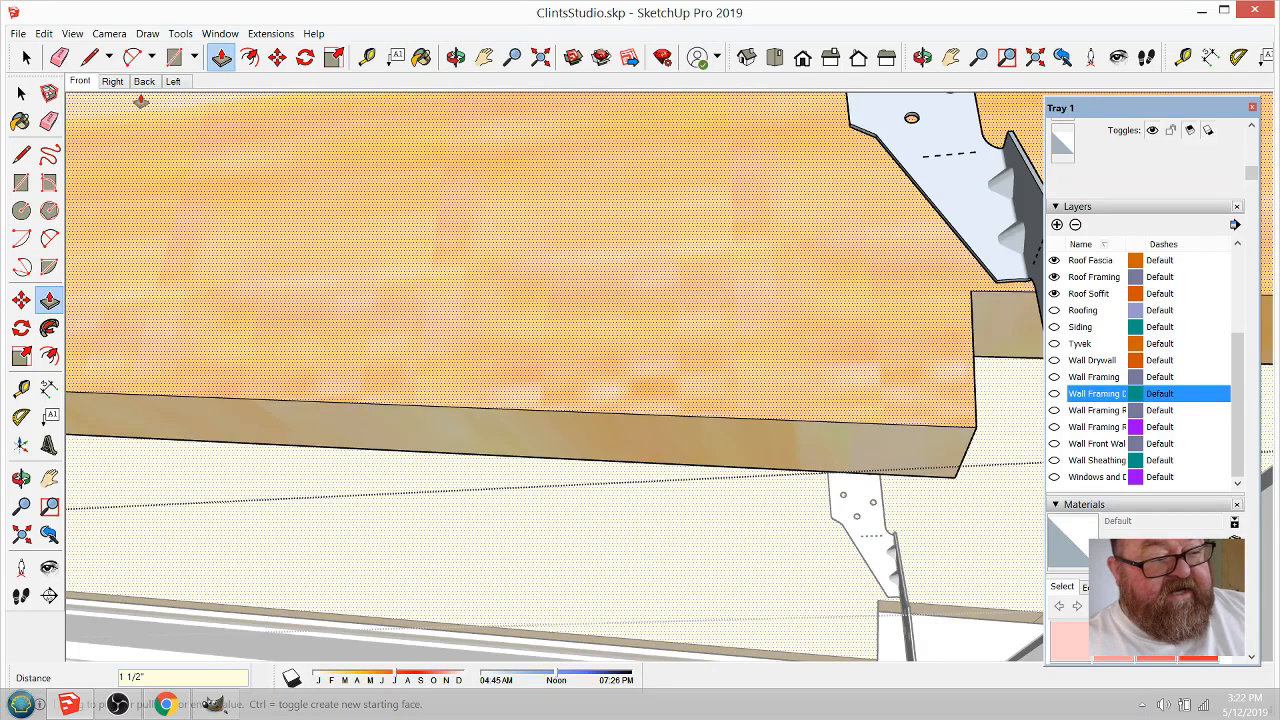
Step: Draw a line along the rafter's original lower edge between the two notch corners, and select the lower strip of the side face
left_click(89, 57)
left_click(971, 292)
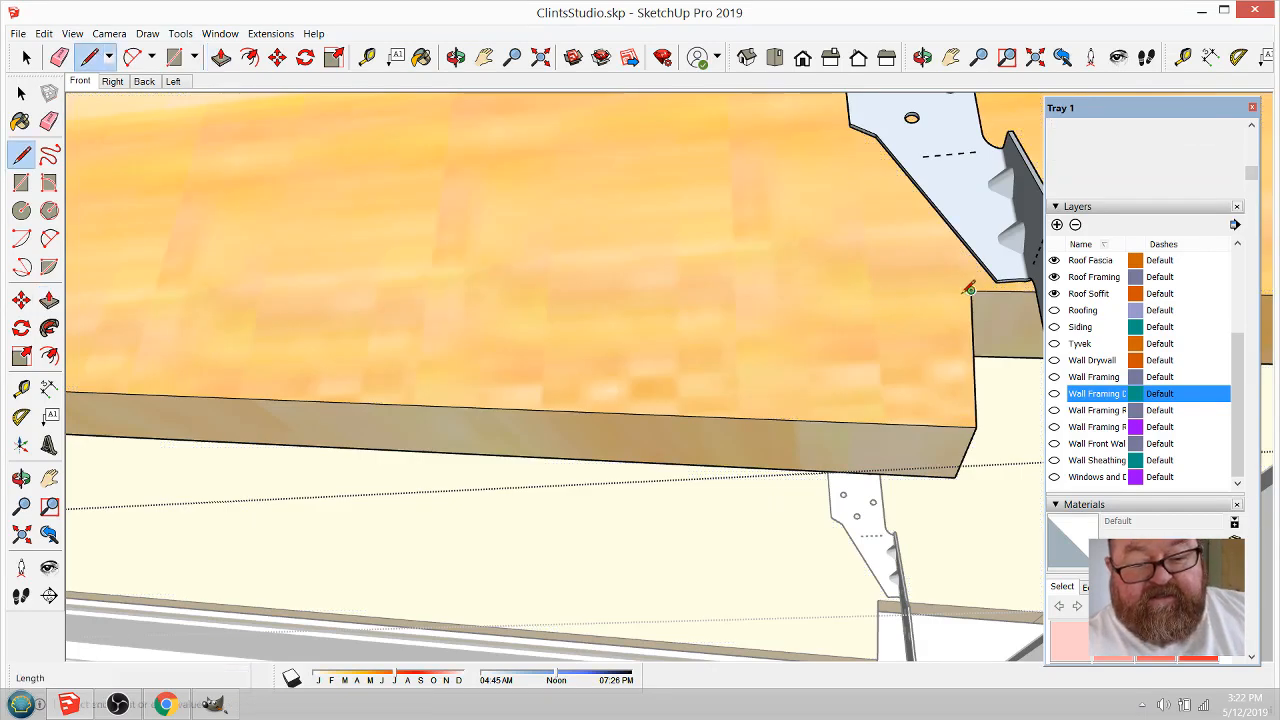
scroll(808, 333, "down", 2)
left_click(457, 62)
left_click_drag(535, 262, 880, 404)
scroll(882, 405, "down", 8)
scroll(868, 406, "down", 7)
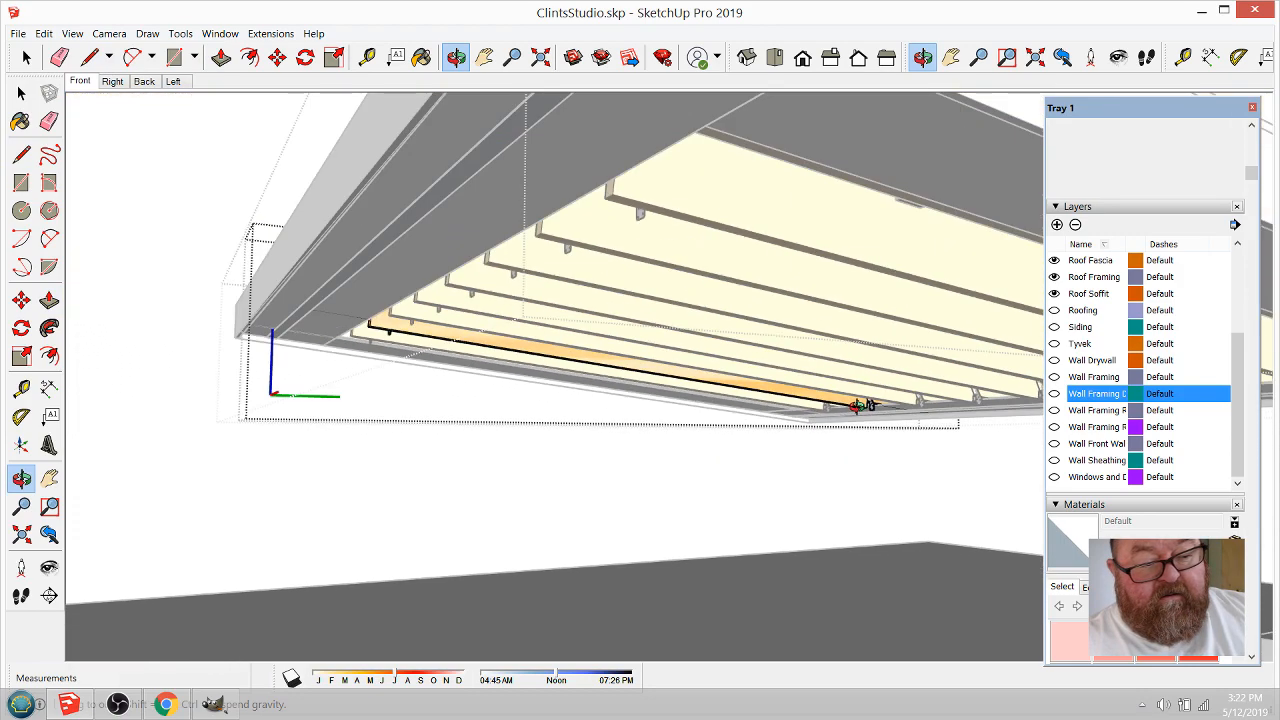
scroll(543, 408, "up", 3)
scroll(655, 195, "up", 10)
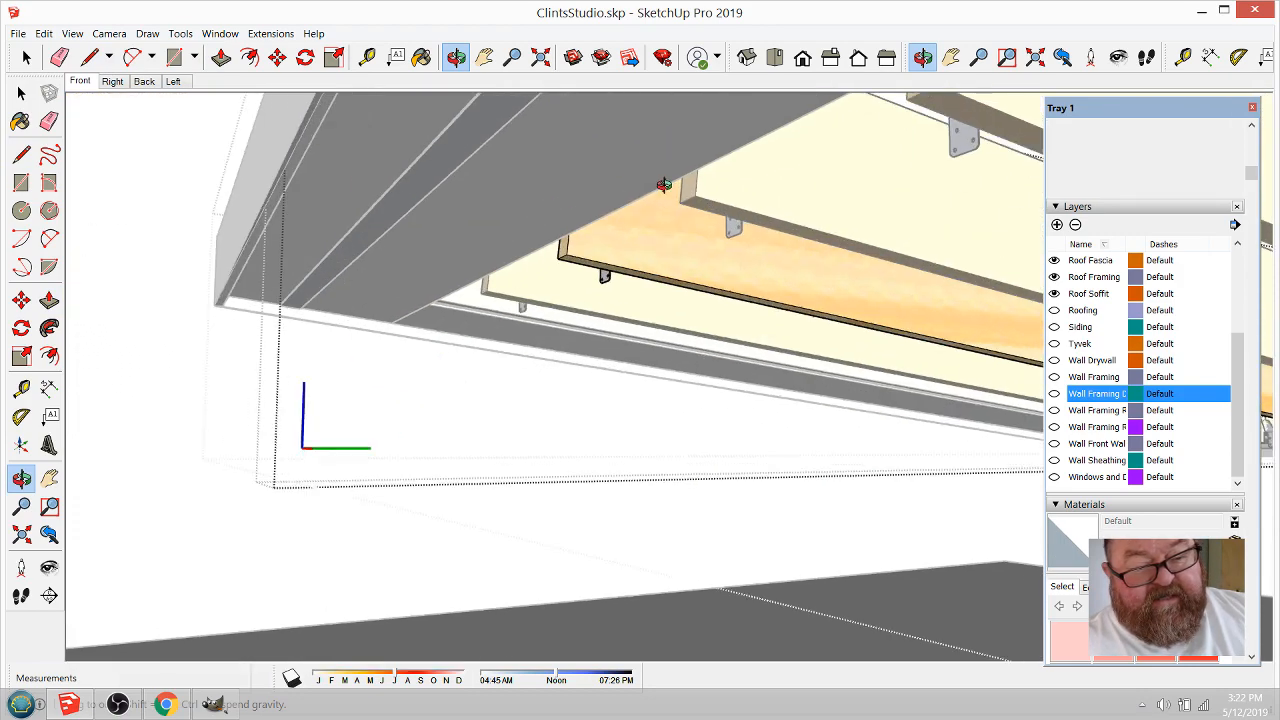
scroll(574, 223, "up", 2)
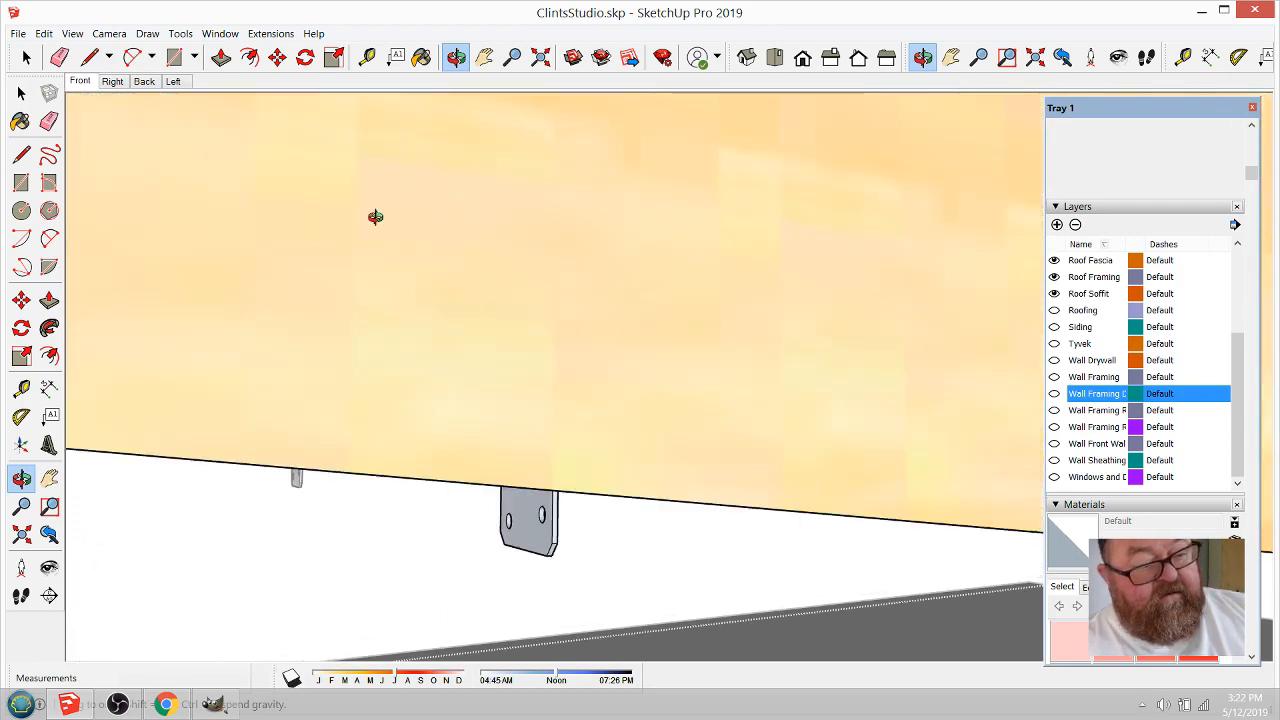
right_click(378, 218)
left_click(402, 231)
scroll(415, 252, "down", 1)
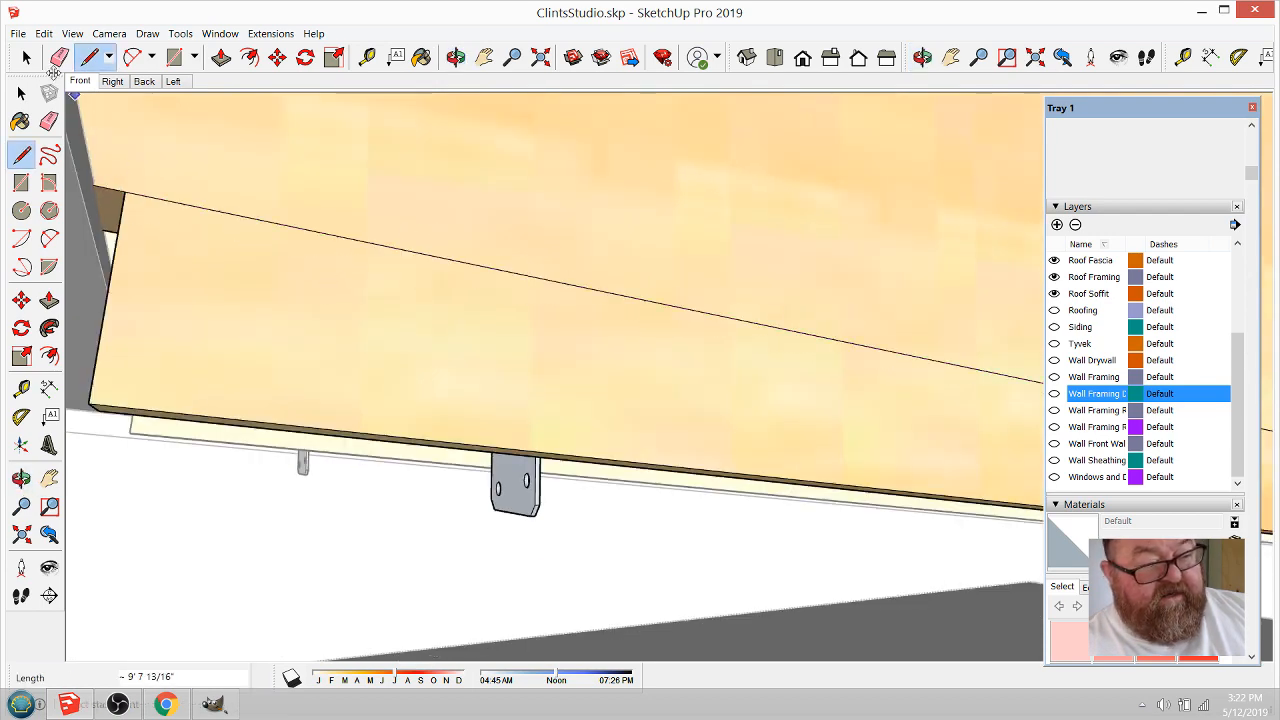
left_click(26, 57)
left_click(243, 289)
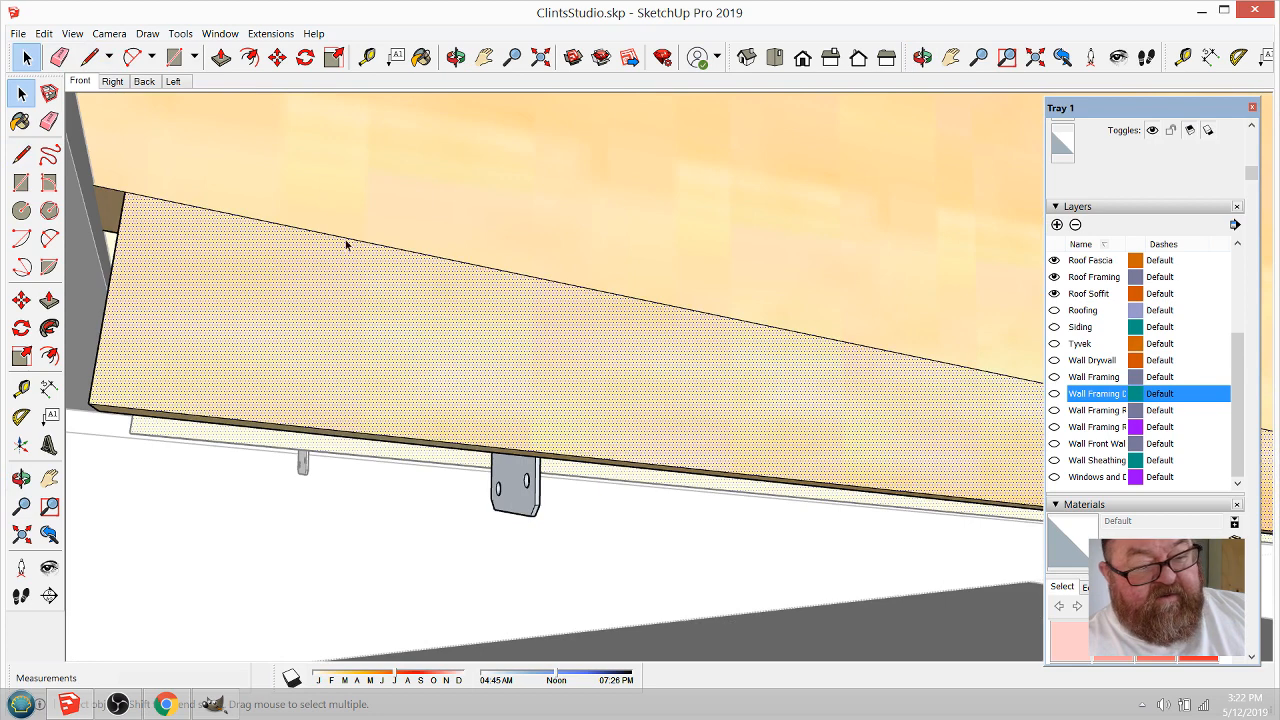
Step: Examine the thickened rafters from above, checking the added depth between the walls along the whole roof
scroll(343, 260, "down", 2)
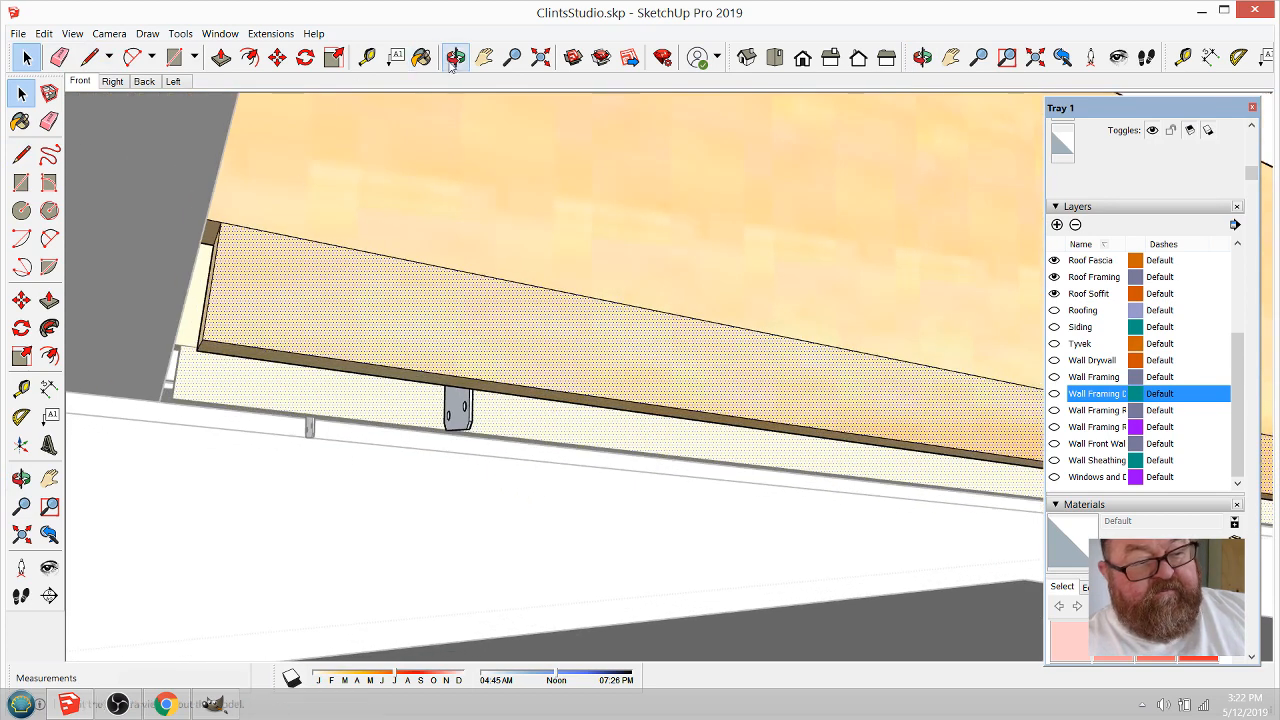
left_click(455, 57)
left_click_drag(551, 209, 395, 372)
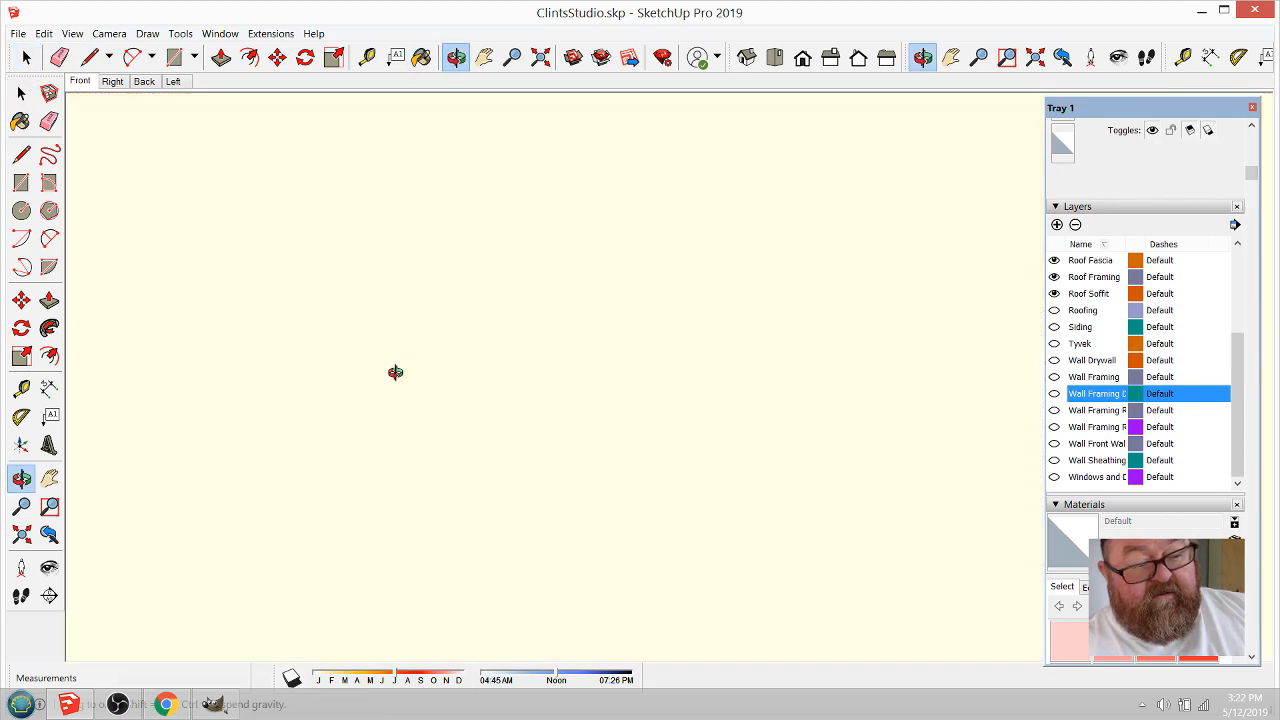
left_click(540, 57)
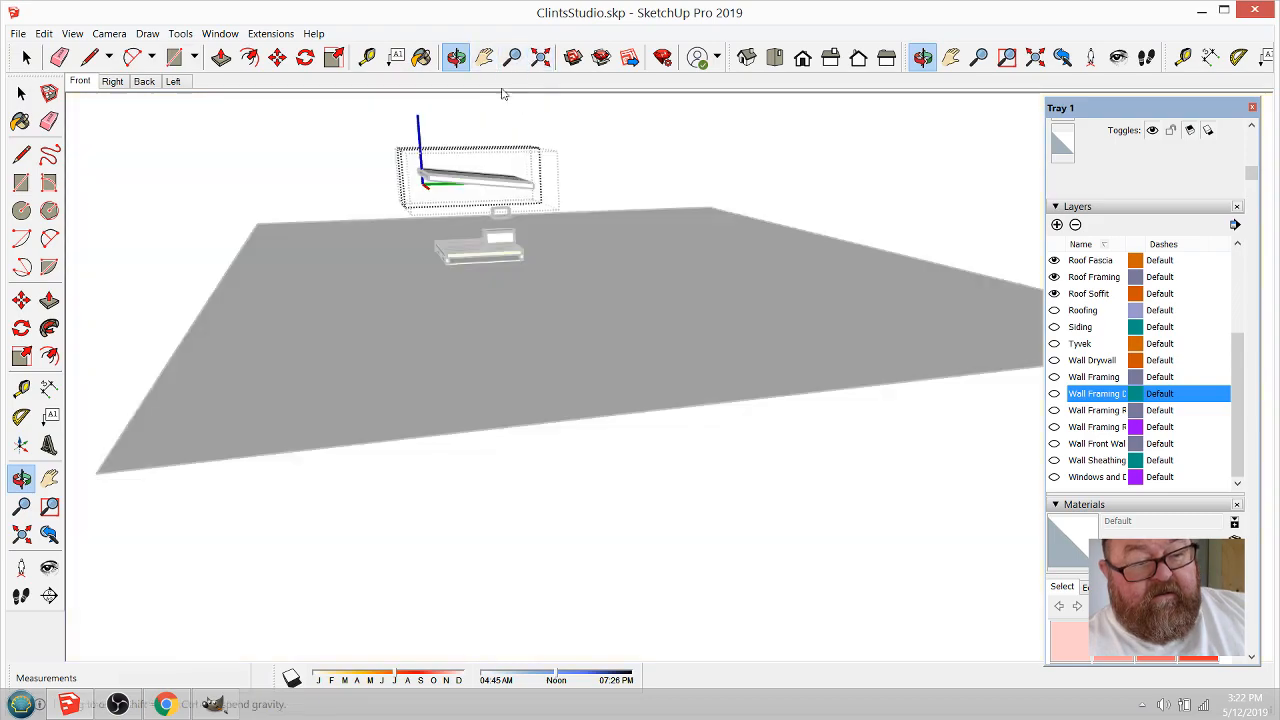
left_click_drag(519, 232, 486, 444)
scroll(428, 206, "up", 6)
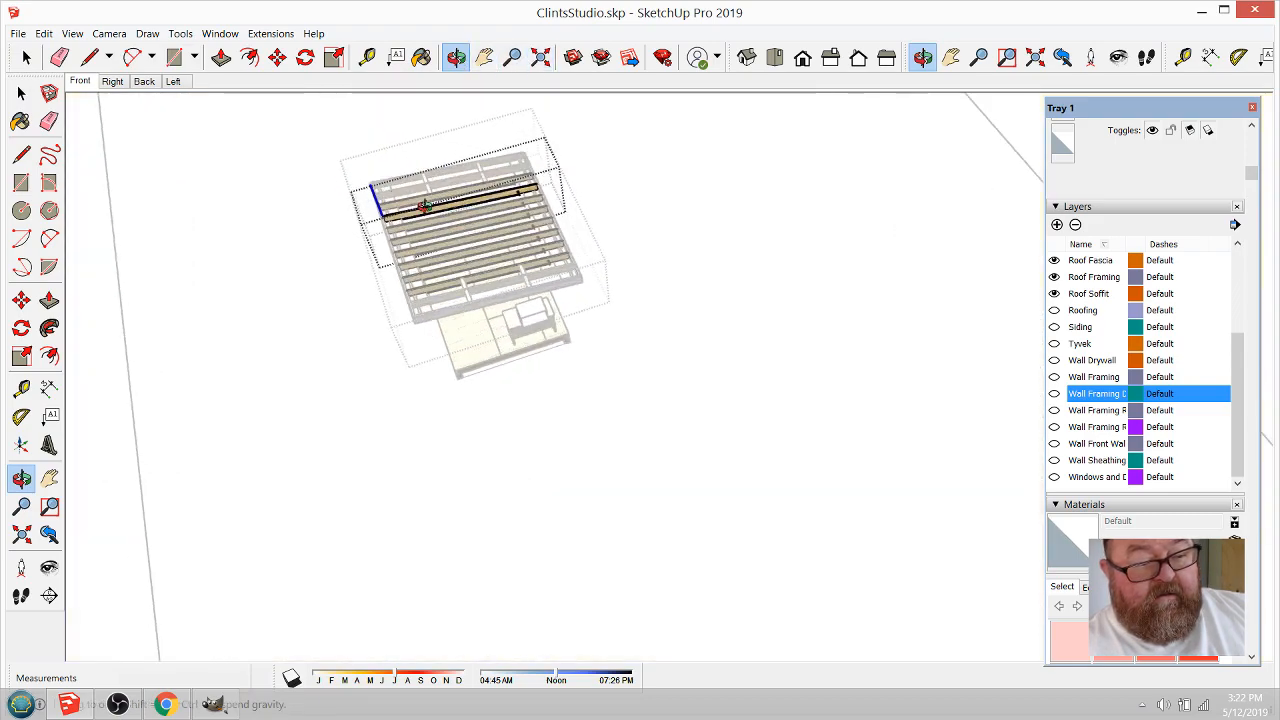
scroll(433, 205, "up", 5)
scroll(520, 257, "up", 4)
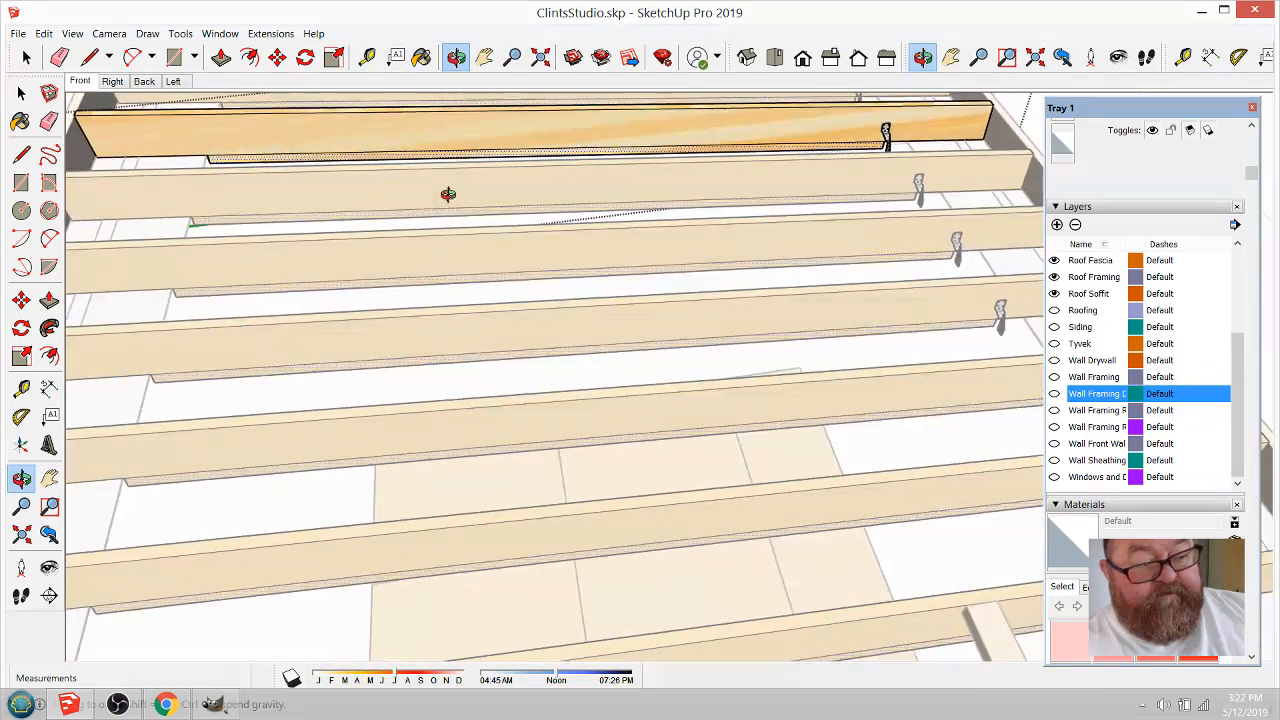
left_click_drag(452, 209, 631, 200)
scroll(634, 200, "down", 6)
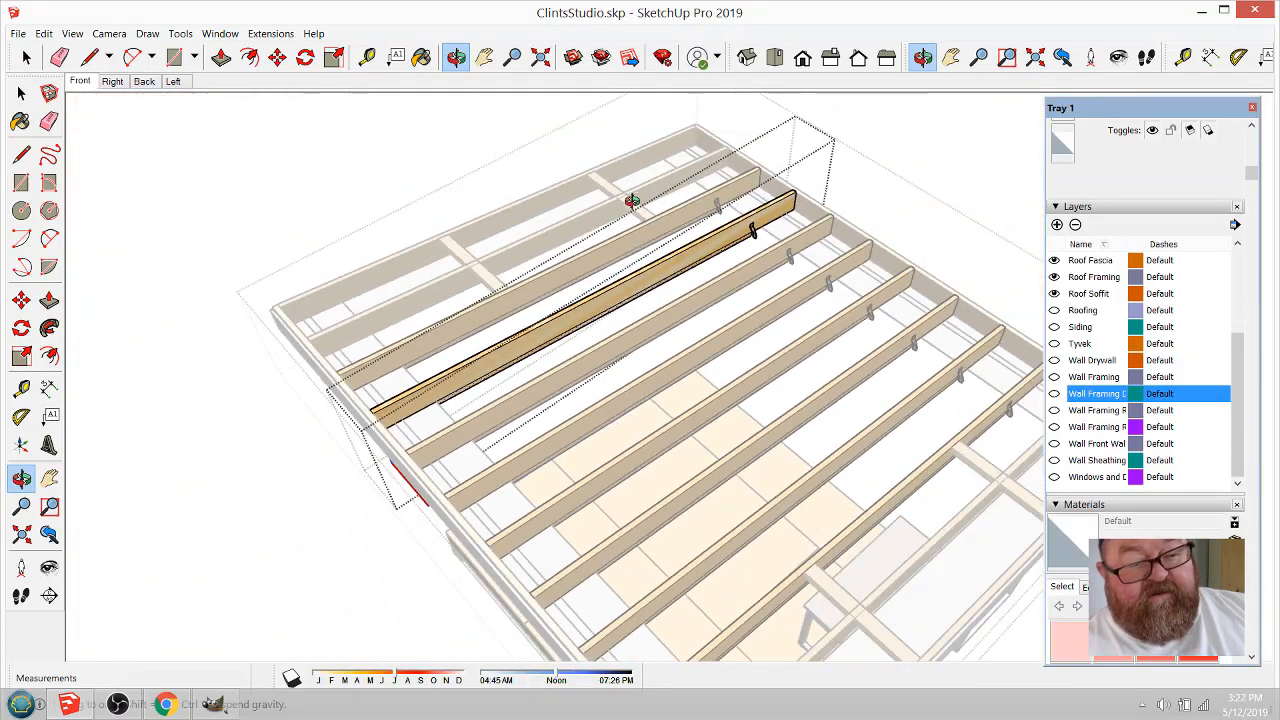
scroll(640, 200, "up", 8)
scroll(716, 224, "down", 4)
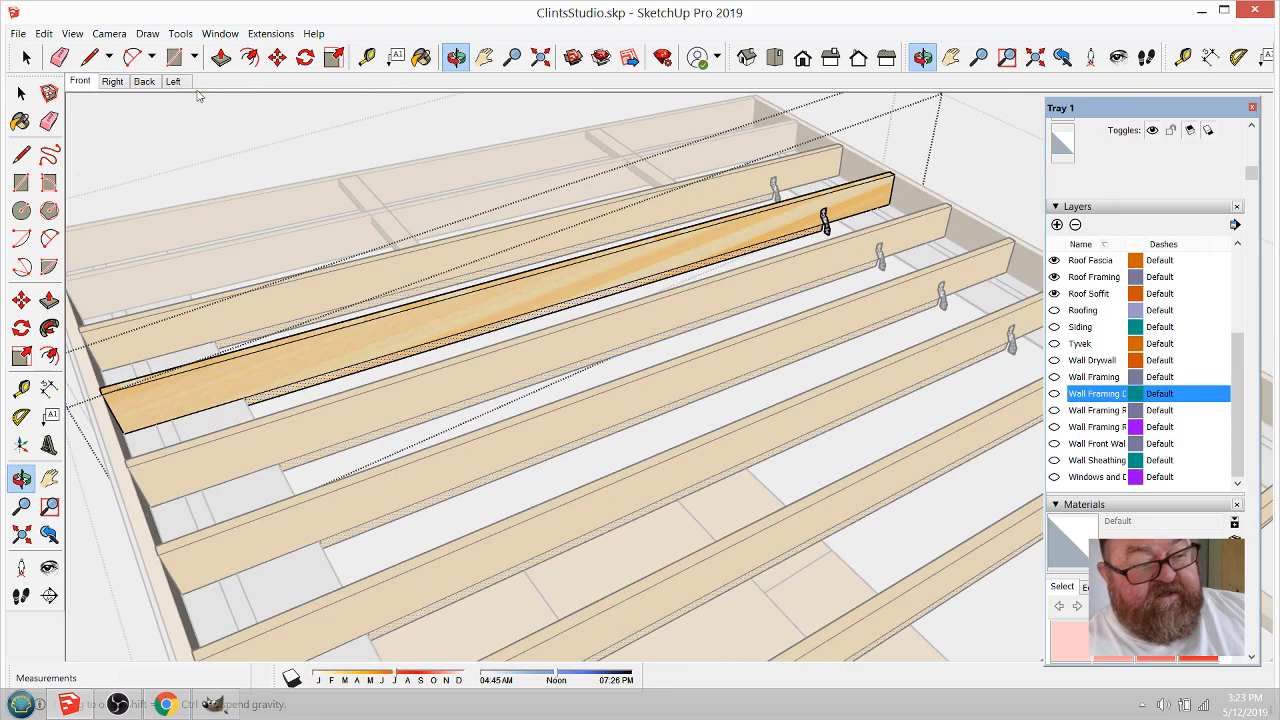
Step: Leave the rafter component and its enclosing group, and look over the updated roof framing
left_click(27, 58)
left_click(221, 128)
scroll(281, 174, "down", 2)
left_click(295, 140)
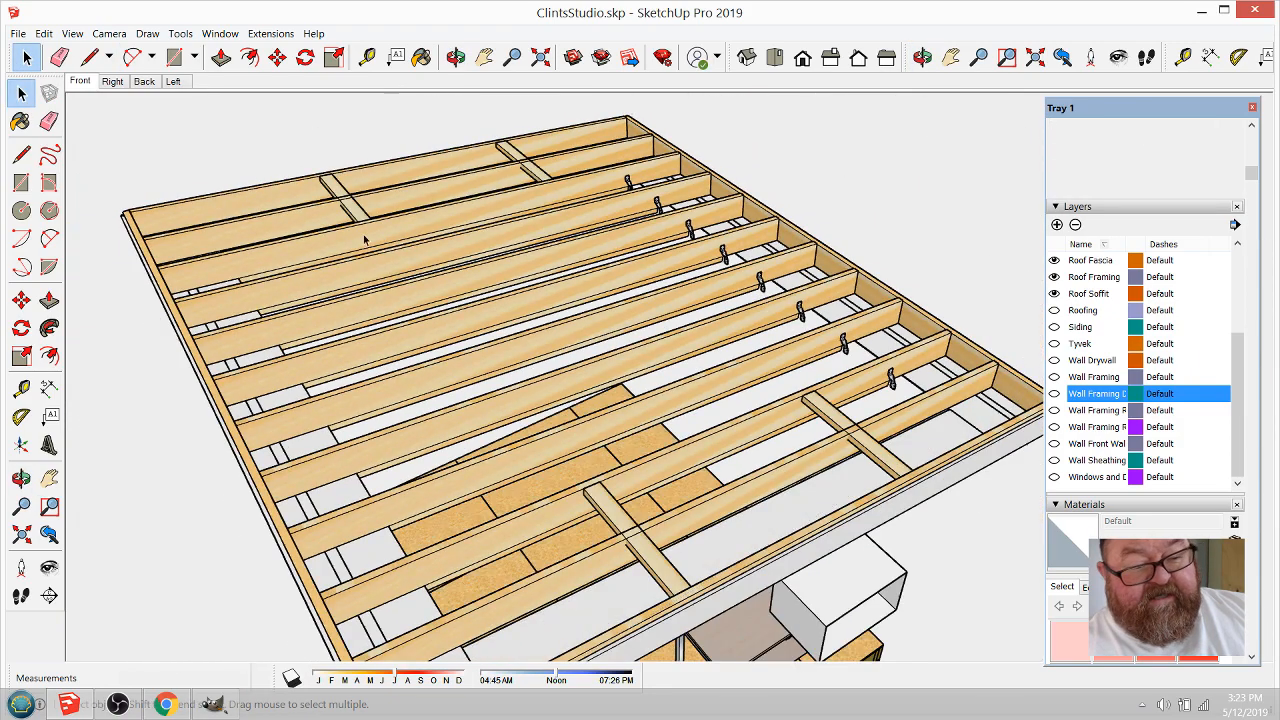
scroll(502, 418, "up", 5)
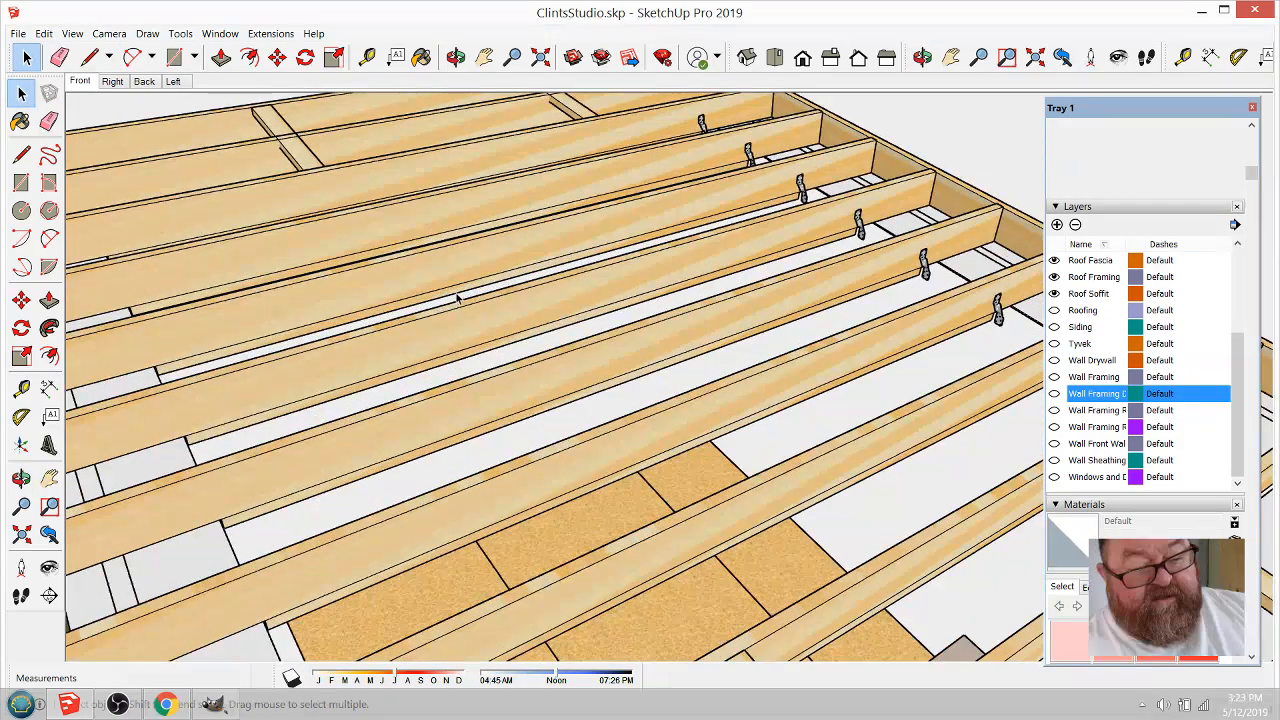
Step: Measure the height of a roof rafter's side face from its lower edge to its upper edge with the Tape Measure
scroll(496, 304, "up", 1)
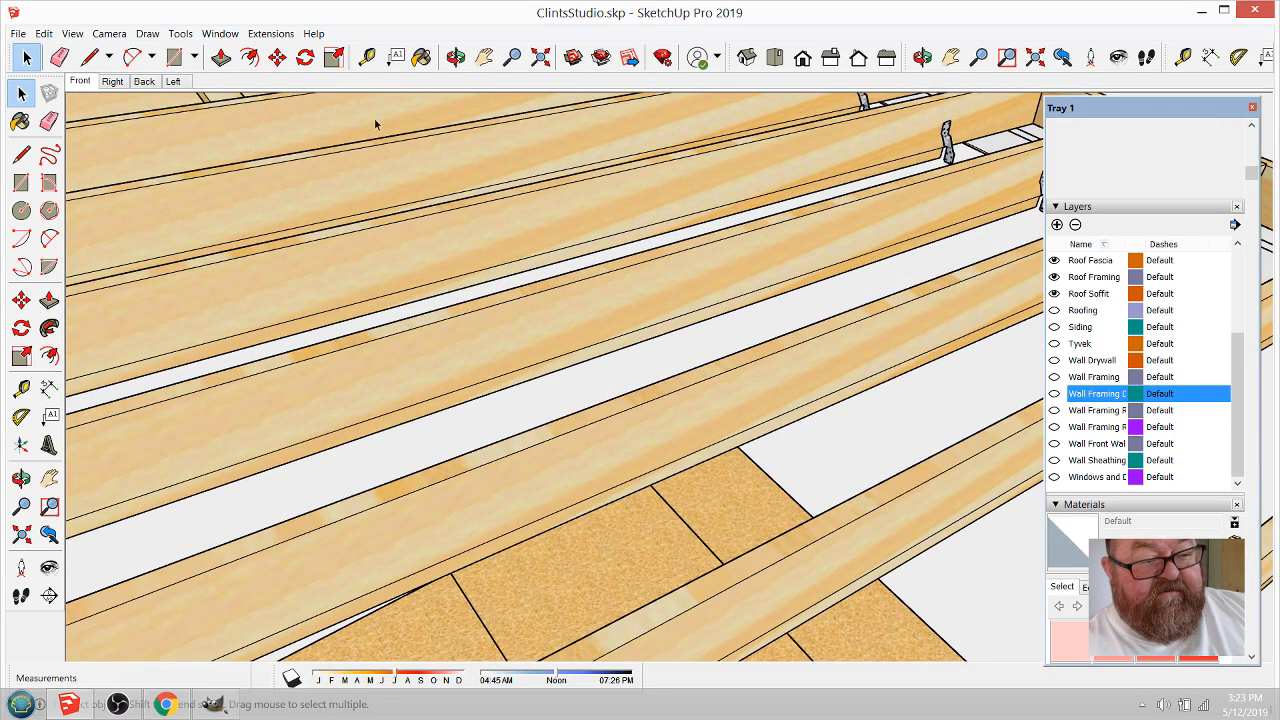
left_click(367, 57)
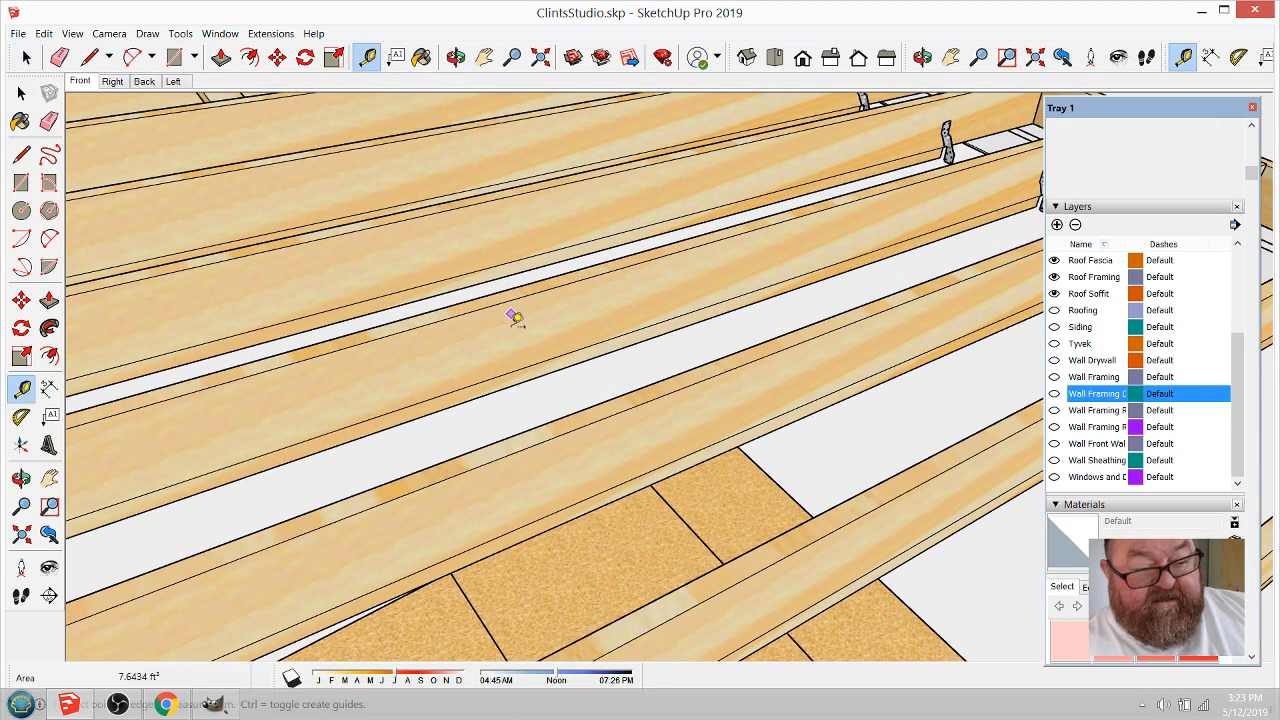
left_click(517, 382)
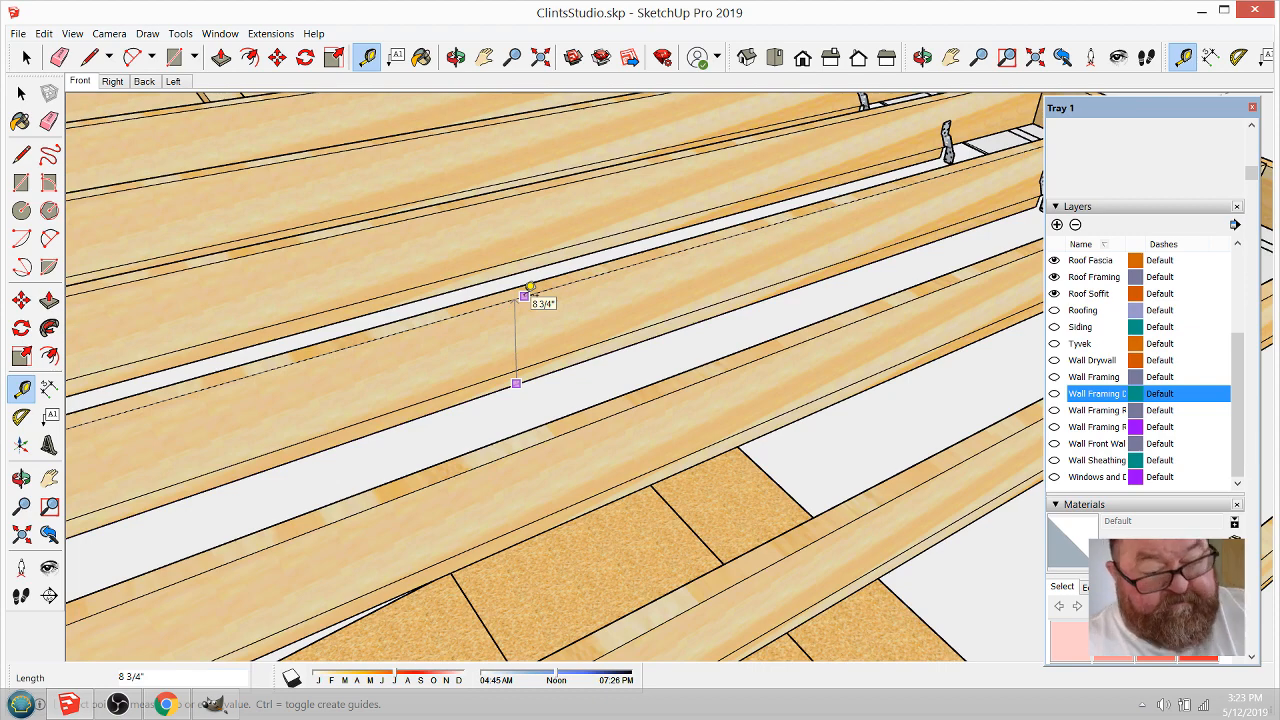
left_click(530, 288)
scroll(651, 365, "down", 3)
scroll(605, 355, "down", 1)
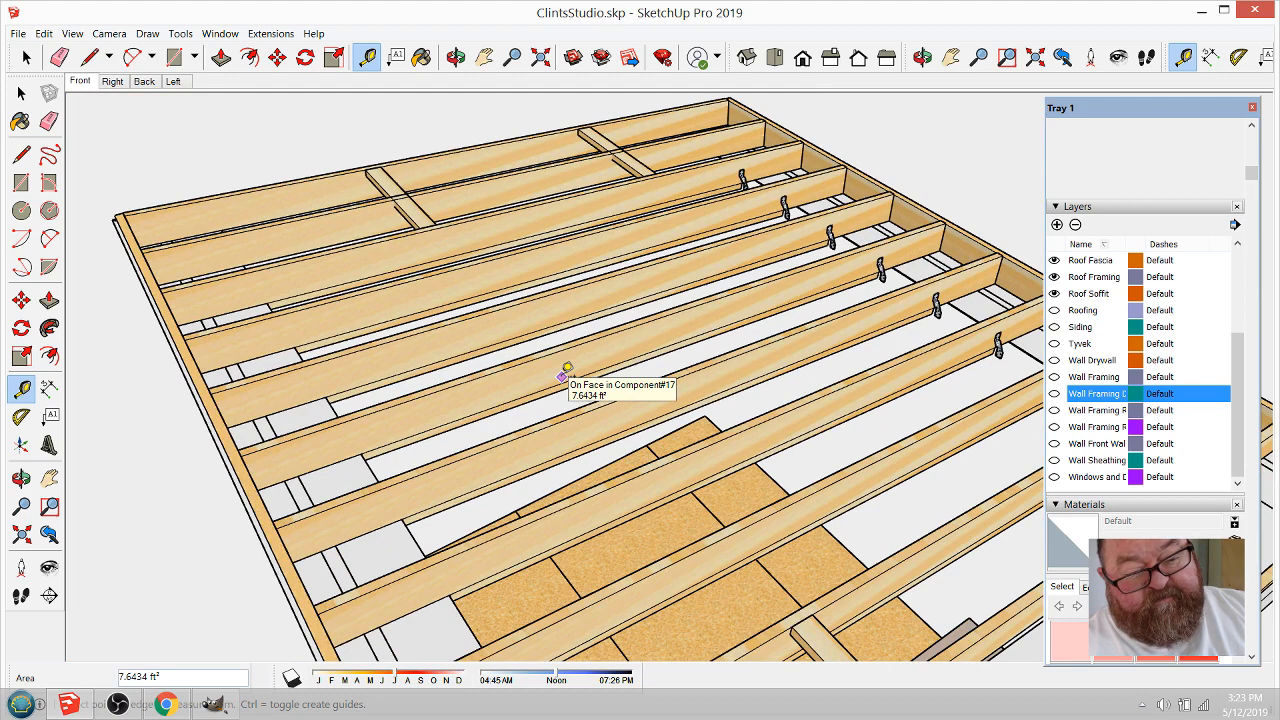
scroll(567, 368, "up", 4)
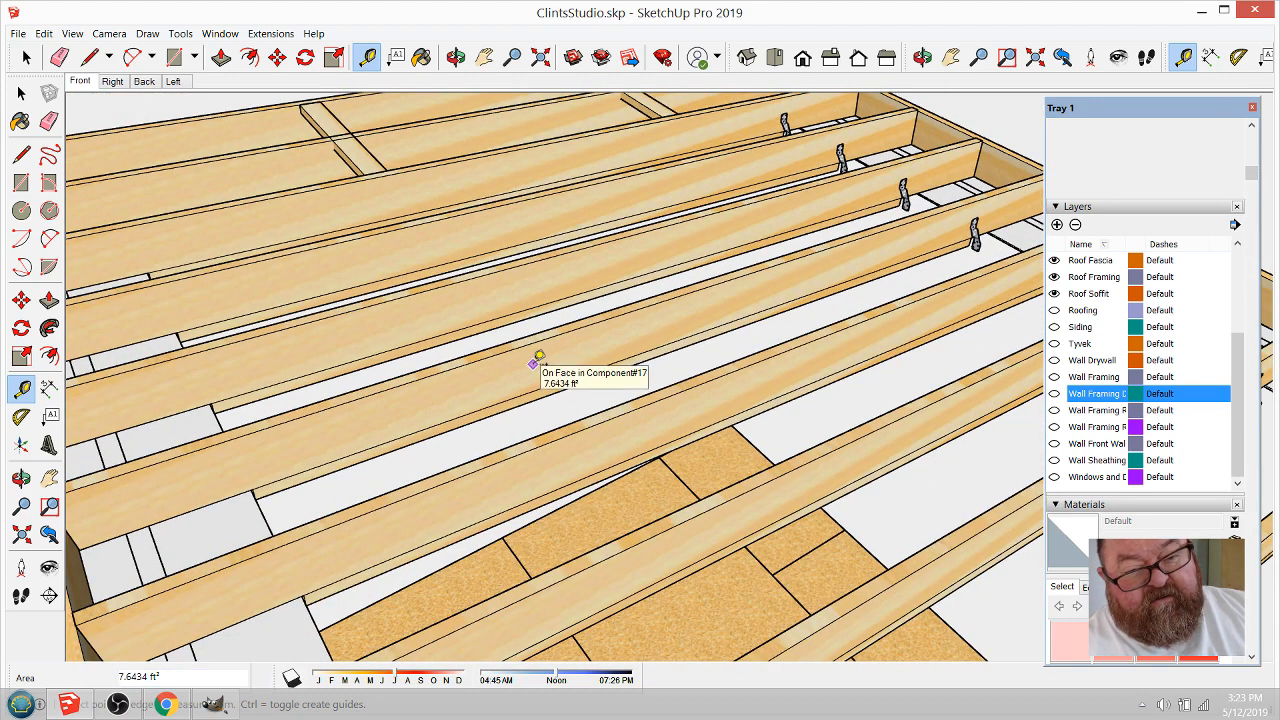
scroll(536, 361, "down", 1)
scroll(536, 361, "down", 1)
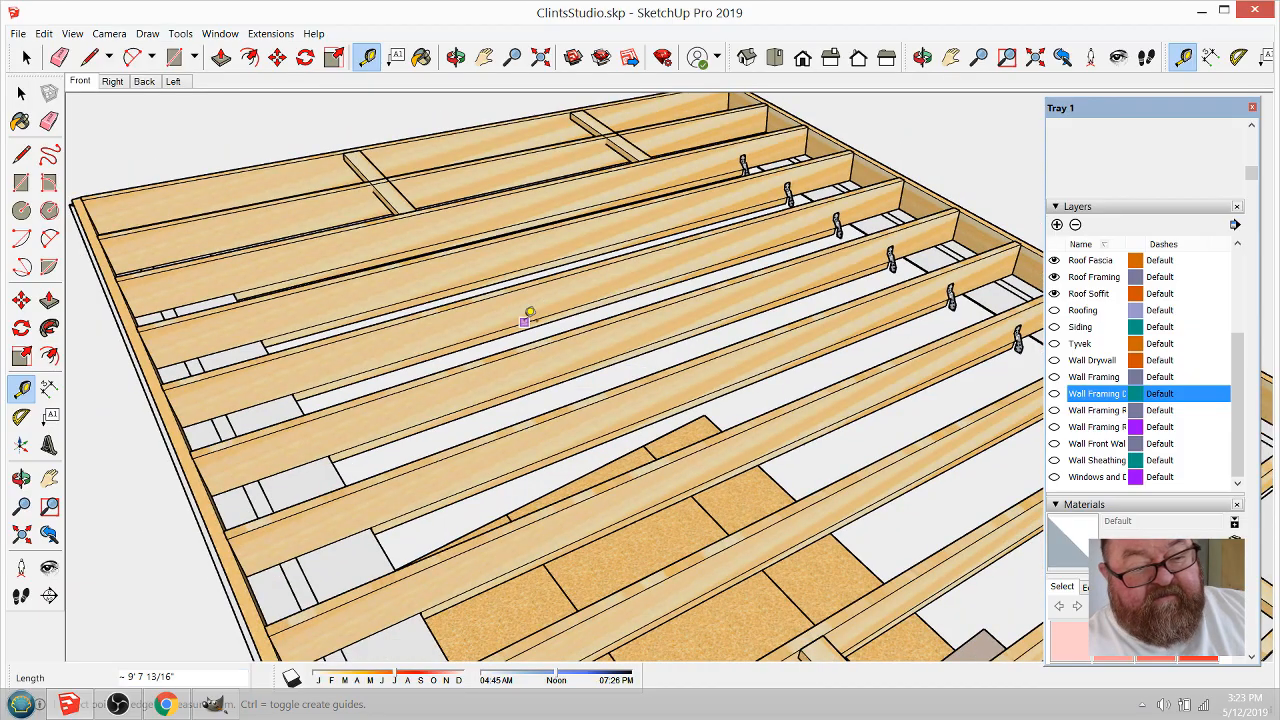
Step: Examine the roof rafters, the bays between them and their metal connectors from several angles
left_click(456, 55)
left_click_drag(548, 325, 392, 242)
left_click(220, 33)
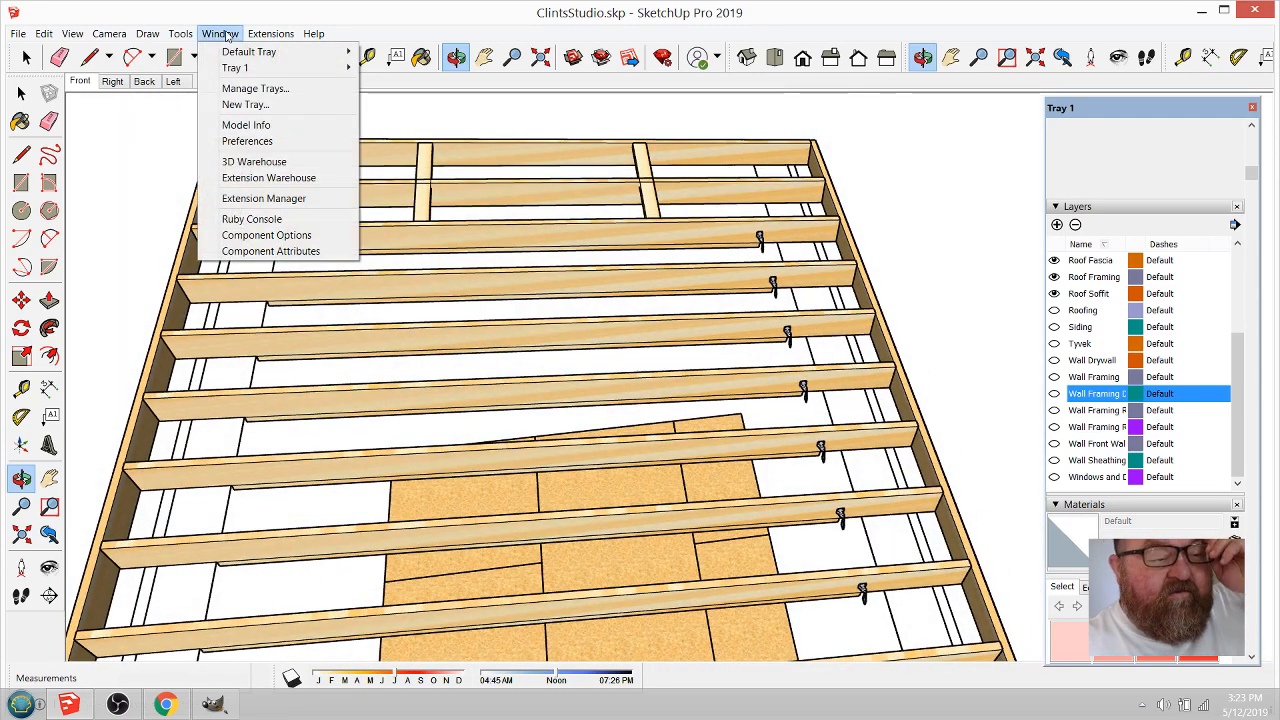
left_click(243, 162)
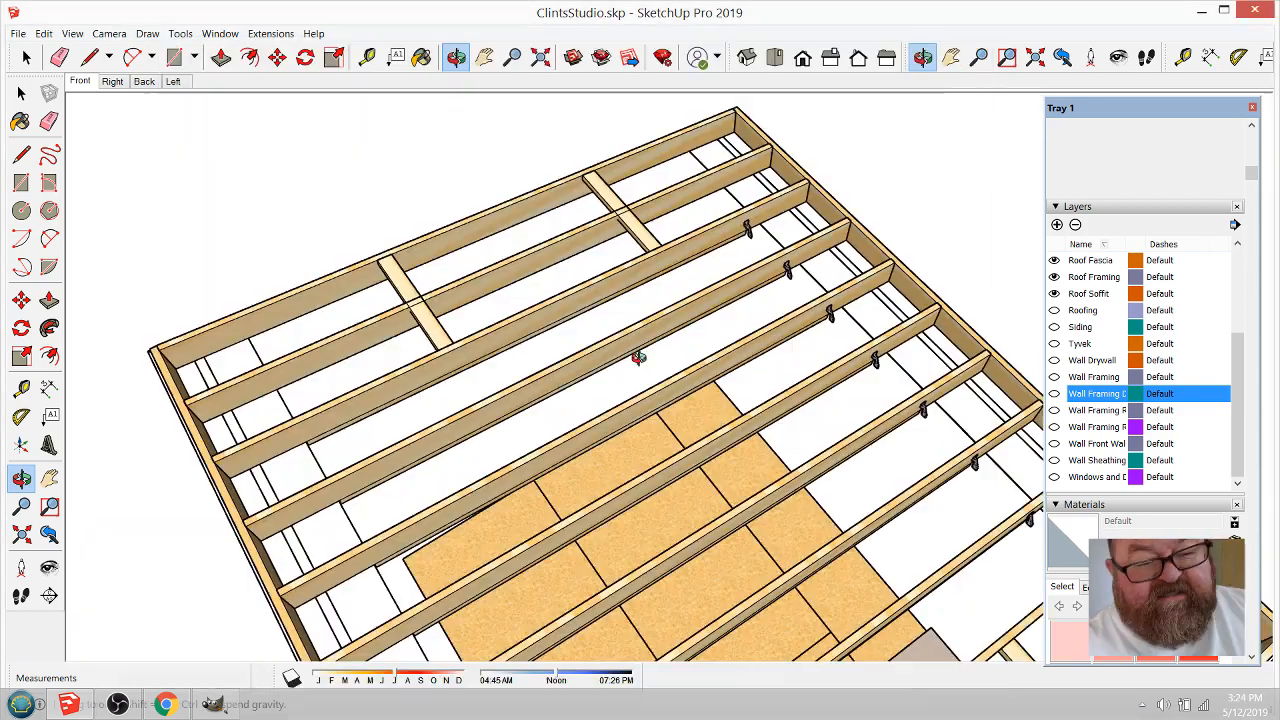
left_click_drag(638, 357, 775, 205)
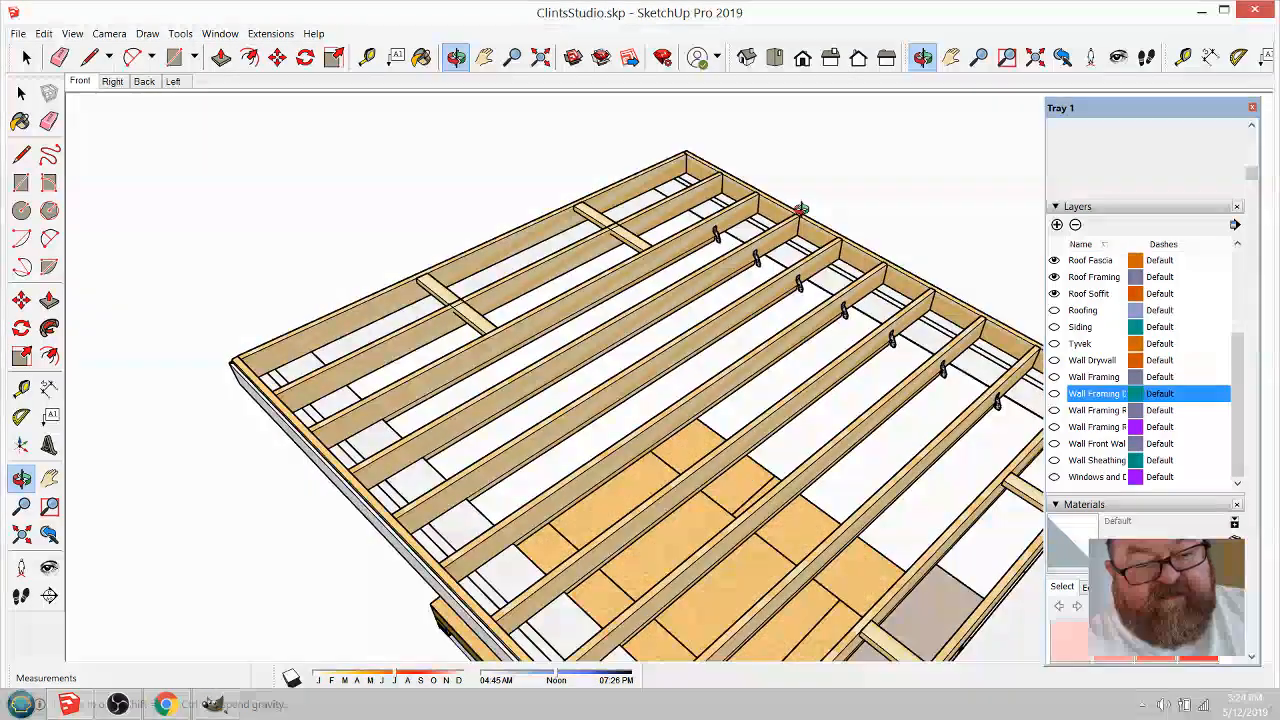
scroll(724, 200, "up", 5)
scroll(557, 294, "down", 3)
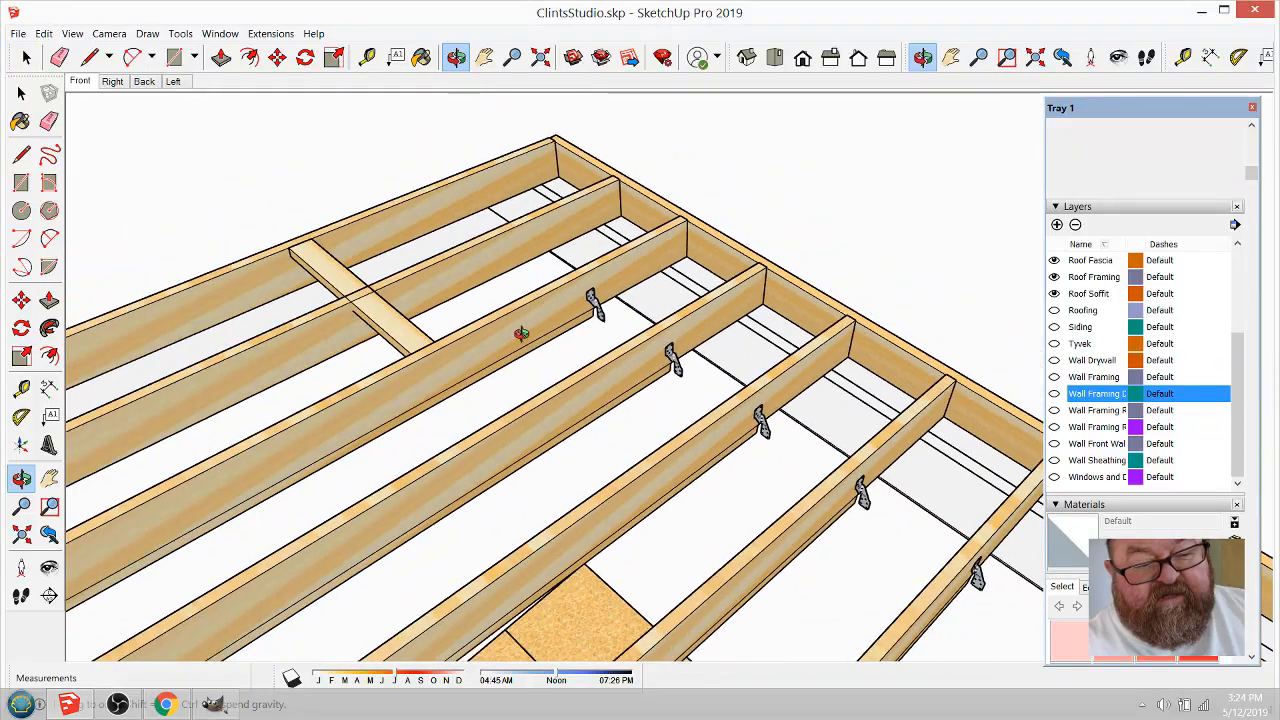
scroll(494, 363, "down", 4)
left_click_drag(580, 368, 457, 349)
scroll(581, 263, "down", 7)
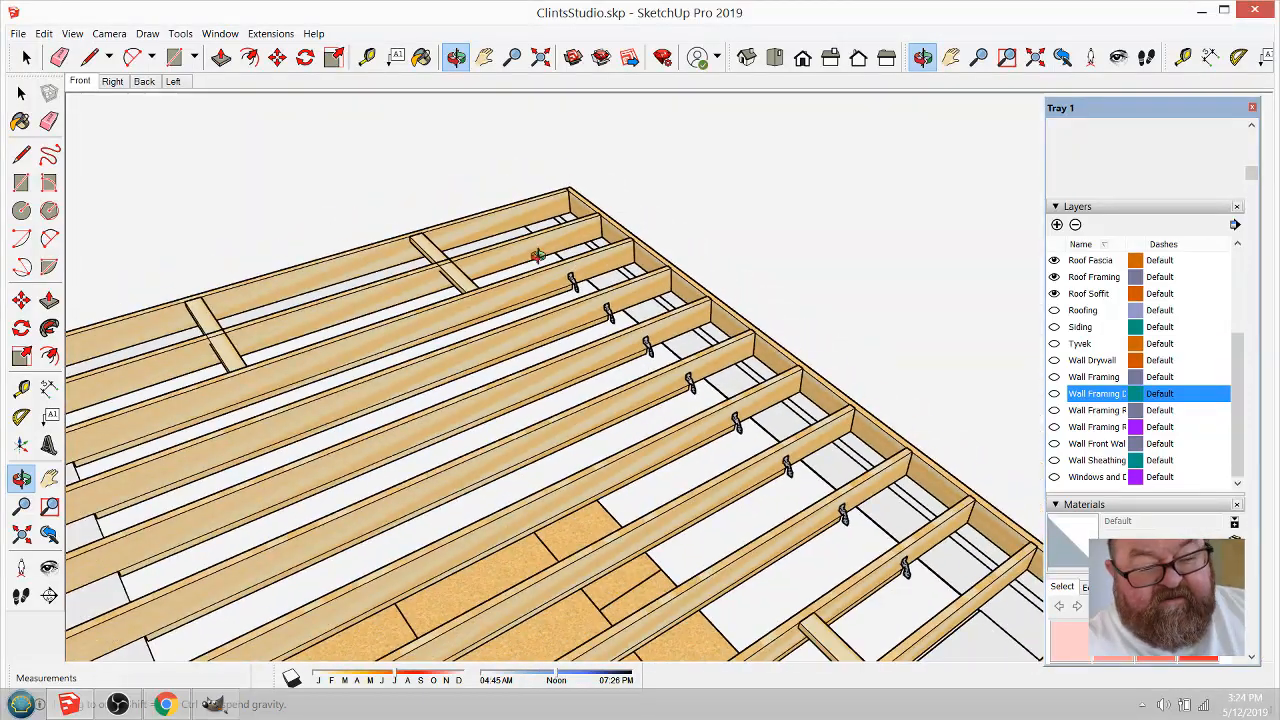
Step: Draw a short line along the red axis on the open ground outside the corner of the floor deck
key("l")
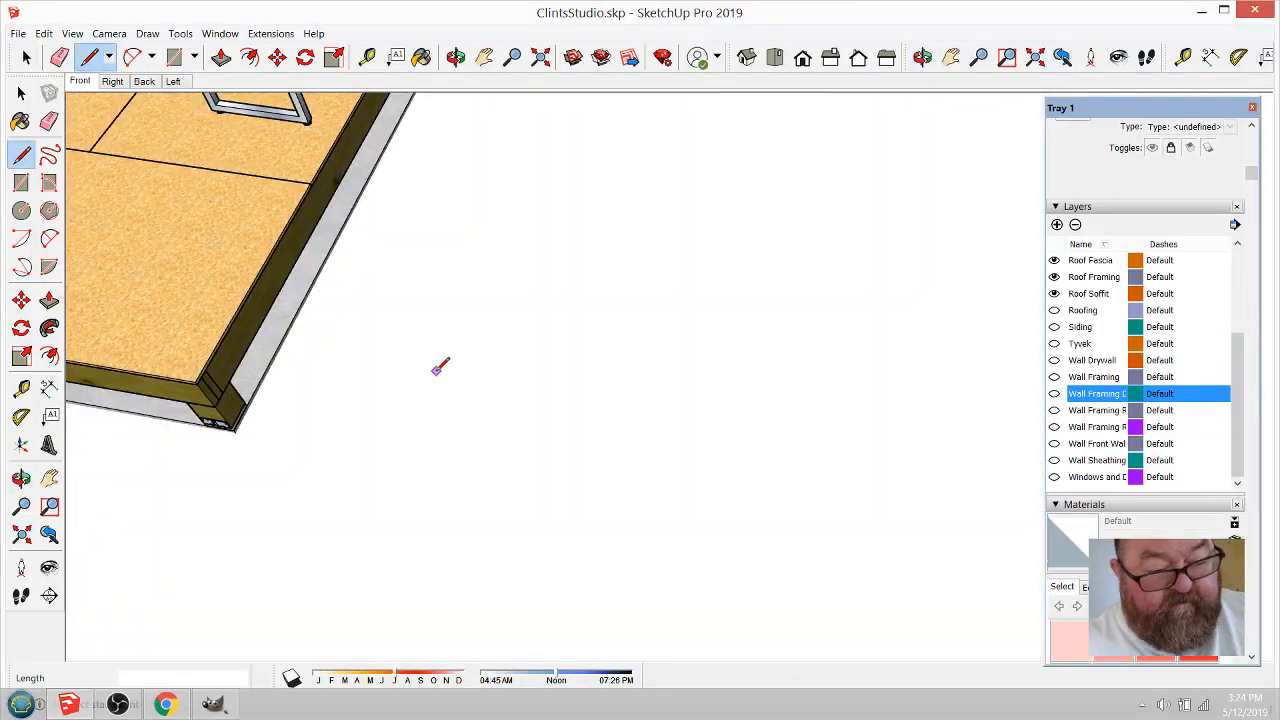
left_click(437, 370)
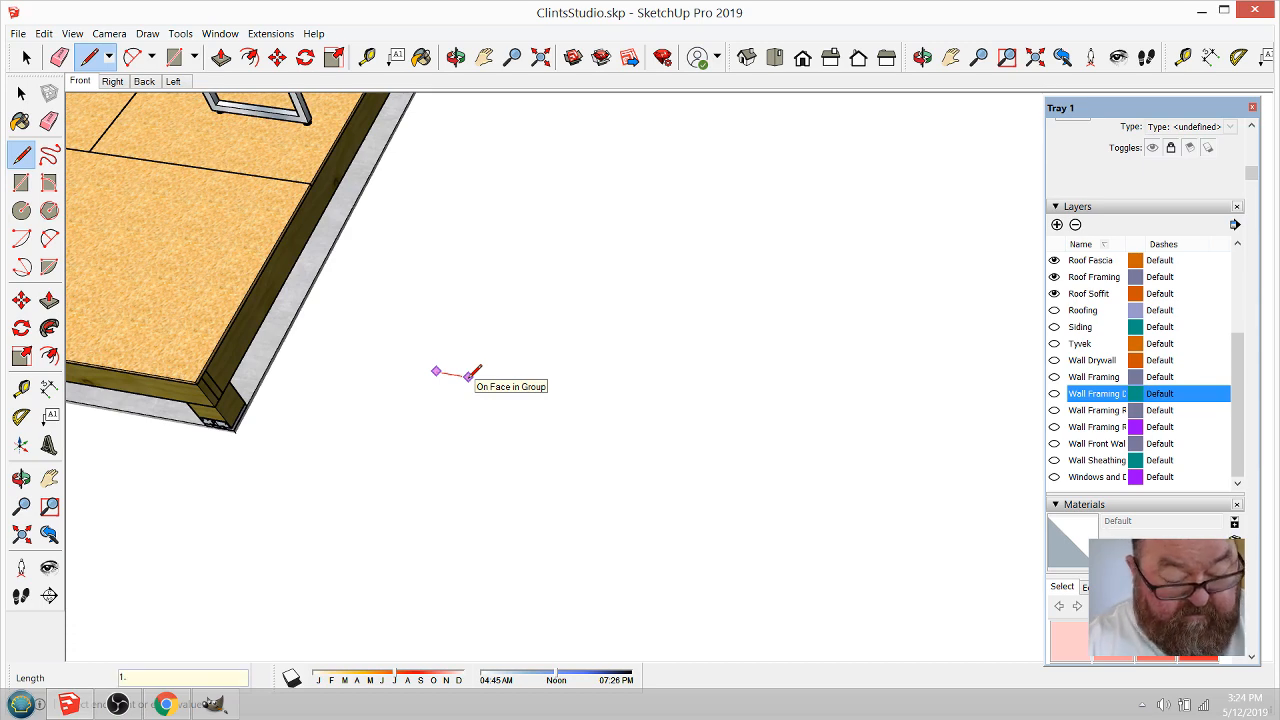
key("Return")
Step: Place a guide parallel to the slab edge through the short line's near end and a second parallel guide 14 inches beyond it
scroll(455, 372, "up", 5)
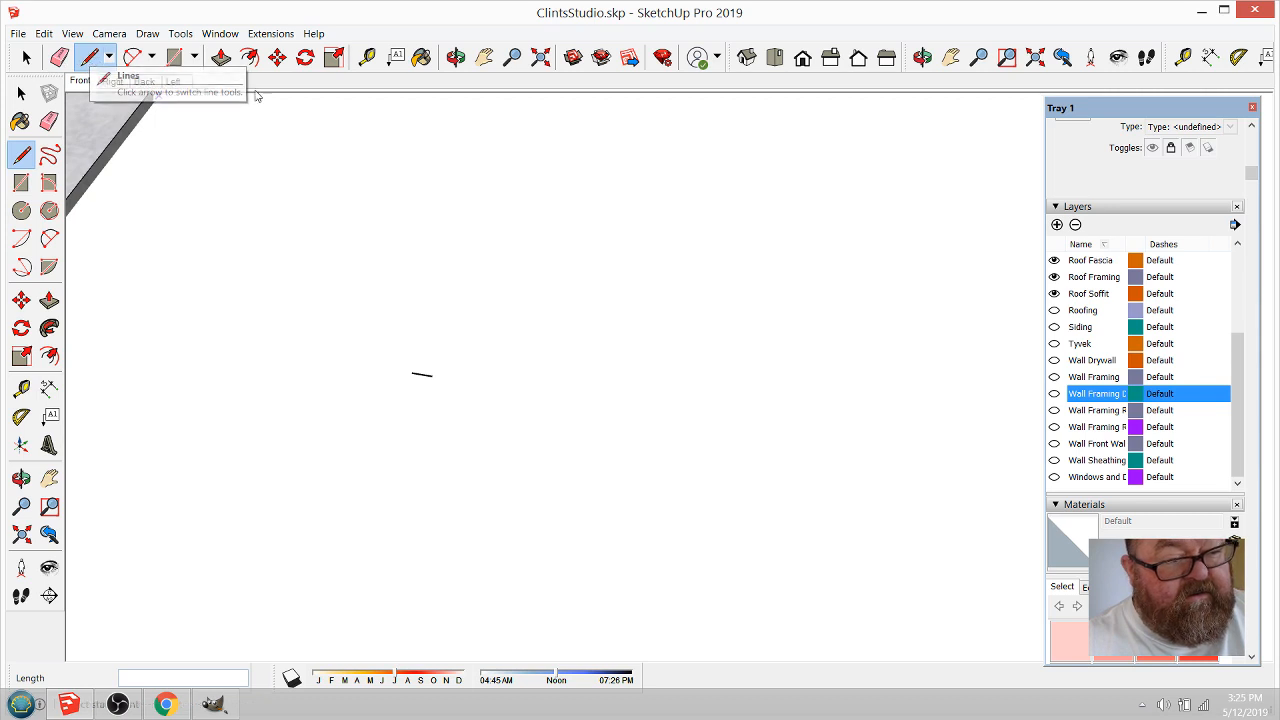
left_click(367, 57)
left_click(112, 139)
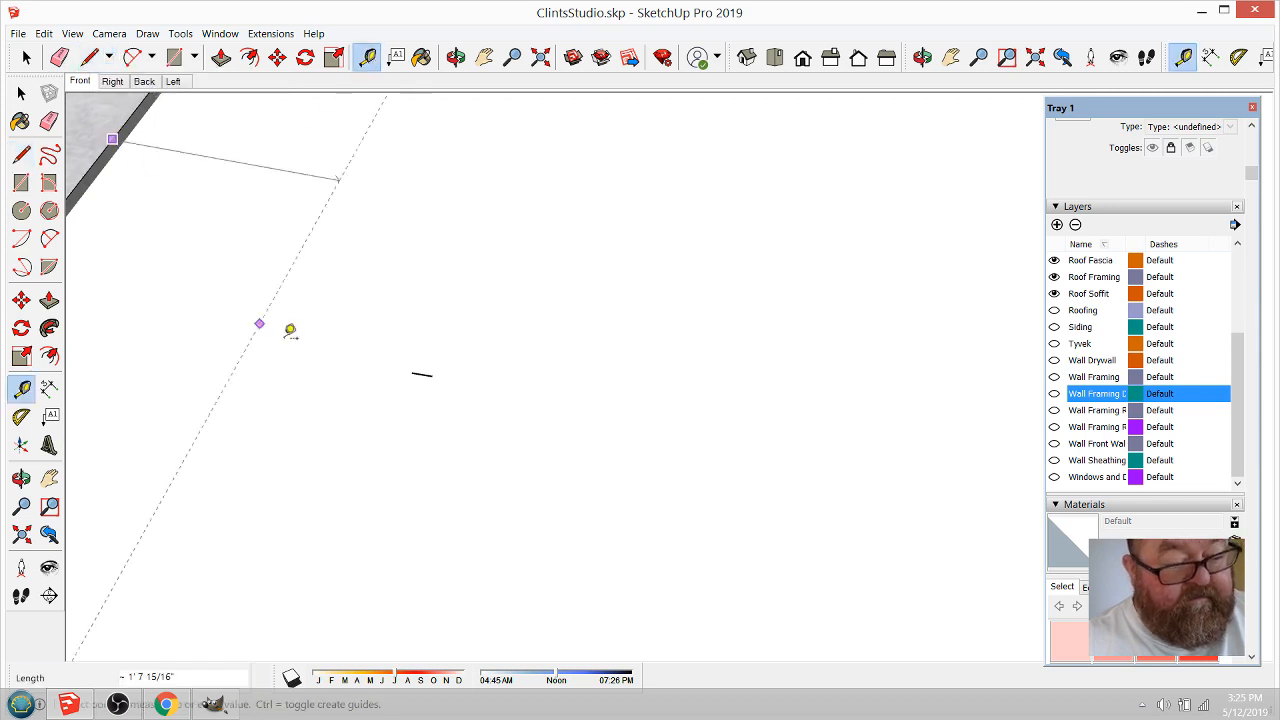
left_click(416, 360)
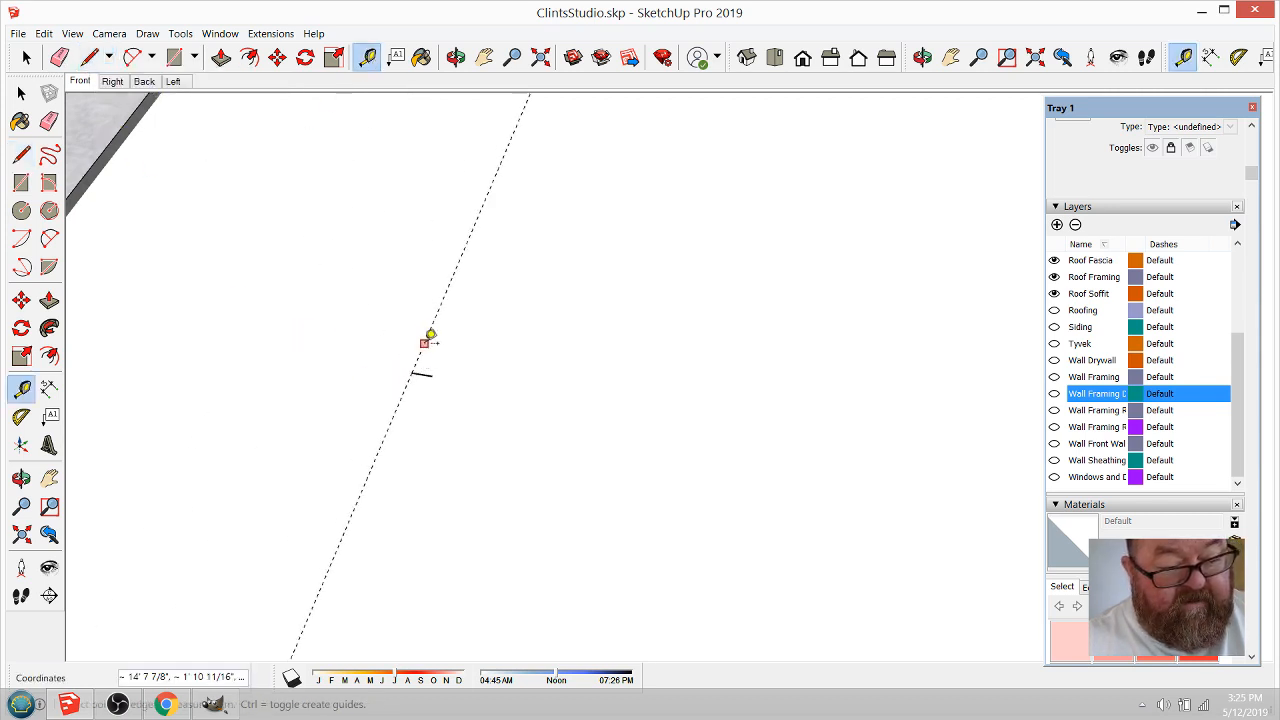
left_click(424, 344)
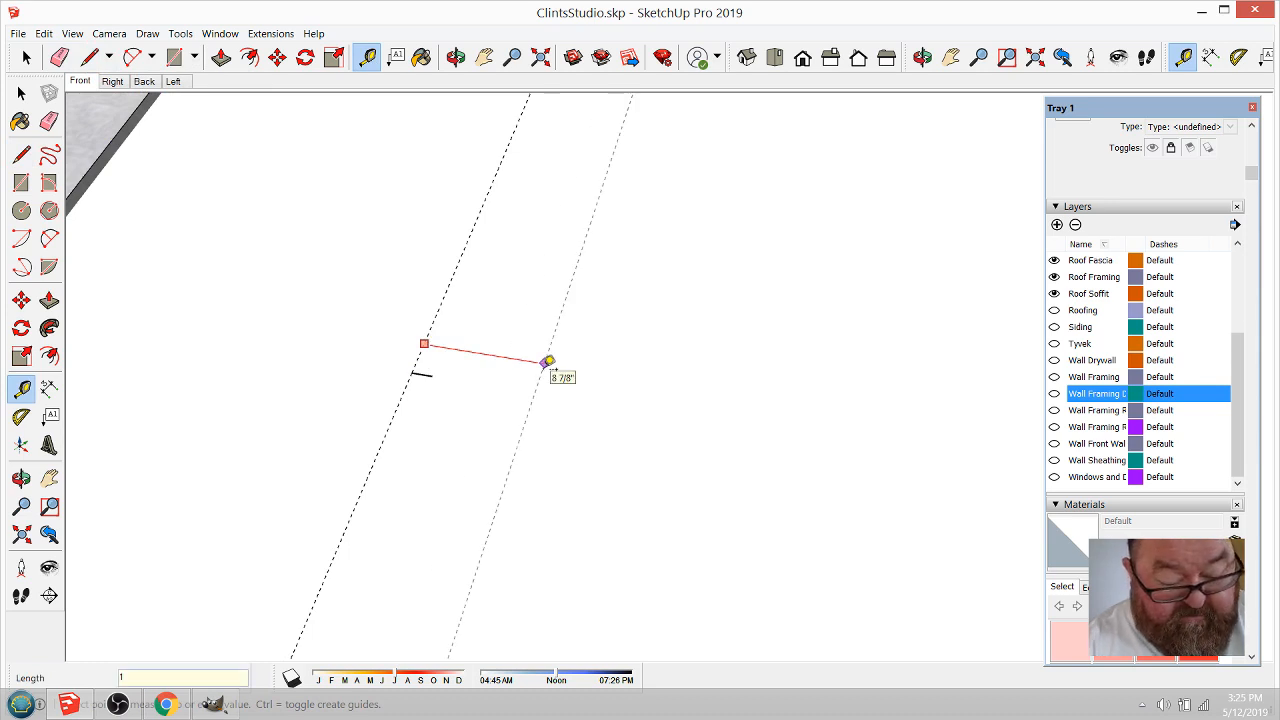
key("Return")
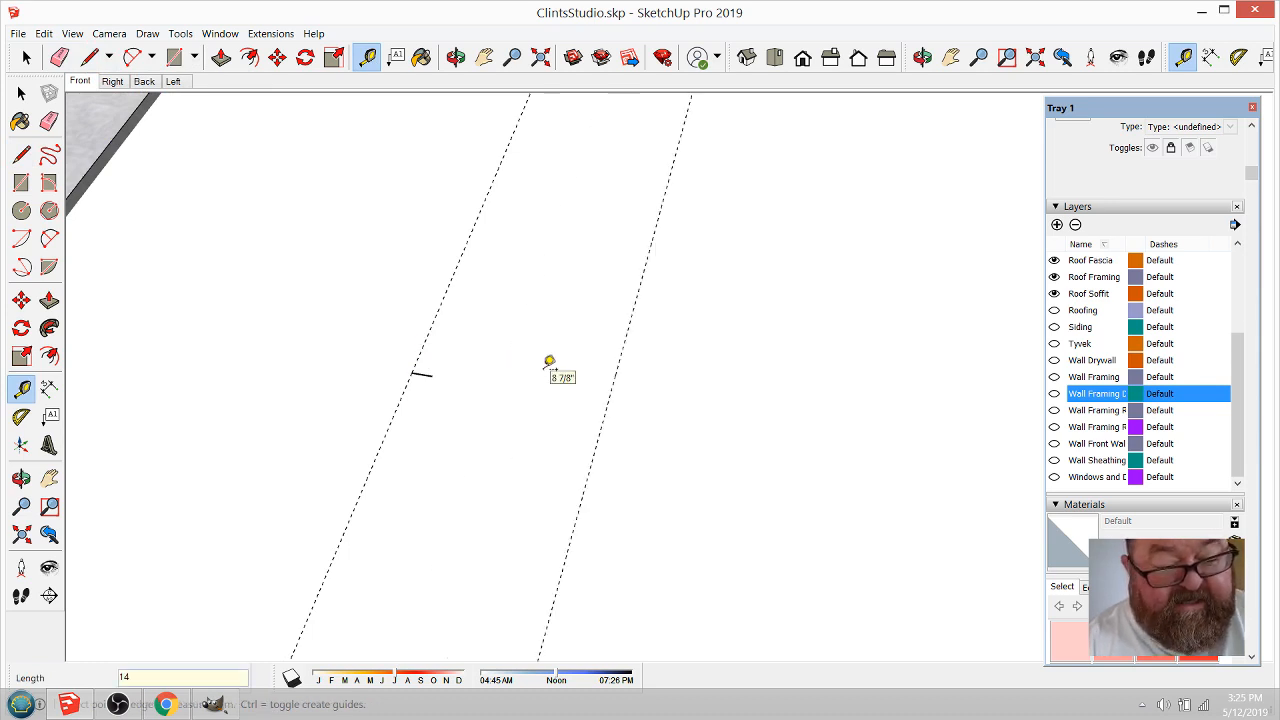
Step: Add an infinite guide collinear with the short line, crossing both parallel guides
left_click(411, 372)
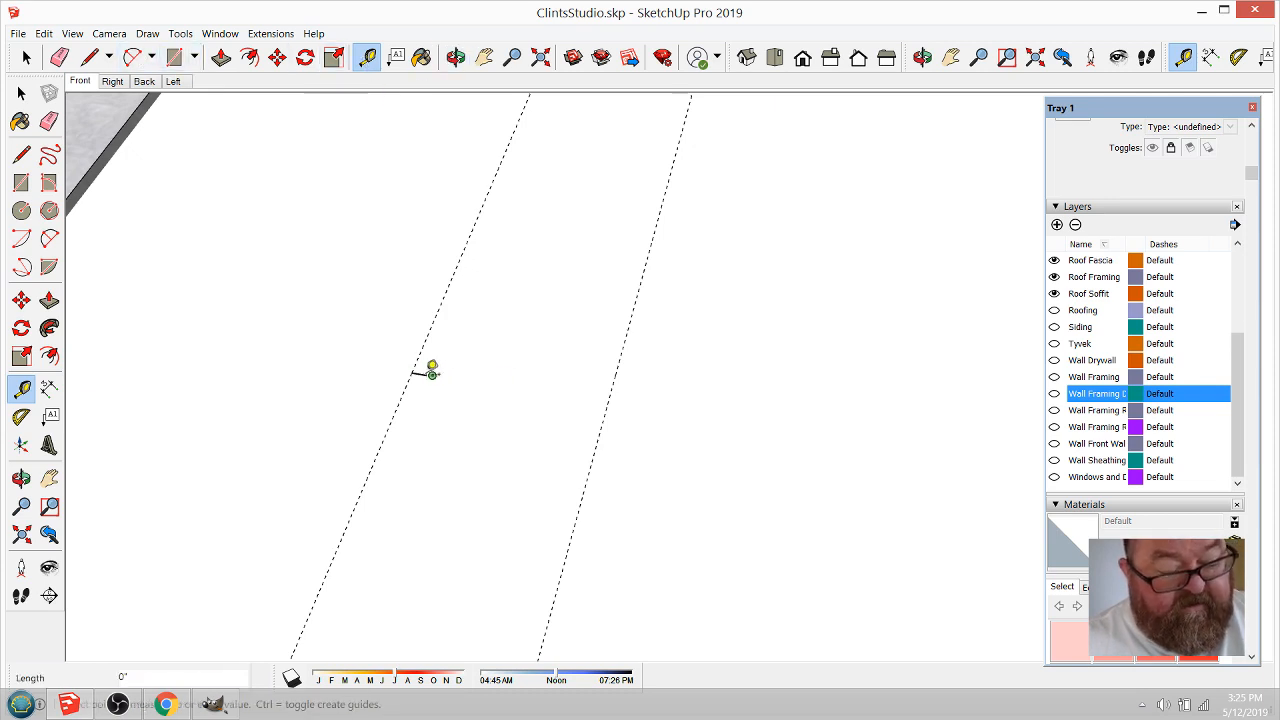
scroll(428, 366, "up", 4)
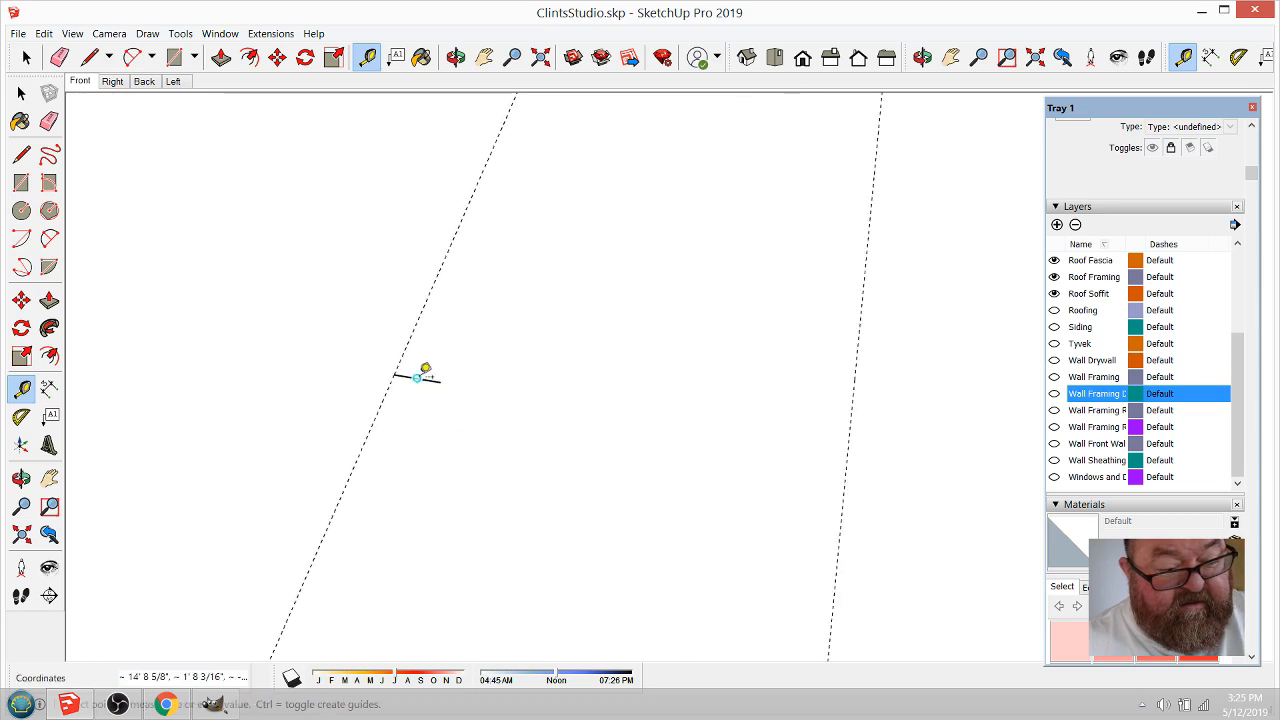
double_click(417, 377)
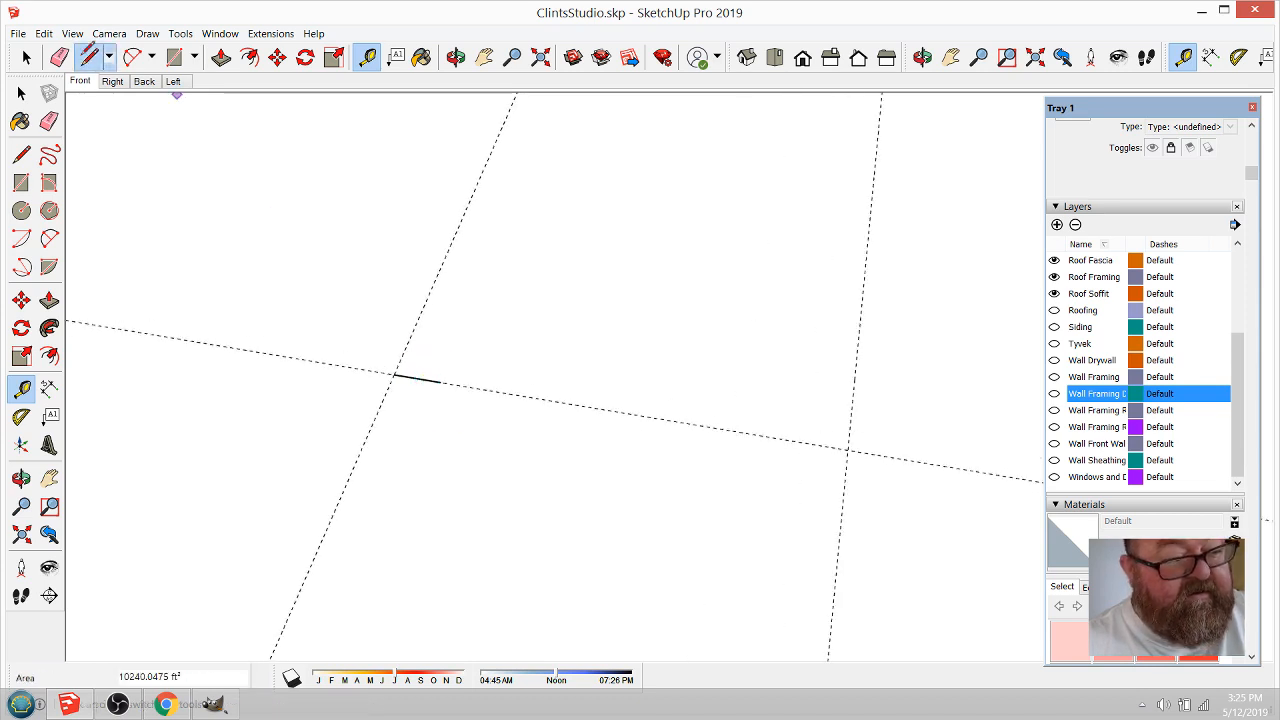
Step: Draw a 1.5-inch line inward from the far guide intersection, followed by a short diagonal line from its inner end
left_click(89, 57)
left_click(847, 450)
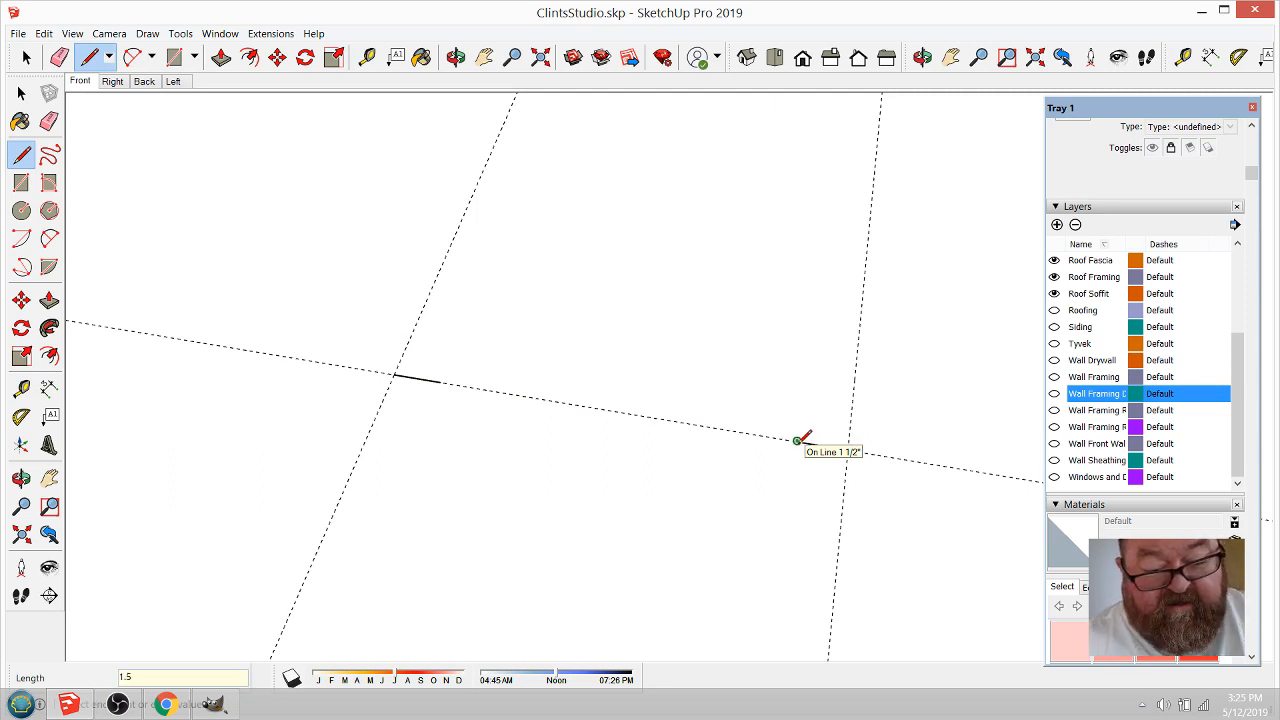
type("1.5")
key("Return")
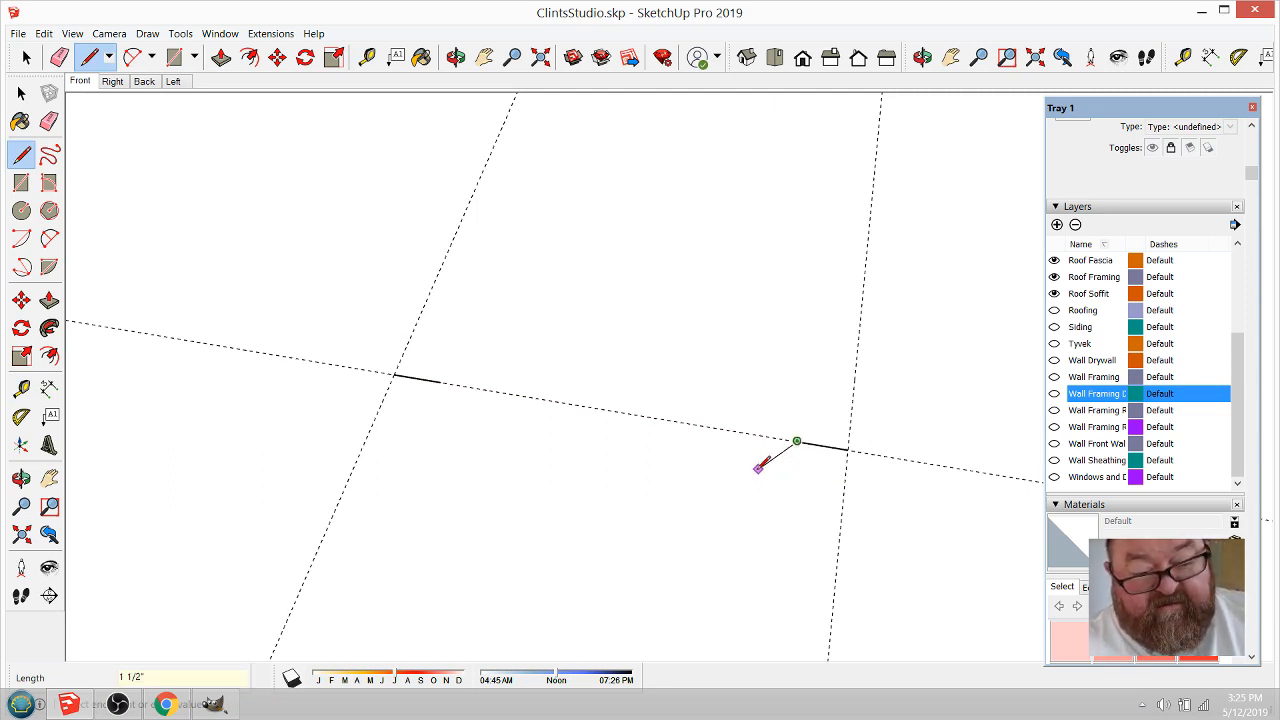
left_click(758, 468)
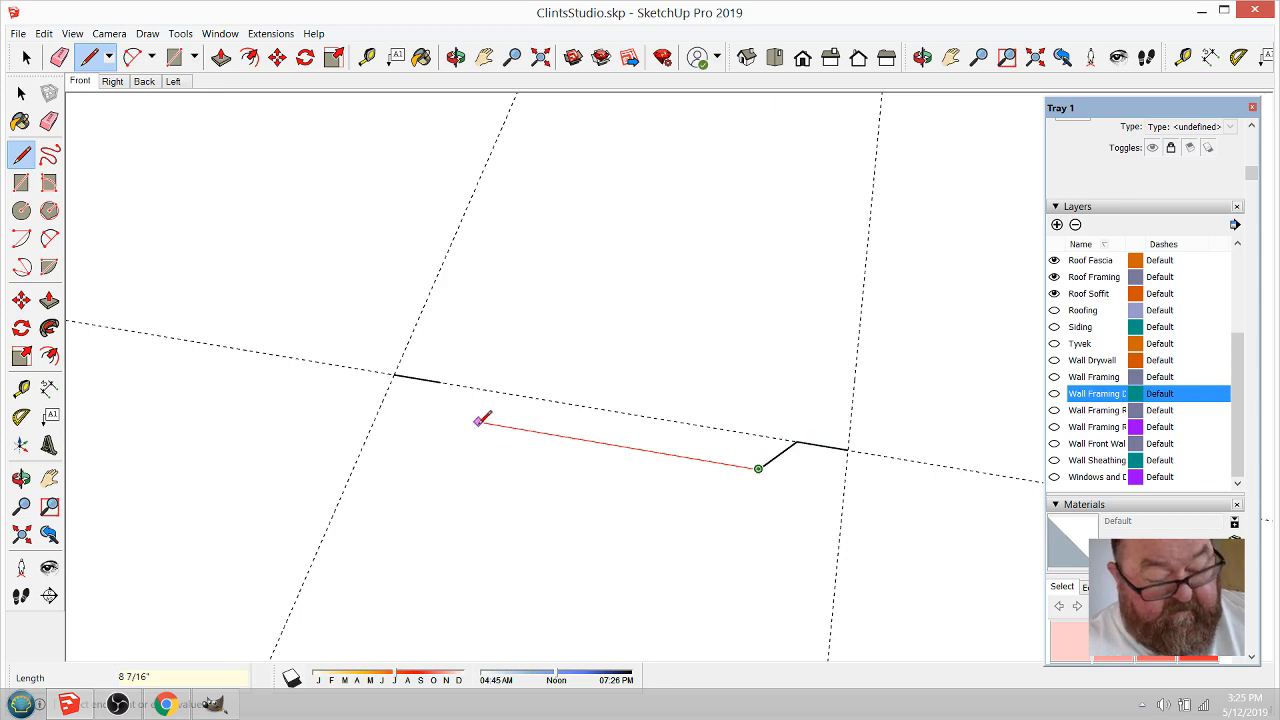
key("Escape")
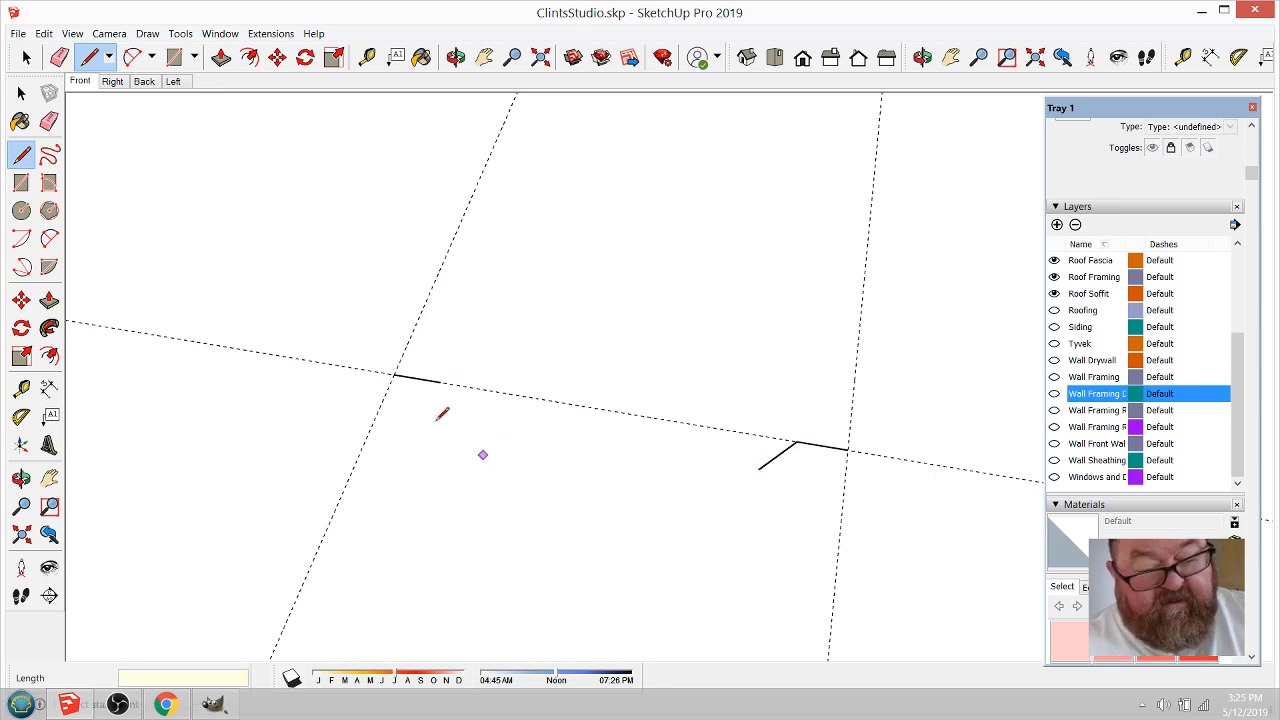
Step: Copy the short diagonal line about 4 5/8 inches along the crossing guide toward the first short line
left_click(26, 57)
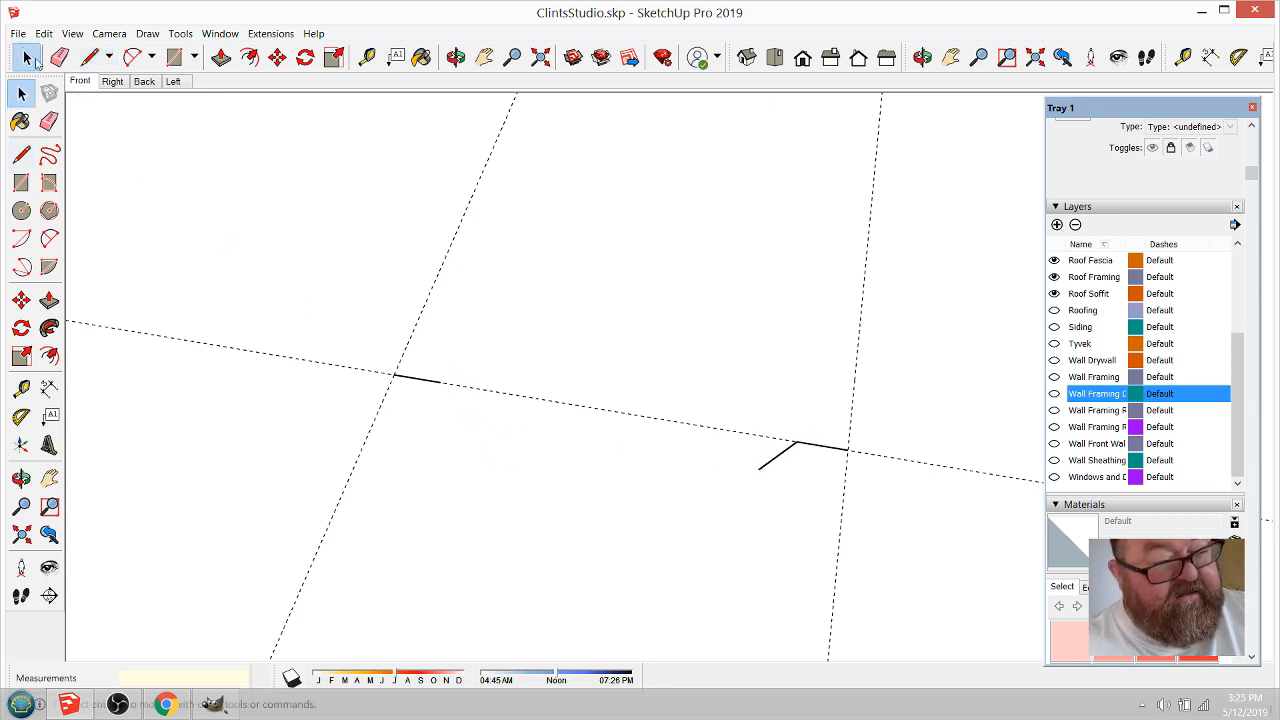
left_click(771, 465)
left_click(277, 57)
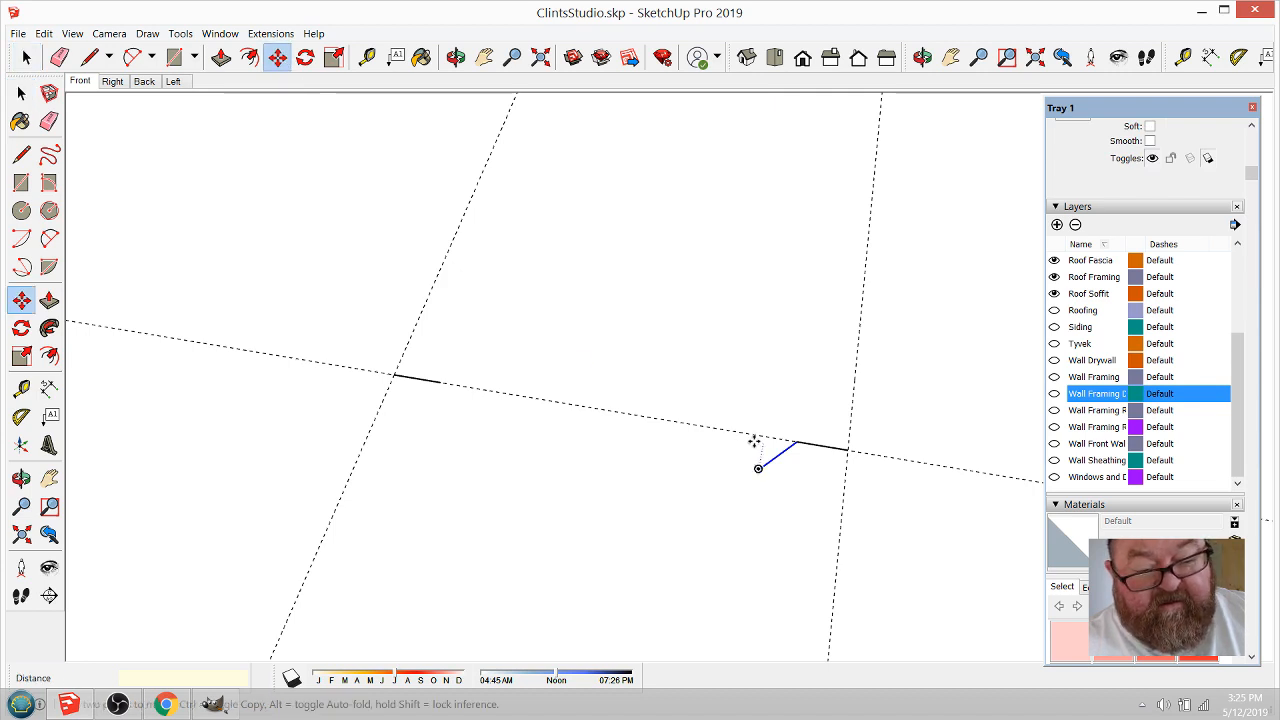
left_click(754, 437)
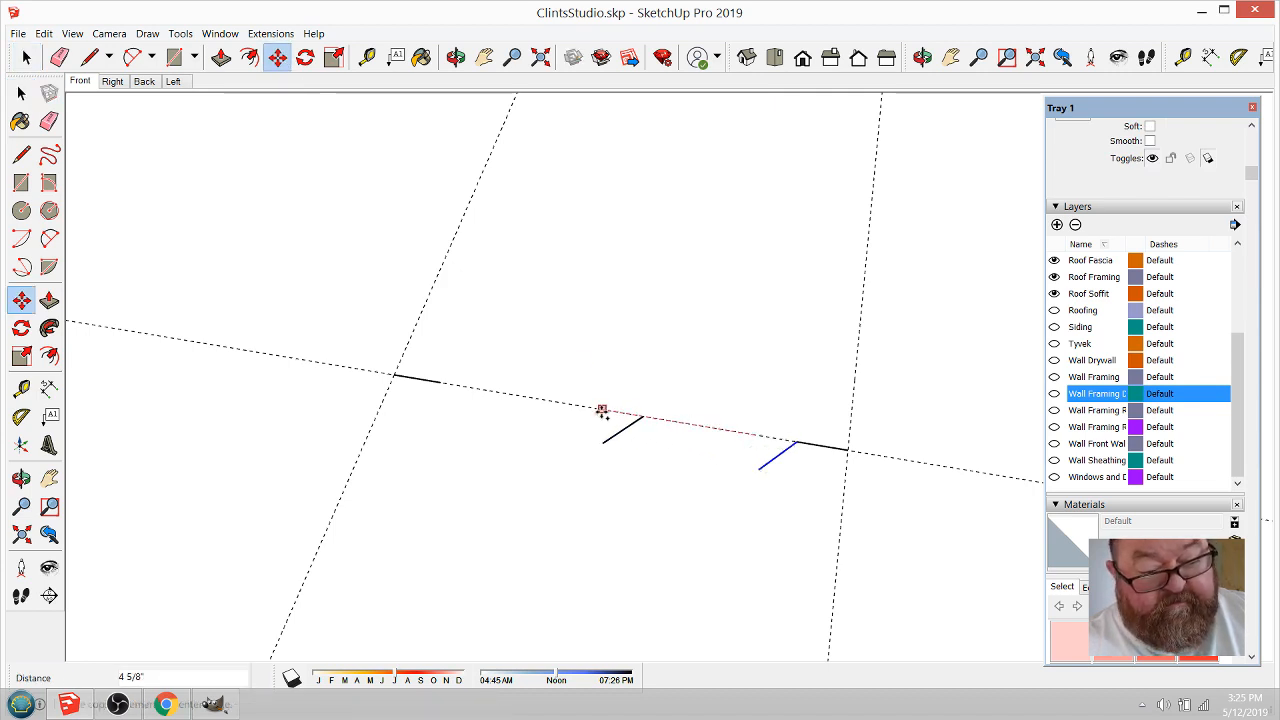
left_click(602, 411)
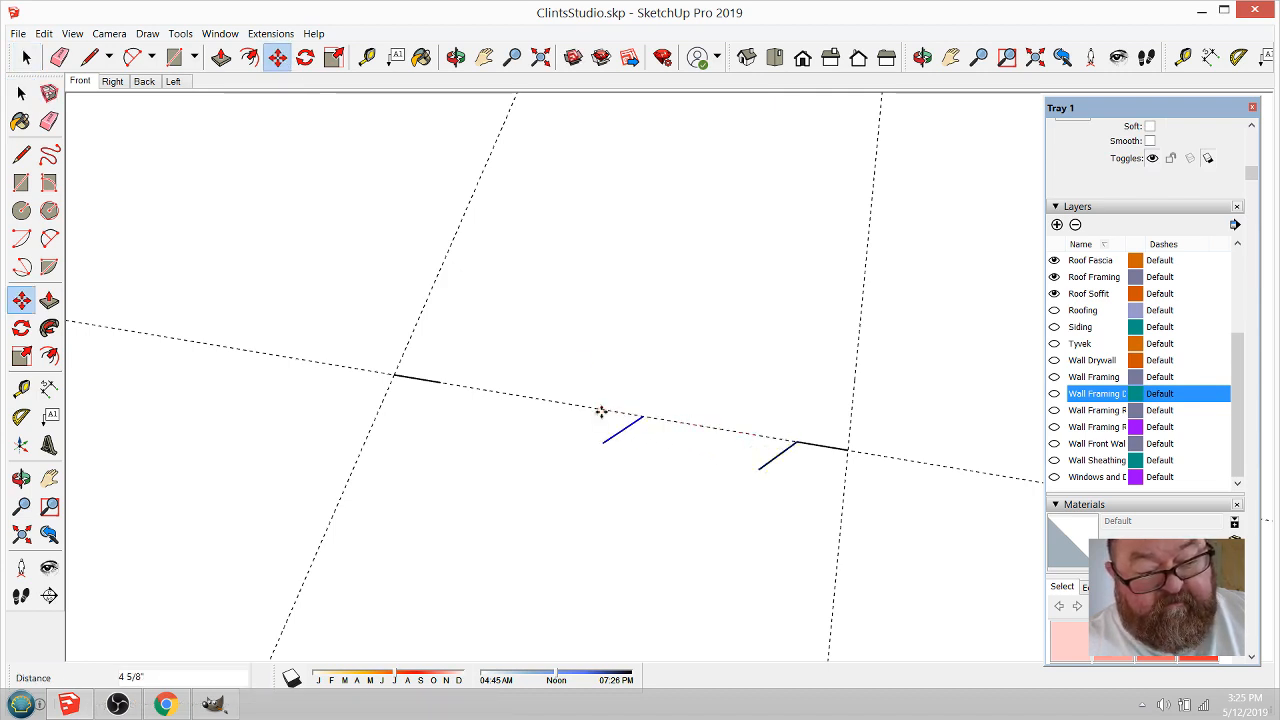
Step: Mirror the copied diagonal with a red-axis scale of -1 and move its upper end onto the first short line's inner end
left_click(333, 58)
left_click(638, 432)
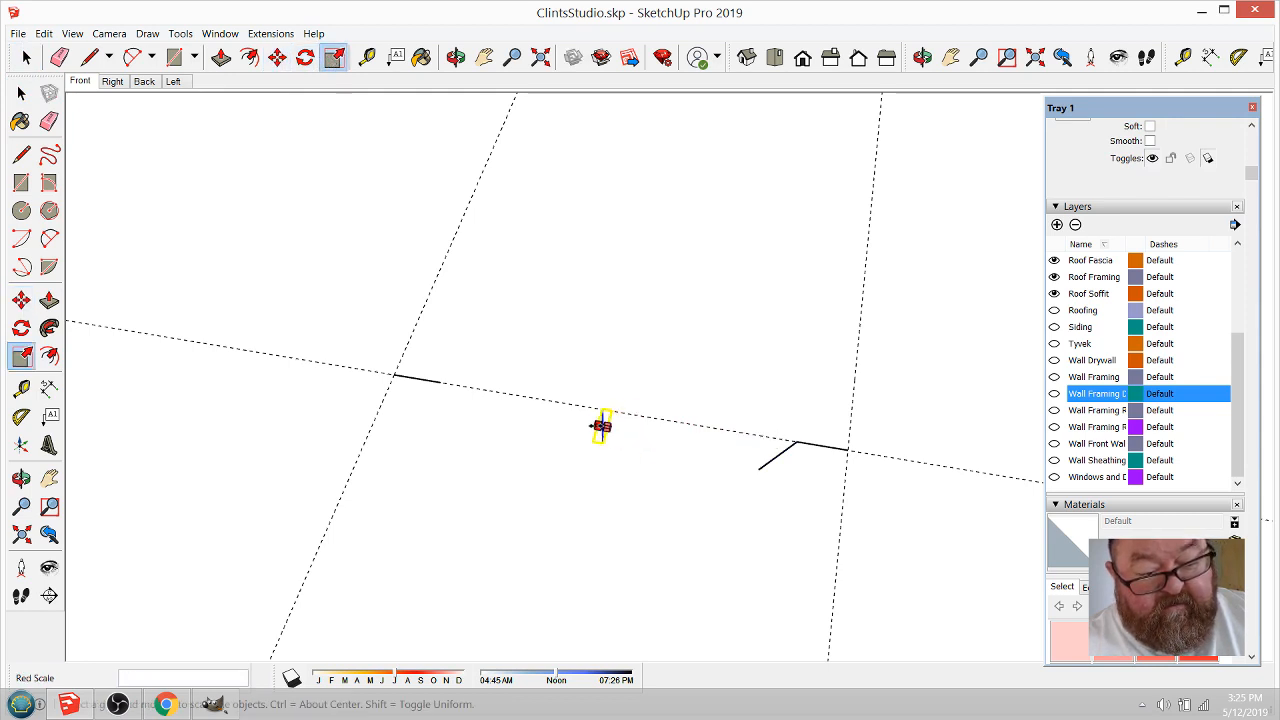
left_click(574, 422)
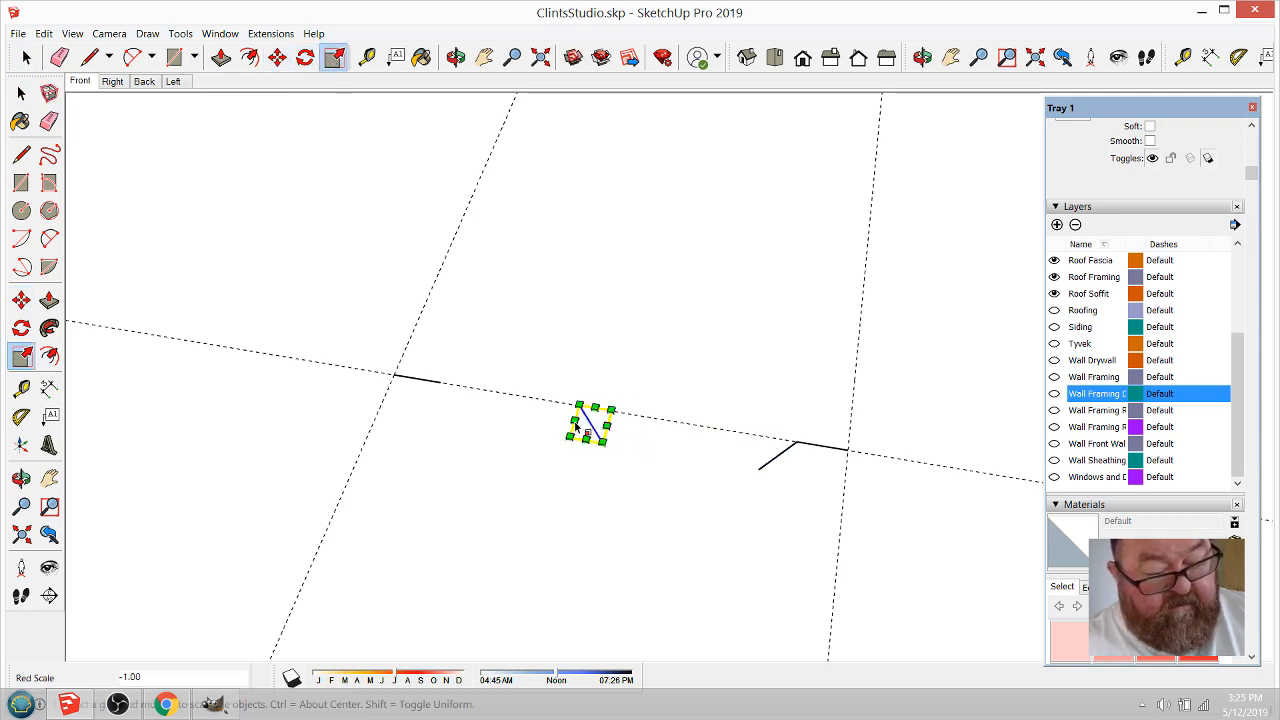
key("m")
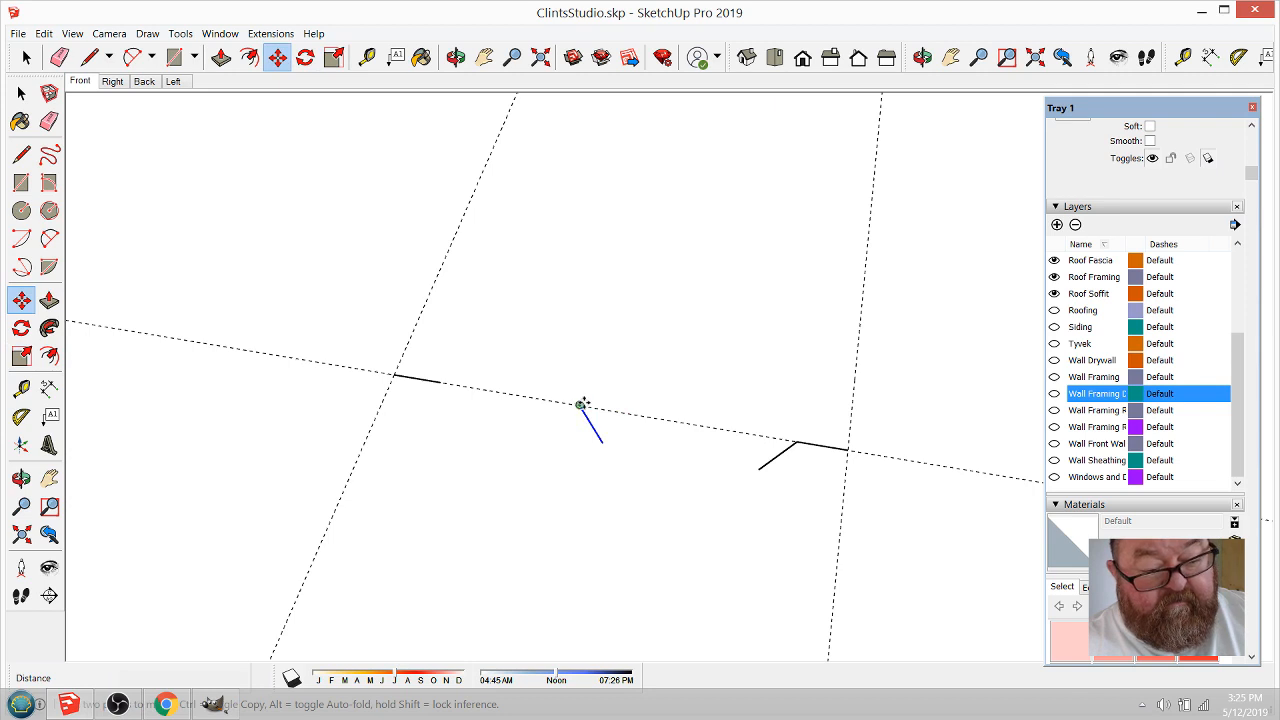
left_click(581, 404)
left_click(440, 382)
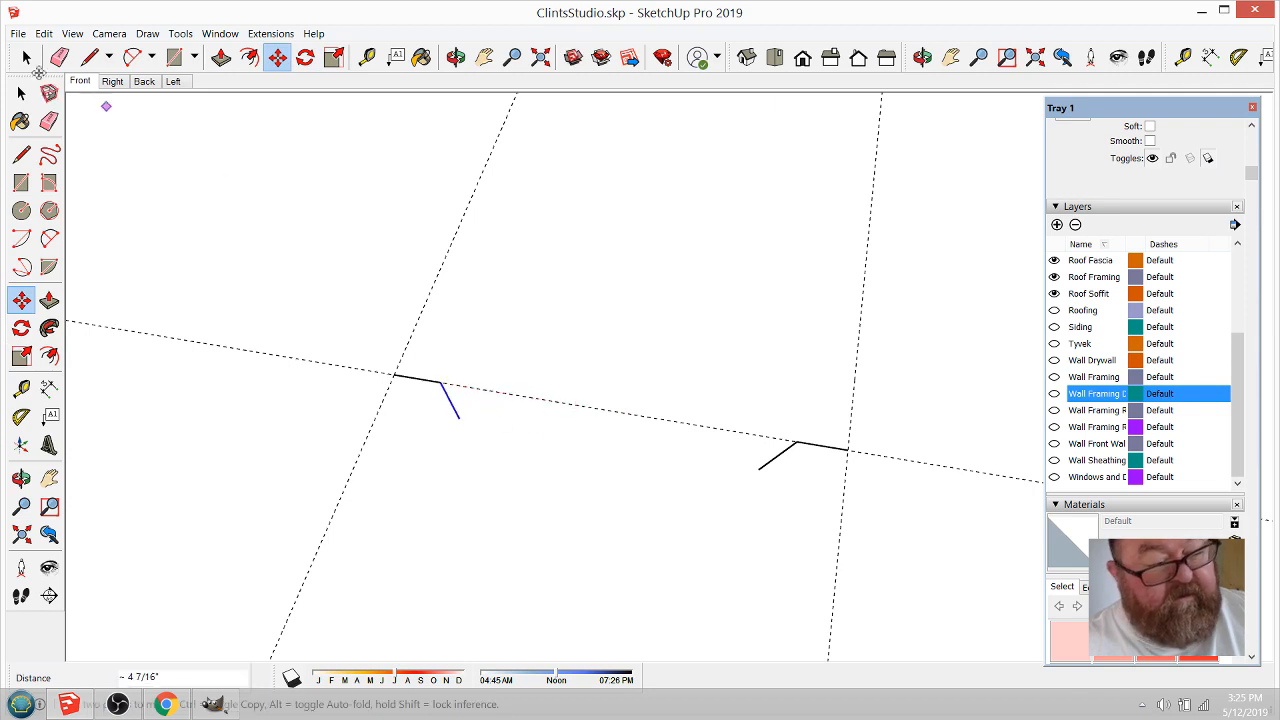
Step: Join the lower ends of the two diagonal lines with a straight line to complete the lower profile
left_click(89, 57)
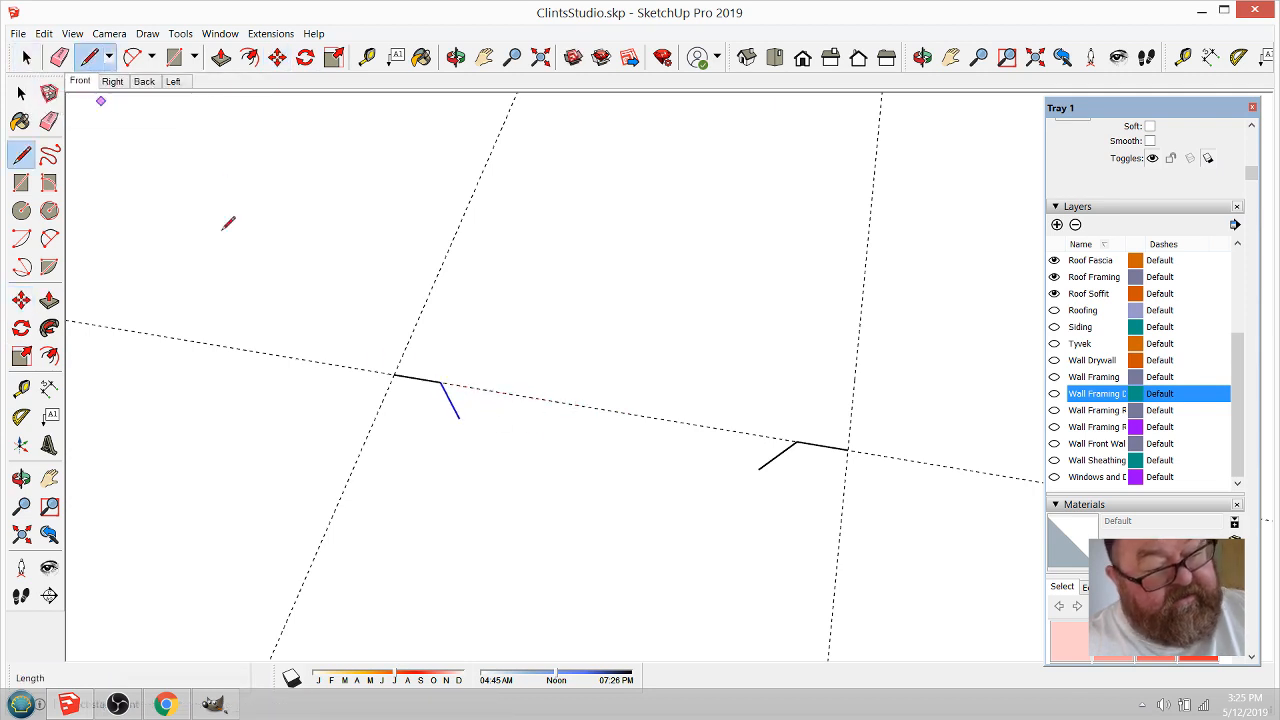
left_click(459, 417)
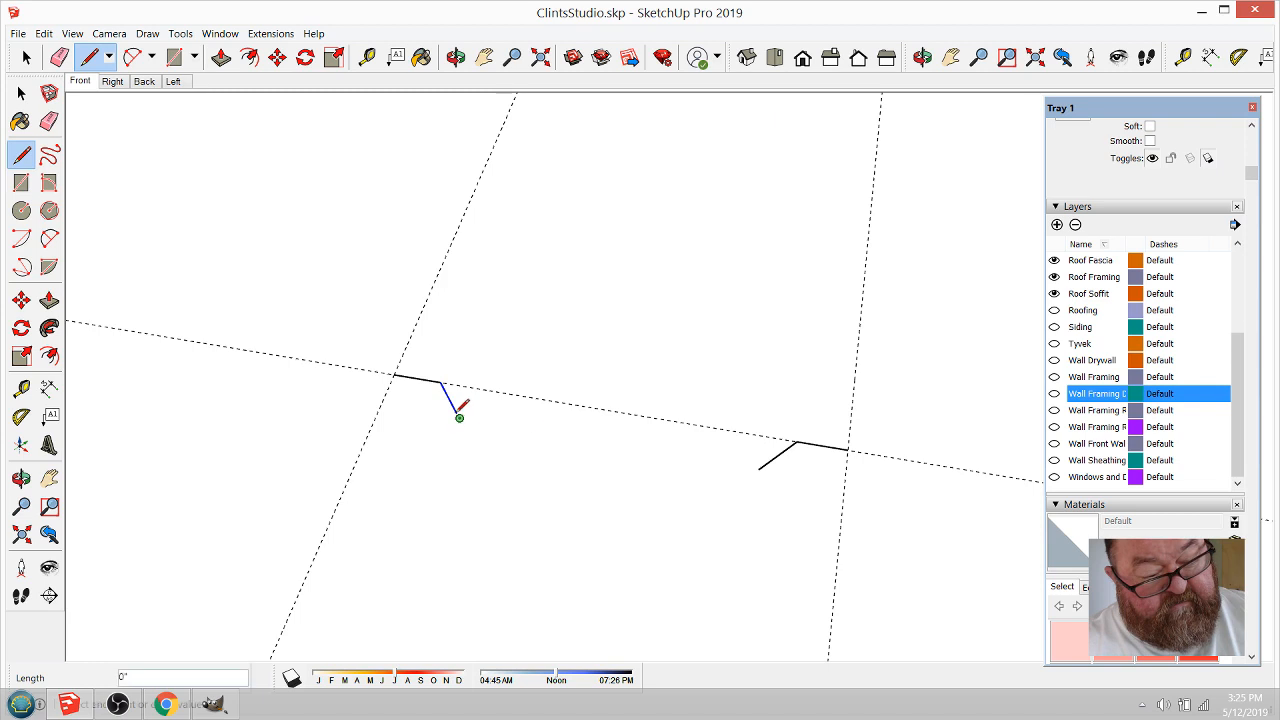
left_click(758, 467)
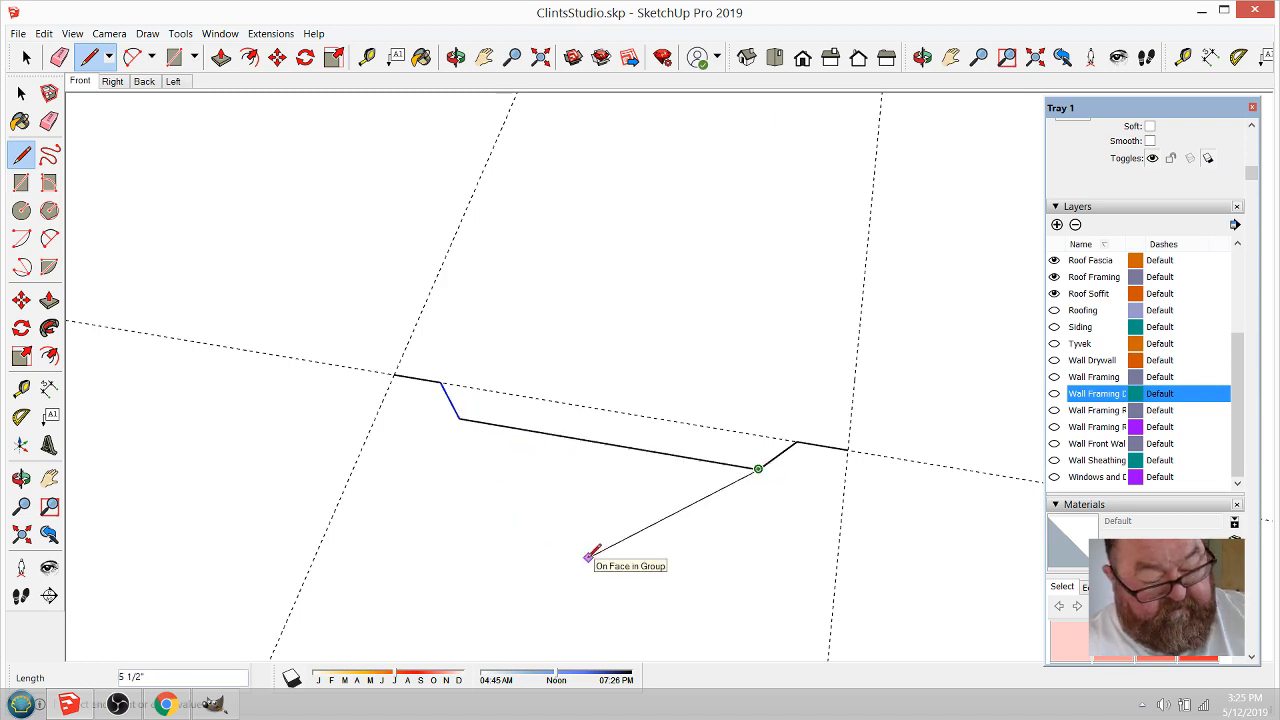
key("Escape")
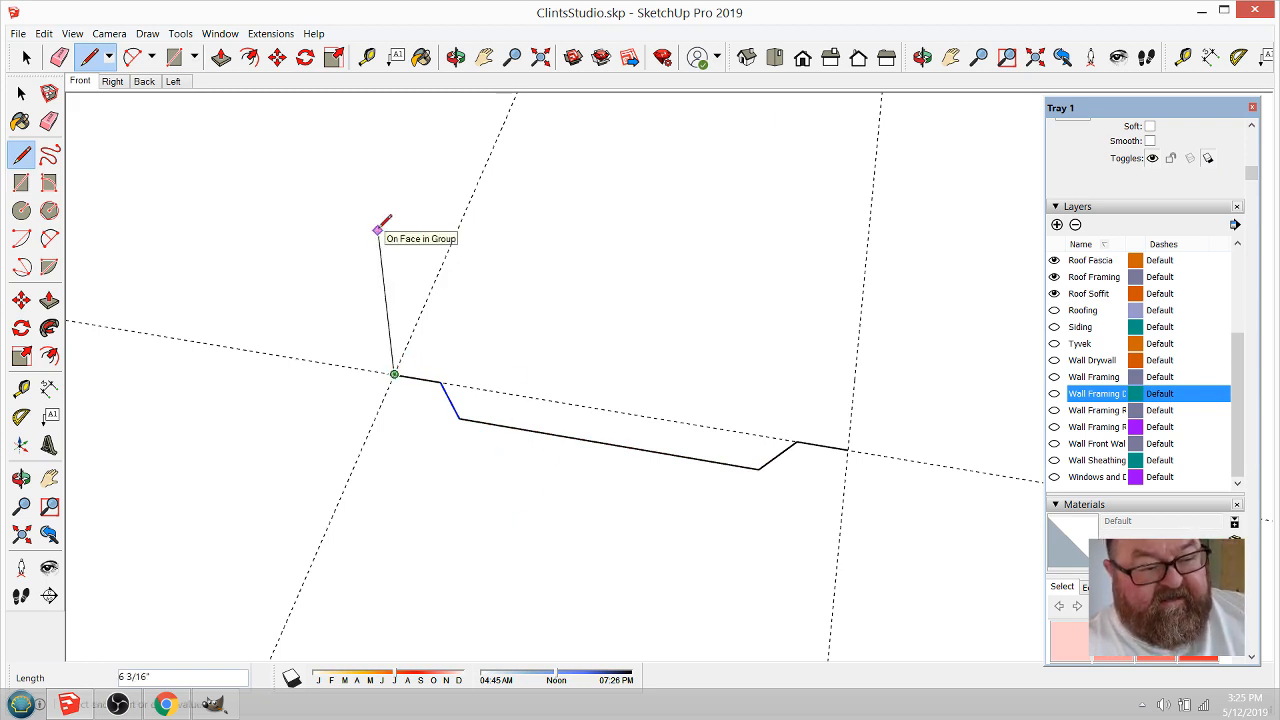
Step: Outline the flat top with a 3 1/16-inch side at each outer profile end and a parallel full-width back edge
left_click(366, 314)
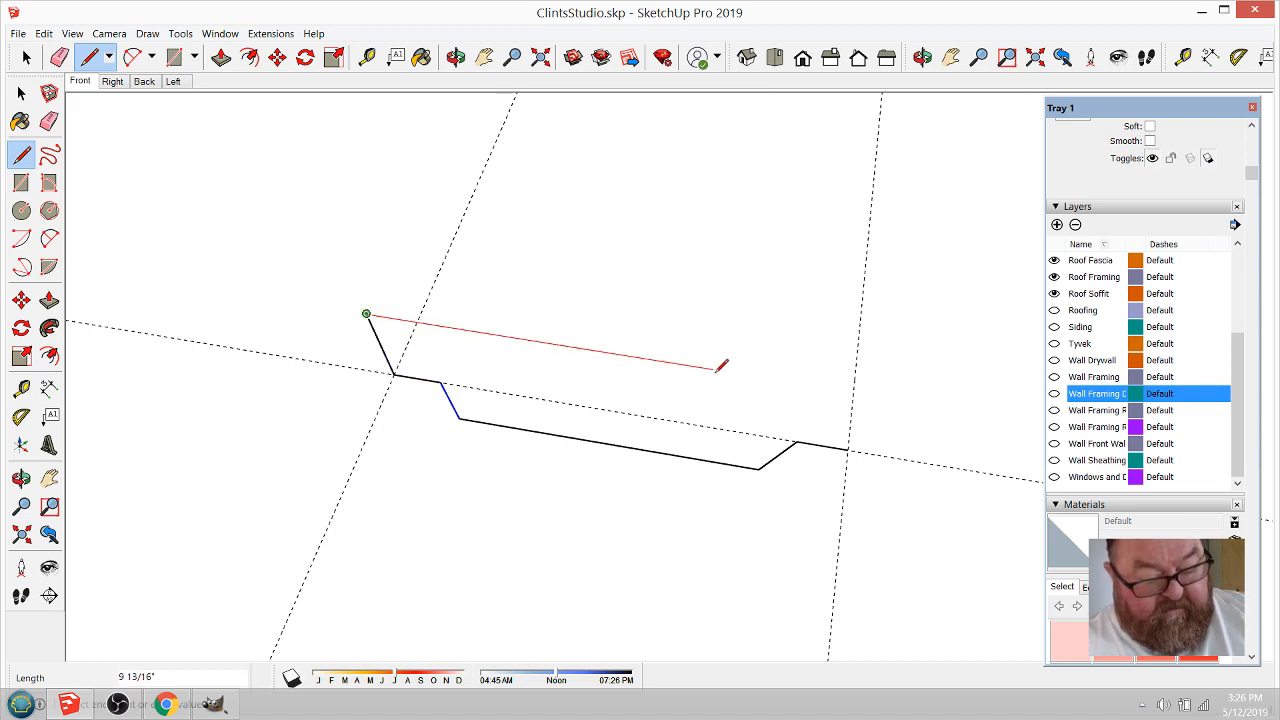
key("Right")
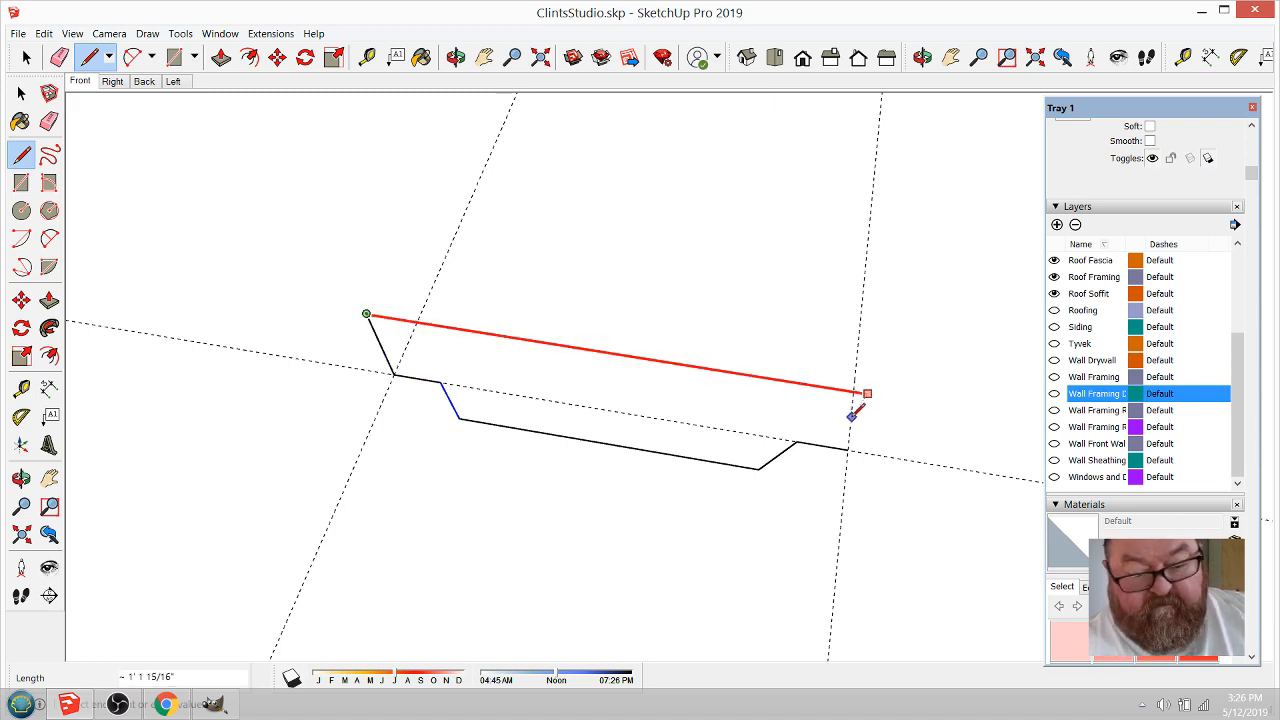
left_click(850, 440)
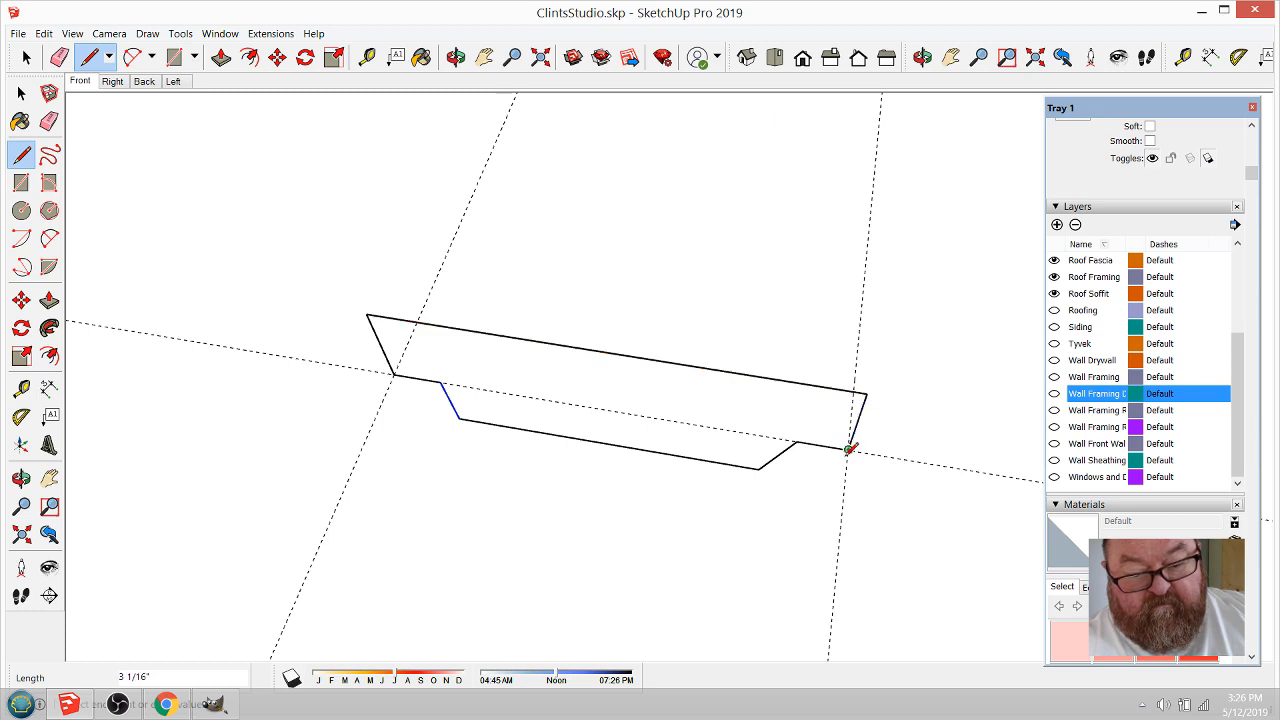
Step: Divide the flat top with lines from both flanges' inner ends to the back edge, and join the inner ends with an 11-inch line
left_click(797, 440)
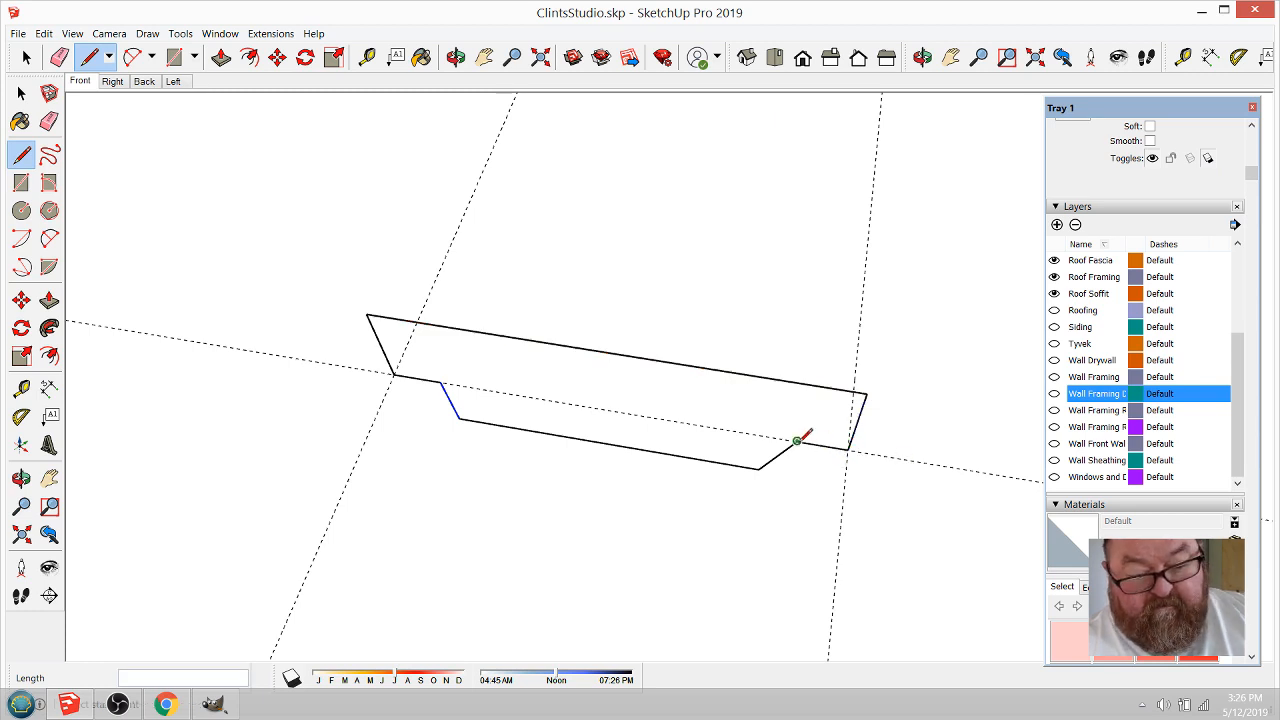
left_click(811, 384)
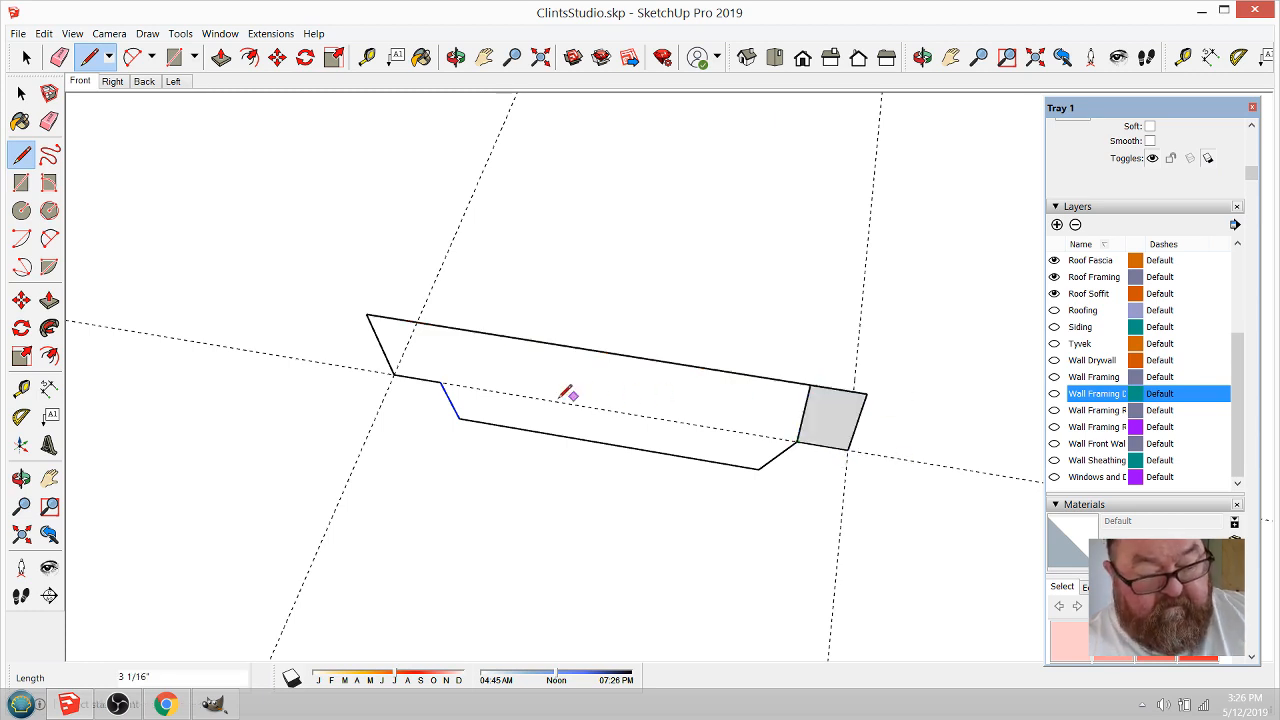
left_click(440, 382)
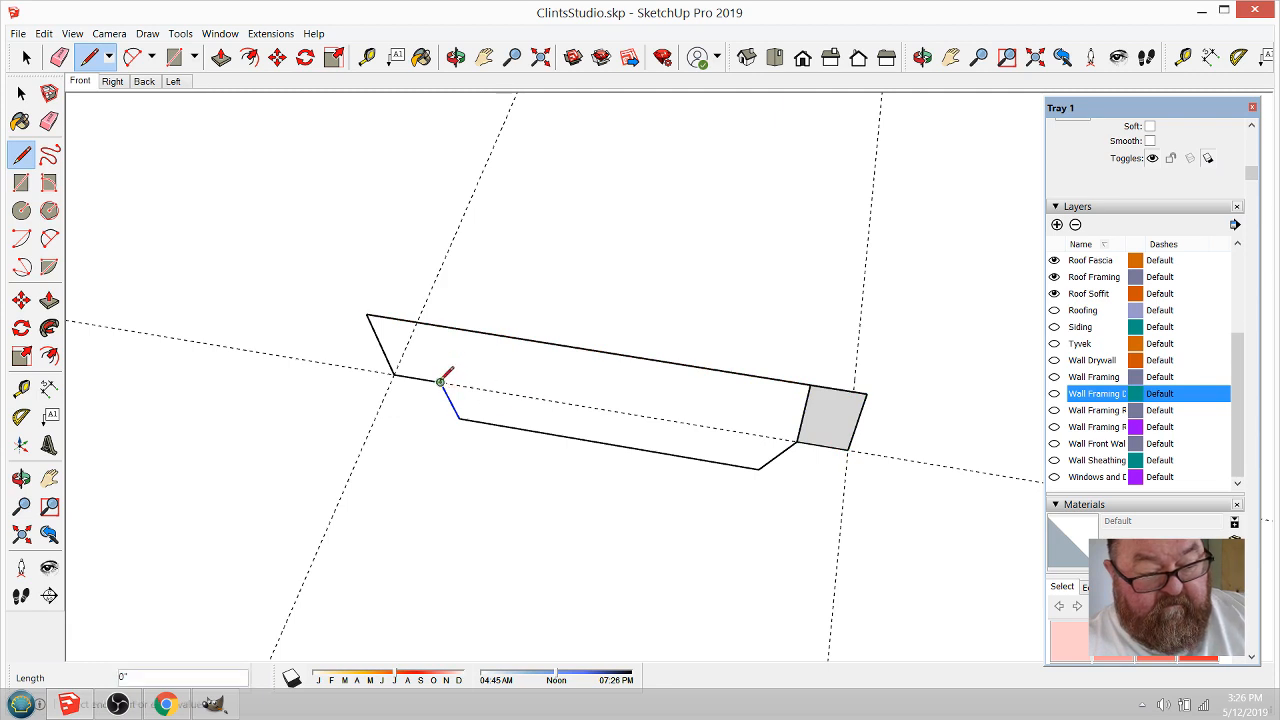
left_click(418, 321)
left_click(459, 417)
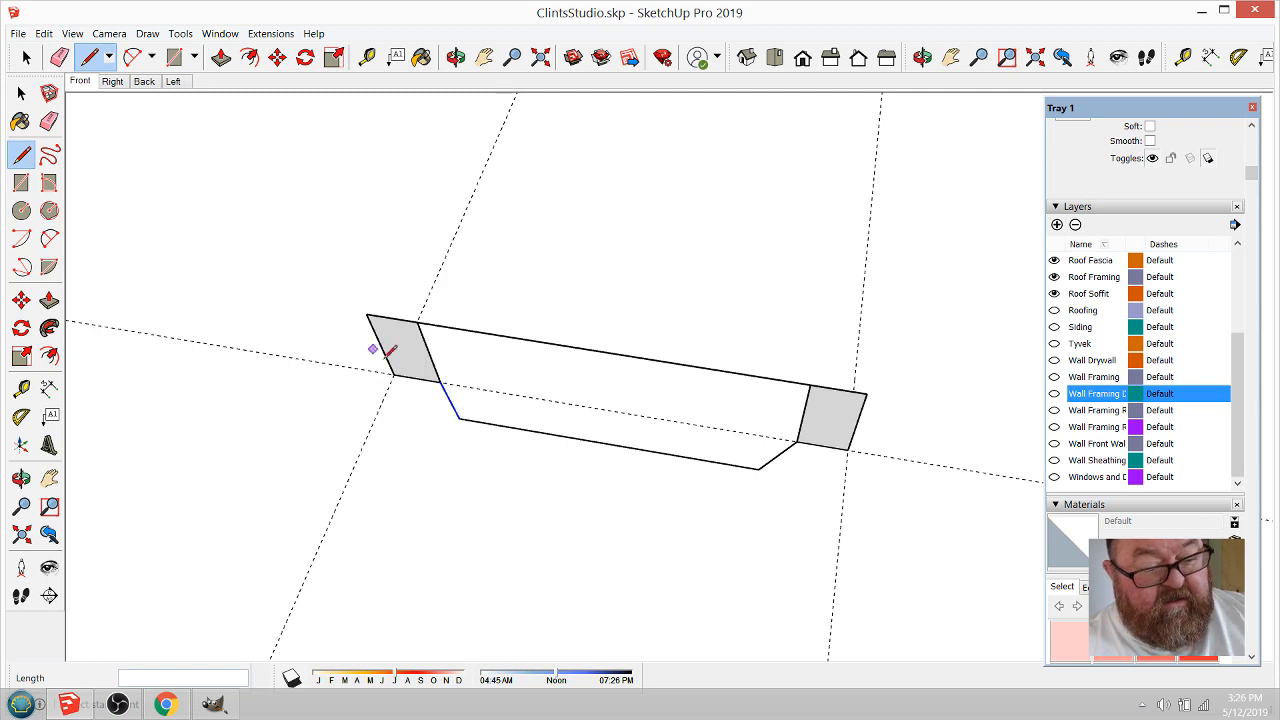
left_click(440, 382)
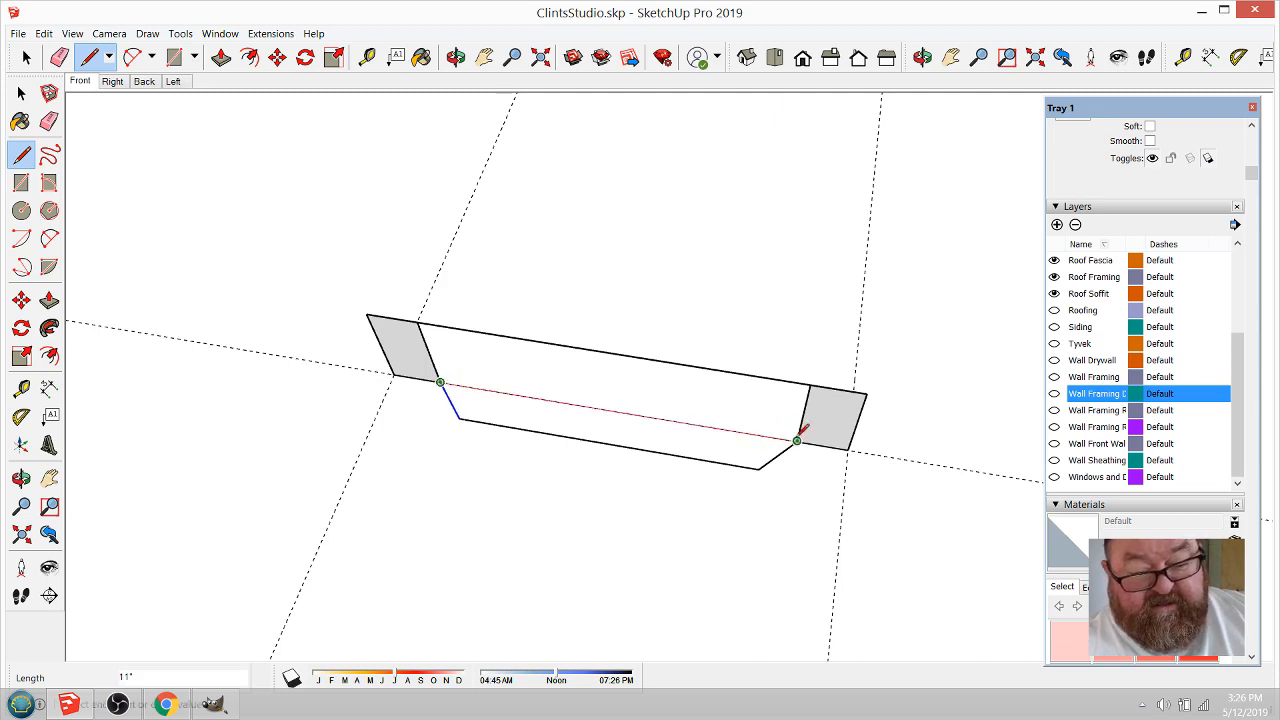
left_click(797, 440)
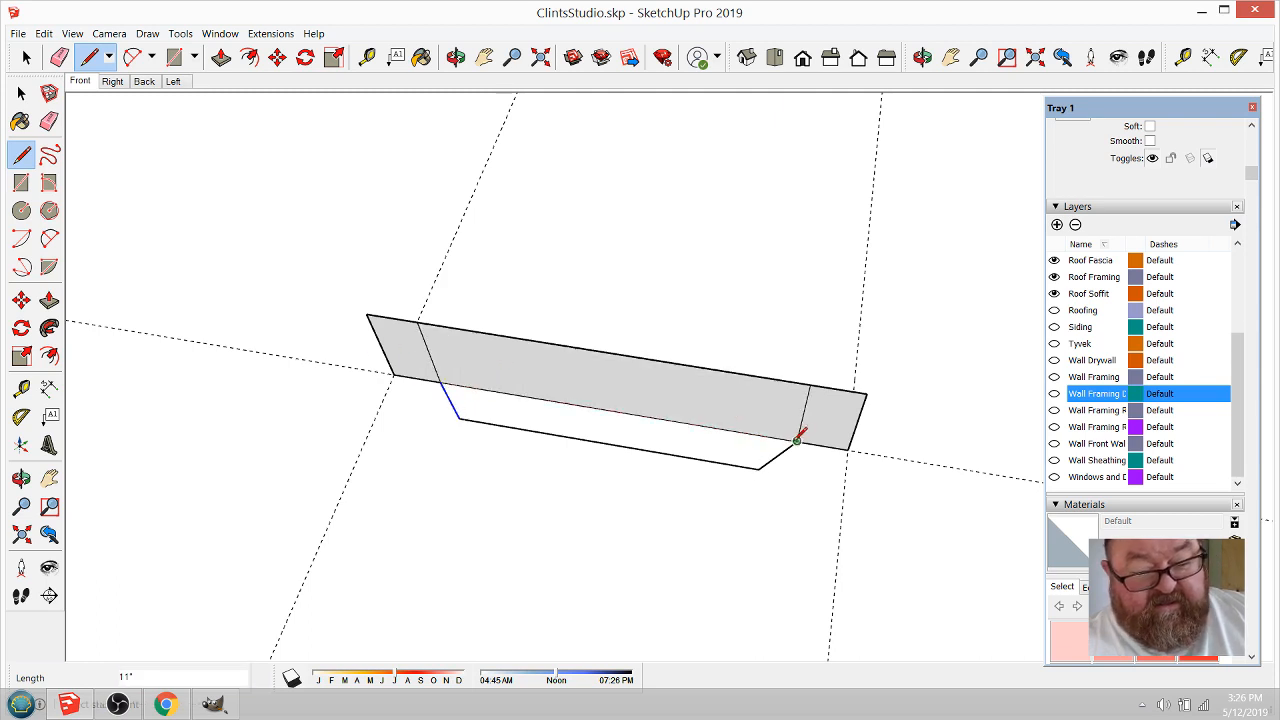
Step: Push the trapezoidal face below the flat top back 3 1/16 inches to the rear edge
left_click(221, 57)
left_click(477, 409)
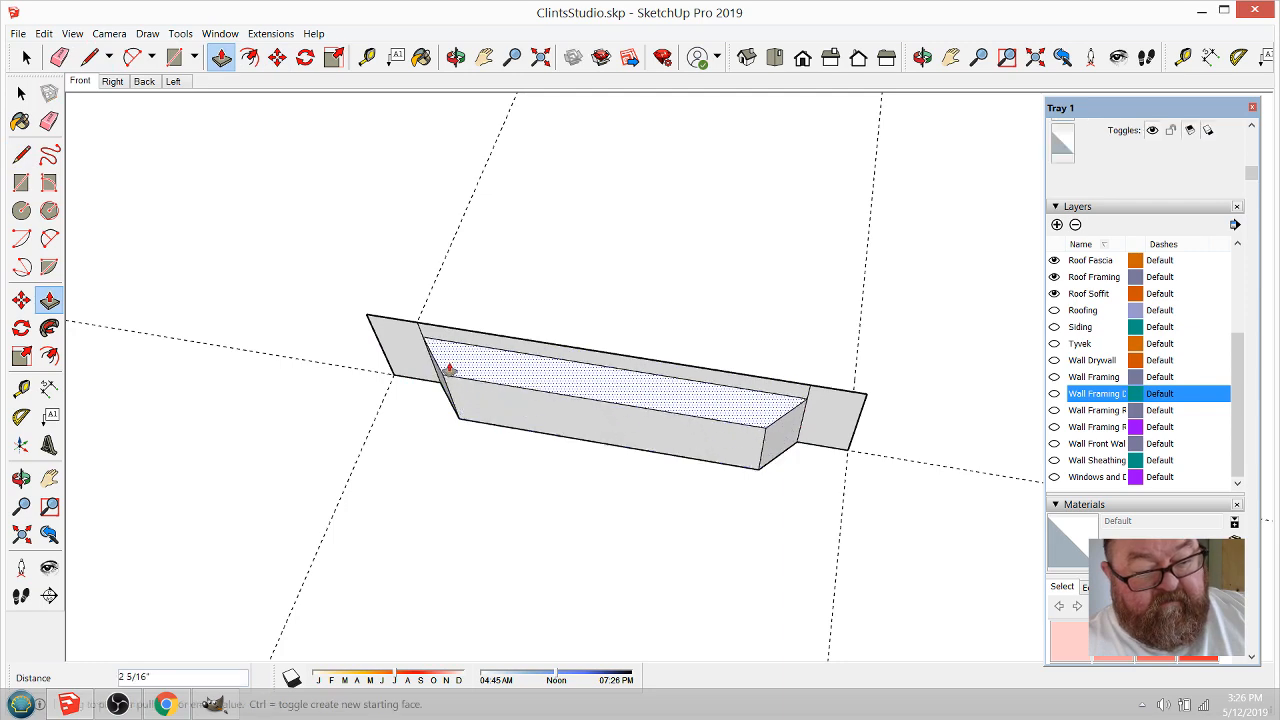
left_click(418, 324)
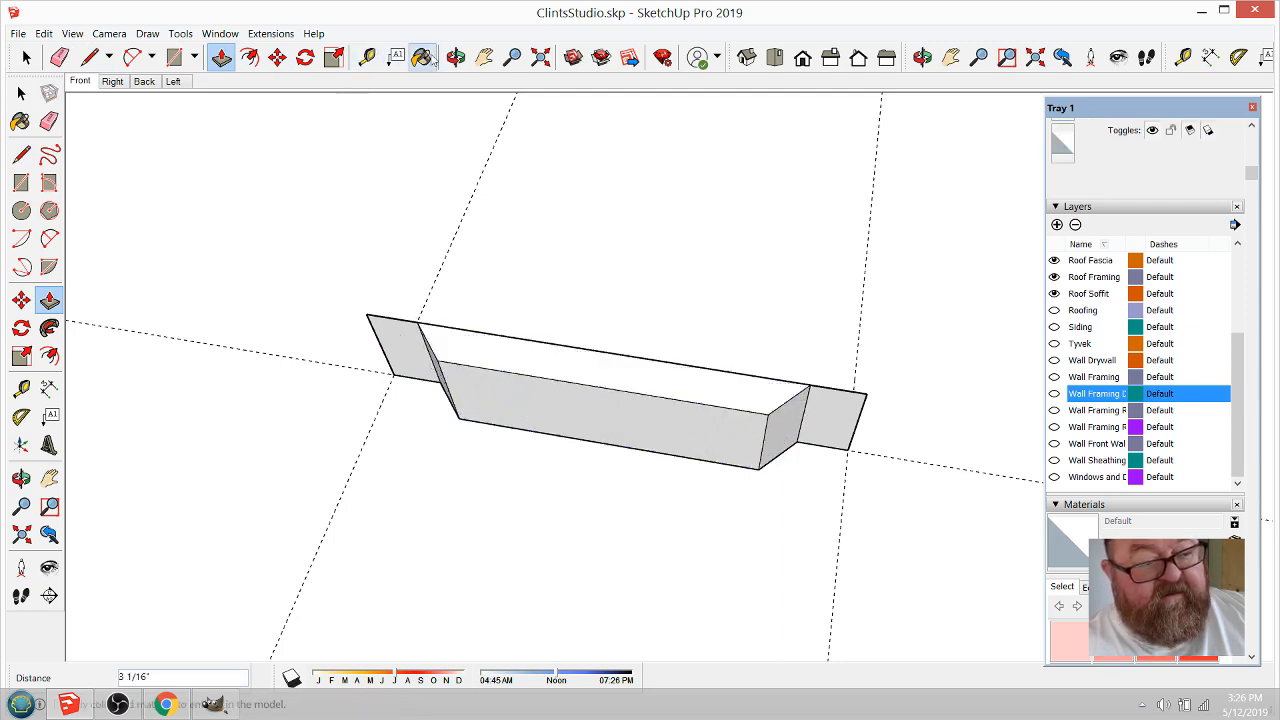
Step: Erase the leftover edge between the flanges' inner corners together with the trapezoidal end face it closes
left_click(456, 57)
left_click_drag(633, 395, 240, 185)
left_click(59, 57)
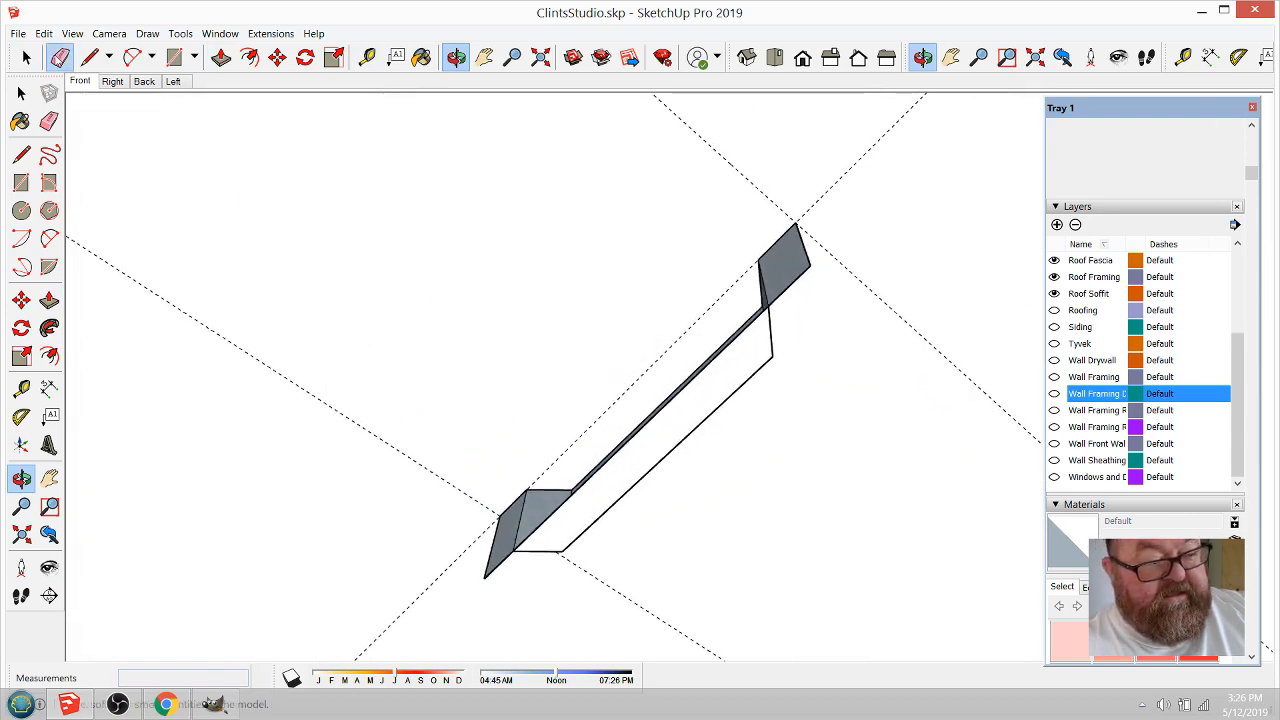
left_click(692, 380)
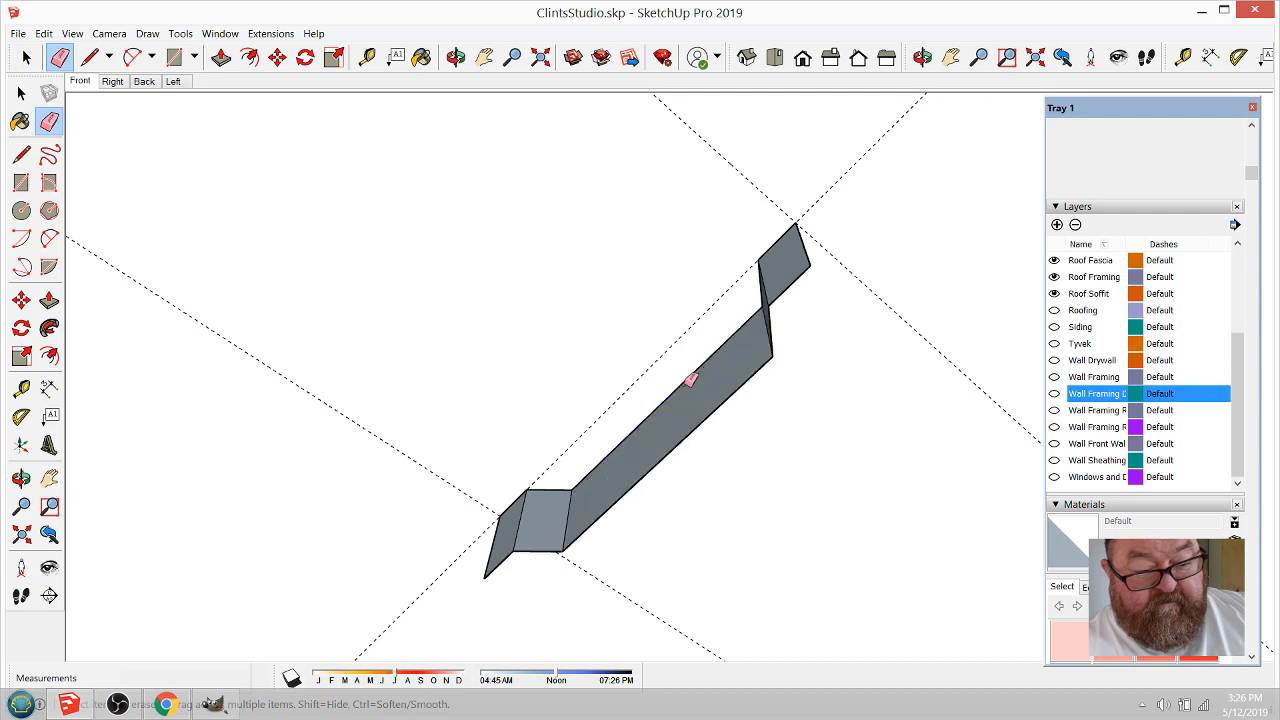
Step: Move the flanged part from the open ground onto the roof frame, across the bay between two rafters near their end
key("o")
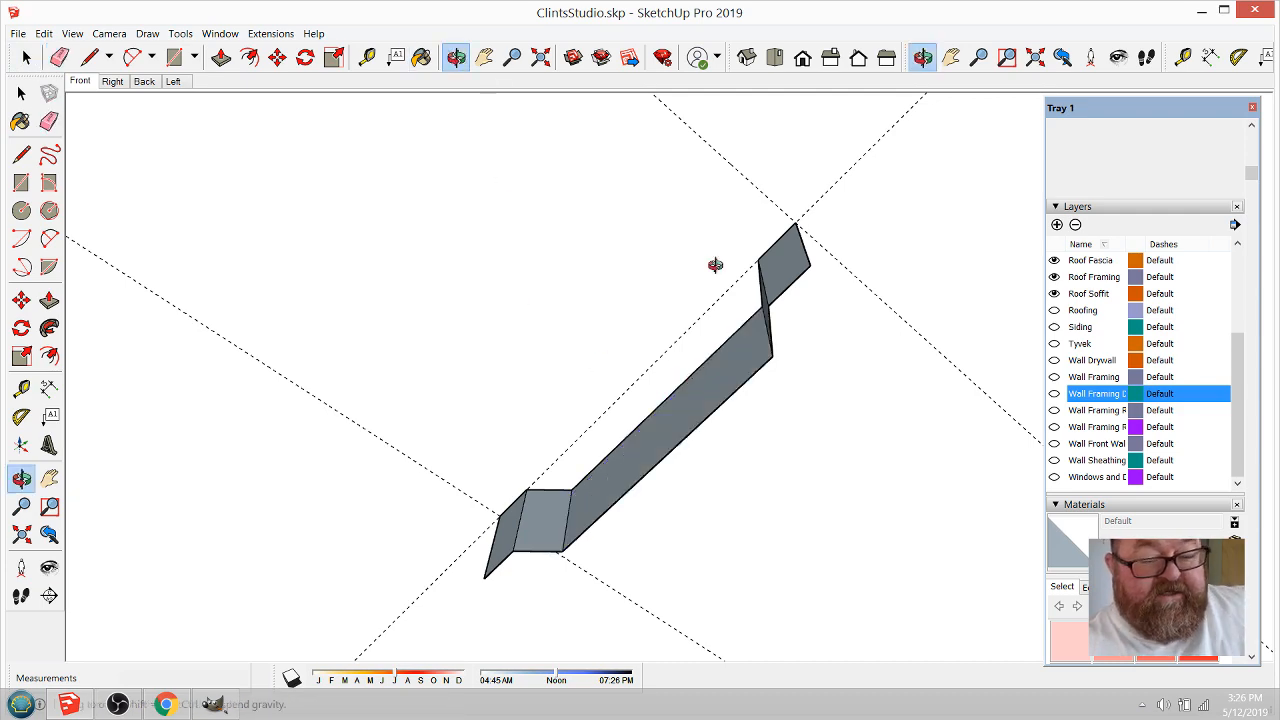
left_click_drag(717, 263, 646, 426)
scroll(646, 426, "down", 3)
key("m")
left_click(434, 434)
scroll(423, 434, "up", 5)
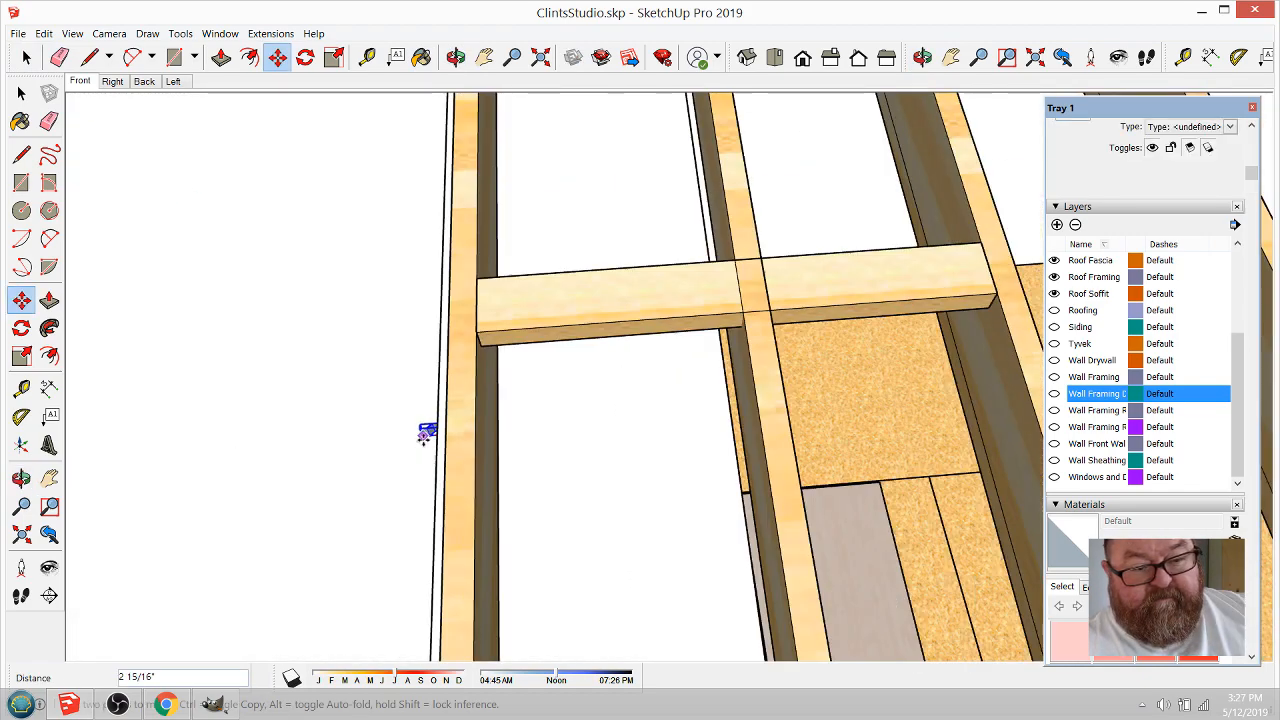
scroll(536, 420, "down", 3)
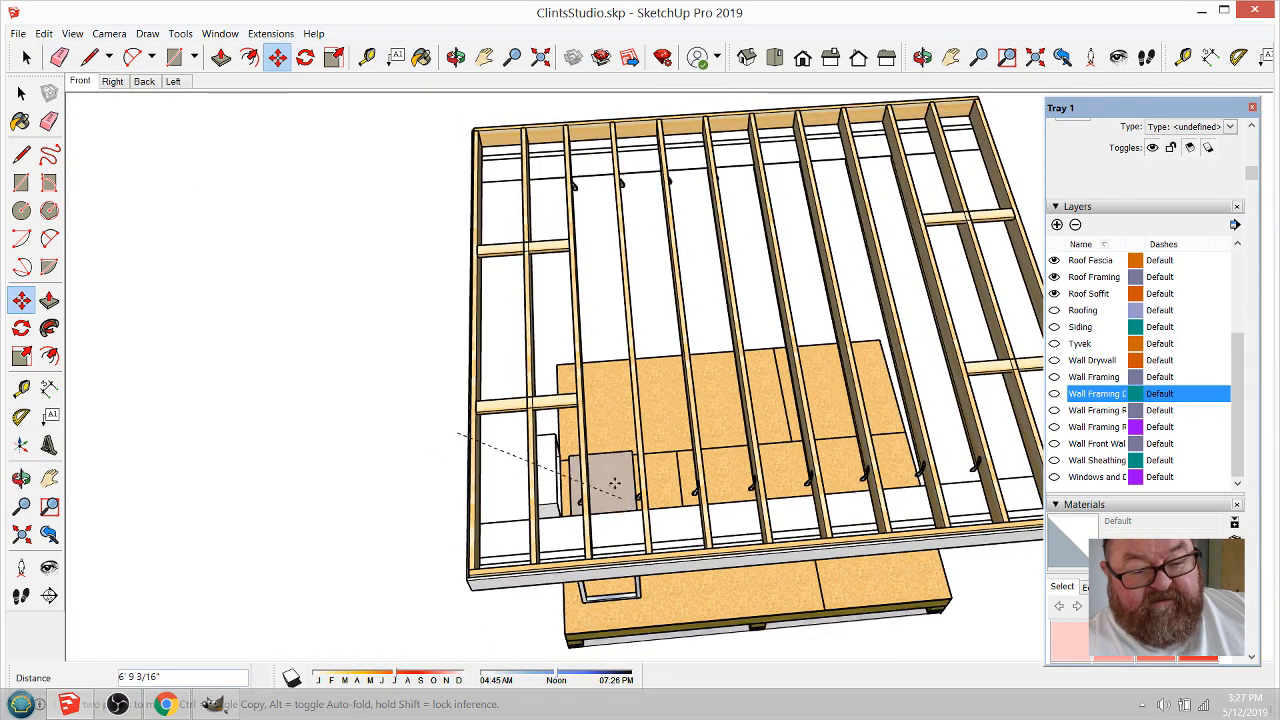
left_click(455, 57)
left_click_drag(760, 350, 612, 450)
scroll(610, 450, "down", 3)
scroll(800, 182, "up", 5)
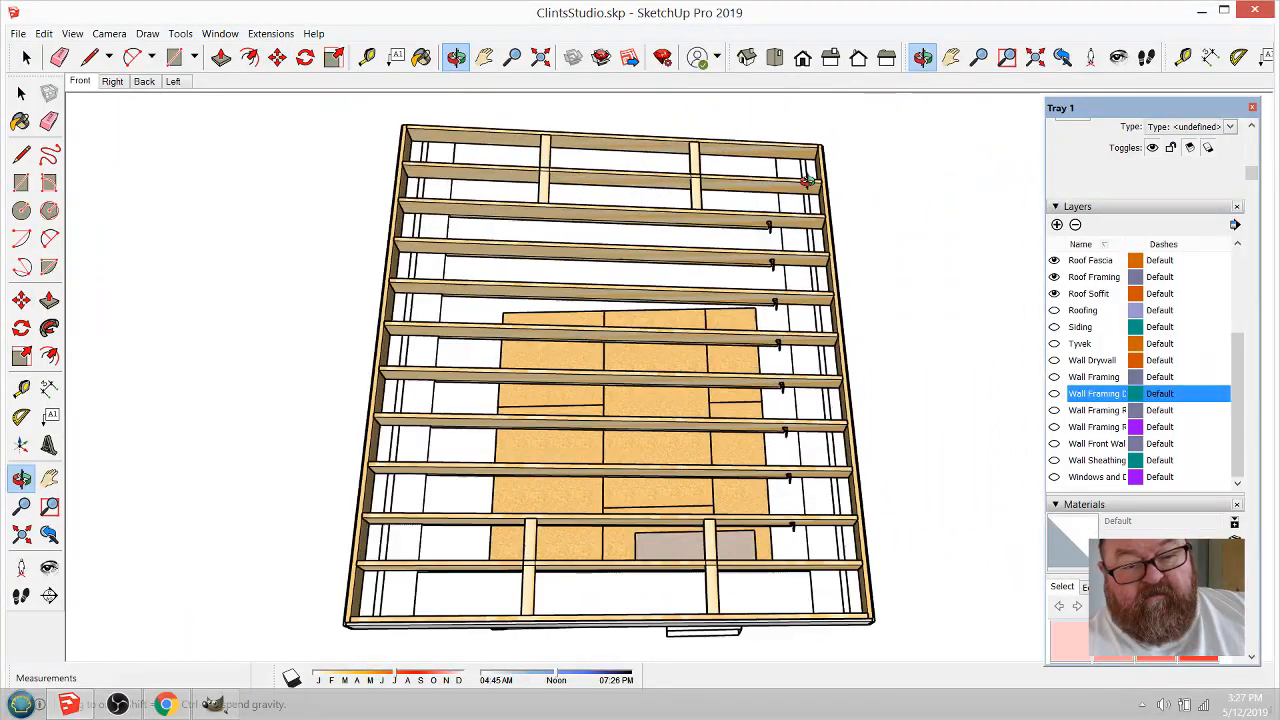
scroll(775, 192, "up", 2)
right_click(729, 179)
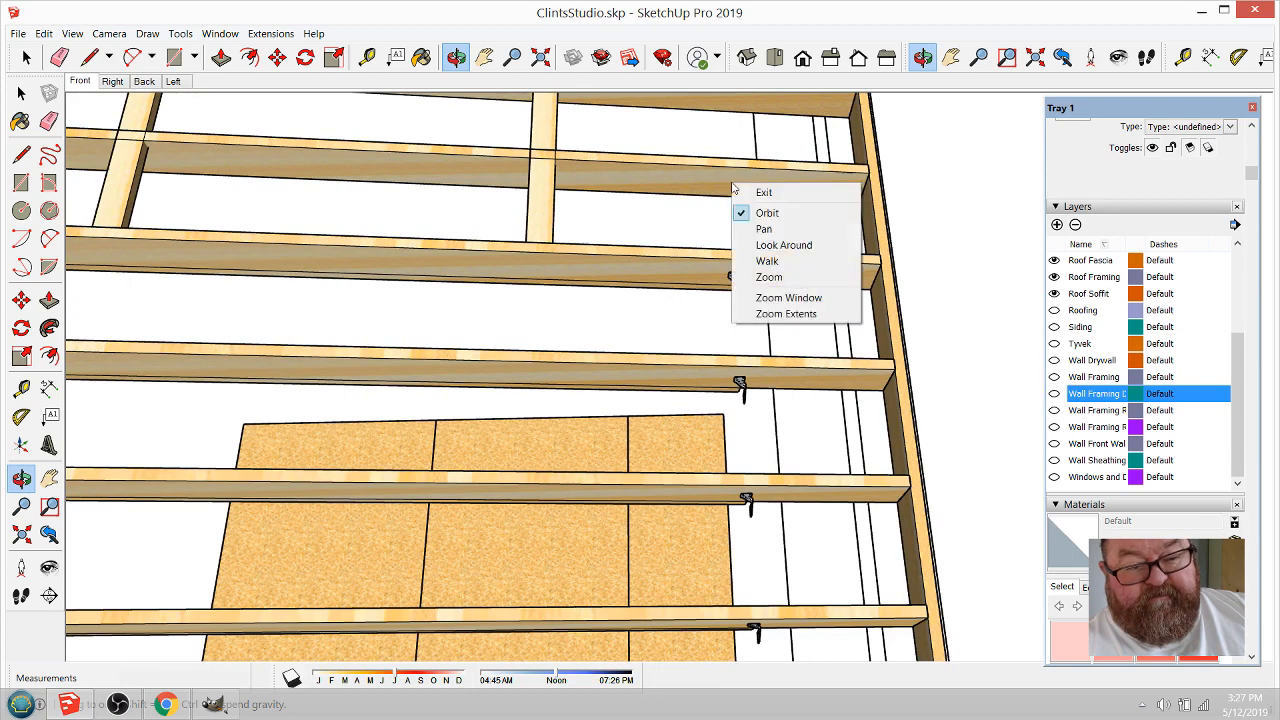
left_click(748, 191)
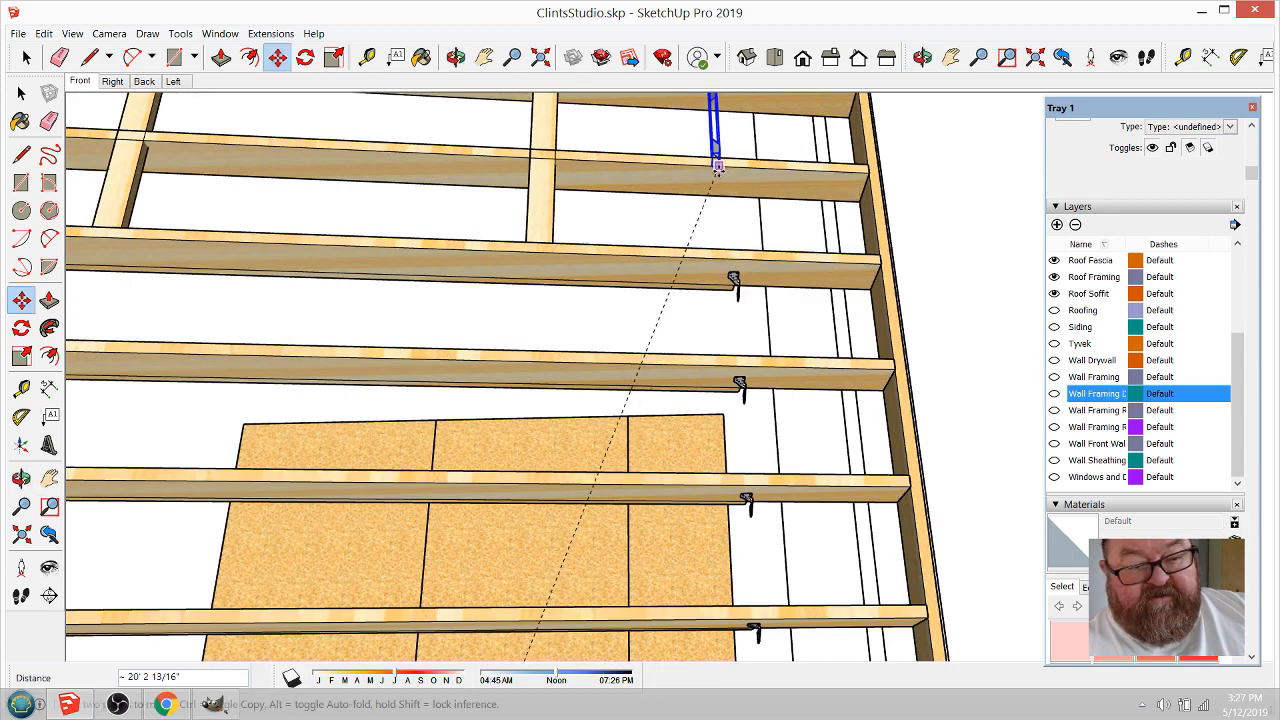
scroll(726, 249, "up", 4)
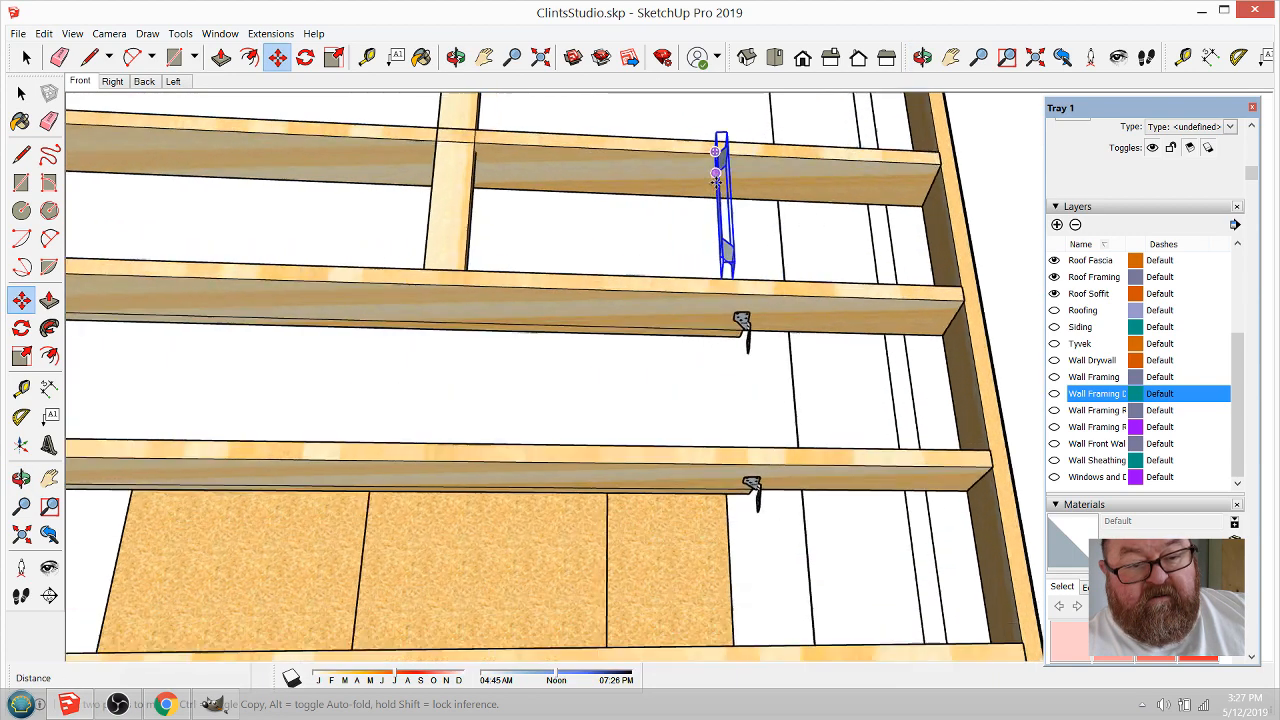
Step: Rotate the flanged part in the plane of the rafter's side face about the lower corner of the rafter's end
scroll(607, 189, "down", 2)
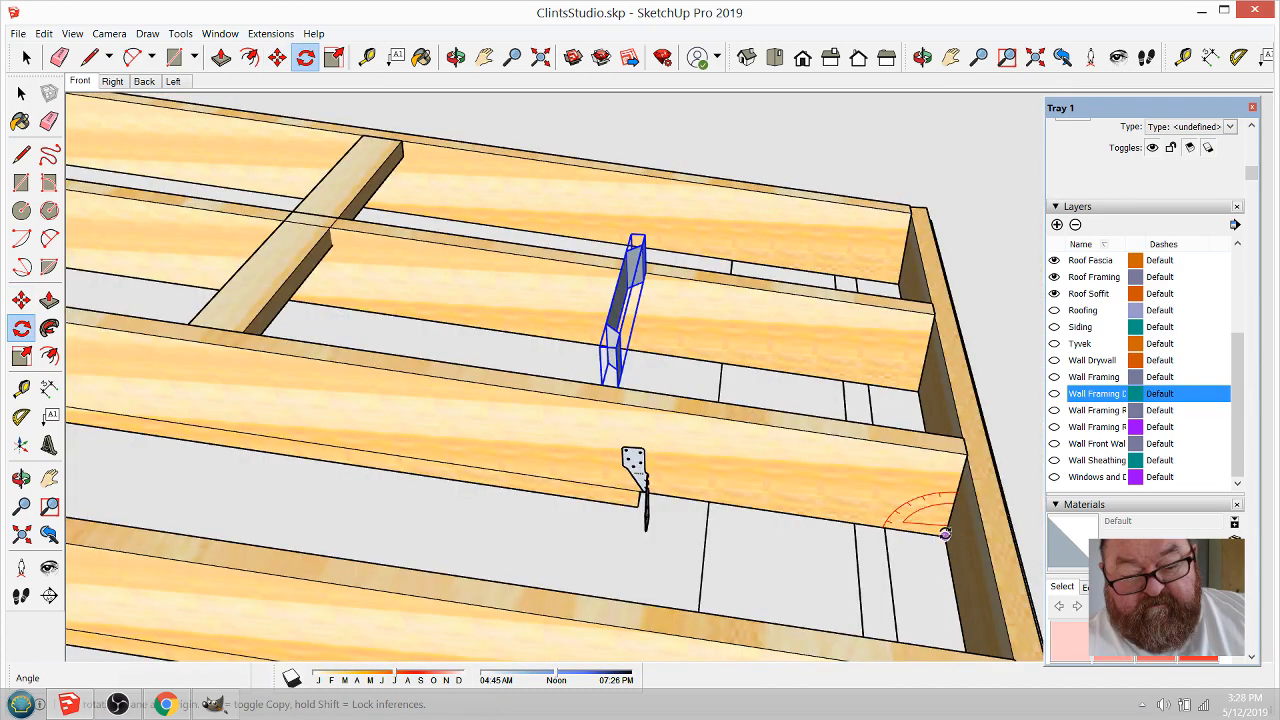
left_click(945, 536)
left_click(955, 484)
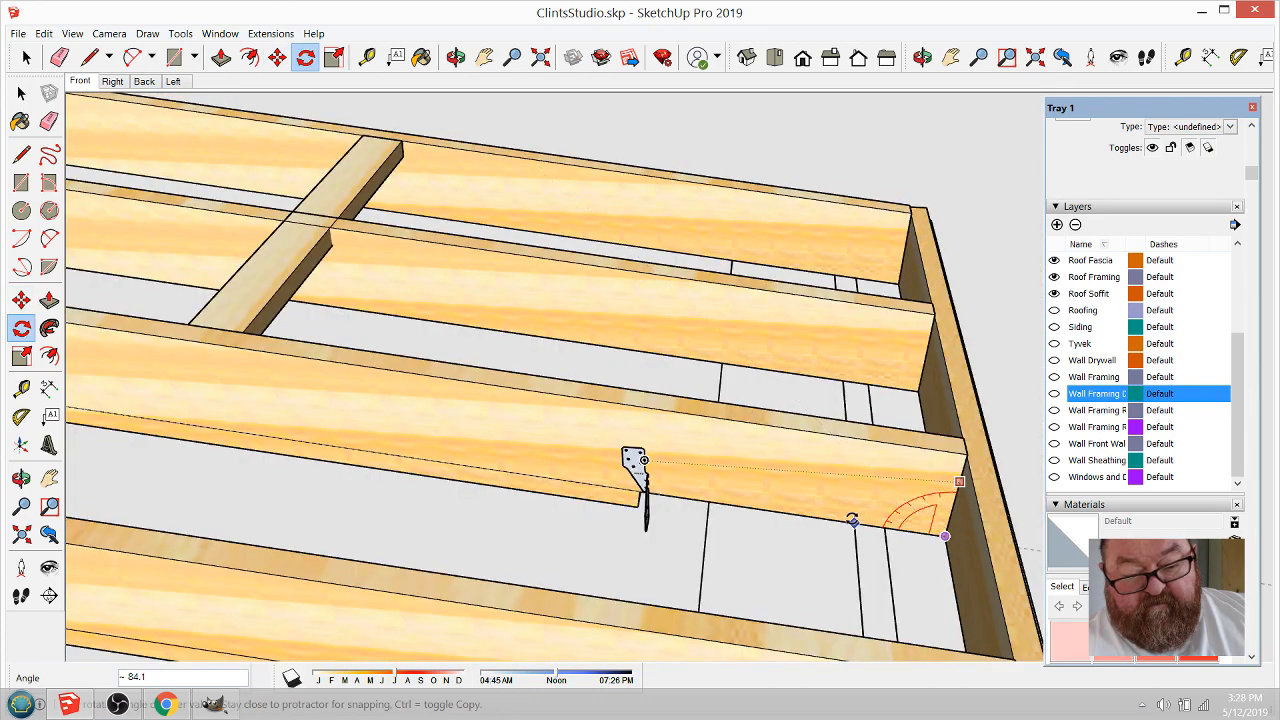
key("Escape")
Step: Move the rotated part back to the rafter bay so that its flanges sit over the two rafters
scroll(653, 401, "down", 3)
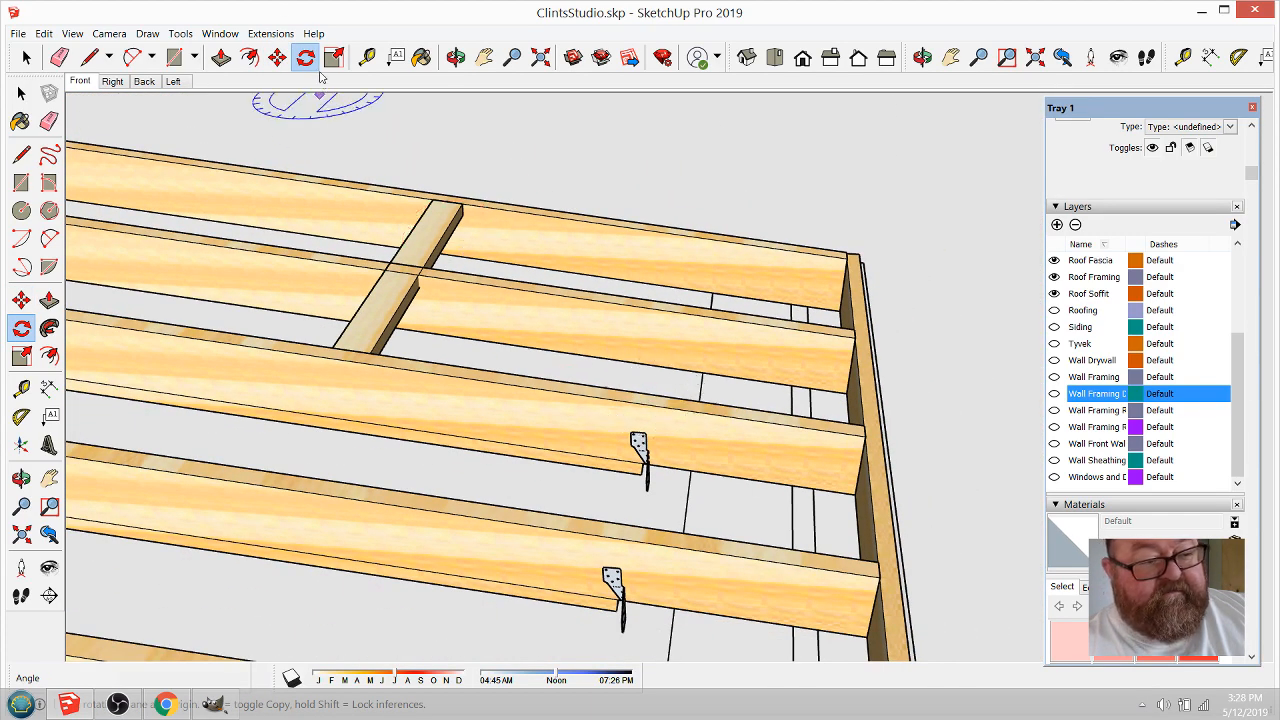
left_click(281, 57)
left_click(735, 465)
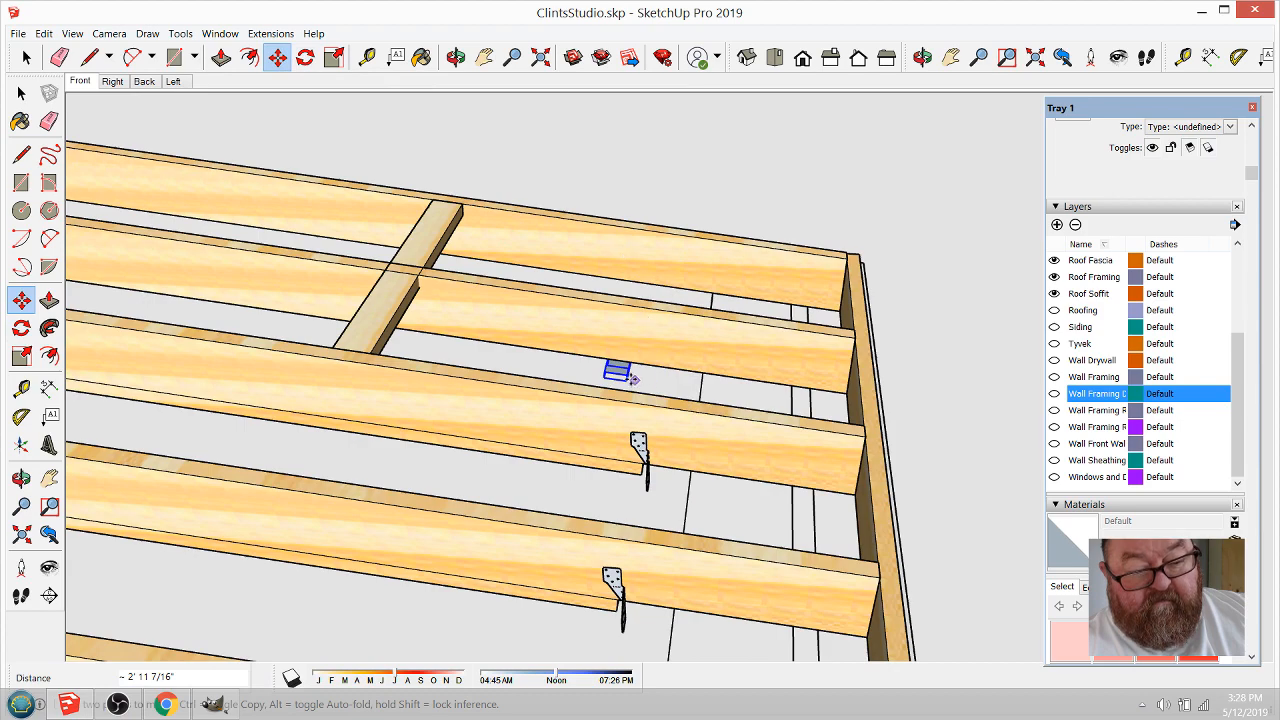
left_click(705, 398)
Step: Shift the flanged part 1 15/16 inches along the rafters toward the end board
left_click(456, 57)
left_click_drag(598, 334, 751, 467)
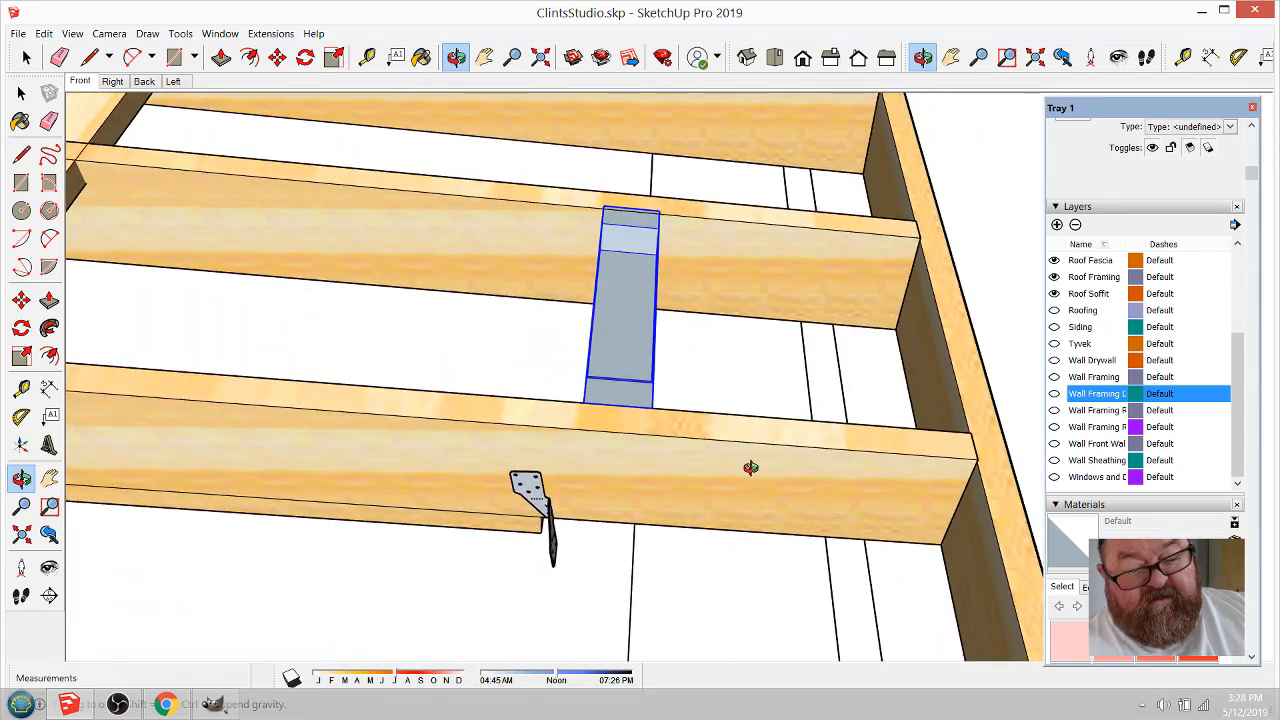
left_click(277, 57)
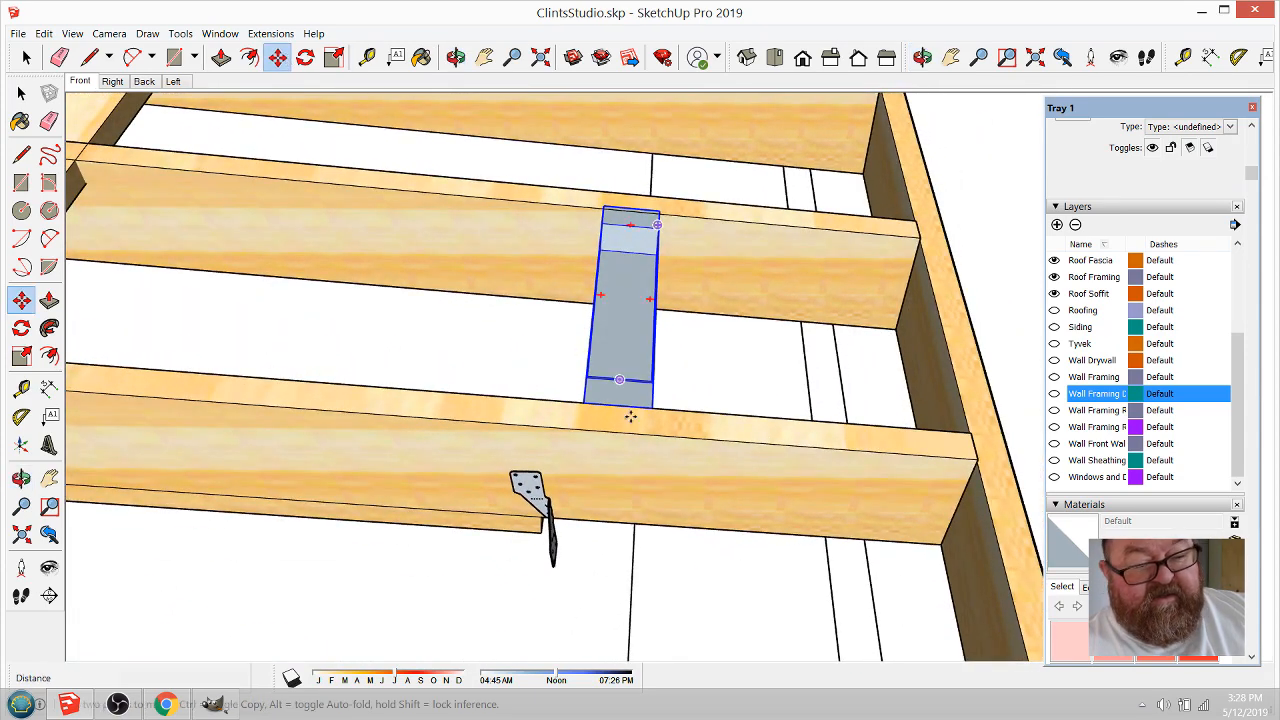
left_click(652, 409)
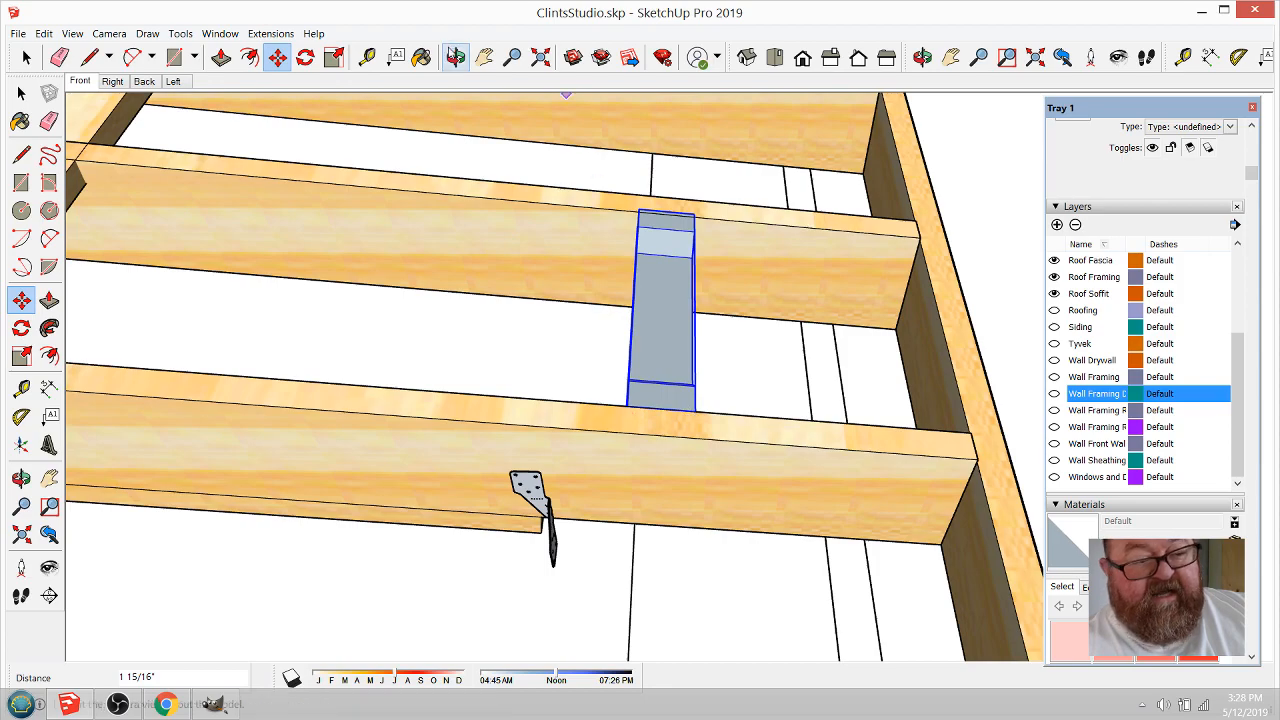
Step: Stretch the flanged part along the rafters by moving its end edges about 10' 2 9/16" toward the opposite end of the roof
left_click(455, 57)
left_click_drag(516, 345, 825, 367)
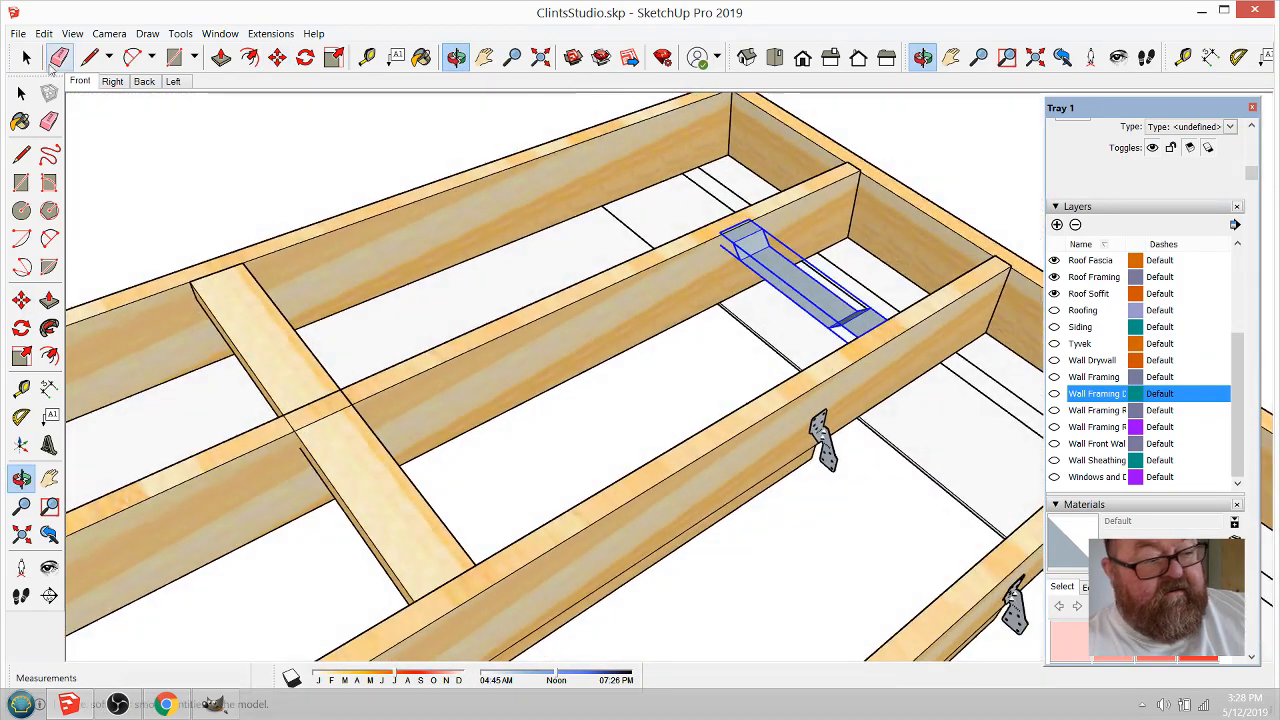
left_click(27, 57)
double_click(762, 262)
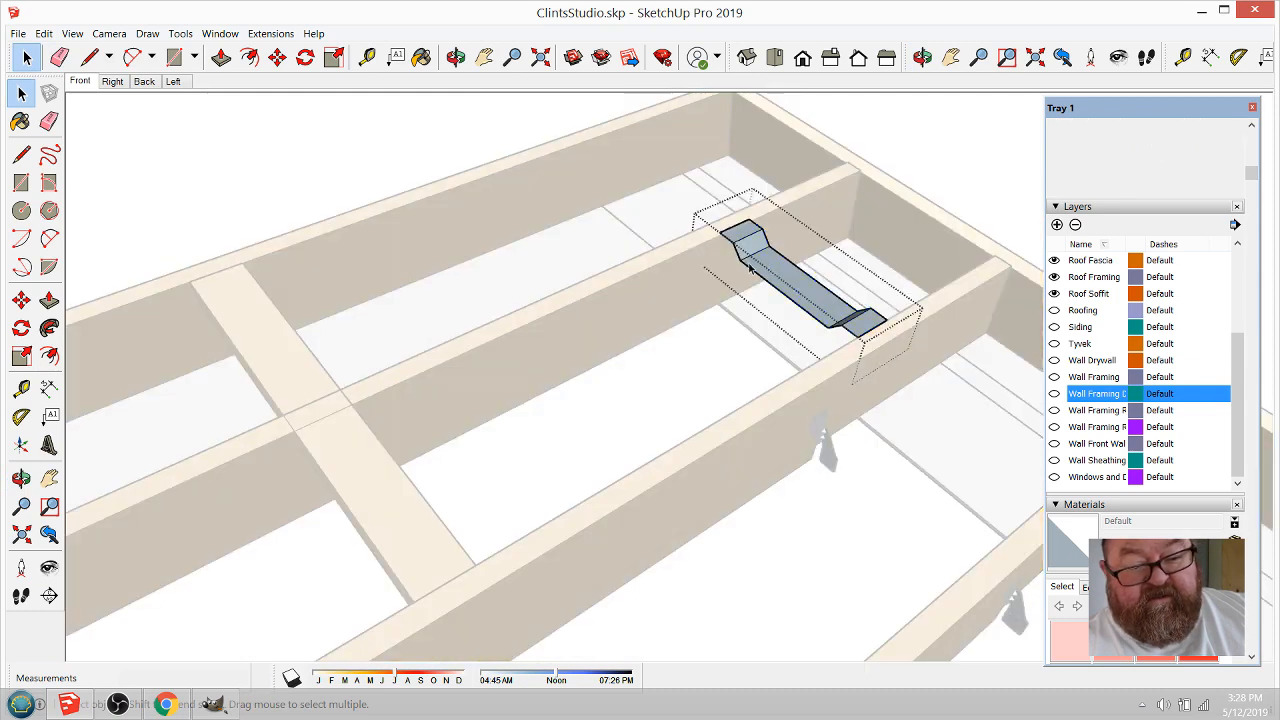
scroll(728, 250, "up", 4)
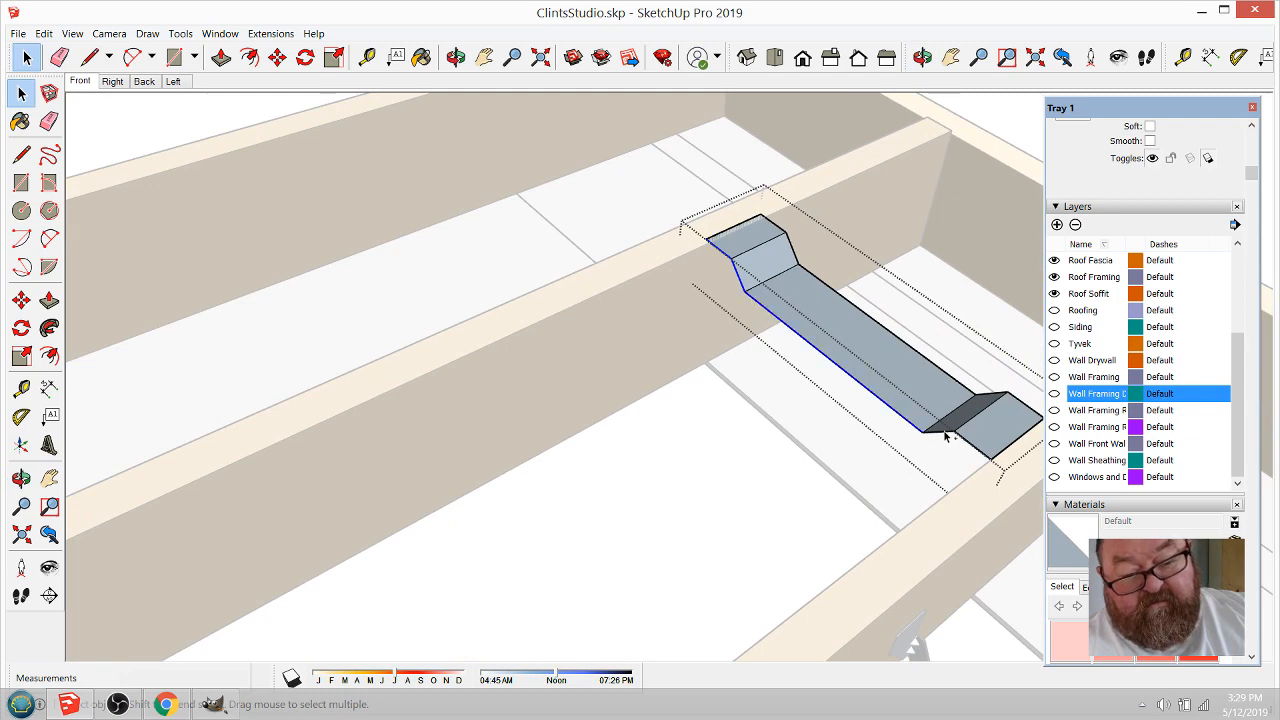
scroll(935, 428, "down", 6)
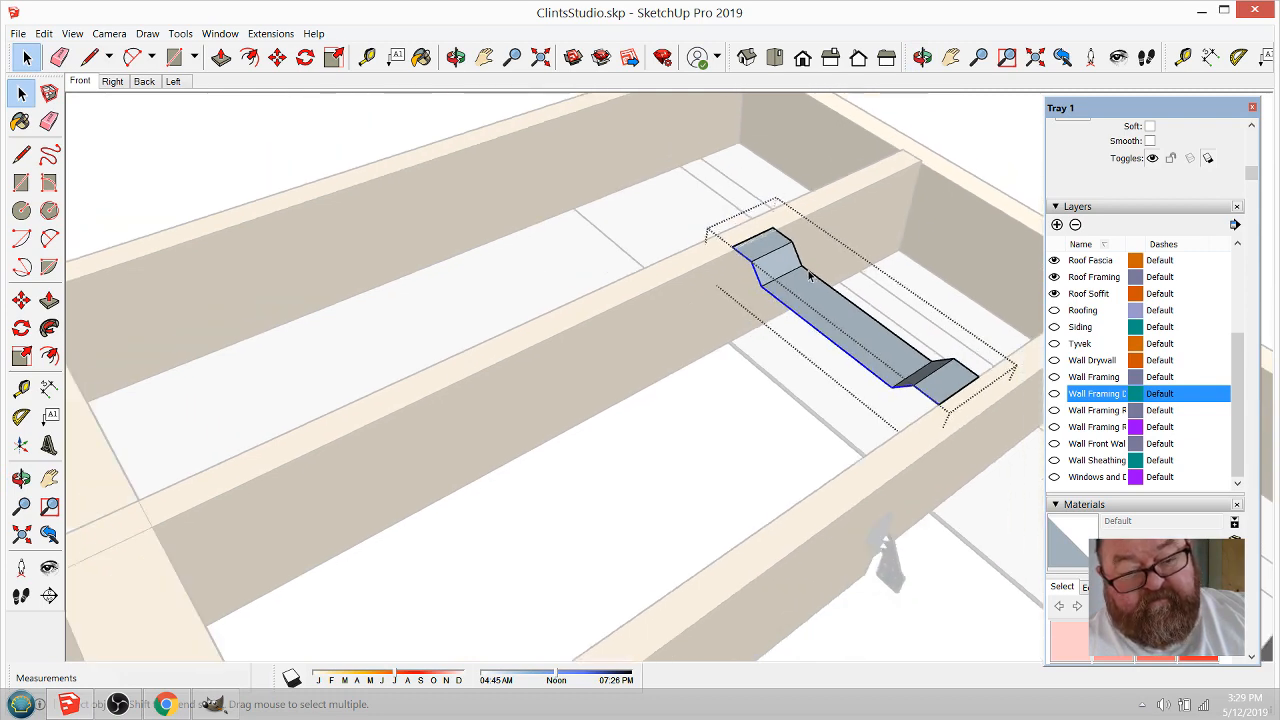
left_click(277, 57)
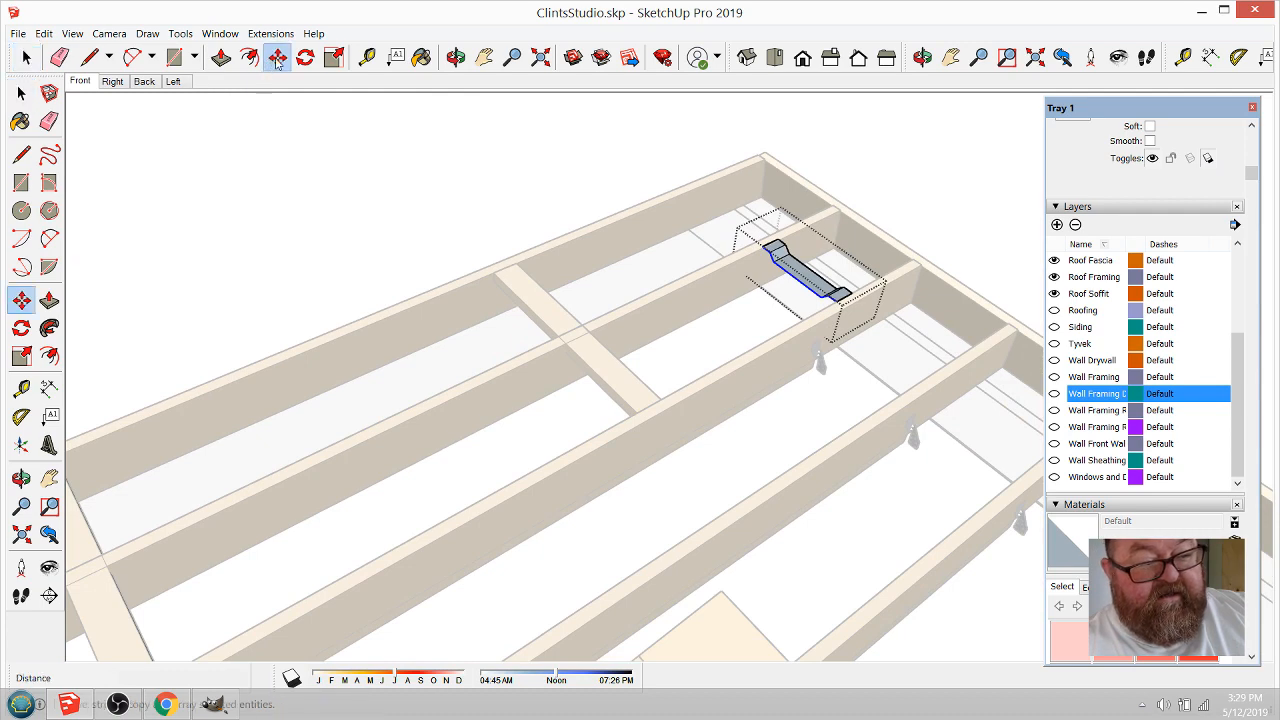
left_click(842, 303)
scroll(790, 320, "down", 3)
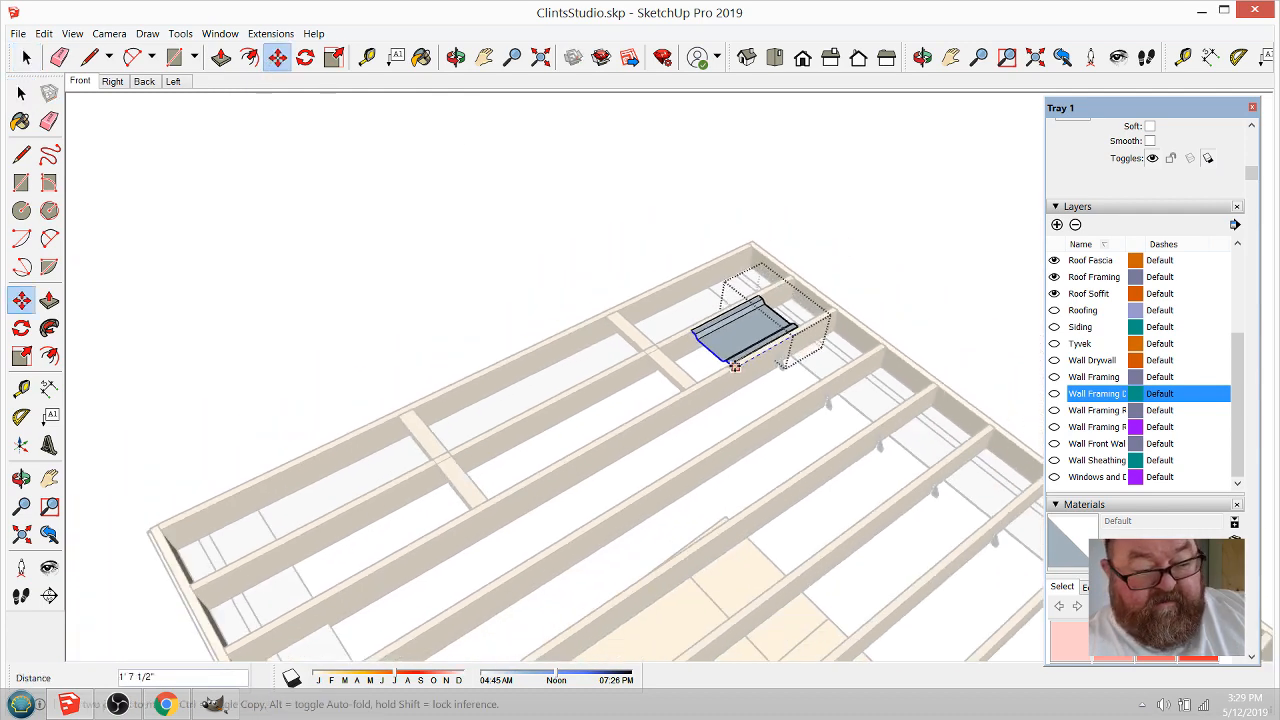
scroll(423, 543, "up", 5)
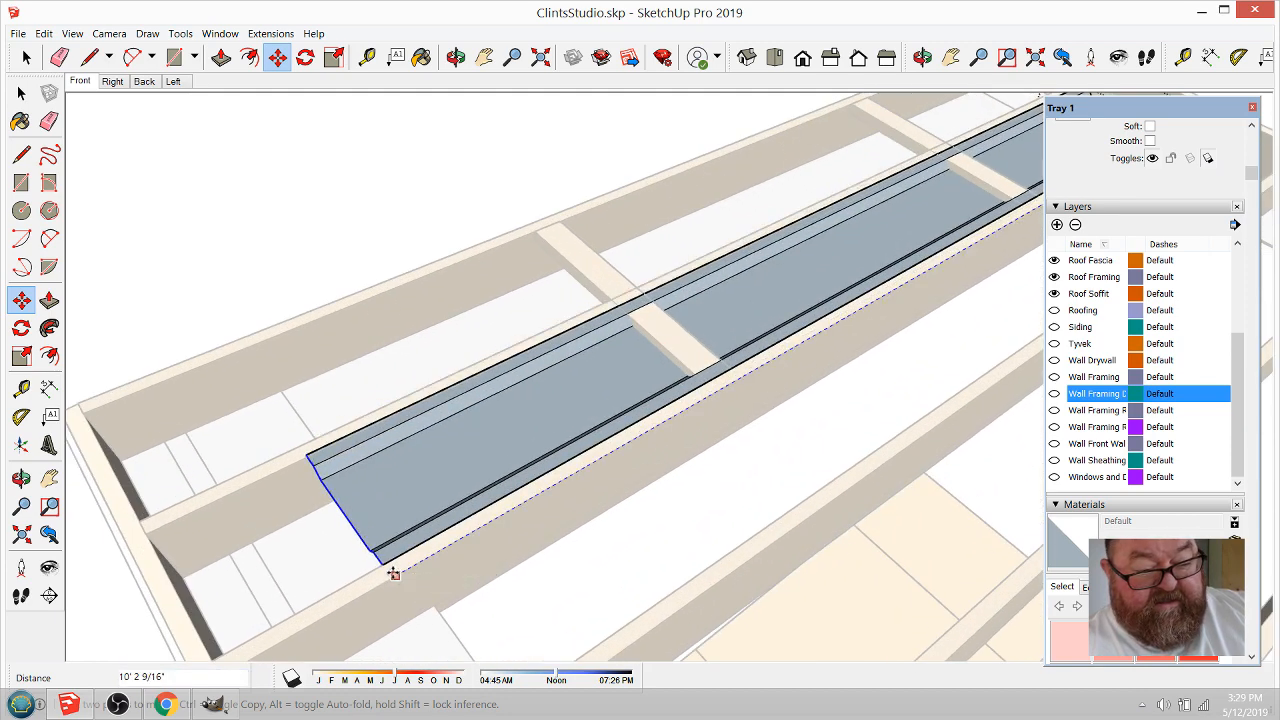
left_click(392, 574)
Step: Show the last two wall framing layers plus the front wall, wall sheathing and windows layers, and leave editing of the flanged part
left_click(455, 57)
left_click_drag(457, 114, 261, 397)
scroll(298, 383, "down", 5)
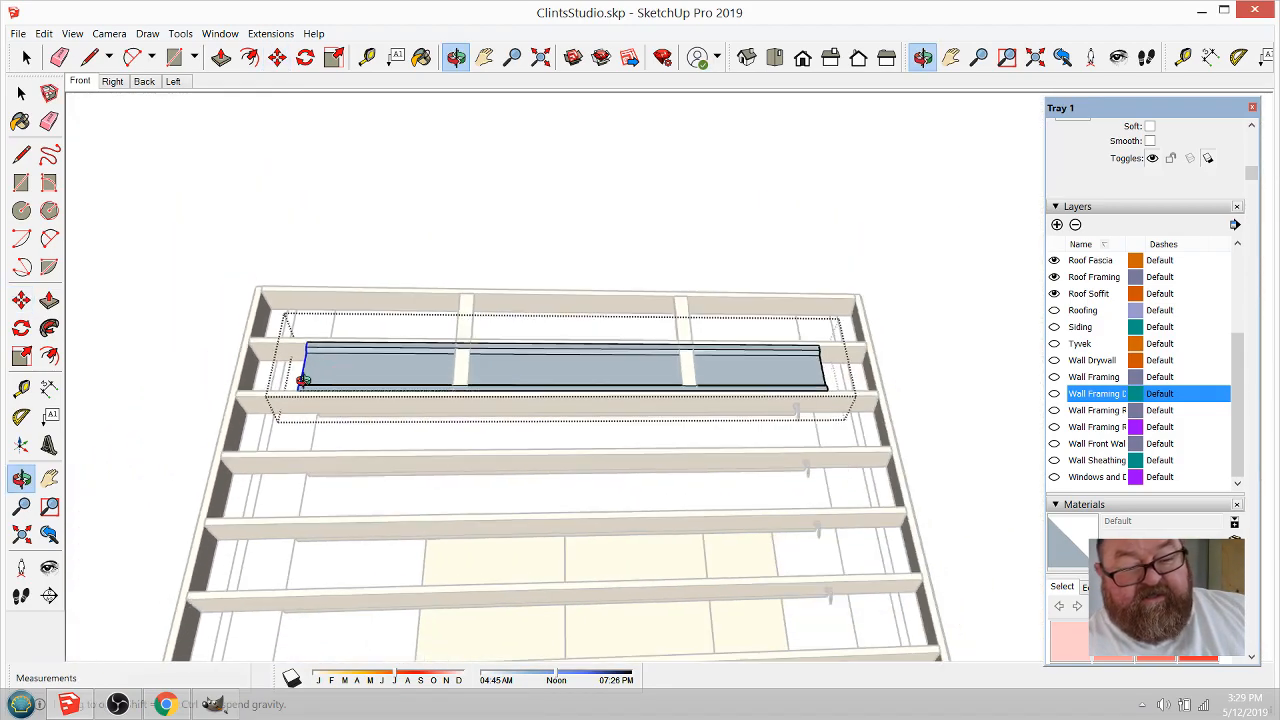
scroll(820, 355, "up", 8)
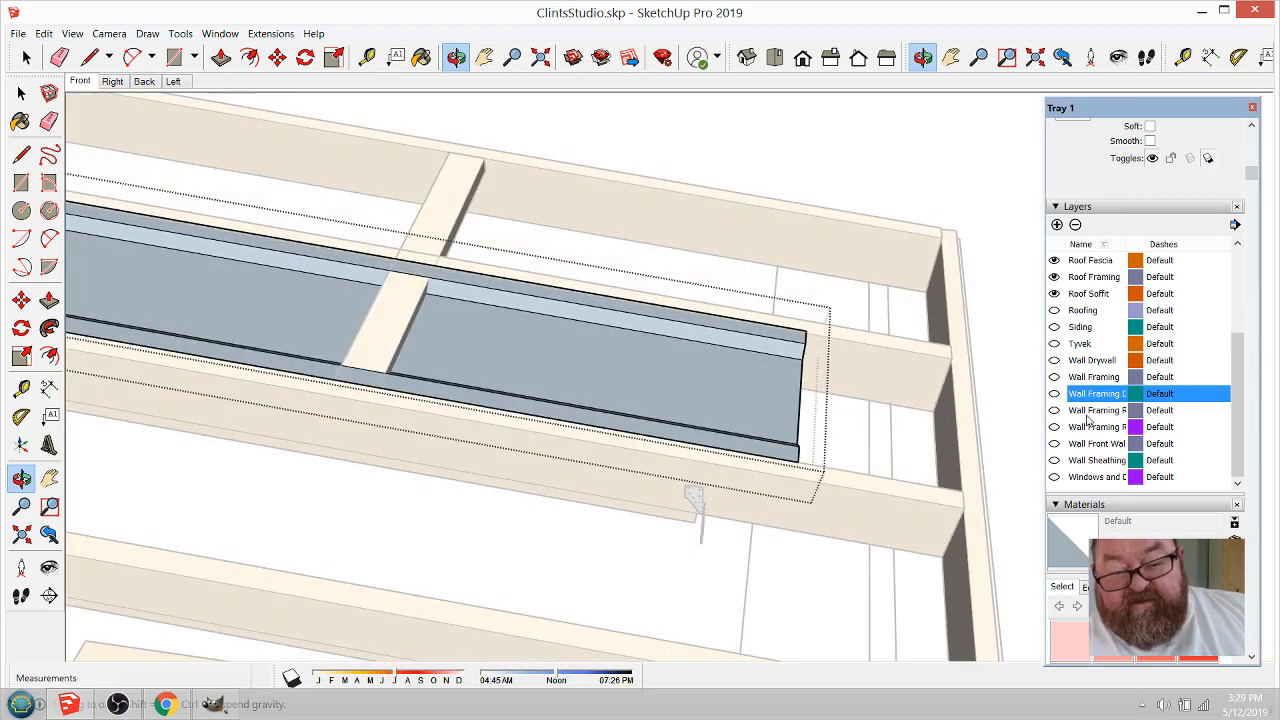
left_click(1054, 410)
left_click(1054, 427)
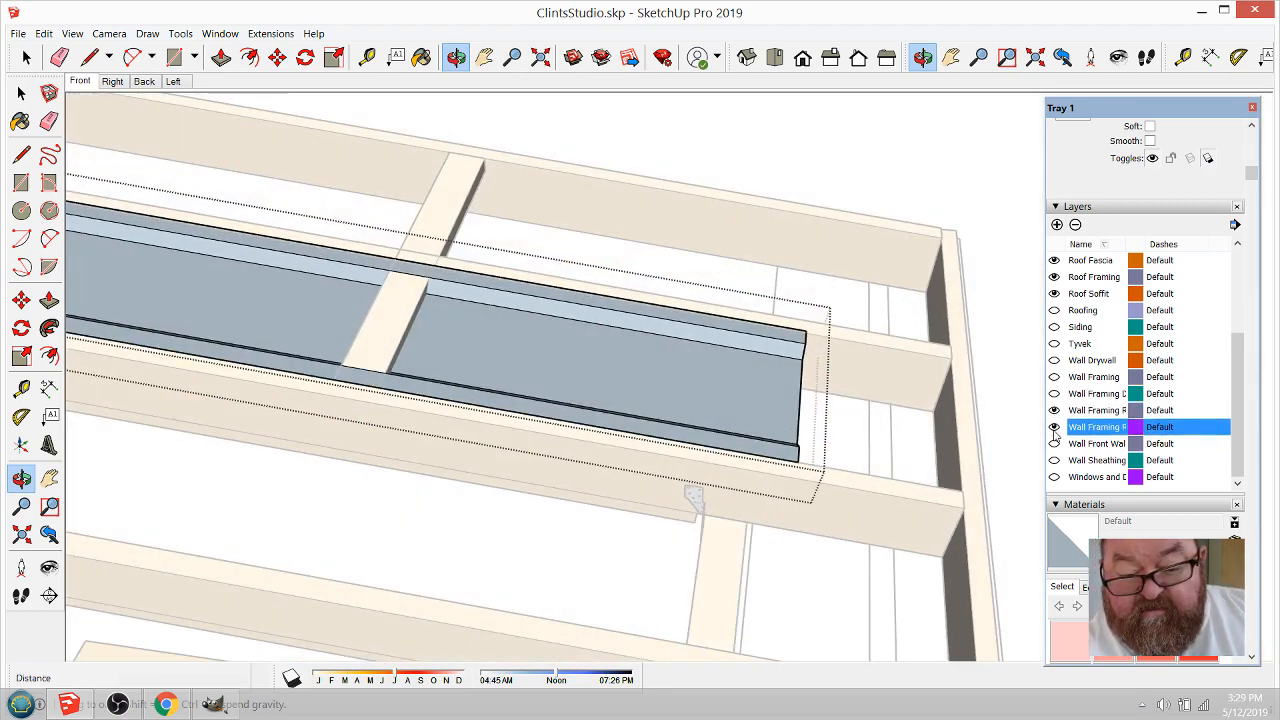
left_click(1054, 443)
left_click(1054, 460)
left_click(1054, 477)
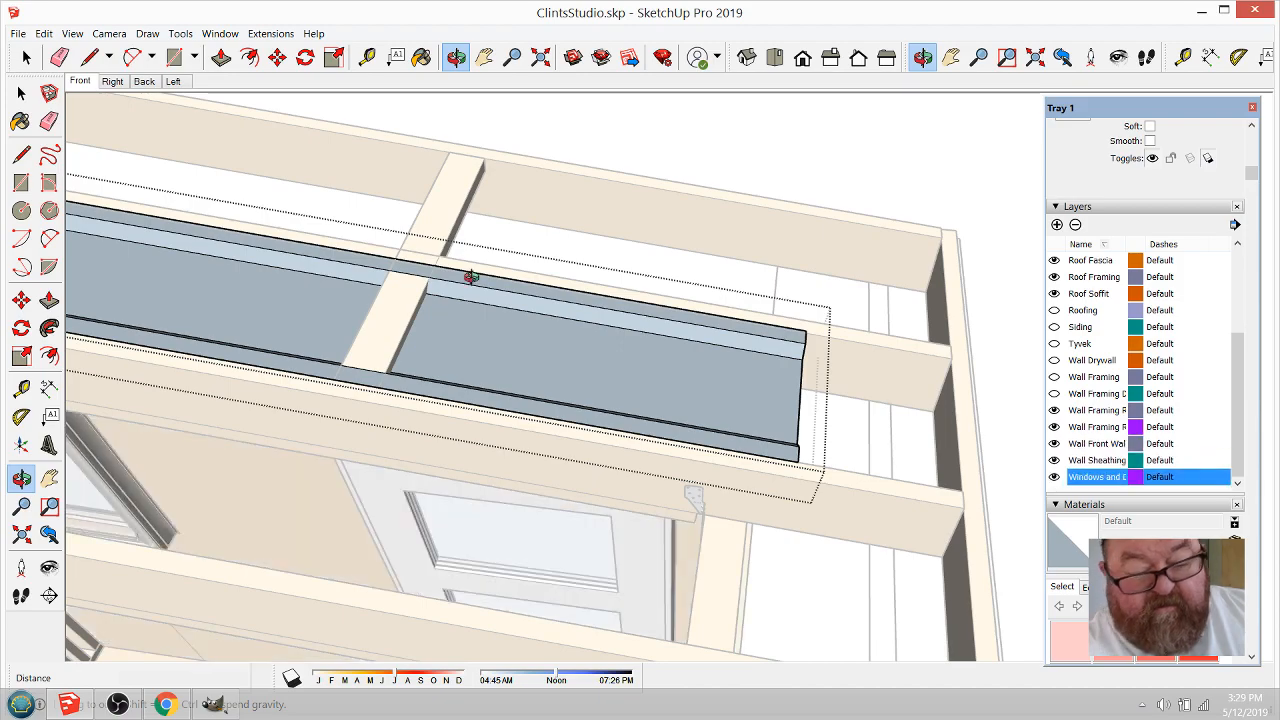
left_click(30, 60)
left_click(657, 103)
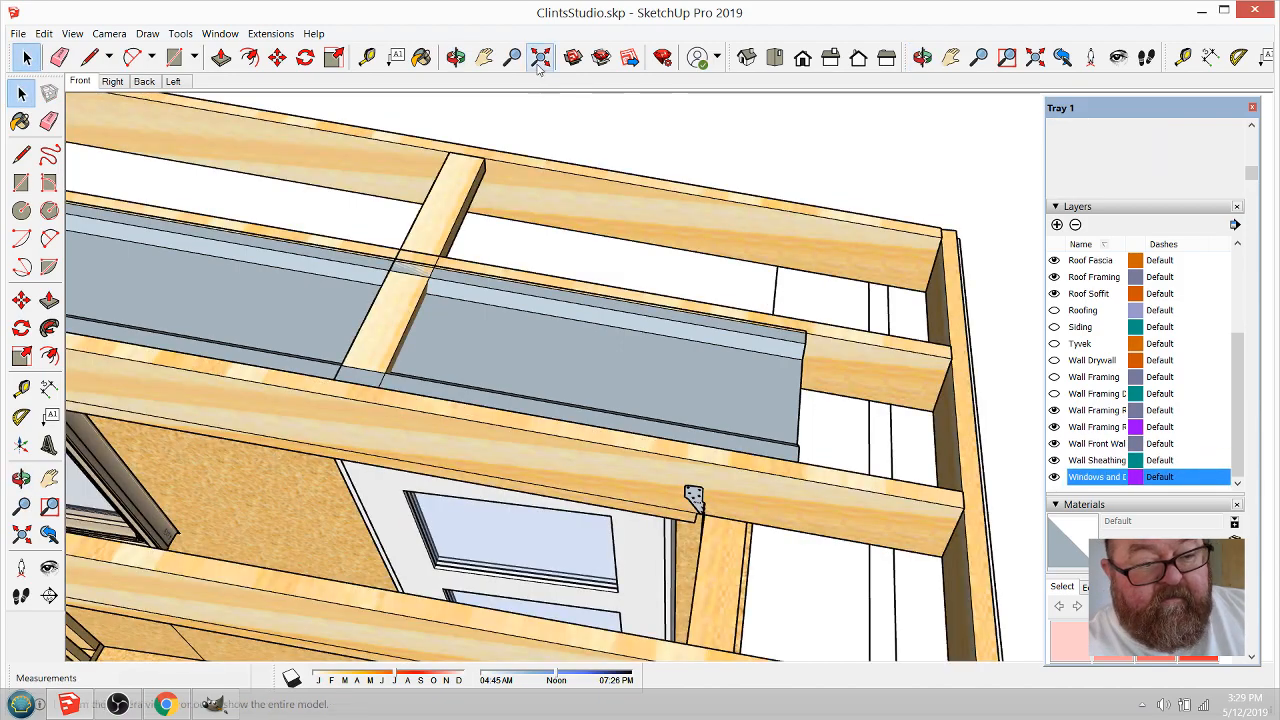
Step: Examine how both ends of the lengthened part sit between the rafters relative to the walls and the eaves
left_click(457, 61)
left_click_drag(693, 497, 863, 551)
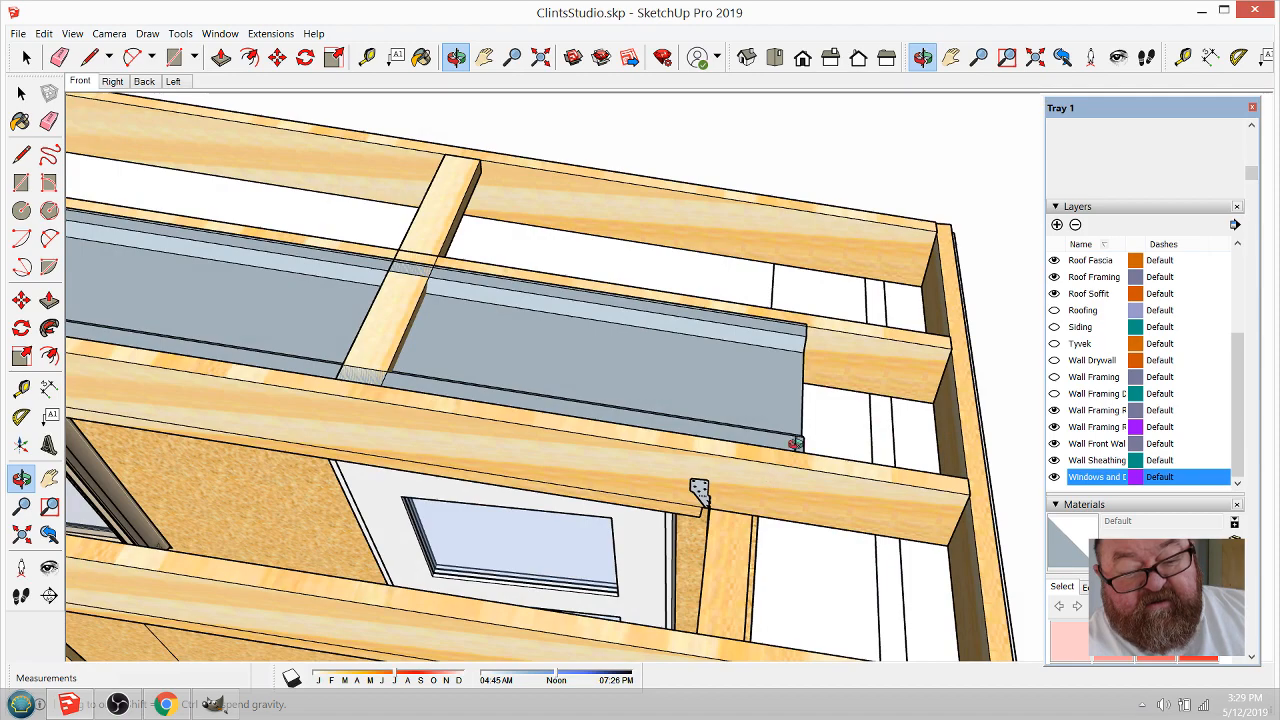
left_click_drag(795, 365, 872, 326)
scroll(780, 382, "down", 8)
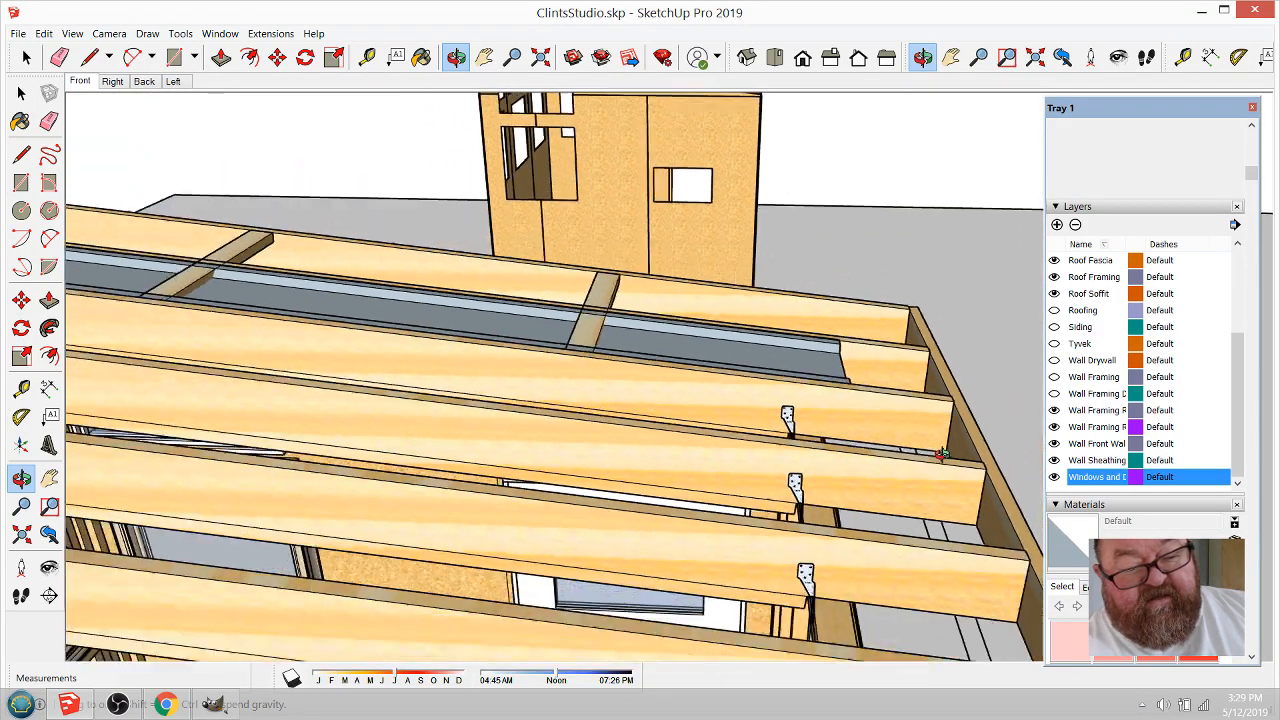
scroll(430, 336, "up", 8)
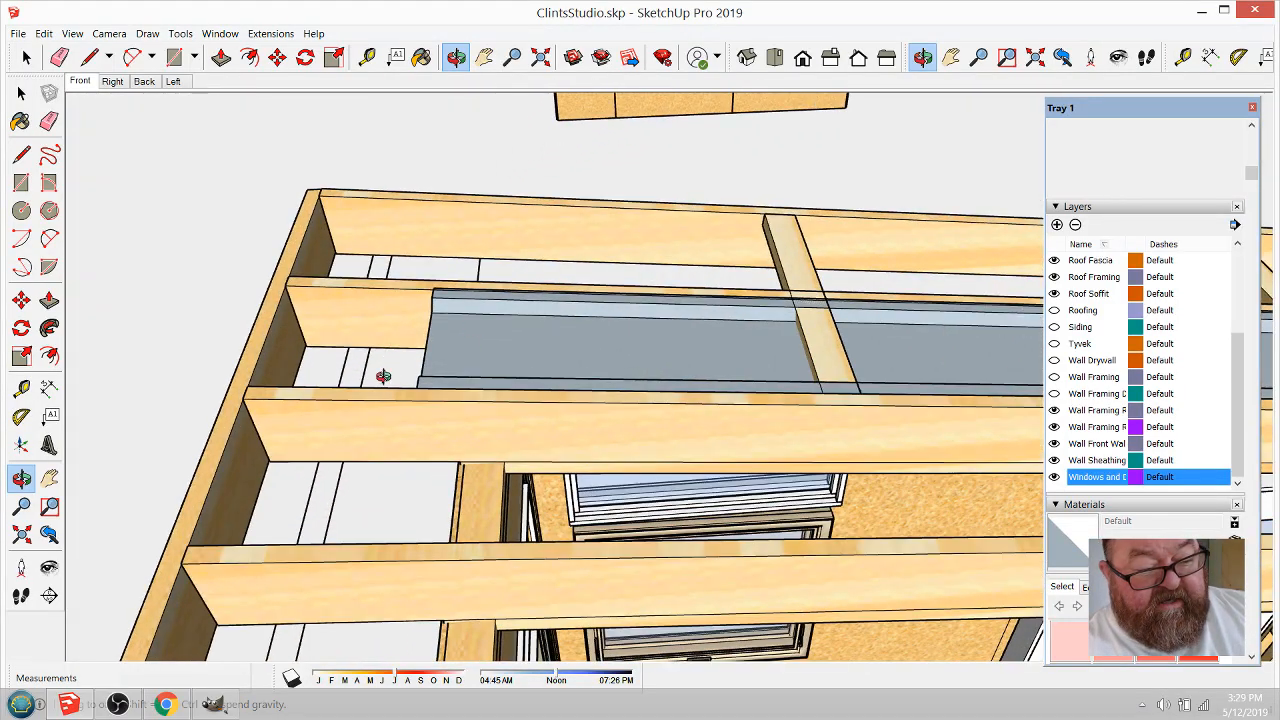
left_click_drag(448, 408, 708, 393)
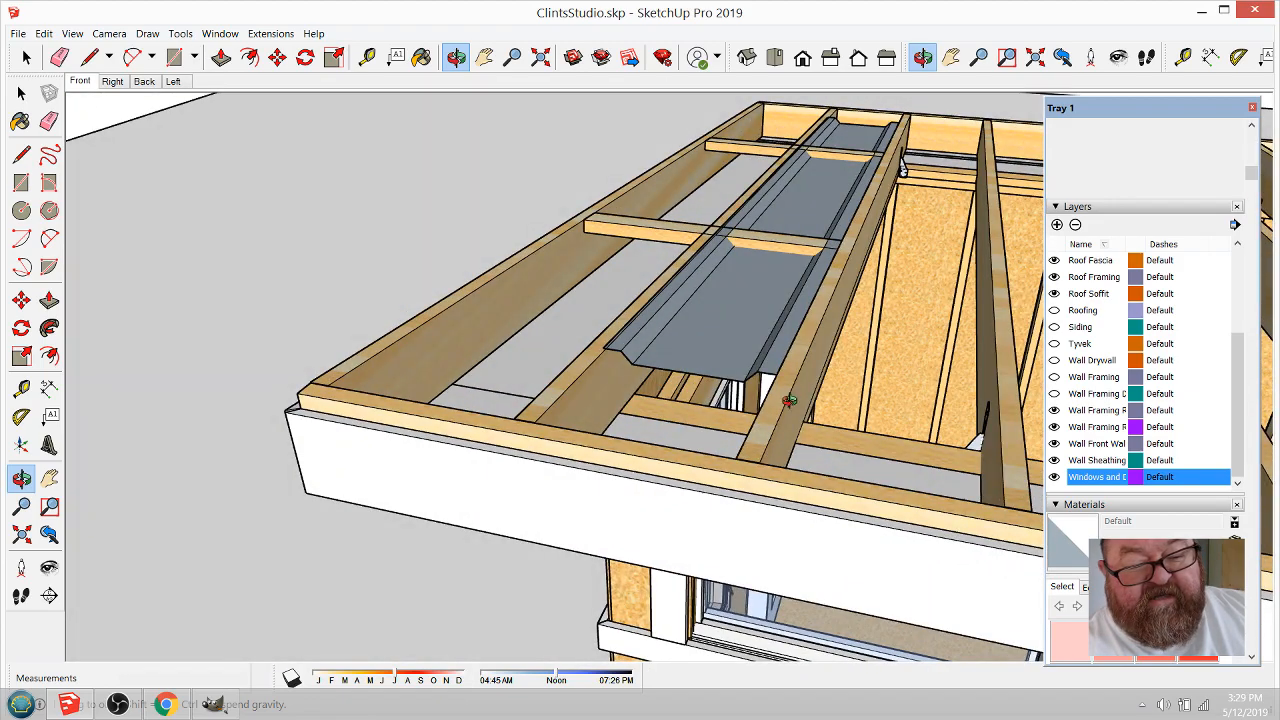
left_click_drag(790, 400, 825, 340)
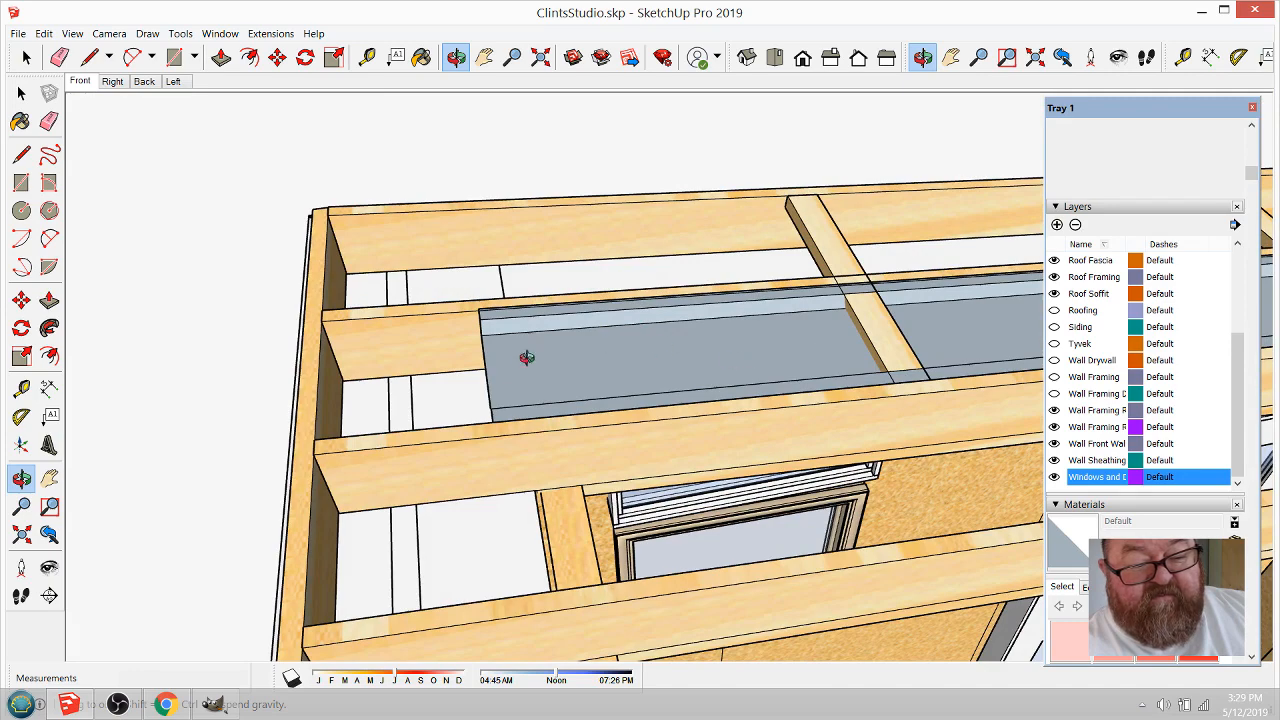
scroll(457, 414, "down", 6)
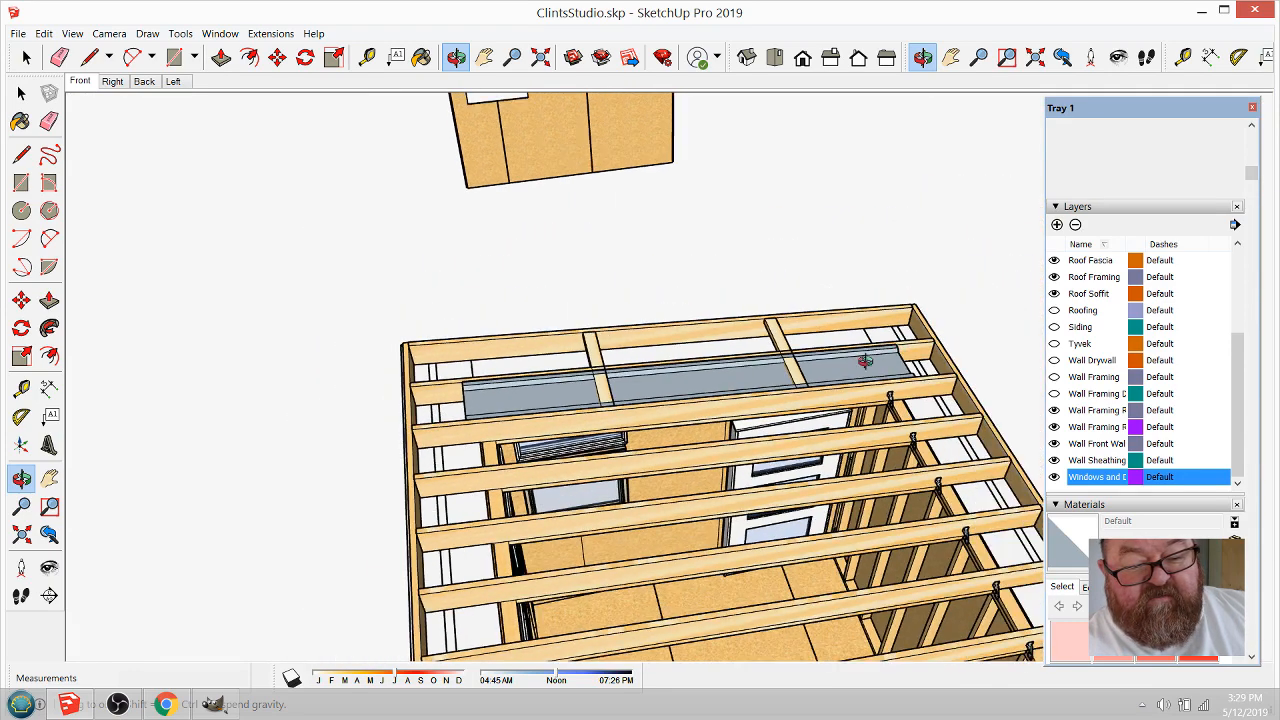
scroll(477, 391, "up", 7)
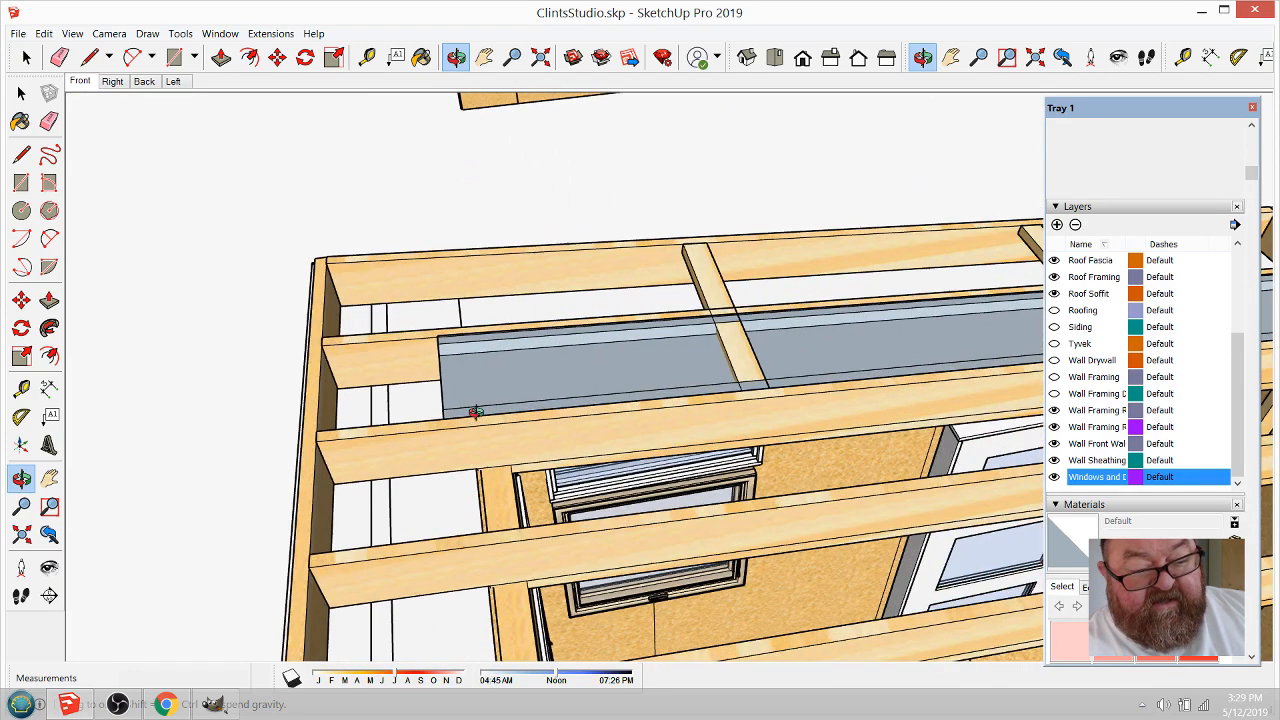
left_click_drag(662, 452, 795, 449)
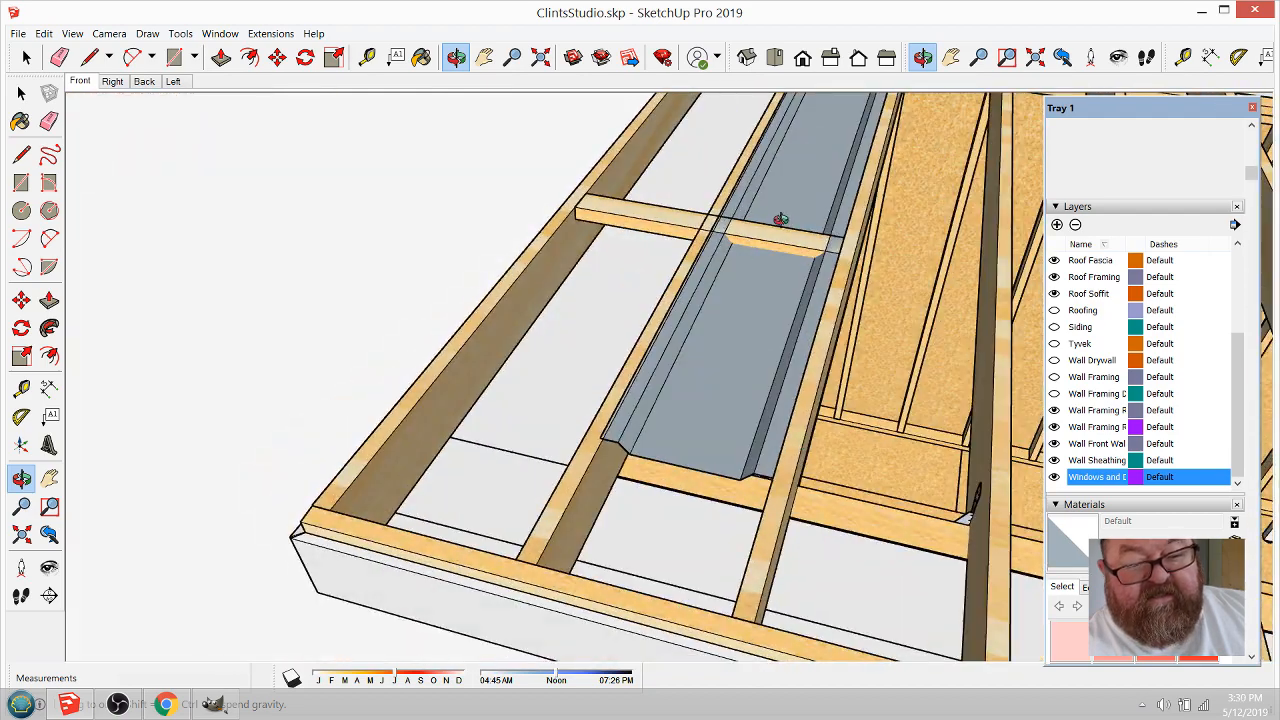
left_click_drag(780, 218, 758, 335)
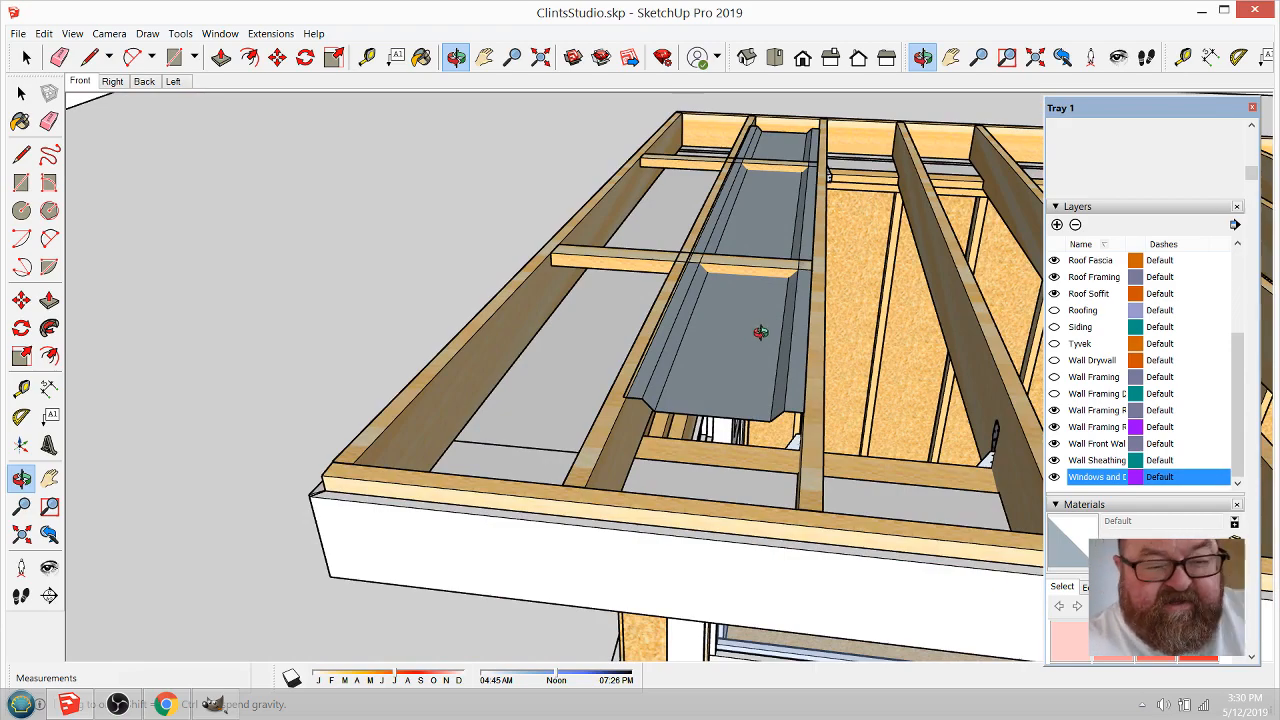
middle_click_drag(761, 332, 790, 410)
scroll(346, 249, "up", 5)
scroll(386, 244, "down", 2)
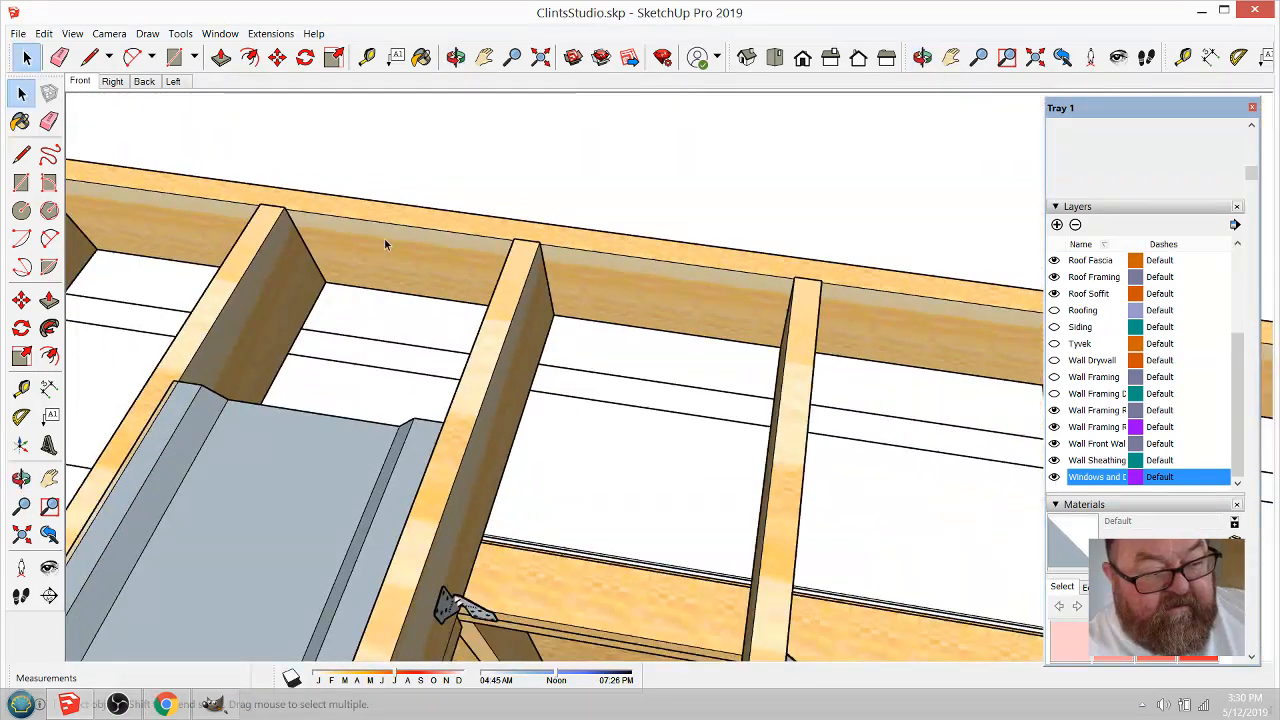
Step: Copy the flanged part one rafter bay over and repeat it as a linear array of eight copies across the roof
scroll(386, 244, "down", 5)
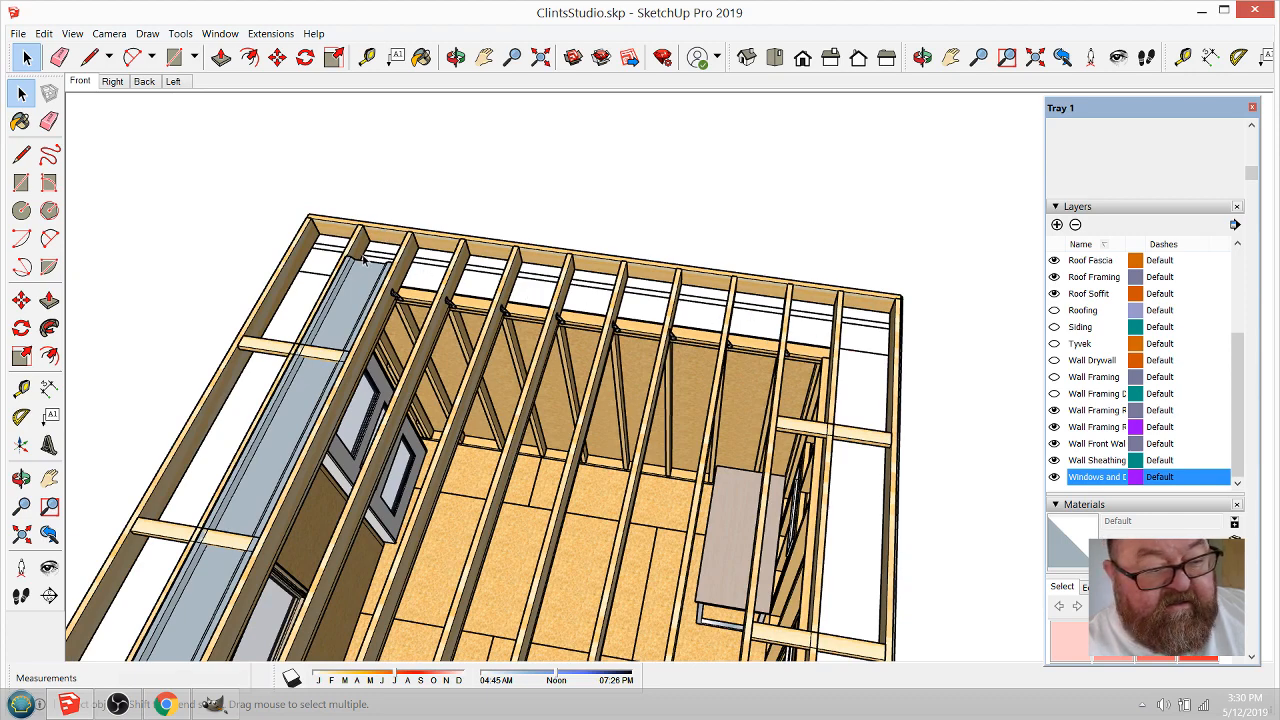
scroll(410, 320, "up", 5)
left_click(414, 337)
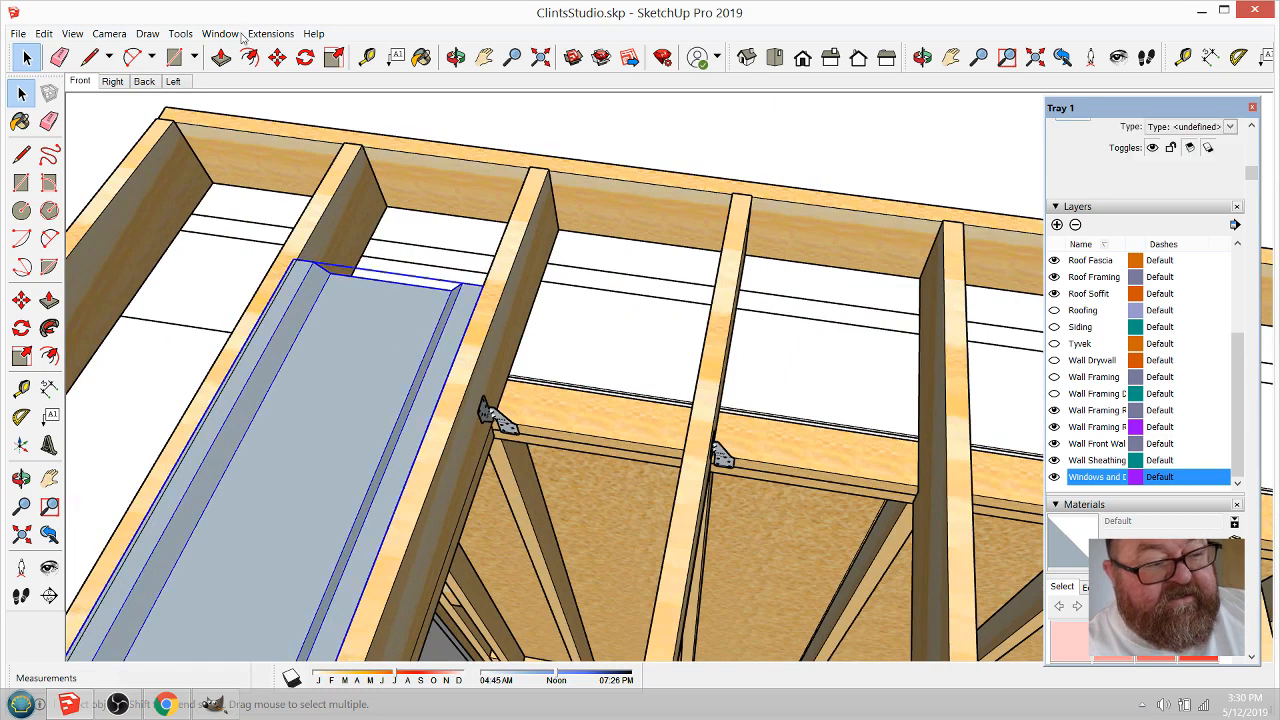
left_click(277, 57)
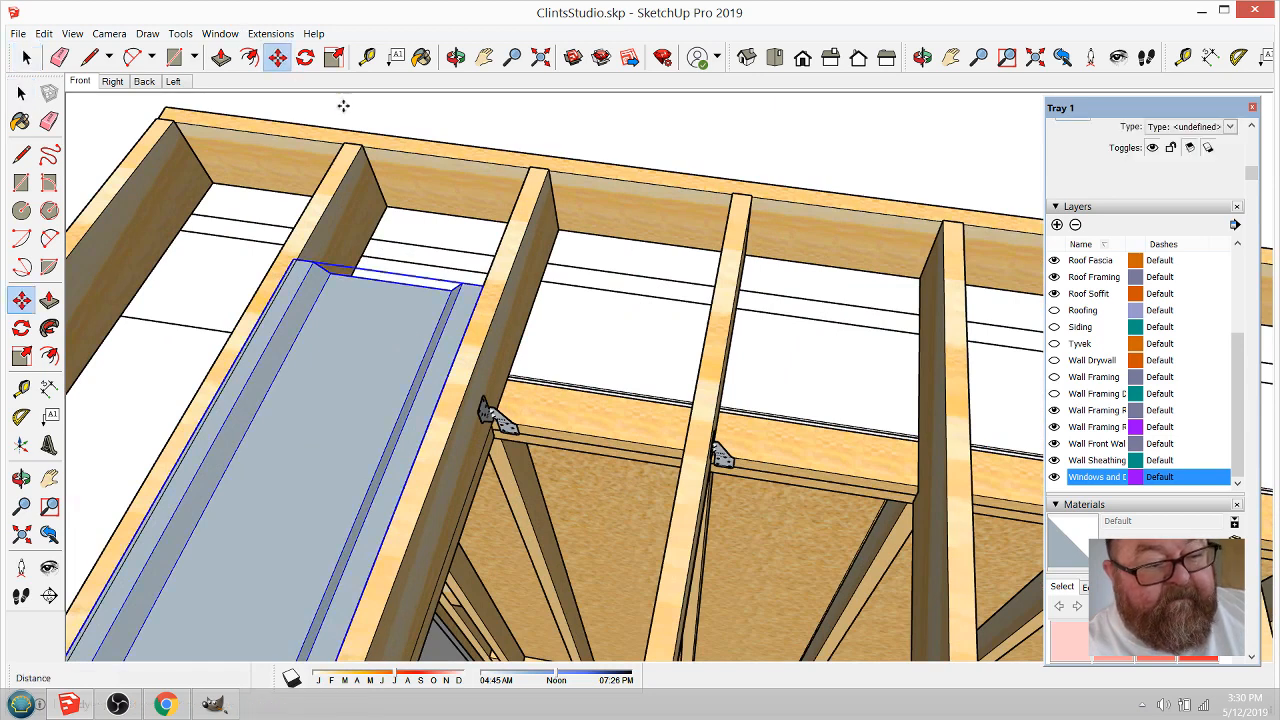
left_click(530, 175, "ctrl")
left_click(737, 200)
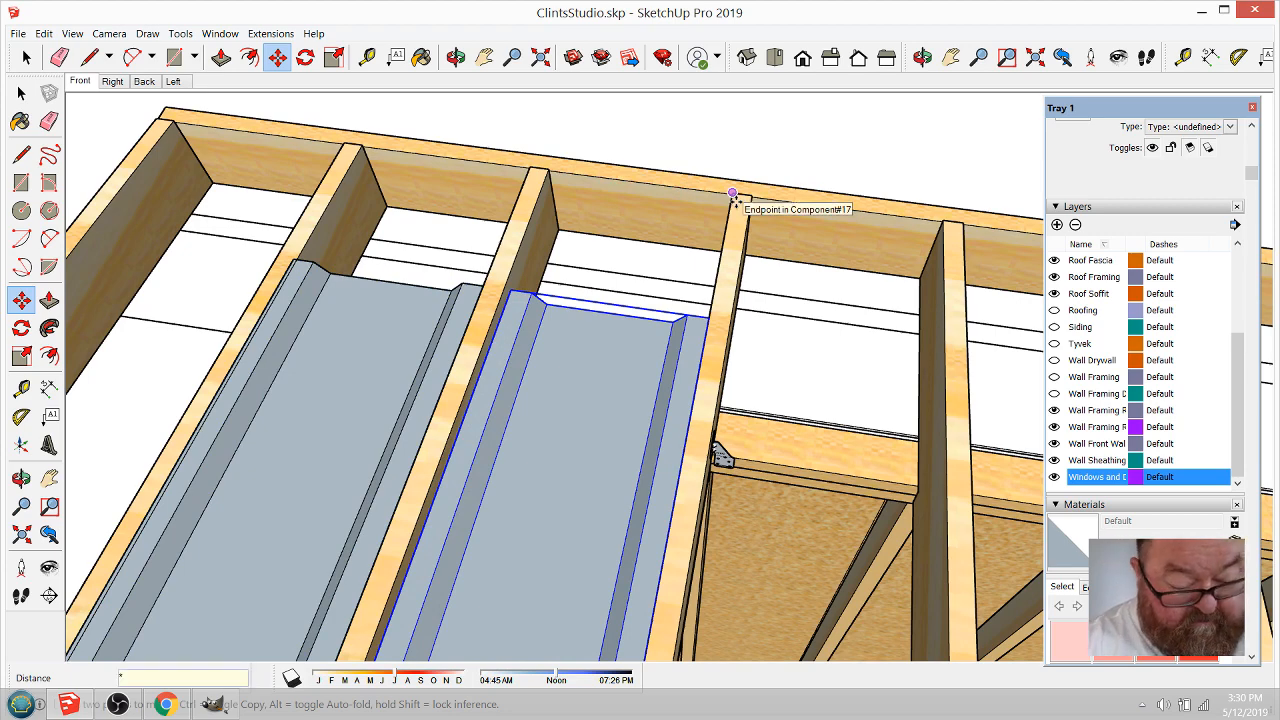
type("*6")
key("Return")
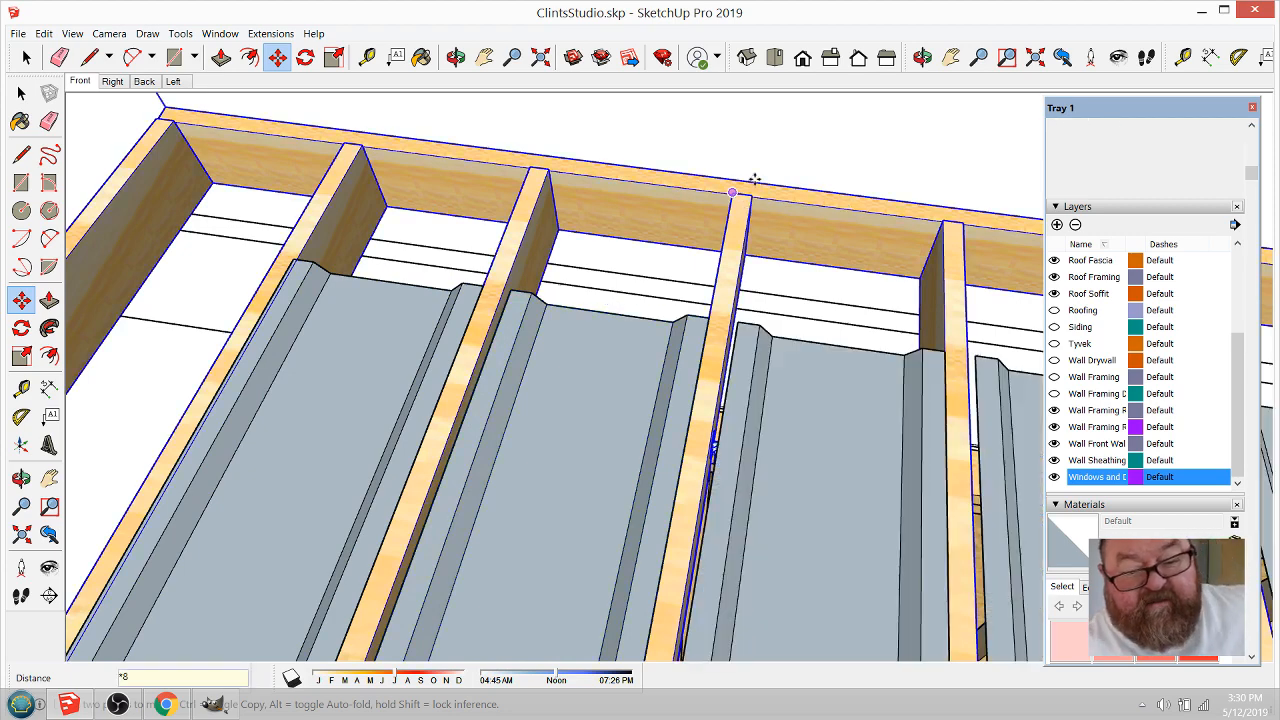
scroll(710, 197, "down", 1)
scroll(460, 308, "down", 6)
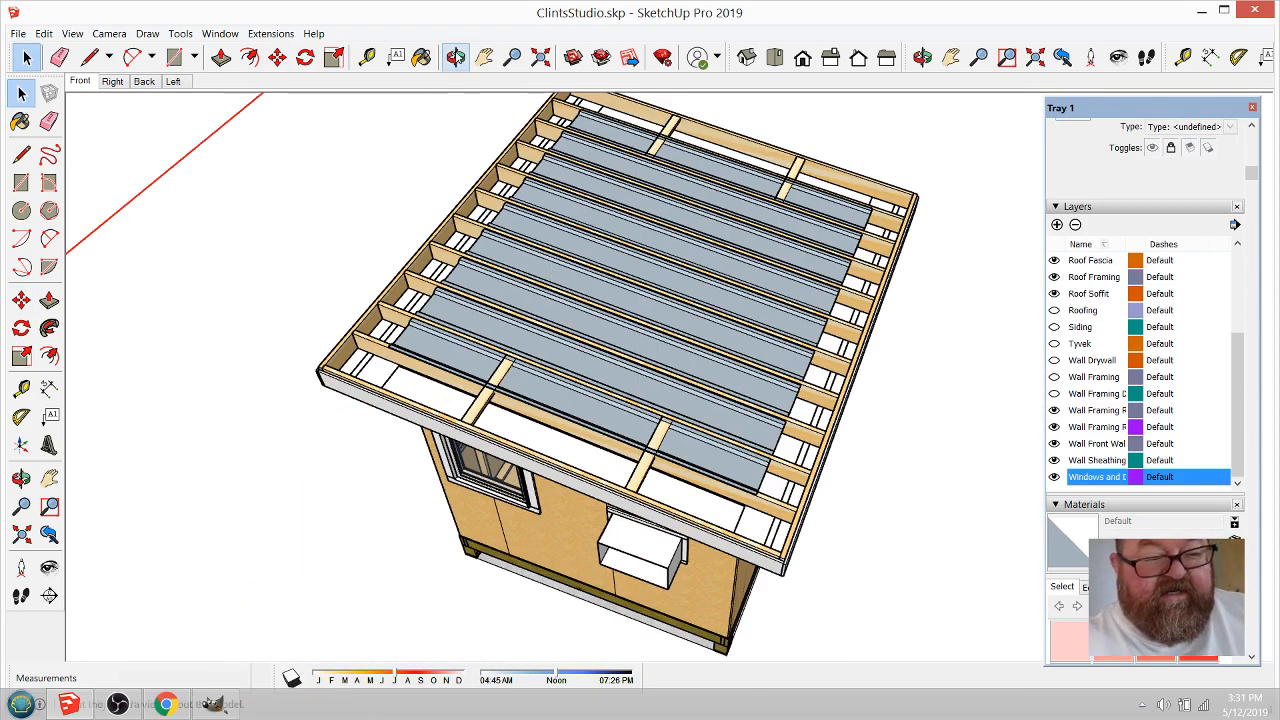
Step: Select all the flanged parts between the rafters across the roof and add a new layer
left_click(456, 58)
left_click_drag(503, 301, 924, 407)
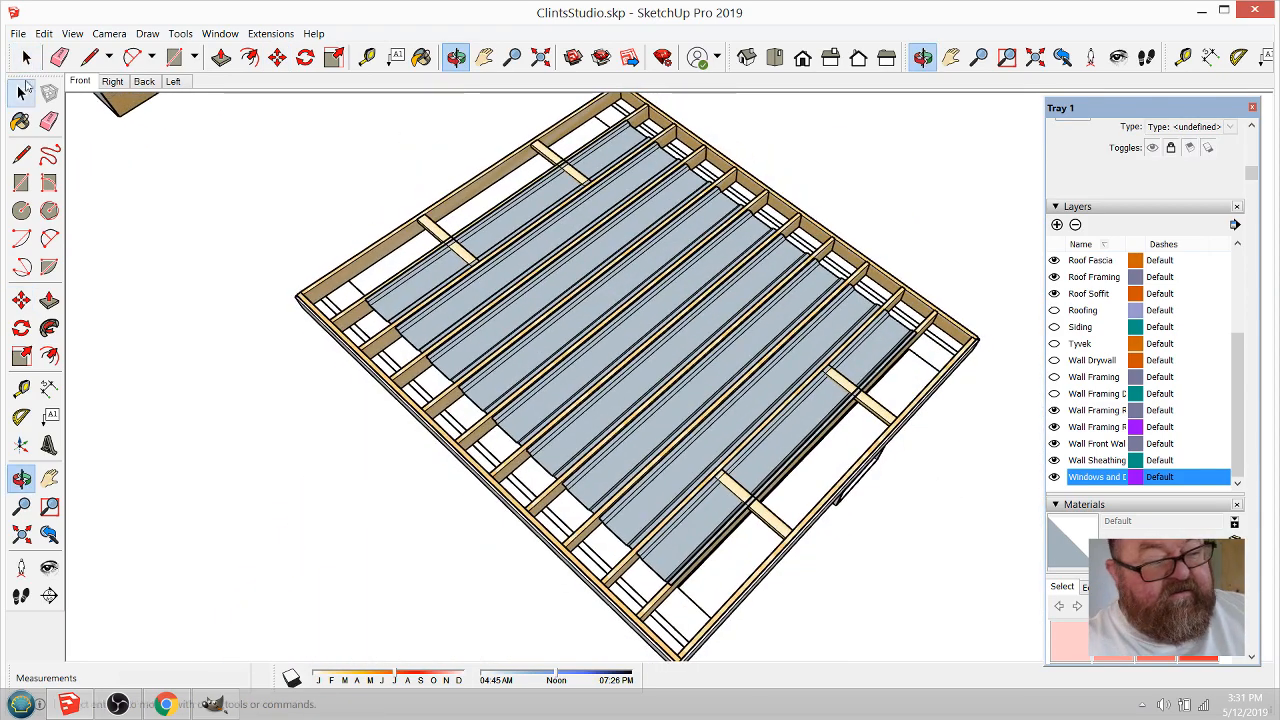
left_click(21, 93)
left_click(432, 280)
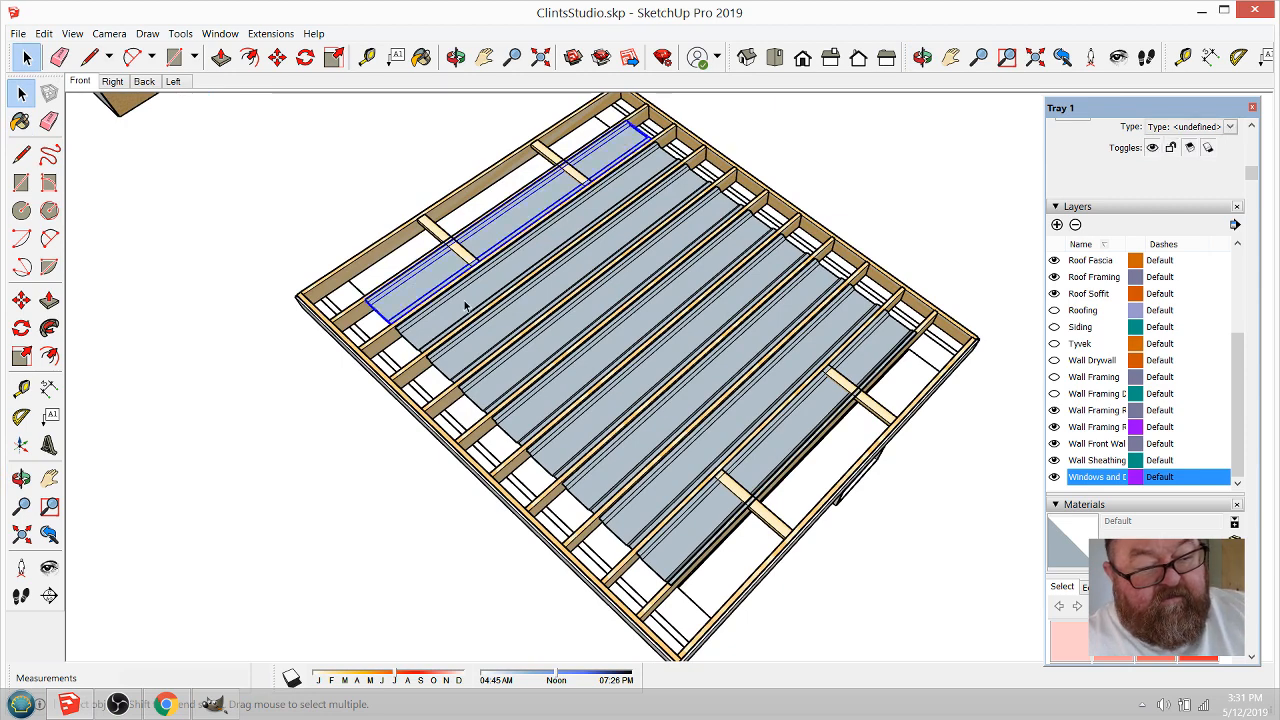
left_click(512, 323, "shift")
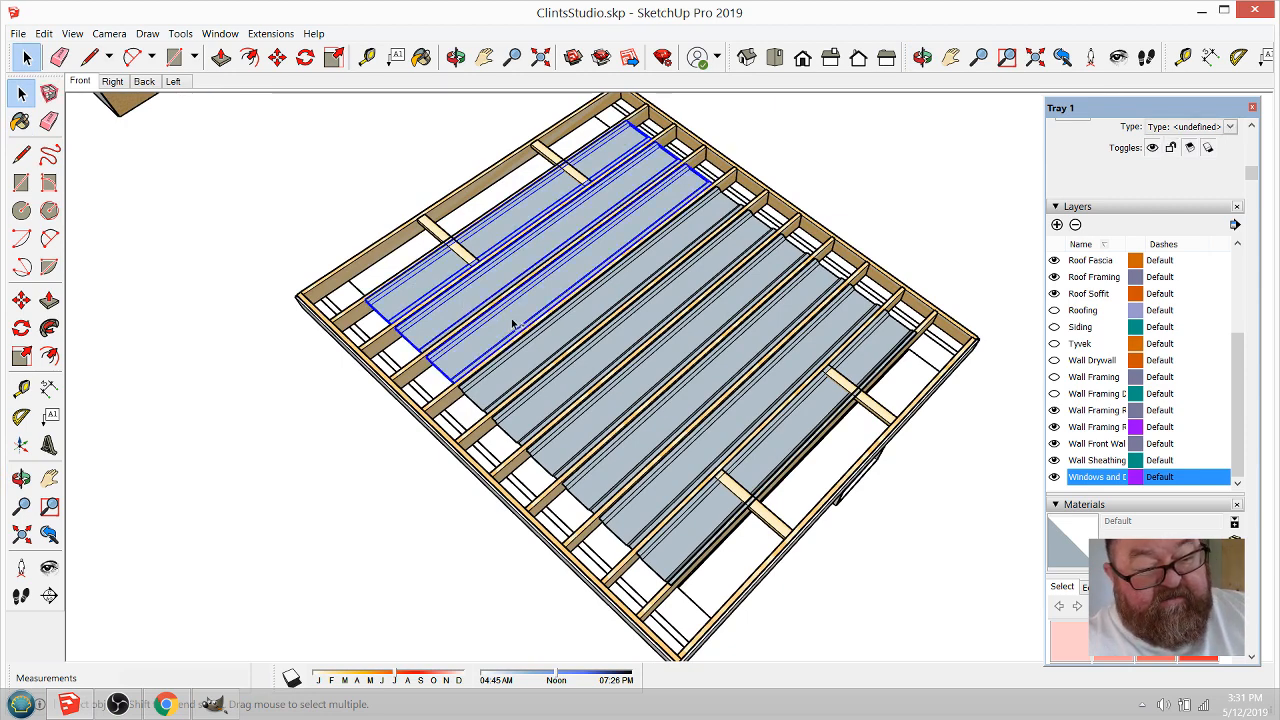
left_click(596, 358, "shift")
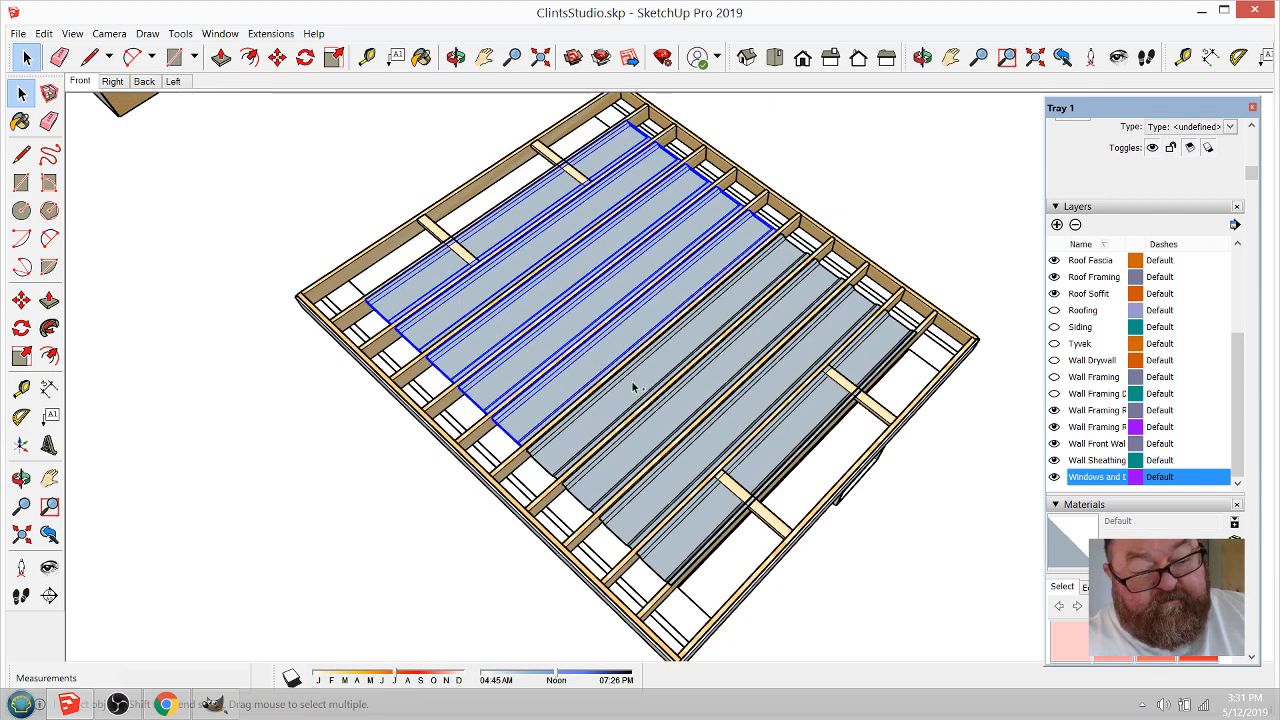
left_click(635, 387, "shift")
left_click(706, 396, "shift")
left_click(745, 417, "shift")
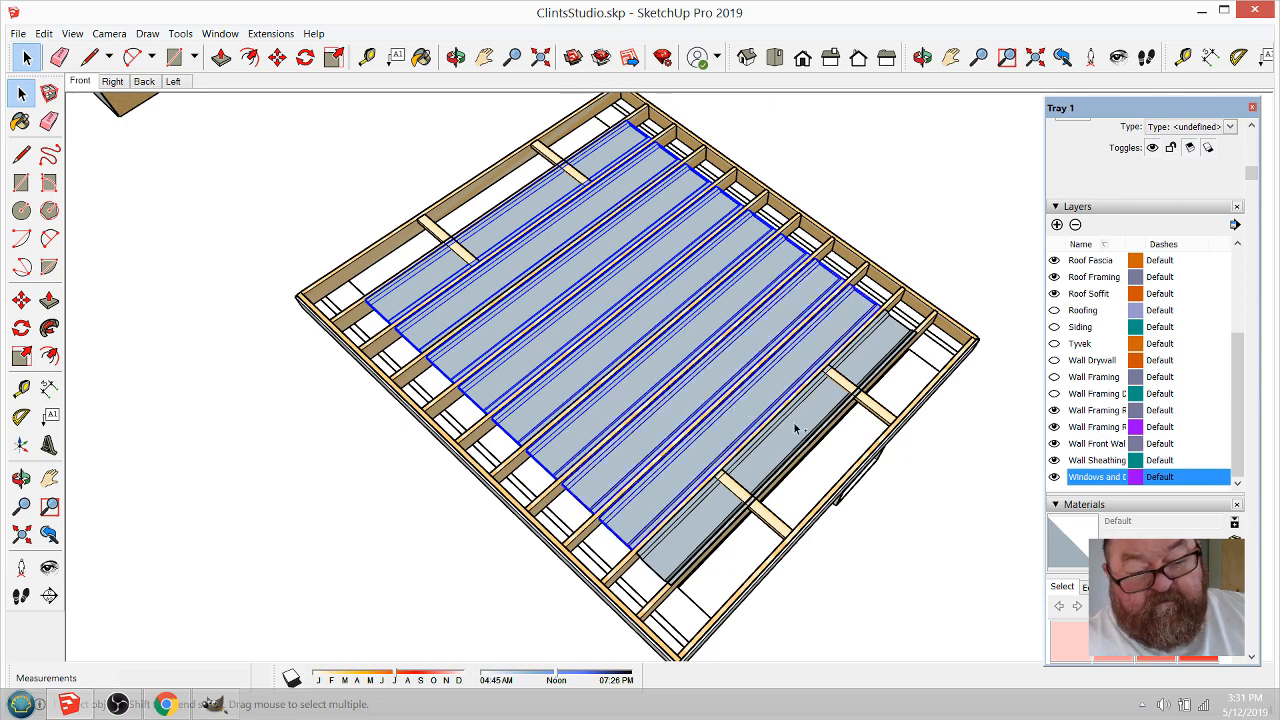
left_click(790, 420, "shift")
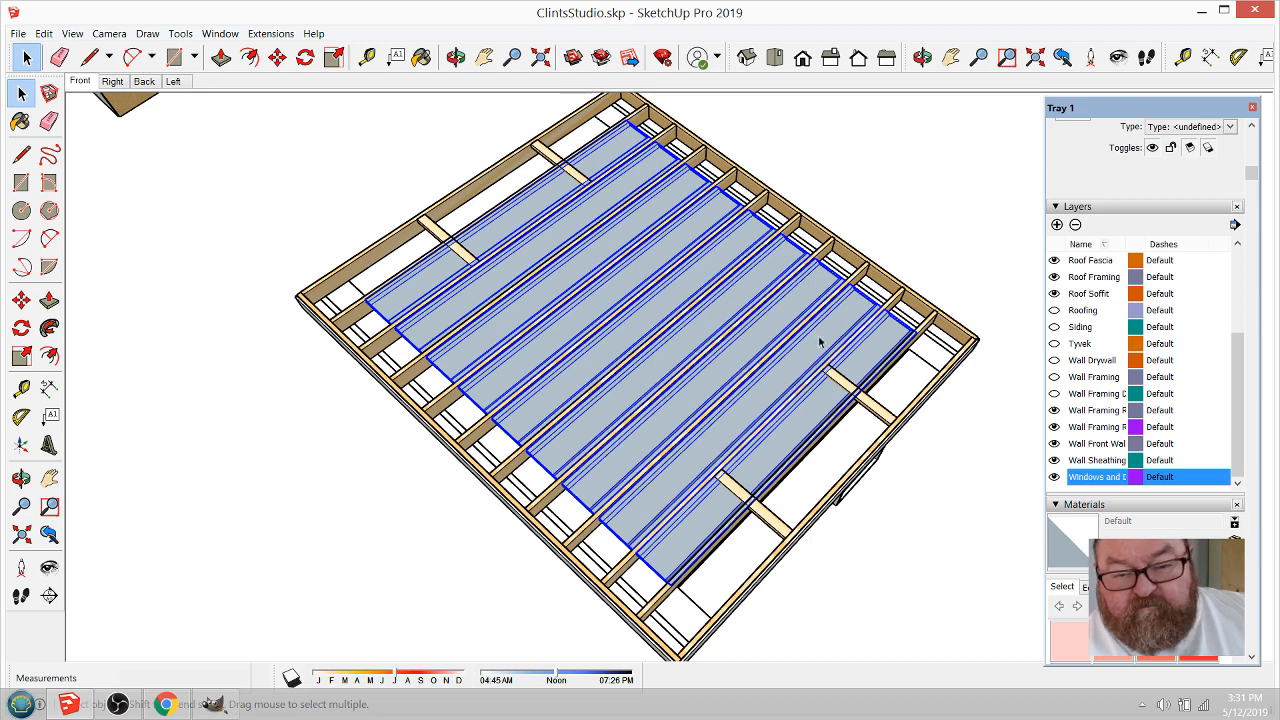
left_click(1057, 225)
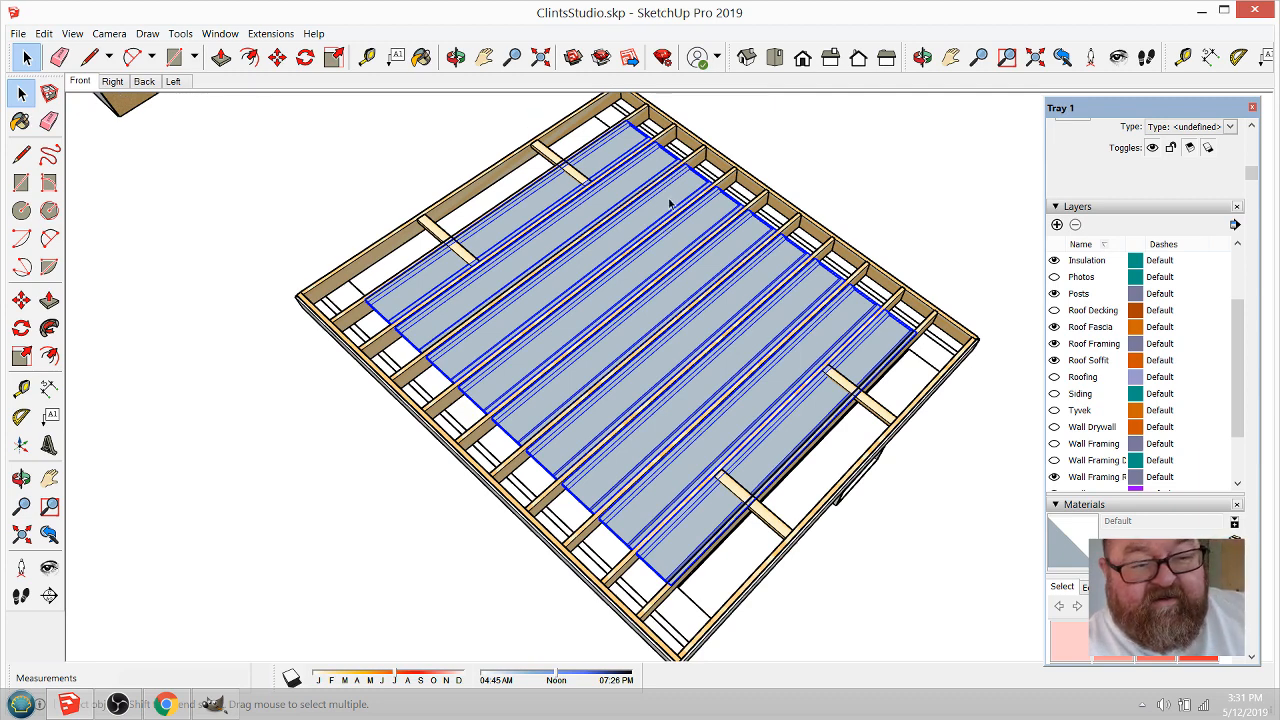
Step: Hide the Insulation layer in the Front scene and update that scene to keep the change
left_click(112, 82)
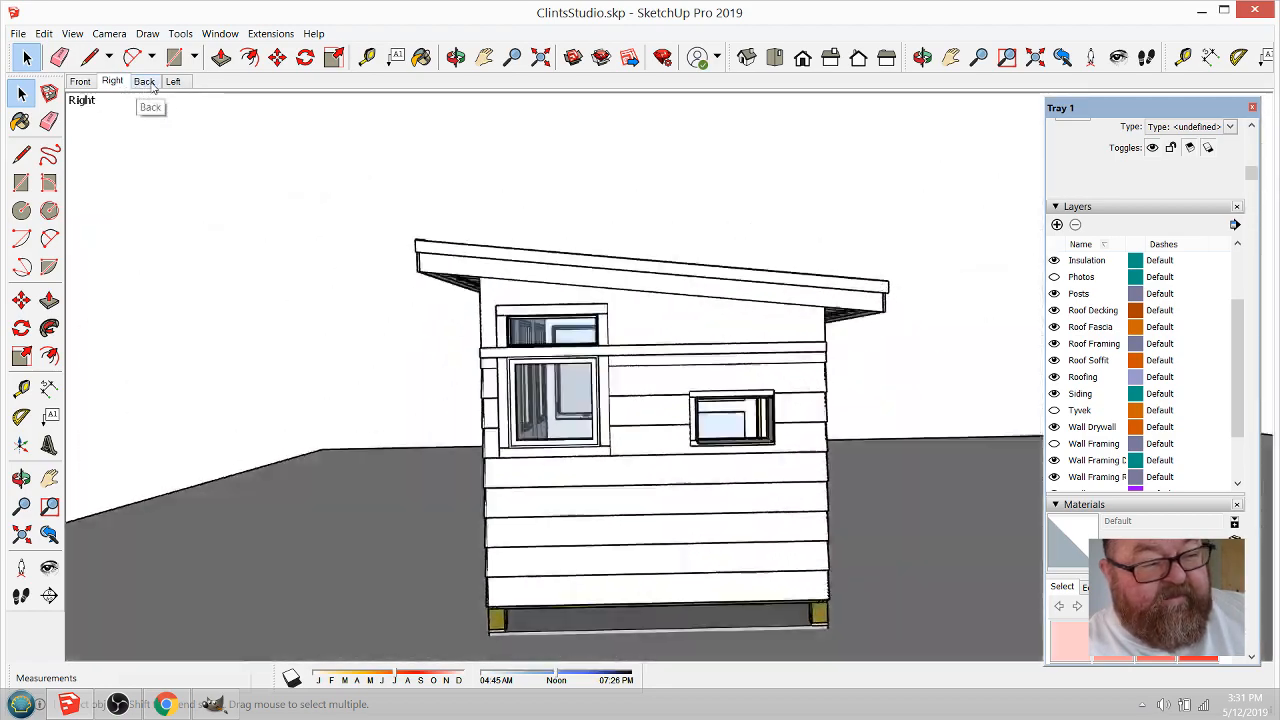
left_click(80, 82)
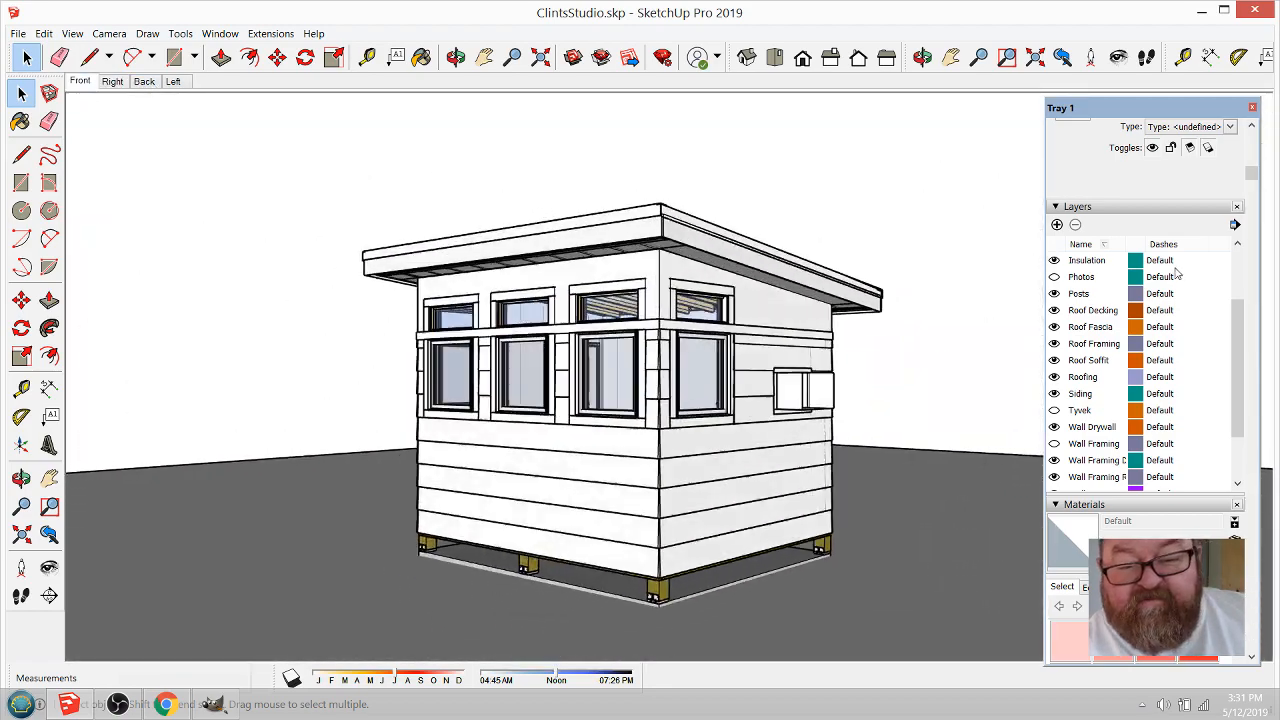
left_click(1054, 261)
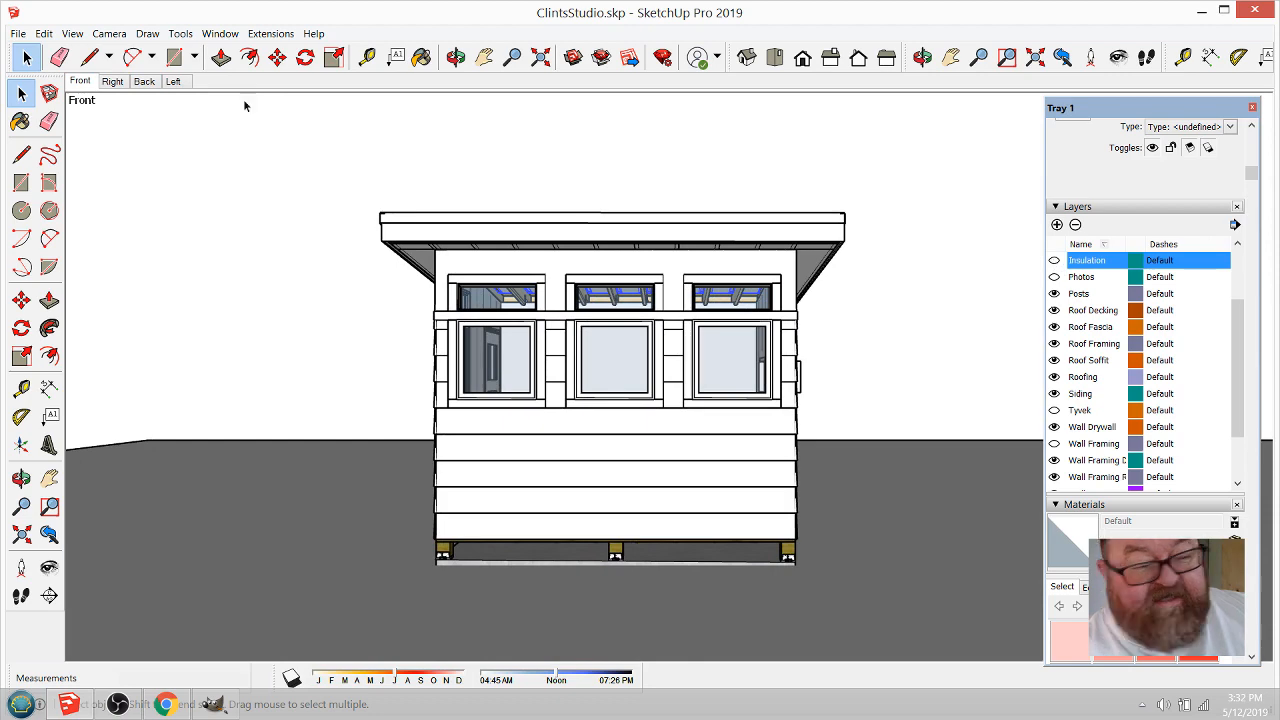
right_click(80, 82)
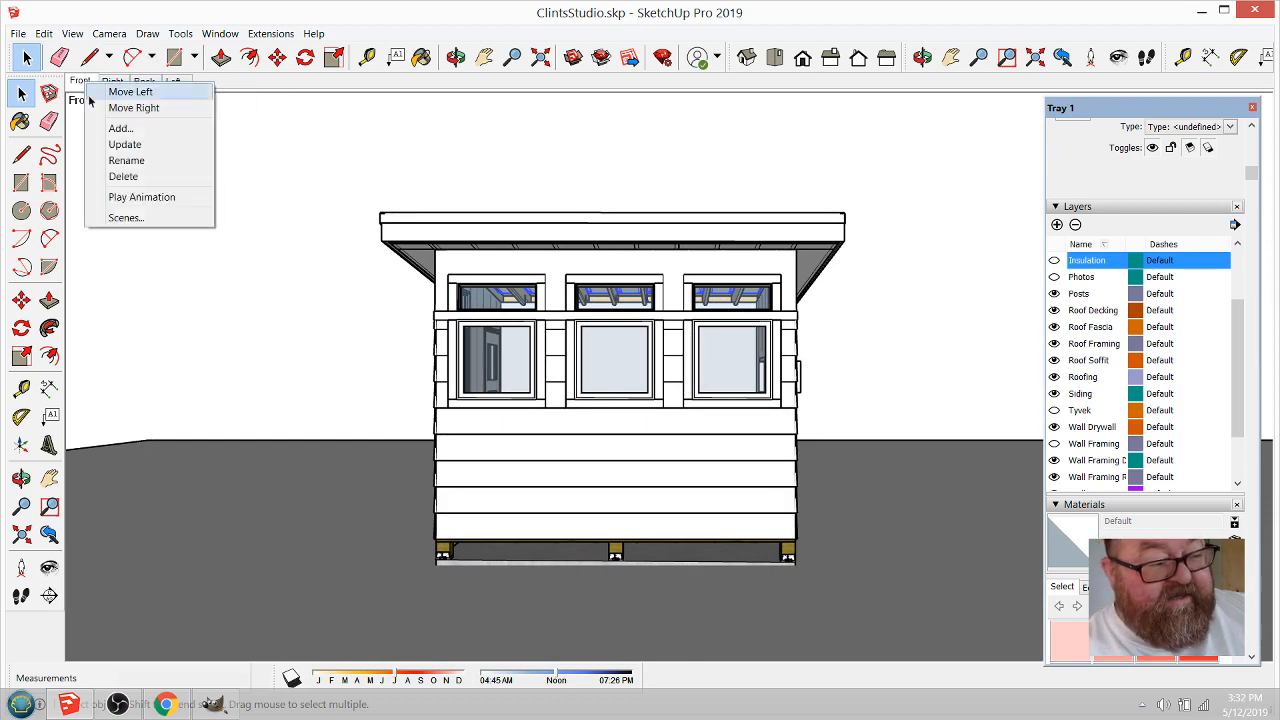
left_click(108, 145)
Step: Turn off the Insulation layer in the Right scene and update the scene
left_click(112, 82)
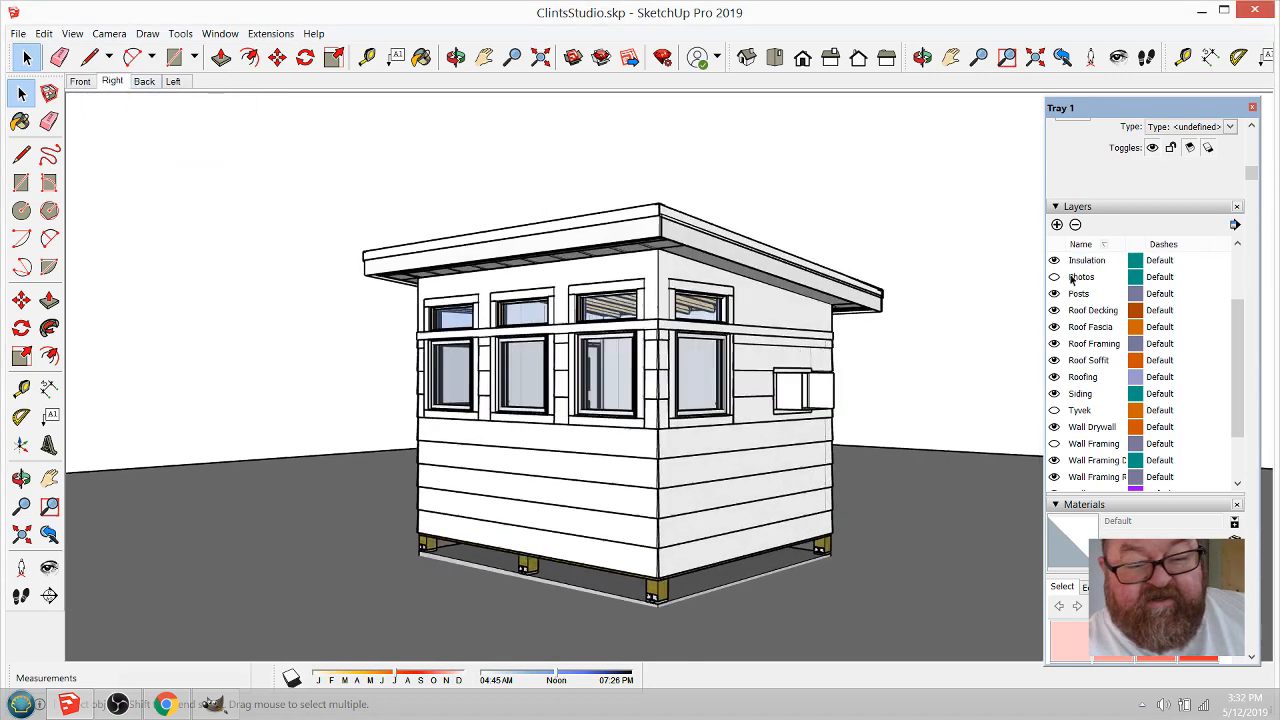
left_click(1054, 261)
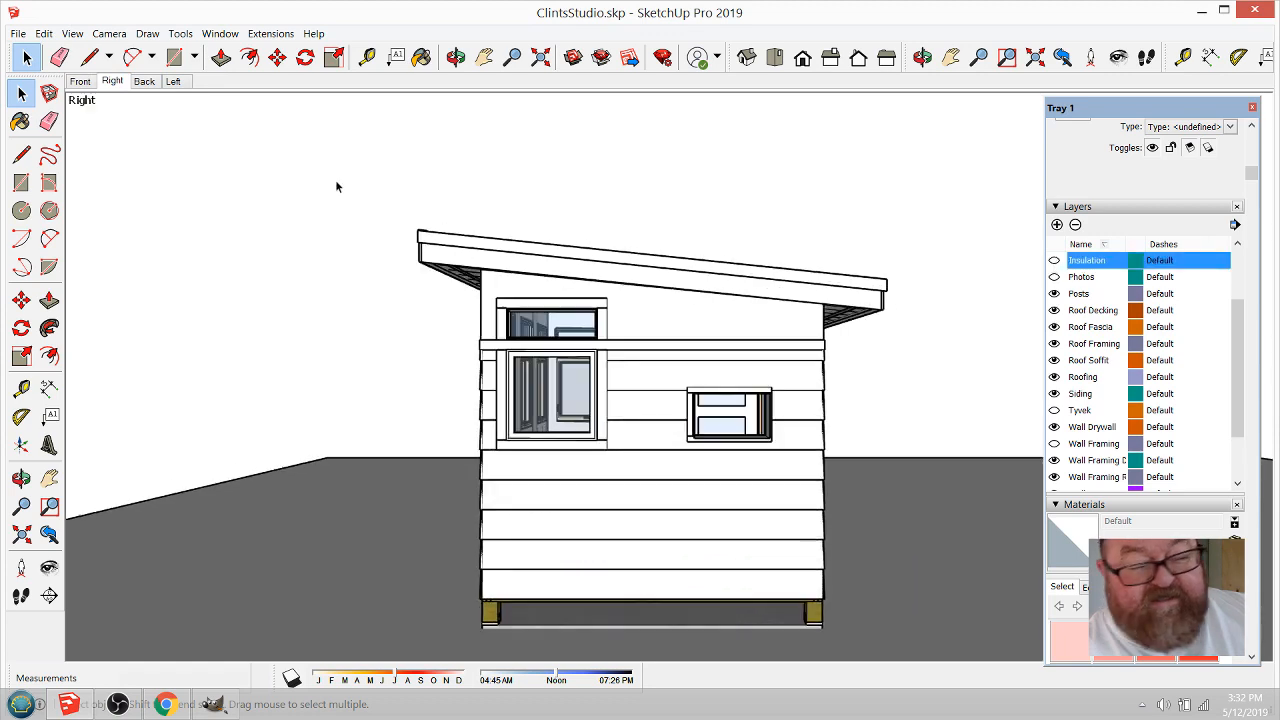
right_click(114, 84)
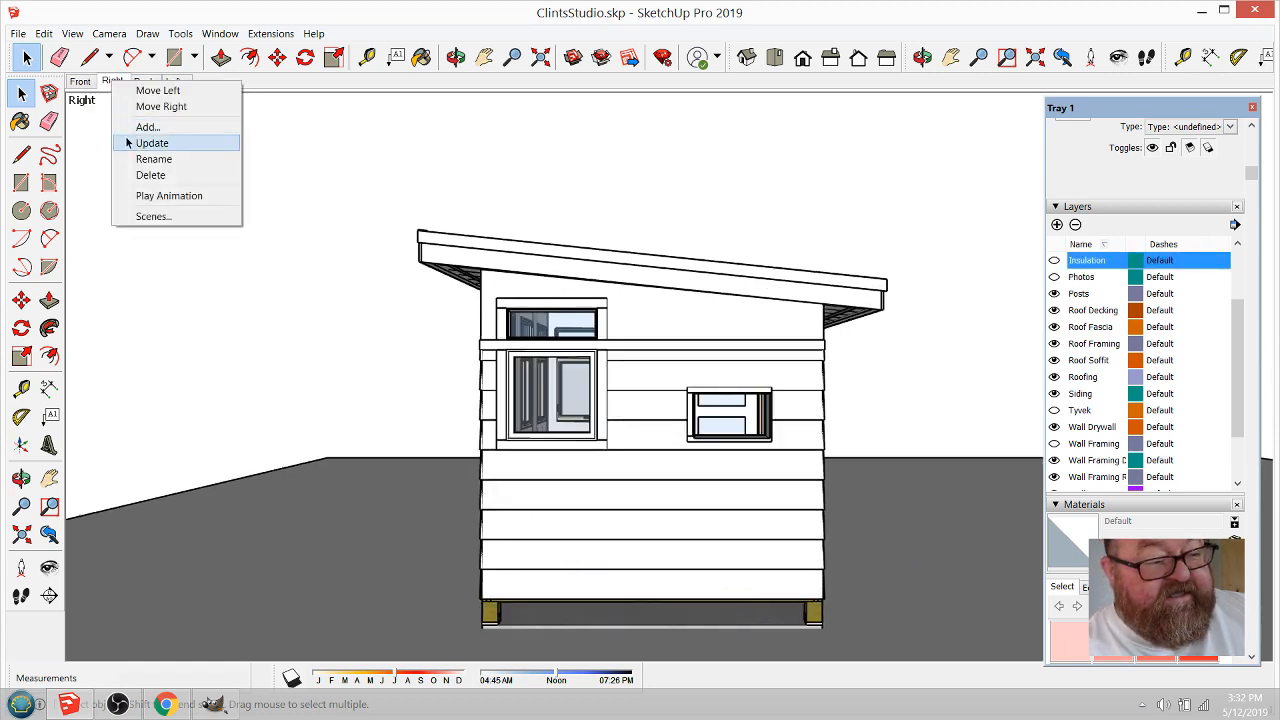
left_click(135, 143)
Step: Turn off the Insulation layer in the Back scene and update the scene
left_click(144, 82)
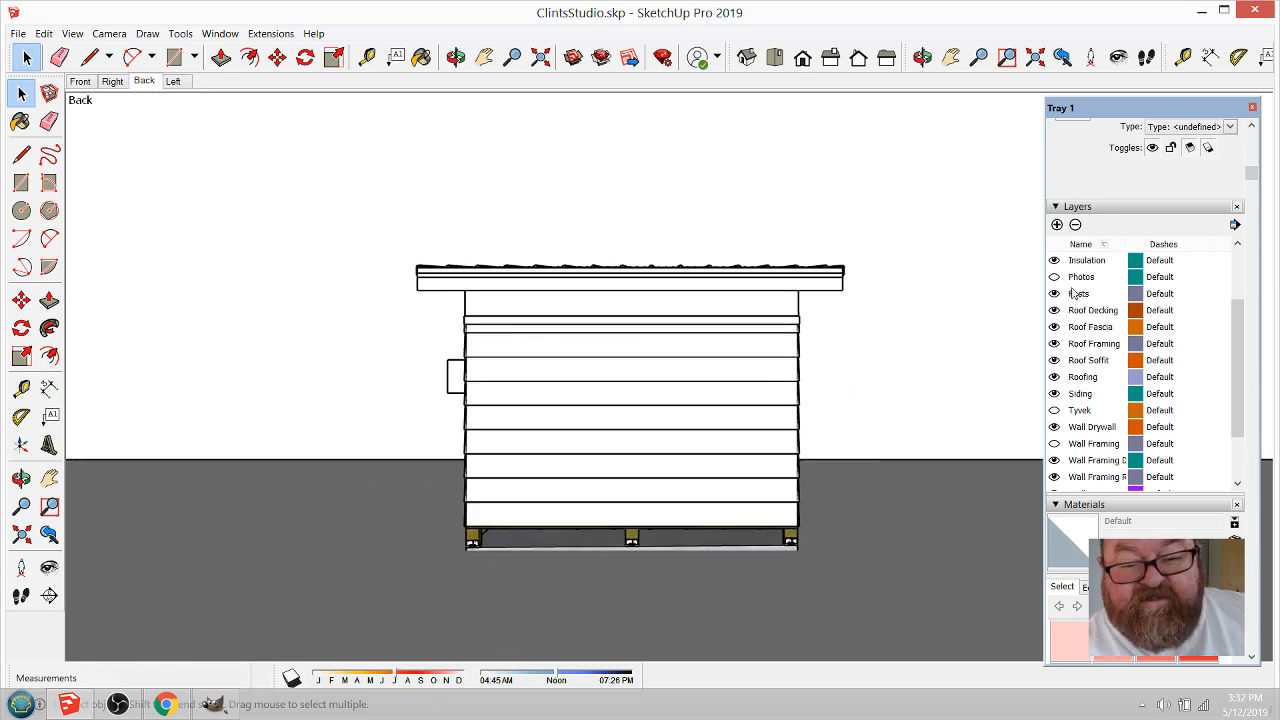
left_click(1055, 261)
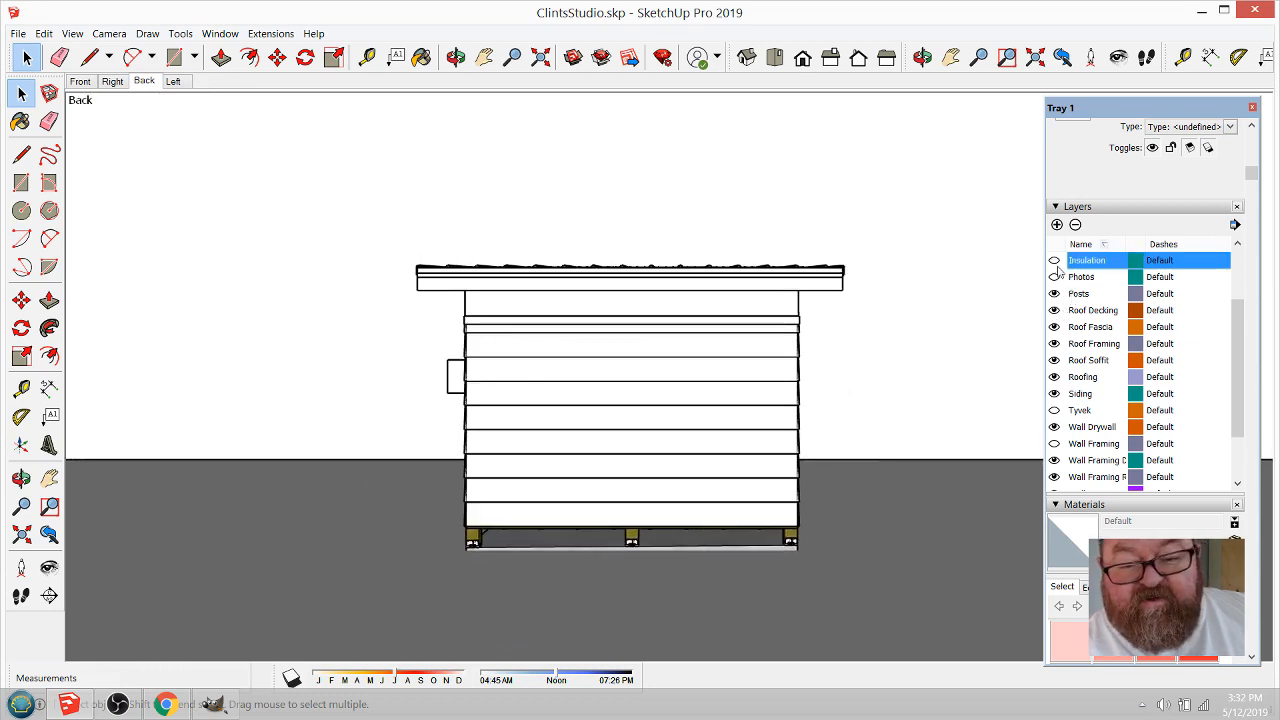
right_click(153, 86)
left_click(178, 147)
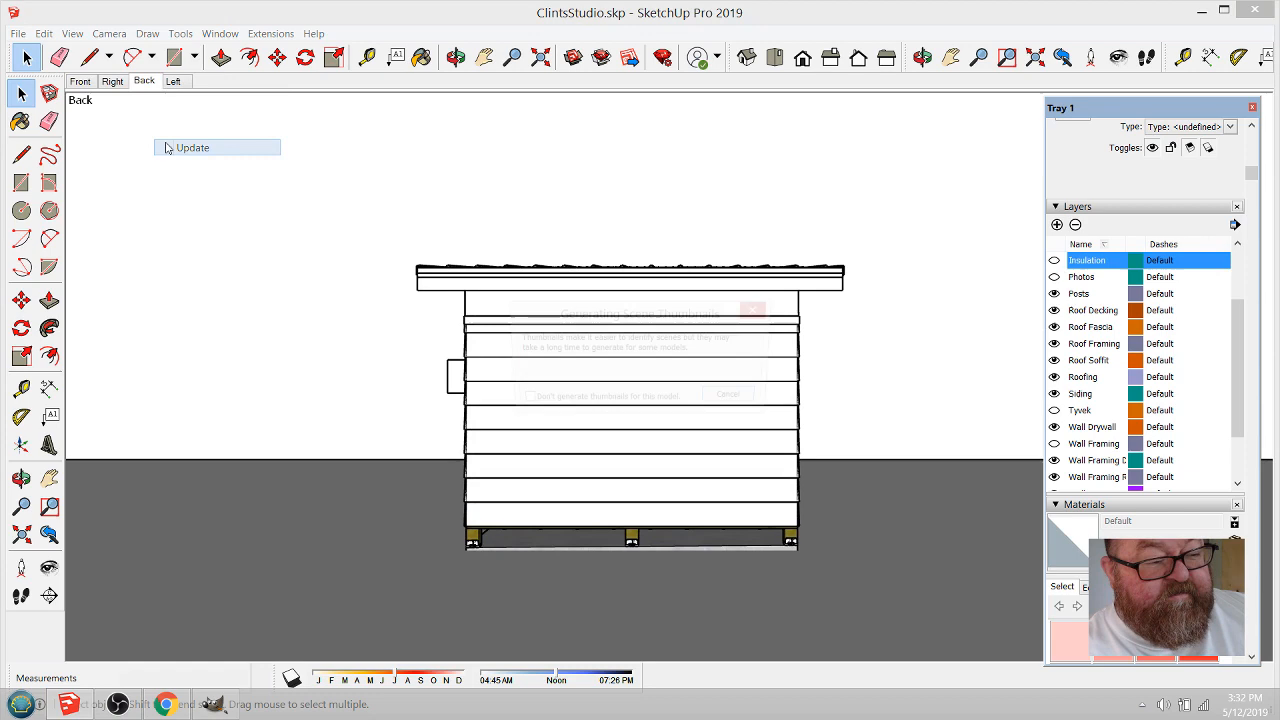
Step: Turn off the Insulation layer in the Left scene and update the scene
left_click(174, 82)
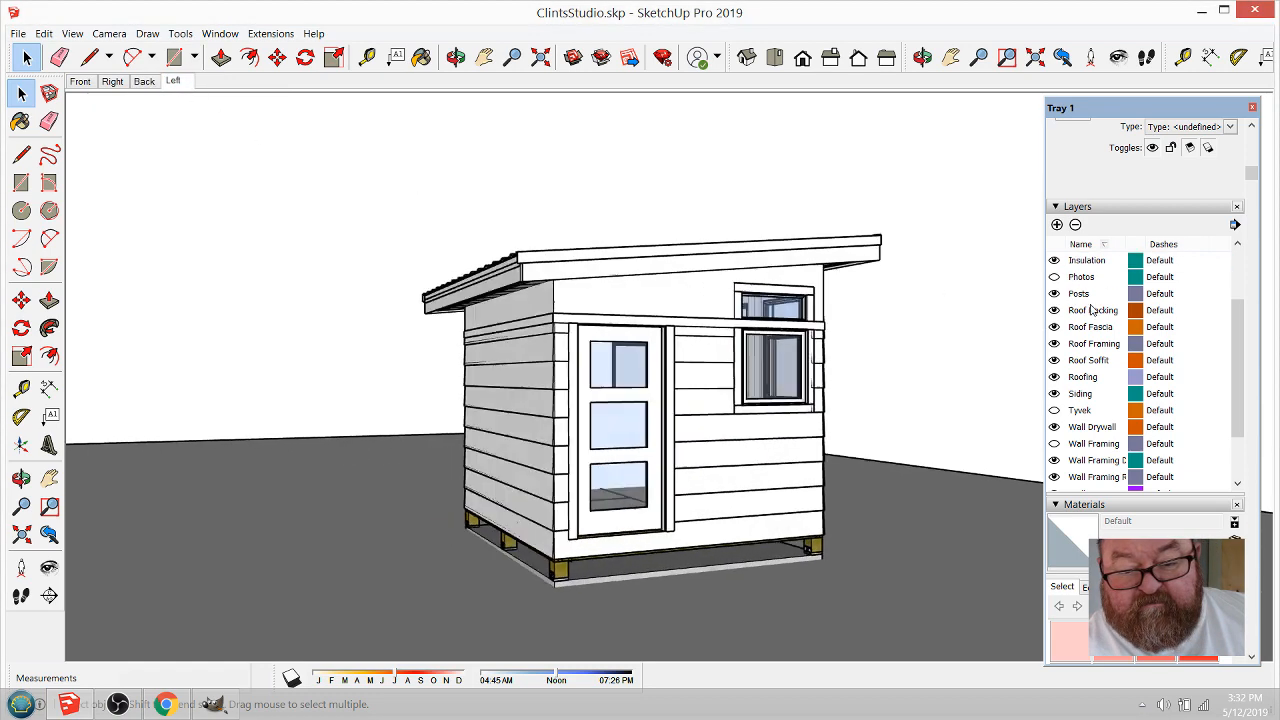
left_click(1055, 260)
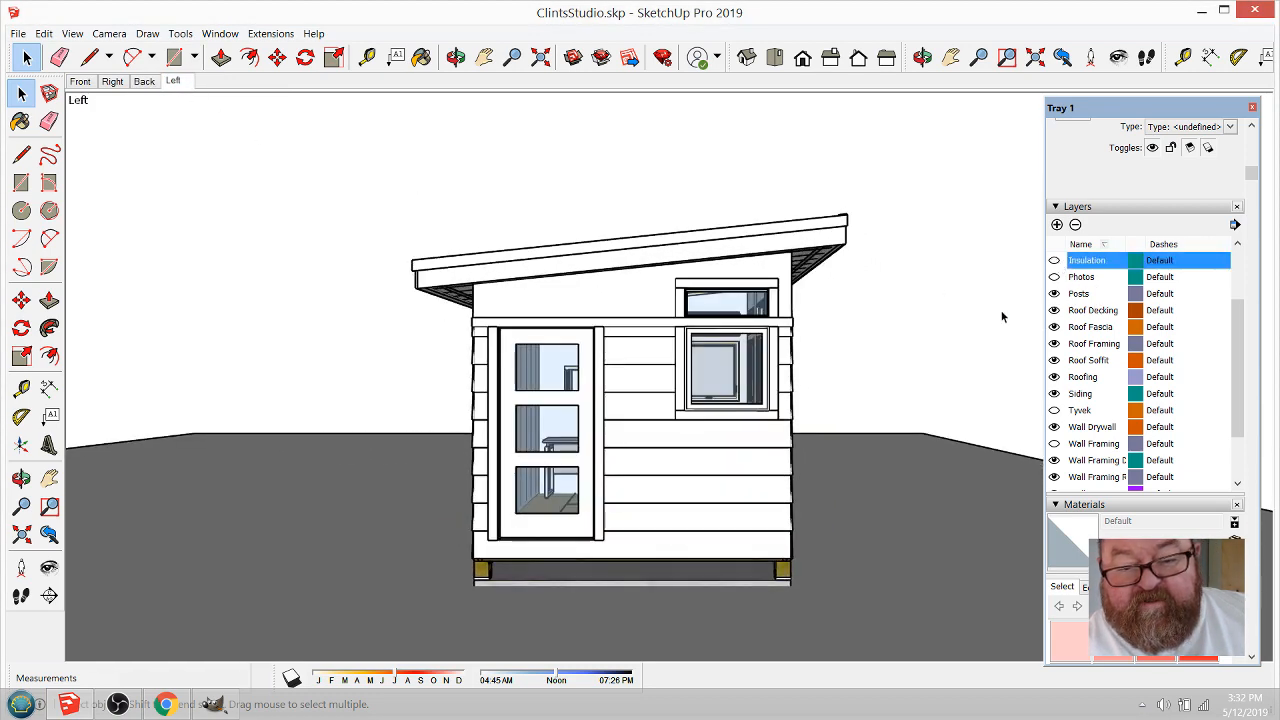
right_click(176, 82)
left_click(200, 141)
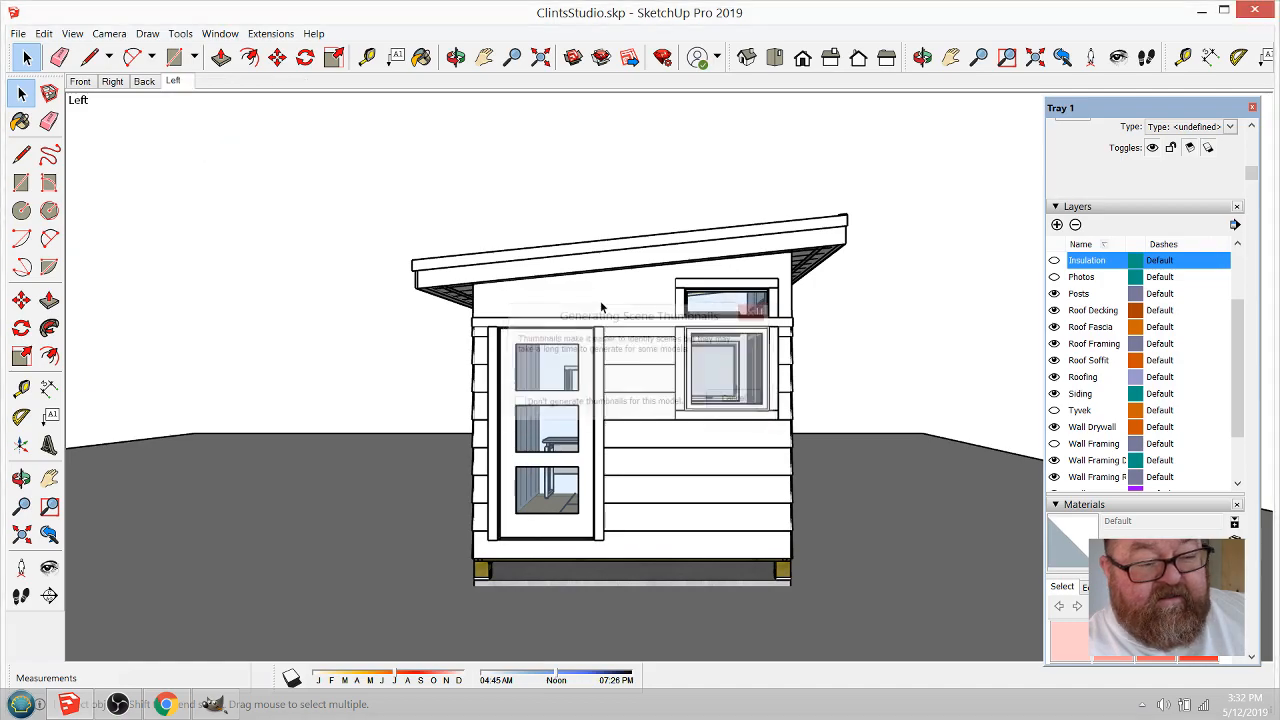
Step: Hide the Roof Decking and Roofing layers to expose the flanged parts between the rafters
left_click(455, 57)
left_click_drag(600, 229, 483, 334)
scroll(683, 391, "up", 3)
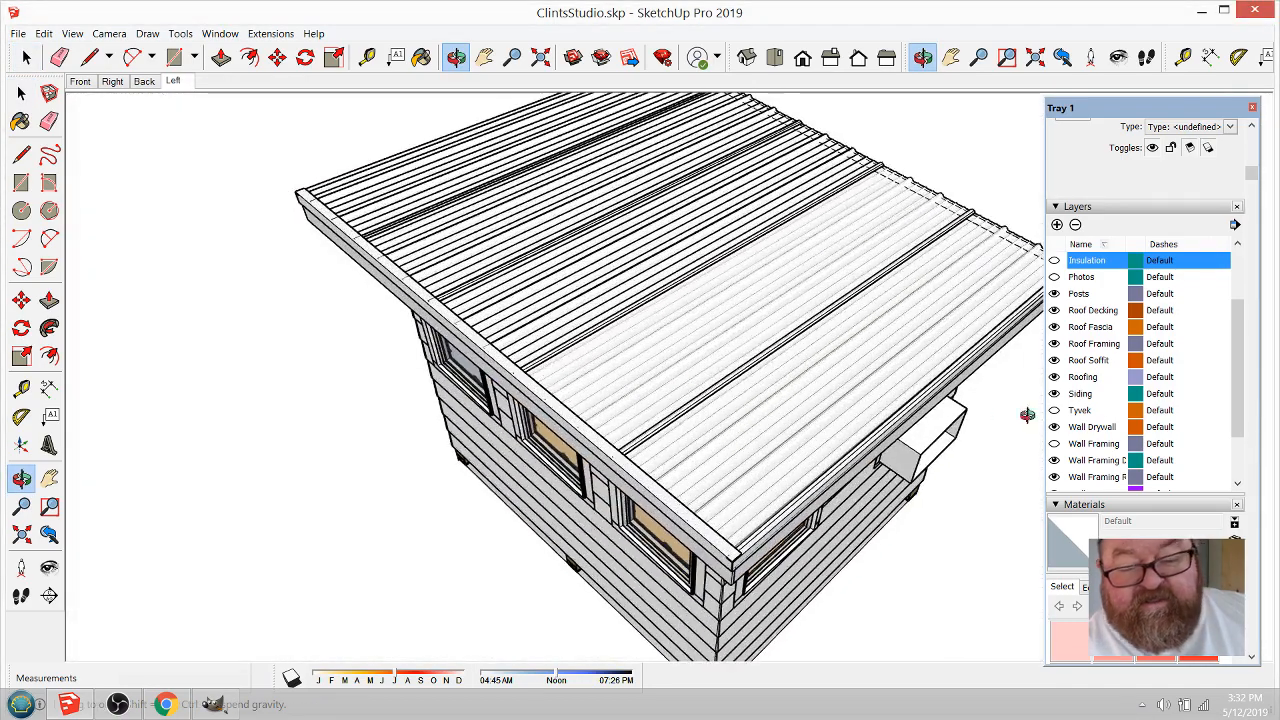
left_click(1054, 310)
left_click(1055, 377)
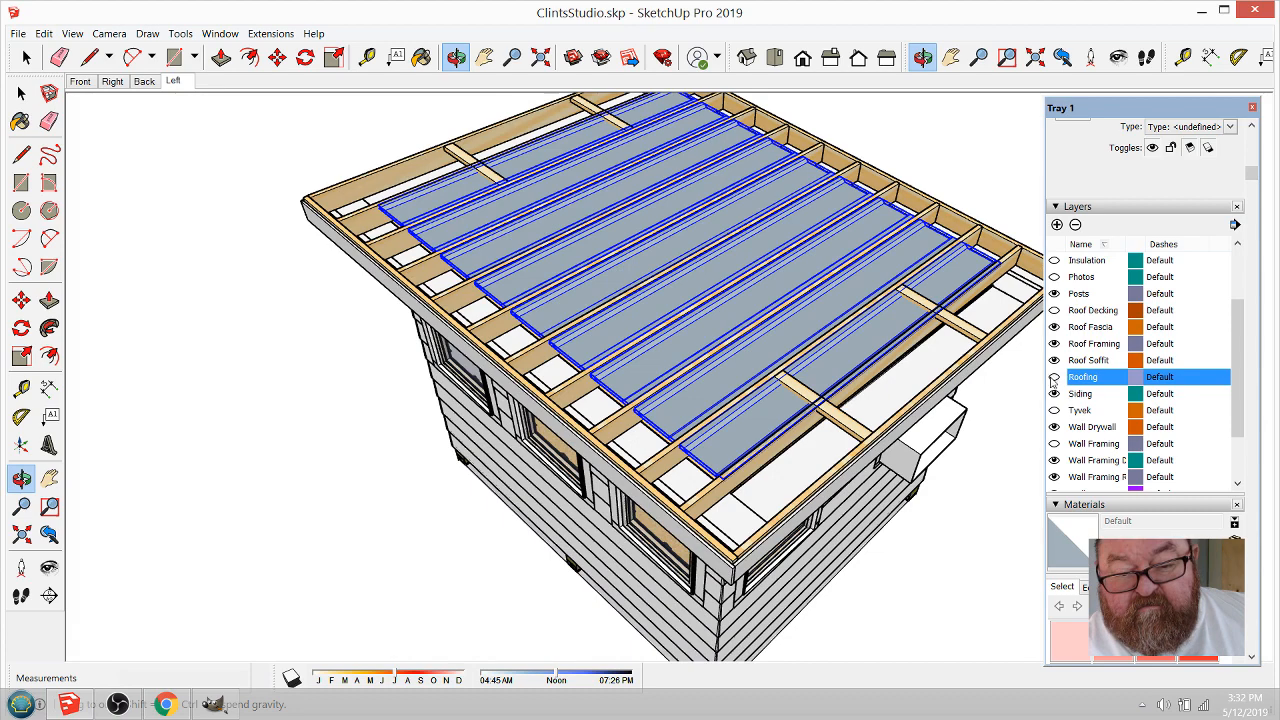
left_click(1054, 377)
left_click(1054, 377)
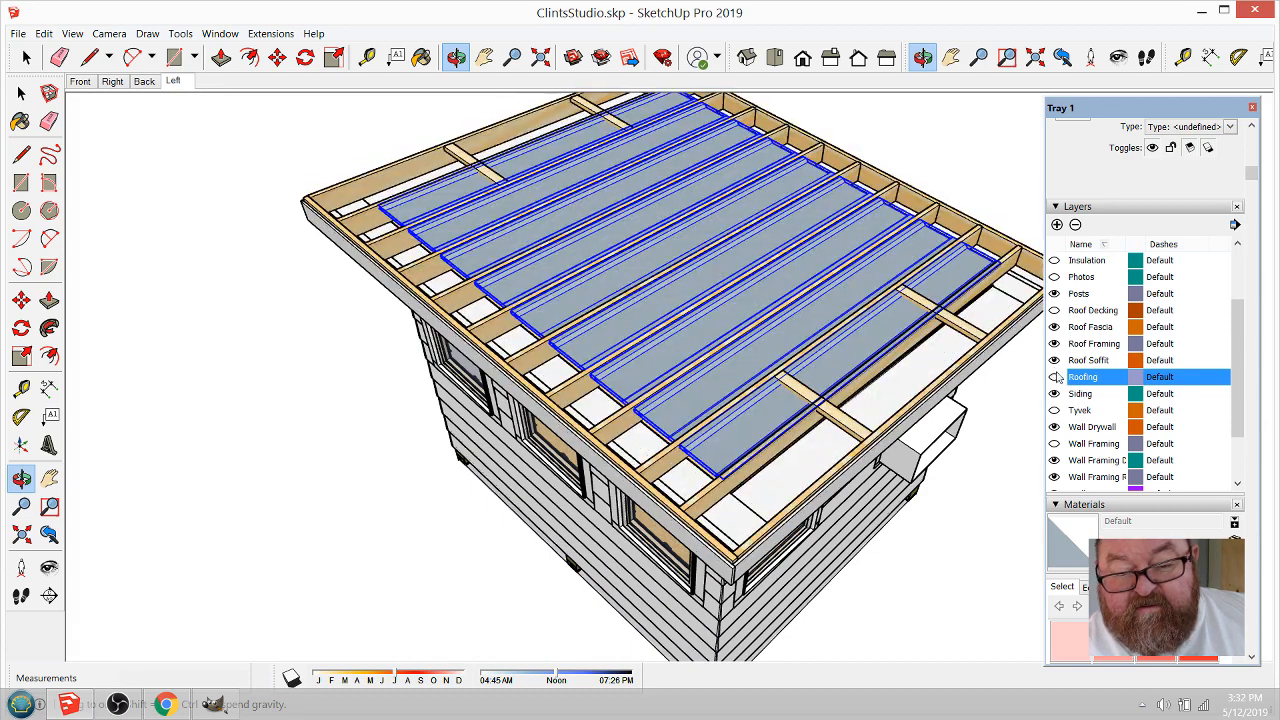
Step: Hide the Roof Soffit and Roof Fascia layers while keeping the Roof Framing layer shown
left_click(1054, 360)
left_click(1054, 343)
left_click(1054, 327)
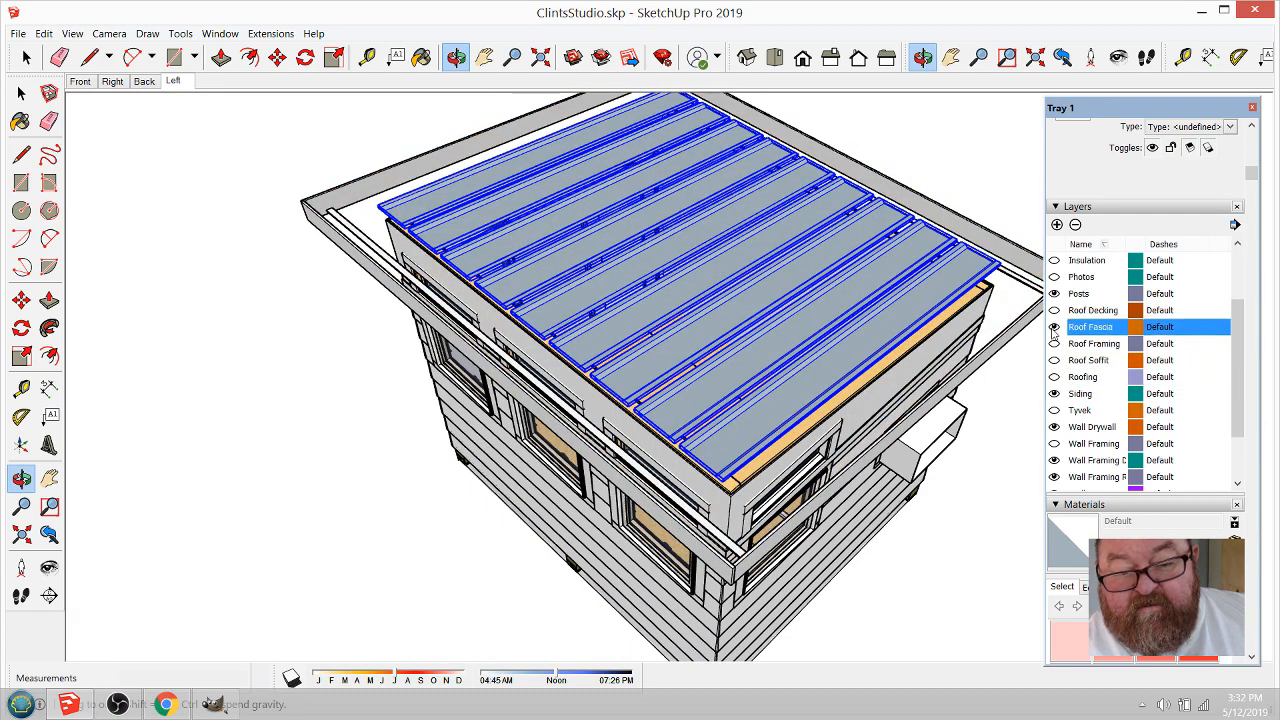
left_click(1054, 343)
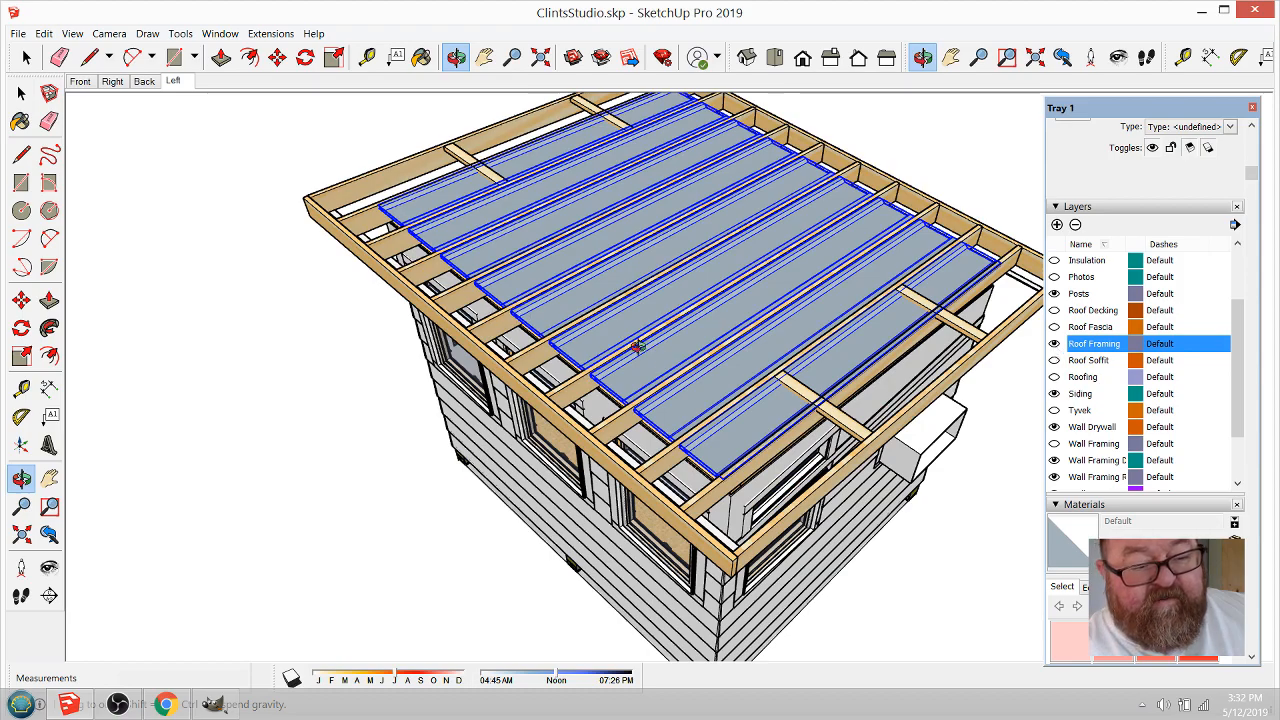
Step: Assign all the selected flanged groups between the rafters to the hidden Insulation layer
left_click_drag(637, 346, 790, 287)
left_click_drag(645, 347, 734, 422)
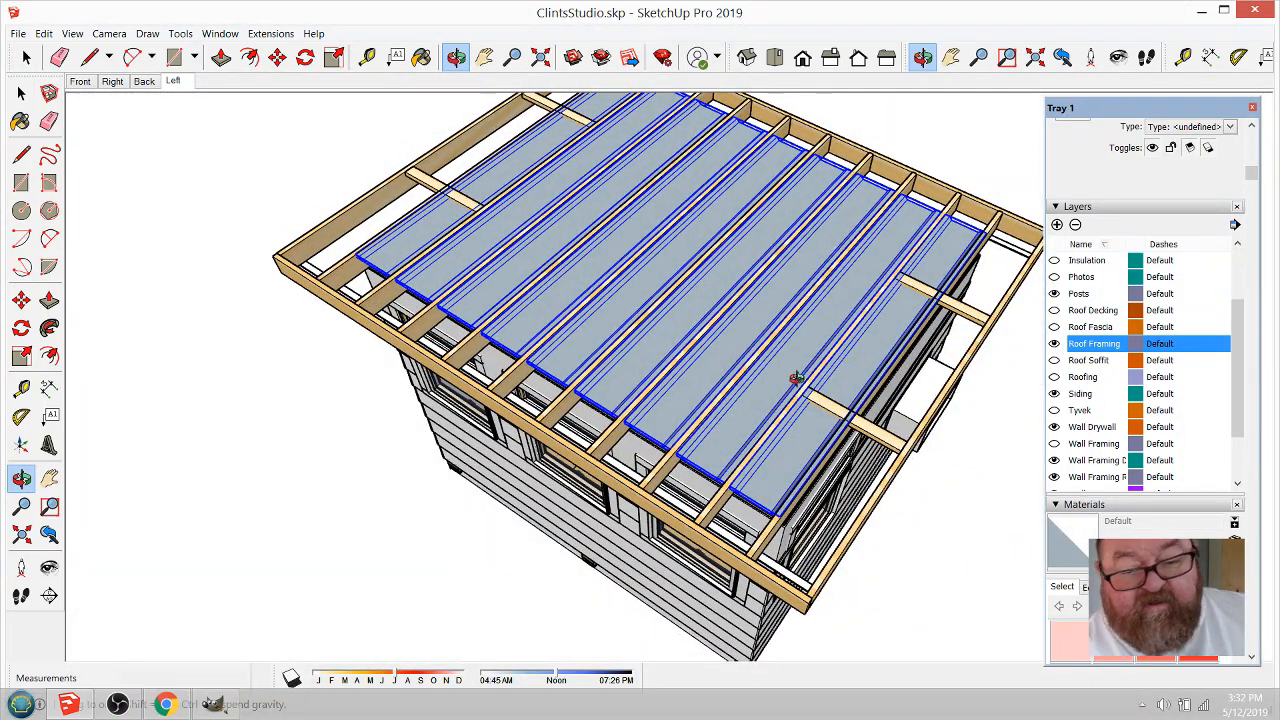
left_click(1054, 261)
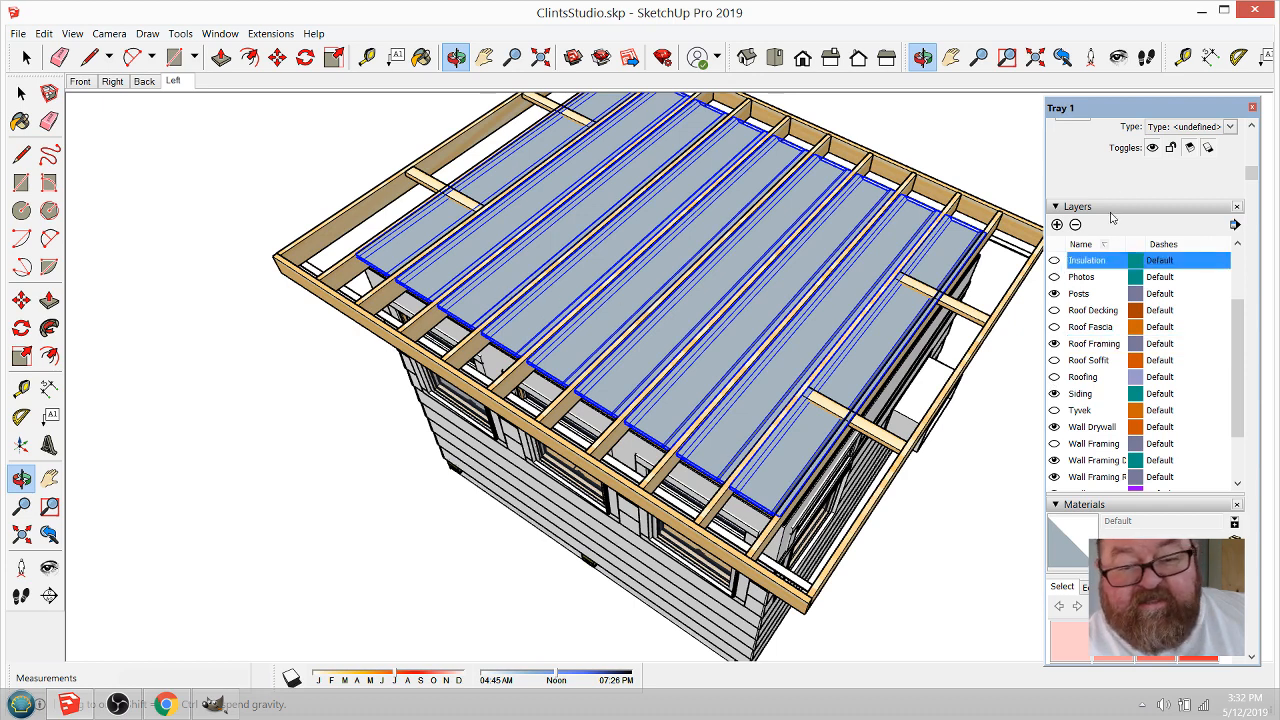
scroll(1125, 185, "up", 2)
left_click(1208, 172)
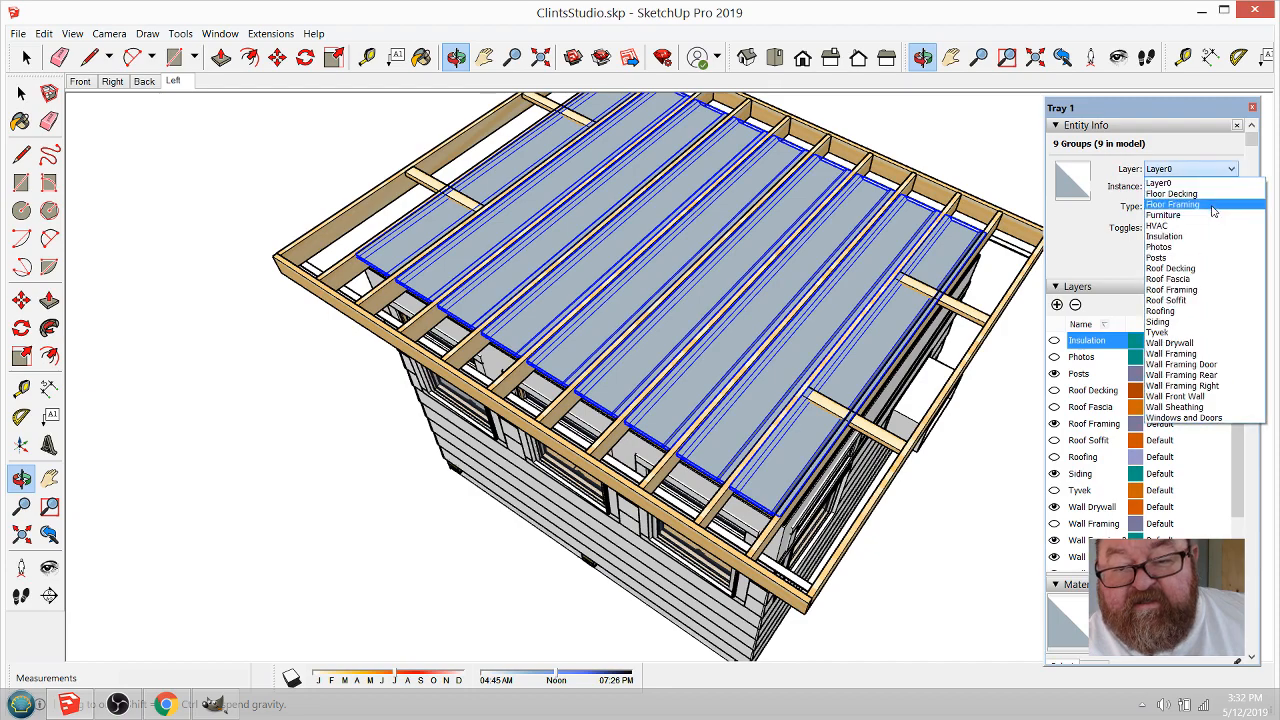
left_click(1191, 244)
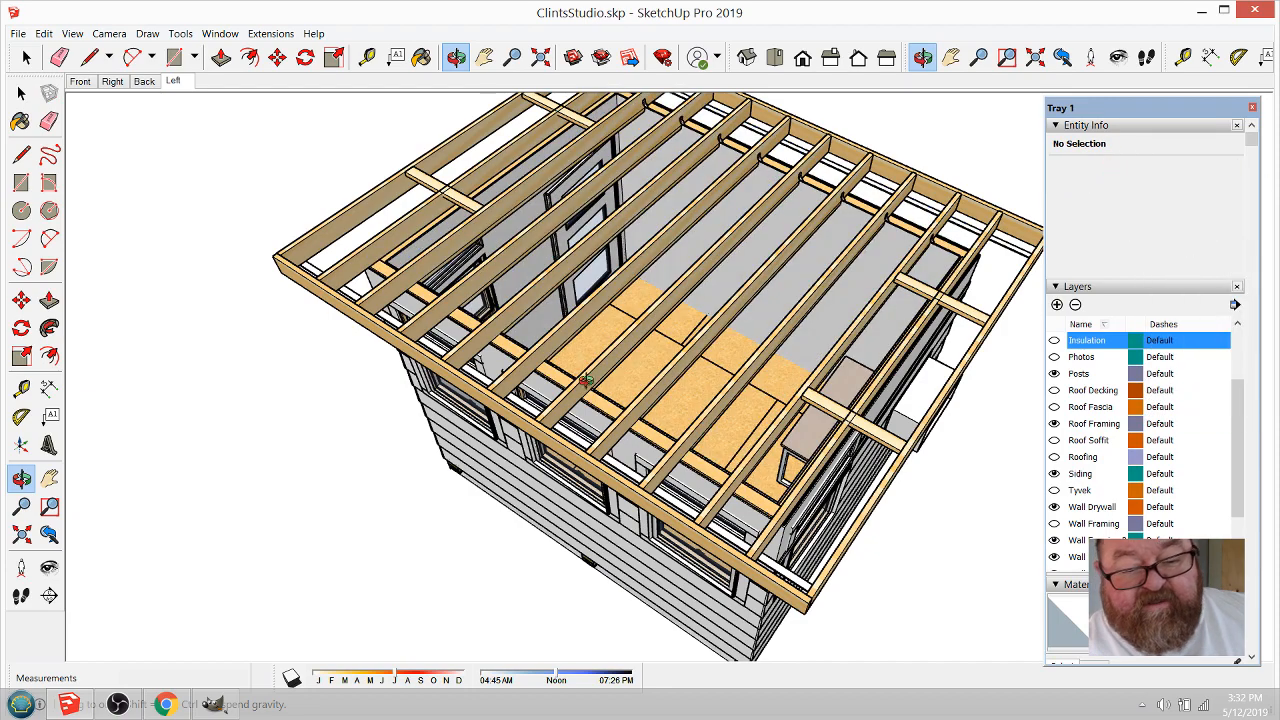
Step: Open the 3D Warehouse and search it for "insulation"
mouse_move(623, 418)
left_mouse_down()
mouse_move(617, 210)
mouse_move(692, 249)
left_mouse_up()
scroll(617, 210, "up", 4)
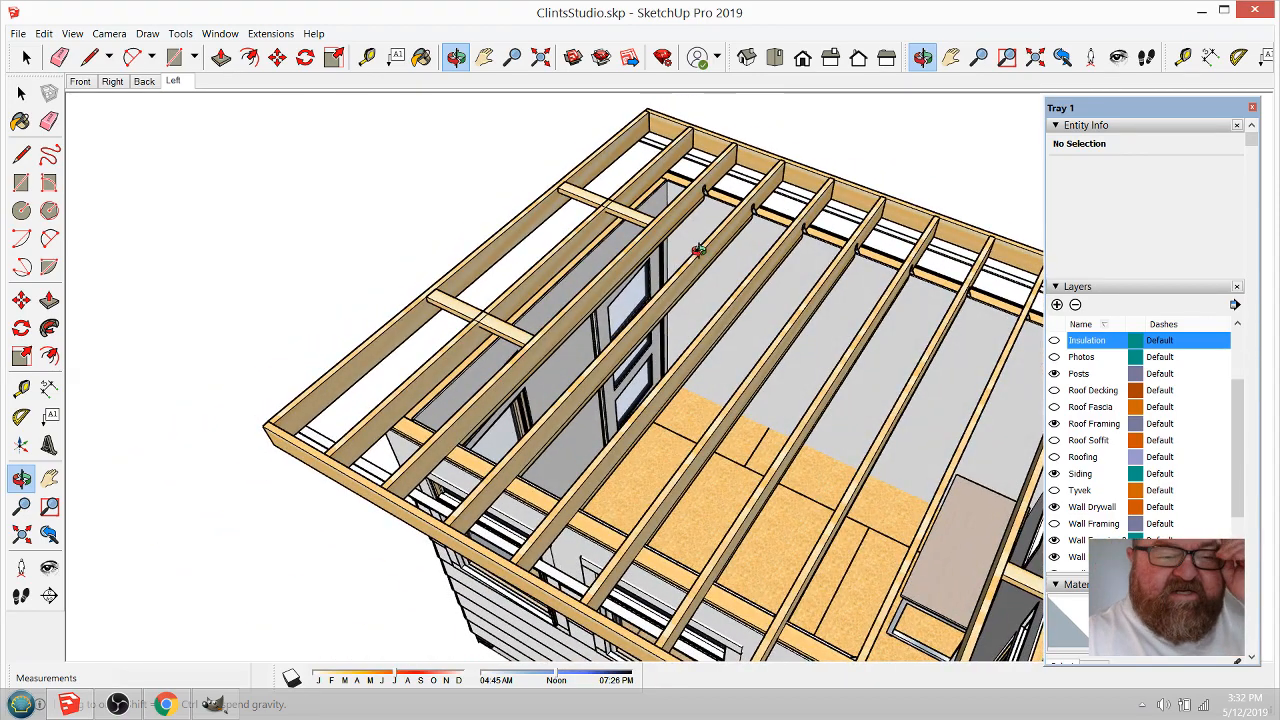
left_click(219, 34)
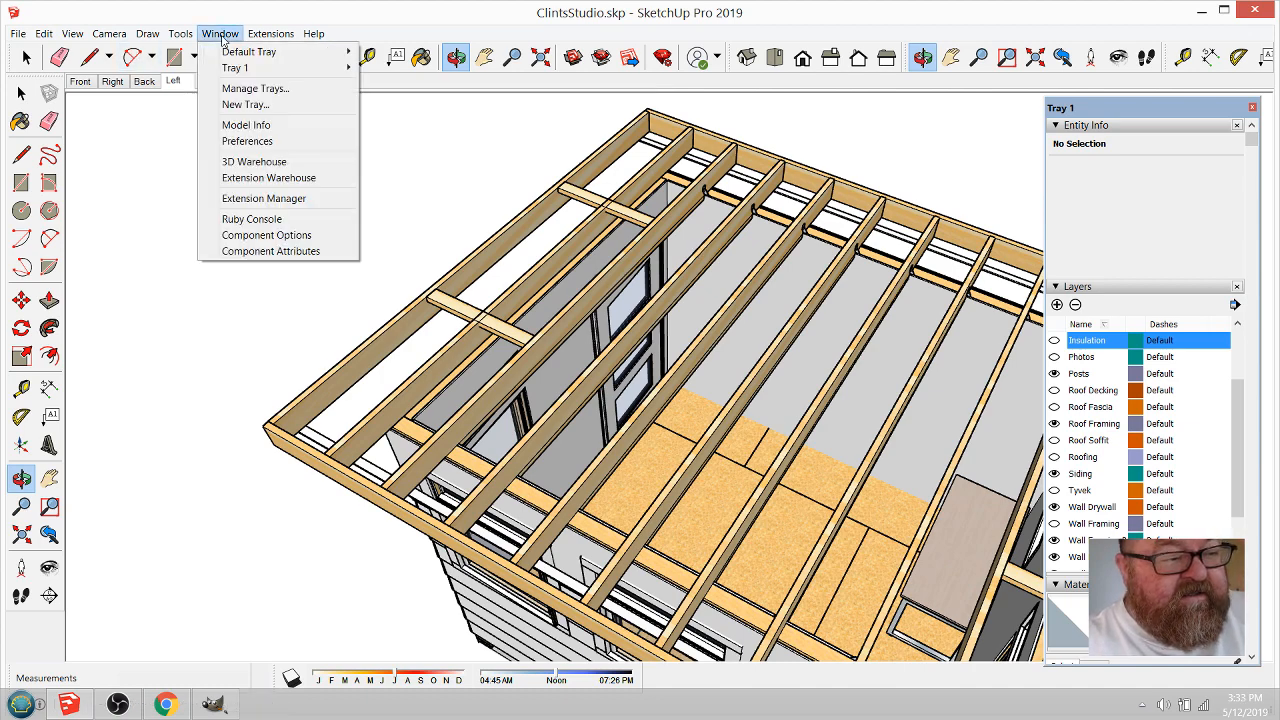
left_click(243, 161)
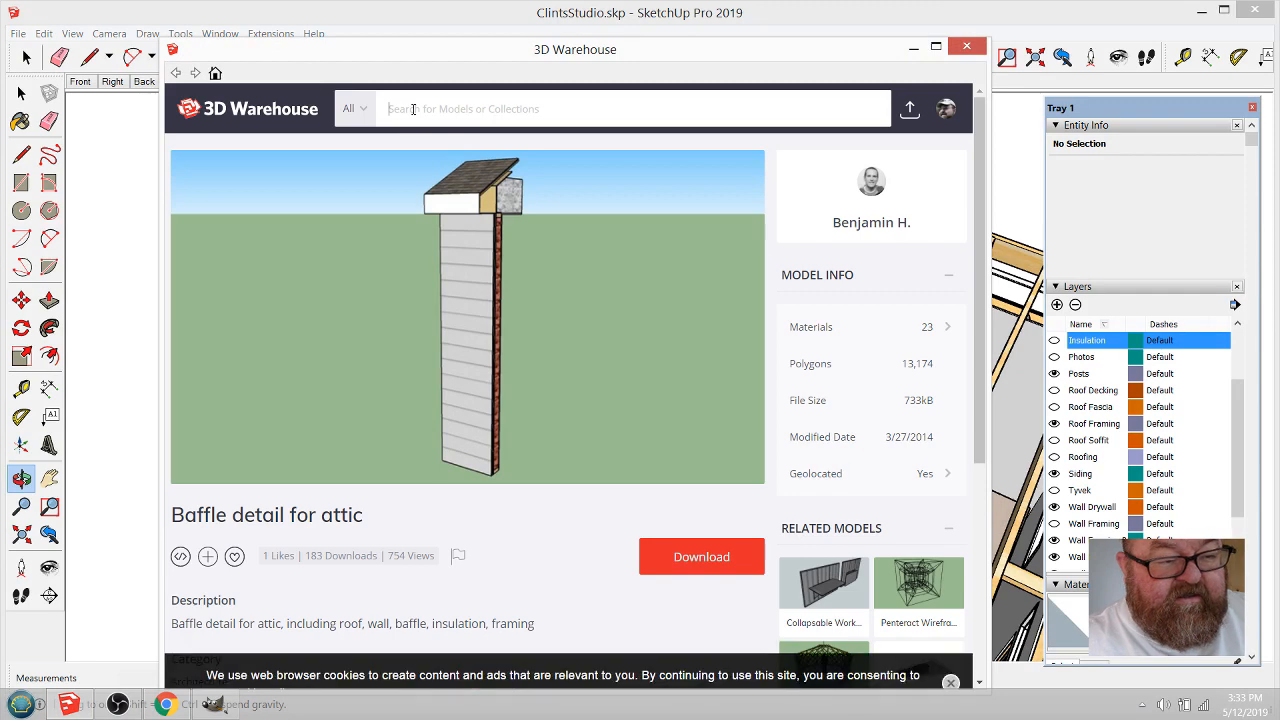
type("insu")
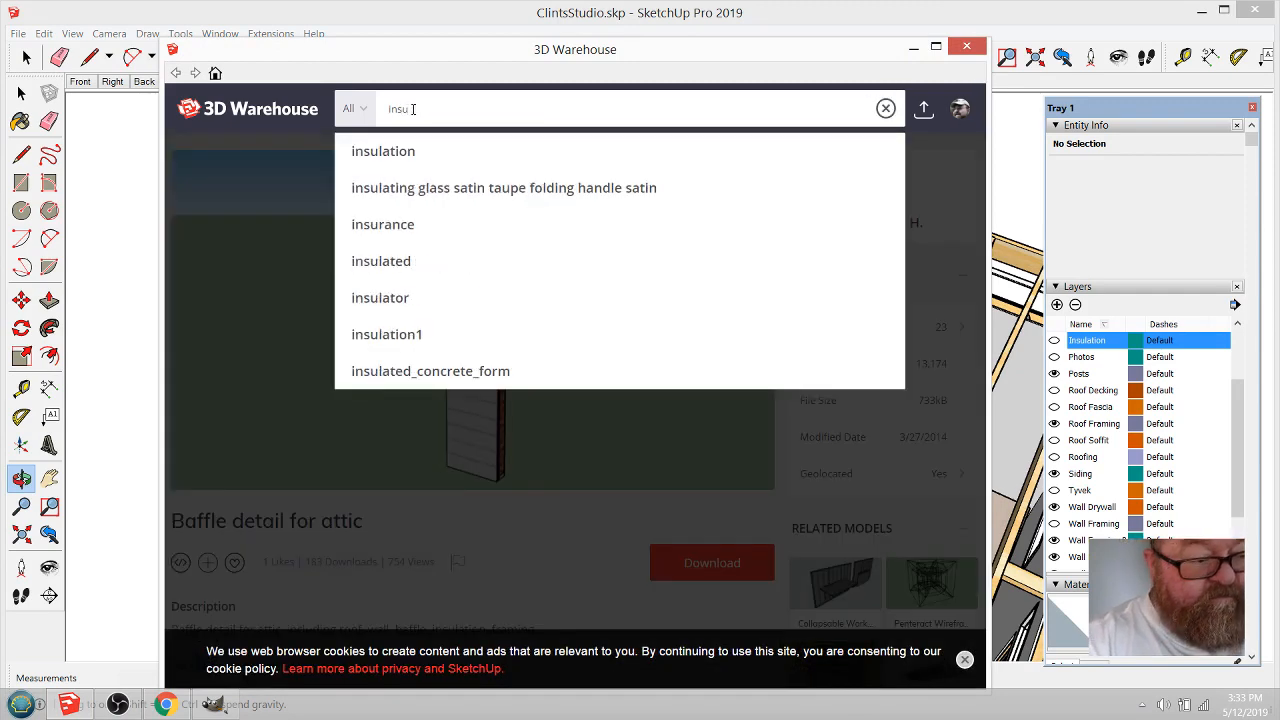
type("lation")
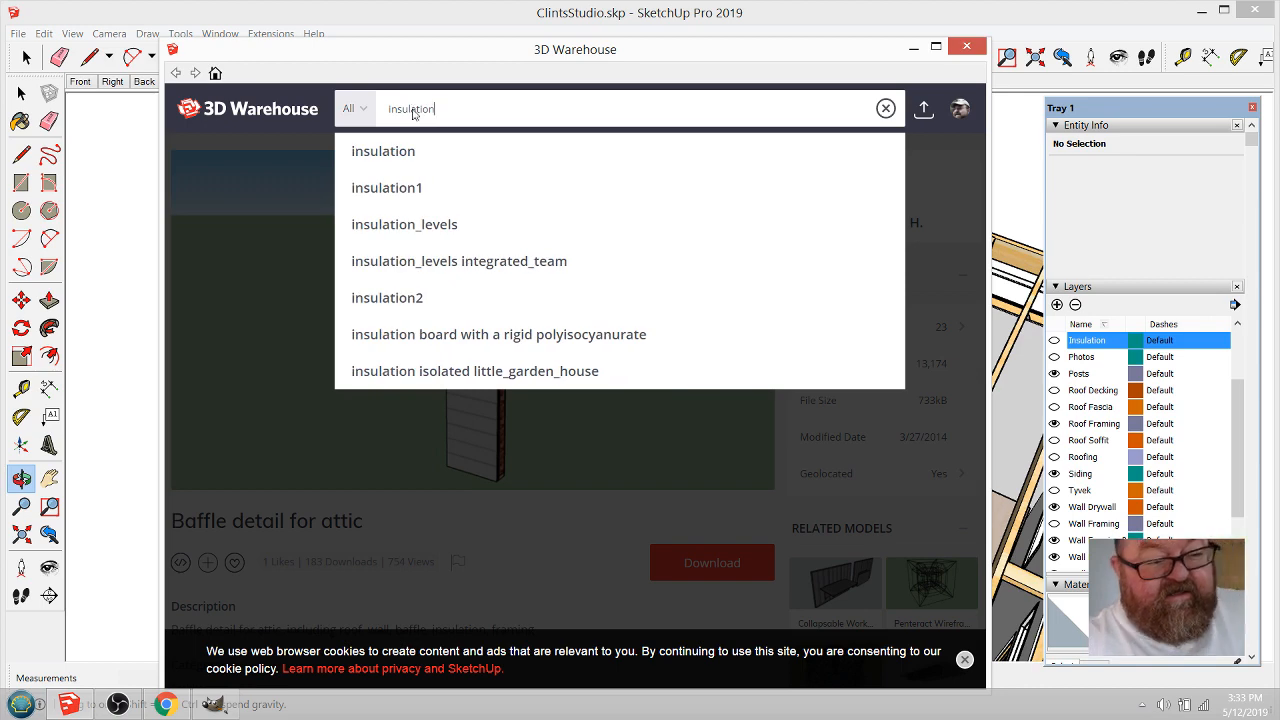
key("Return")
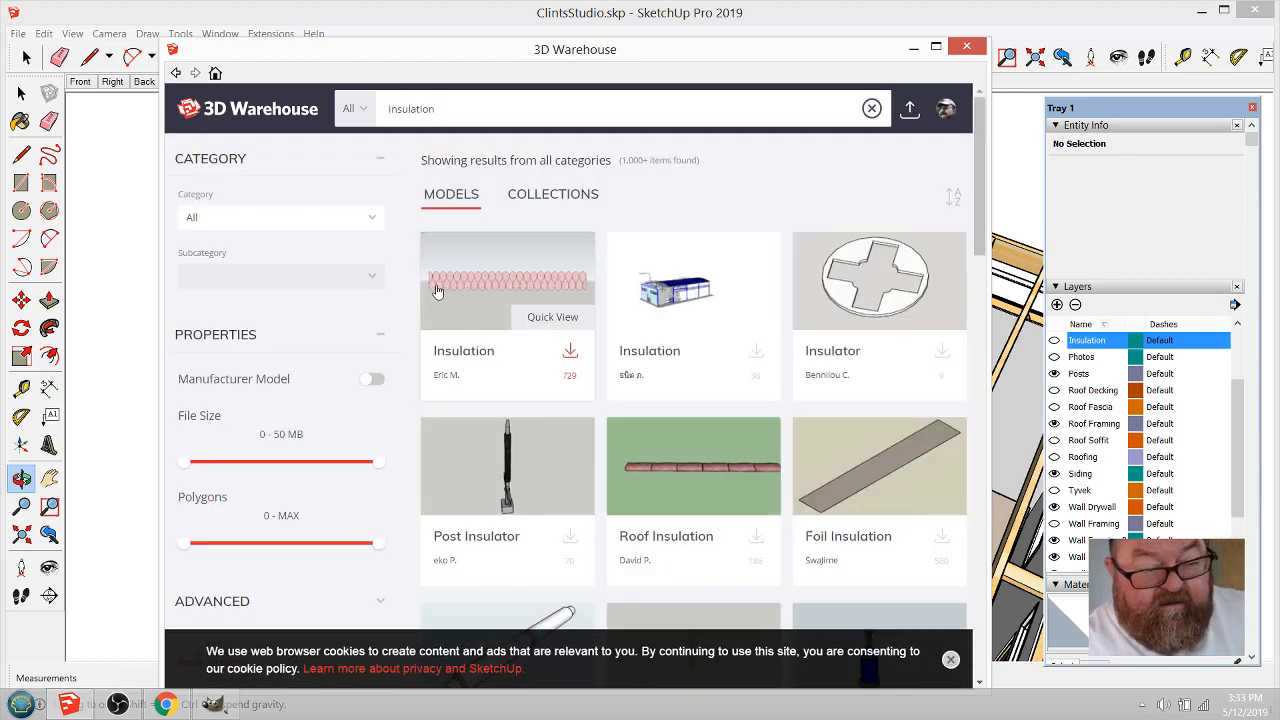
Step: Find the Pink Insulation model in the search results and load it directly into the current model
scroll(440, 289, "down", 5)
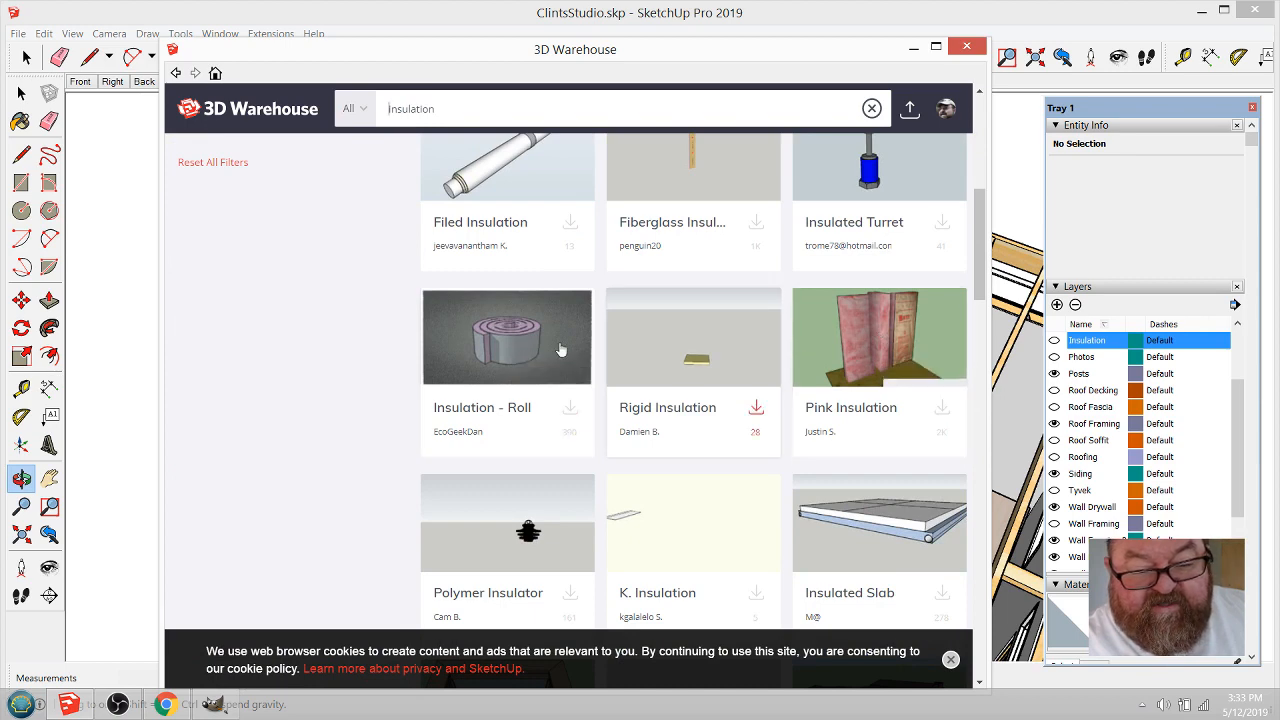
scroll(613, 349, "down", 2)
scroll(610, 348, "up", 1)
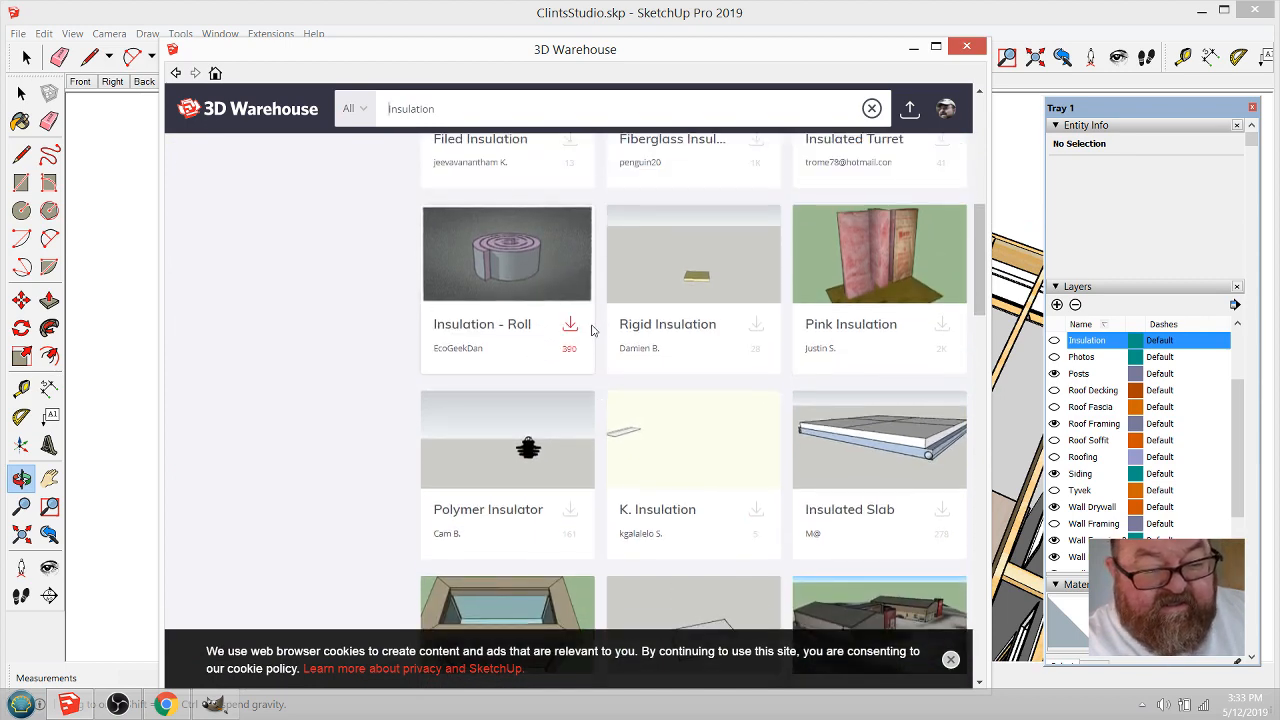
scroll(590, 344, "down", 4)
scroll(586, 342, "down", 3)
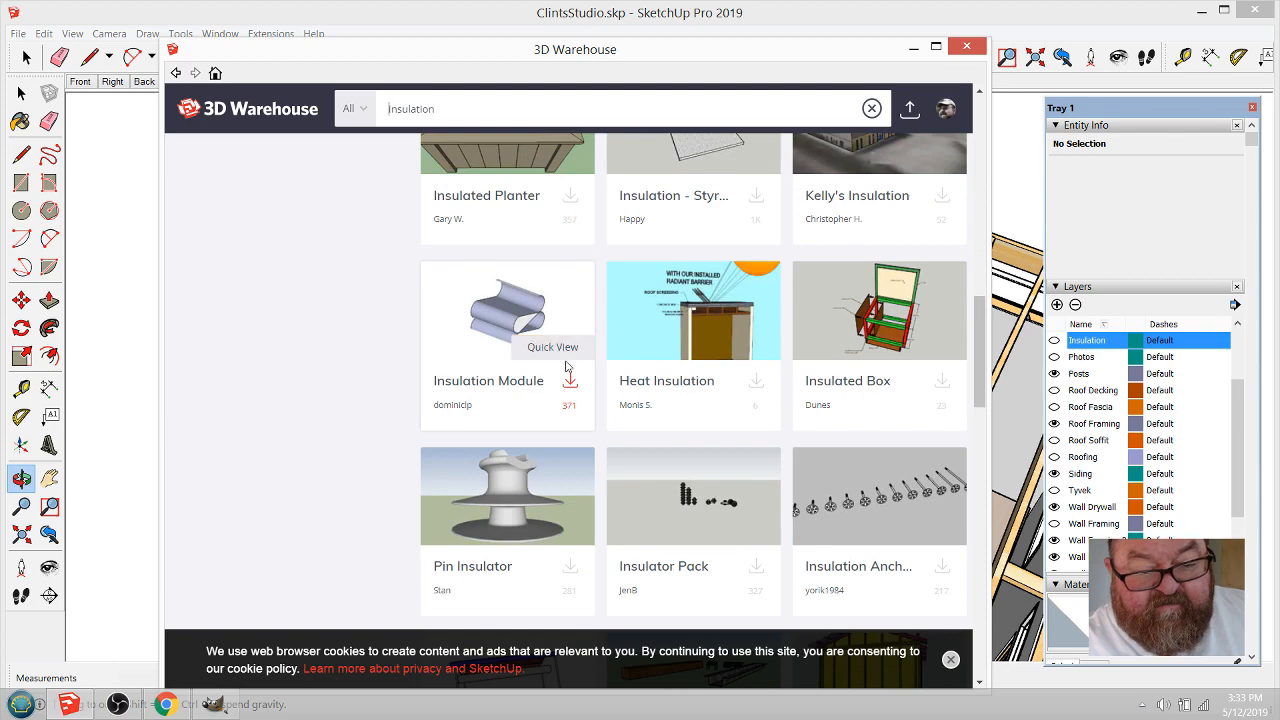
scroll(572, 350, "down", 2)
scroll(565, 395, "up", 7)
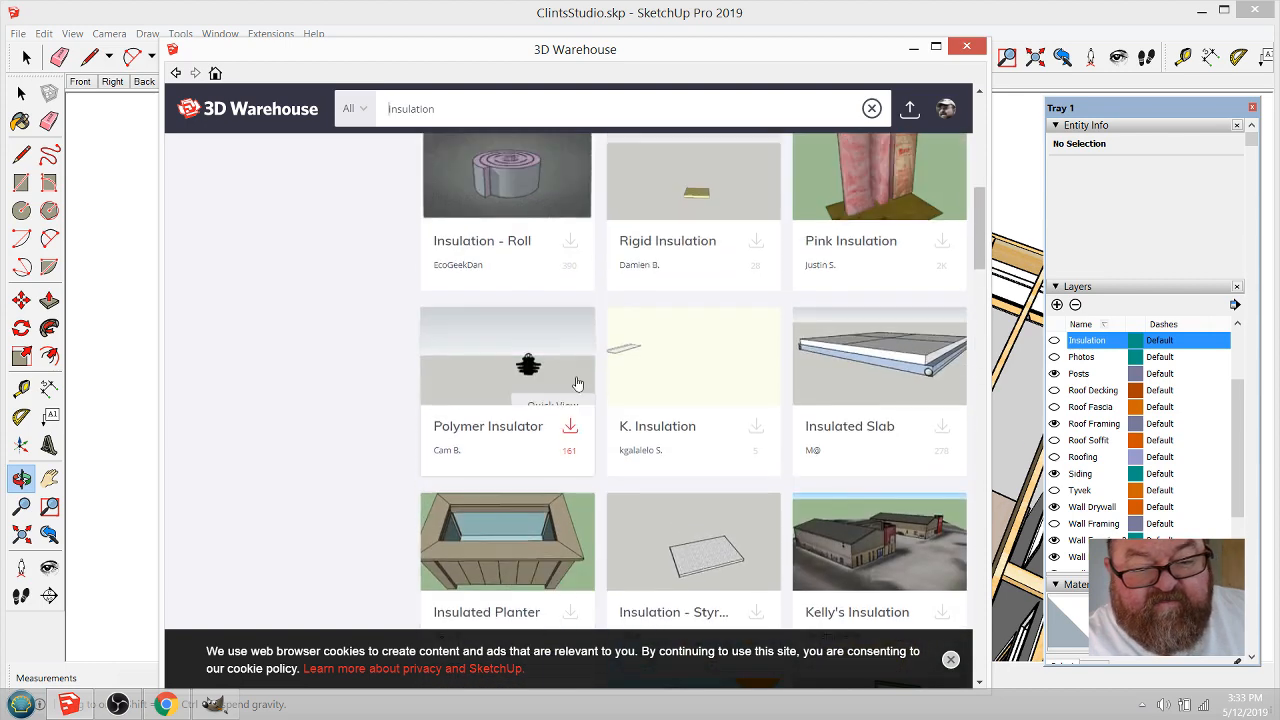
scroll(595, 380, "up", 2)
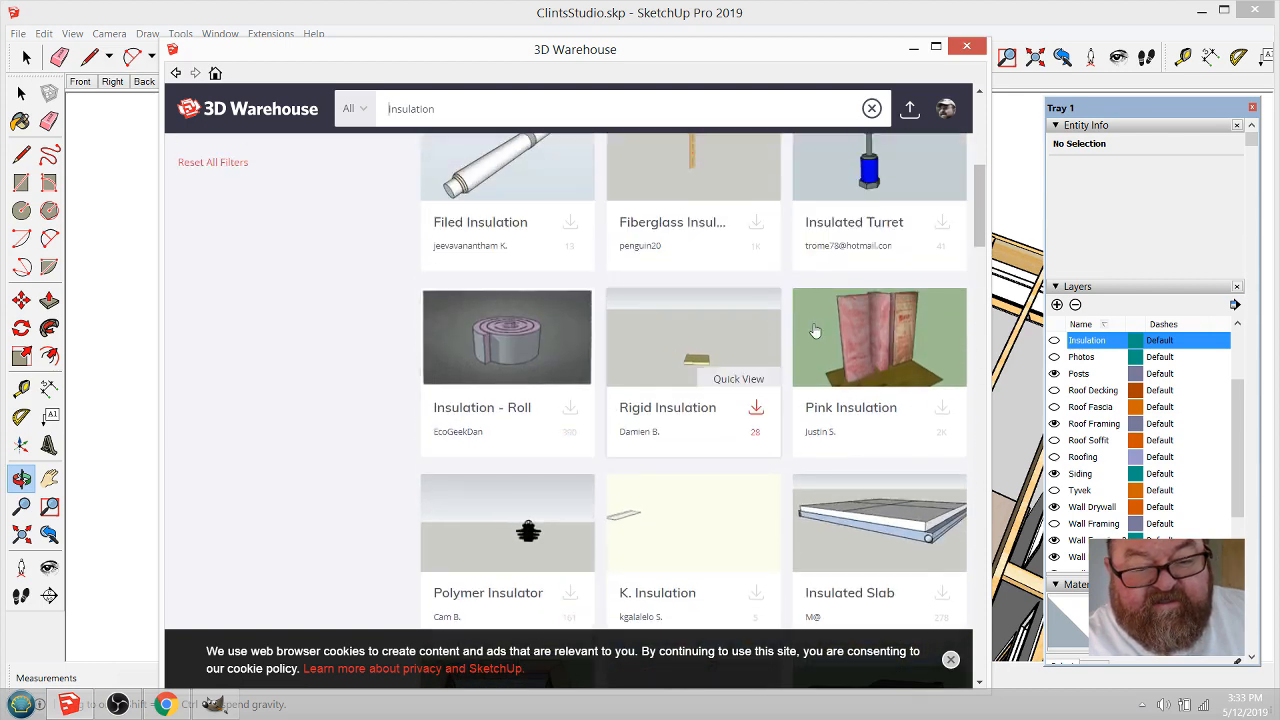
left_click(870, 318)
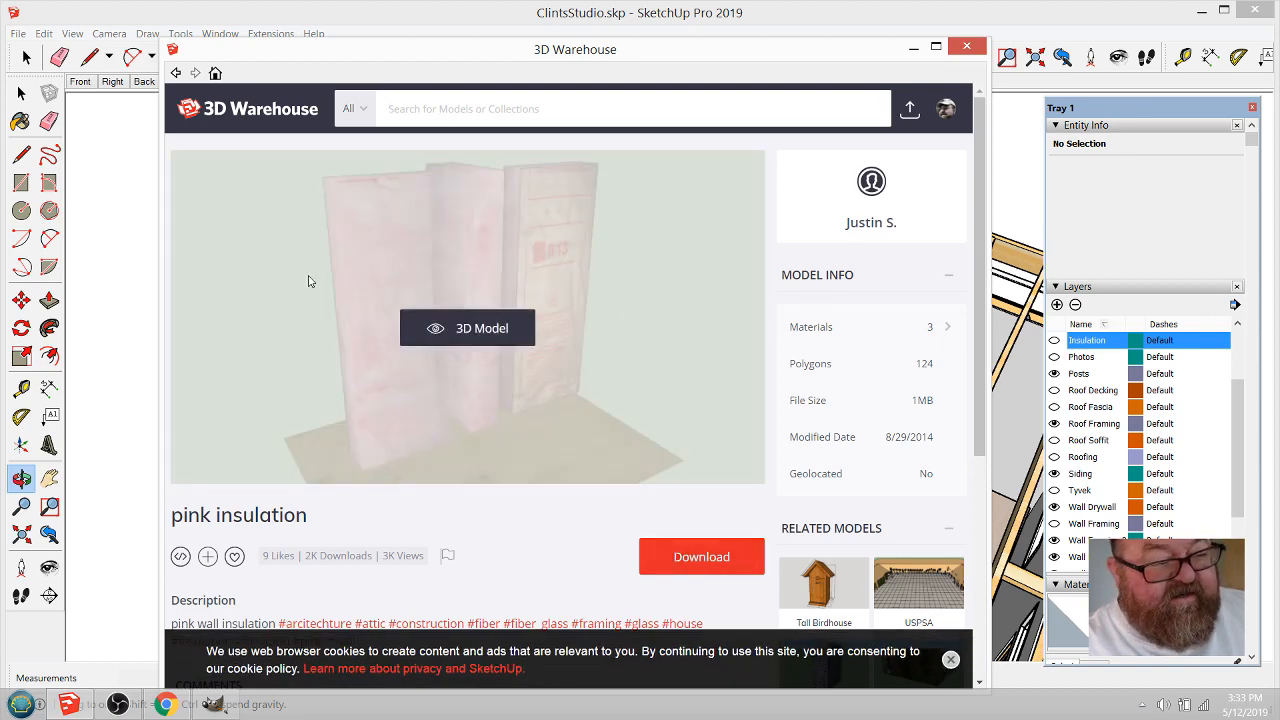
left_click(670, 562)
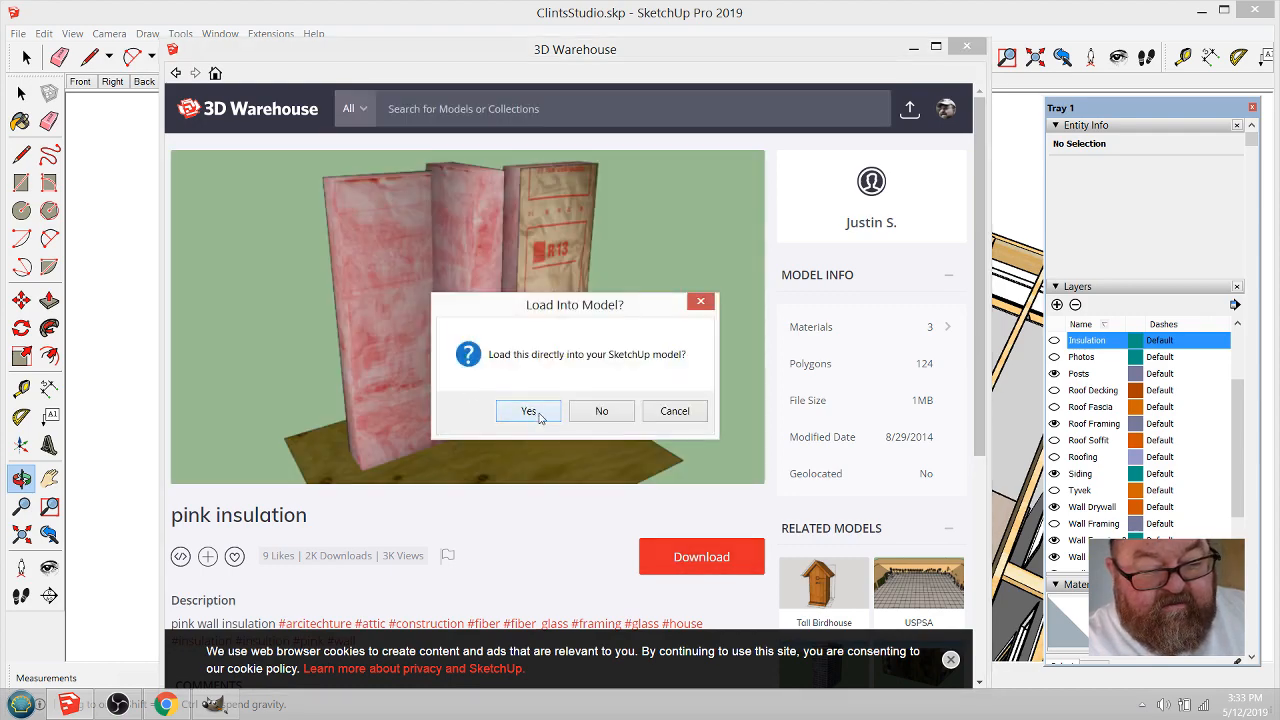
left_click(538, 416)
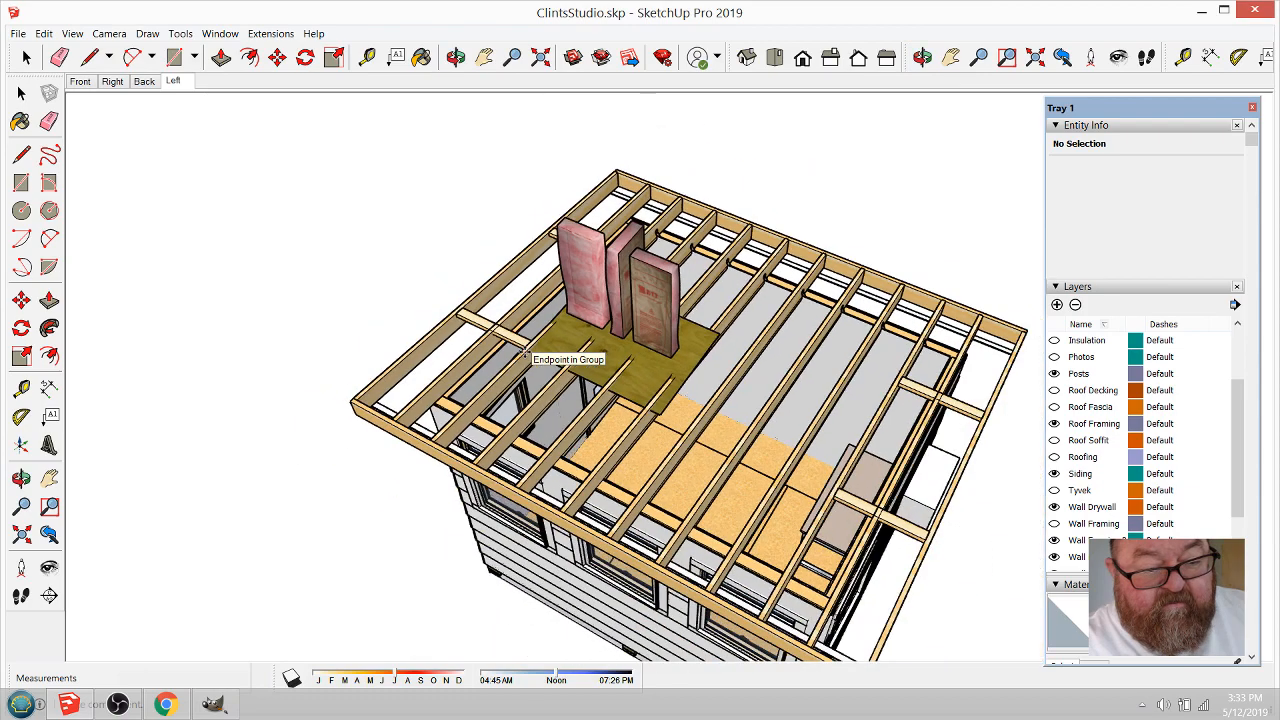
Step: Place the pink insulation model in the empty space beside the roof framing and open it for editing
left_click(347, 265)
scroll(440, 257, "up", 5)
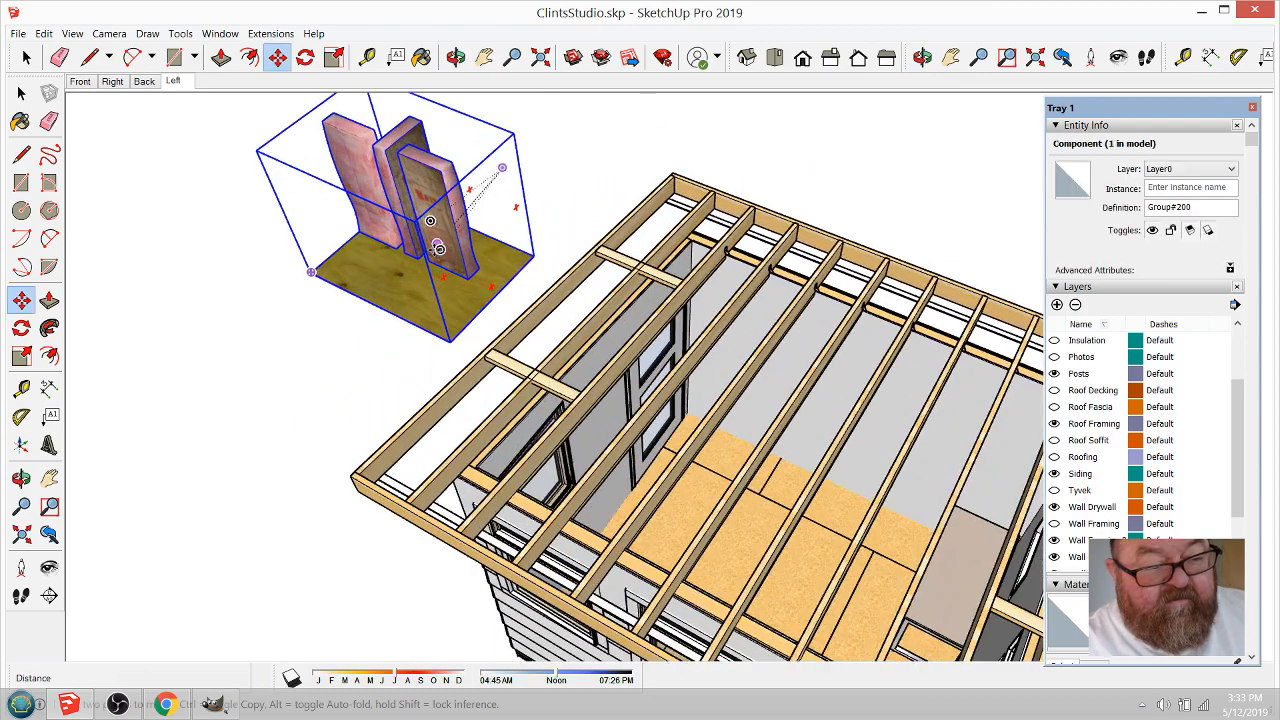
scroll(532, 477, "down", 3)
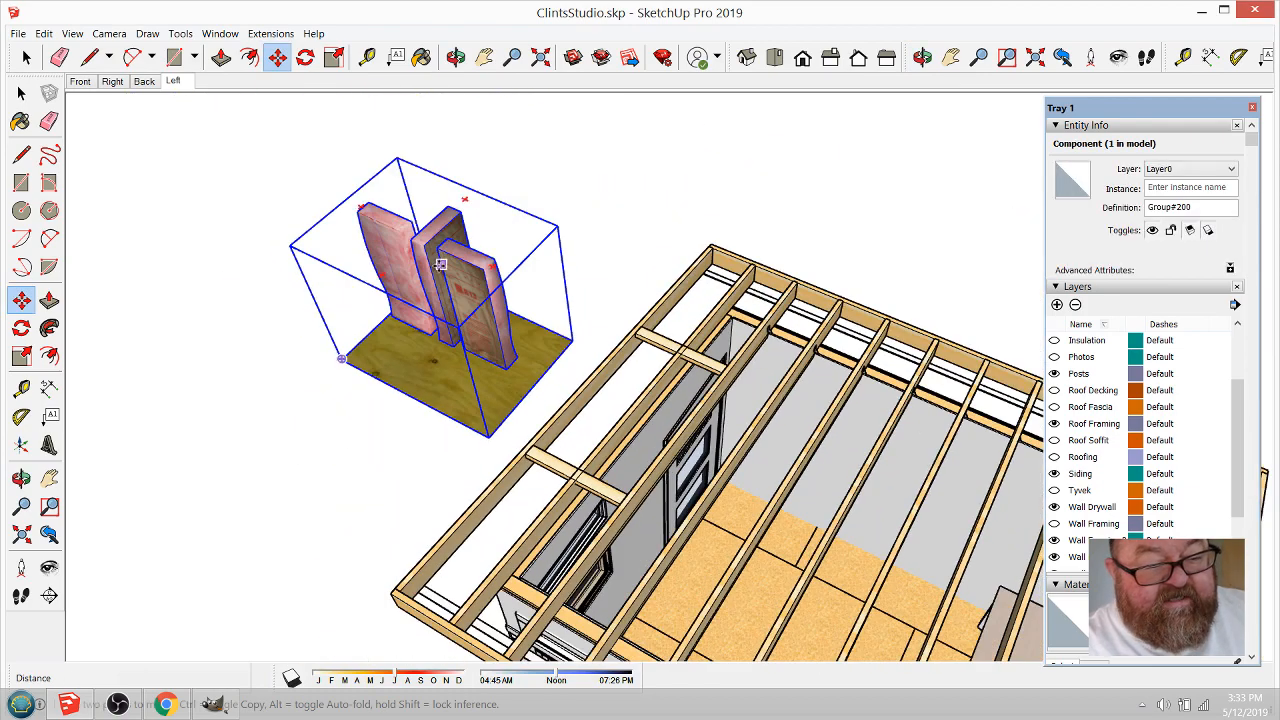
left_click(27, 57)
double_click(484, 298)
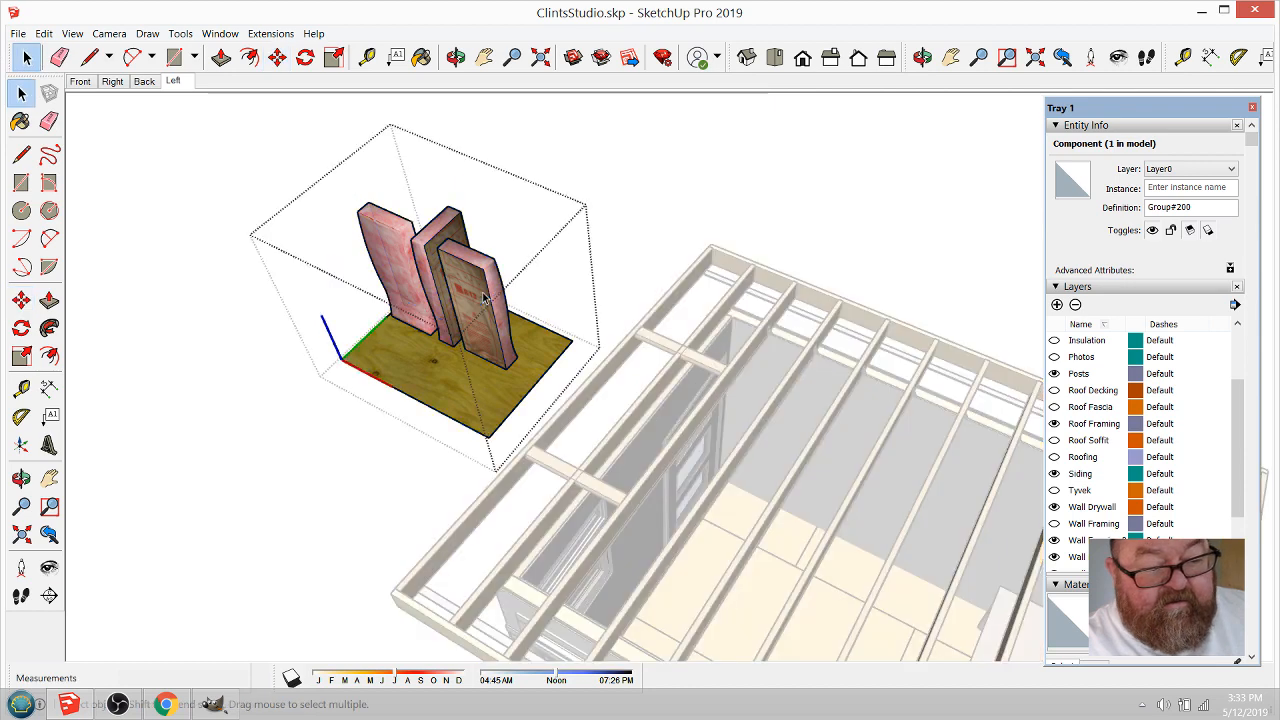
left_click(308, 60)
scroll(571, 363, "up", 5)
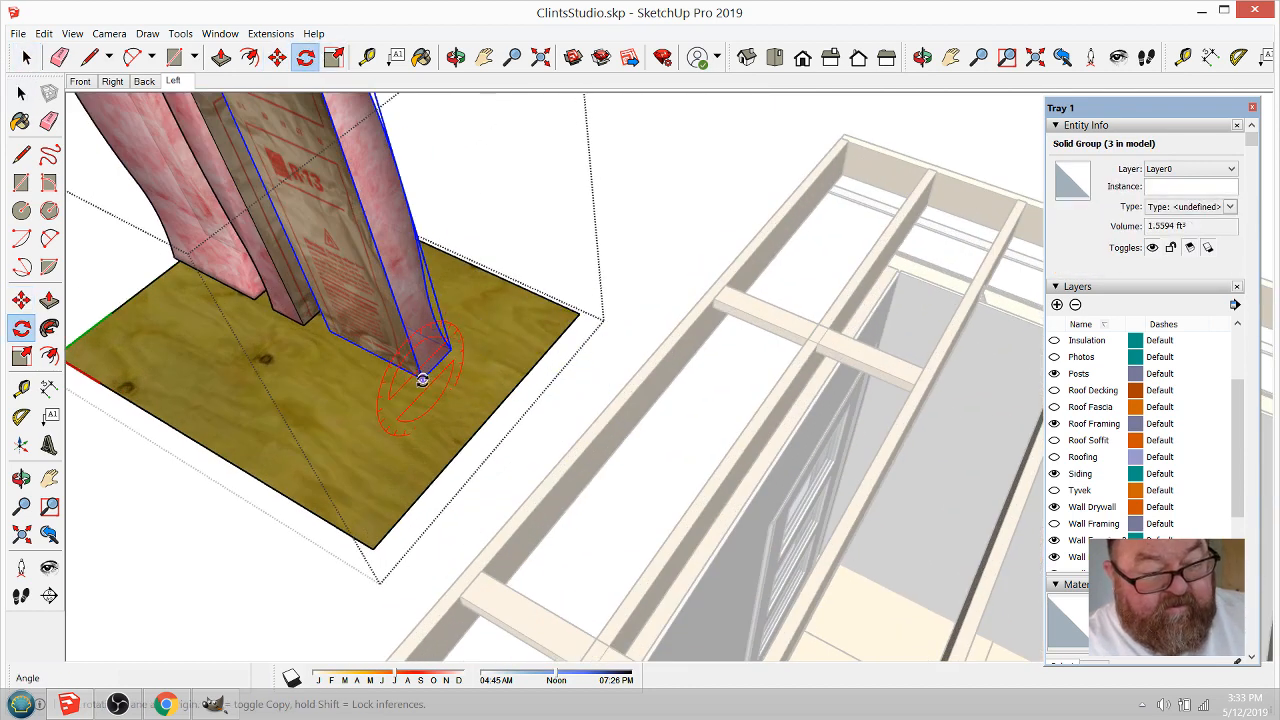
left_click(422, 380)
scroll(340, 410, "down", 2)
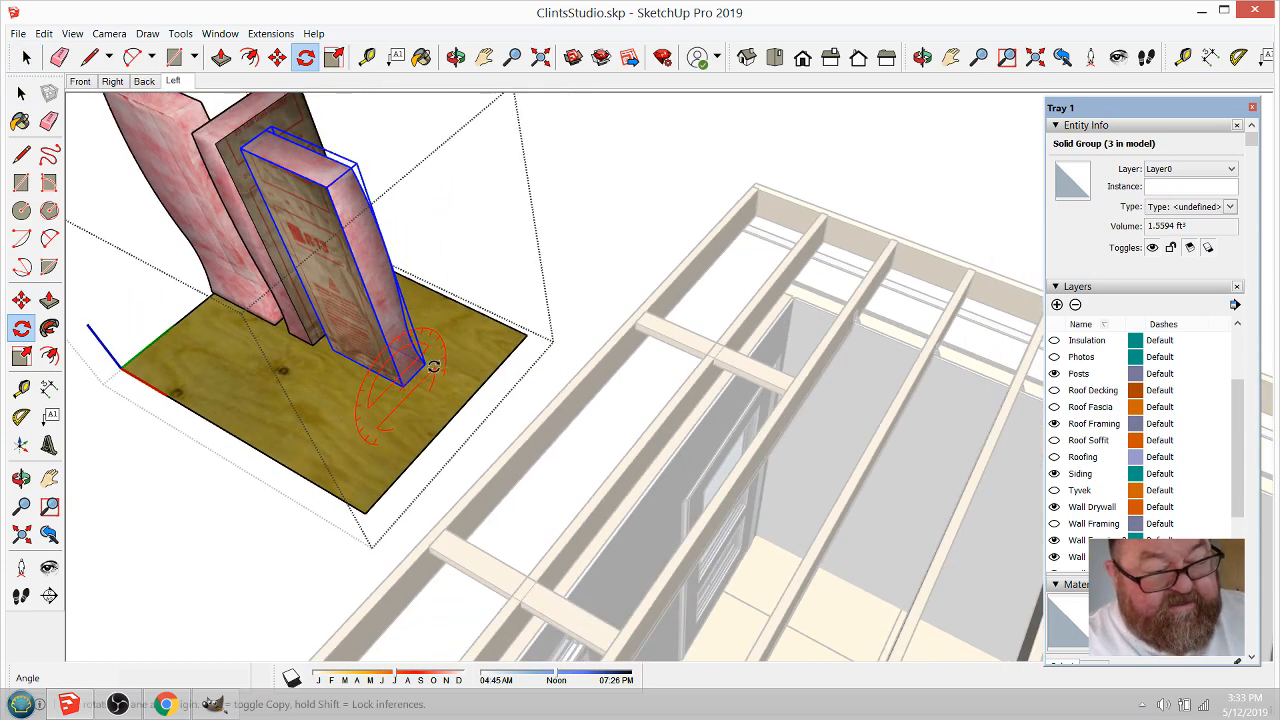
Step: Move the front paper-faced R13 batt by its lower corner onto the top of the rafter near the metal hanger
left_click(277, 57)
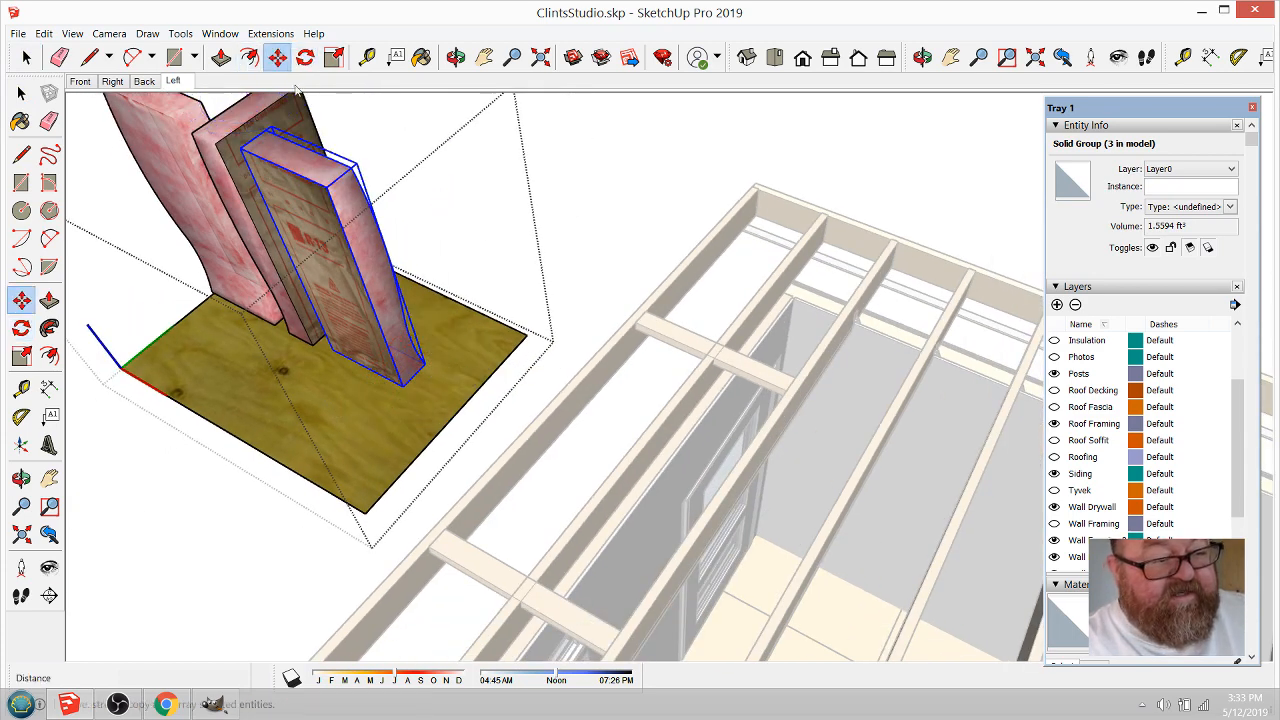
left_click(403, 386)
scroll(400, 385, "down", 3)
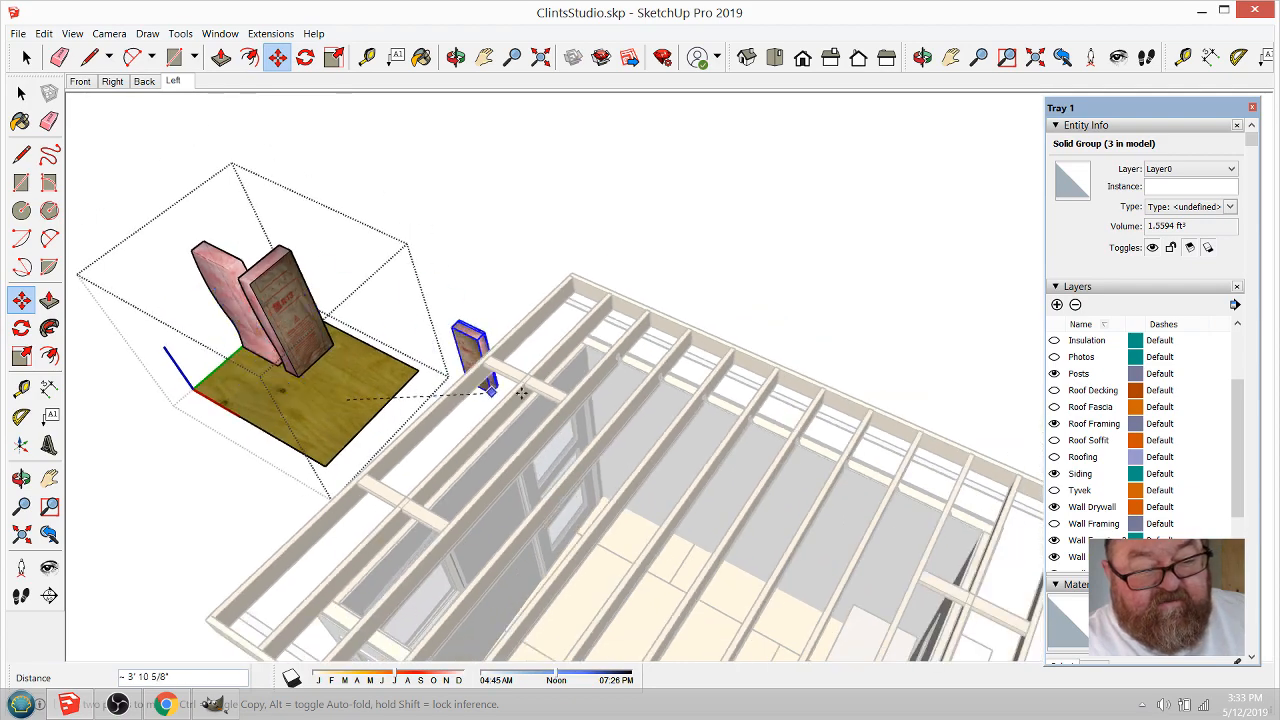
scroll(640, 362, "up", 3)
scroll(644, 362, "up", 5)
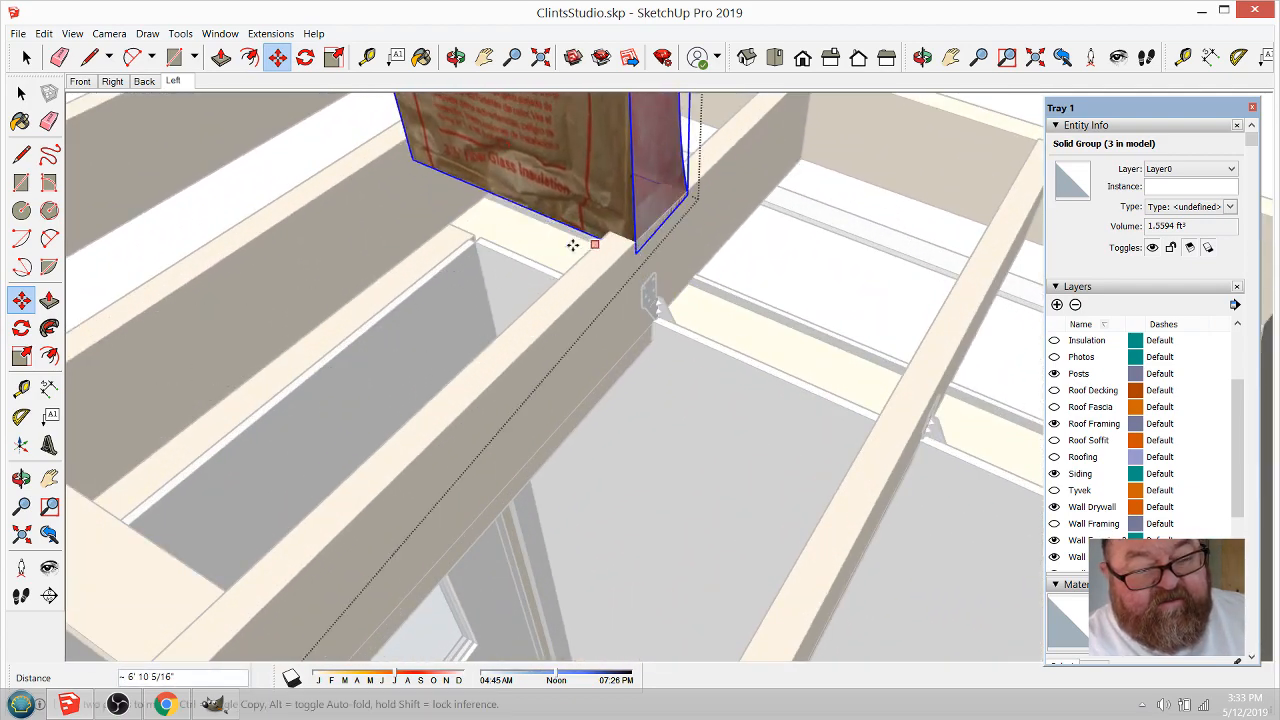
left_click(635, 250)
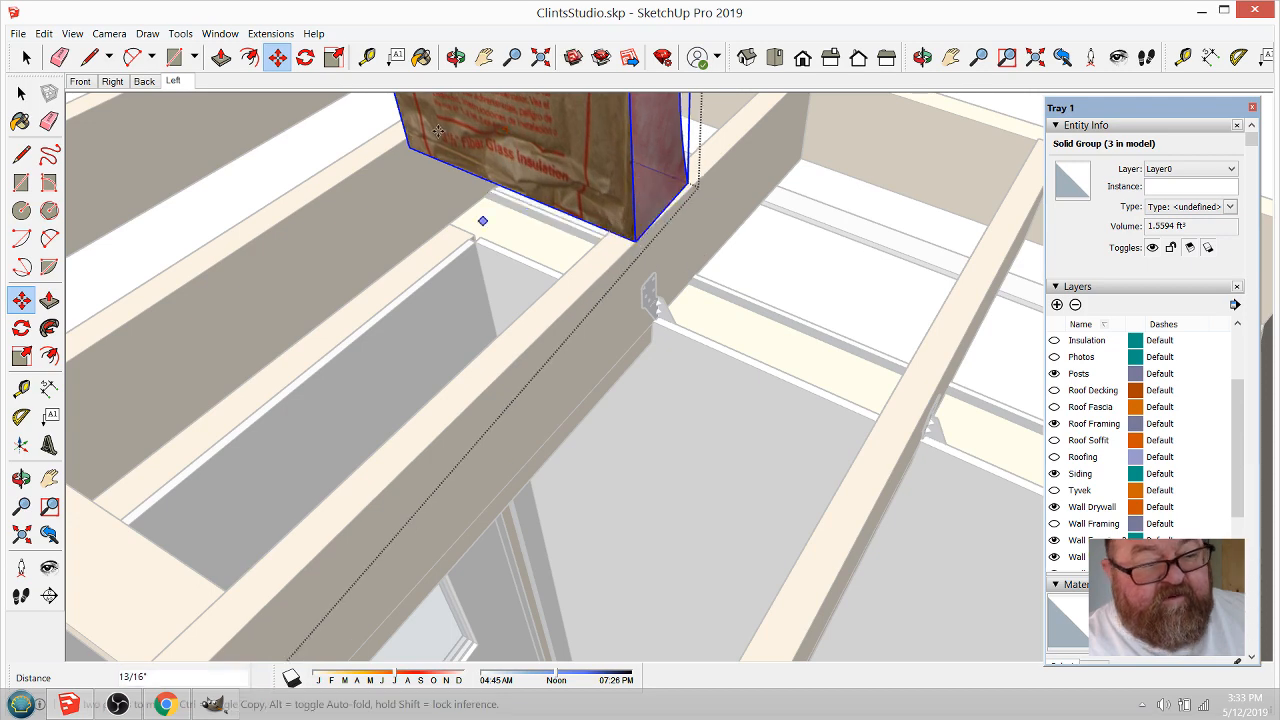
Step: Rotate the batt about 84.1 degrees around its lower corner so it lies along the rafter
key("q")
left_click(636, 240)
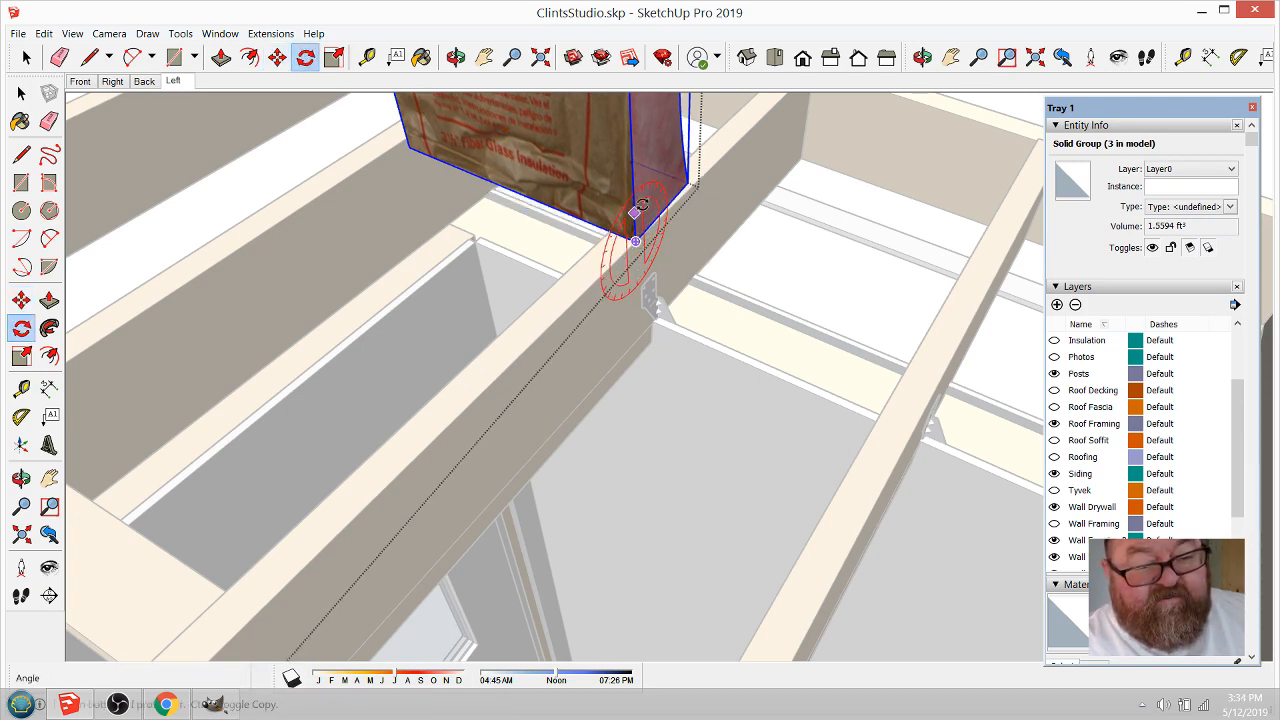
left_click(634, 189)
left_click(601, 278)
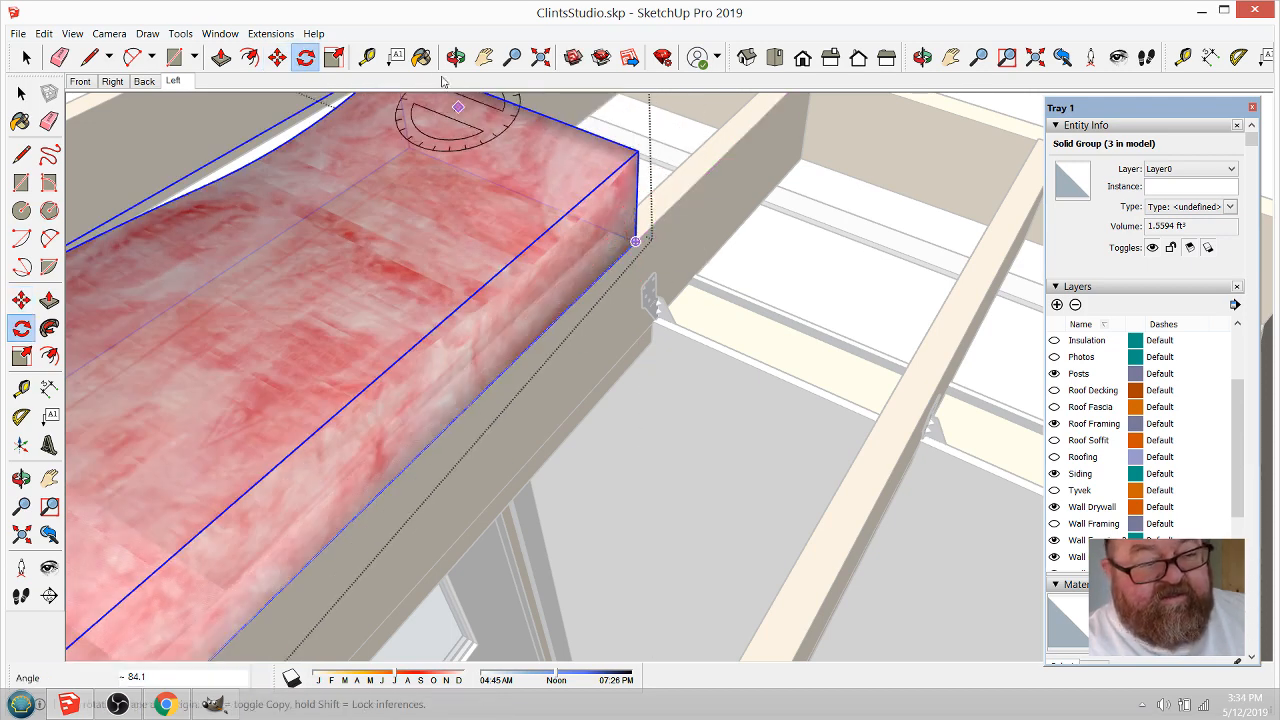
Step: Lower the batt about 7 9/16" to the rafter's bottom edge beside the metal hanger
left_click(456, 57)
left_click_drag(598, 362, 529, 196)
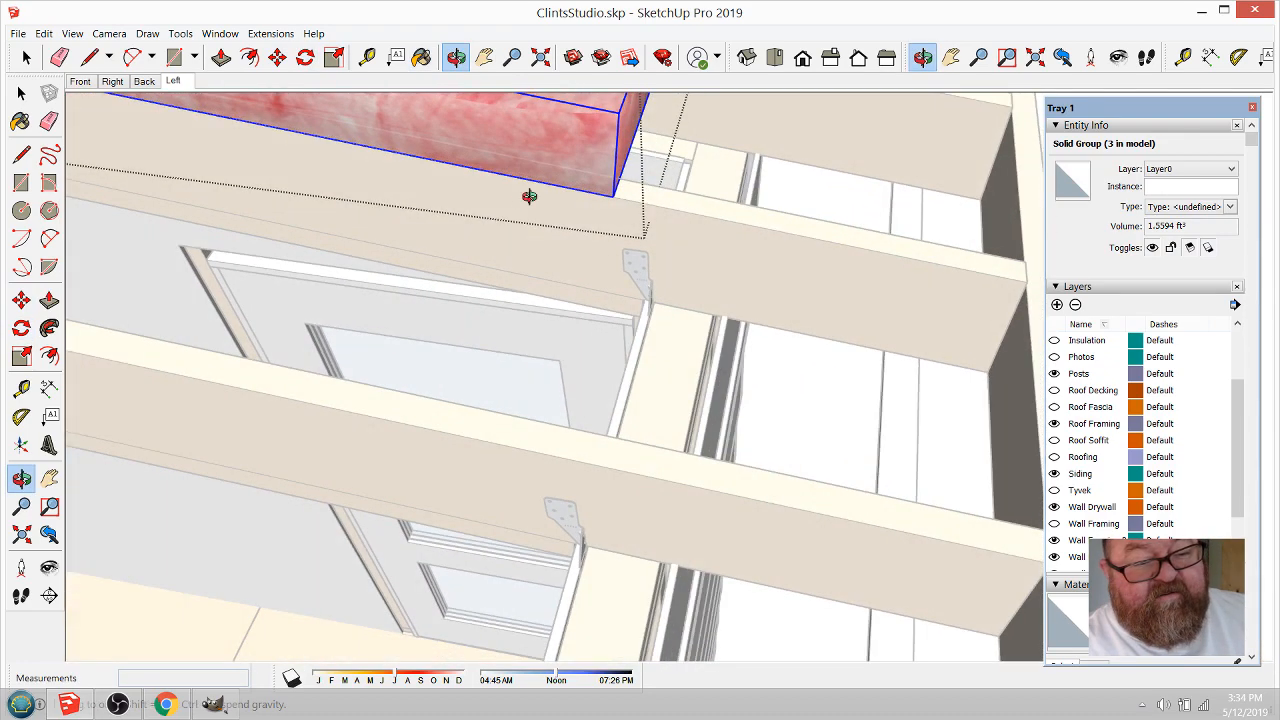
left_click(277, 57)
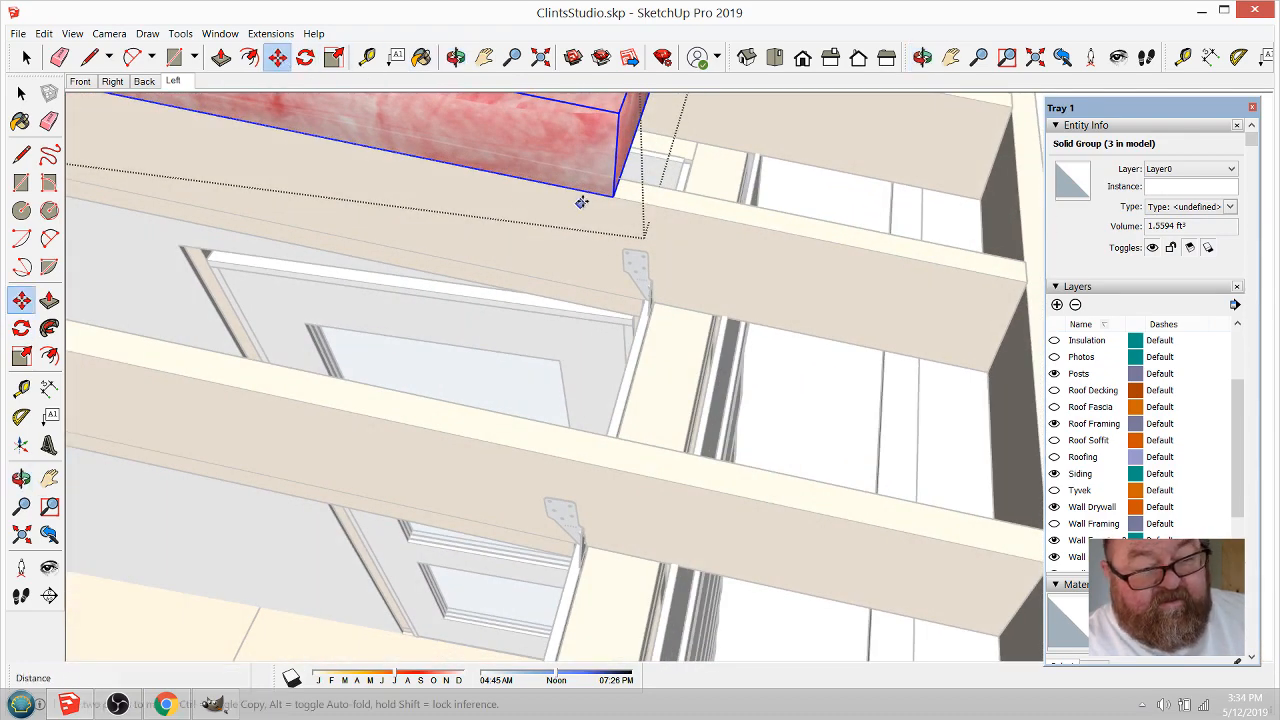
left_click(612, 193)
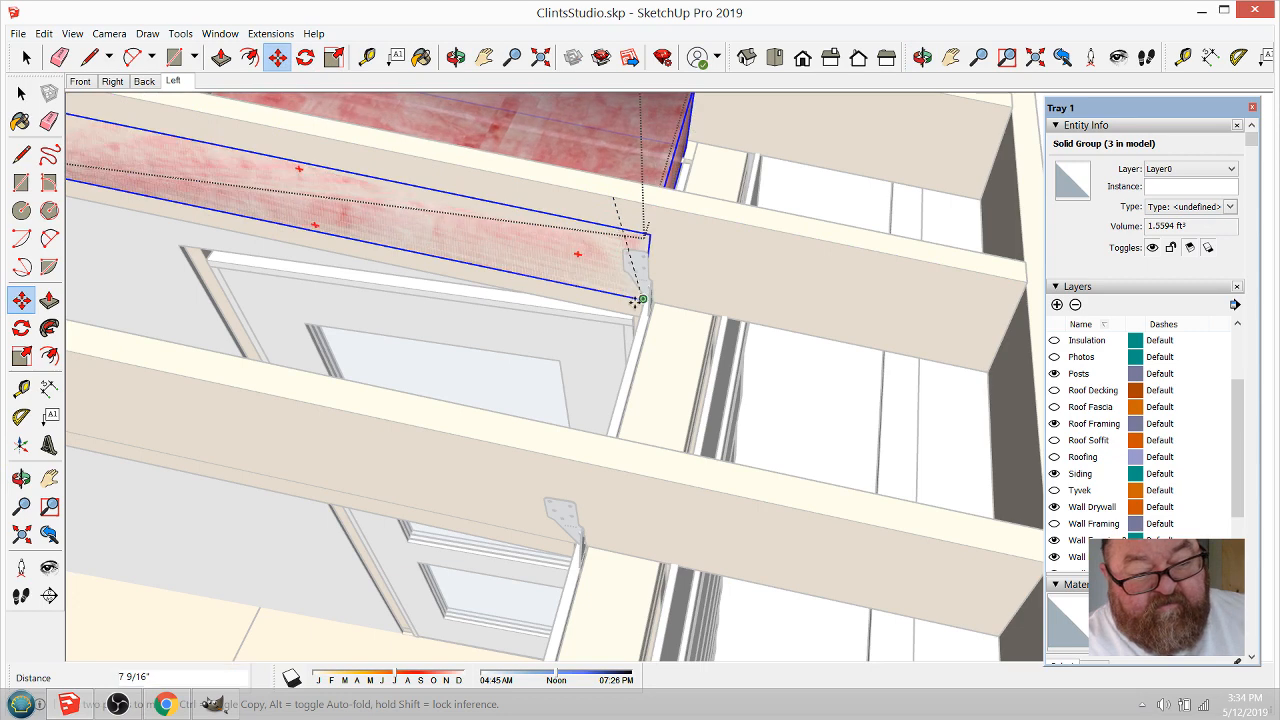
left_click(621, 312)
Step: Shift the batt about 2 3/8" from its bottom end corner toward the top of the wall
scroll(621, 312, "up", 3)
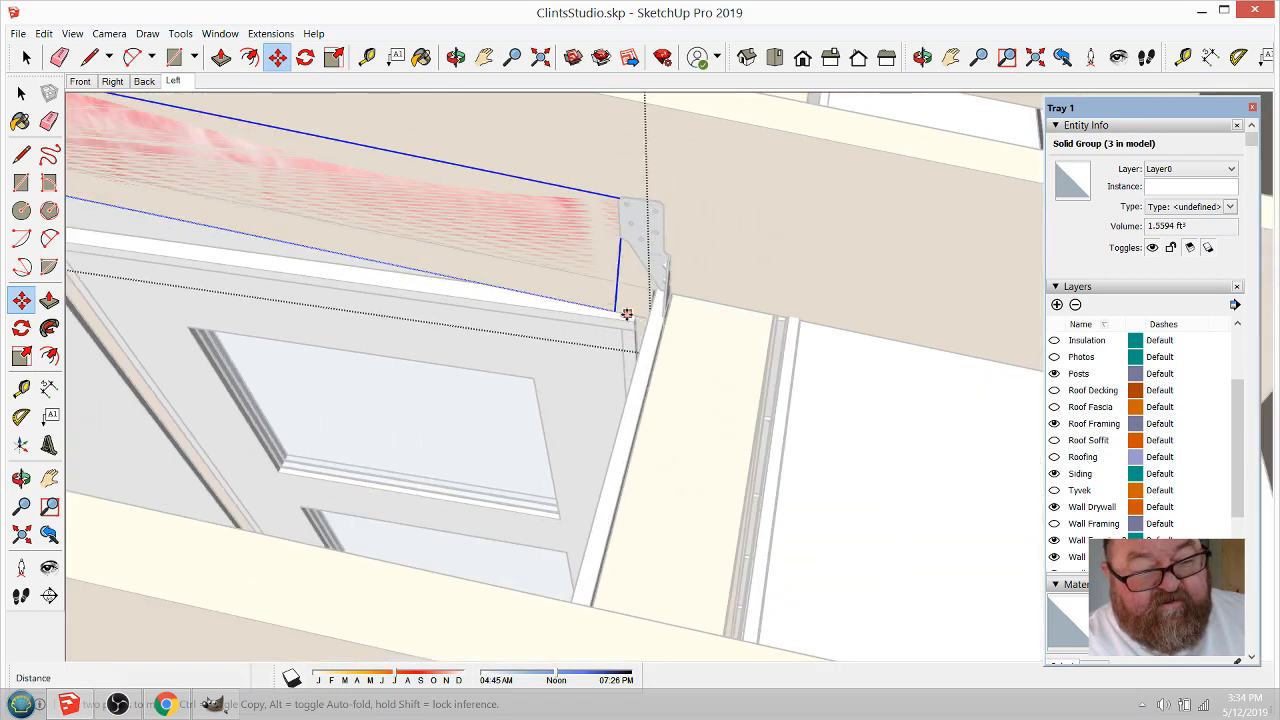
left_click(612, 308)
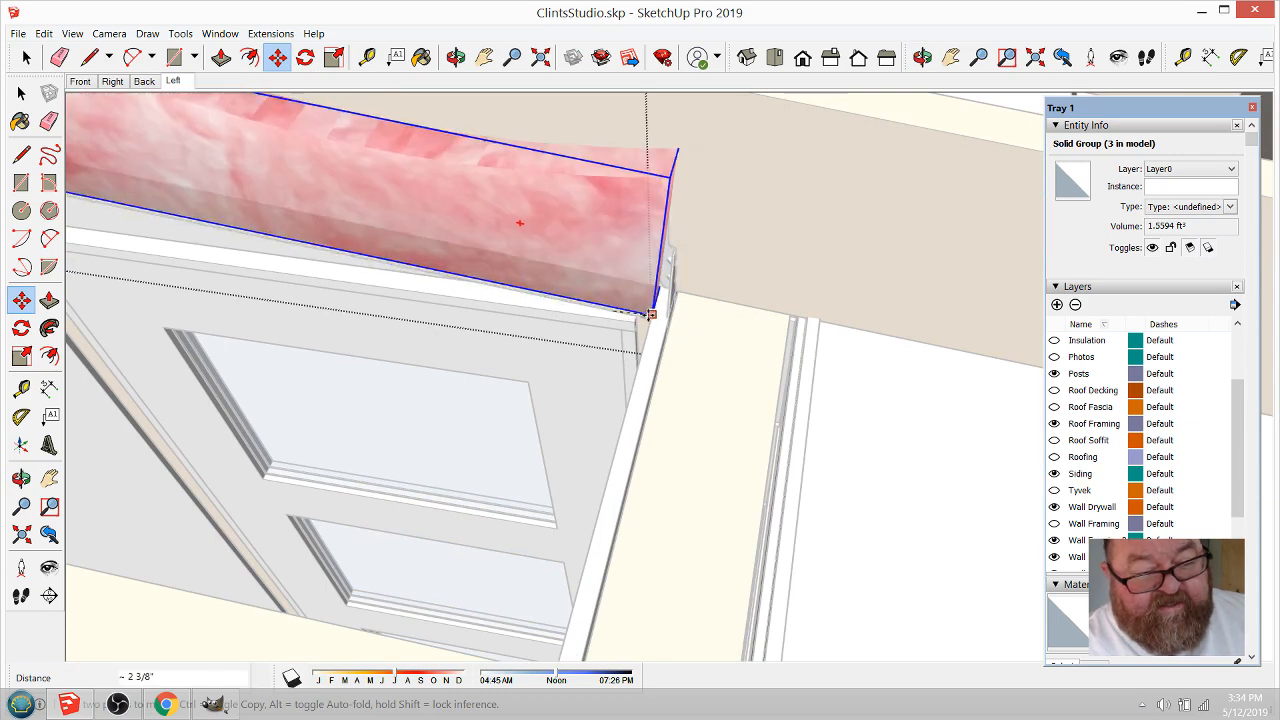
left_click(648, 316)
Step: Shift the batt 13/16" sideways so it sits between the two rafters of its bay
middle_click_drag(697, 371, 540, 287)
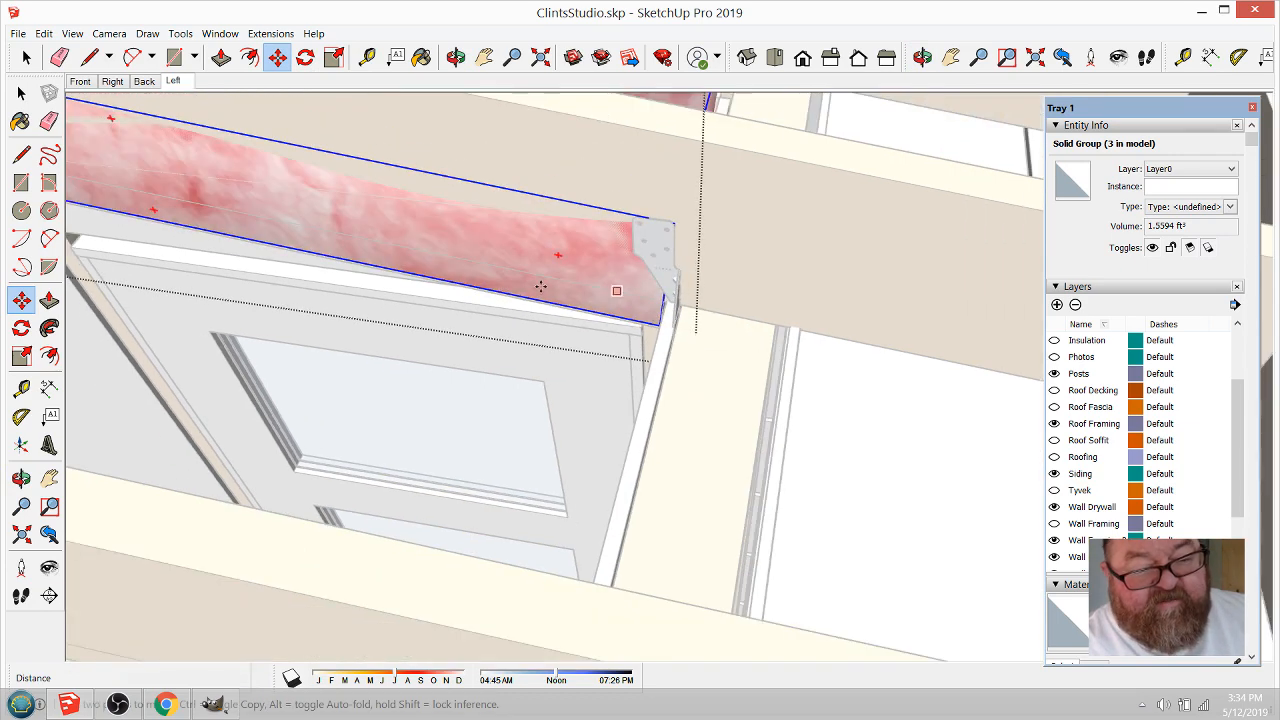
scroll(780, 374, "down", 3)
scroll(766, 362, "down", 2)
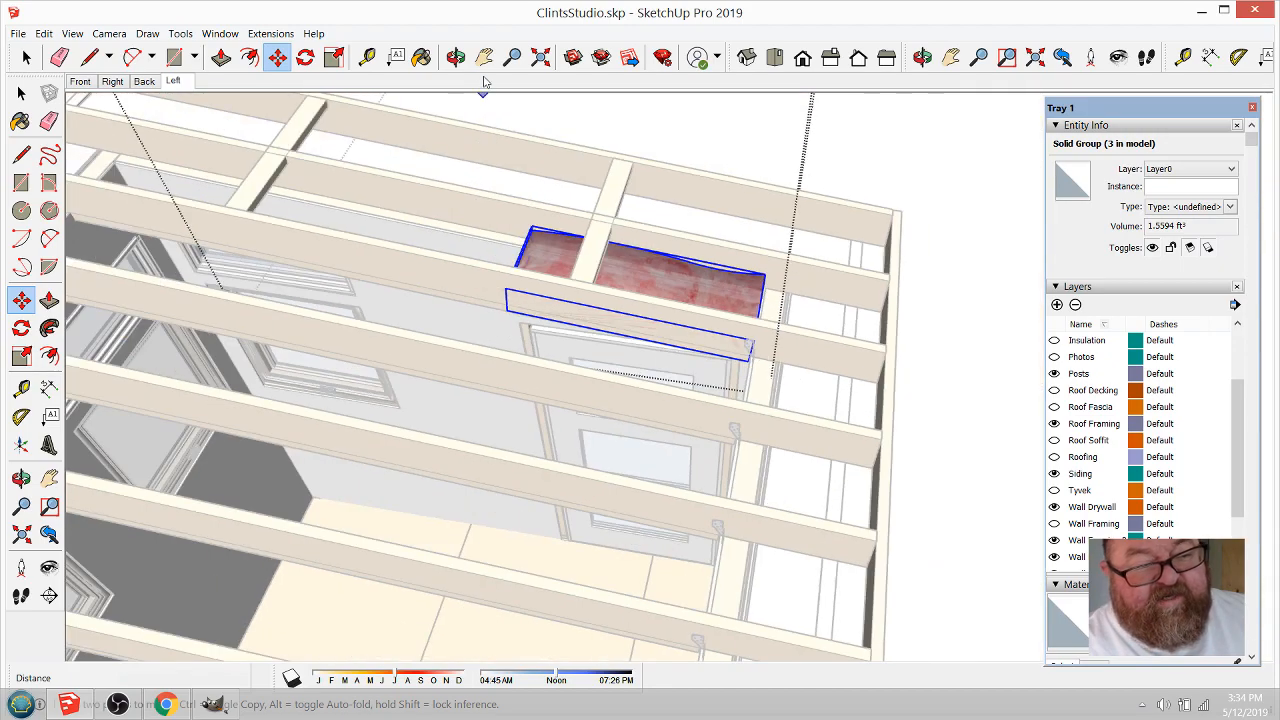
left_click(455, 57)
left_click_drag(640, 250, 619, 325)
scroll(528, 306, "up", 5)
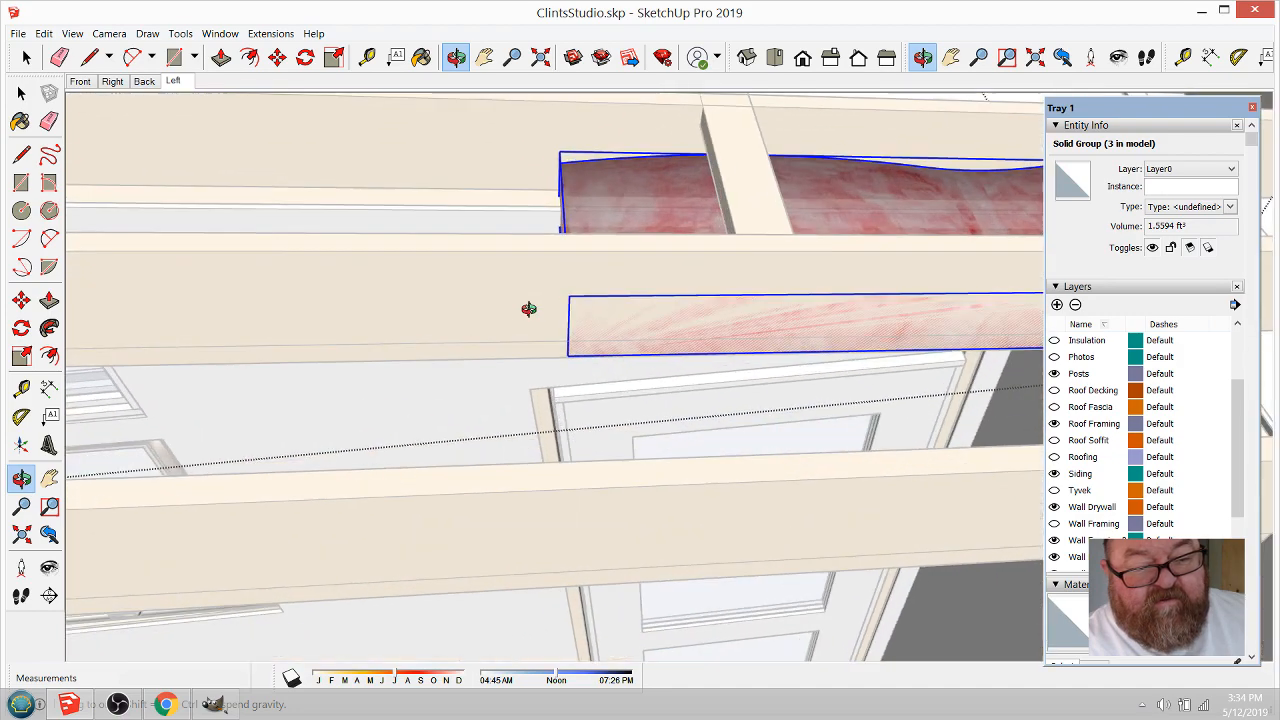
scroll(64, 152, "down", 1)
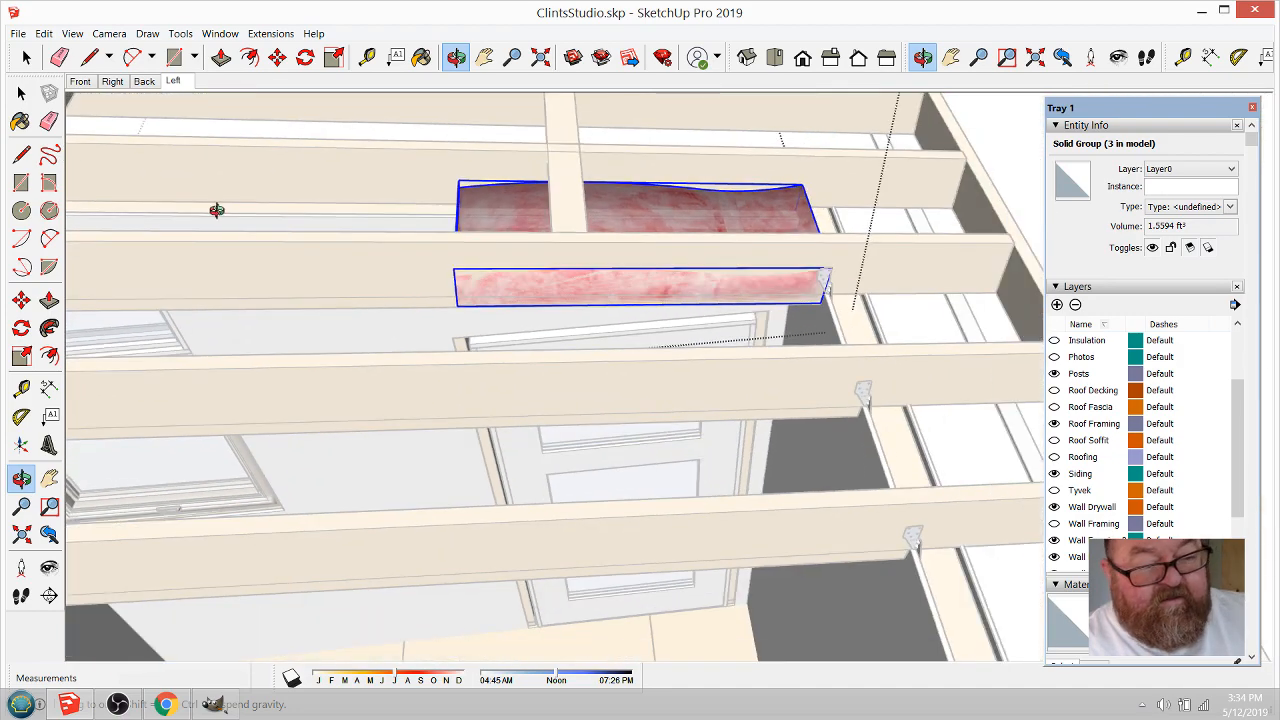
scroll(794, 263, "up", 3)
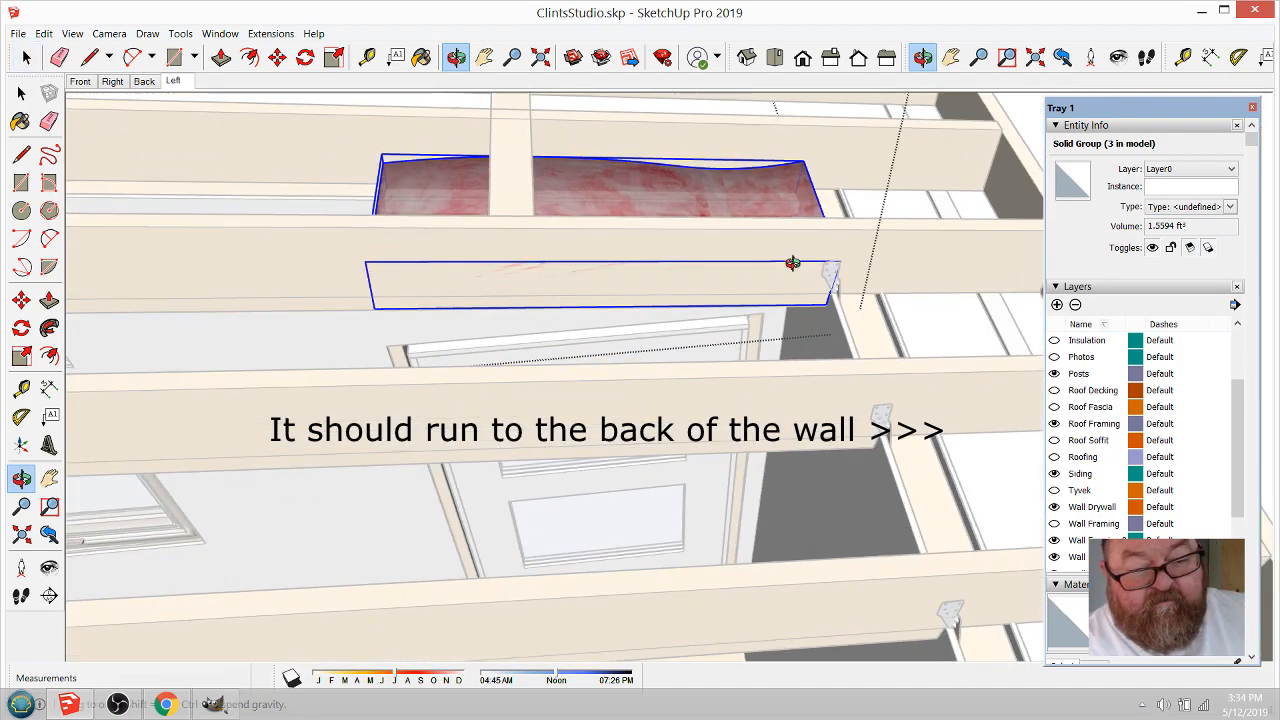
left_click_drag(822, 241, 930, 335)
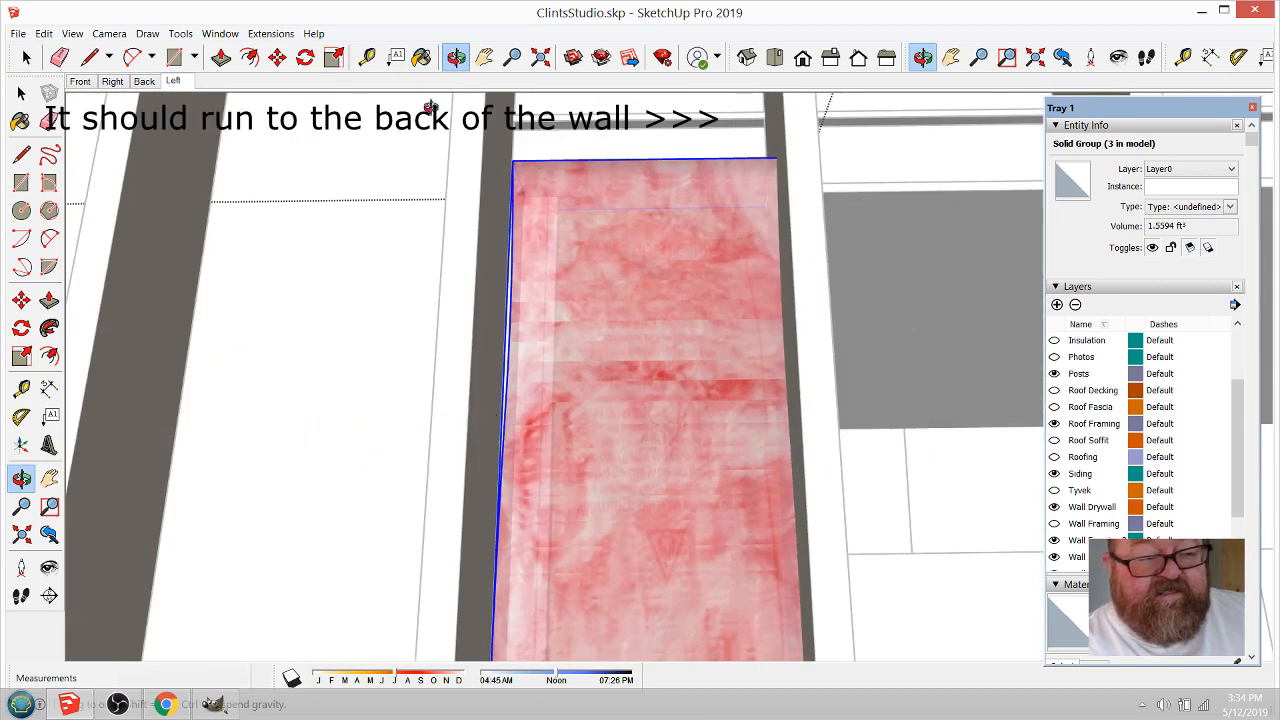
key("m")
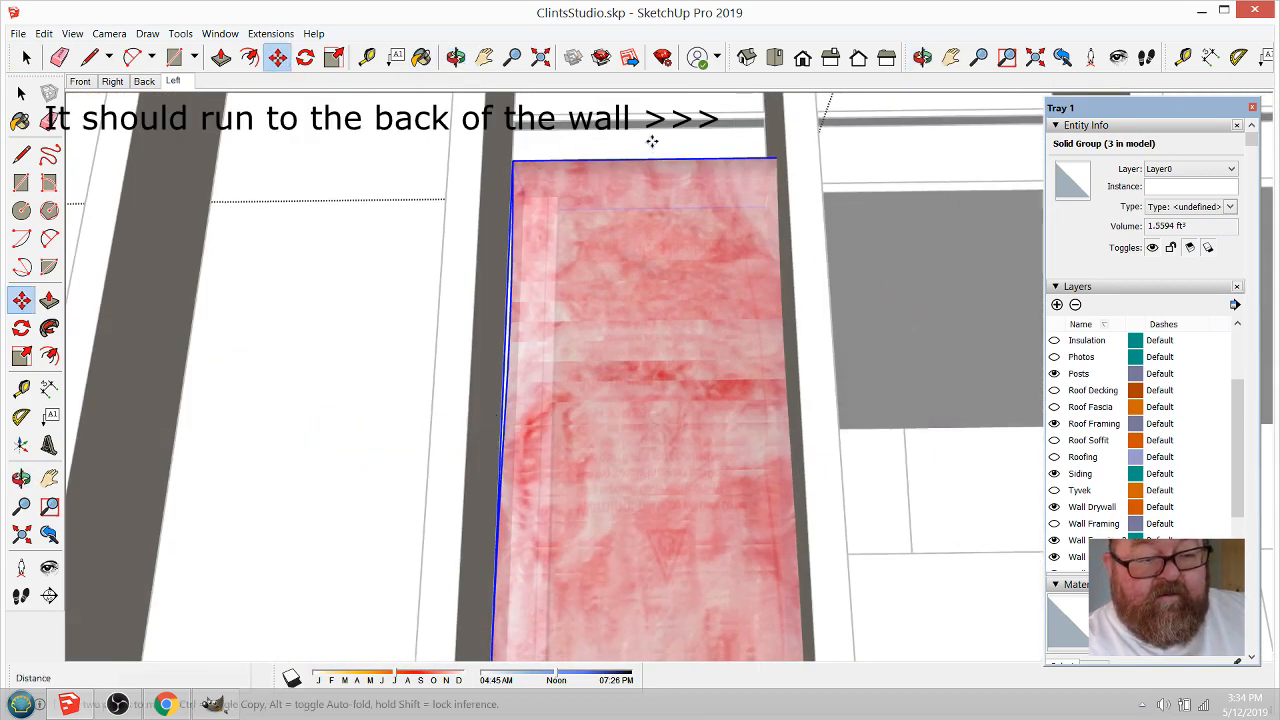
left_click(649, 140)
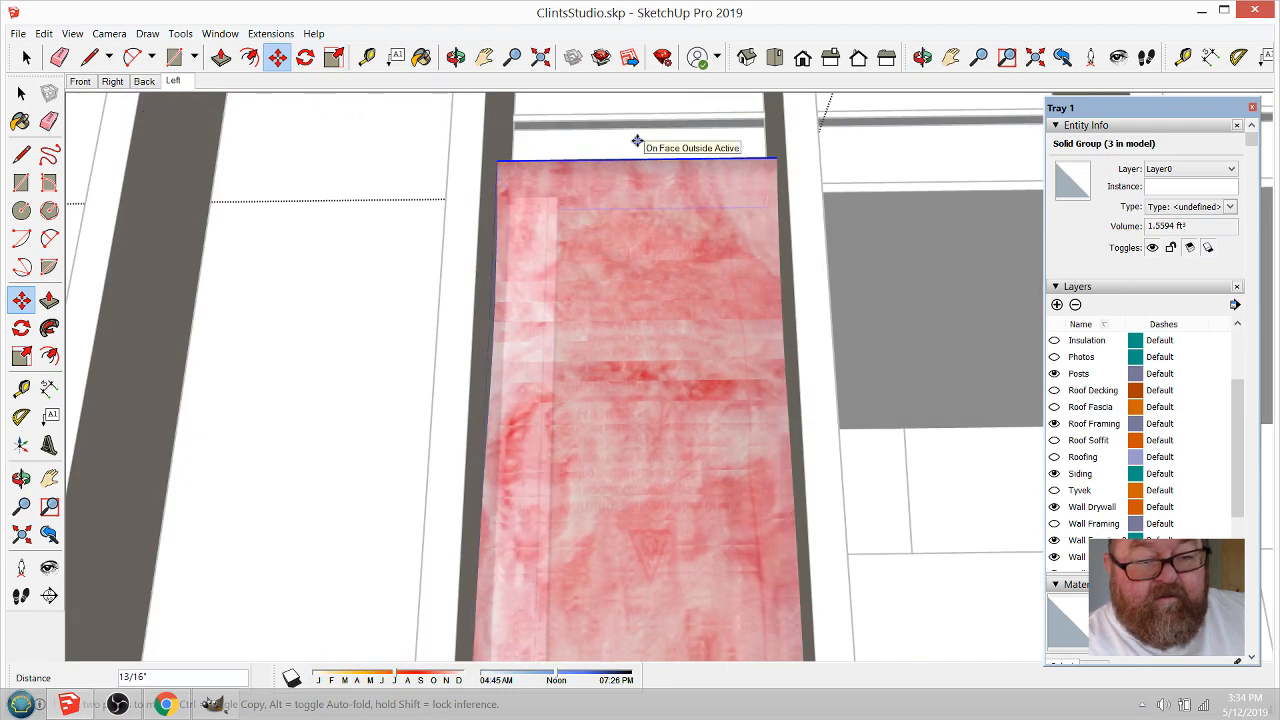
left_click(635, 140)
left_click(455, 58)
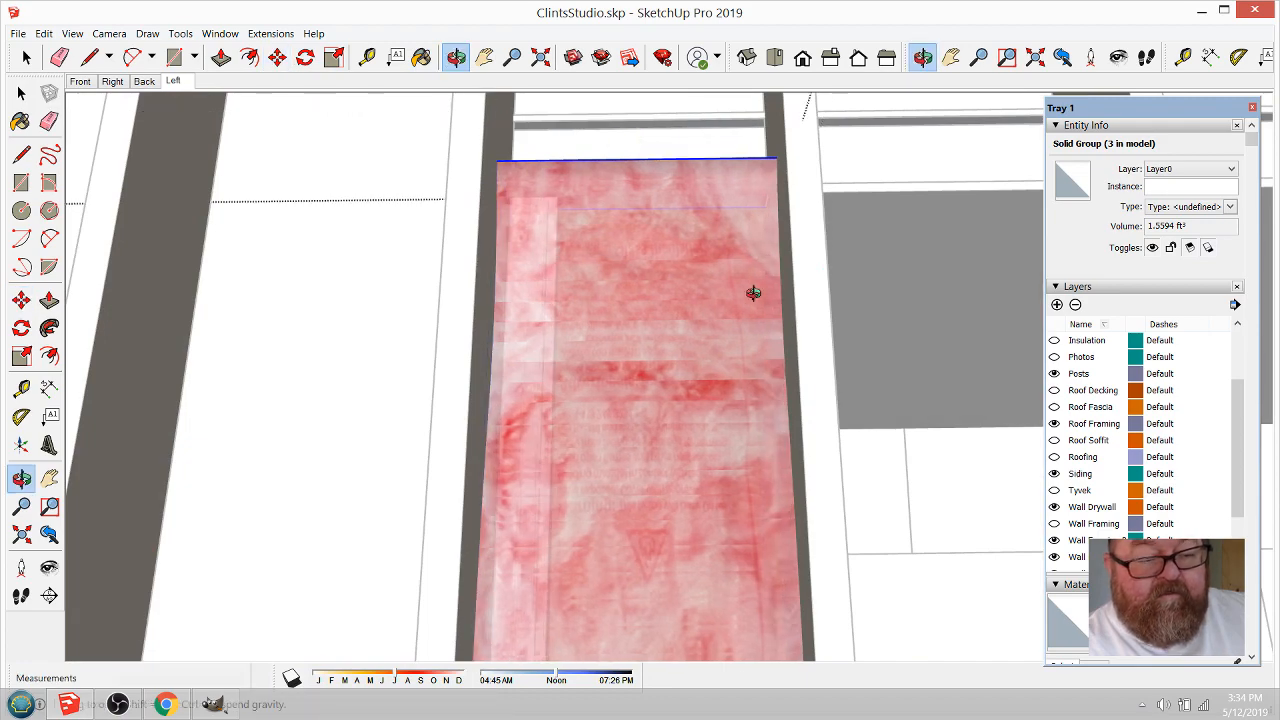
left_click_drag(751, 291, 357, 197)
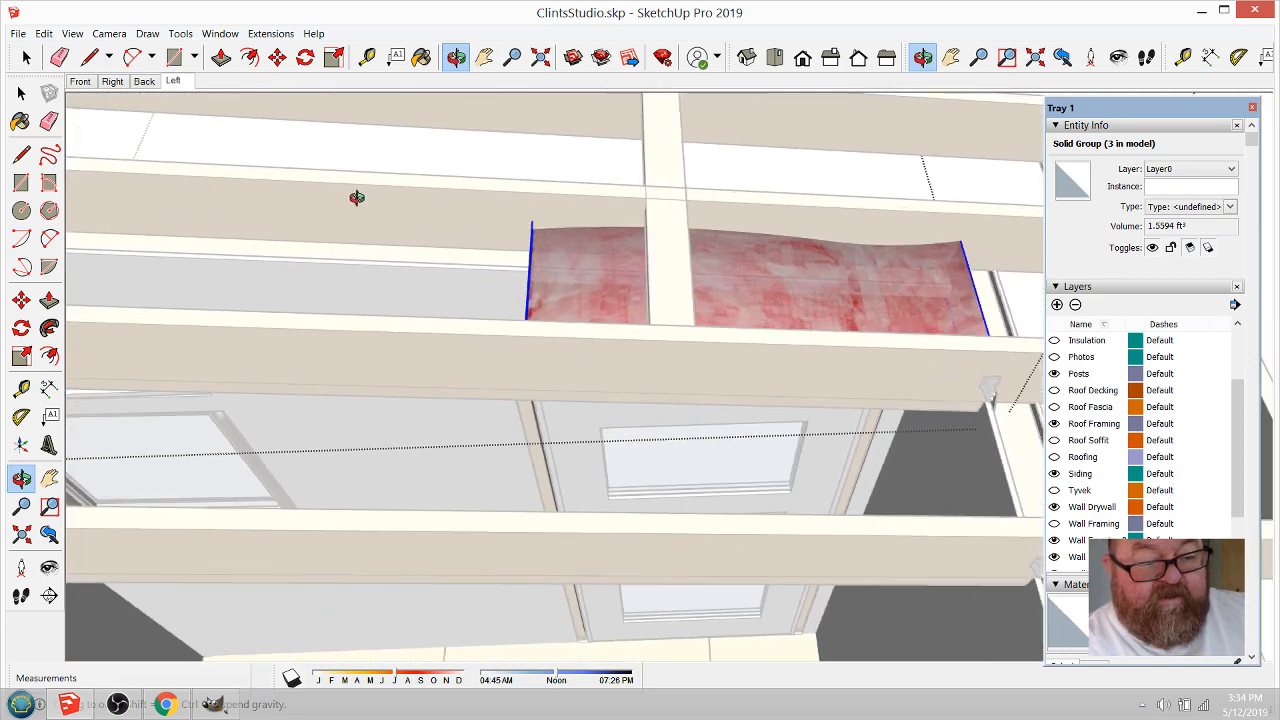
left_click(277, 57)
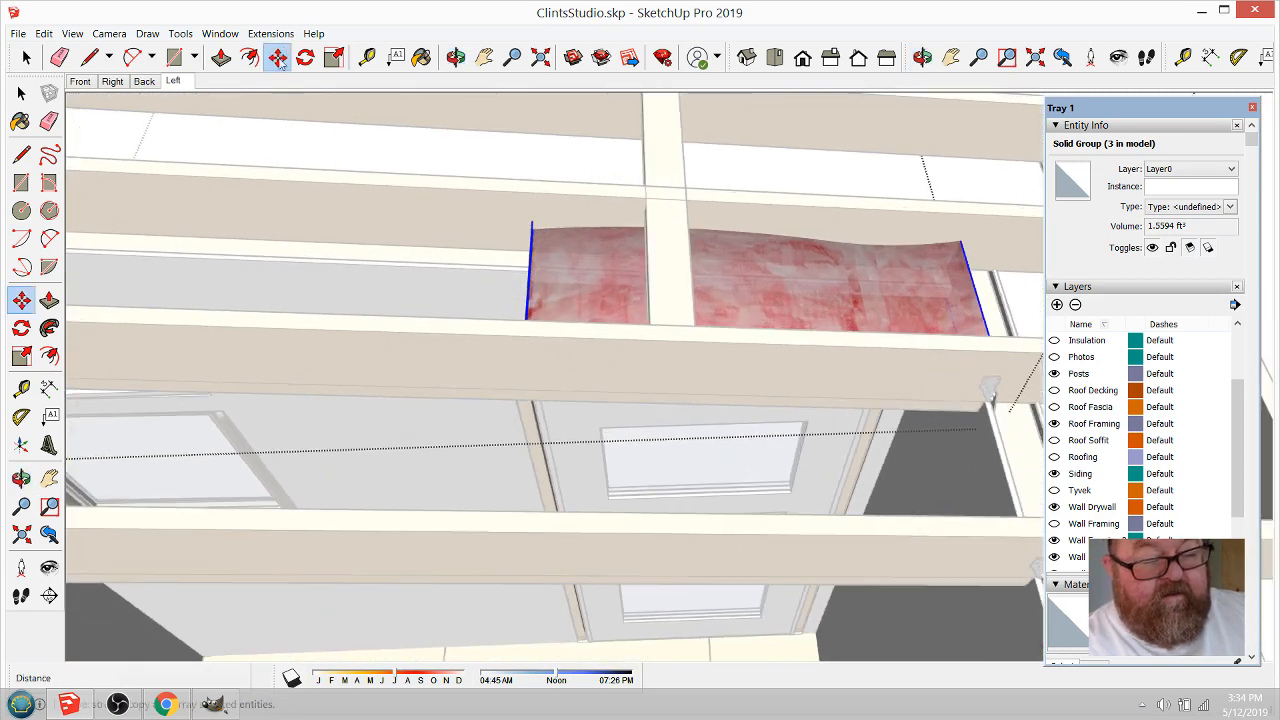
left_click(975, 298)
key("ctrl")
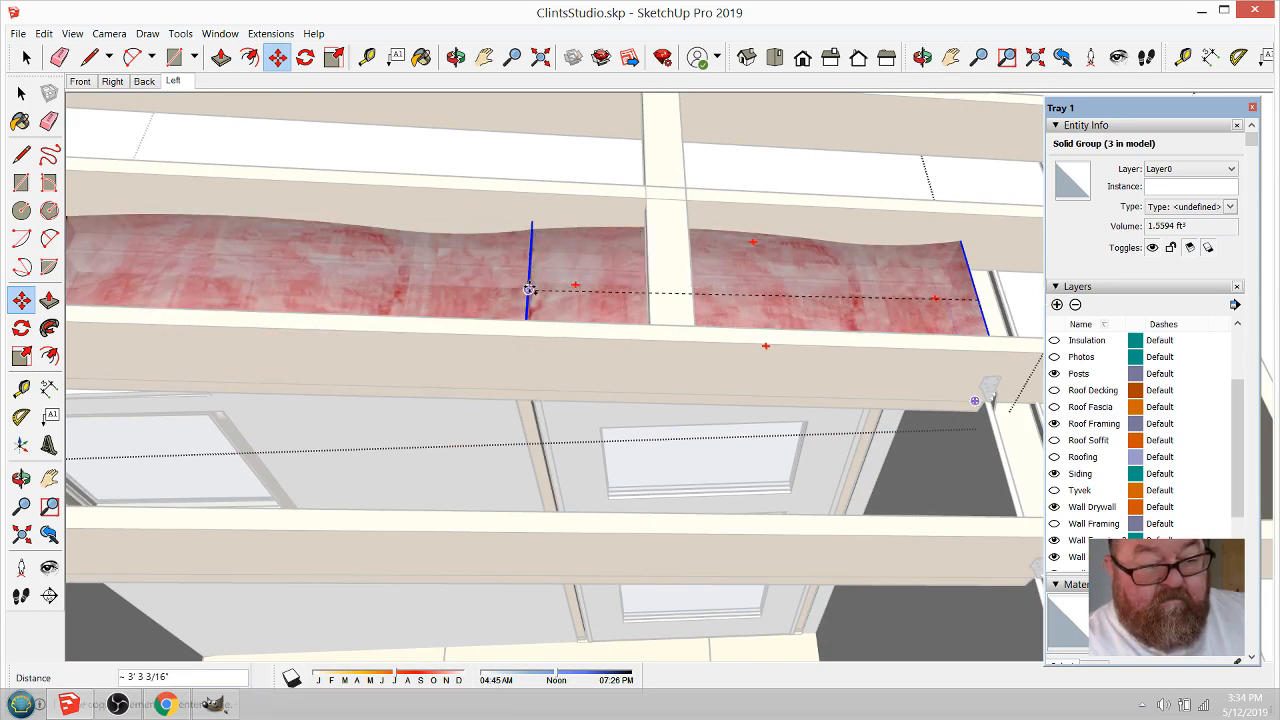
left_click(529, 289)
Step: Copy the batt 48" along its rafter bay, then slide the copy back about 8 13/16" against the first batt
scroll(831, 277, "down", 3)
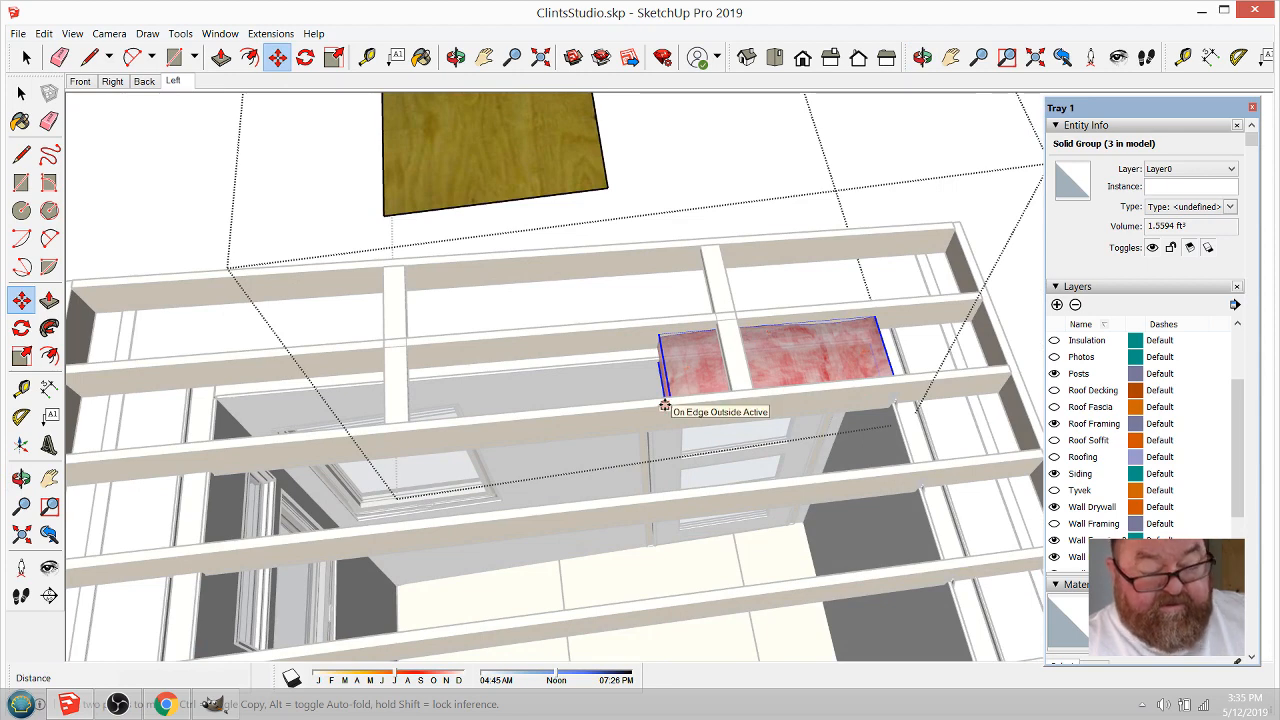
left_click(664, 405)
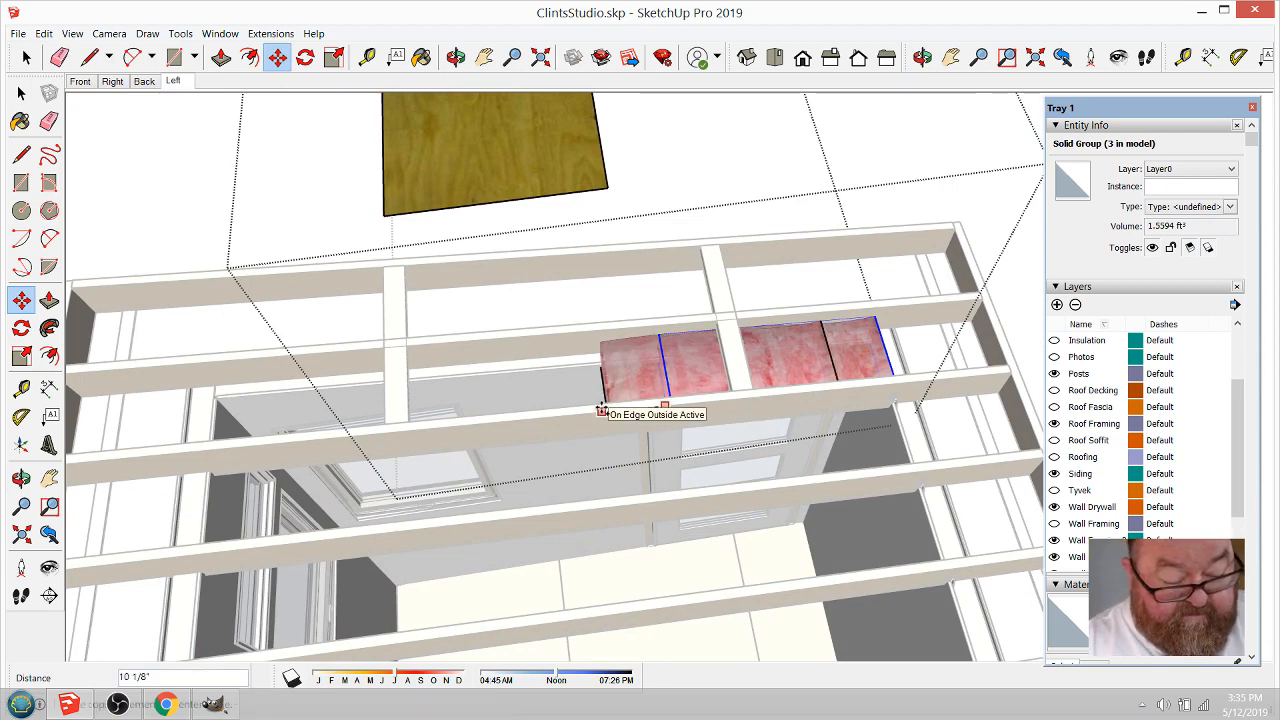
key("Return")
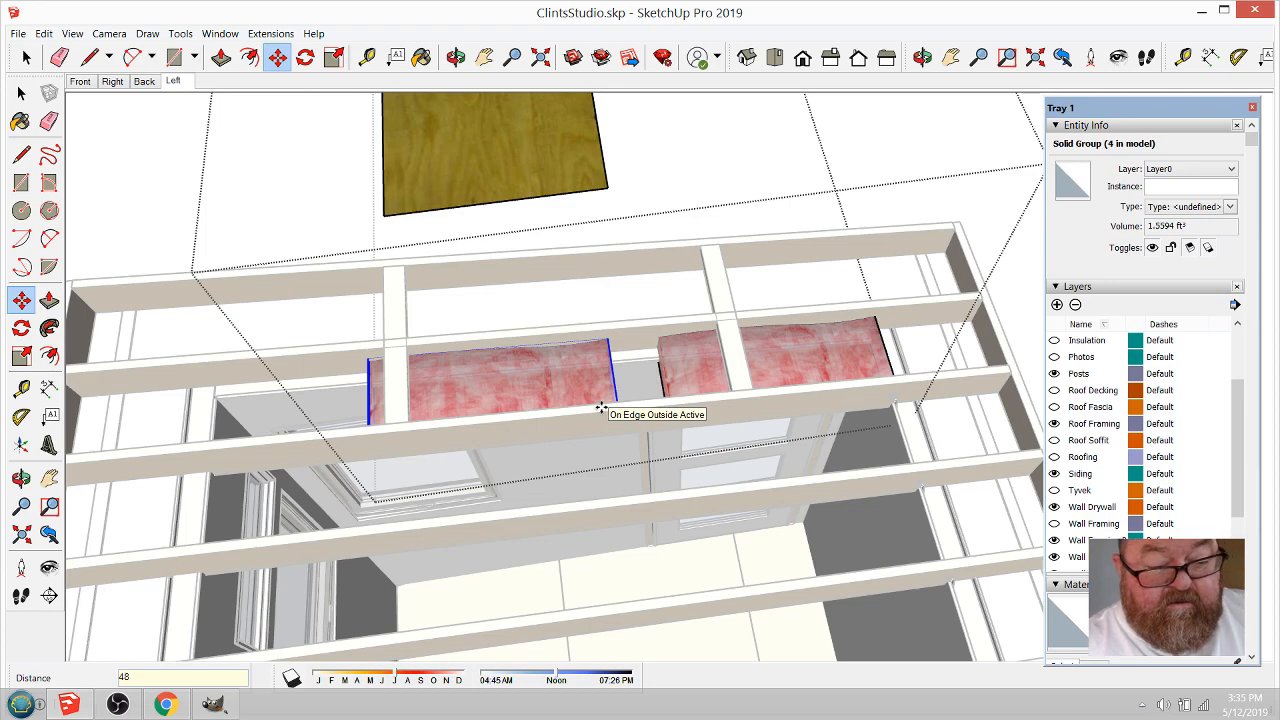
scroll(628, 401, "up", 6)
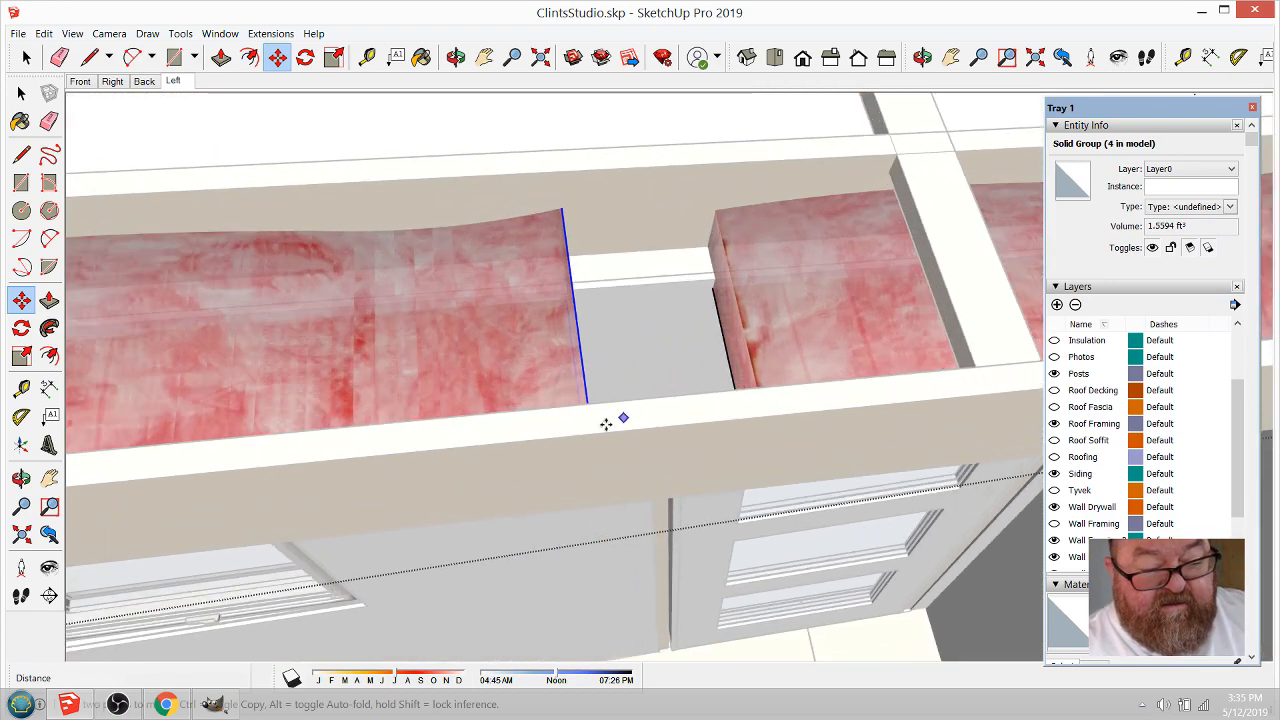
left_click(597, 431)
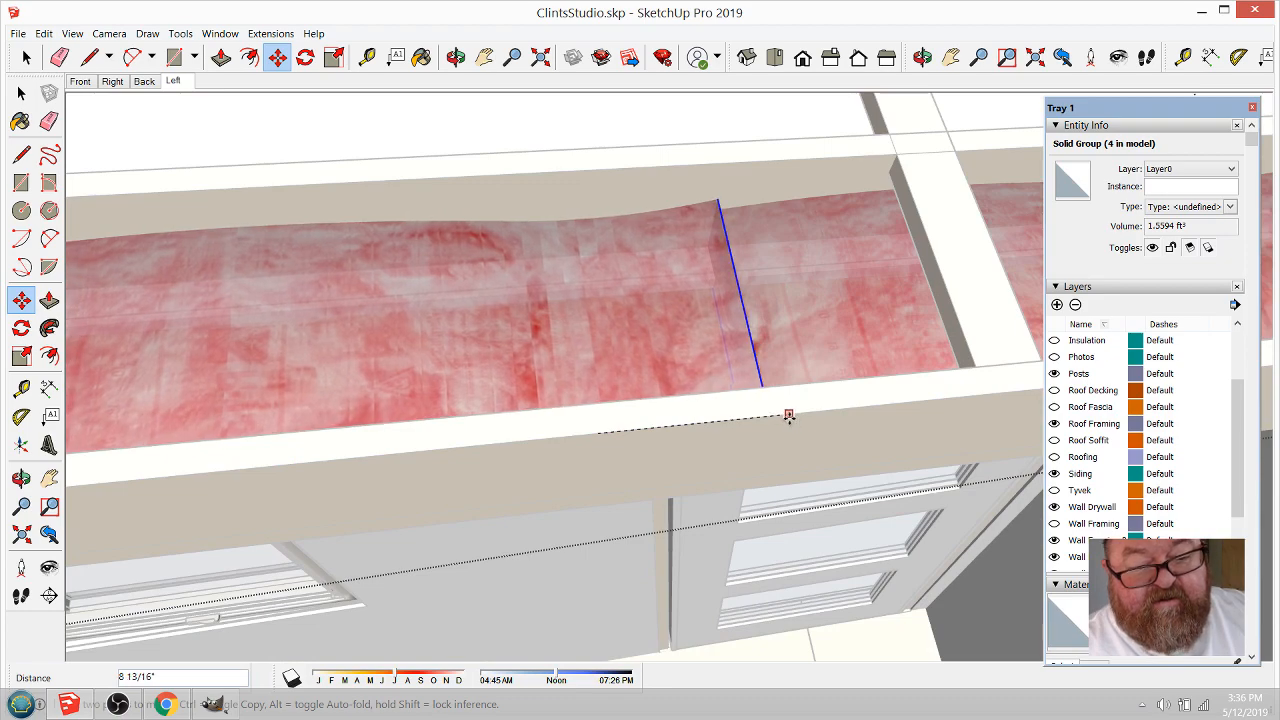
Step: Copy the second batt one batt length farther along the bay, so three batts lie end to end
scroll(888, 359, "down", 5)
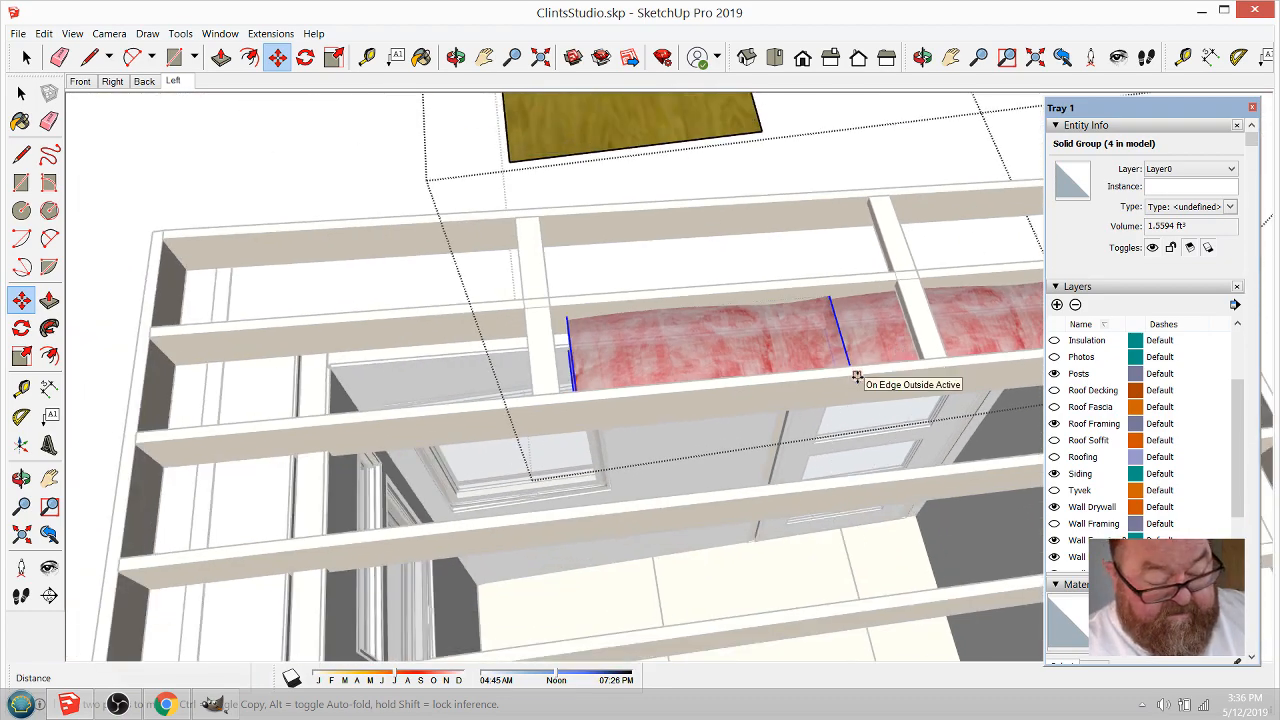
left_click(857, 376)
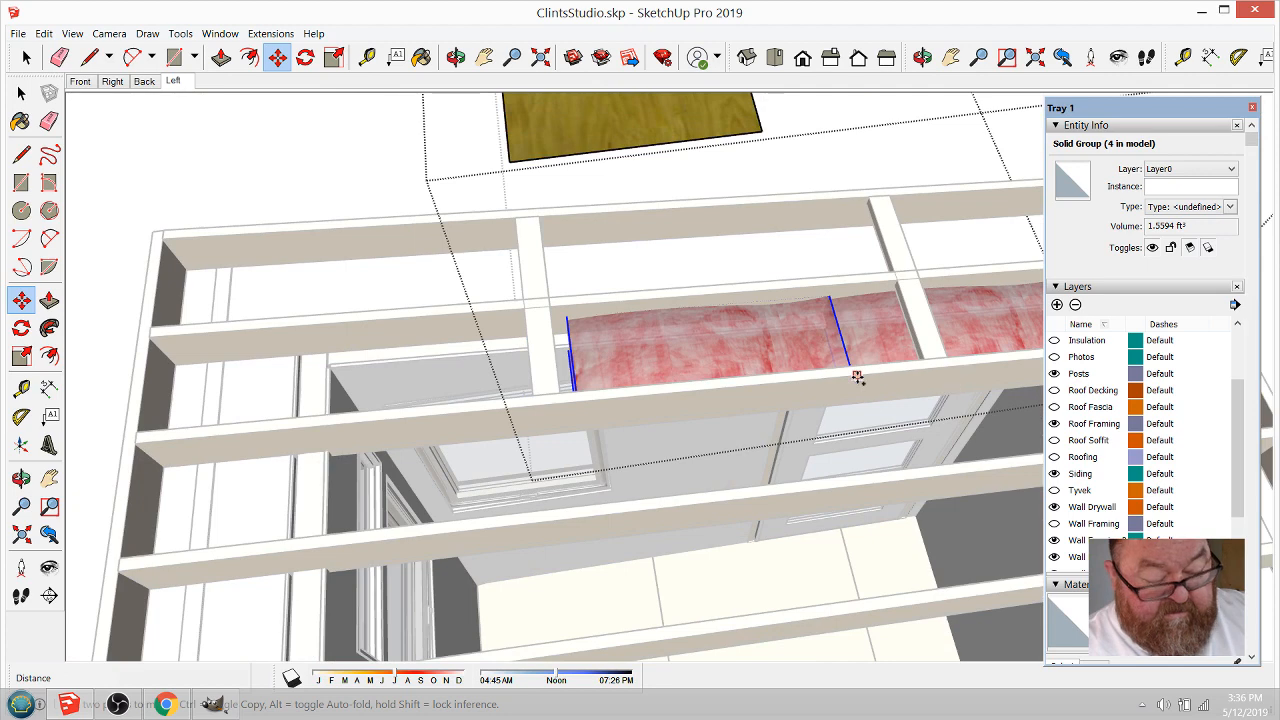
left_click(574, 402)
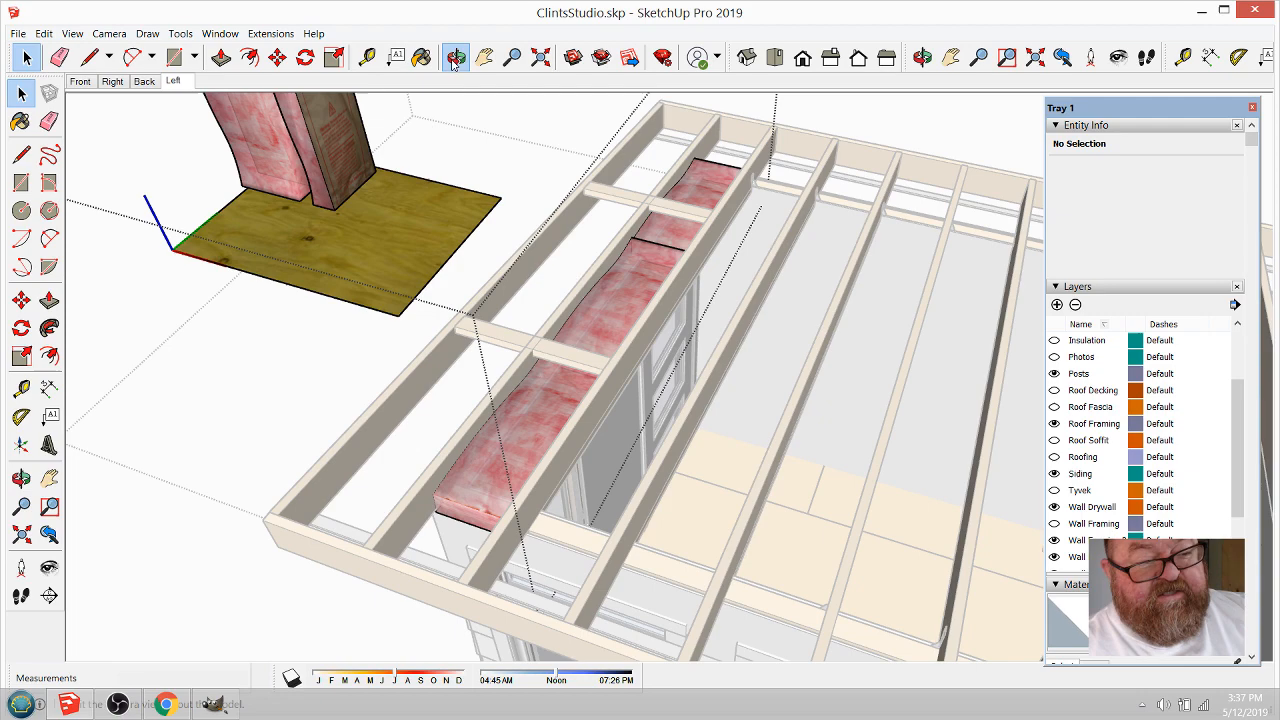
Step: Select all three batts in the bay and shift them together about 2 3/16" along the rafters toward the metal hangers
left_click(456, 60)
left_click_drag(464, 388, 325, 333)
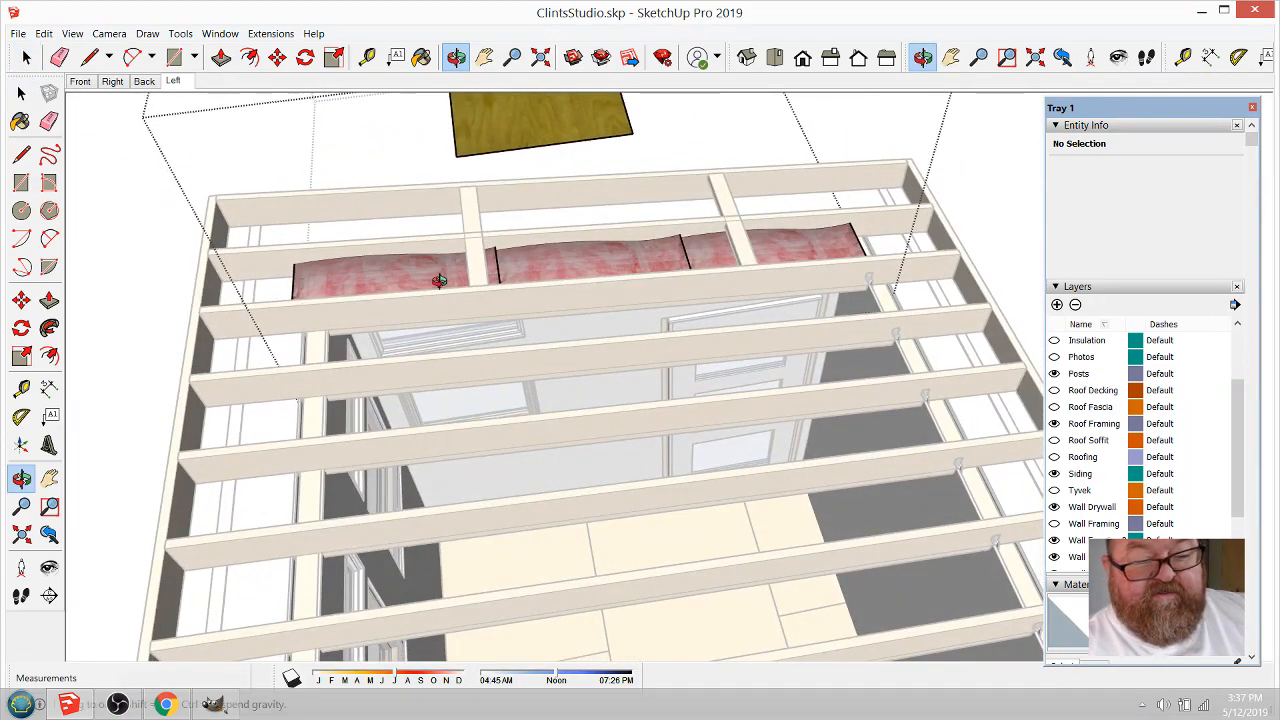
key("space")
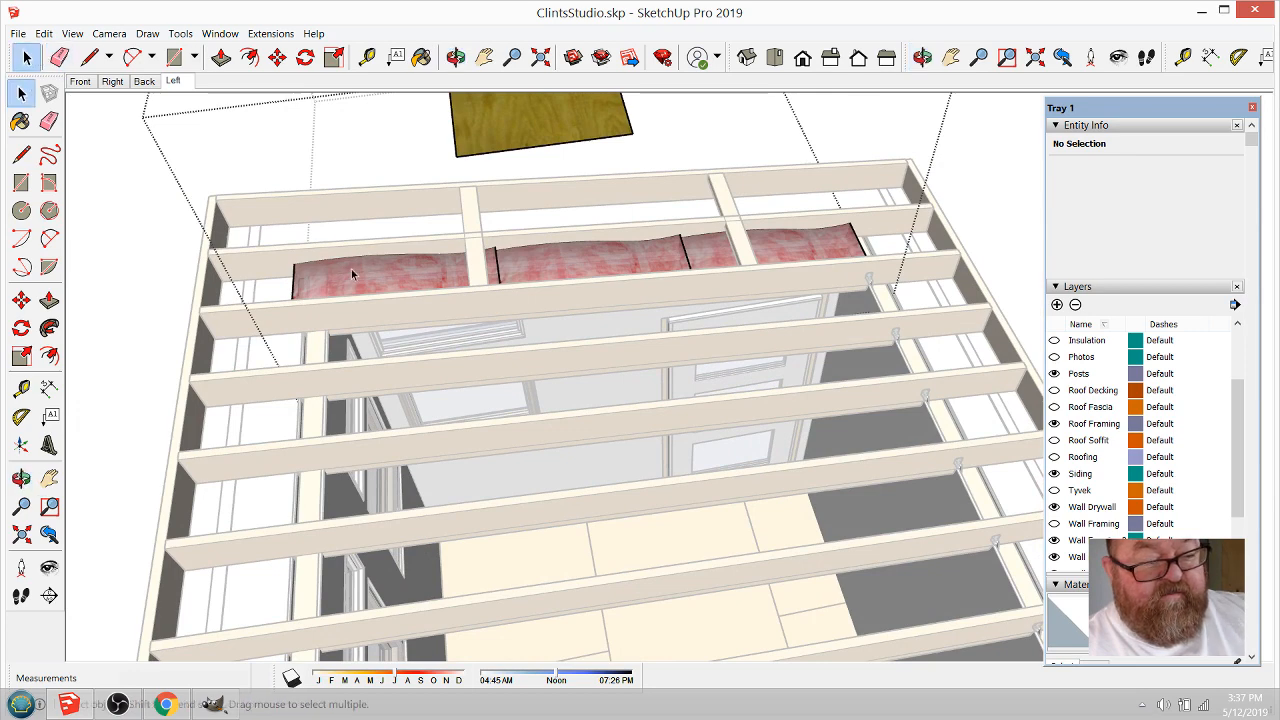
left_click(418, 285)
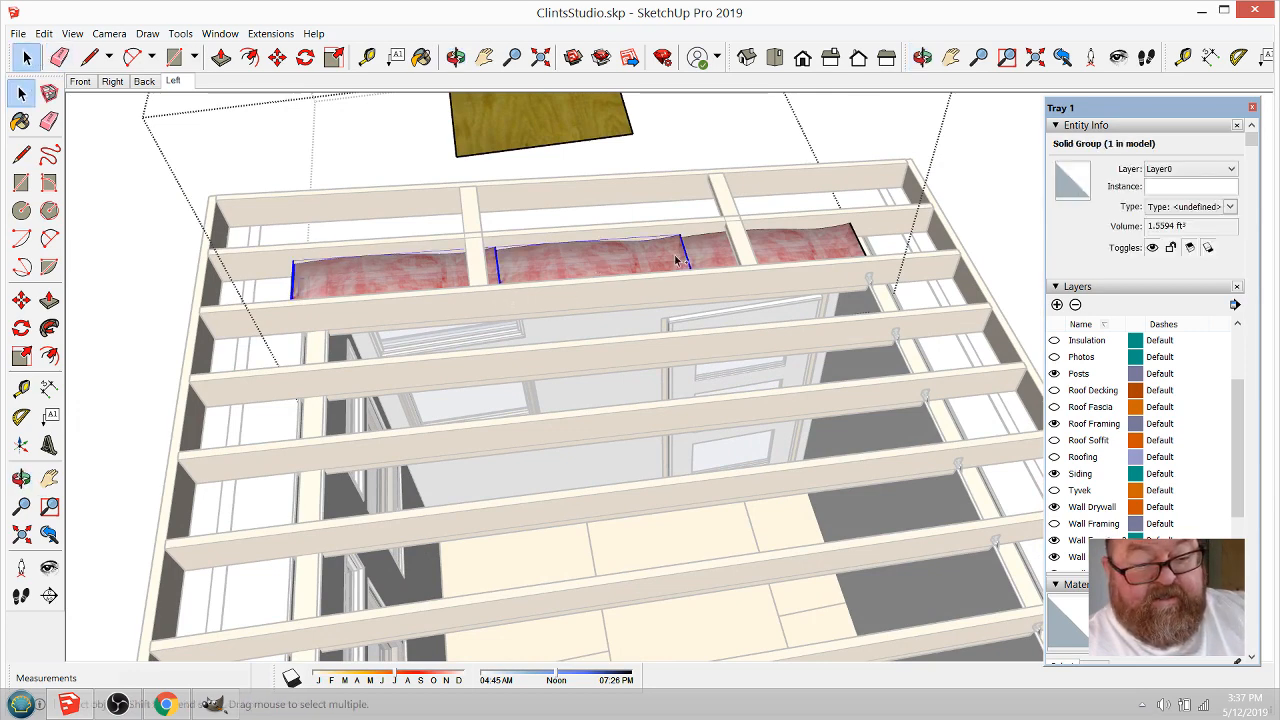
left_click(706, 255, "ctrl")
left_click(279, 60)
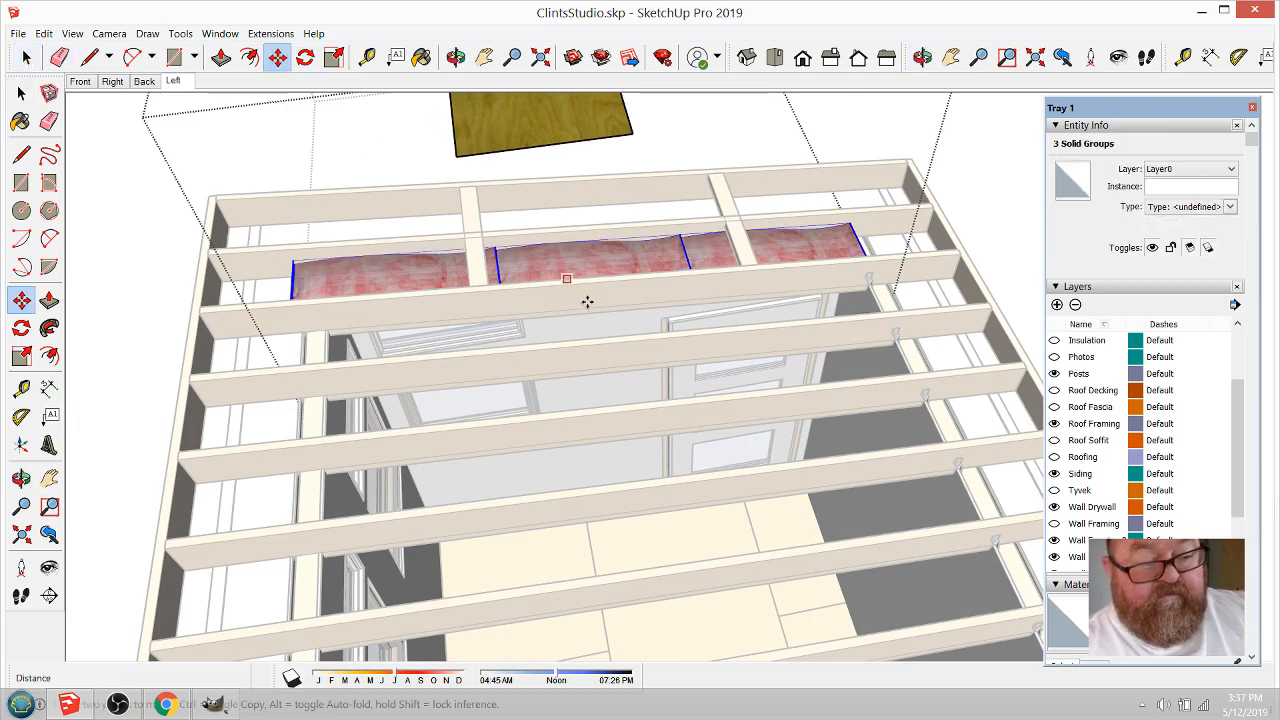
left_click(594, 284)
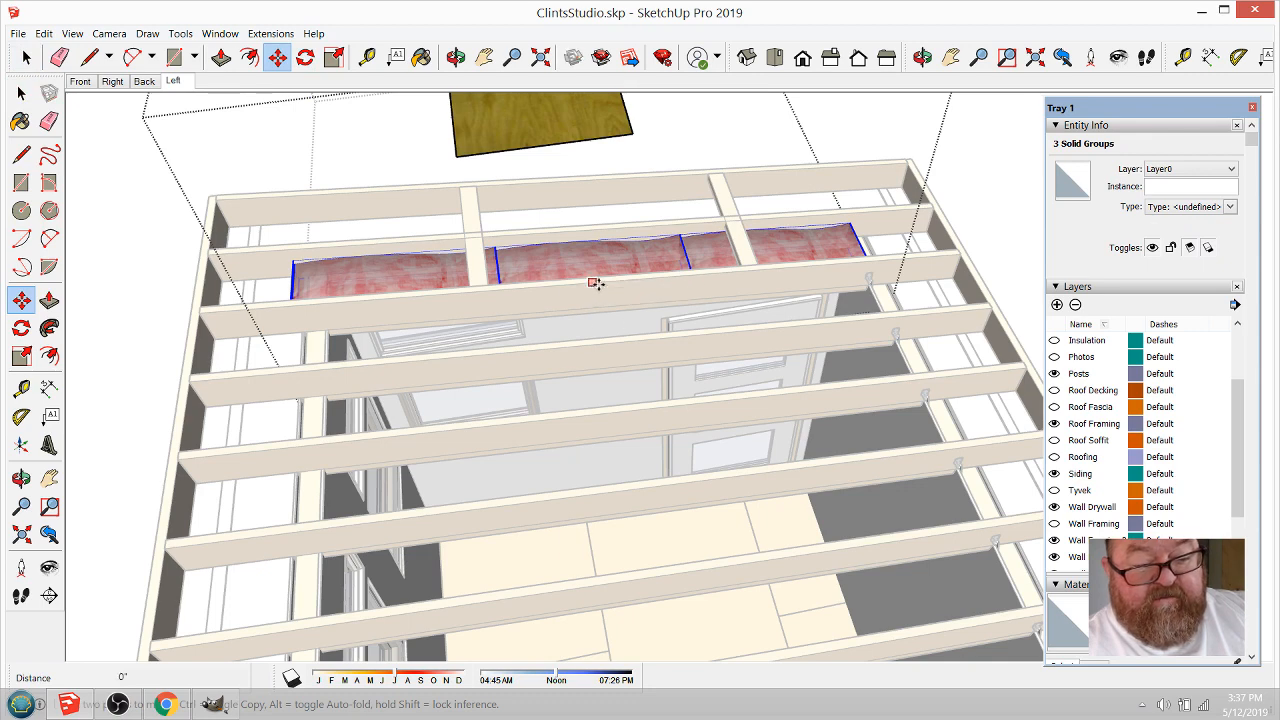
left_click(601, 284)
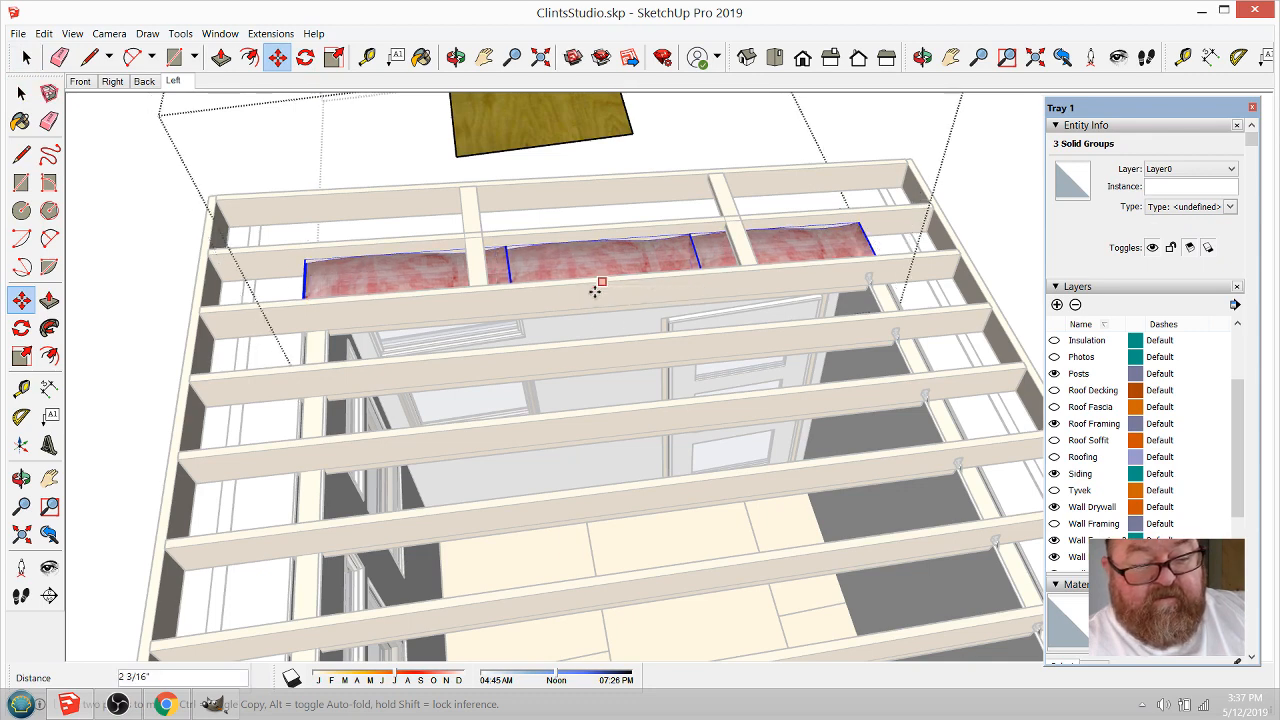
Step: Show the Insulation layer and exit the group holding the batts
middle_click_drag(743, 257, 877, 372)
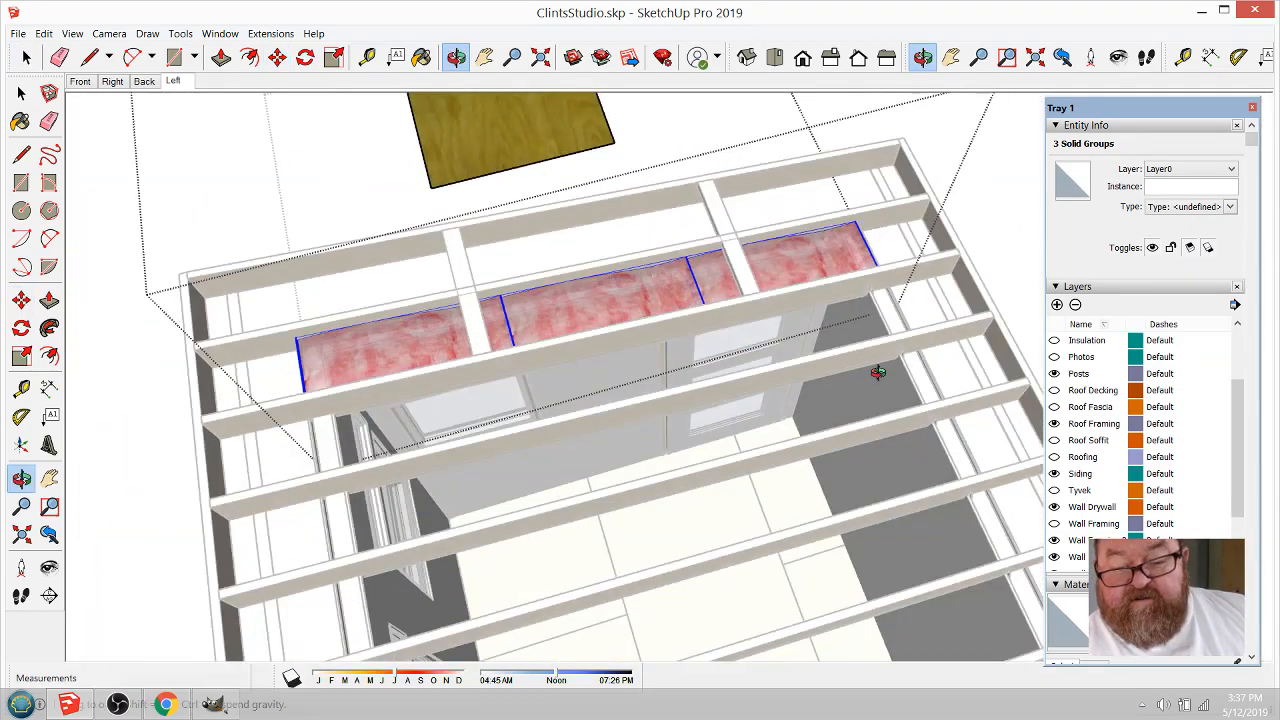
left_click(1055, 341)
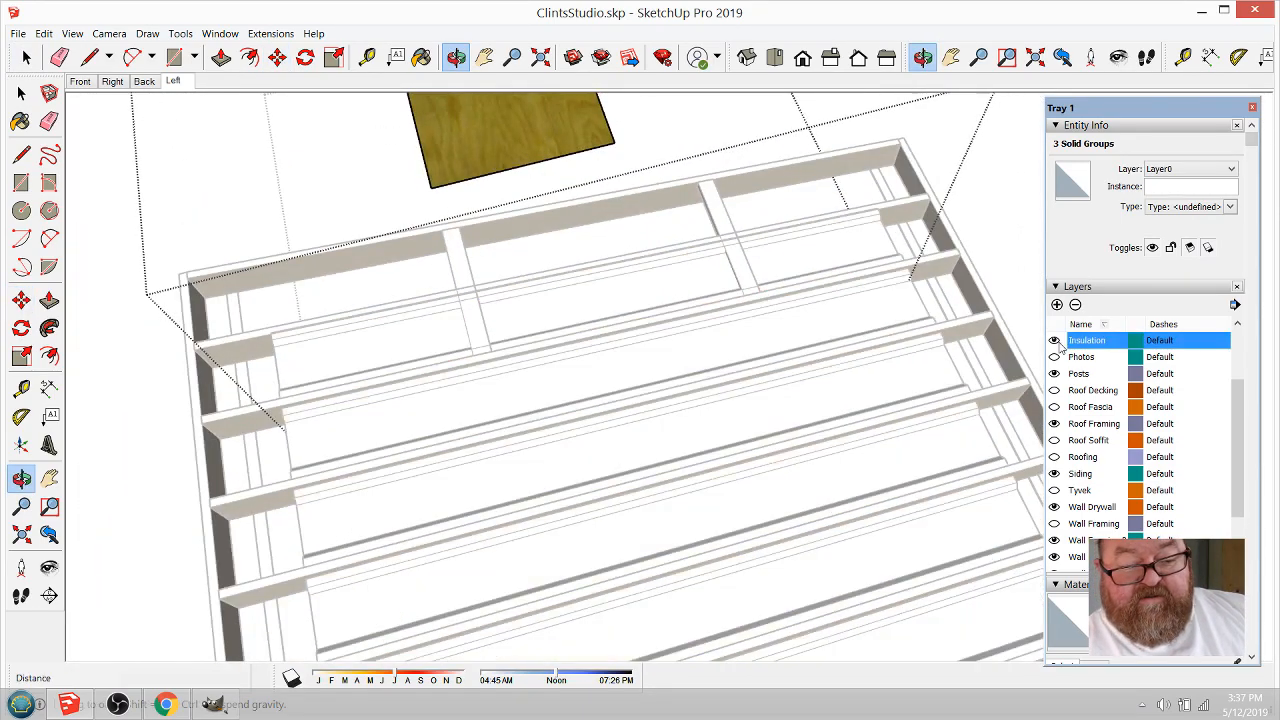
left_click(26, 57)
left_click(86, 144)
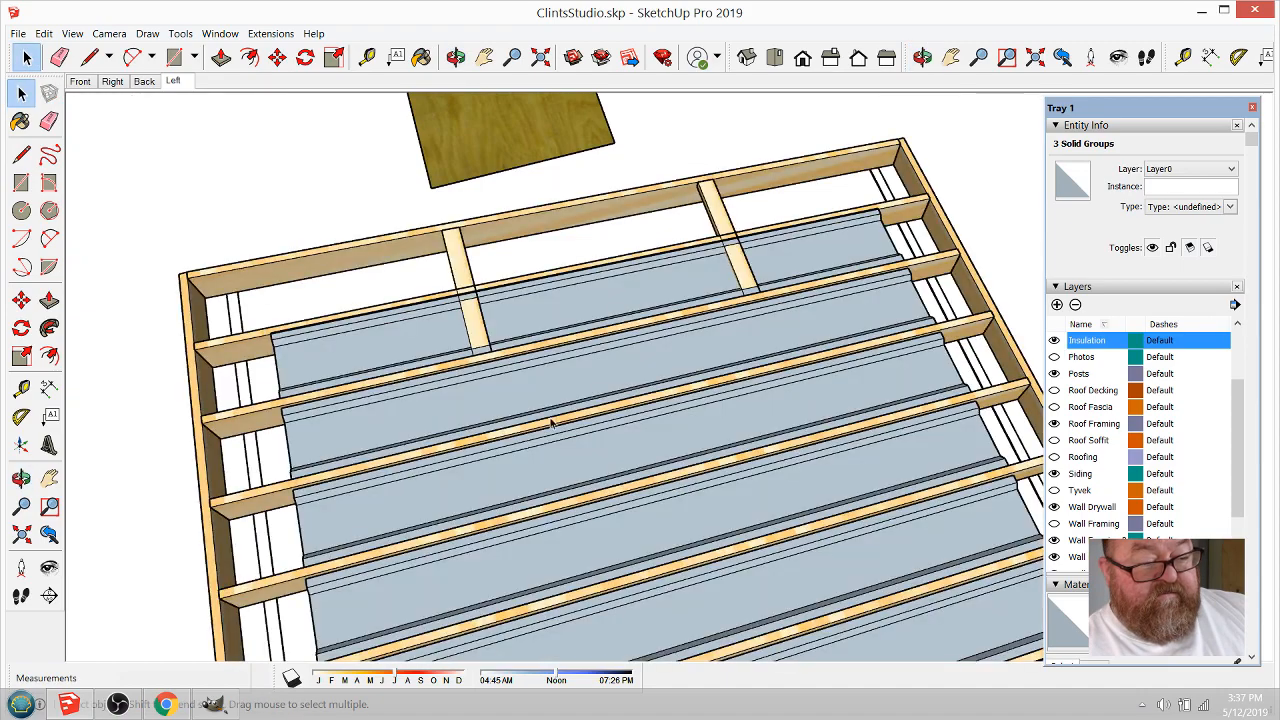
Step: Examine from the eave end how the pink batts fit beneath the flanged parts between the rafters
left_click(455, 57)
left_click_drag(500, 411, 683, 300)
scroll(680, 300, "up", 10)
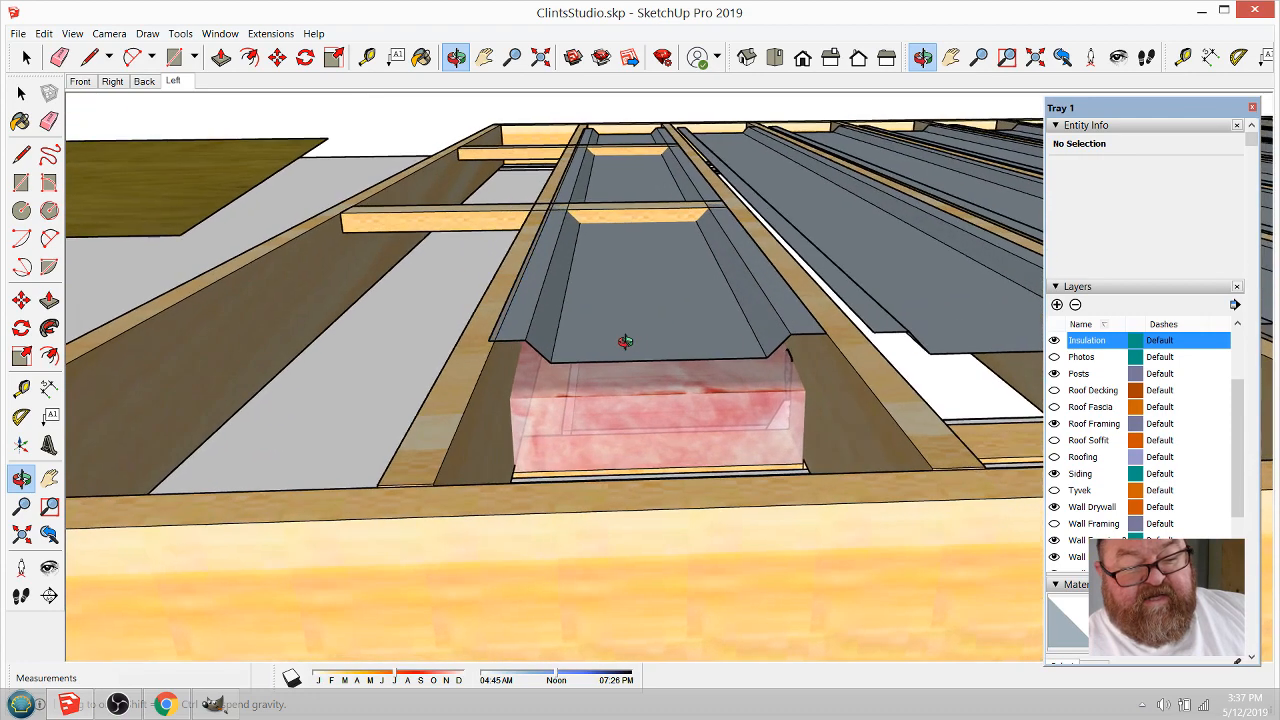
left_click_drag(625, 342, 577, 352)
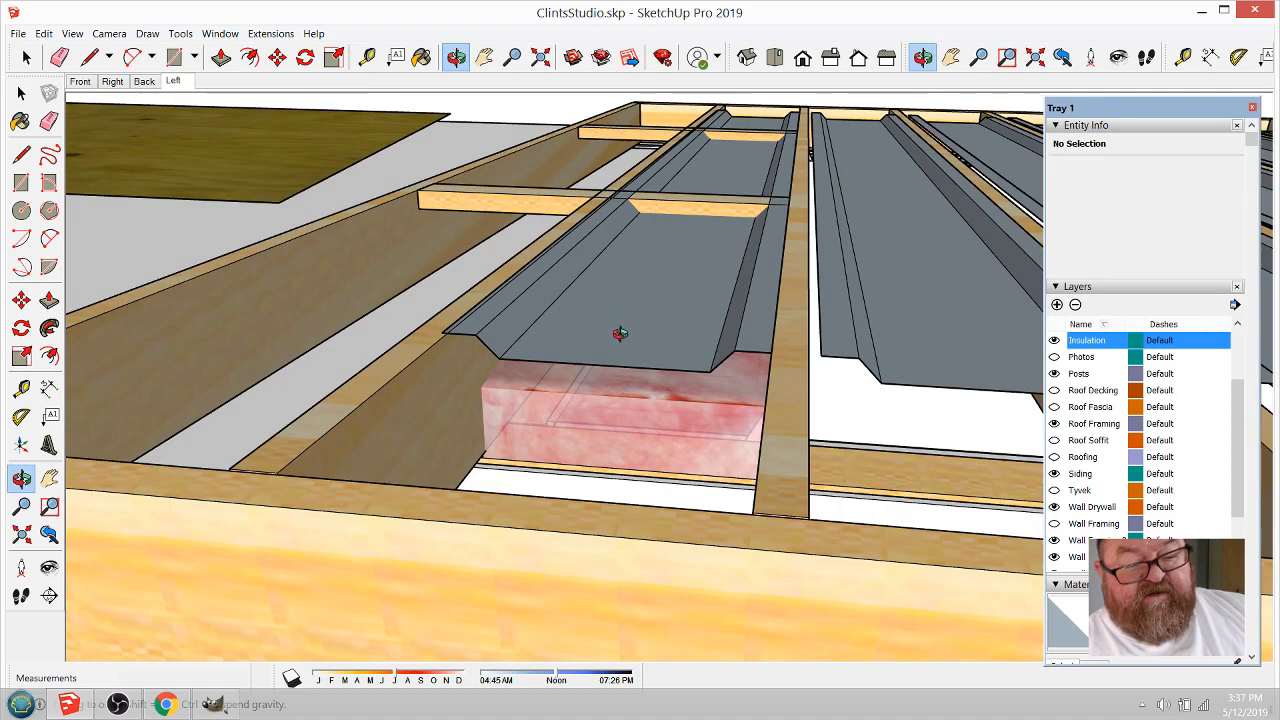
scroll(620, 334, "down", 2)
scroll(220, 166, "down", 3)
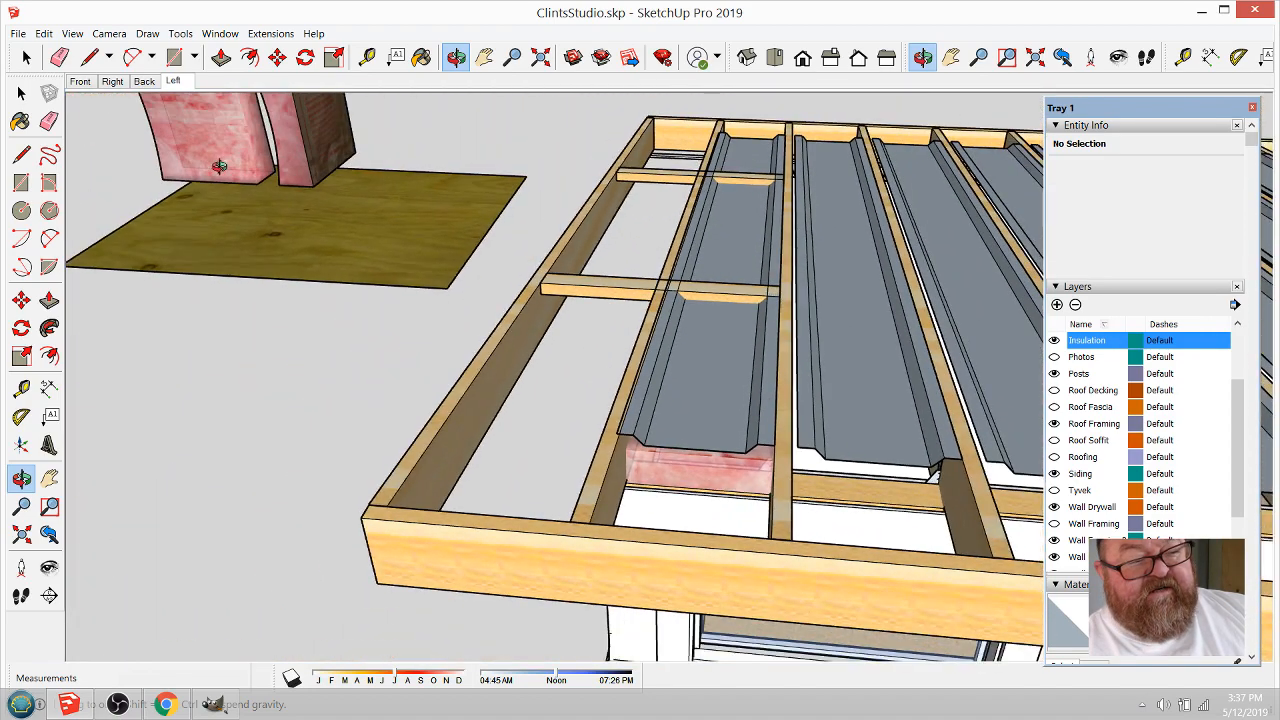
scroll(681, 389, "up", 8)
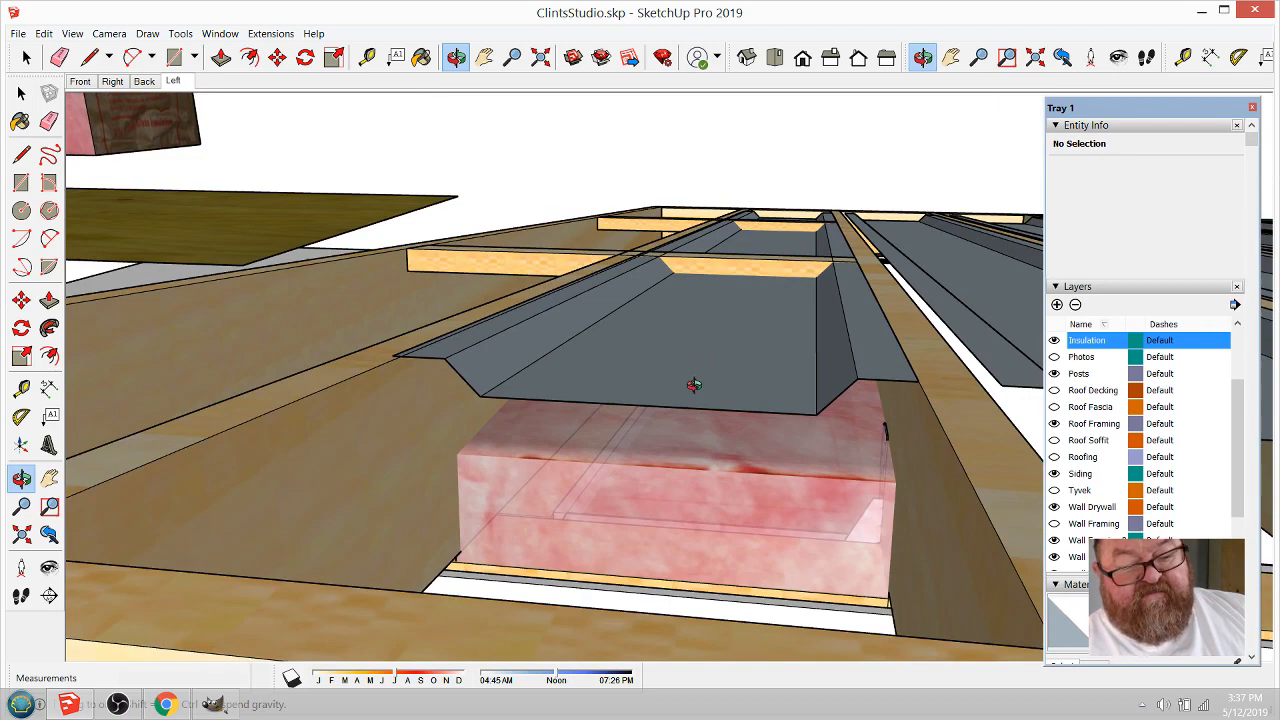
left_click_drag(694, 385, 733, 431)
scroll(728, 402, "down", 5)
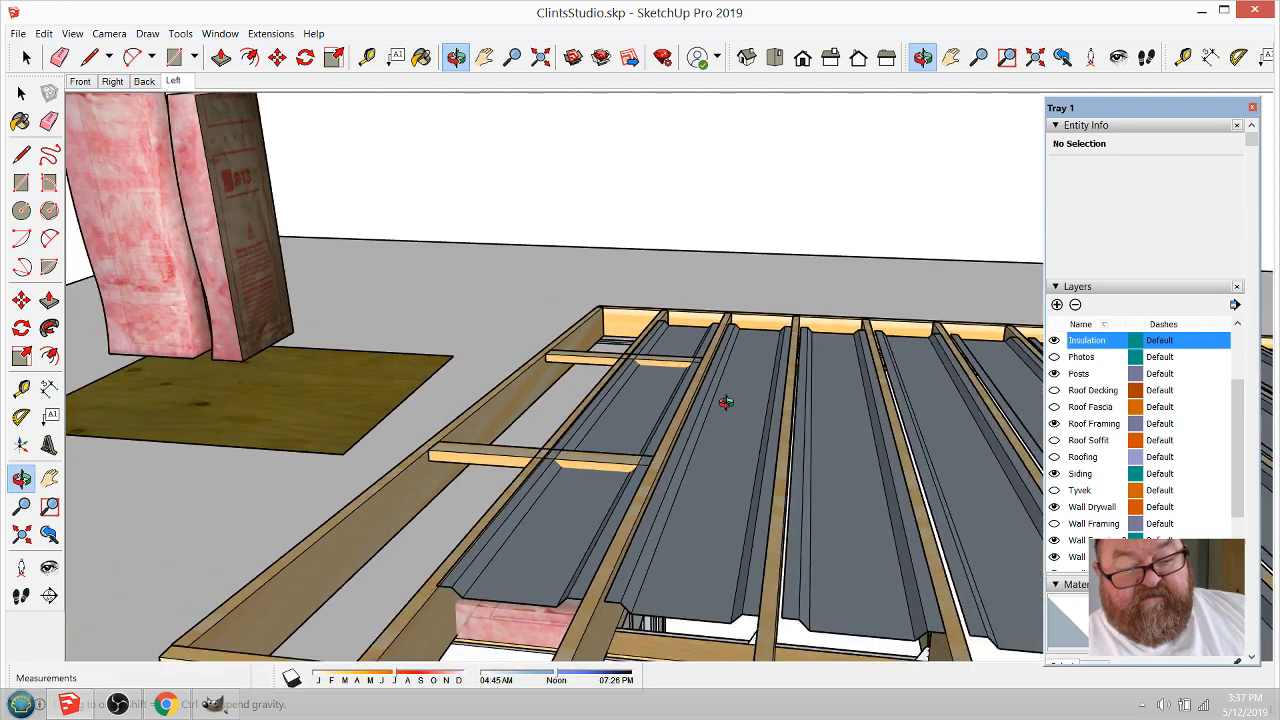
middle_click_drag(606, 455, 650, 505)
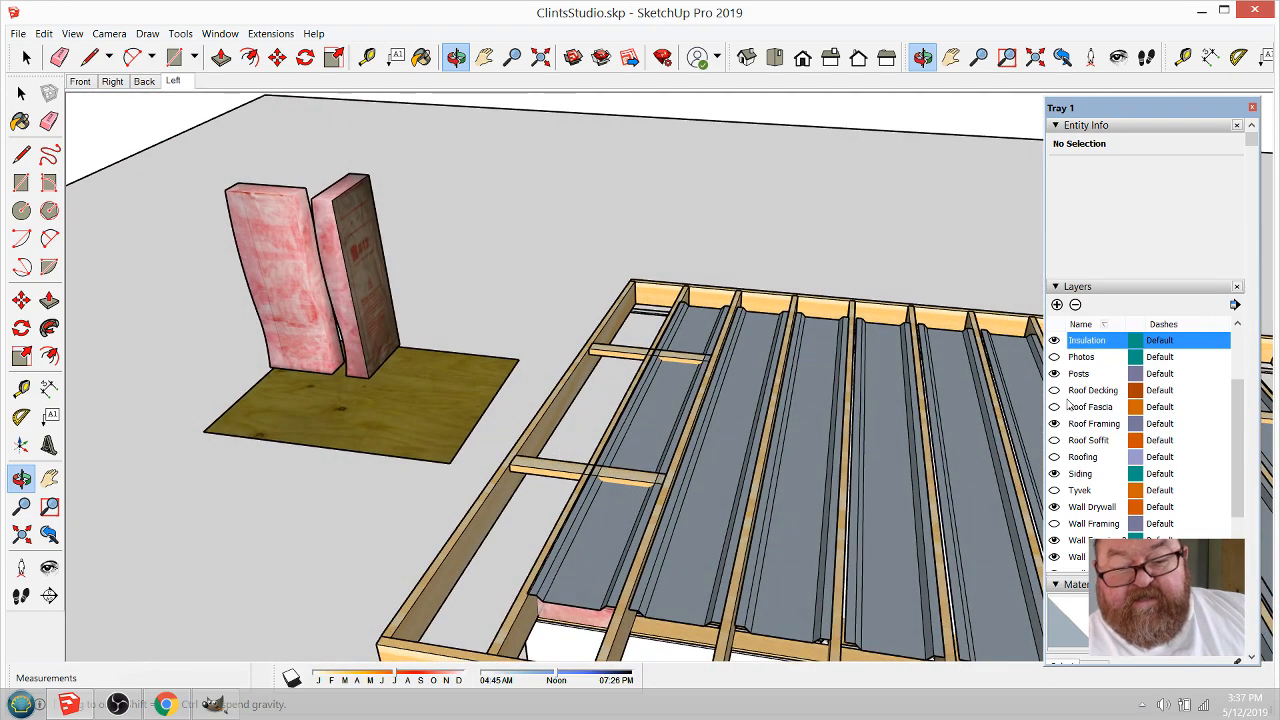
Step: Hide the Insulation layer so the batts and roof framing are unobstructed
left_click(1054, 341)
key("b")
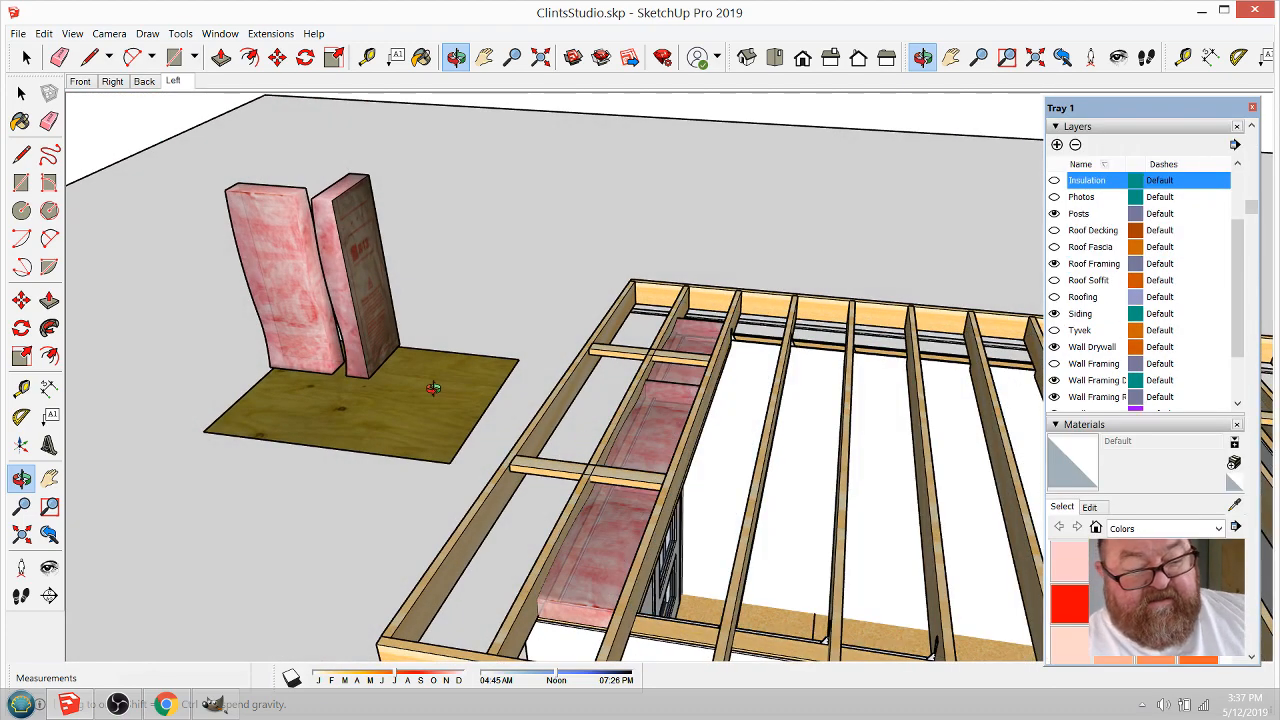
scroll(396, 432, "down", 4)
middle_click_drag(393, 442, 653, 585)
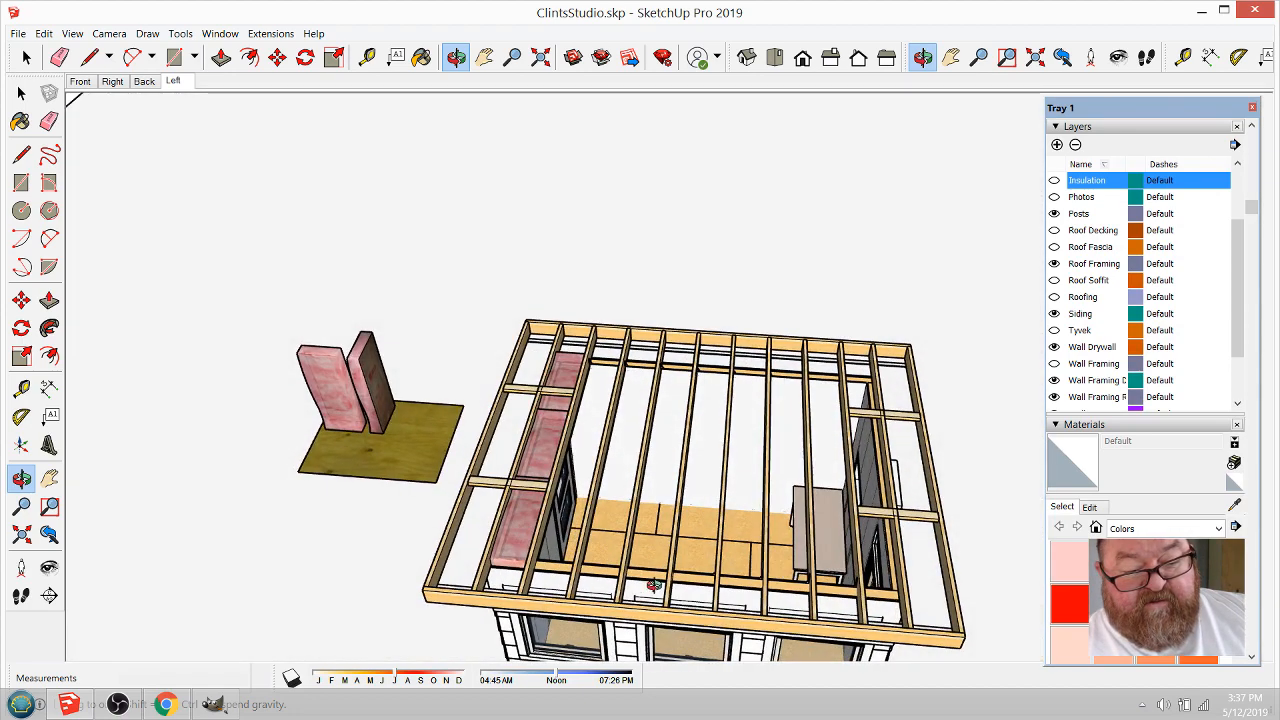
Step: Open the batt group and delete the two standing batts and the plywood sheet beside the building, including the leftover edge
scroll(653, 585, "up", 3)
key("space")
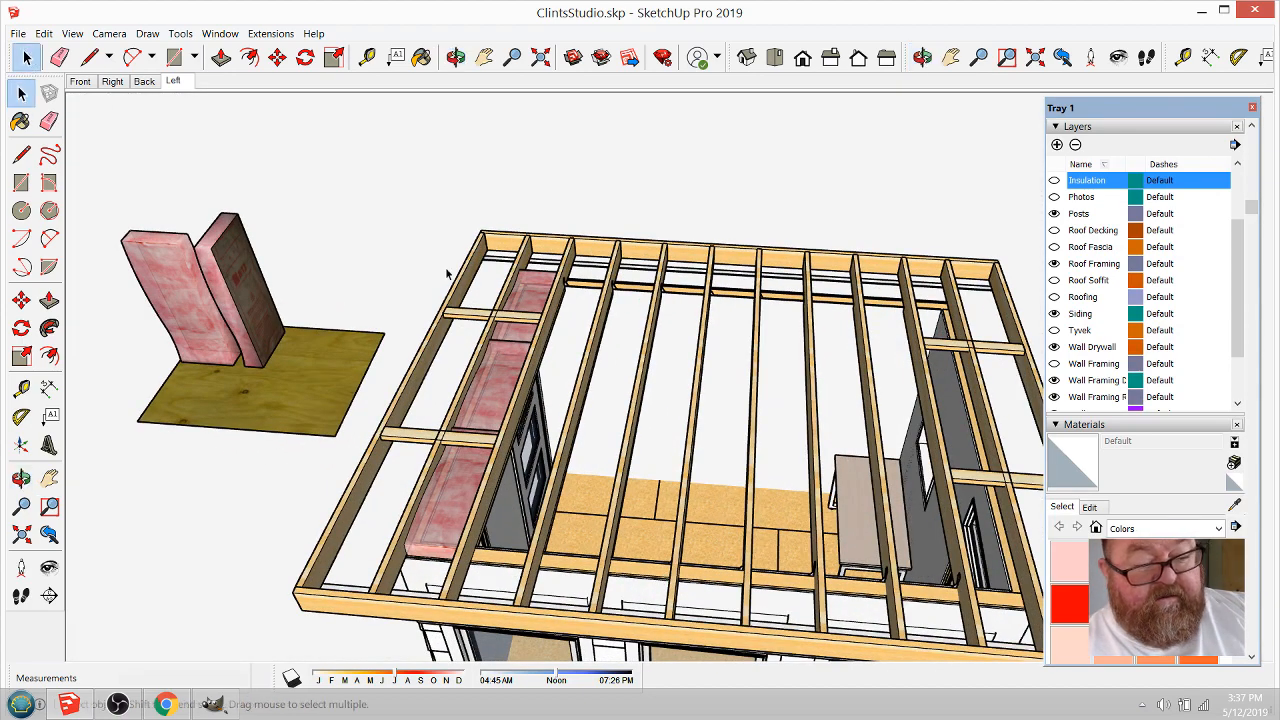
left_click(533, 293)
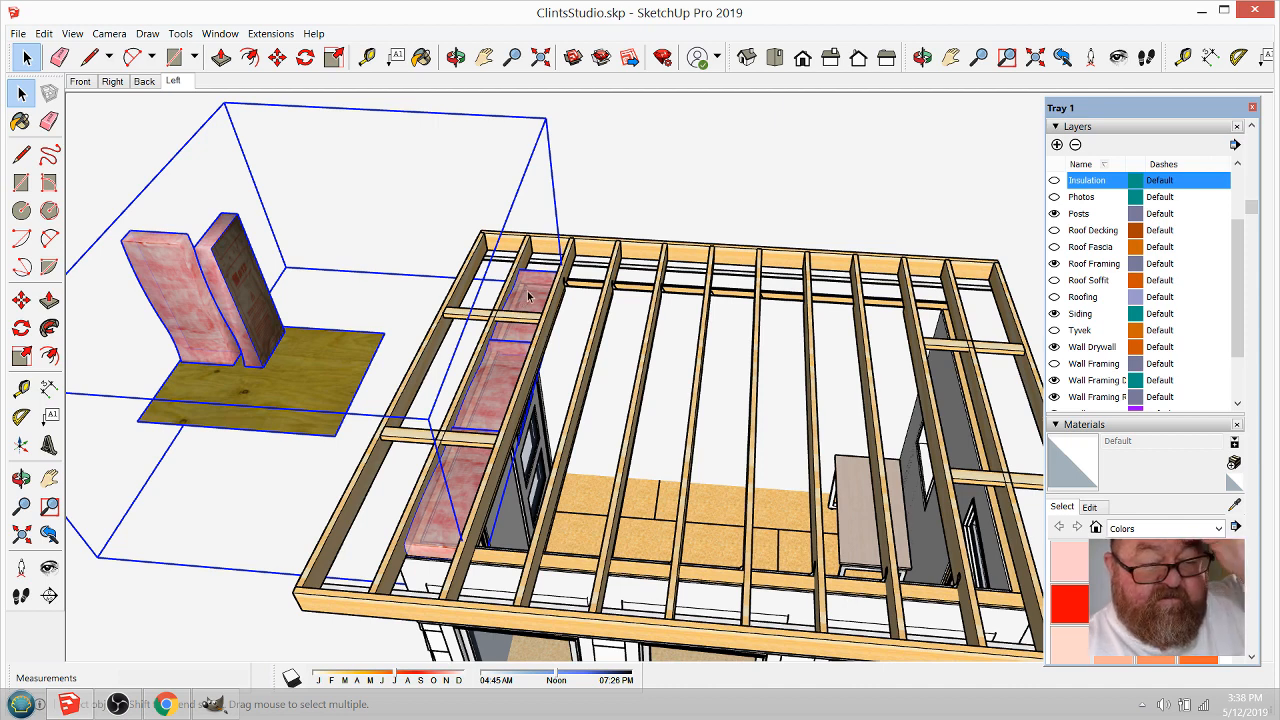
double_click(530, 295)
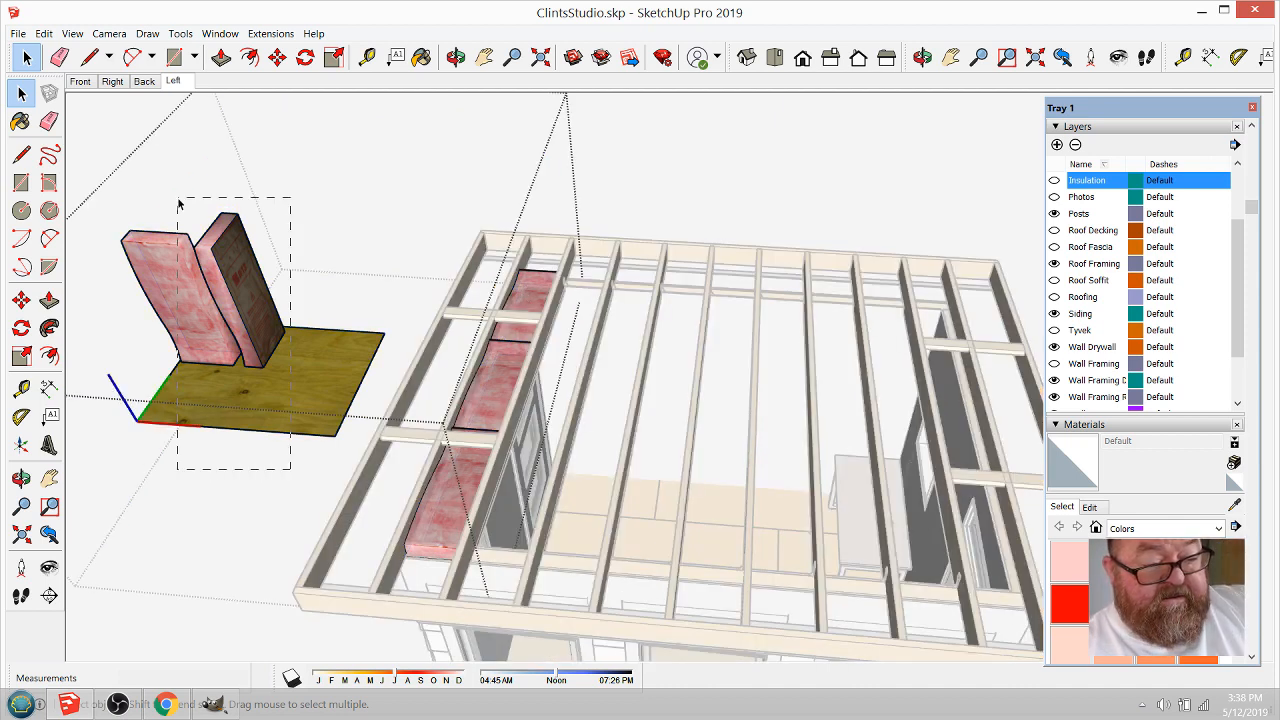
key("ctrl+a")
key("Delete")
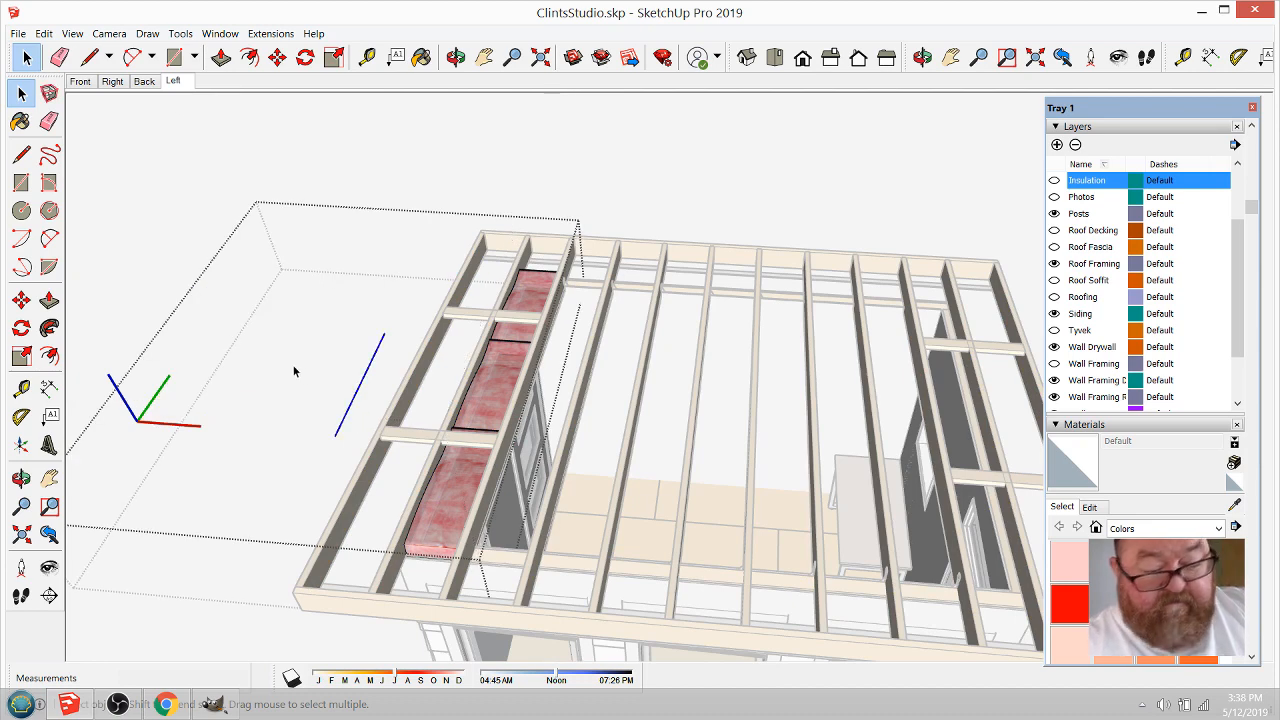
key("Delete")
Step: Copy the first bay's three batts 1' 4" into the next rafter bay and repeat the copy eight times across the roof
scroll(318, 365, "down", 3)
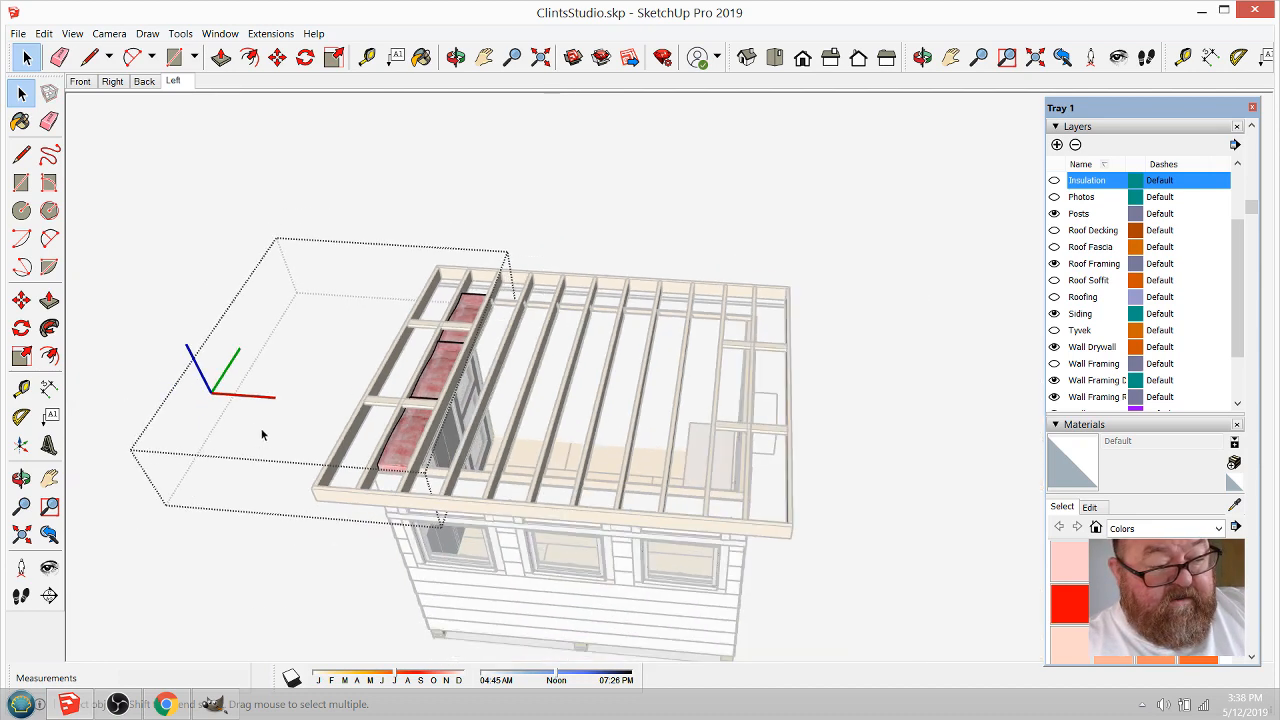
key("ctrl+a")
key("m")
scroll(447, 283, "up", 5)
left_click(495, 279)
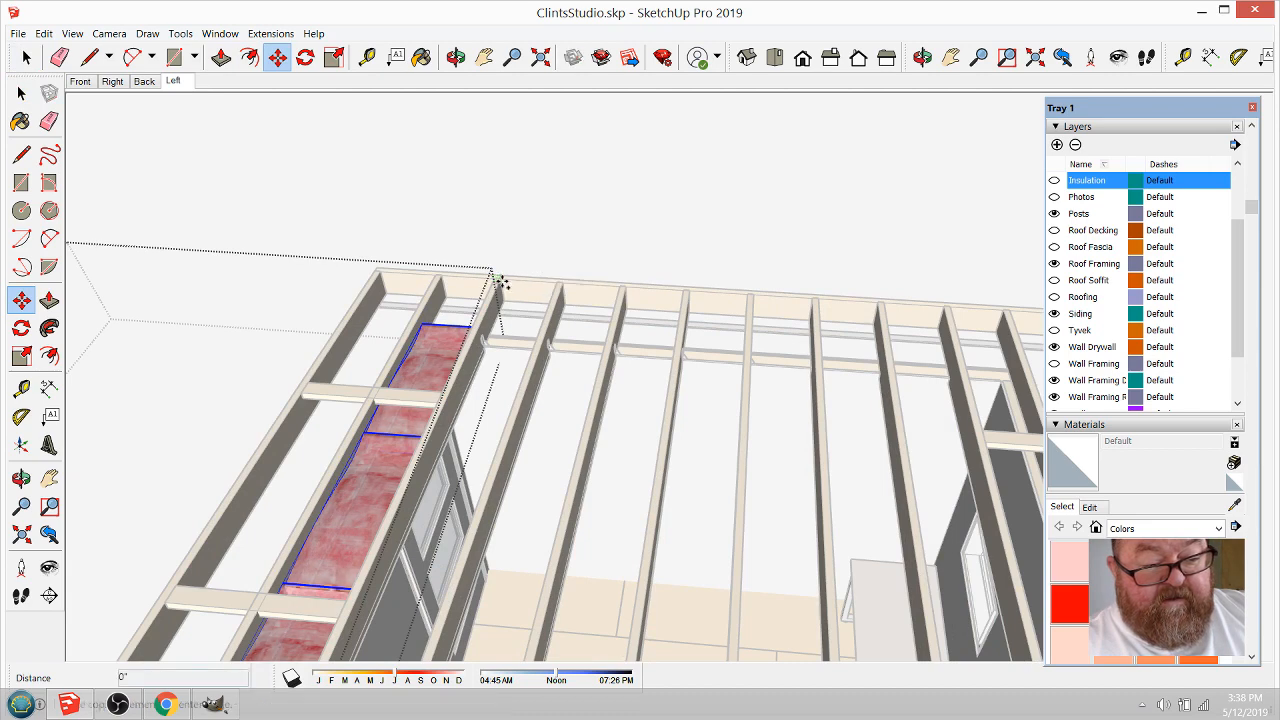
key("ctrl")
left_click(566, 288)
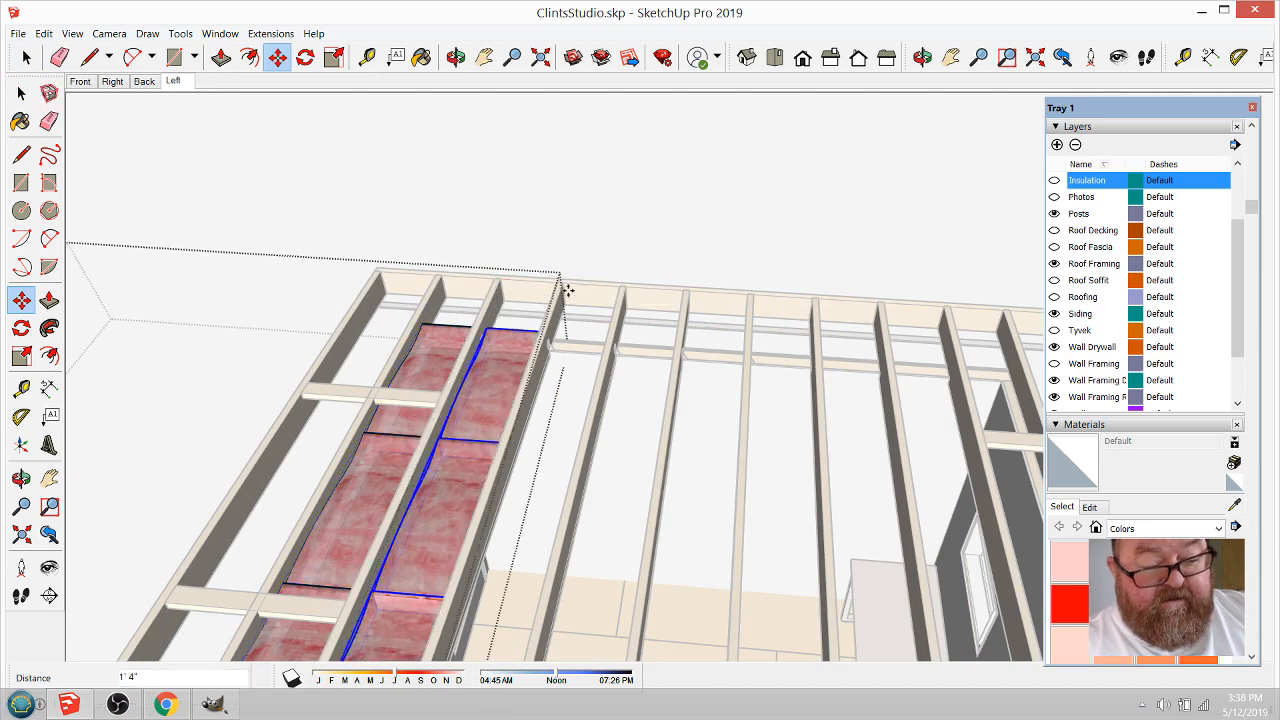
type("*")
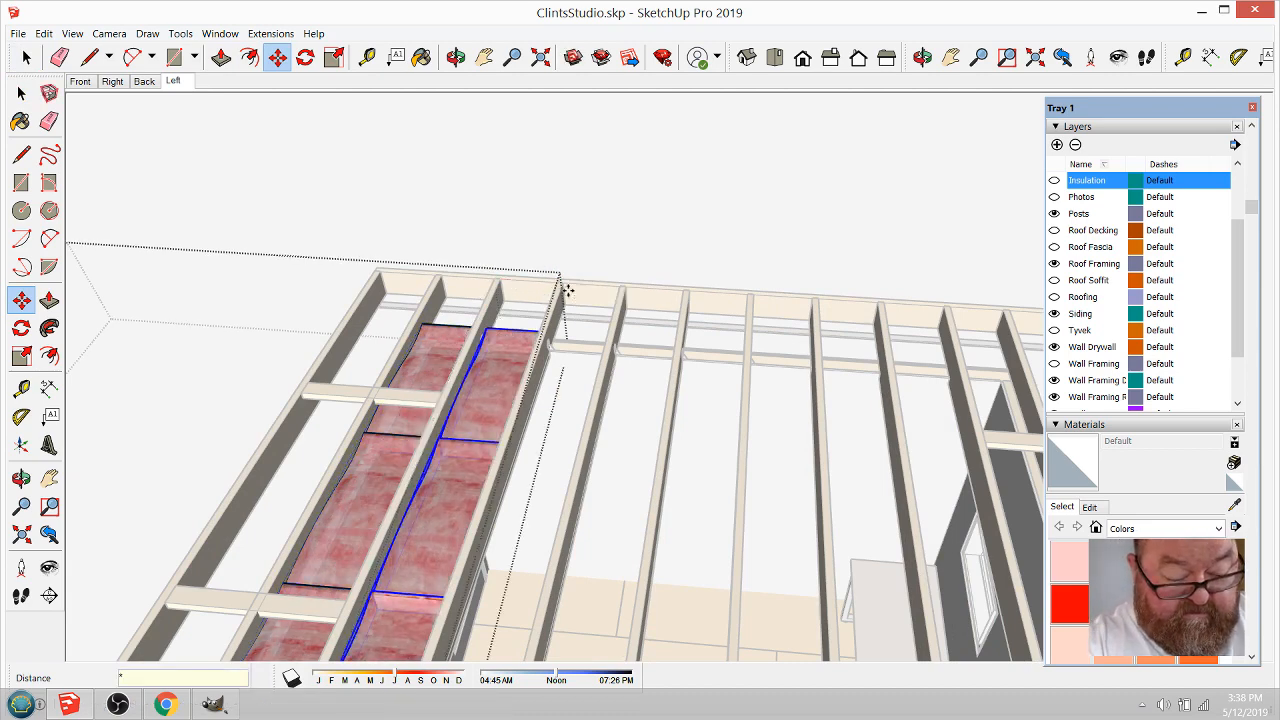
type("8")
key("Return")
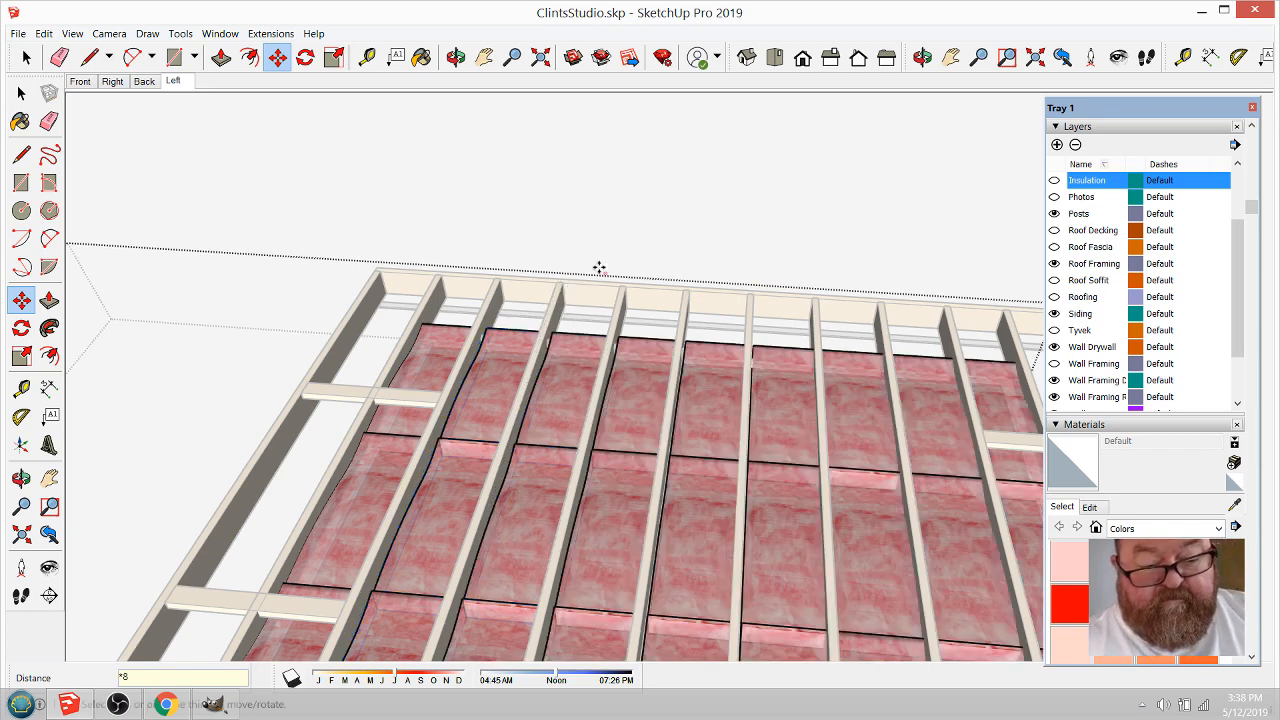
Step: Exit the group holding the batts and select the complete set of roof batts
scroll(393, 427, "down", 3)
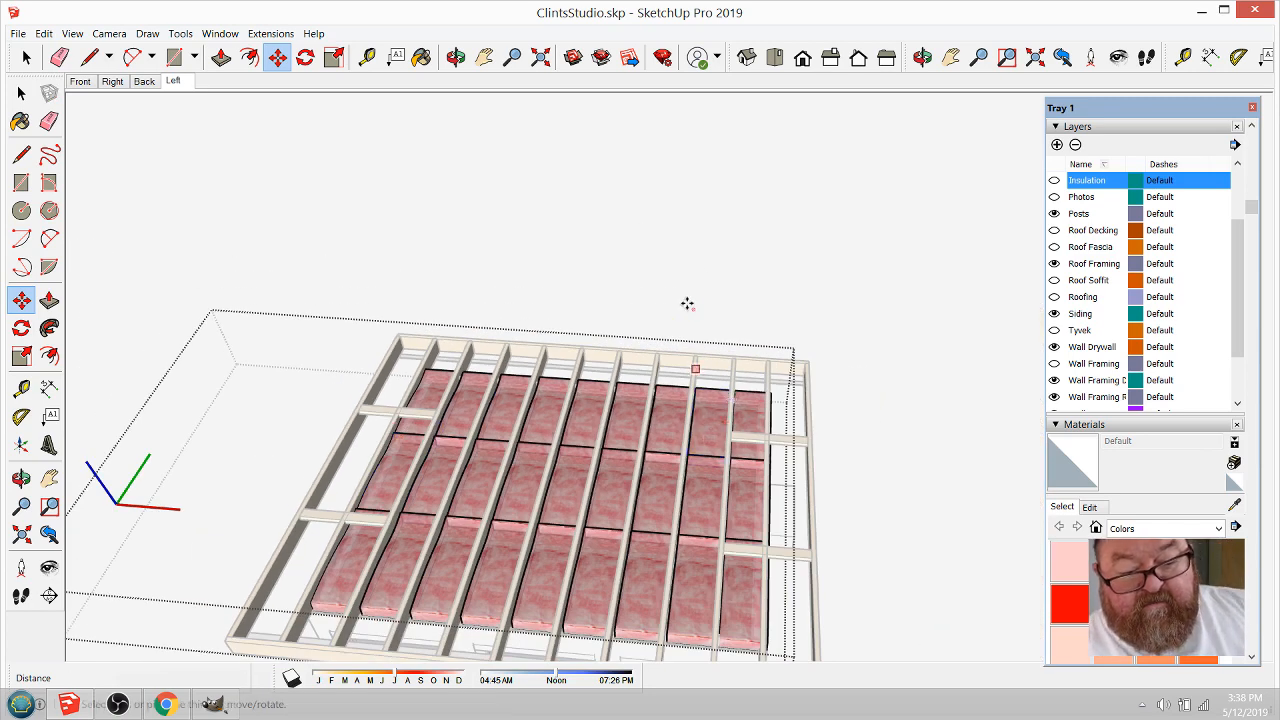
left_click(456, 57)
left_click_drag(640, 527, 504, 551)
key("space")
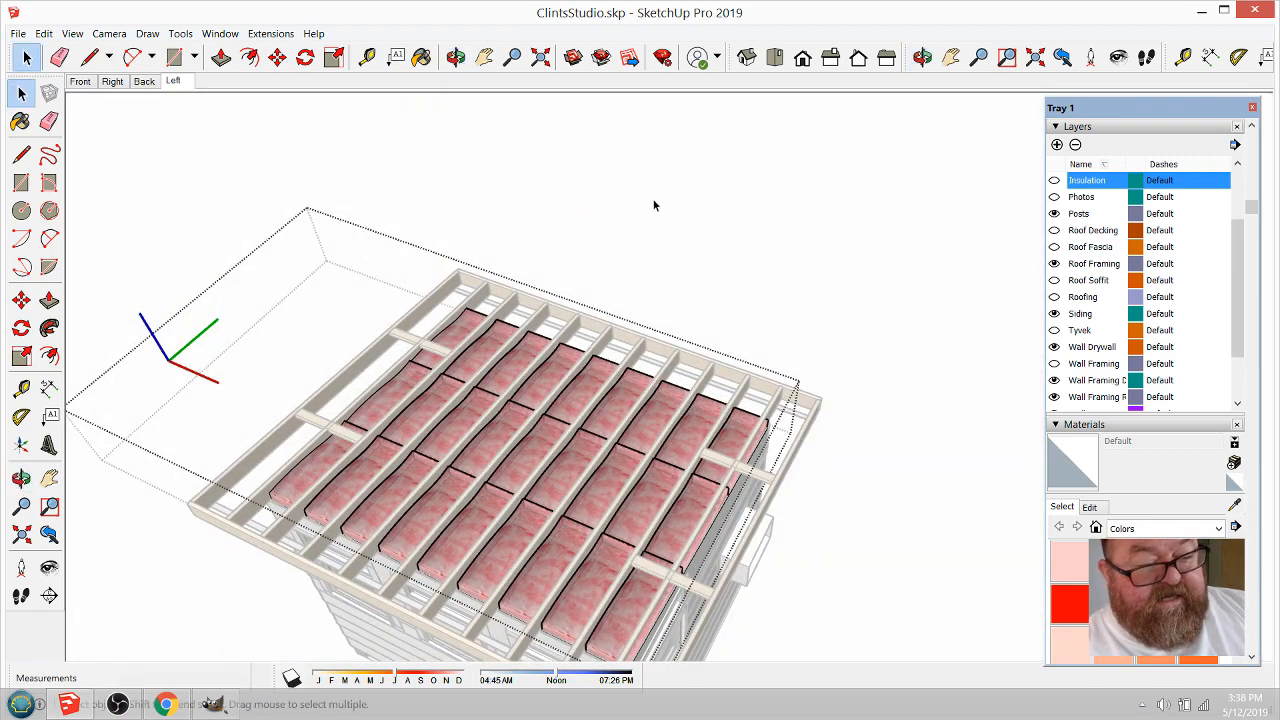
left_click(654, 203)
left_click(487, 360)
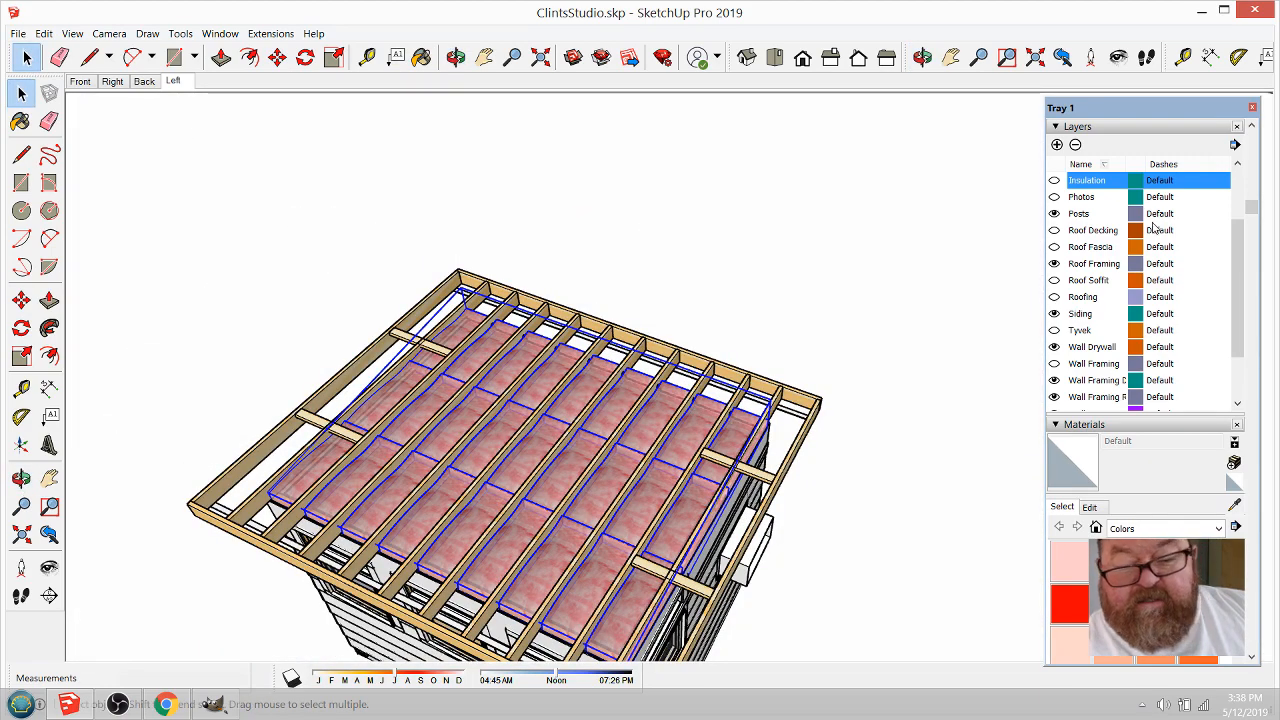
Step: Switch the Insulation layer on and off to compare the flanged parts with the batts beneath them
left_click(1056, 181)
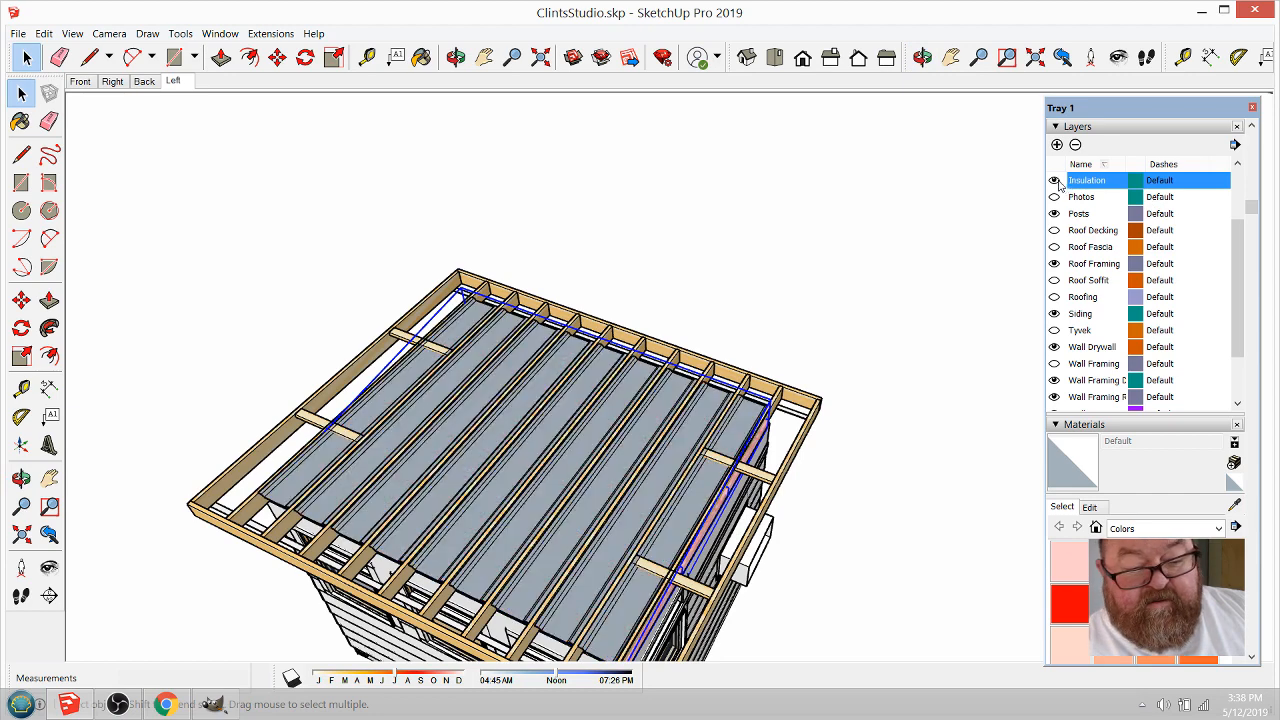
left_click(350, 482)
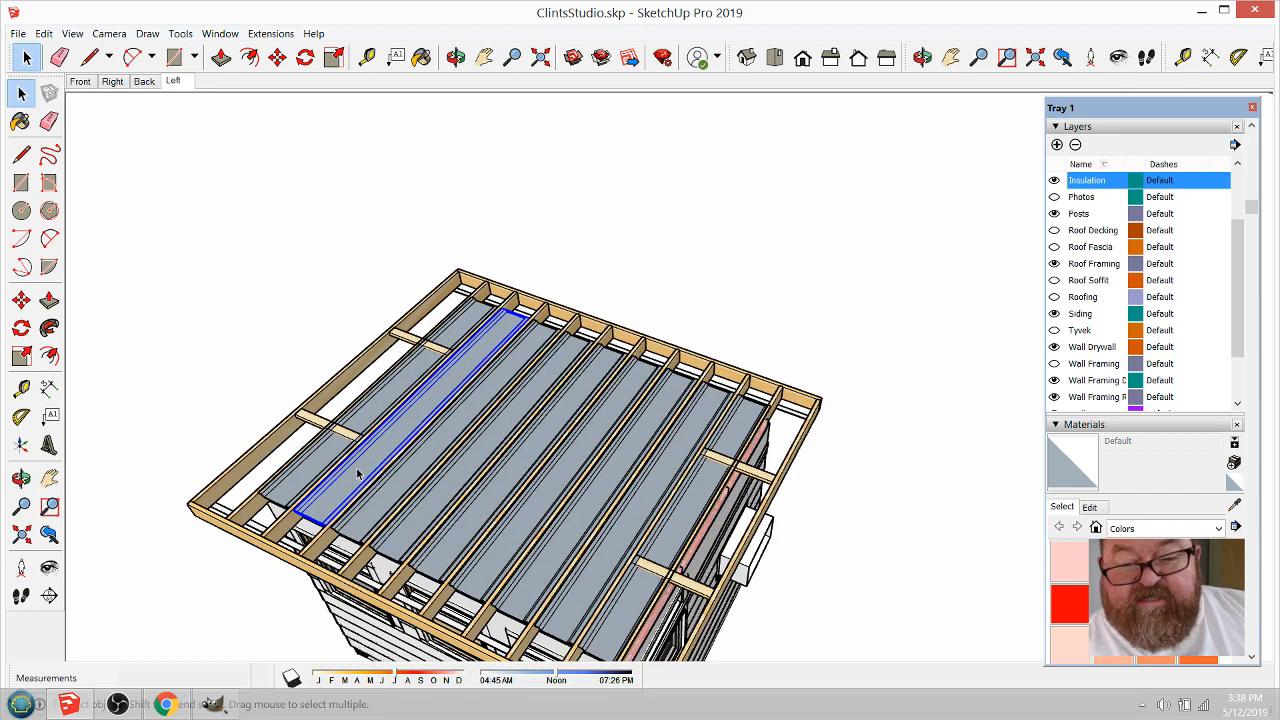
scroll(1125, 288, "up", 3)
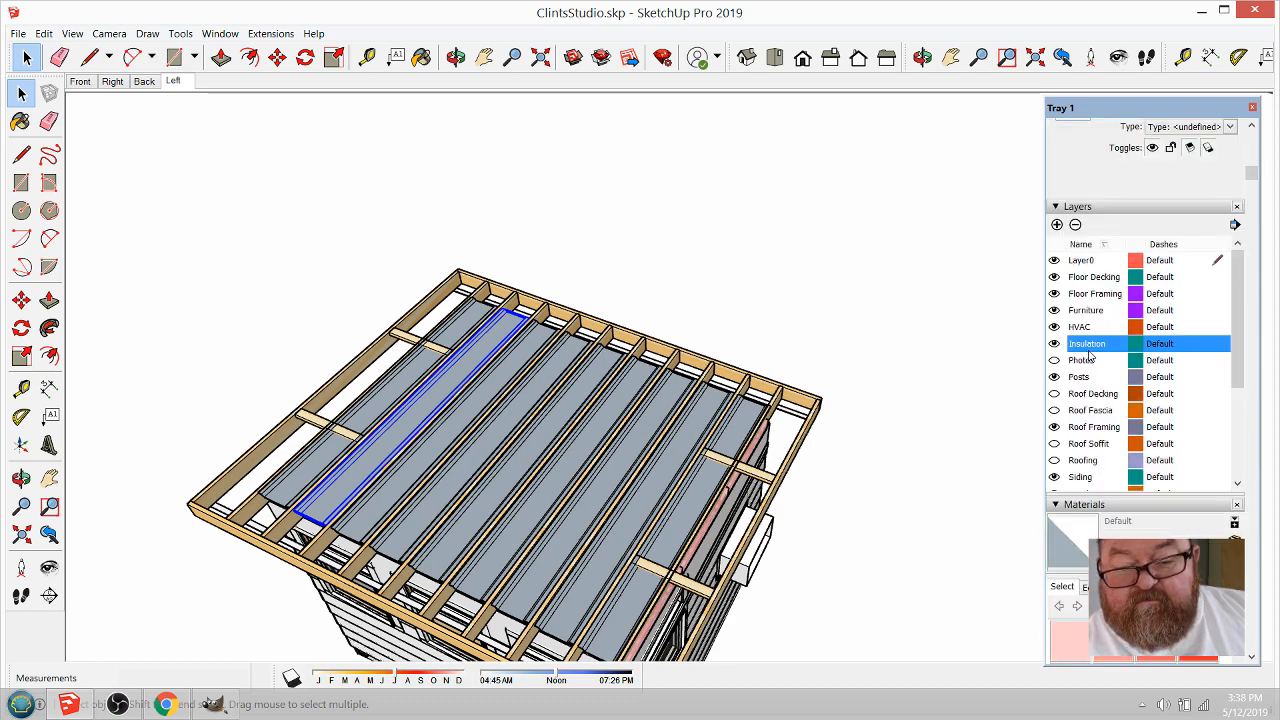
left_click(1054, 344)
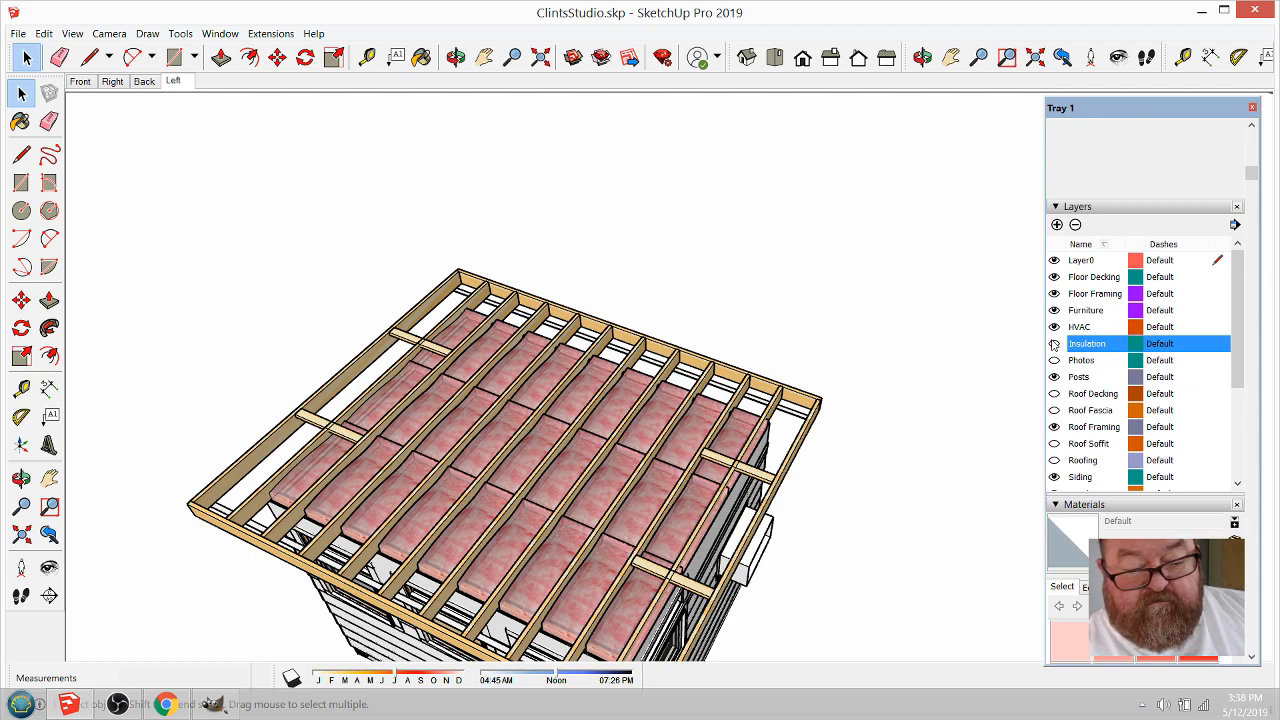
left_click(484, 352)
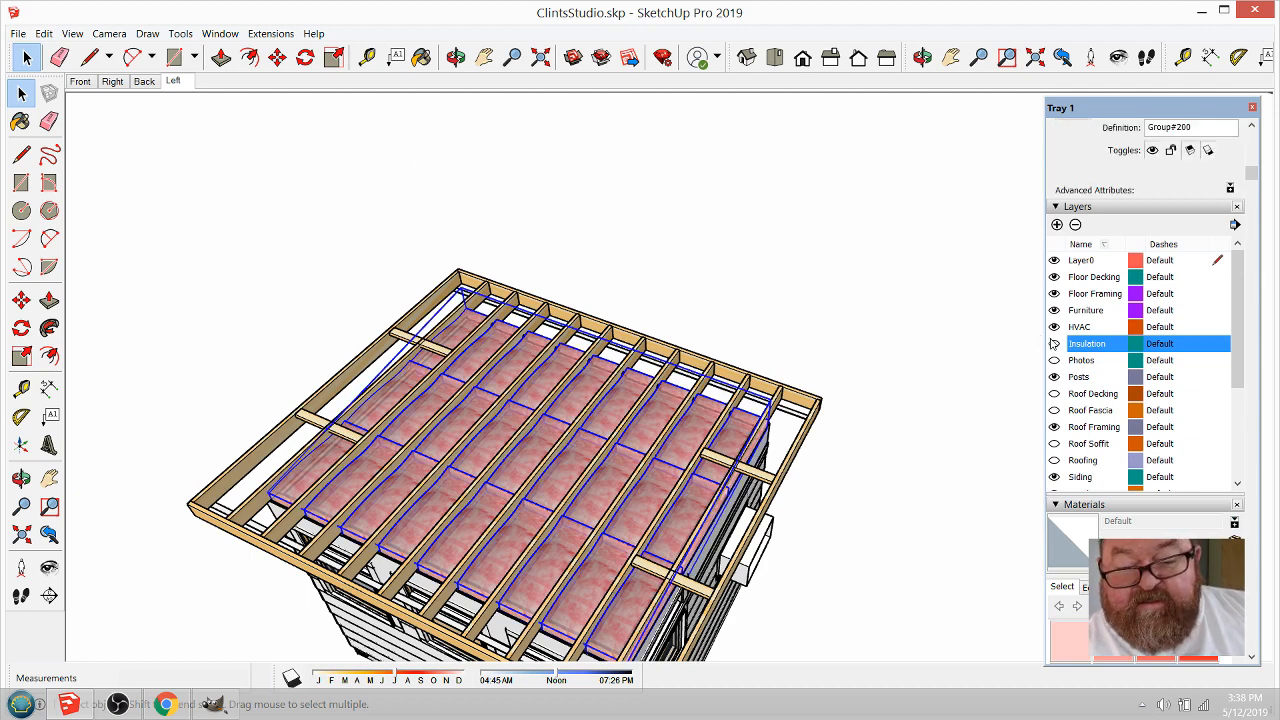
left_click(1054, 344)
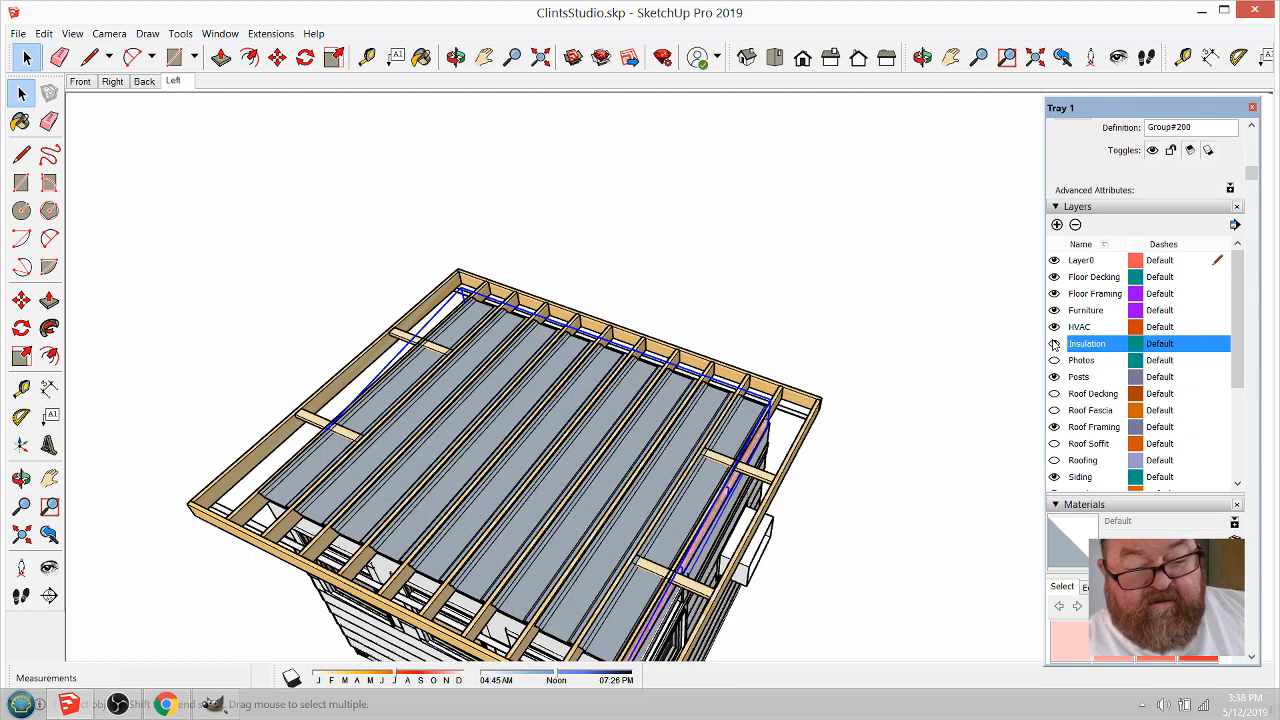
Step: Examine from the eave end and above how the copied batts sit beneath the flanged parts in every bay
left_click(456, 57)
left_click_drag(440, 440, 580, 343)
left_click_drag(477, 536, 476, 488)
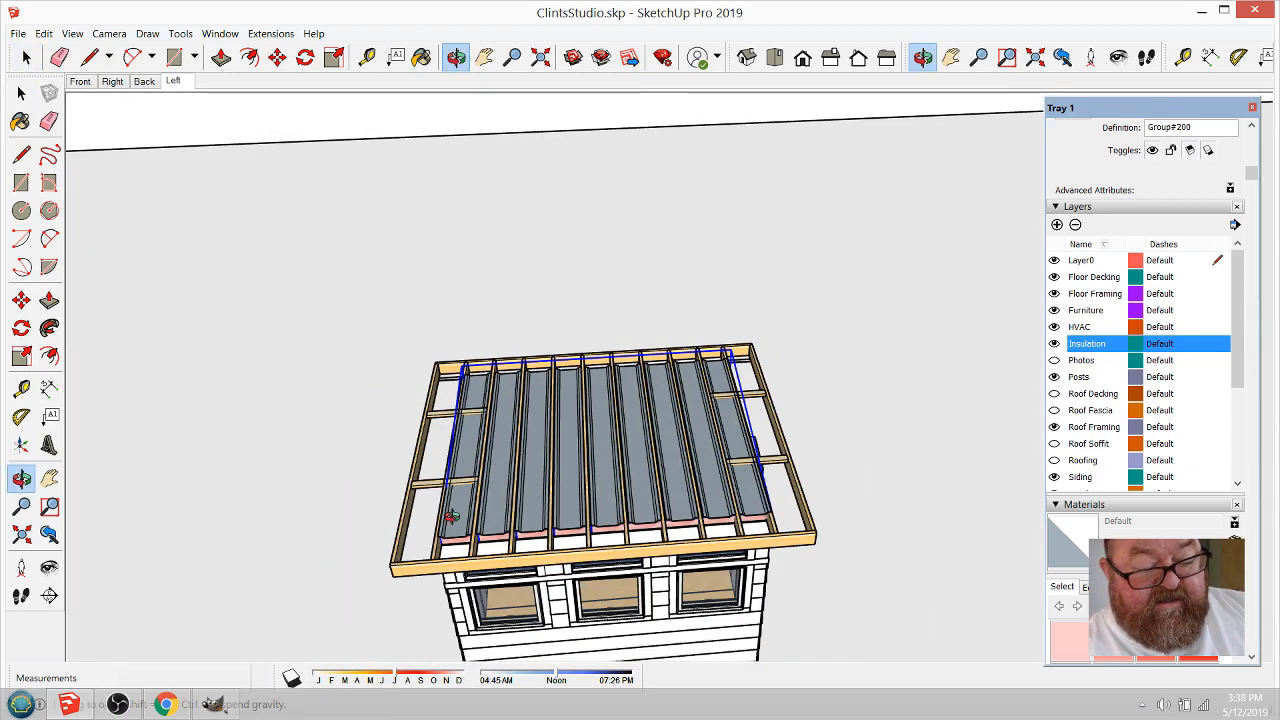
scroll(450, 518, "up", 5)
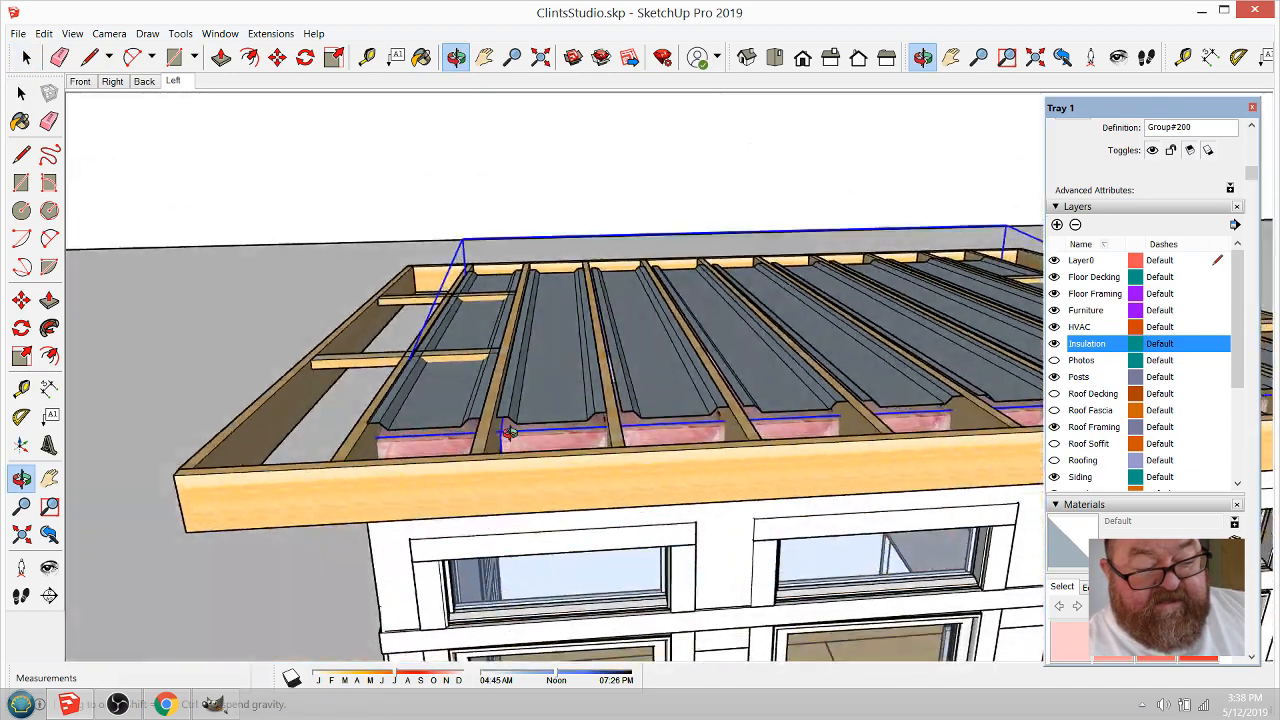
left_click_drag(510, 432, 286, 435)
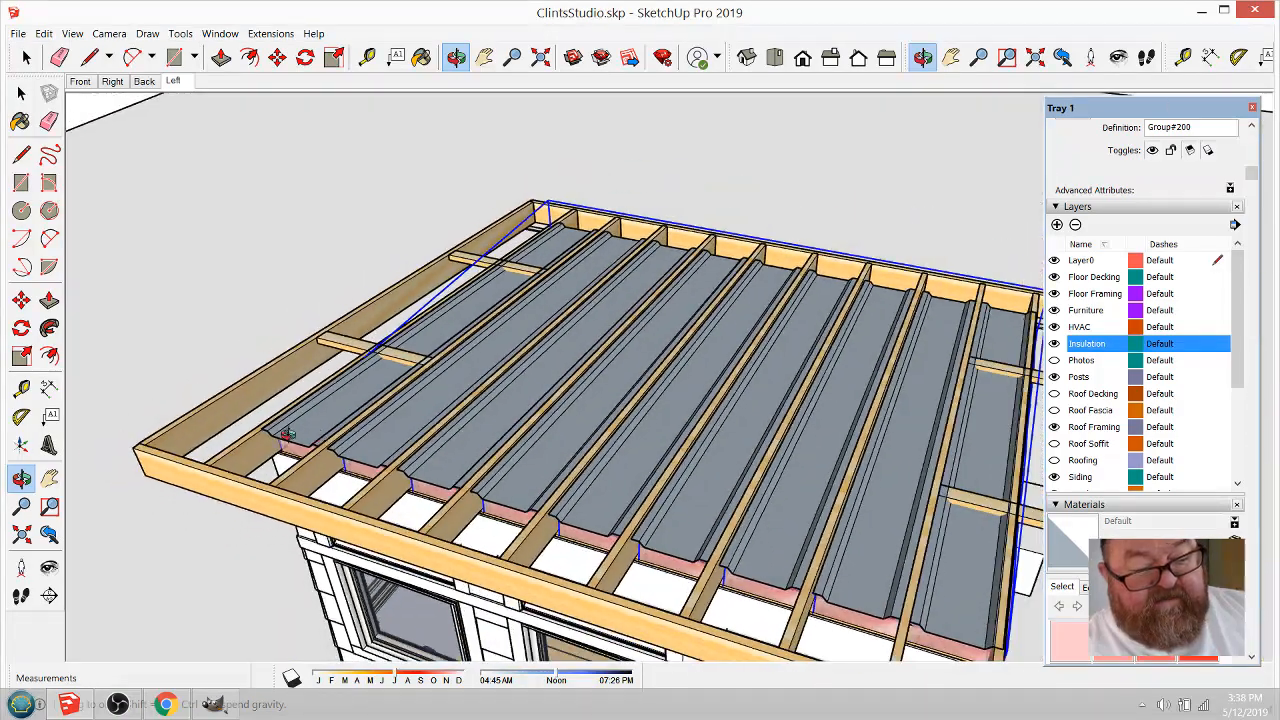
left_click_drag(602, 450, 530, 470)
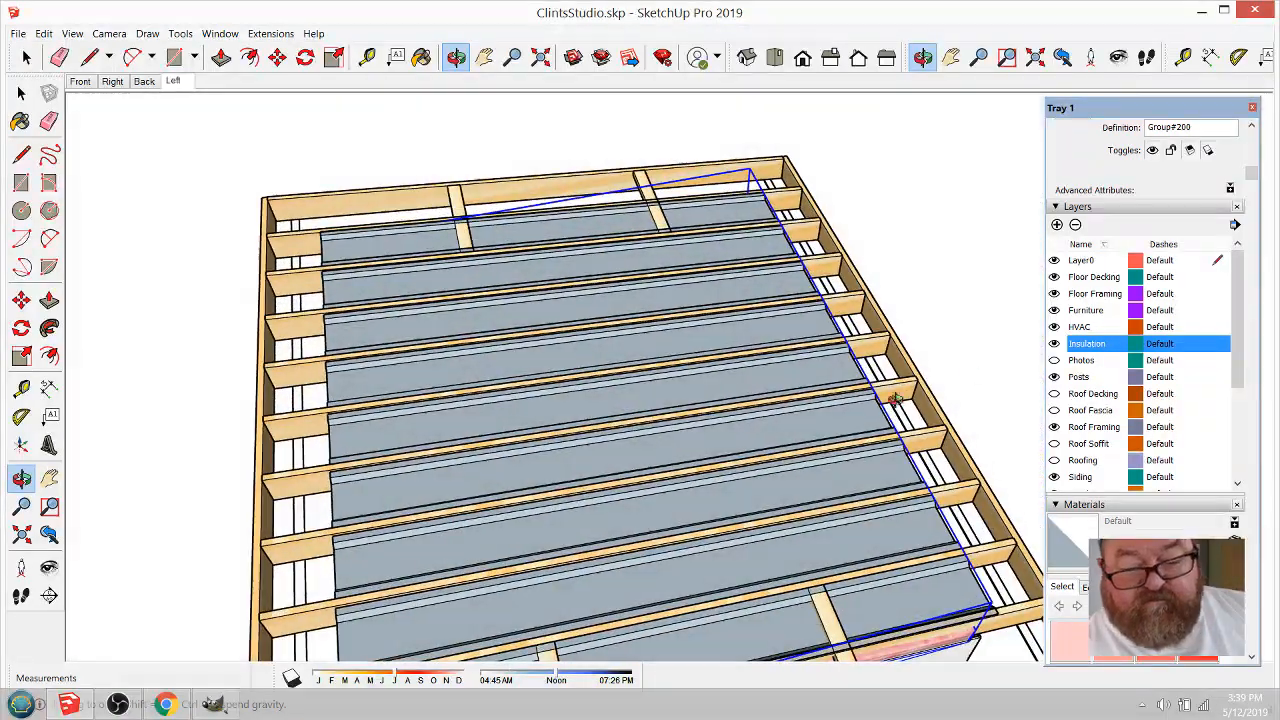
Step: Hide the Insulation layer and assign the roof batt component to the Insulation layer
left_click(1054, 344)
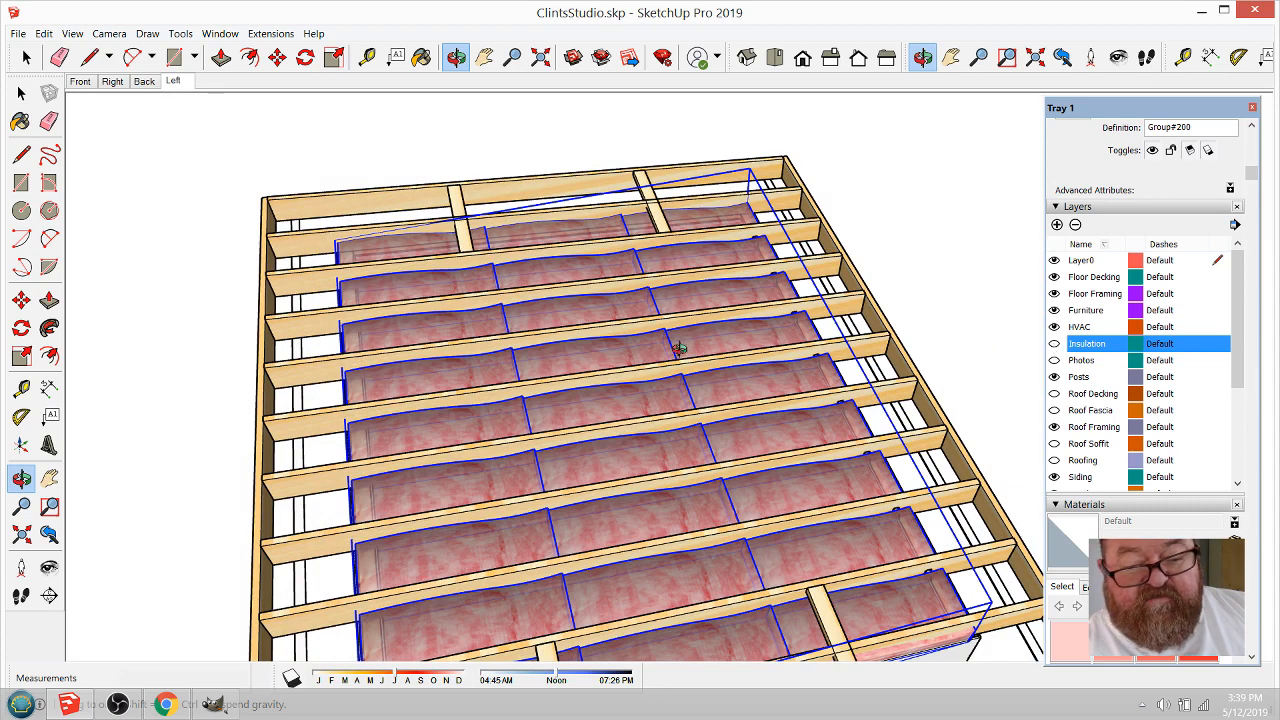
left_click_drag(728, 406, 676, 463)
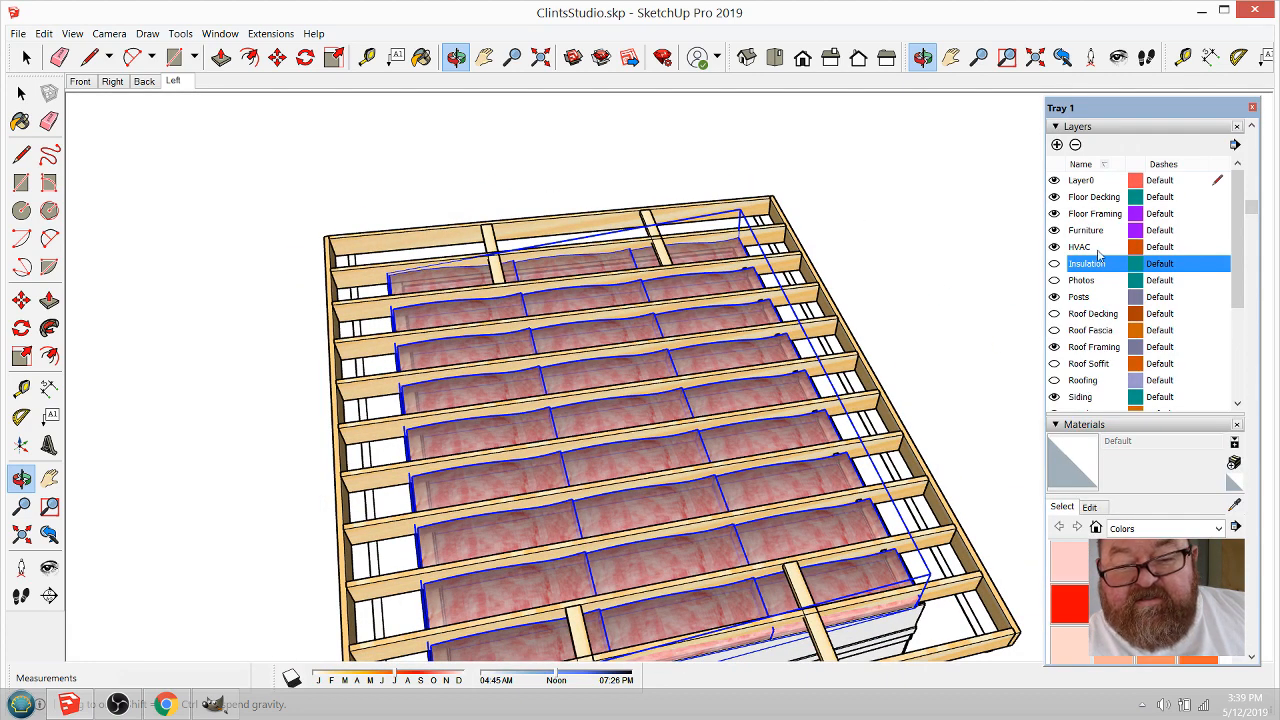
key("space")
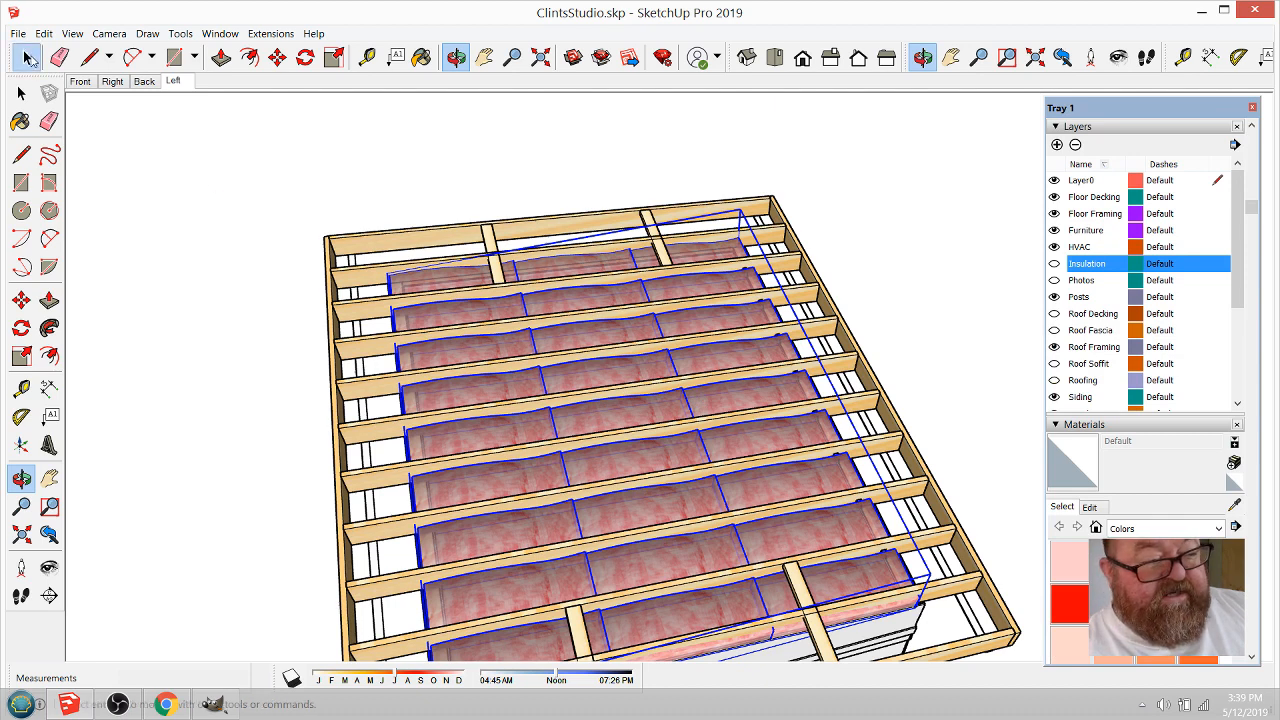
left_click(400, 128)
left_click(473, 285)
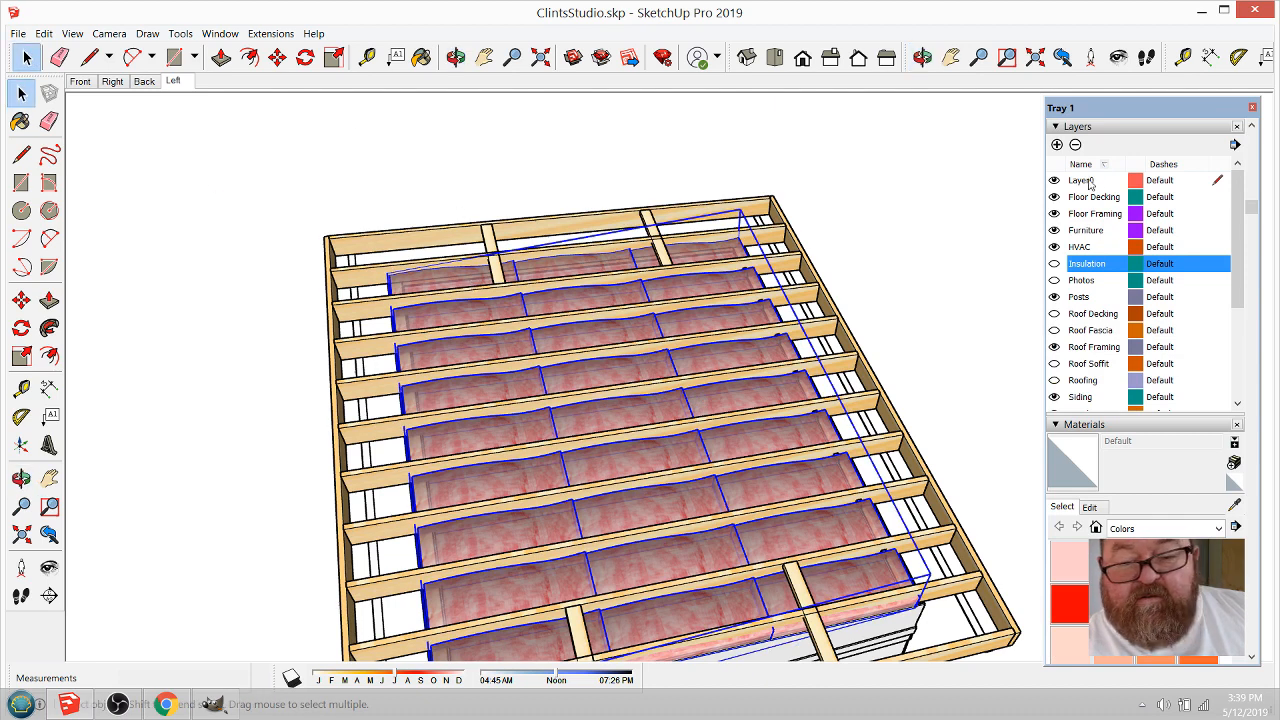
scroll(1090, 184, "up", 3)
left_click(1230, 170)
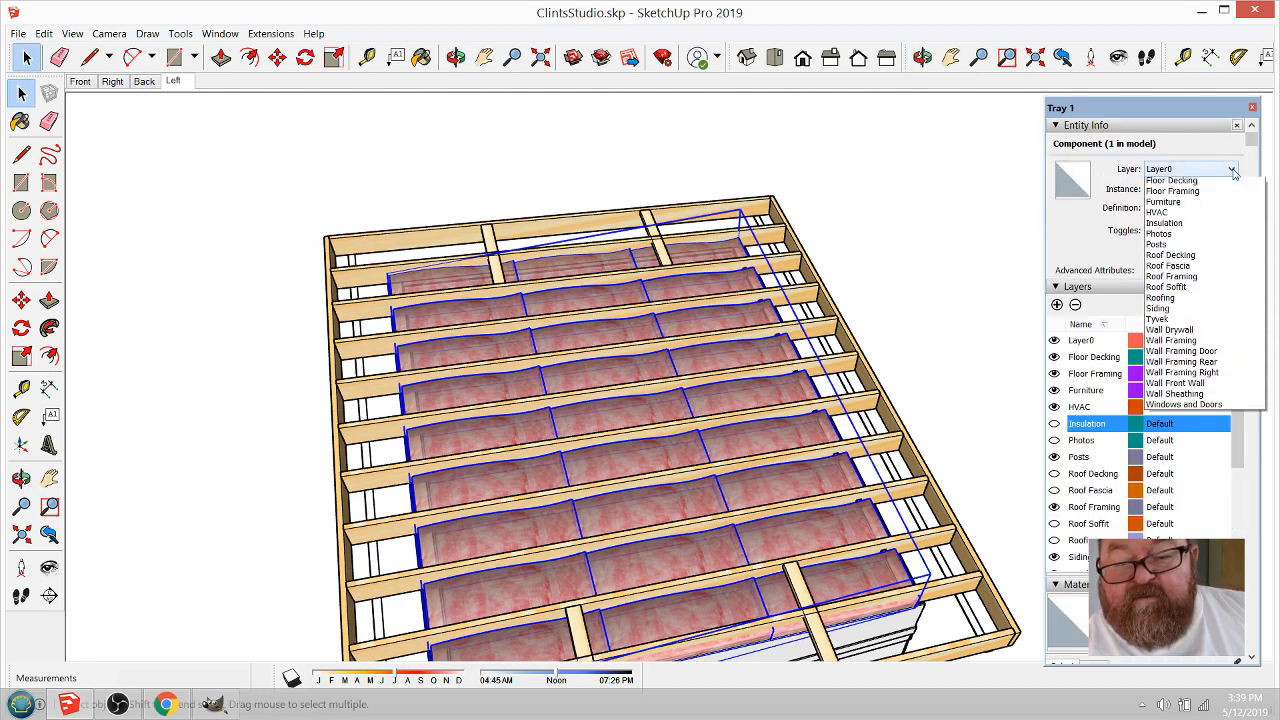
left_click(1198, 240)
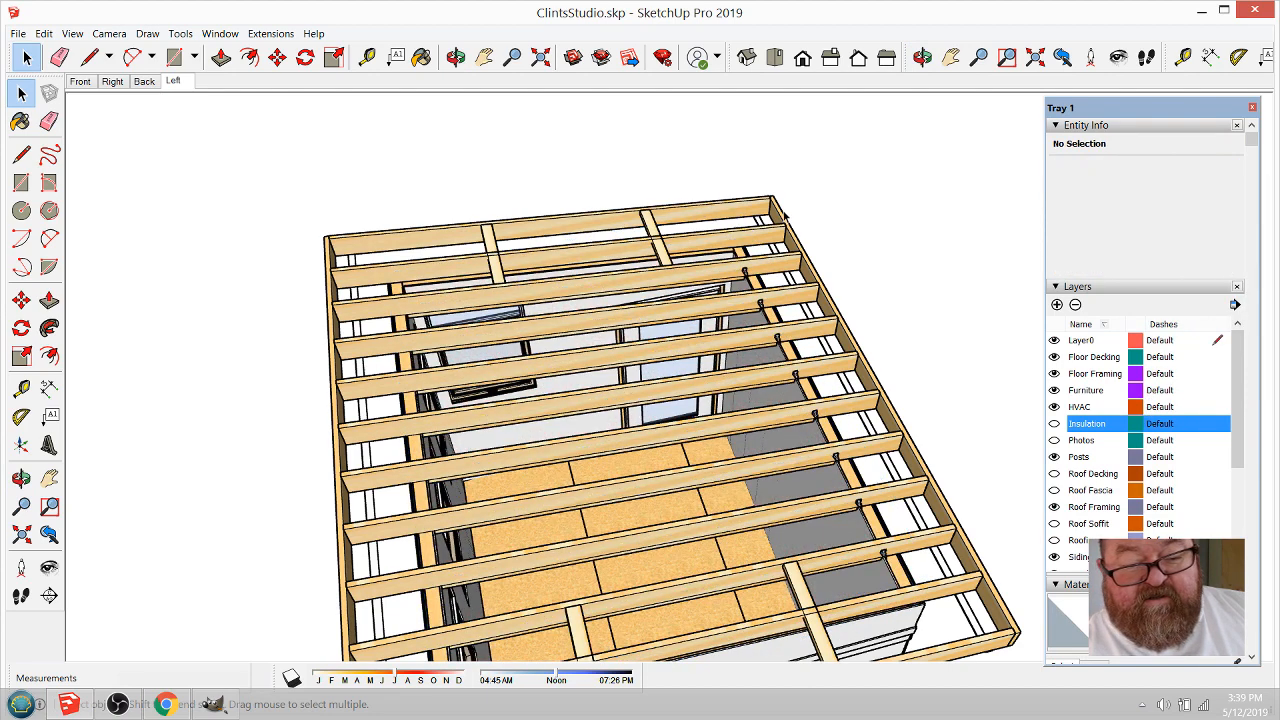
Step: Examine the open rafter bays and the metal ties where the rafters meet the wall
left_click(786, 214)
left_click(834, 205)
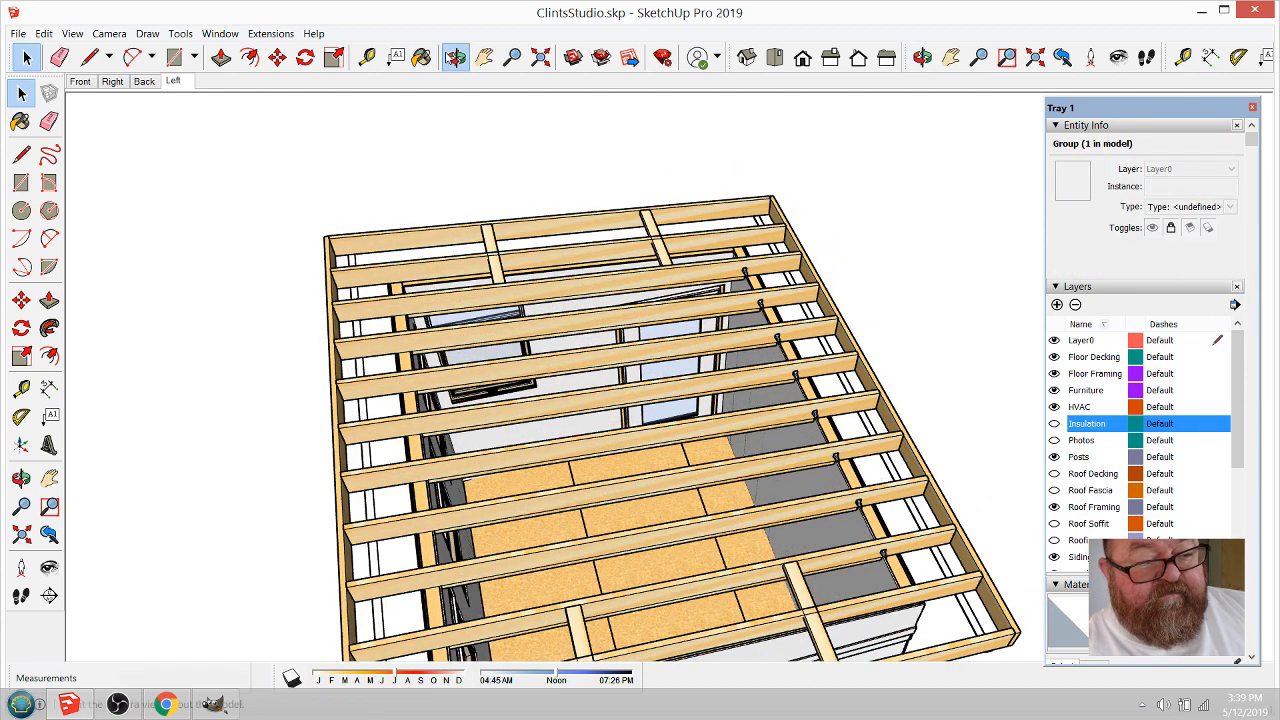
left_click(456, 58)
scroll(474, 340, "up", 8)
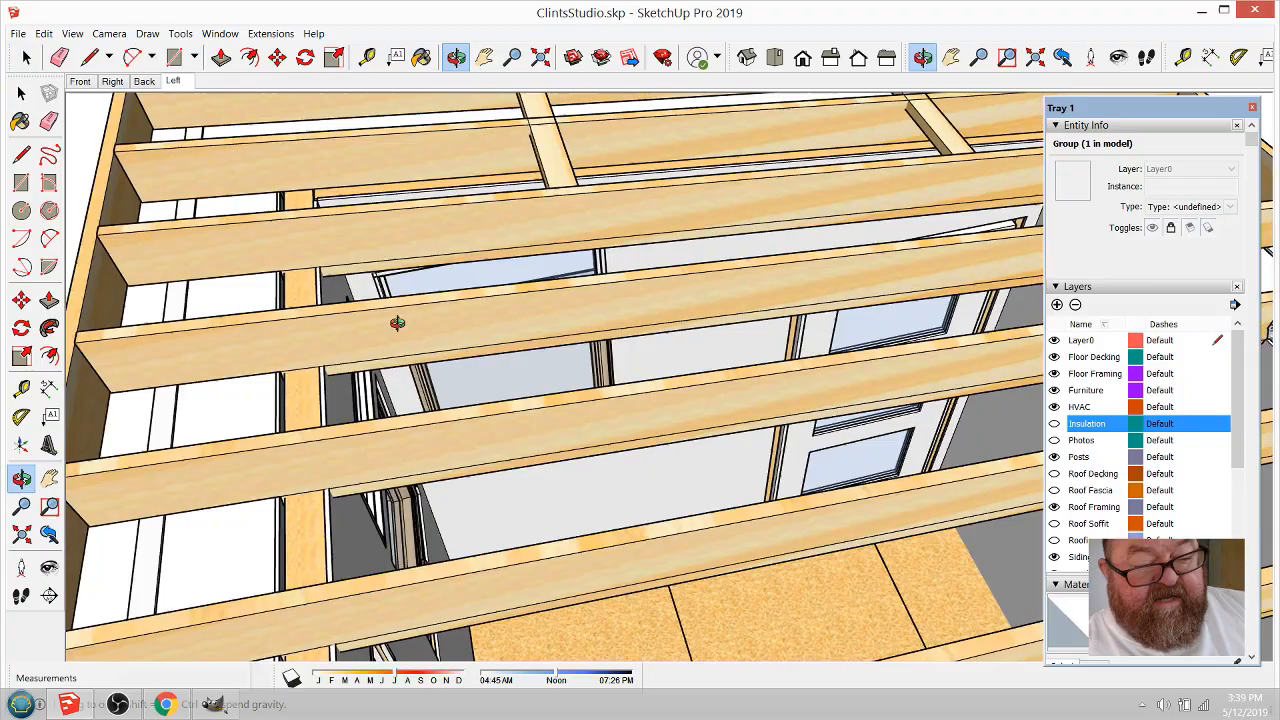
left_click_drag(397, 323, 298, 266)
scroll(298, 266, "down", 2)
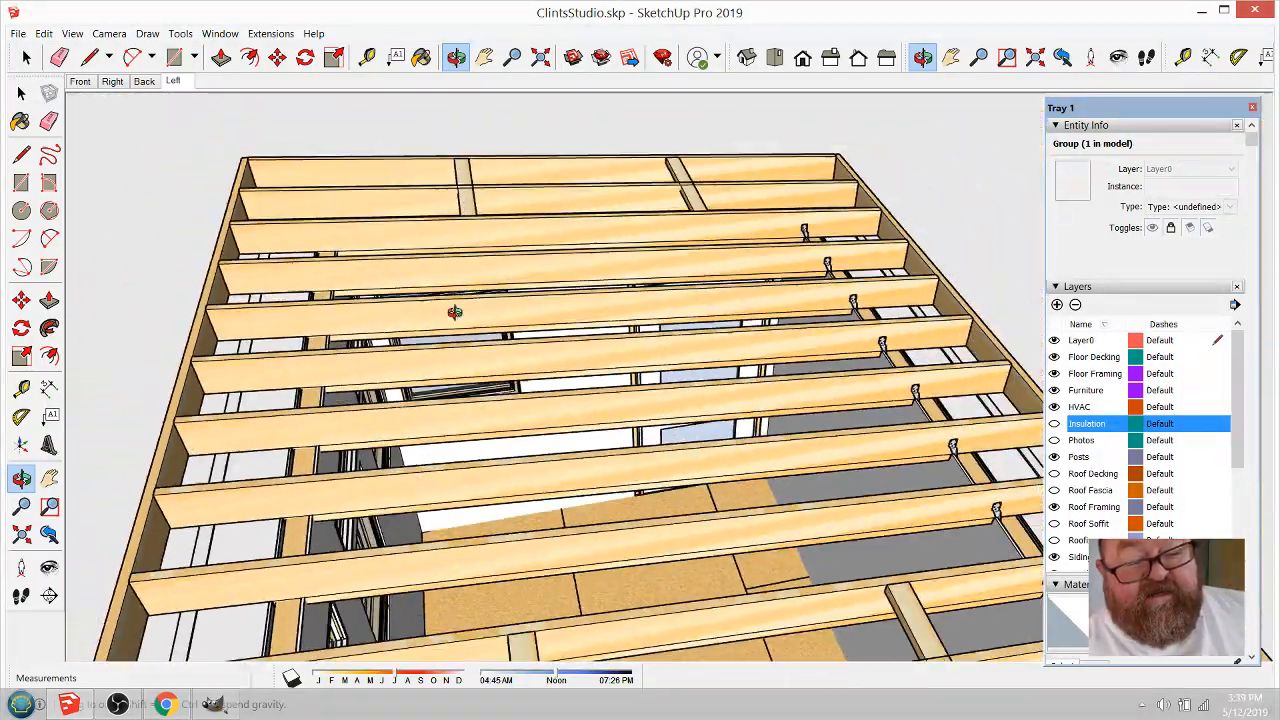
left_click_drag(454, 311, 477, 331)
scroll(697, 309, "up", 5)
scroll(846, 294, "up", 3)
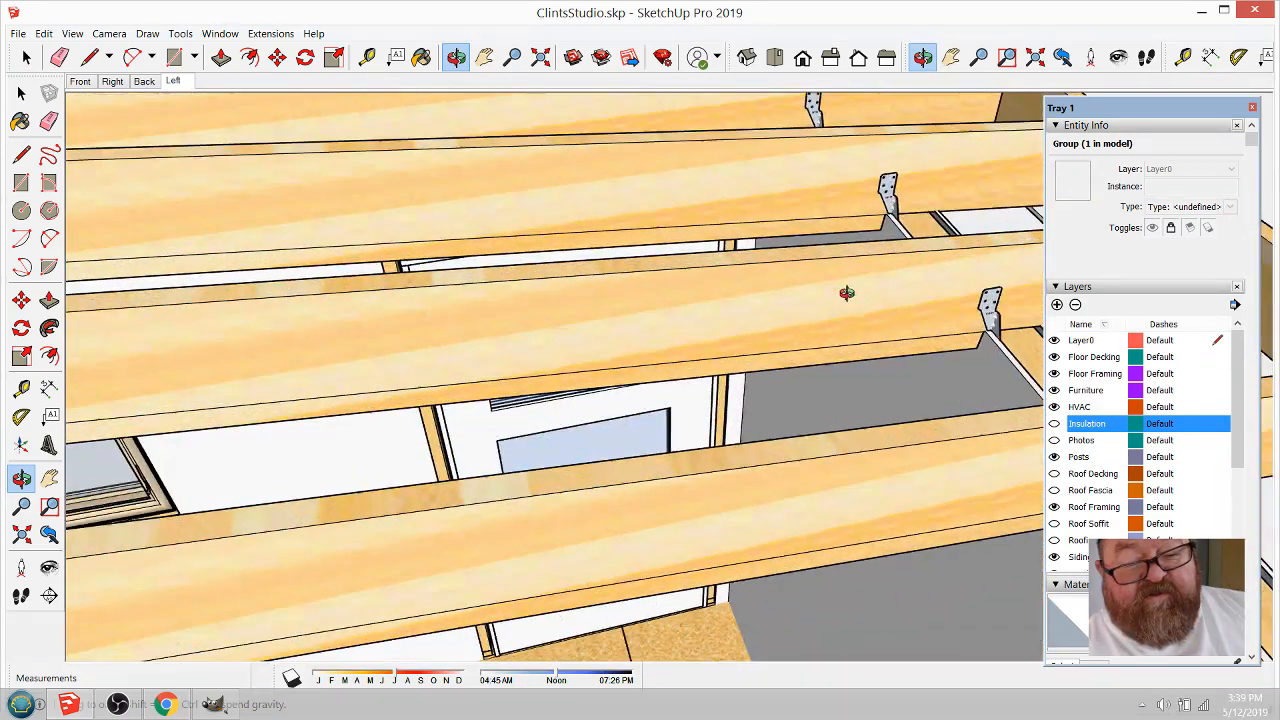
scroll(831, 303, "up", 2)
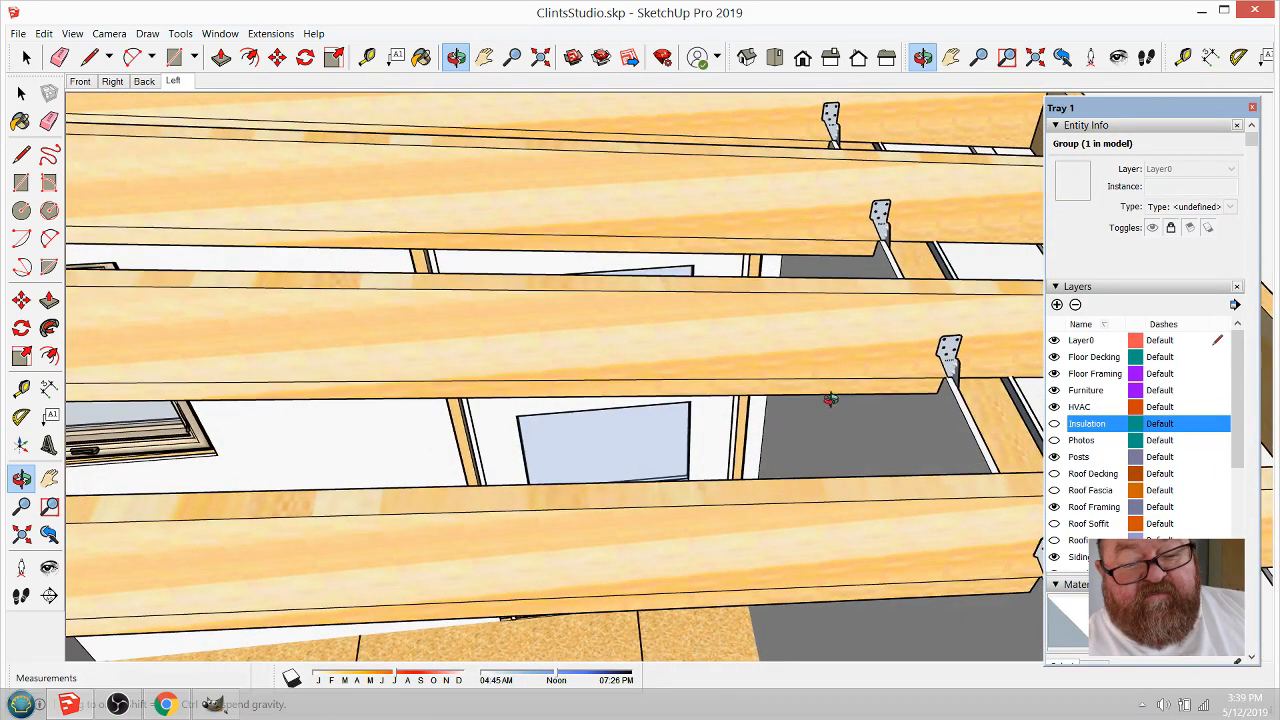
left_click_drag(829, 323, 880, 311)
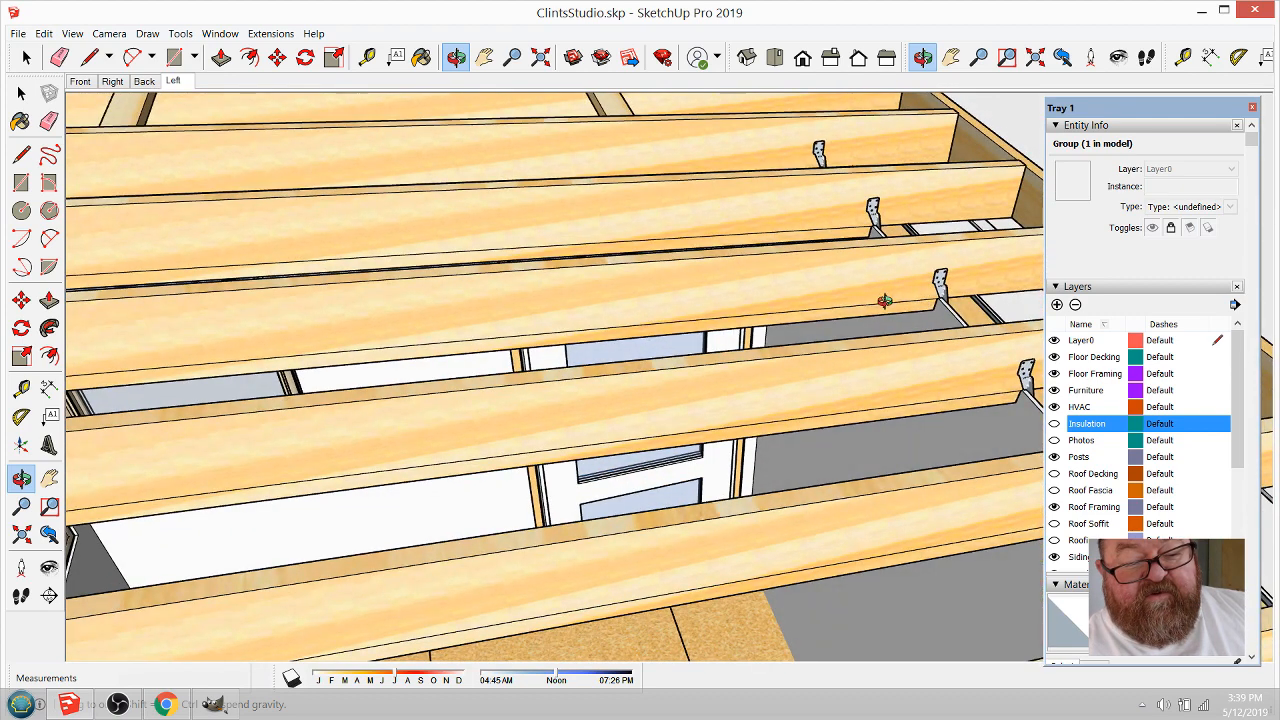
scroll(884, 300, "down", 3)
scroll(790, 315, "down", 2)
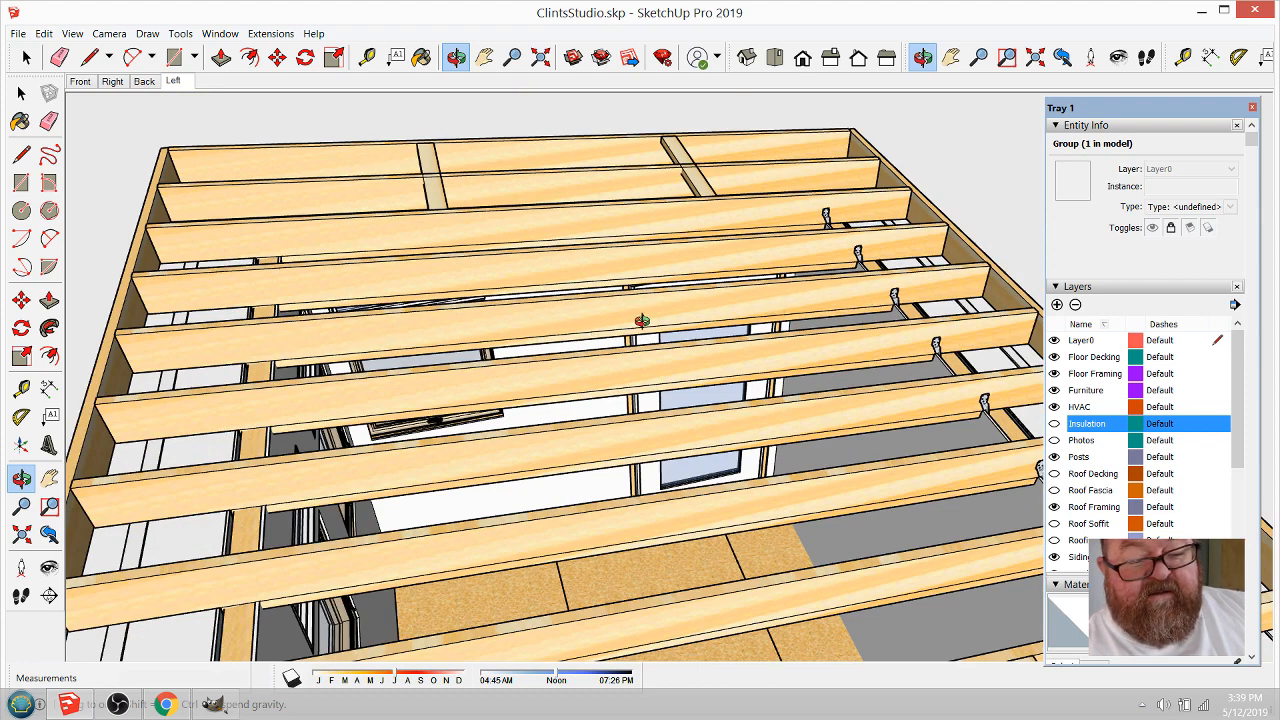
scroll(659, 314, "up", 5)
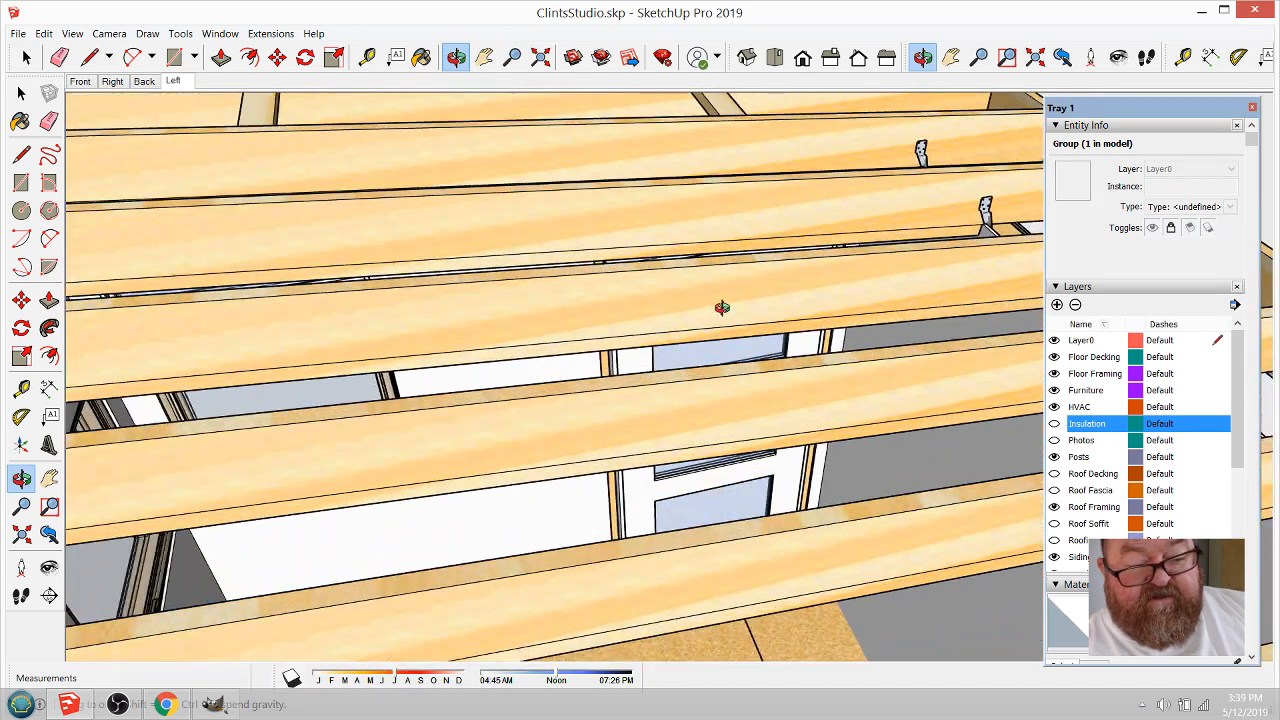
scroll(646, 306, "down", 3)
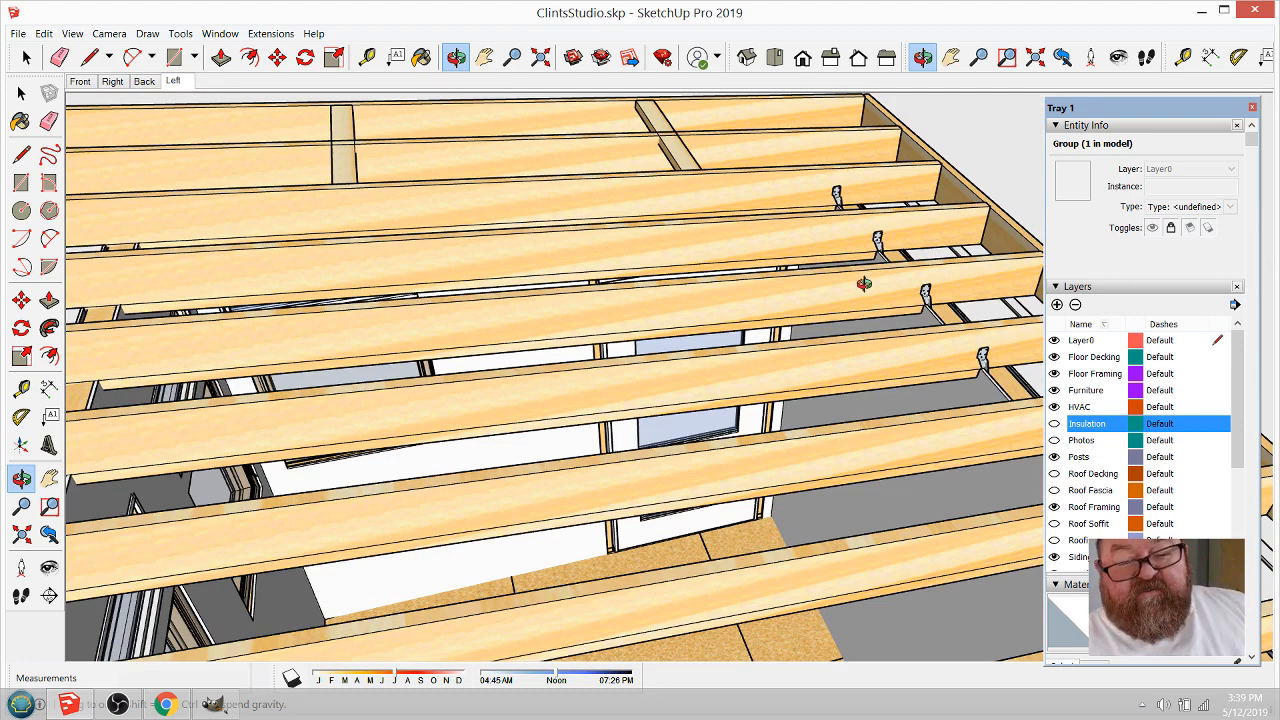
scroll(870, 305, "up", 5)
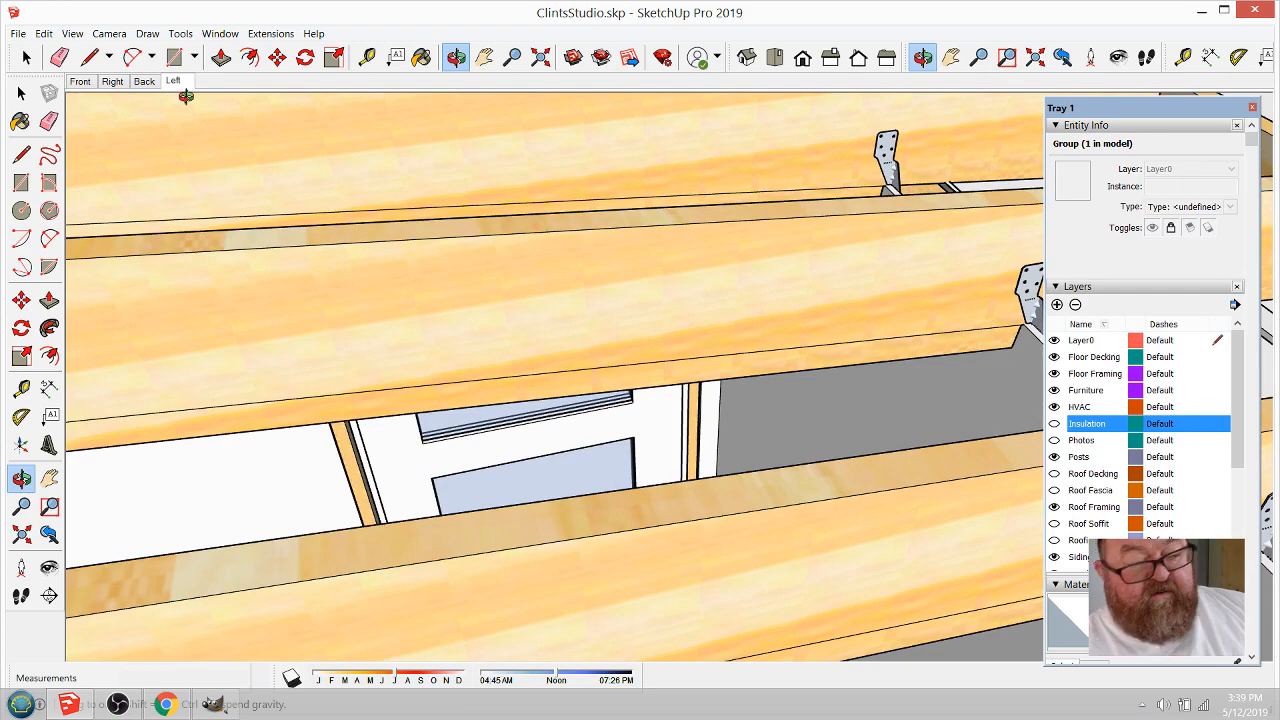
left_click(26, 57)
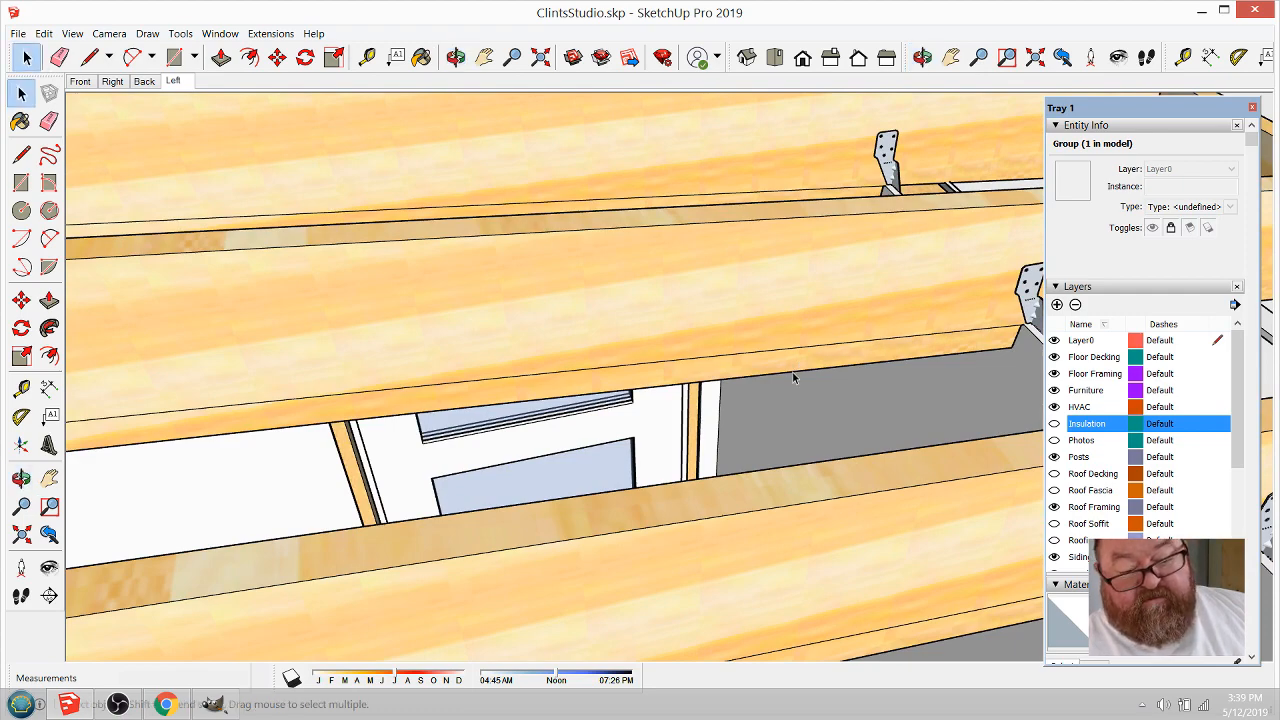
Step: Examine the open roof framing from above, from the metal rafter ties to the eave and the outer rafter bays
scroll(812, 303, "down", 3)
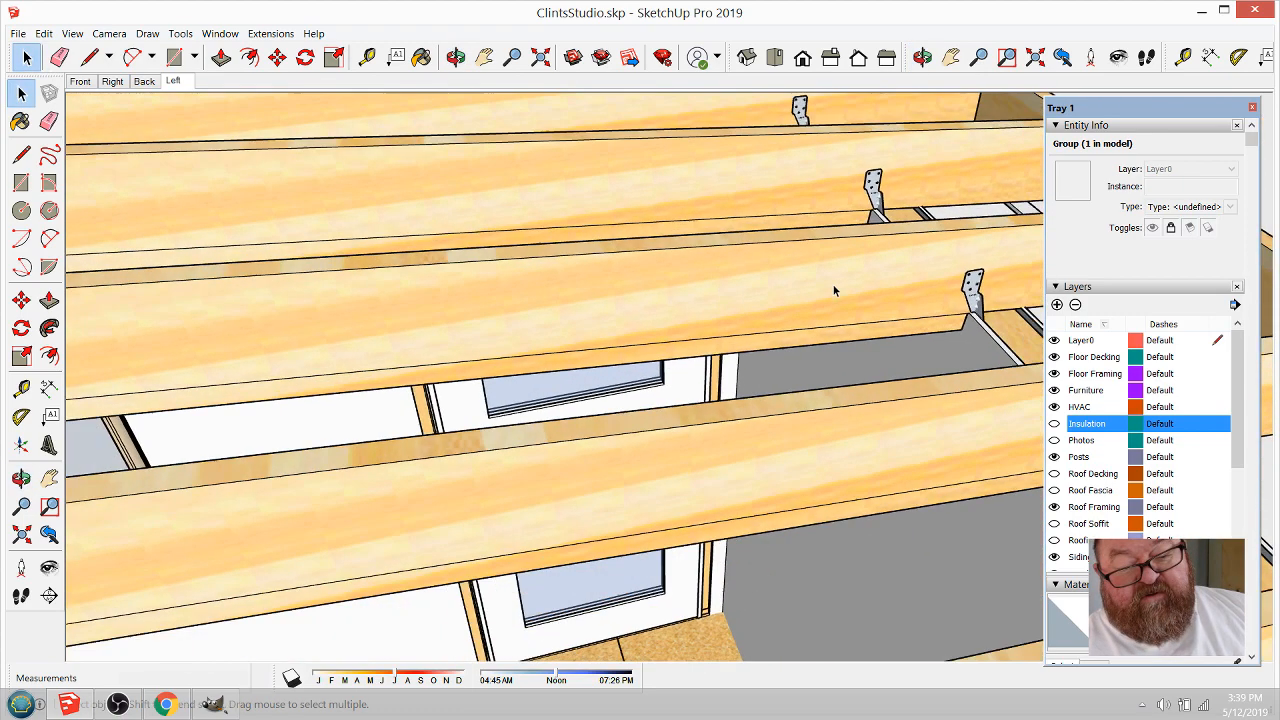
scroll(802, 323, "down", 2)
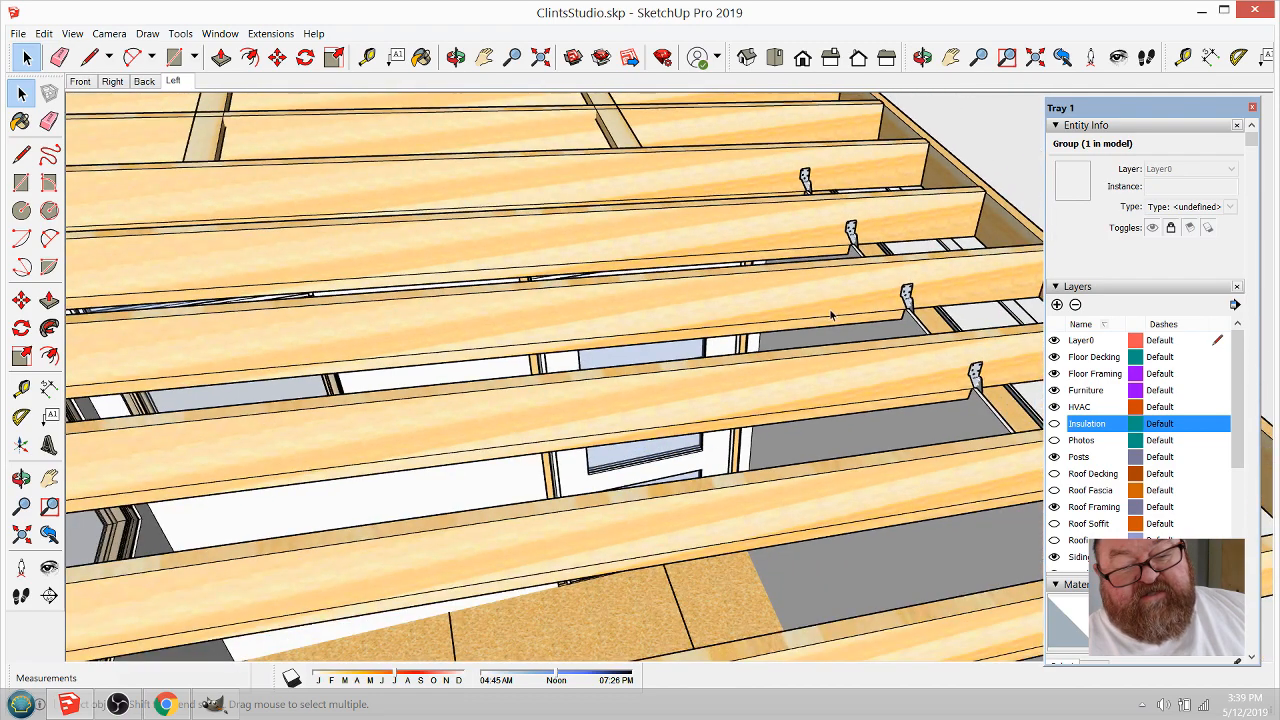
middle_click_drag(747, 305, 815, 352)
scroll(815, 352, "down", 3)
scroll(820, 335, "up", 4)
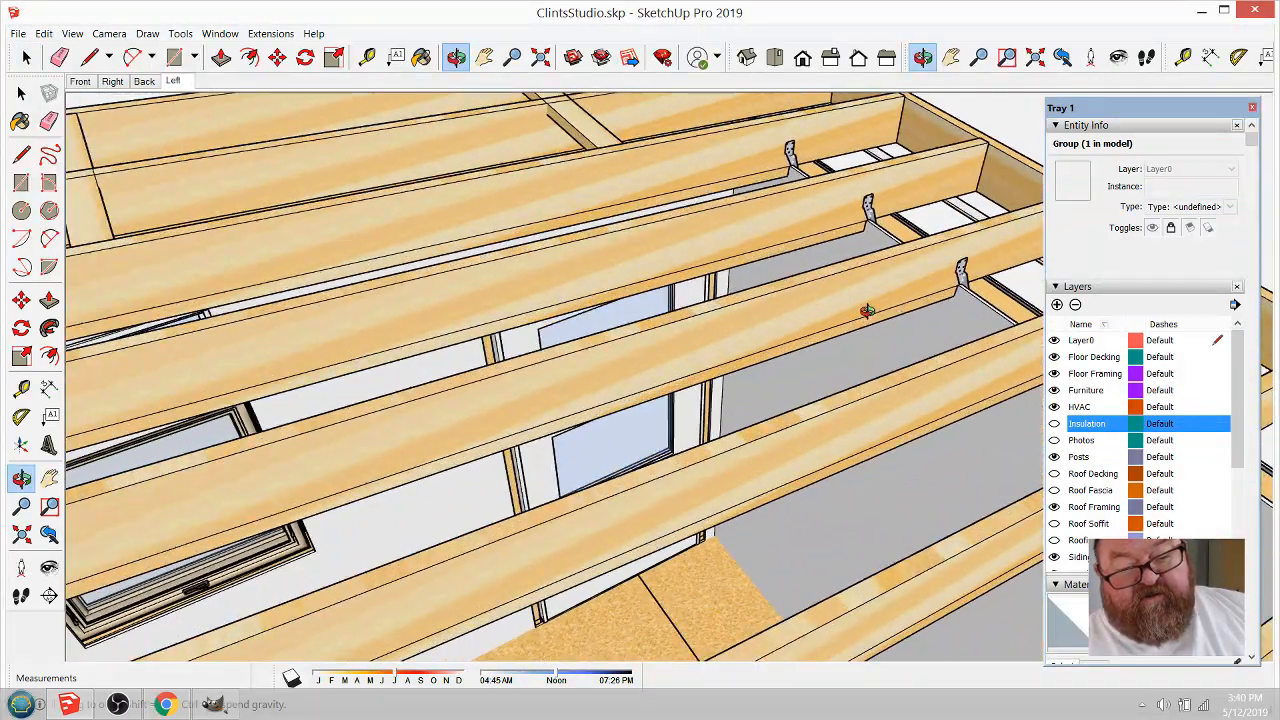
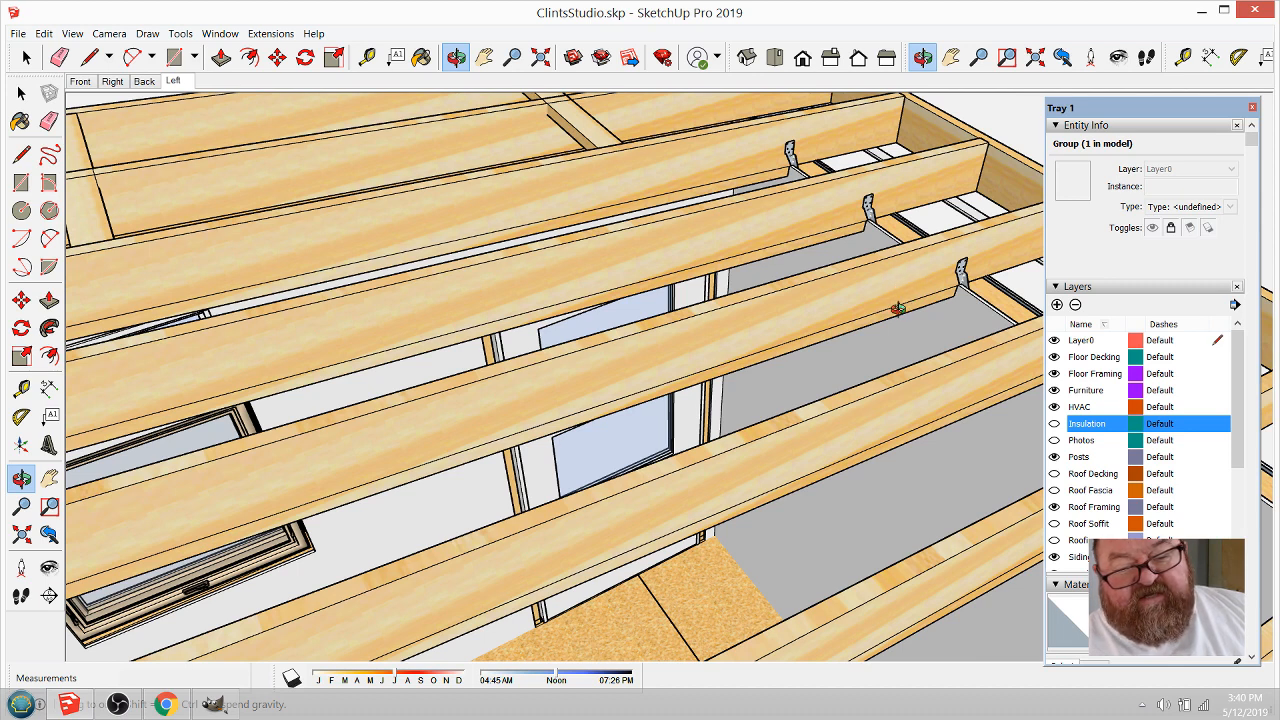
scroll(911, 281, "down", 5)
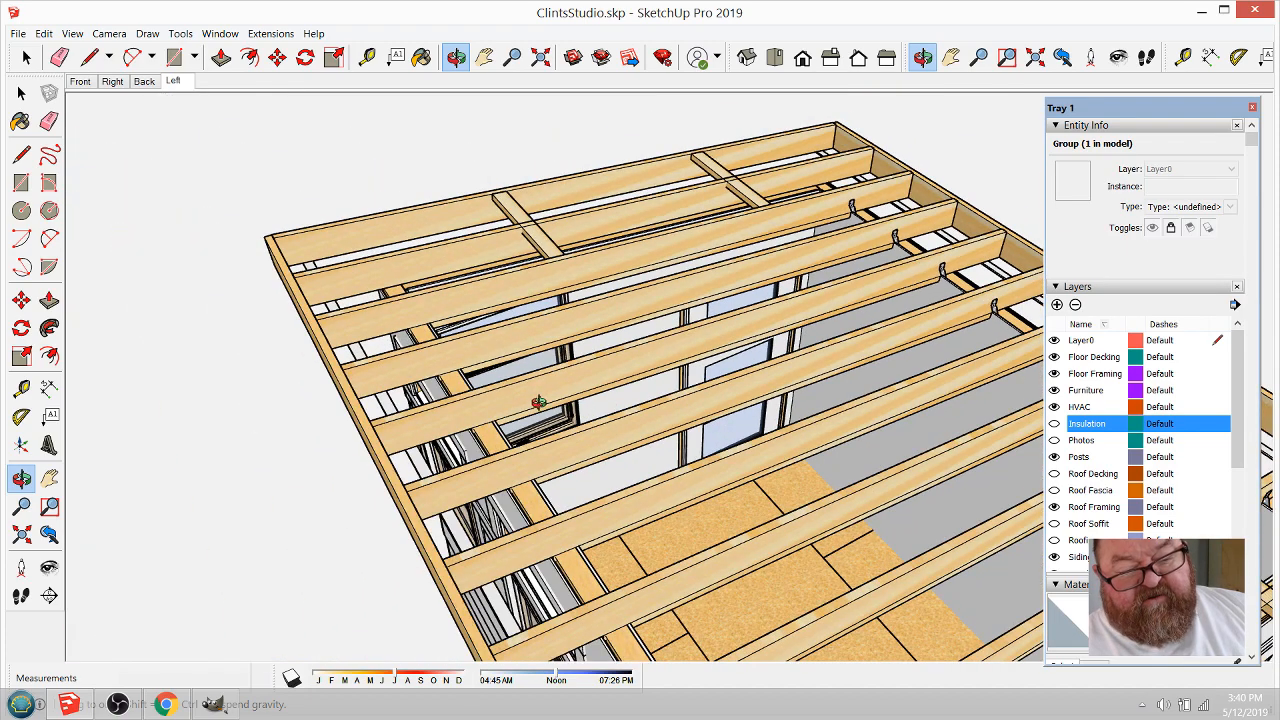
scroll(589, 371, "up", 6)
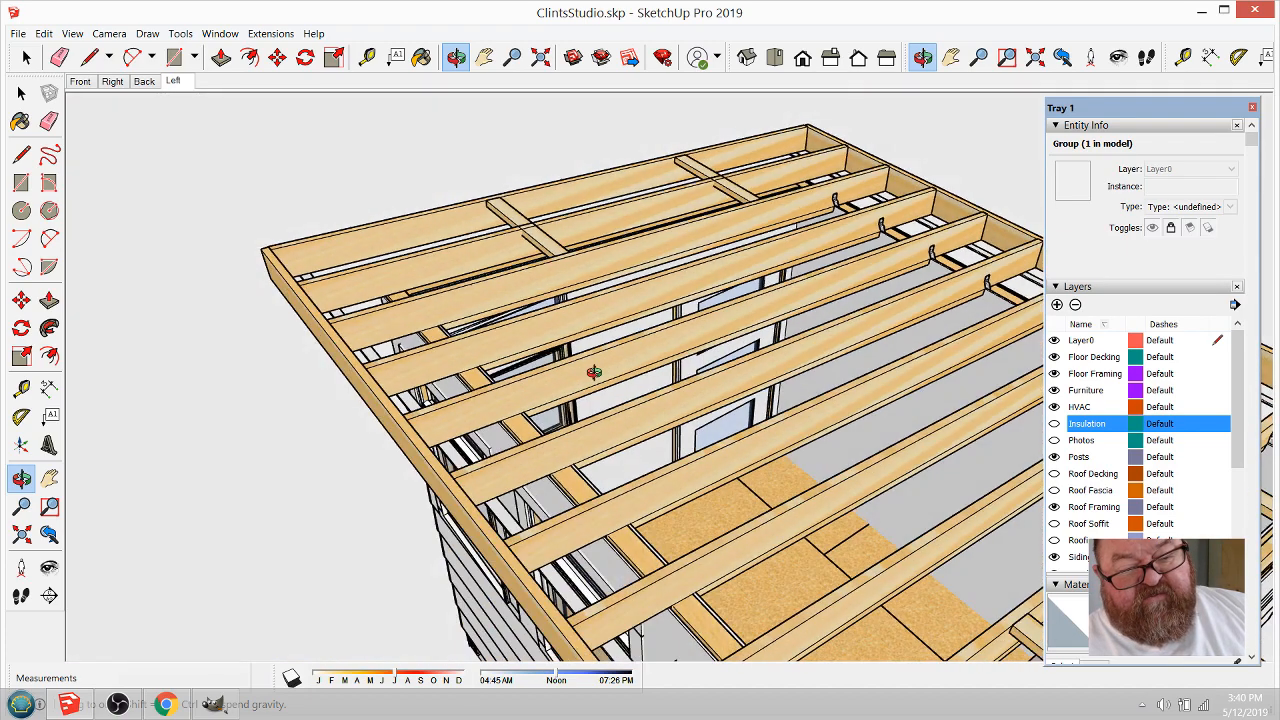
scroll(545, 358, "down", 5)
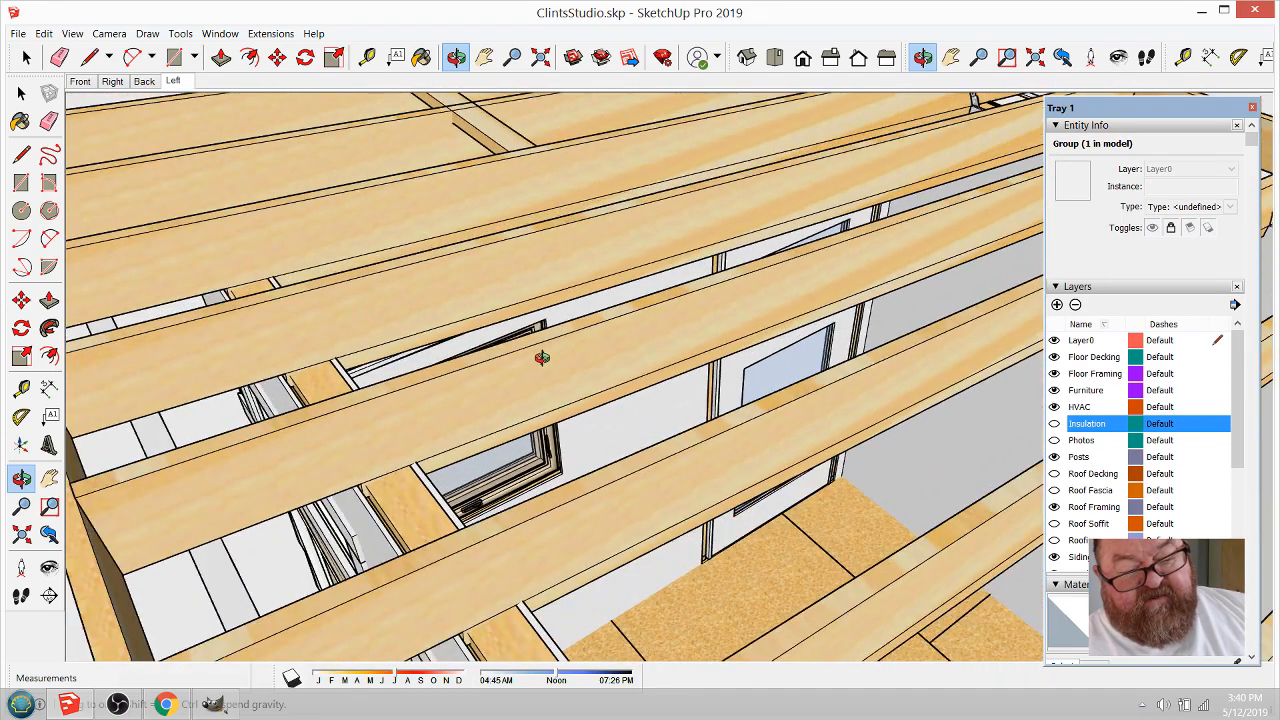
left_click(26, 57)
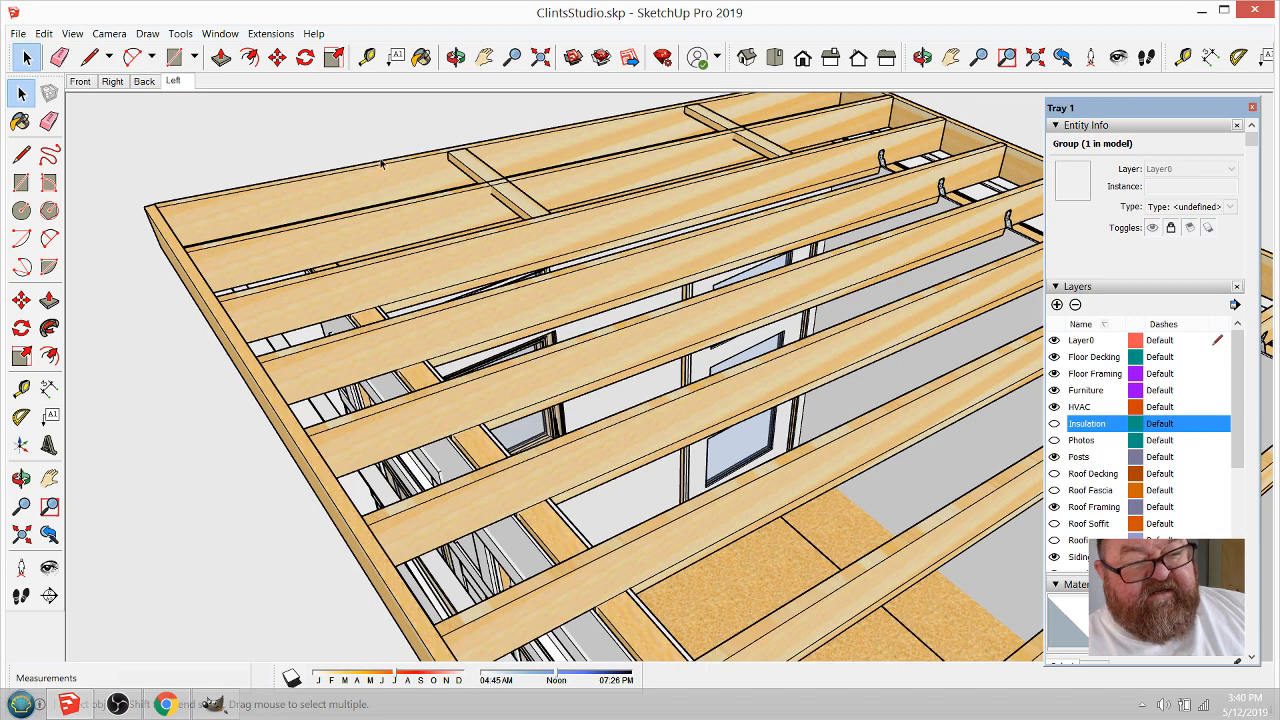
scroll(381, 165, "down", 2)
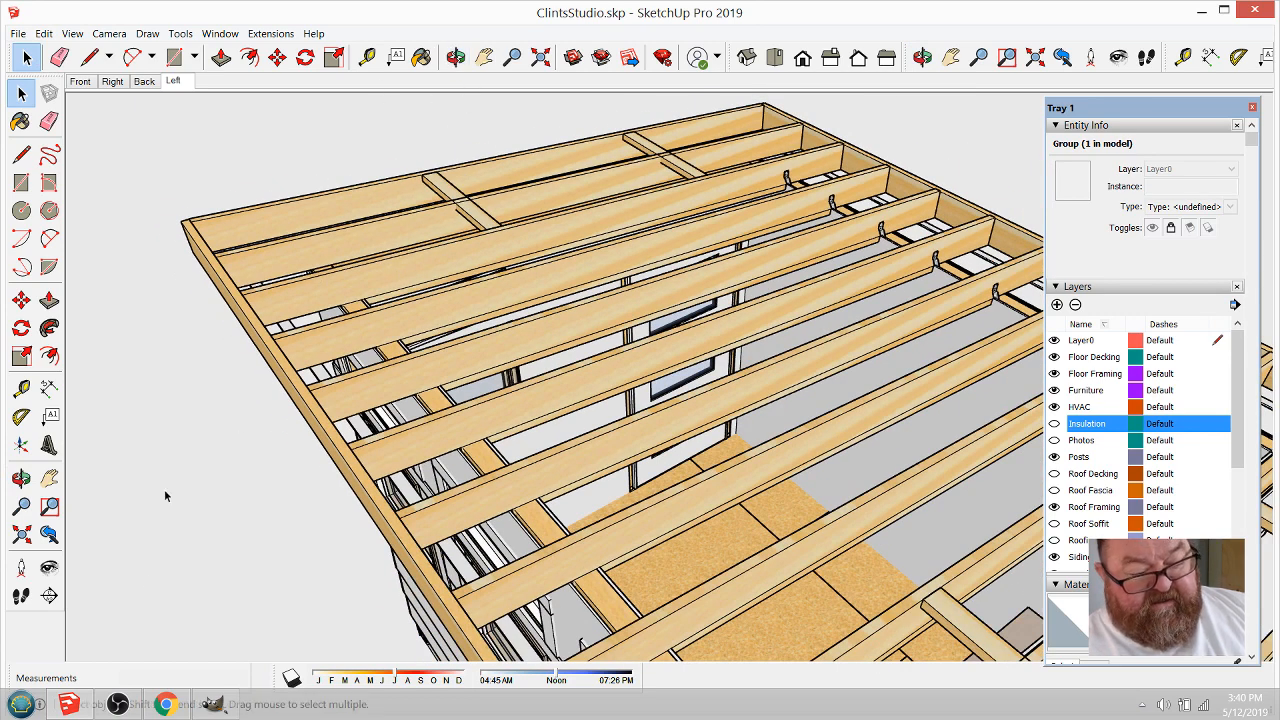
Step: Switch to Chrome and open artisanconstructionllc.com in a new tab
left_click(165, 704)
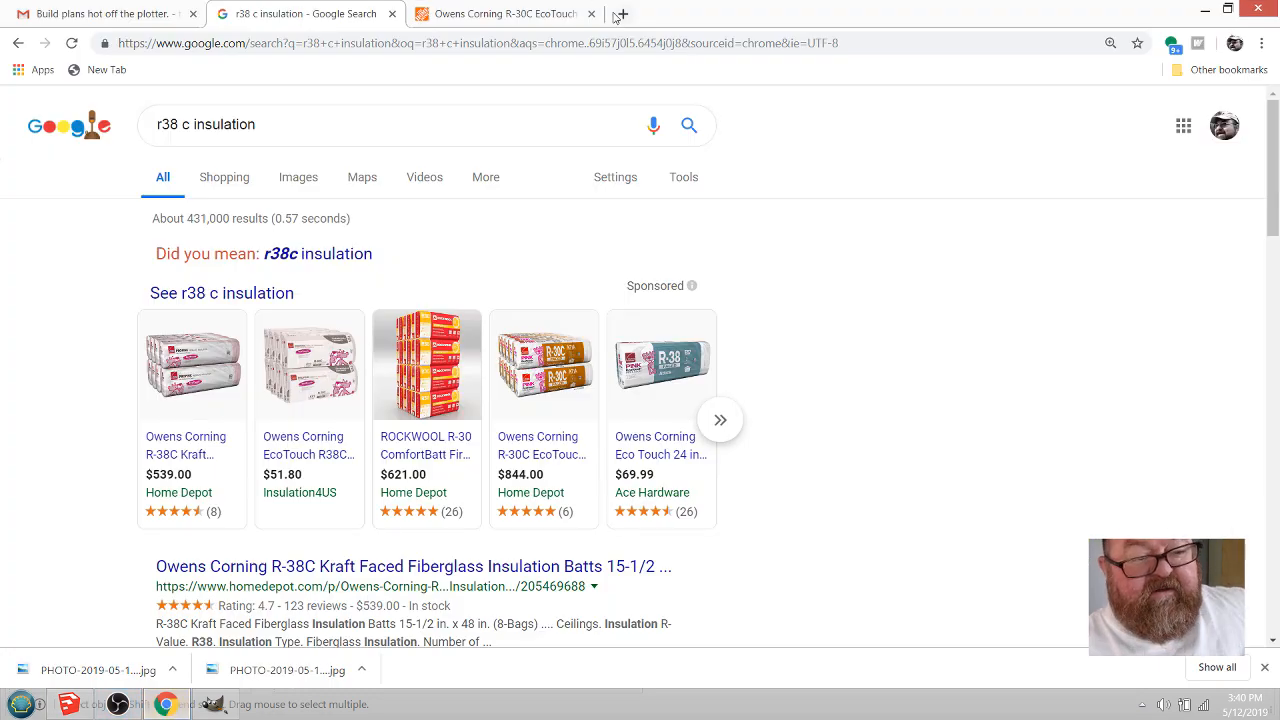
key("ctrl+t")
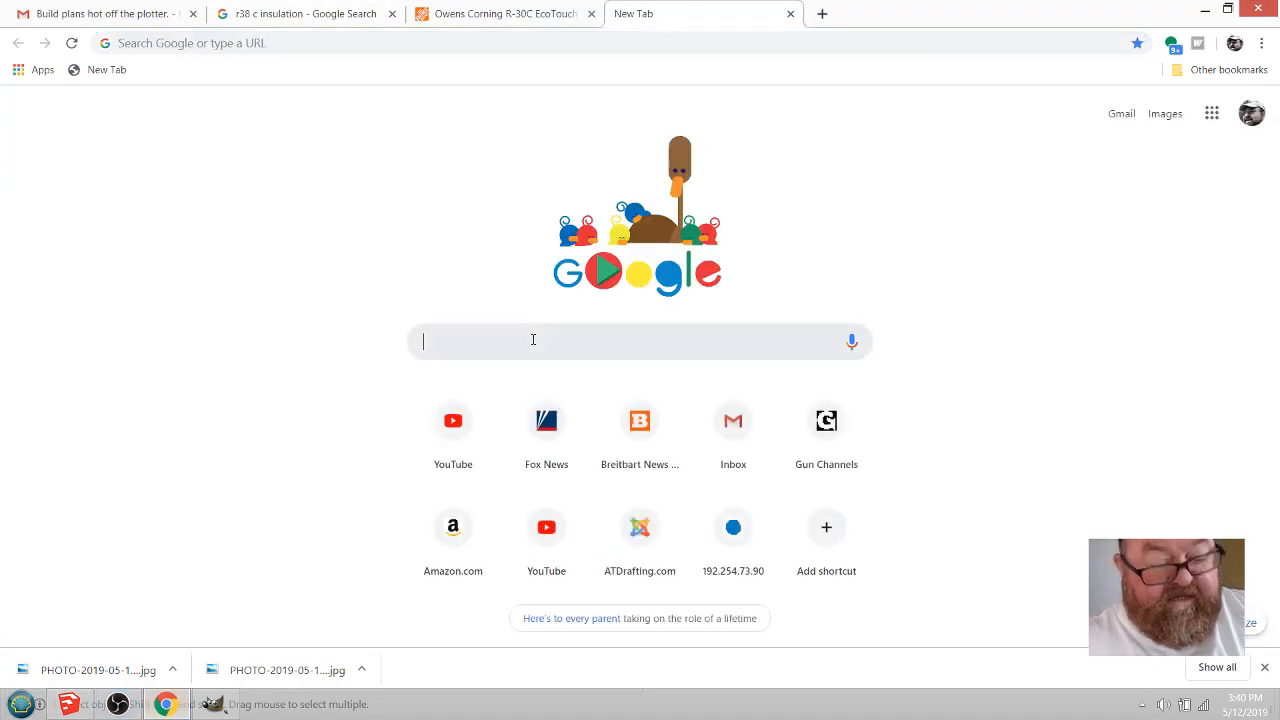
type("artis")
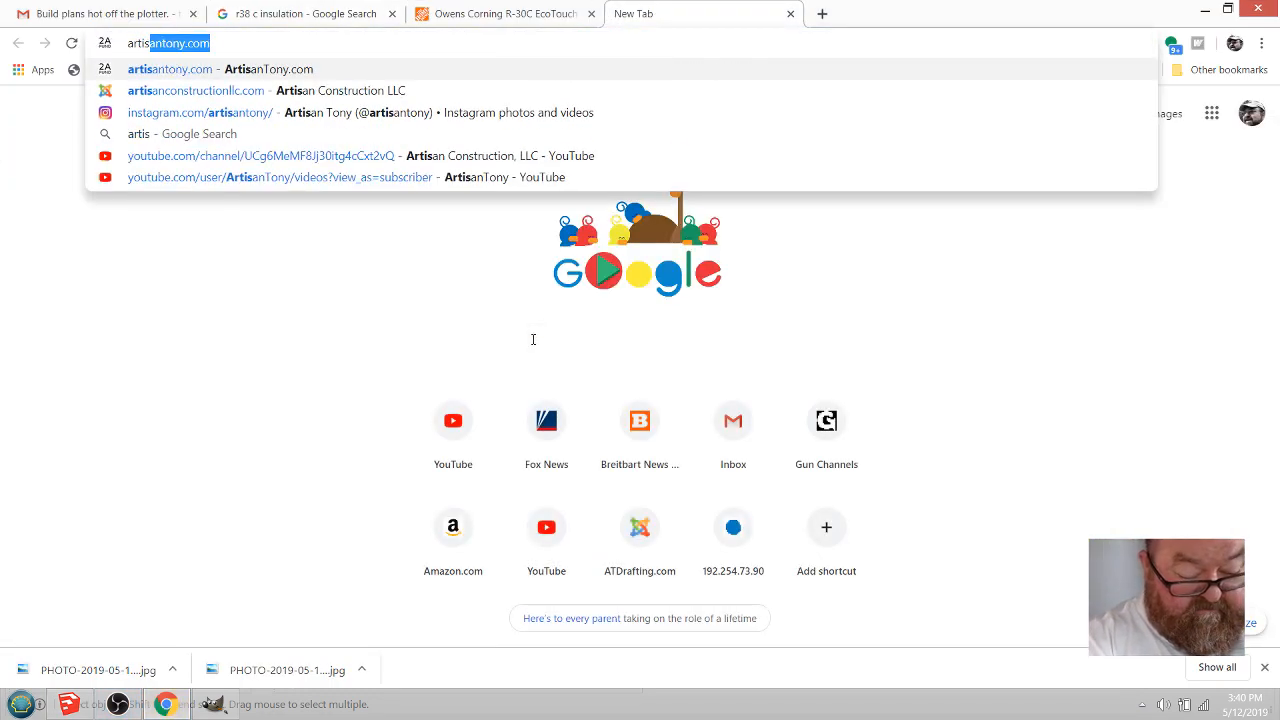
type("anconstru")
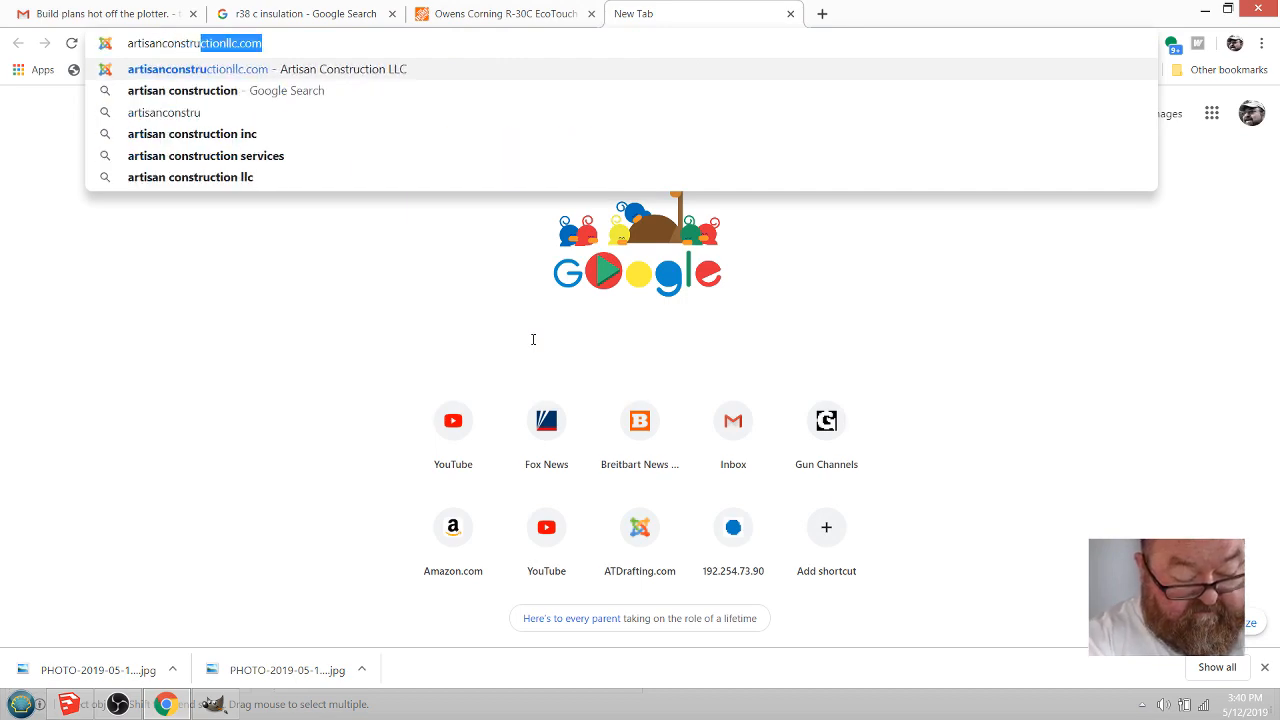
type("ctionll")
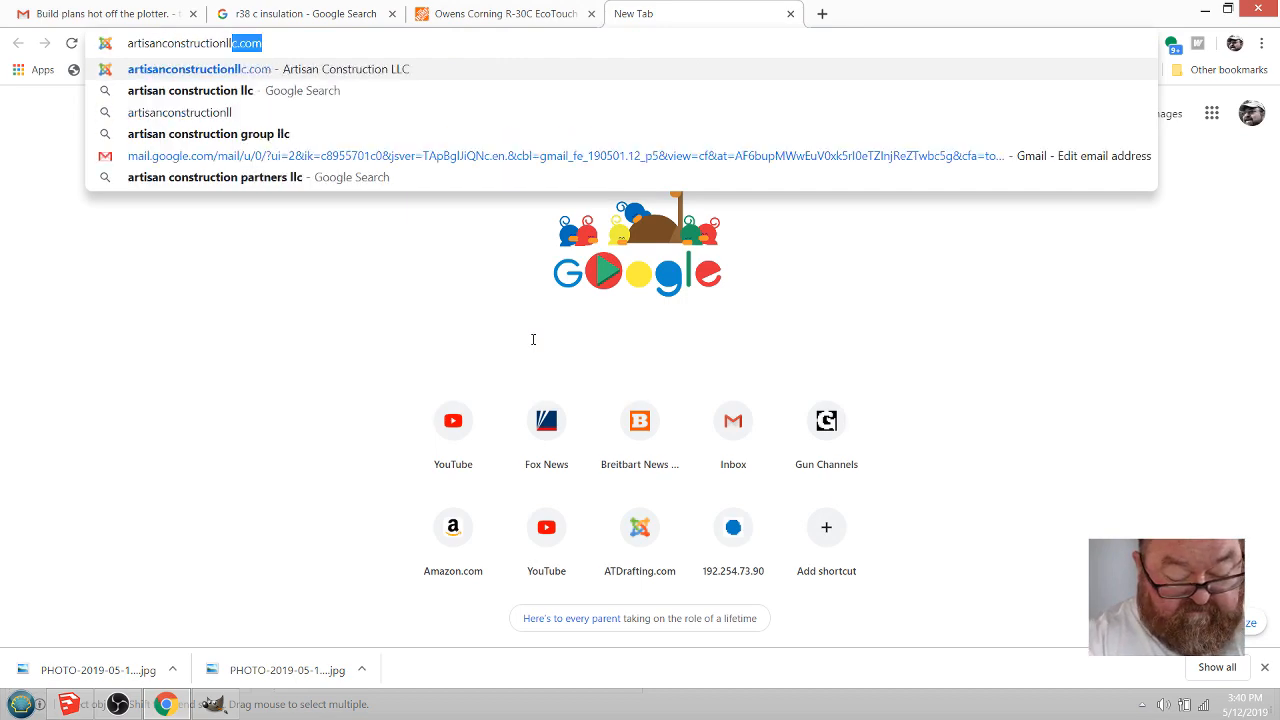
key("Return")
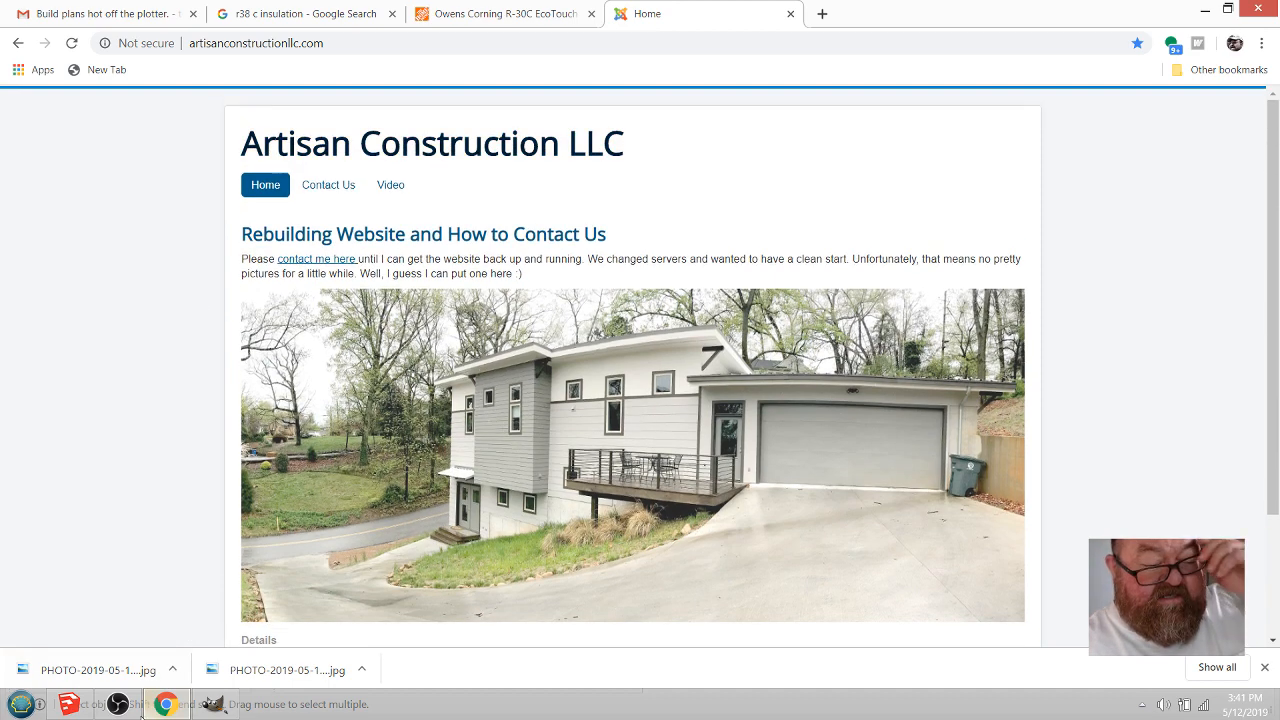
left_click(118, 704)
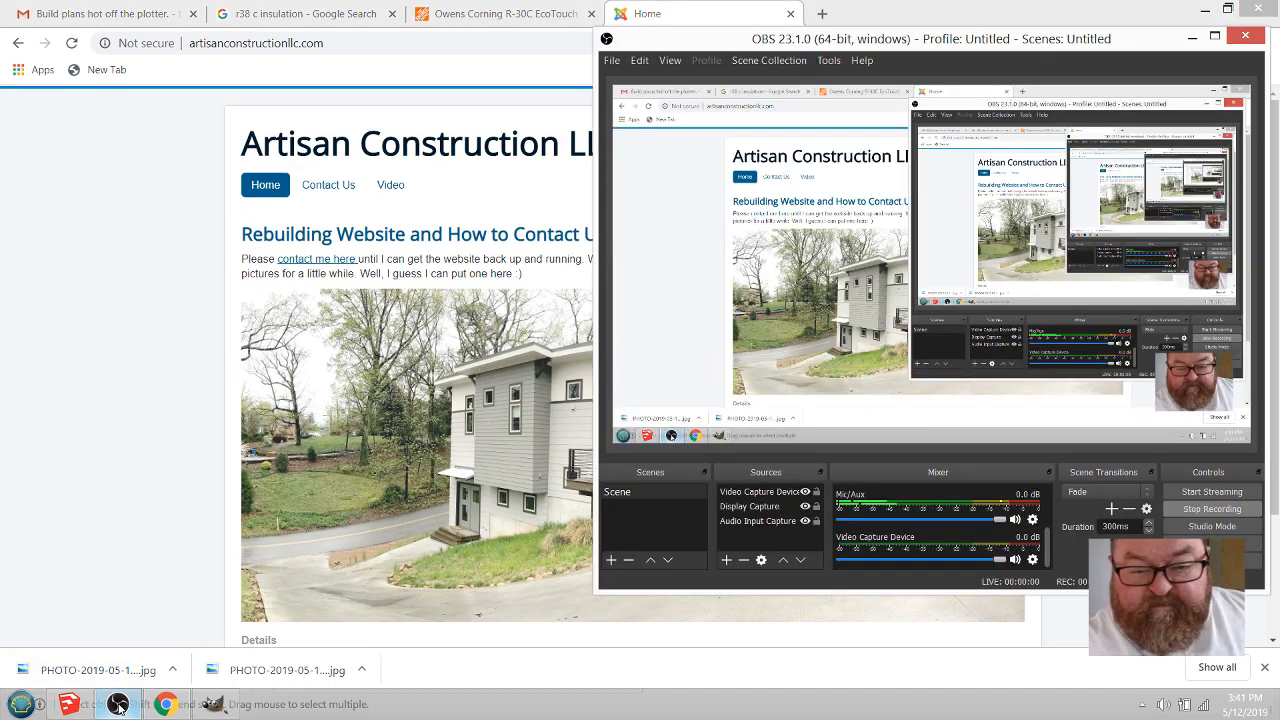
left_click(118, 704)
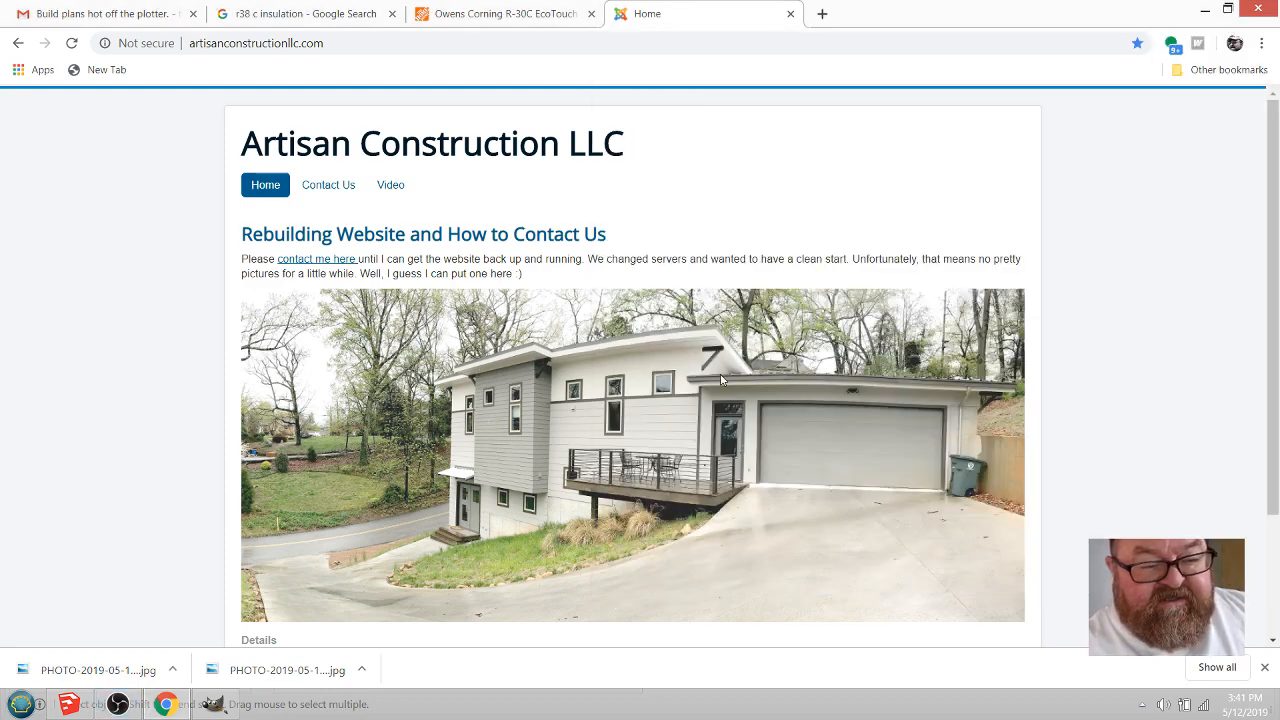
Step: Enlarge the Artisan Construction LLC home page and examine the roof overhangs in the house photo
scroll(712, 354, "up", 2, "ctrl")
scroll(712, 354, "down", 2)
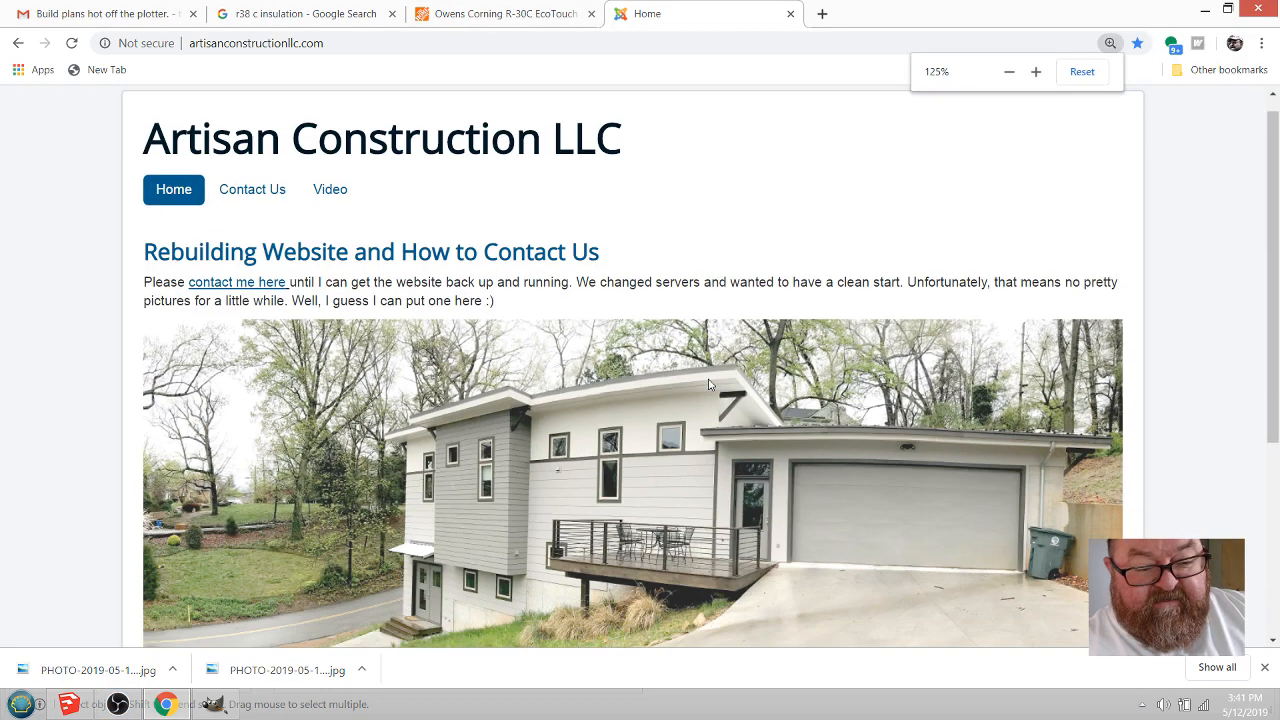
scroll(735, 249, "up", 2, "ctrl")
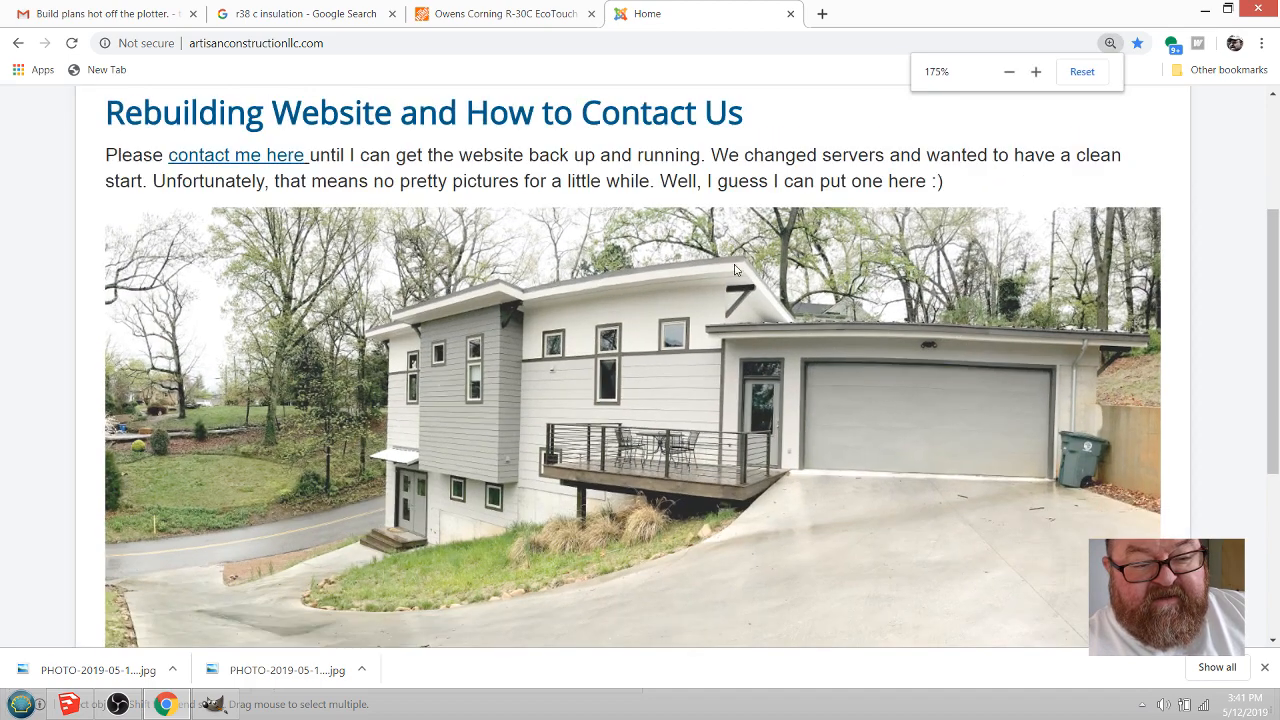
scroll(737, 300, "up", 1, "ctrl")
scroll(740, 310, "down", 2)
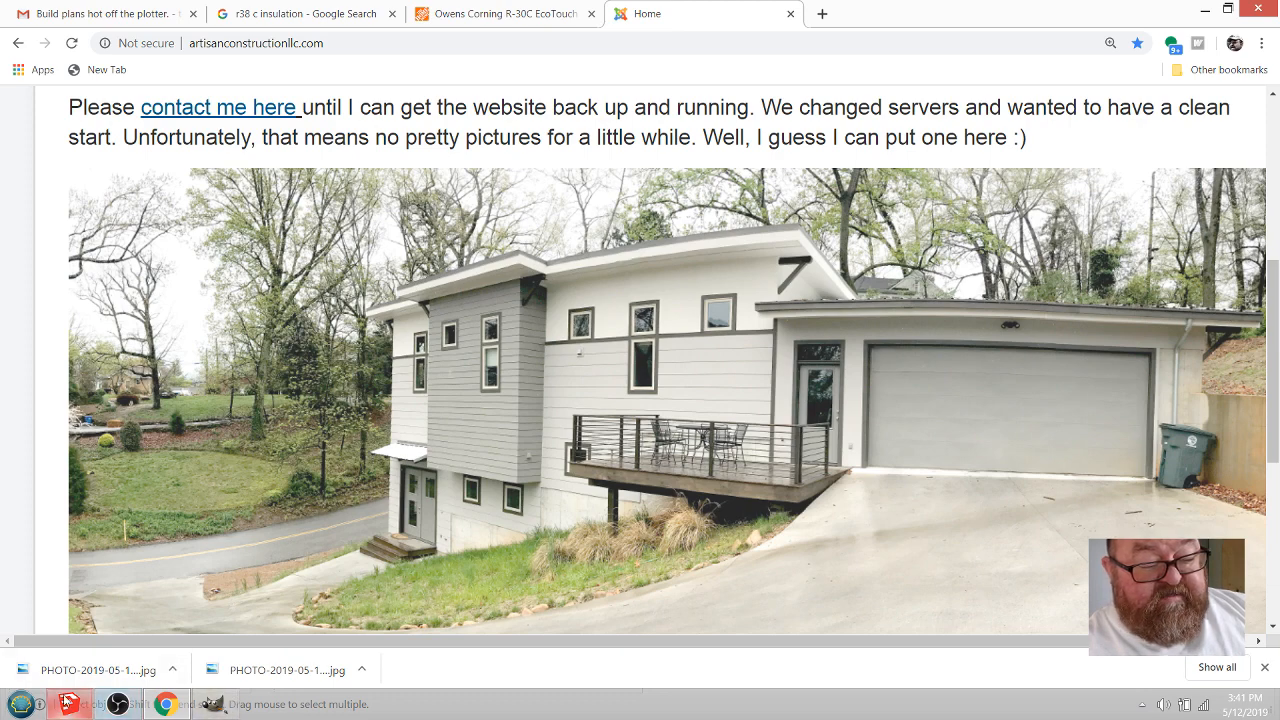
Step: Switch back to SketchUp, show the Roof Fascia layer and view the overhang from below
left_click(69, 704)
middle_click_drag(461, 349, 890, 425)
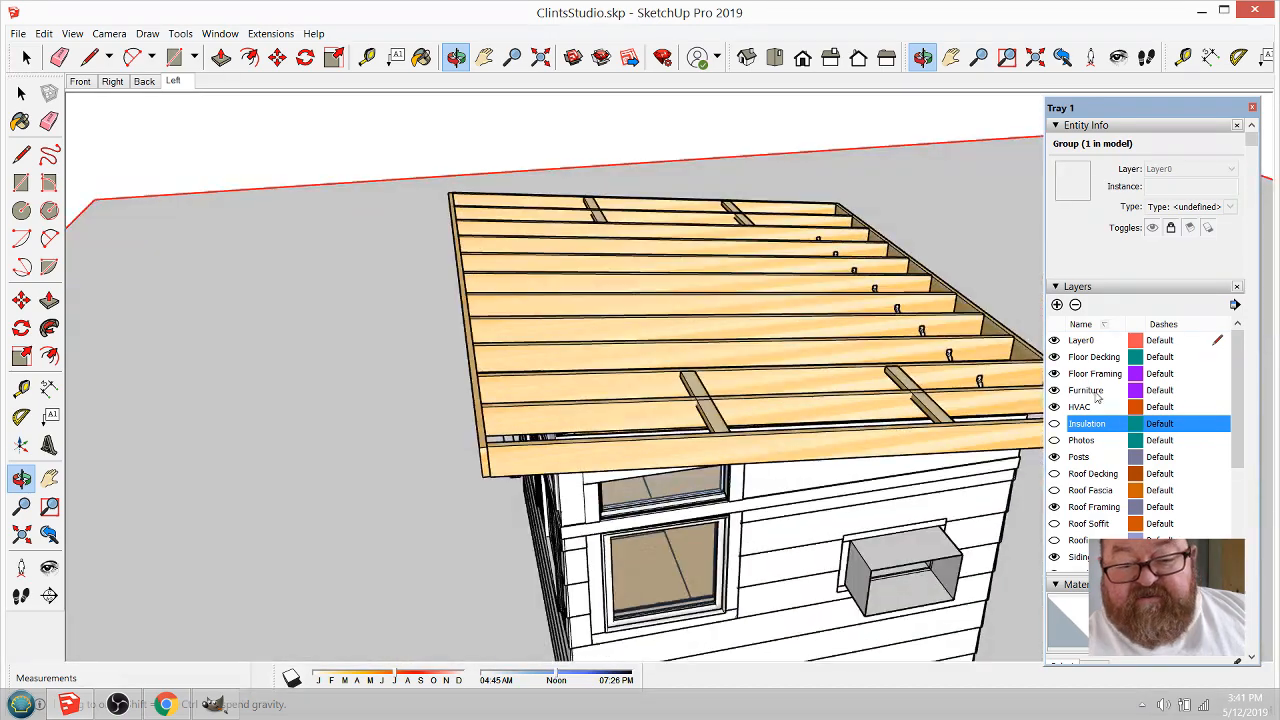
scroll(1092, 430, "down", 2)
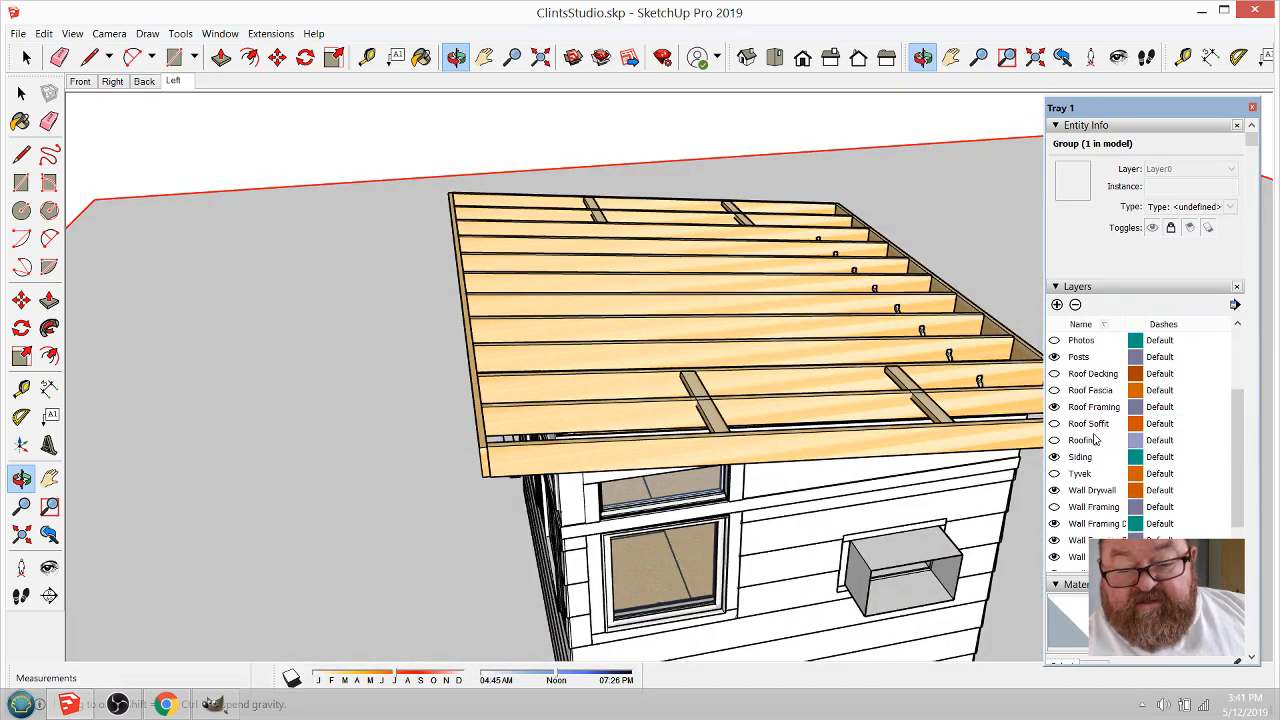
left_click(1054, 390)
left_click_drag(600, 413, 500, 177)
scroll(610, 330, "up", 7)
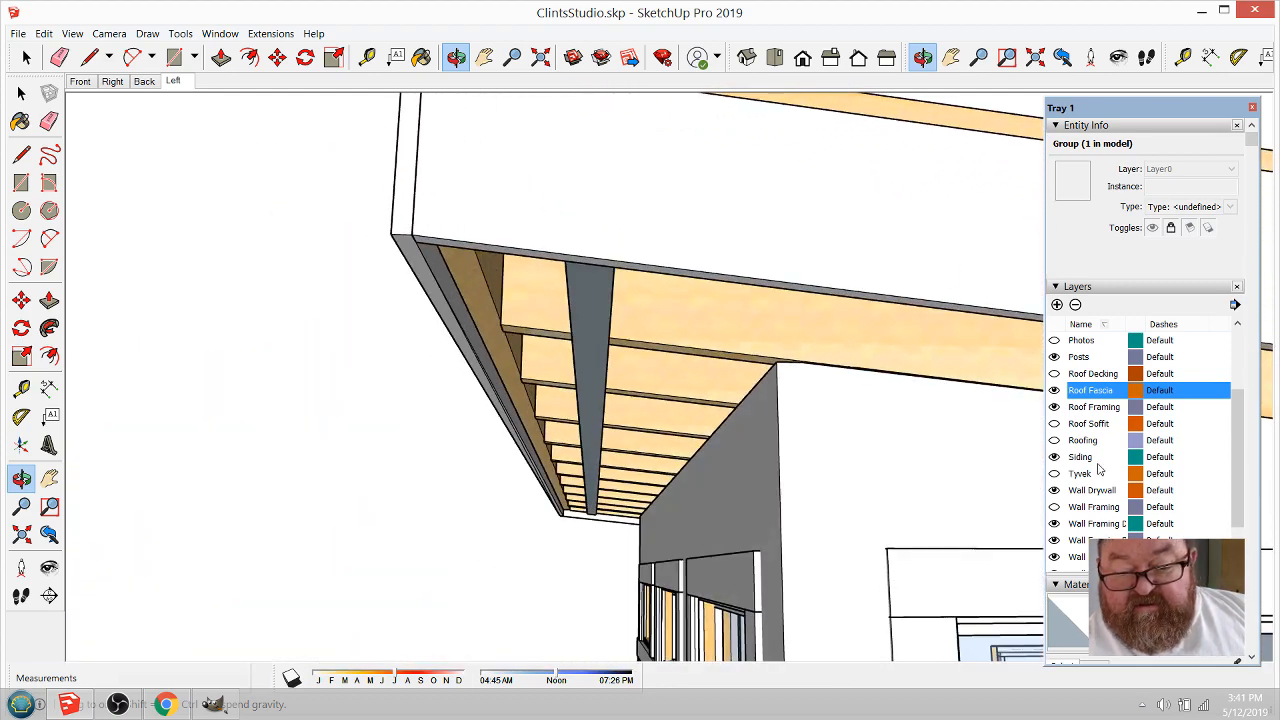
Step: Show the Roof Soffit layer and check the soffit and fascia at the roof corner
left_click(1054, 423)
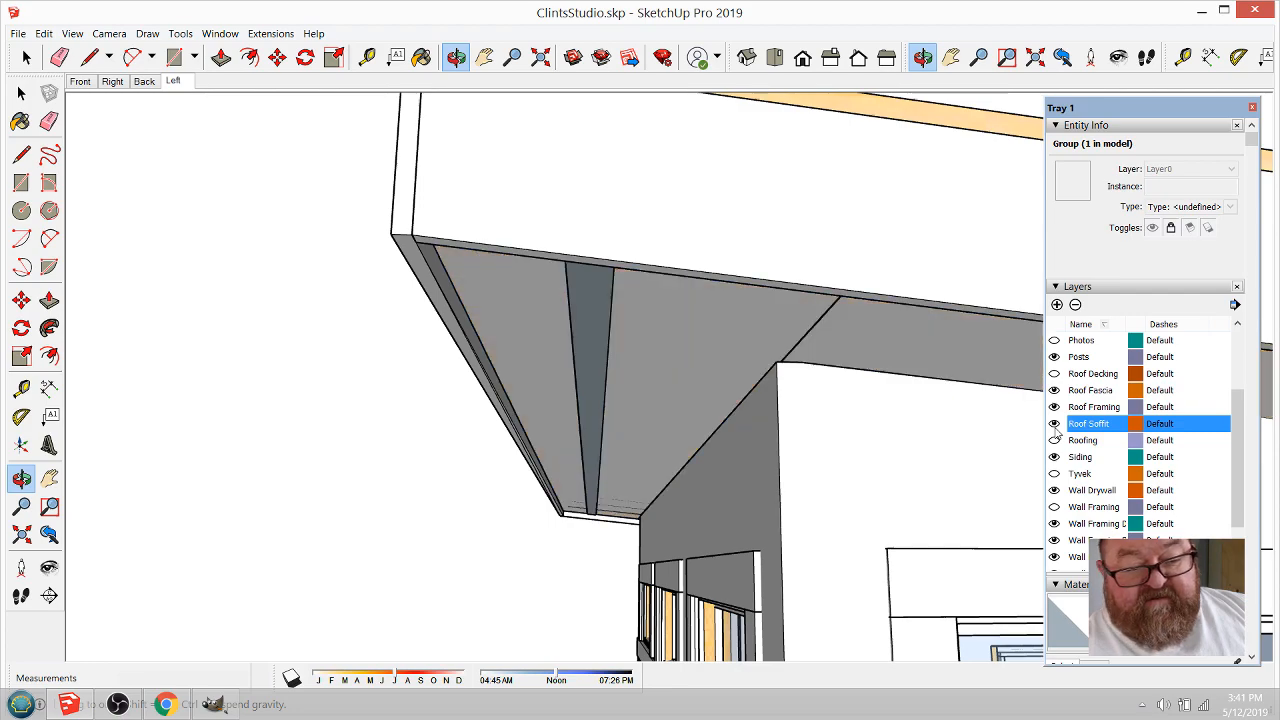
left_click_drag(498, 306, 629, 275)
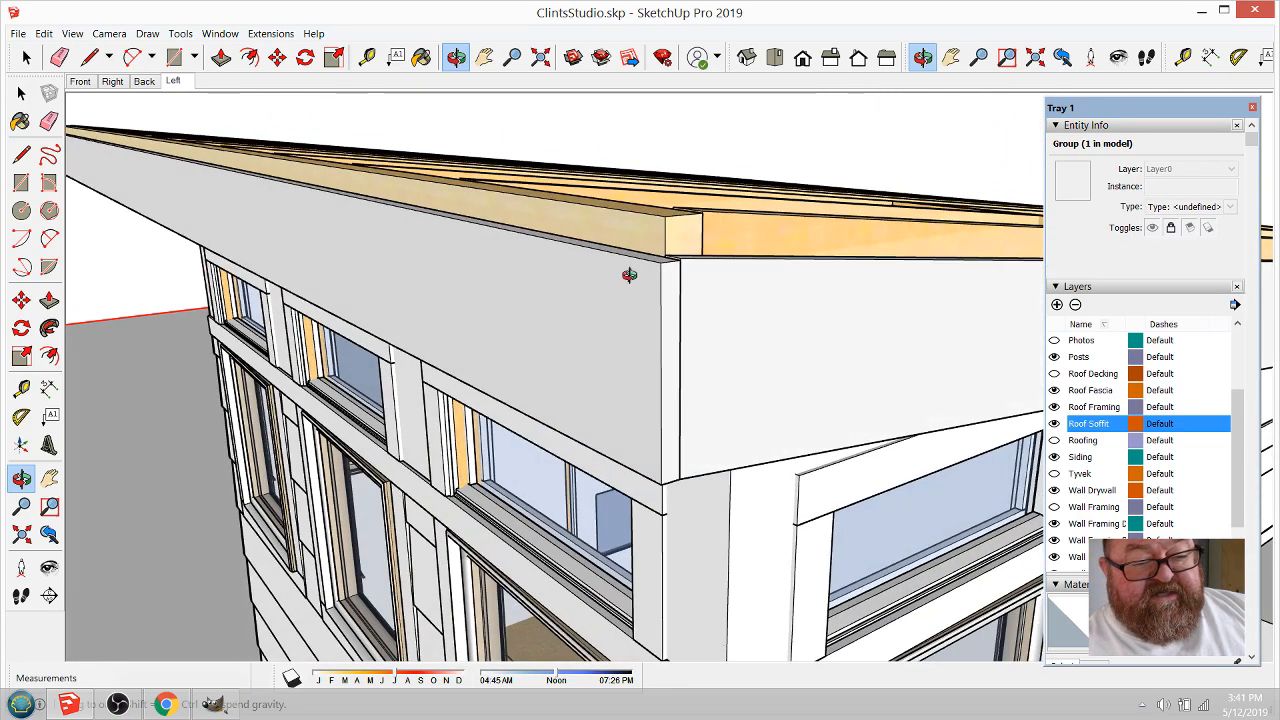
left_click_drag(705, 295, 820, 380)
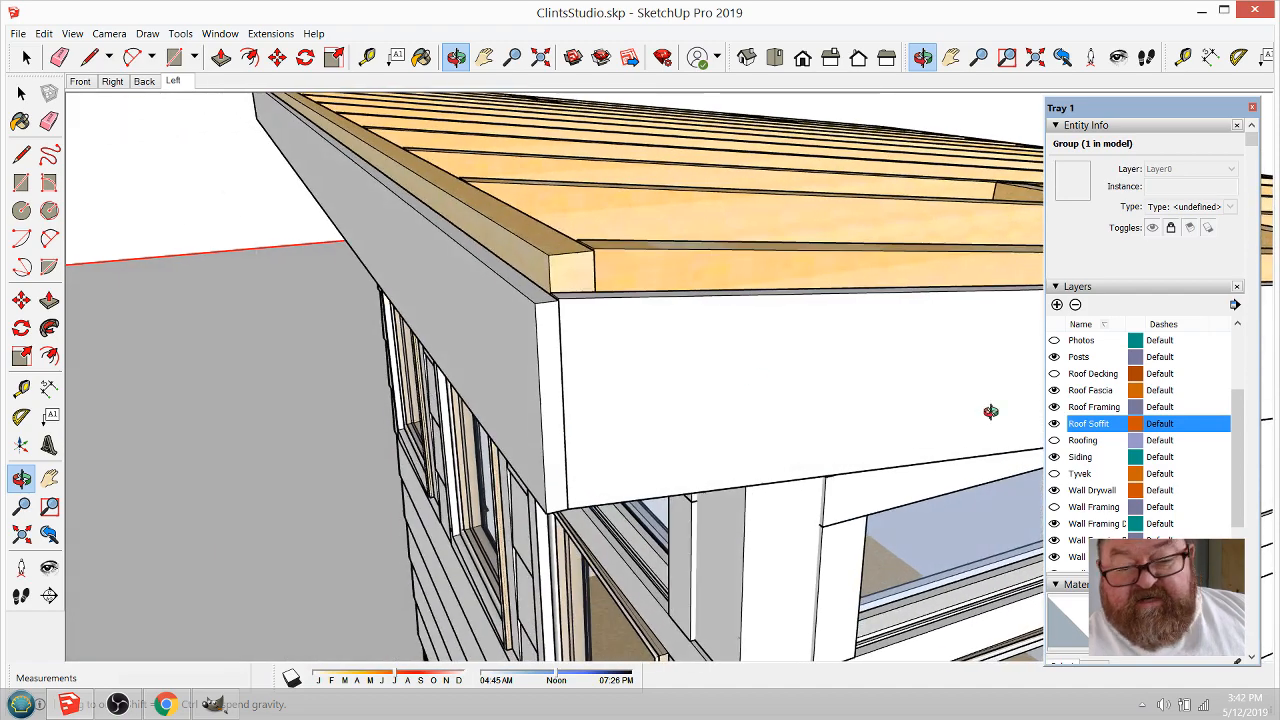
Step: Show the Roofing layer temporarily to examine the roof edge, the rafters through the upper windows and the whole roof
left_click(1054, 440)
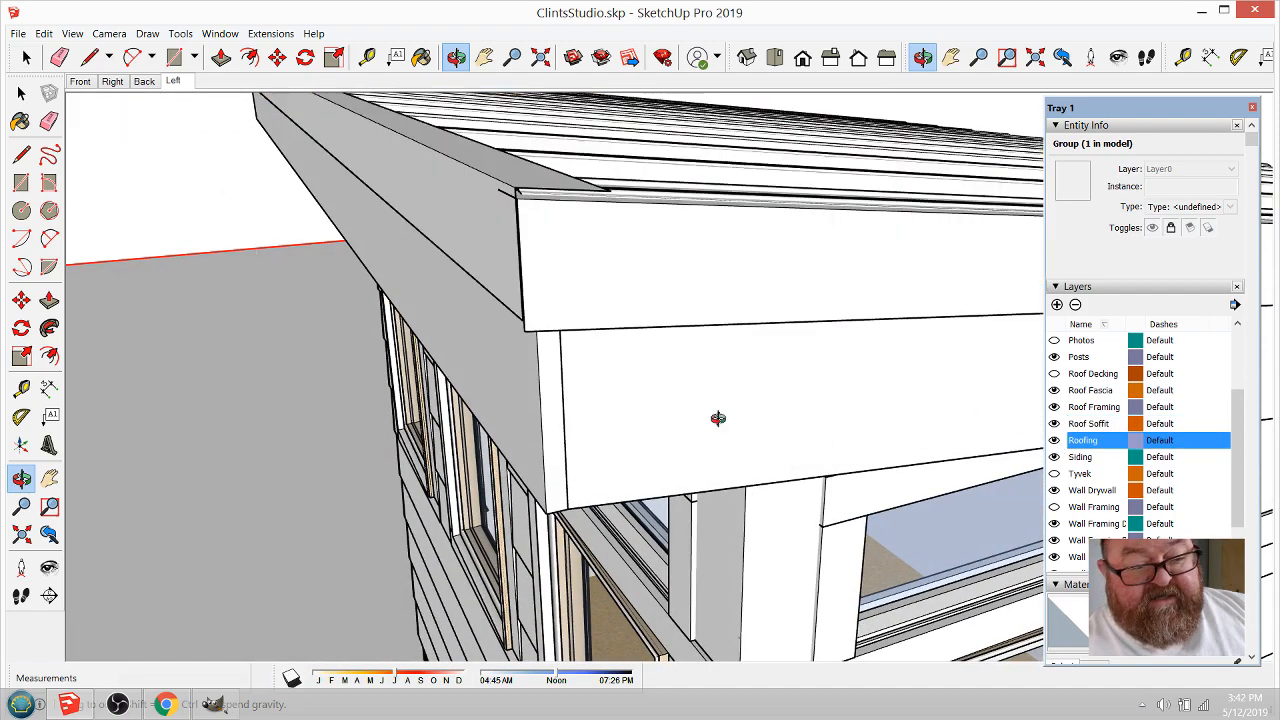
left_click_drag(628, 325, 744, 260)
scroll(744, 260, "up", 6)
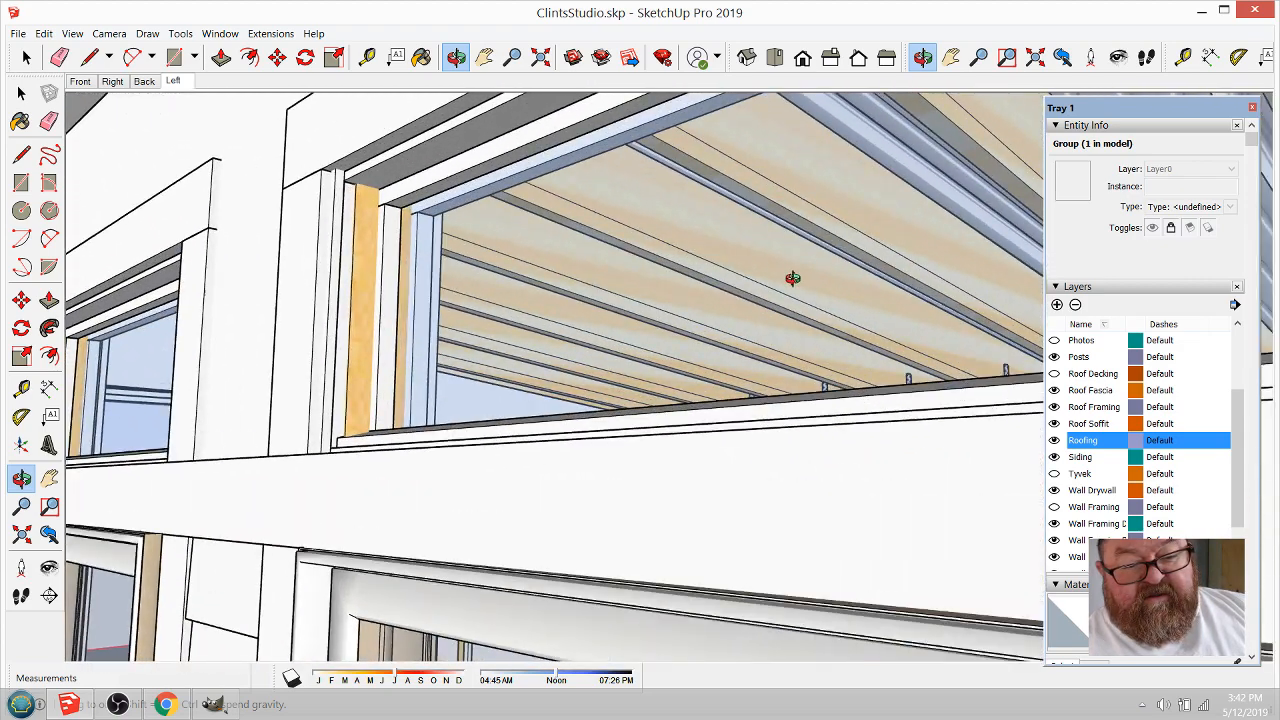
scroll(829, 320, "down", 5)
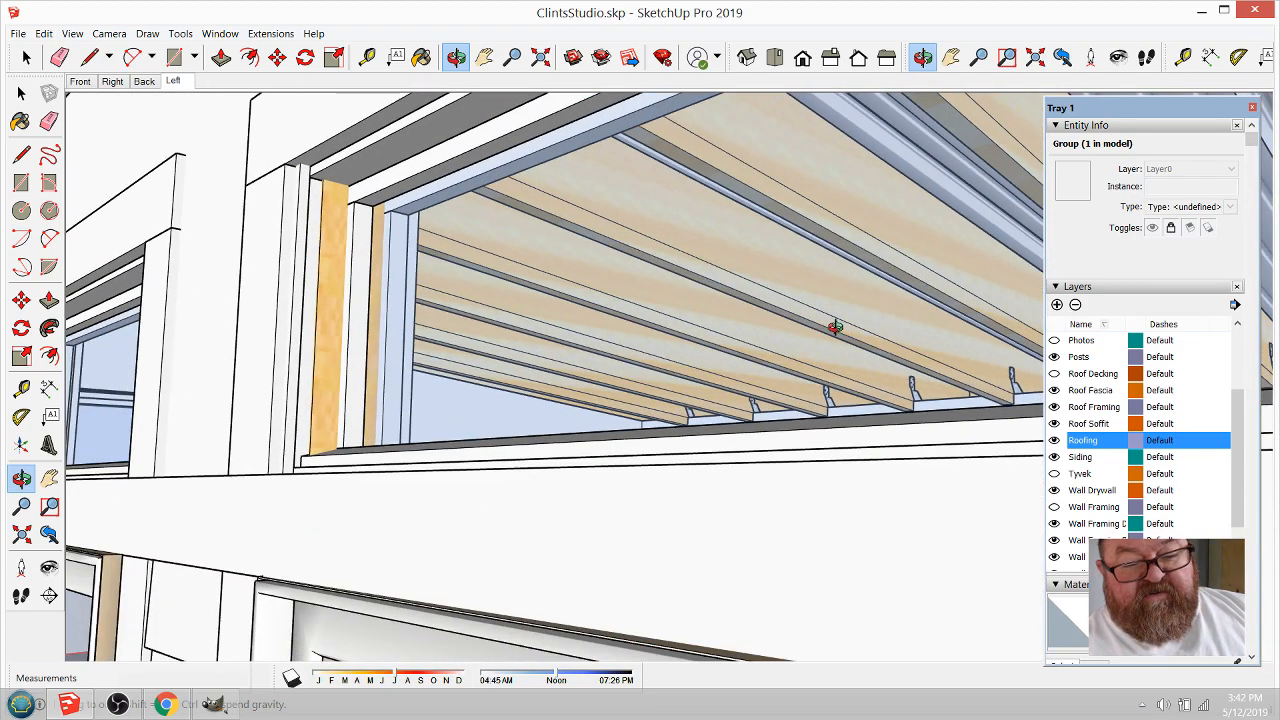
left_click_drag(568, 228, 686, 434)
scroll(671, 320, "down", 3)
scroll(686, 434, "down", 4)
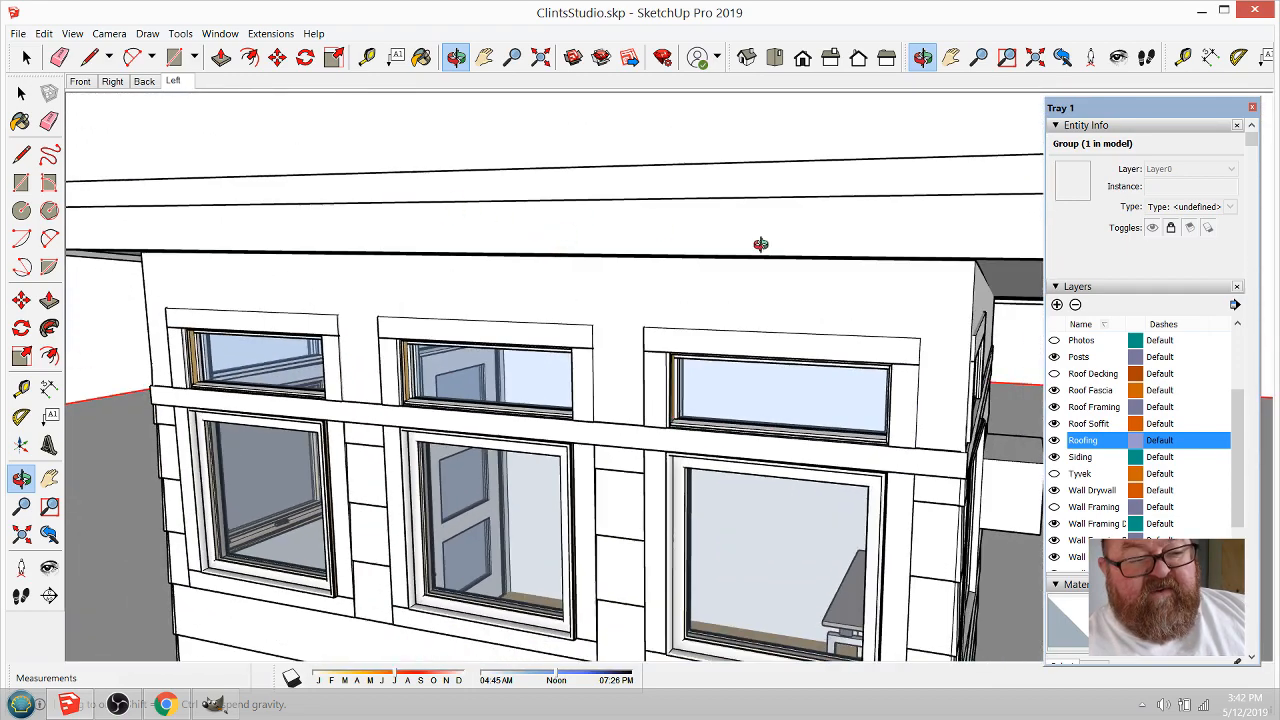
left_click_drag(672, 250, 617, 440)
scroll(451, 369, "down", 3)
scroll(688, 350, "down", 2)
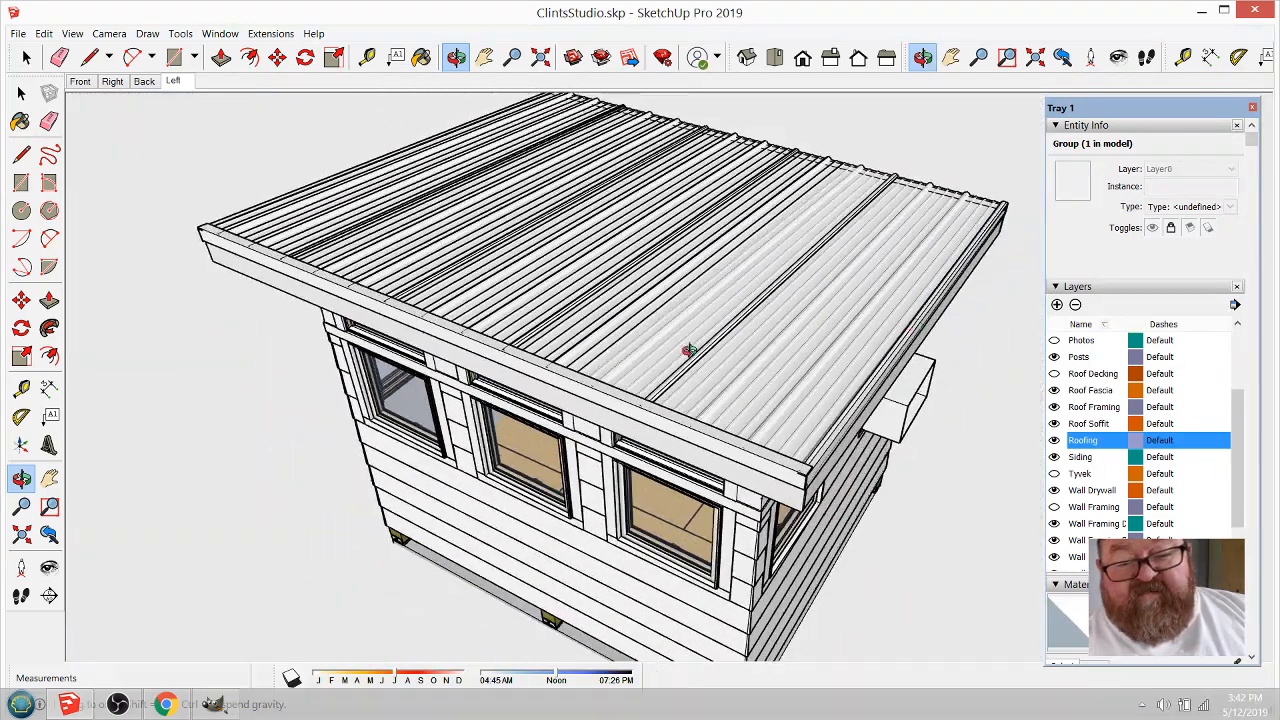
left_click(1055, 441)
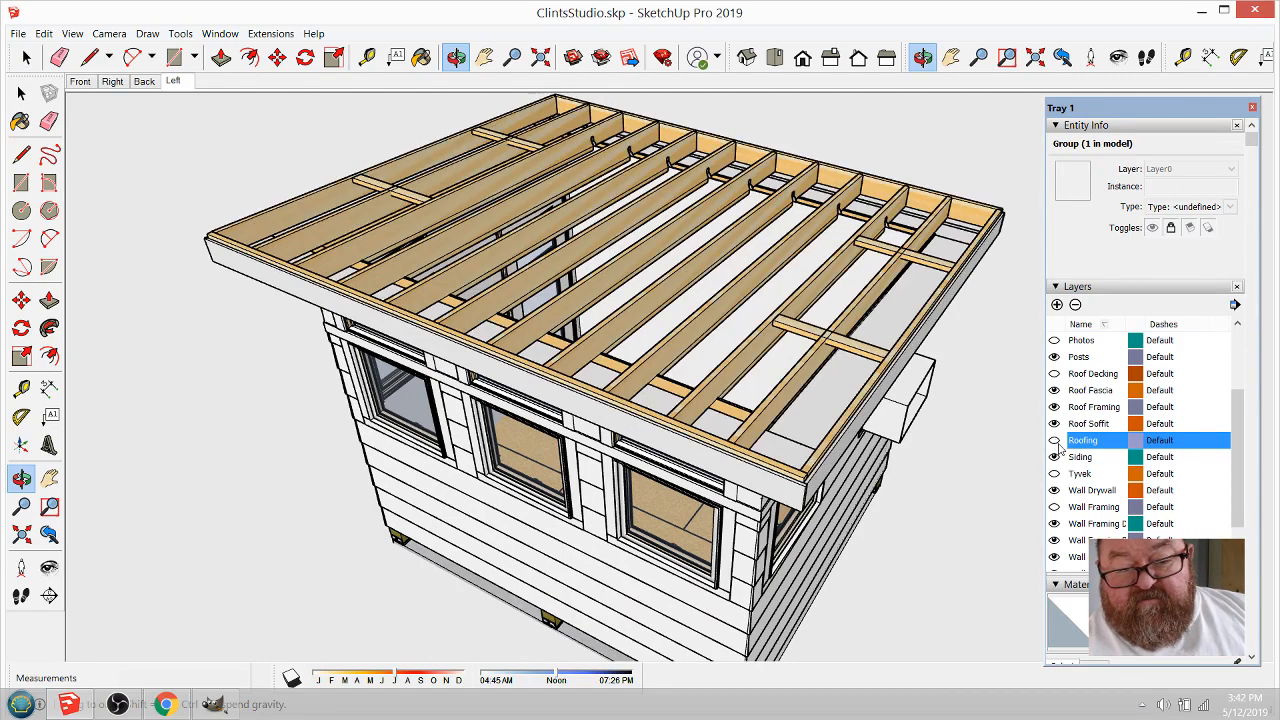
Step: Show the Insulation layer and view the batts in the rafter bays from above the eave
left_click_drag(707, 318, 698, 430)
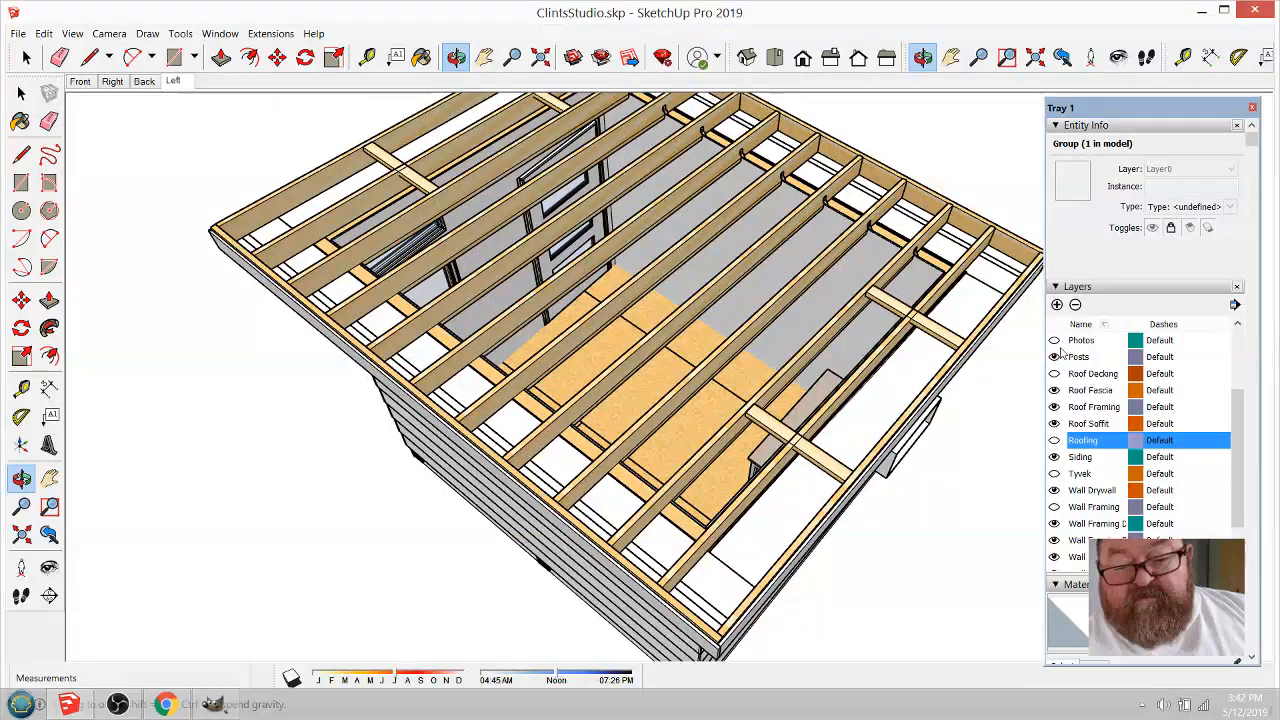
scroll(1066, 397, "up", 2)
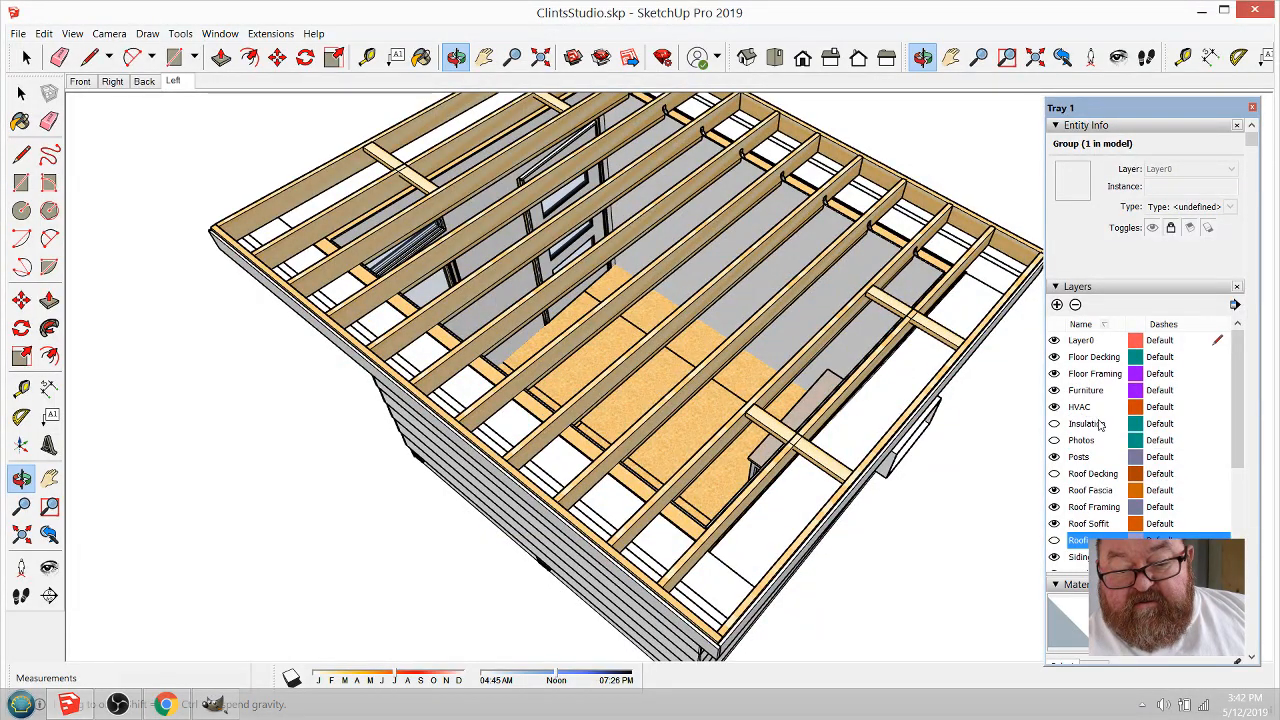
left_click(1054, 423)
left_click_drag(675, 368, 831, 294)
scroll(831, 294, "down", 2)
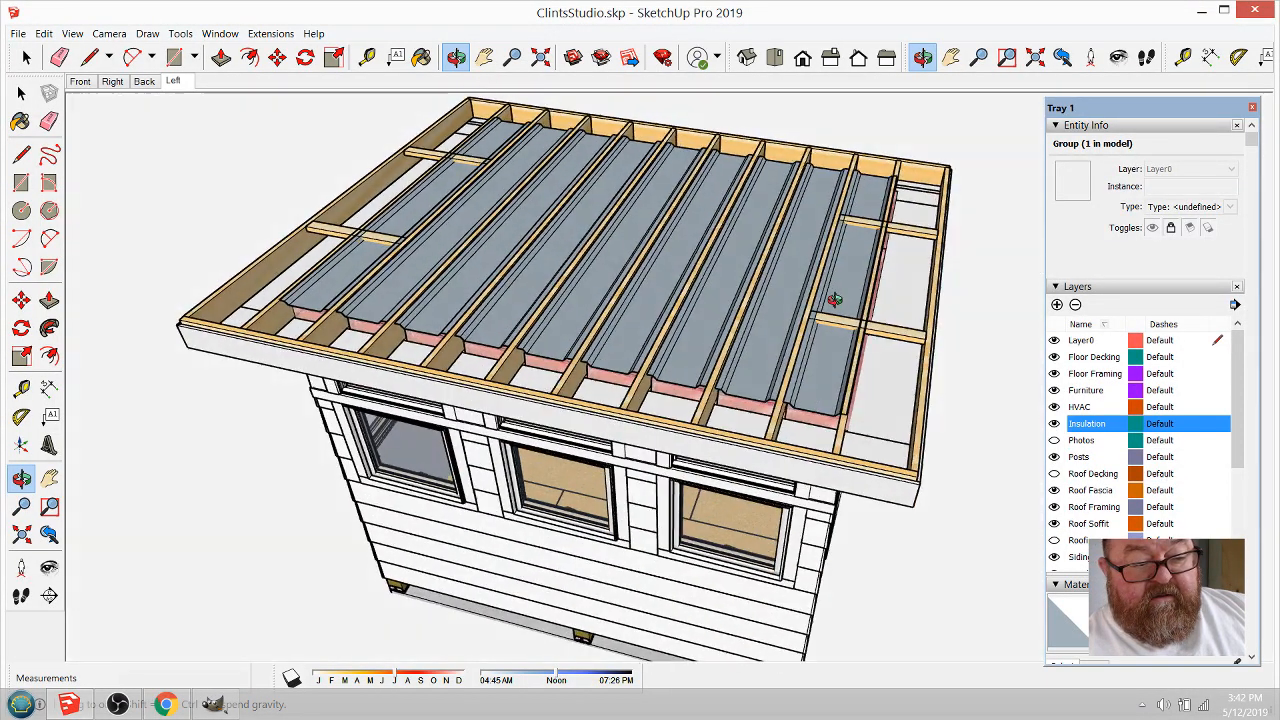
Step: View the insulation batts in the rafter bays from the side of the roof, and hide the Insulation layer
scroll(829, 320, "up", 4)
left_click_drag(821, 374, 685, 362)
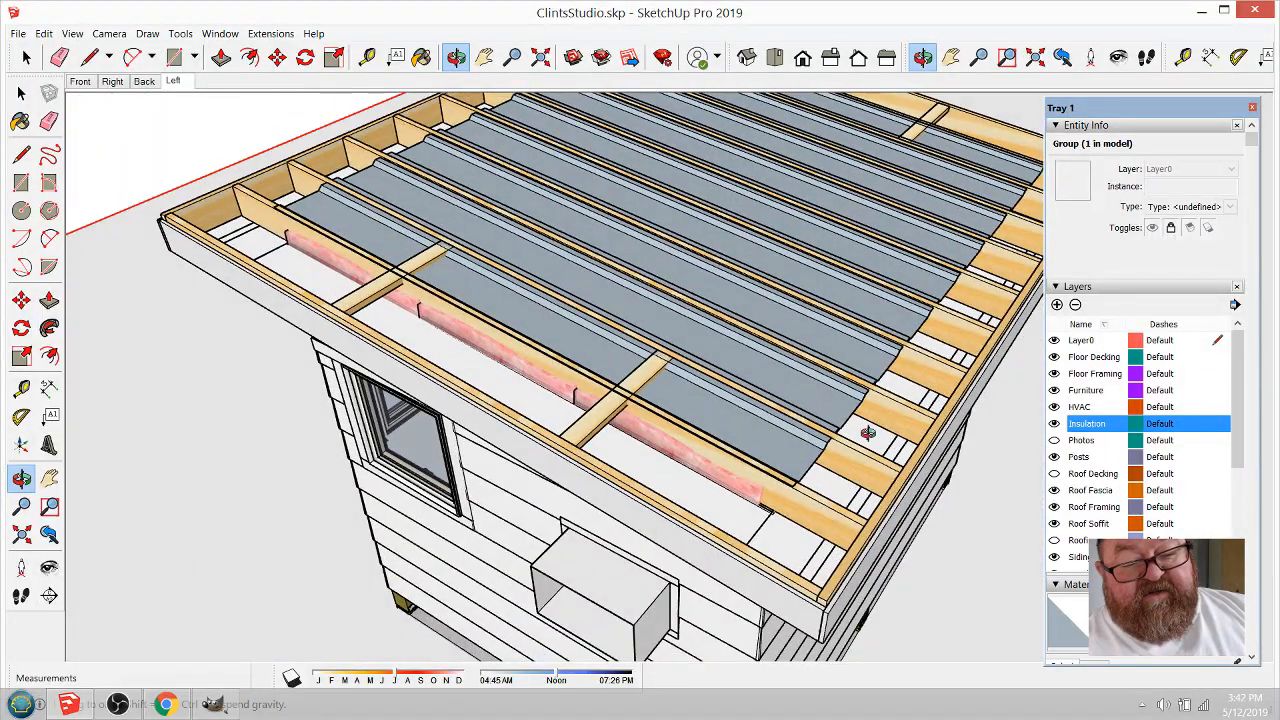
left_click_drag(868, 432, 540, 347)
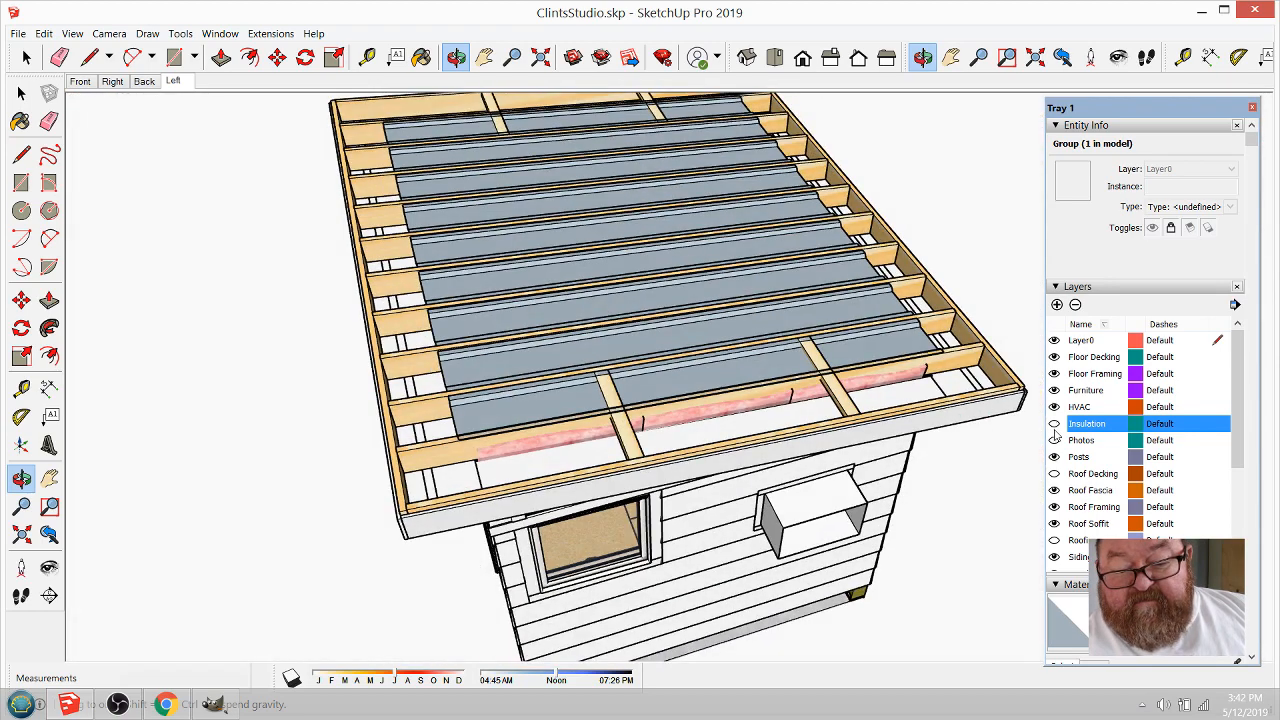
Step: Examine the uncovered rafters, their metal ties at the wall plate and the room below from above the roof
scroll(721, 428, "up", 5)
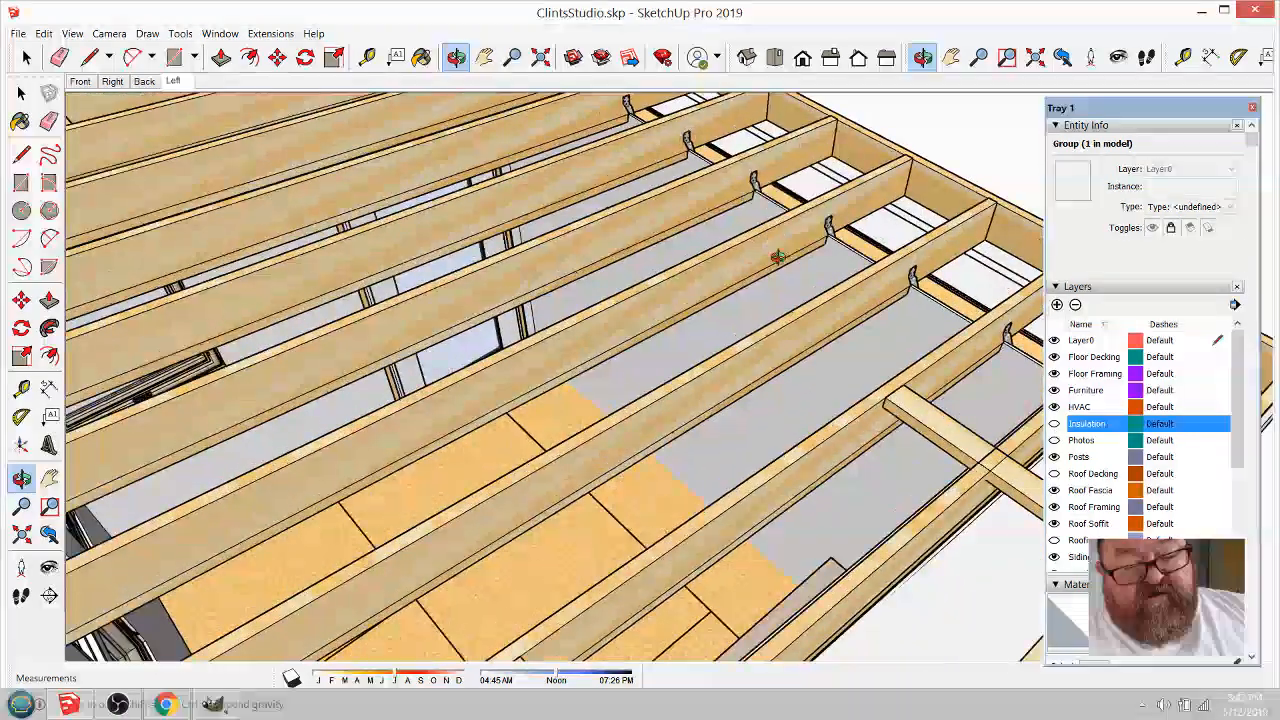
left_click_drag(743, 224, 928, 207)
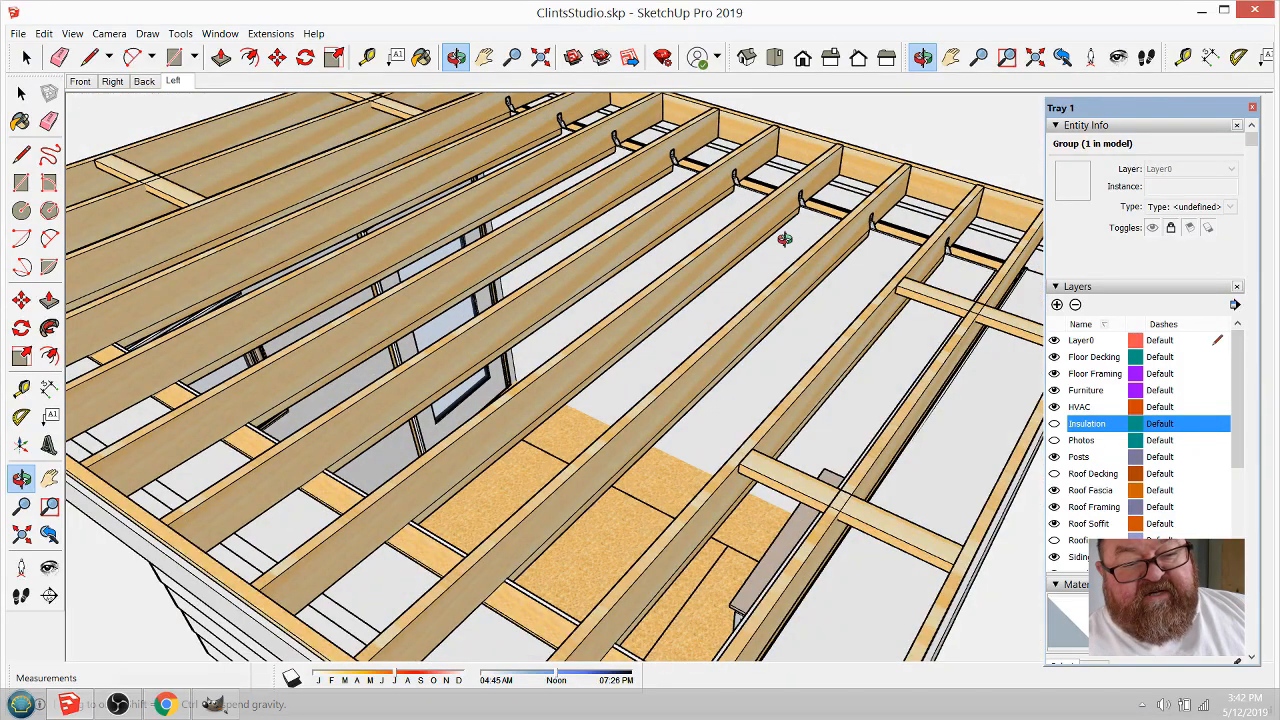
mouse_move(860, 237)
left_mouse_down()
mouse_move(811, 268)
mouse_move(763, 266)
mouse_move(658, 336)
mouse_move(619, 331)
left_mouse_up()
scroll(820, 263, "down", 3)
scroll(418, 296, "up", 4)
scroll(538, 325, "down", 2)
left_click_drag(720, 426, 562, 492)
scroll(562, 492, "down", 2)
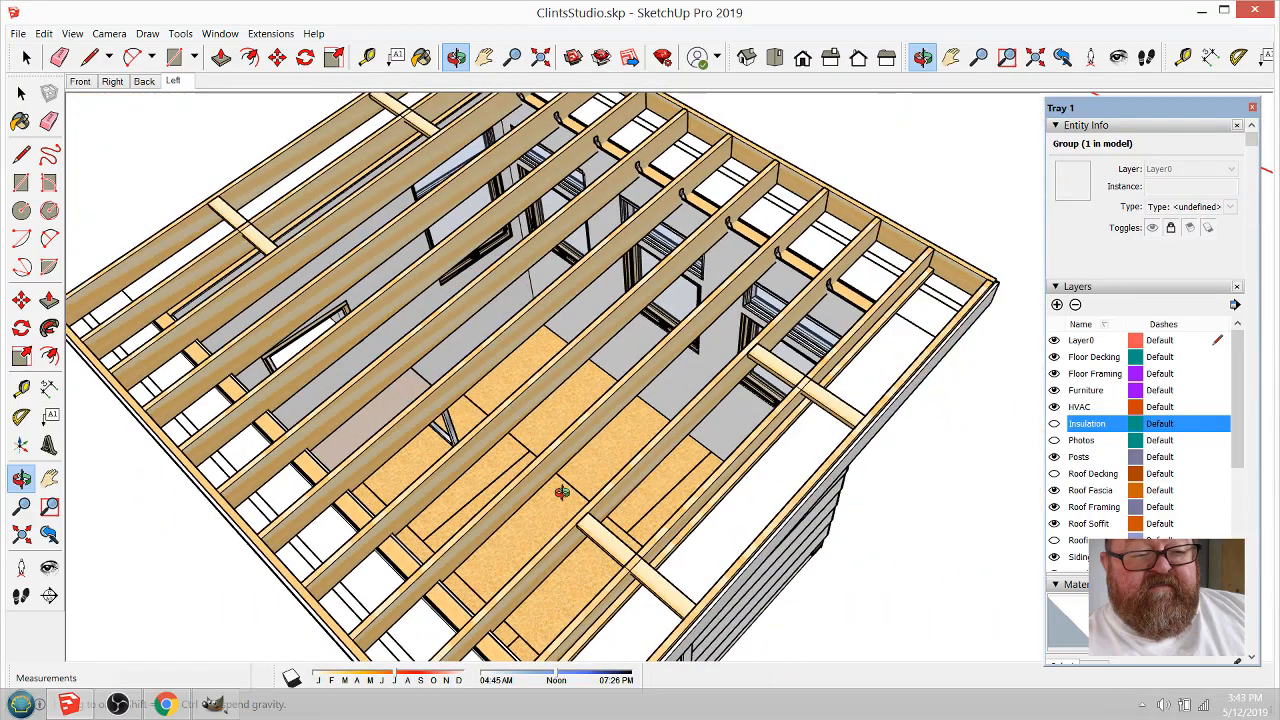
scroll(562, 492, "down", 3)
scroll(628, 207, "up", 5)
scroll(608, 214, "up", 3)
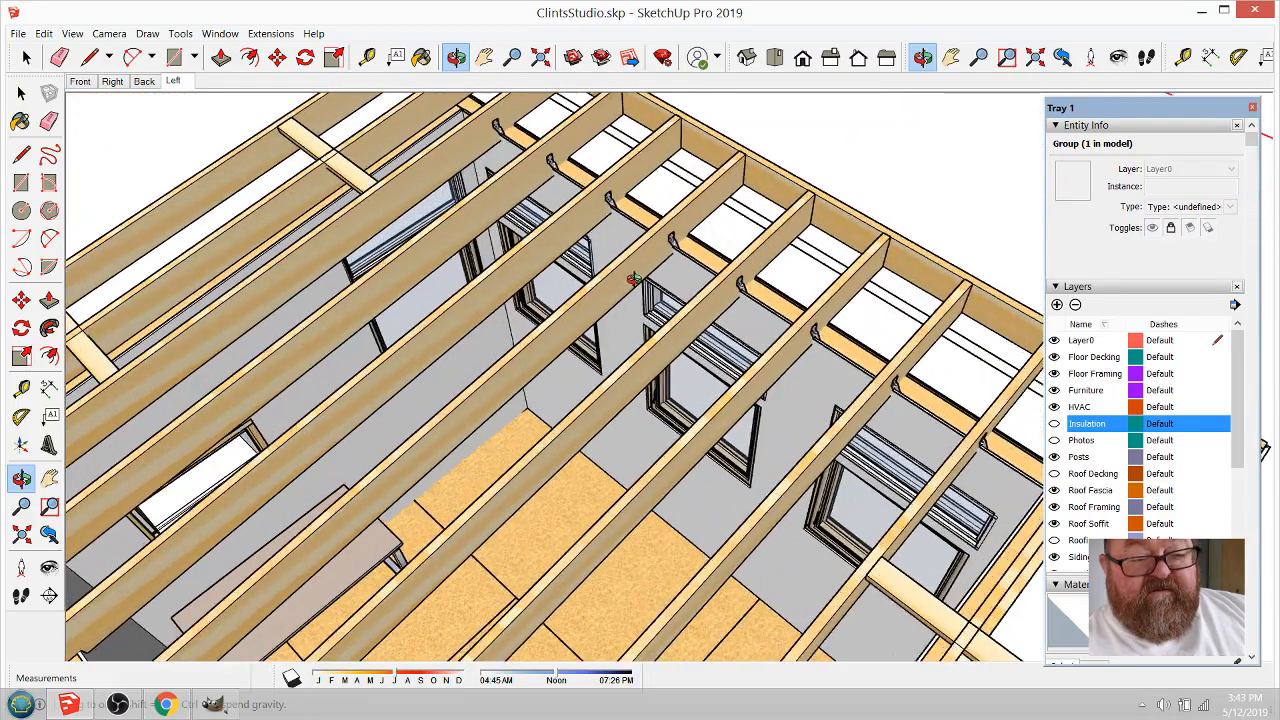
Step: Measure from the underside of a rafter at the tall window wall down to the floor
left_click(366, 57)
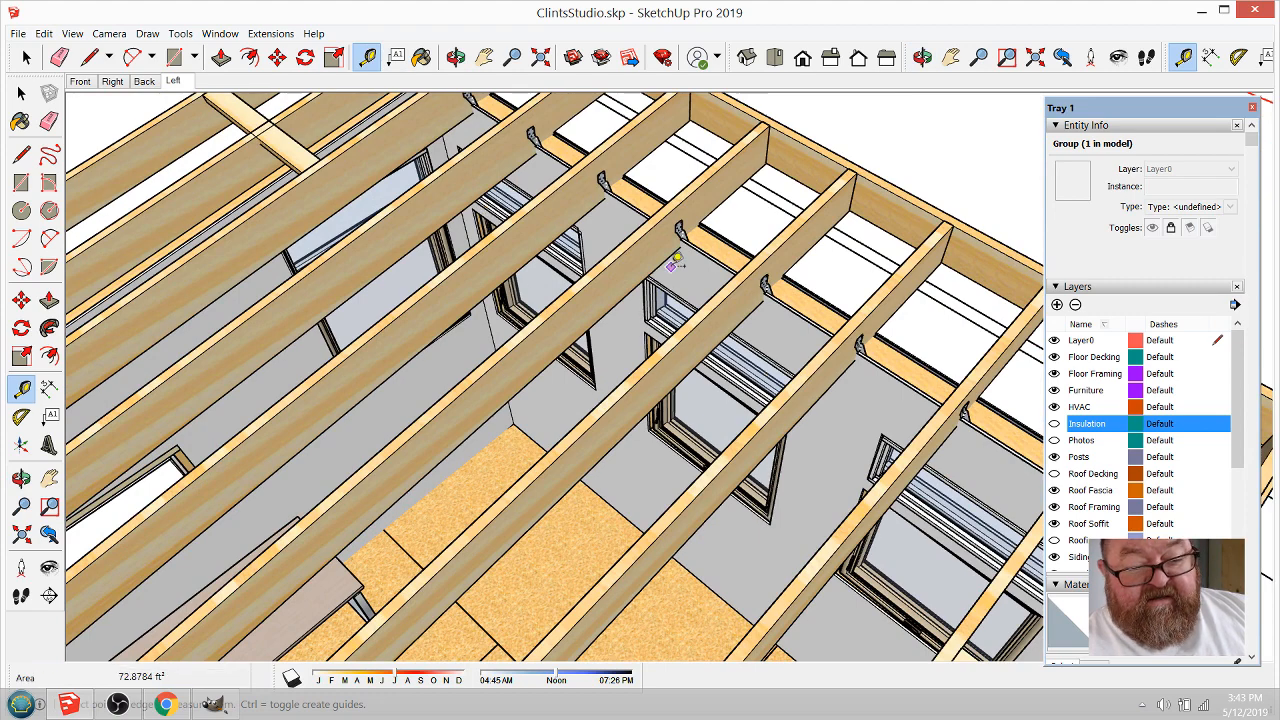
scroll(672, 262, "up", 4)
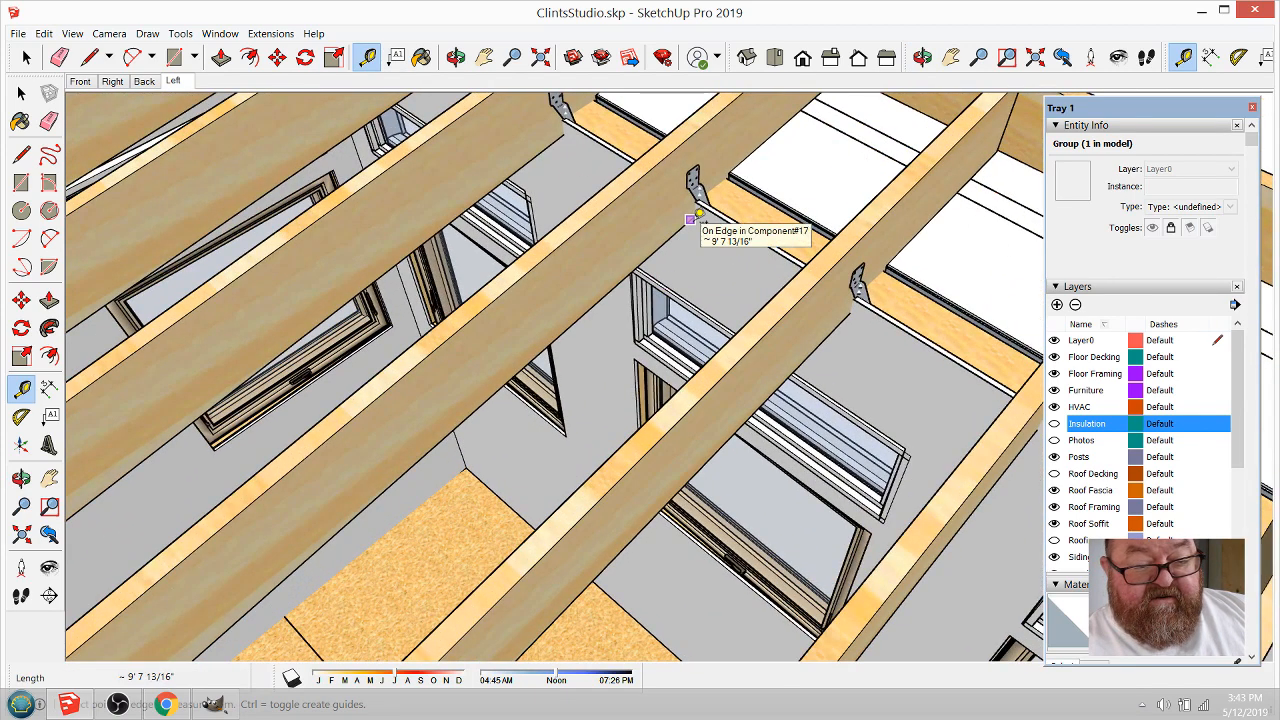
left_click(694, 215)
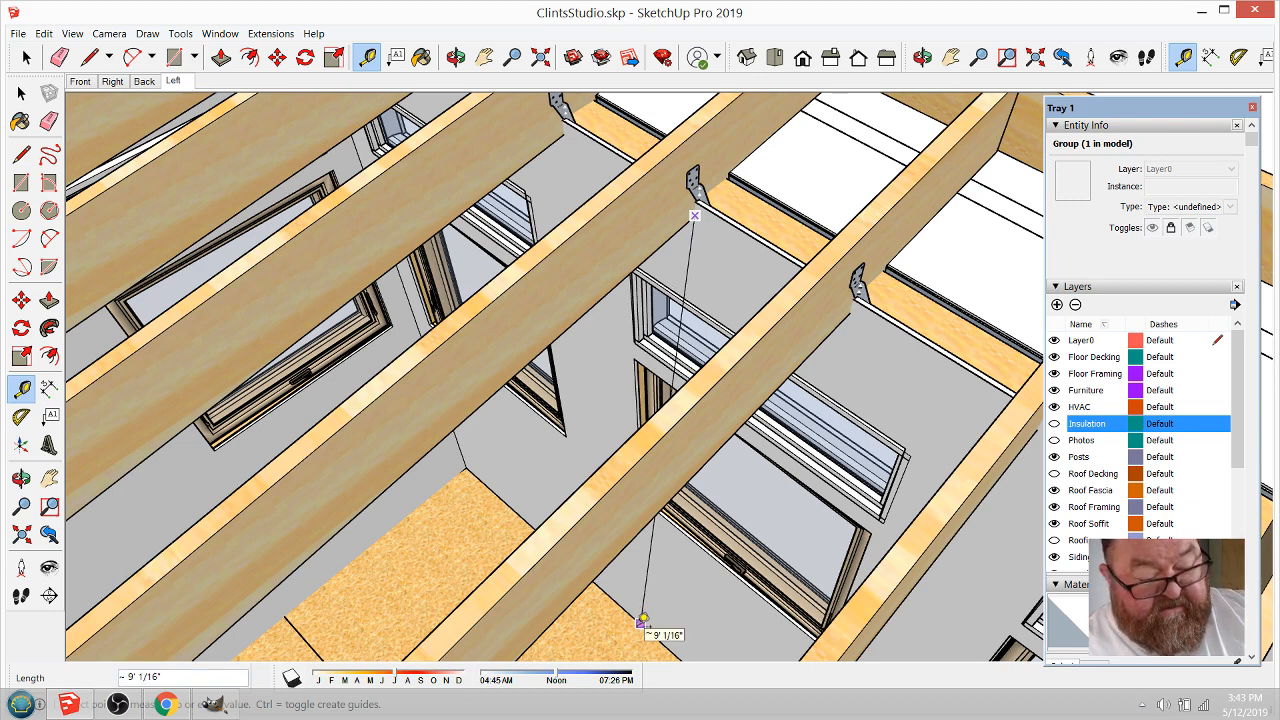
left_click(641, 622)
scroll(608, 208, "down", 6)
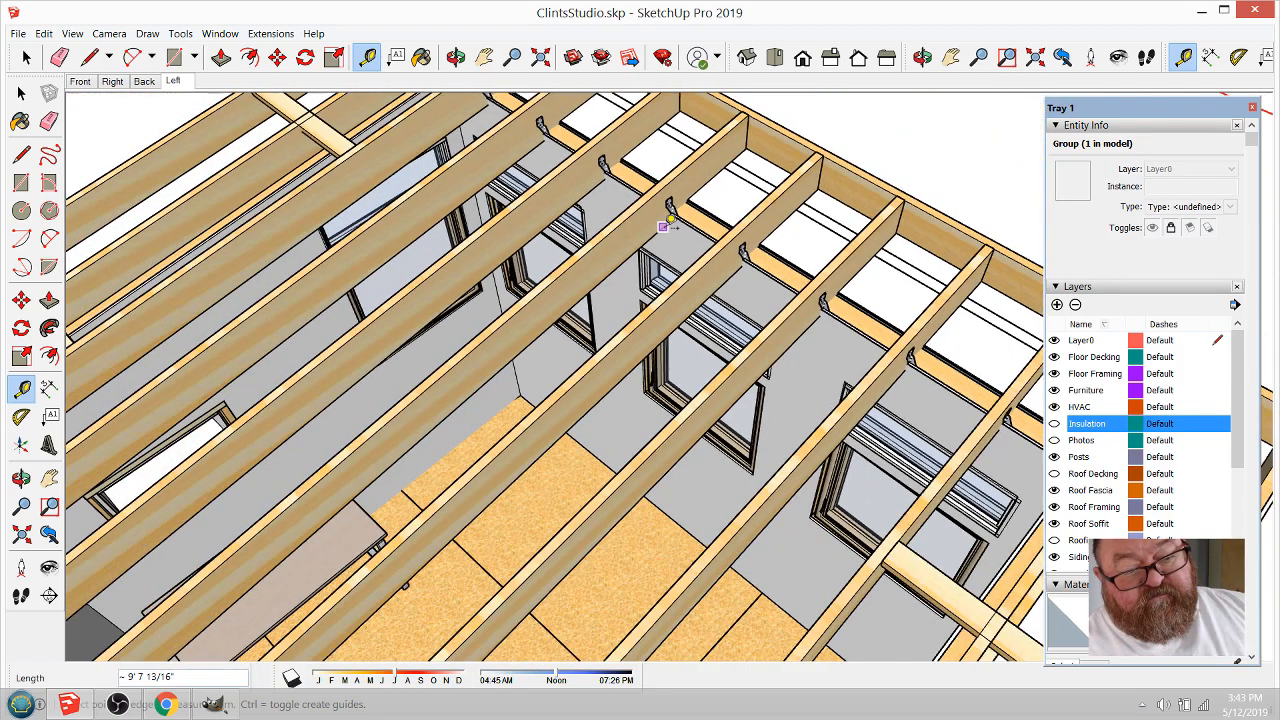
scroll(664, 226, "down", 2)
scroll(666, 226, "up", 2)
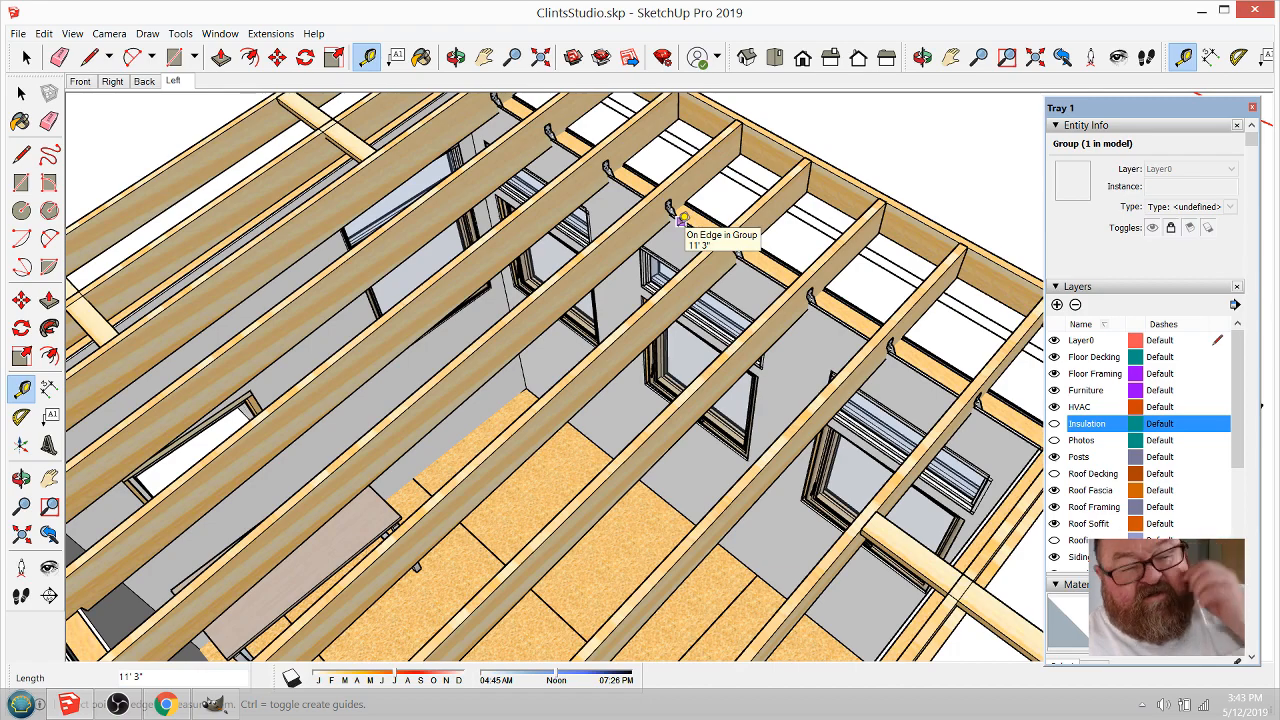
middle_click_drag(683, 217, 671, 534)
scroll(680, 388, "down", 3)
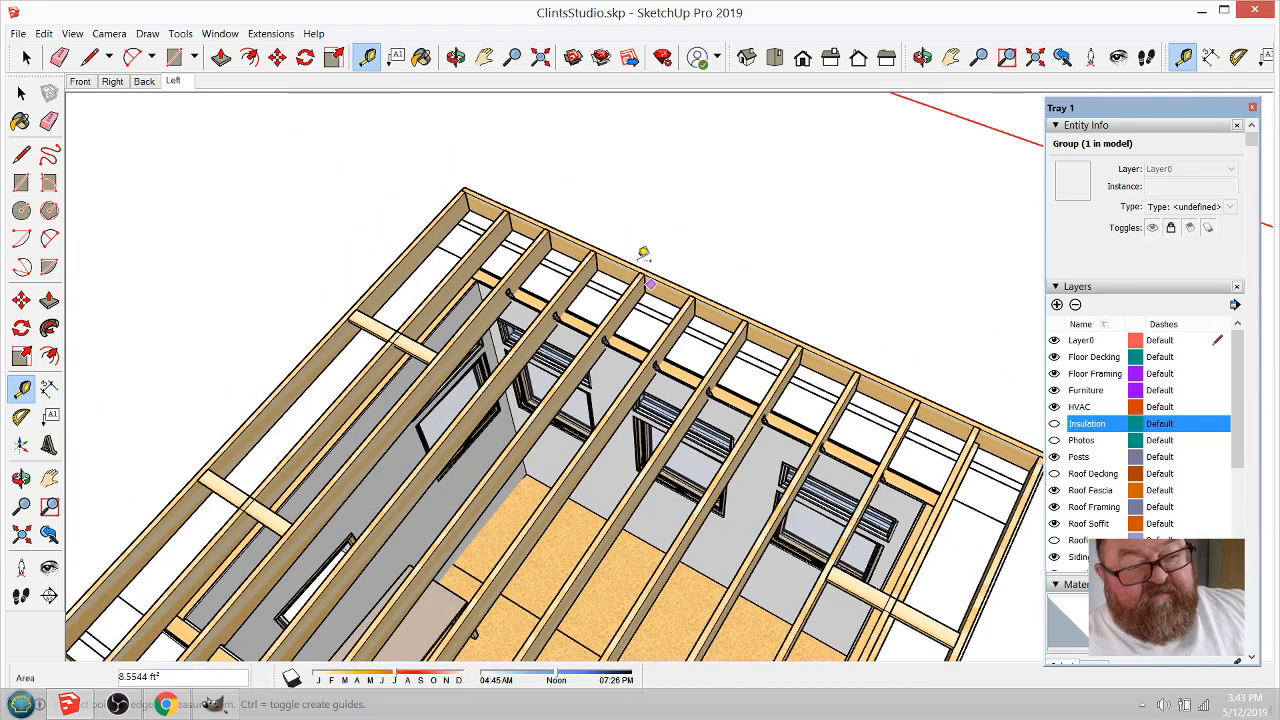
Step: Examine the rafters and their metal ties from both sides of the roof, with the interior showing between them
left_click(455, 57)
scroll(551, 123, "down", 4)
left_click_drag(671, 477, 675, 202)
scroll(496, 282, "up", 3)
left_click_drag(707, 332, 768, 364)
scroll(760, 312, "up", 5)
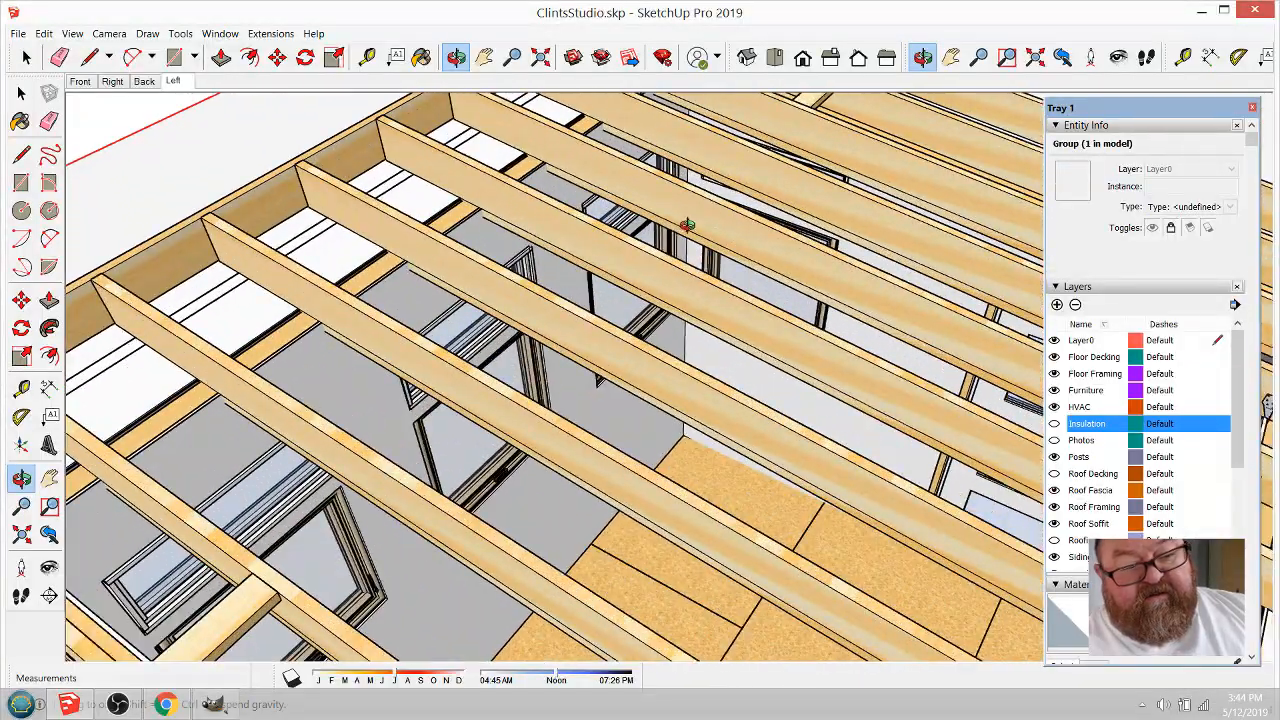
scroll(534, 226, "down", 4)
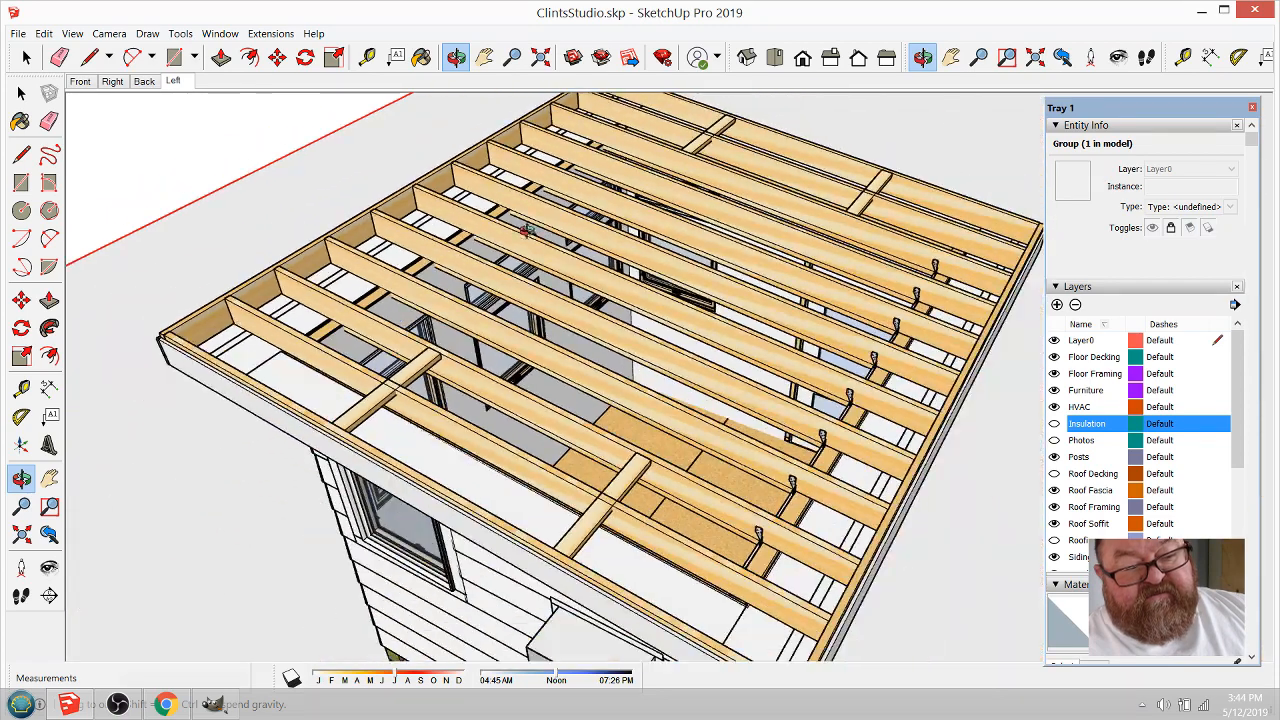
left_click_drag(724, 423, 891, 323)
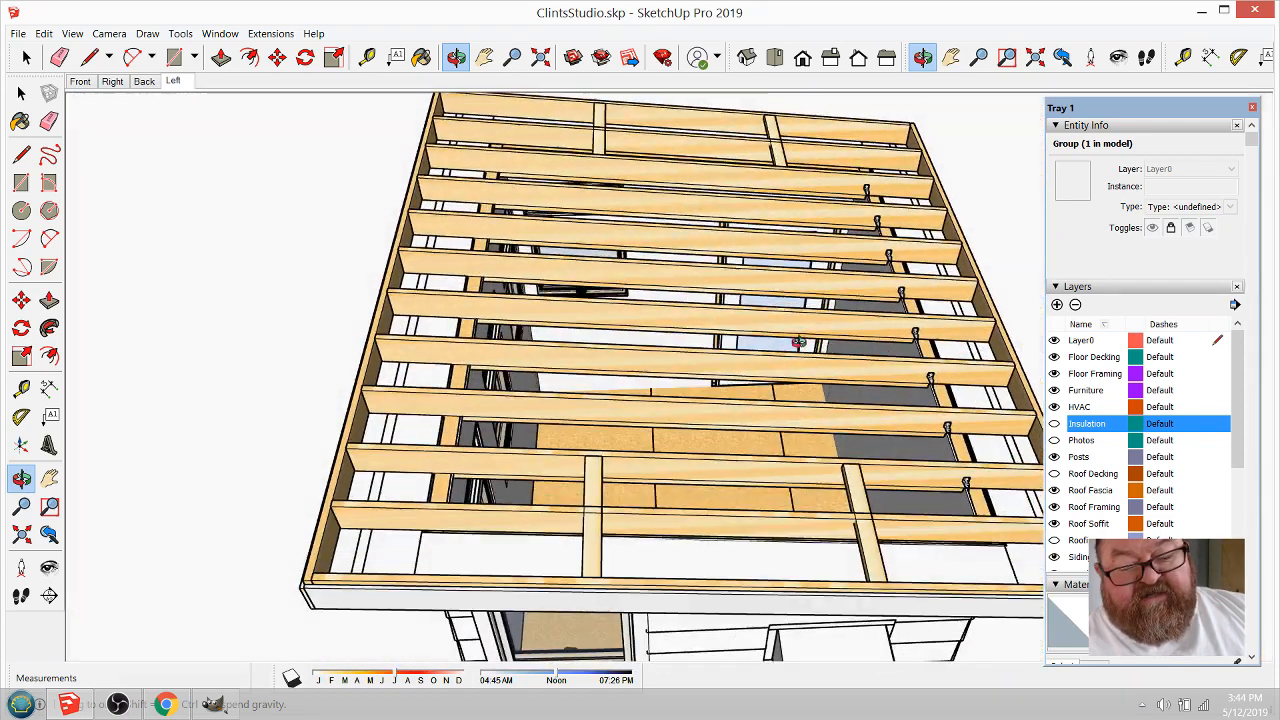
left_click_drag(801, 343, 934, 340)
scroll(900, 295, "up", 3)
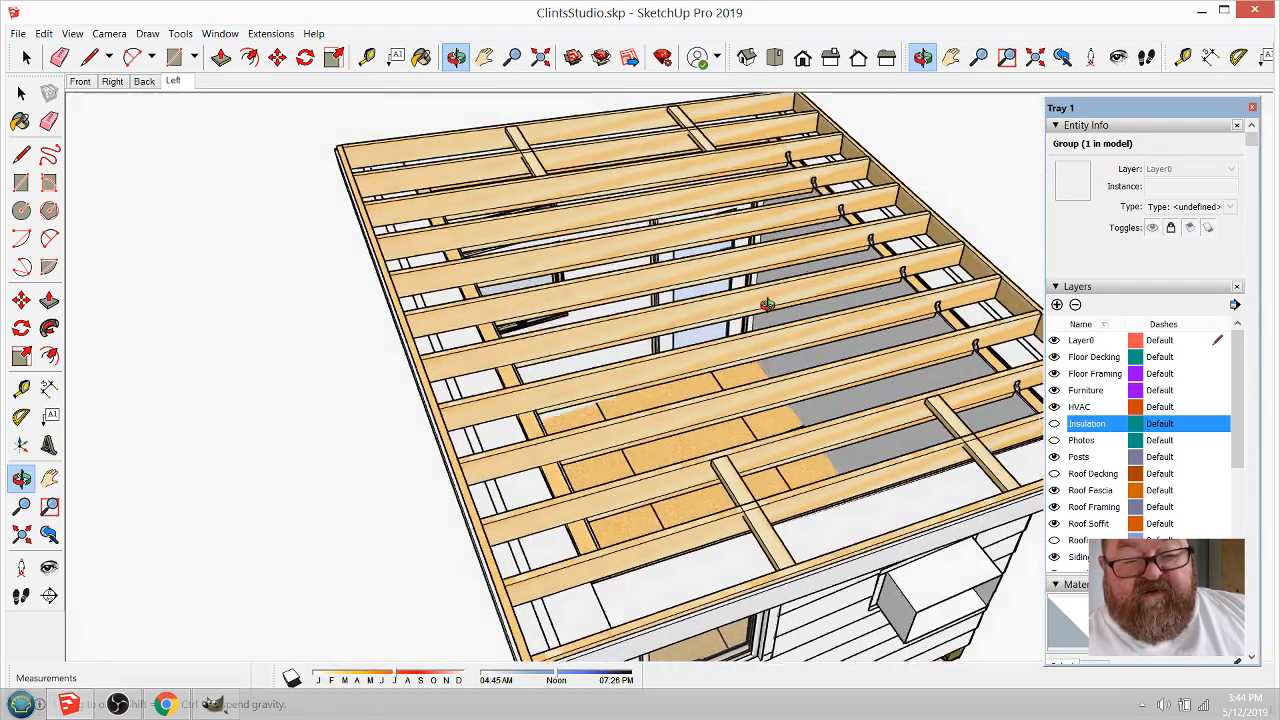
scroll(897, 304, "up", 2)
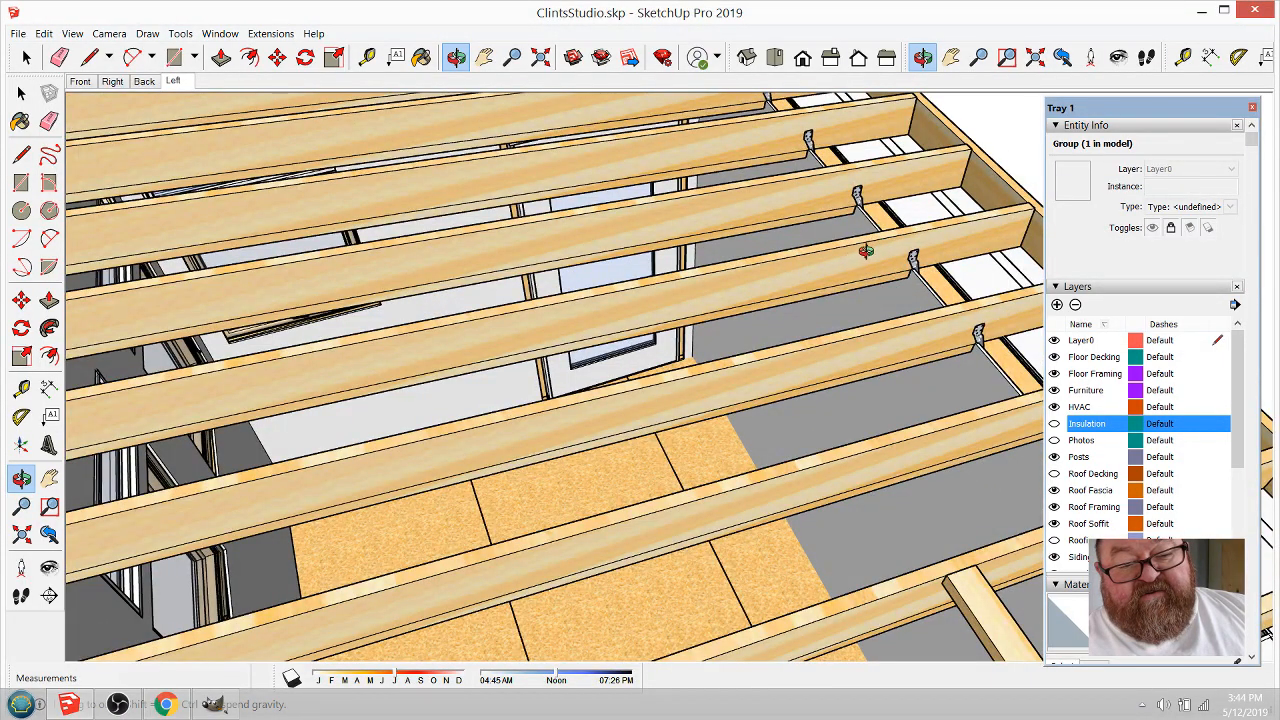
scroll(776, 288, "down", 2)
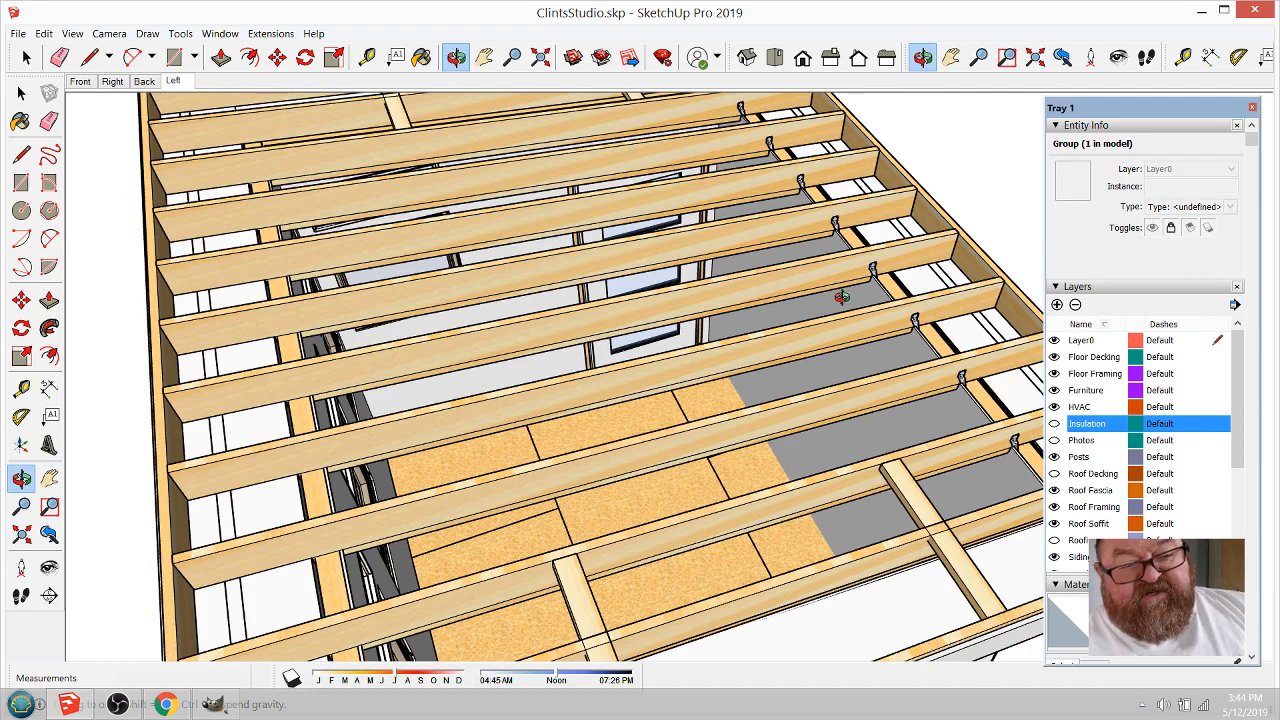
Step: Inspect the complete roof framing and the spacing of its open bays from above the HVAC side of the studio
middle_click_drag(850, 285, 810, 305)
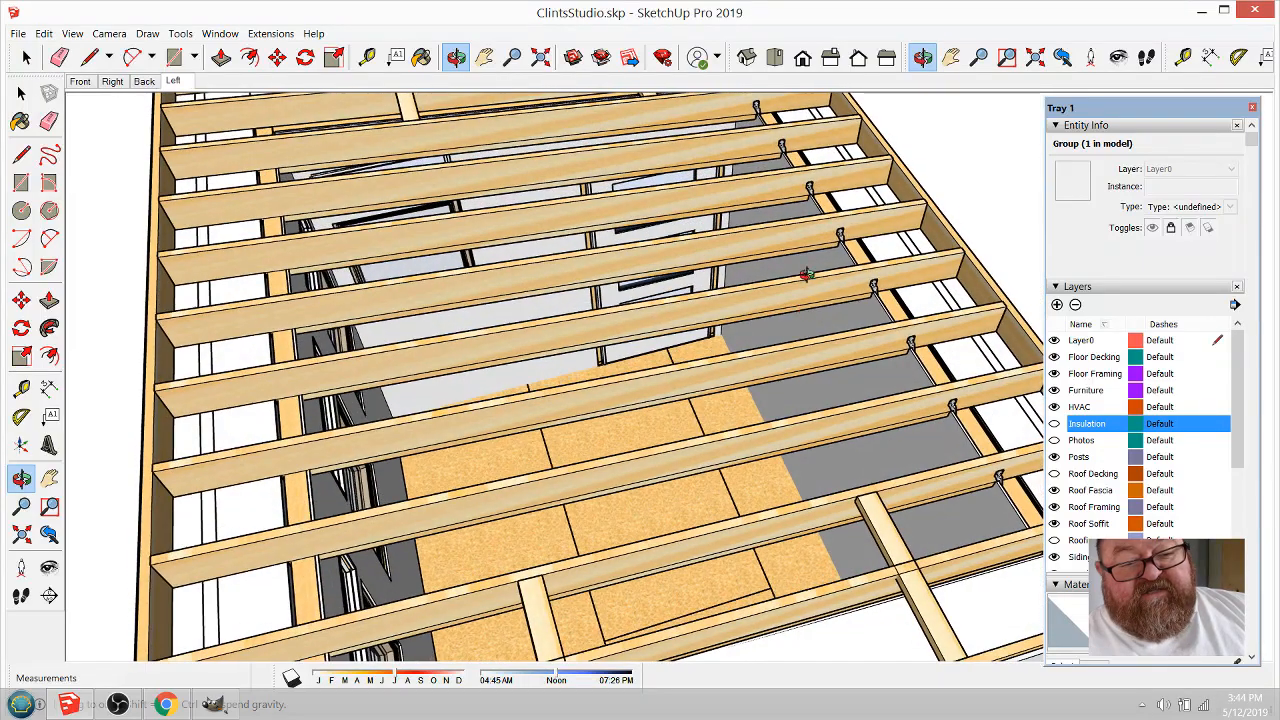
scroll(731, 312, "down", 5)
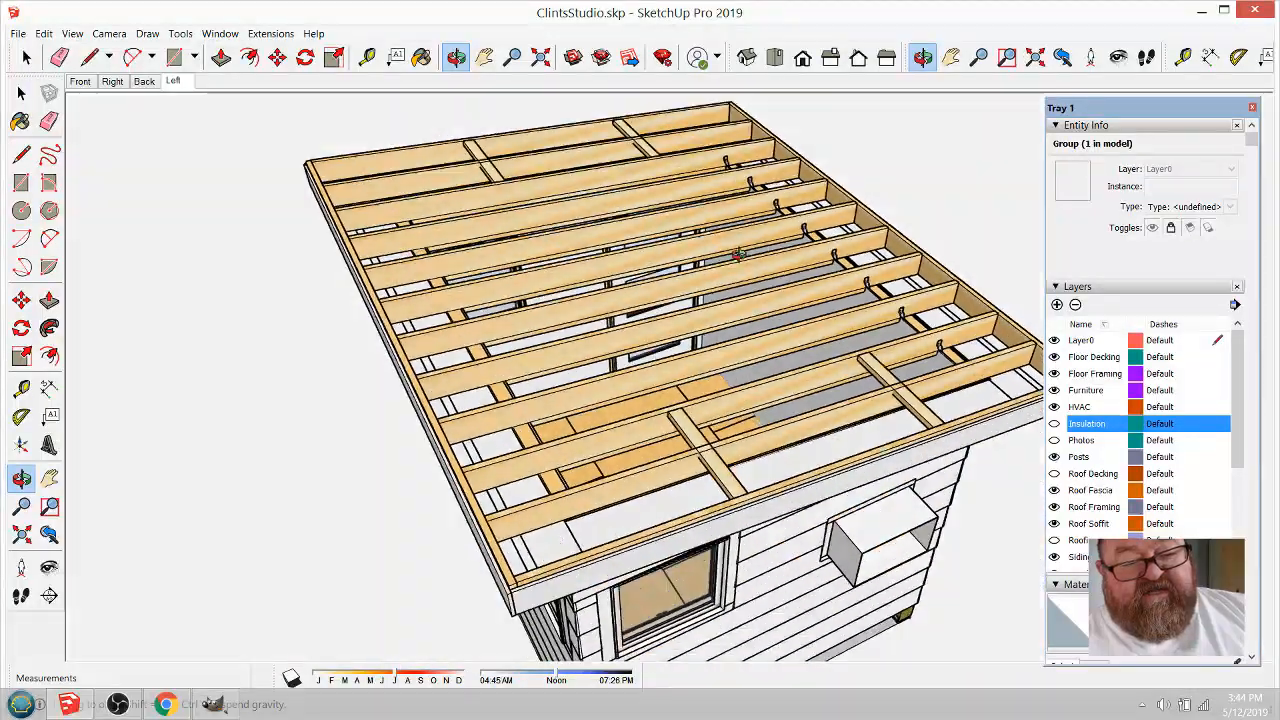
middle_click_drag(737, 254, 632, 313)
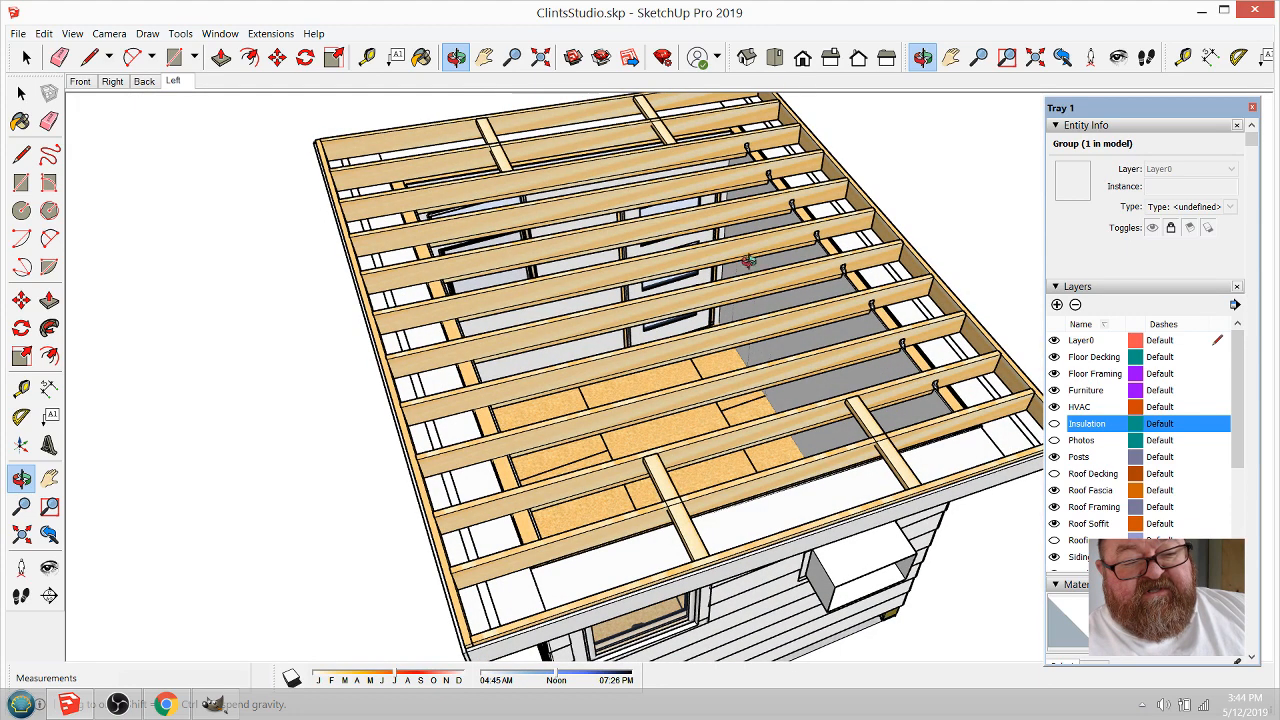
middle_click_drag(751, 311, 523, 291)
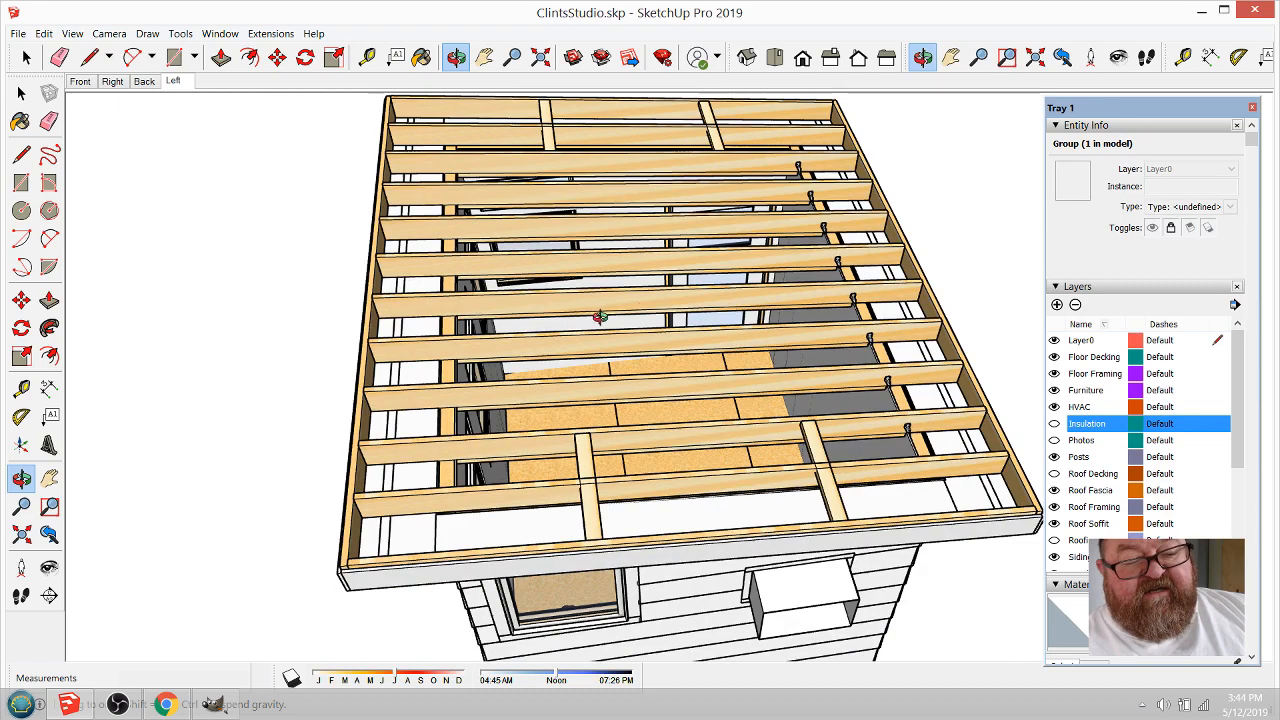
middle_click_drag(600, 317, 706, 292)
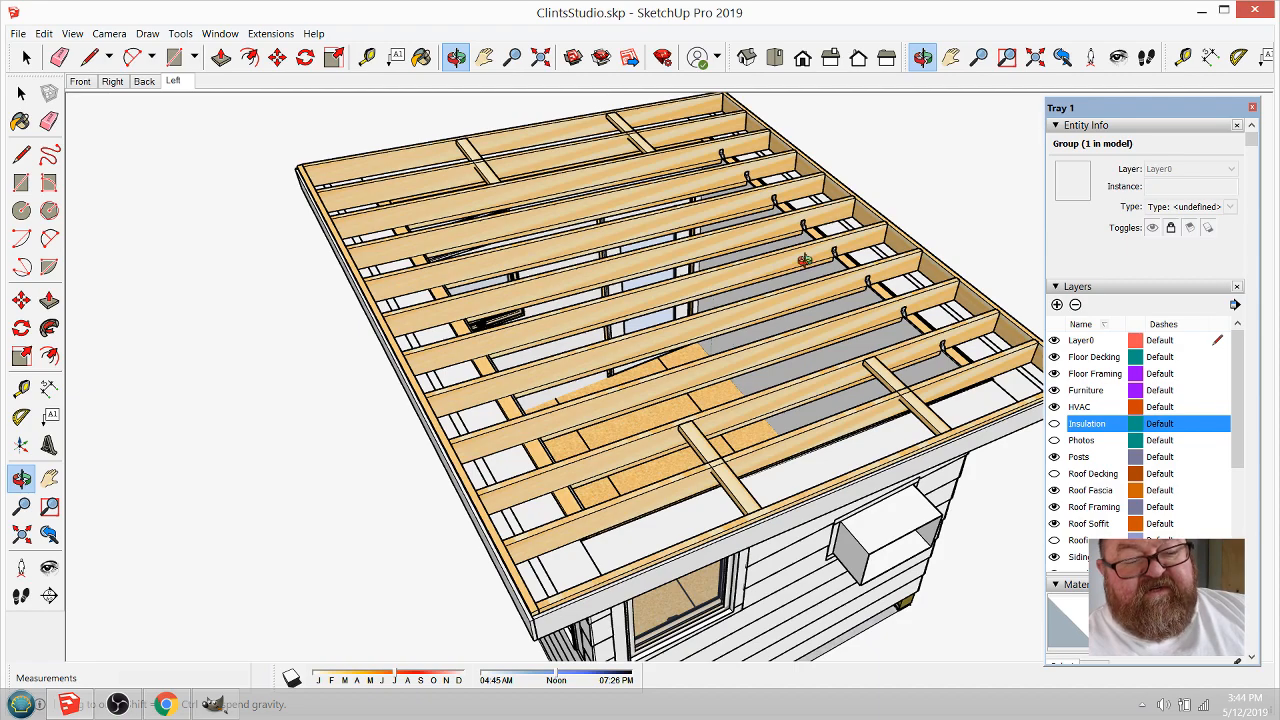
middle_click_drag(804, 260, 620, 263)
left_click_drag(620, 263, 728, 202)
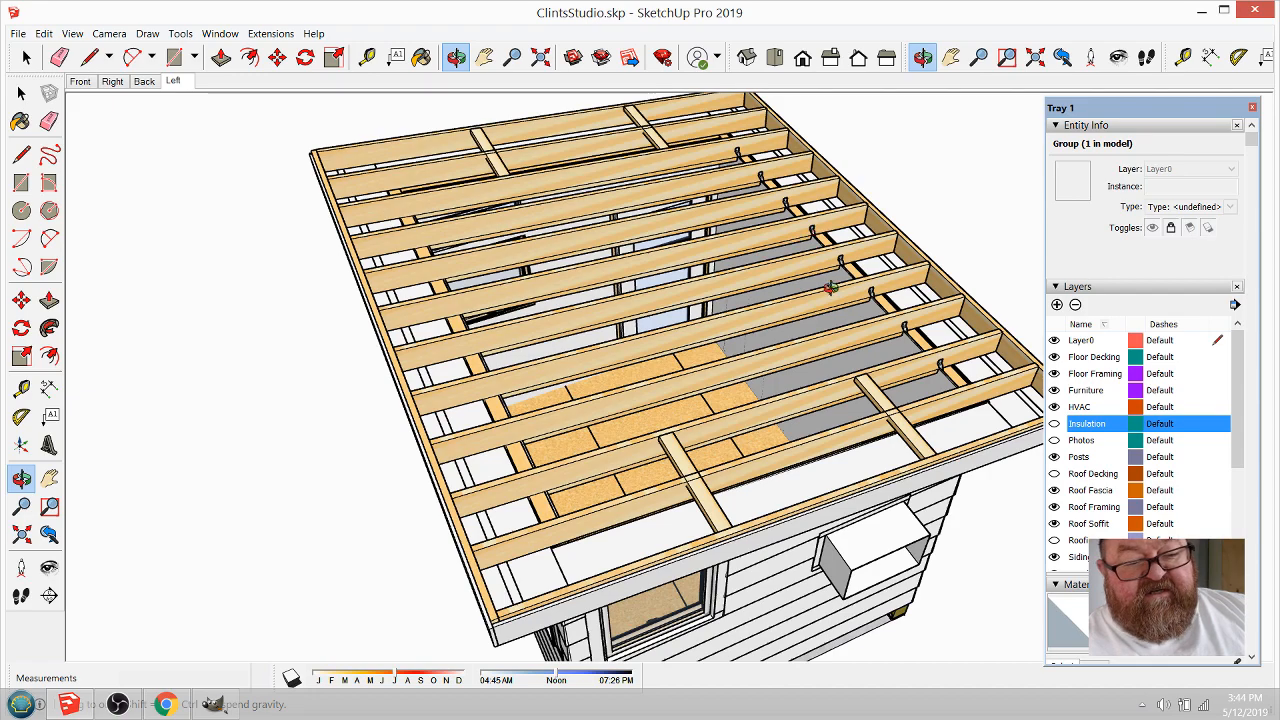
left_click_drag(830, 288, 870, 262)
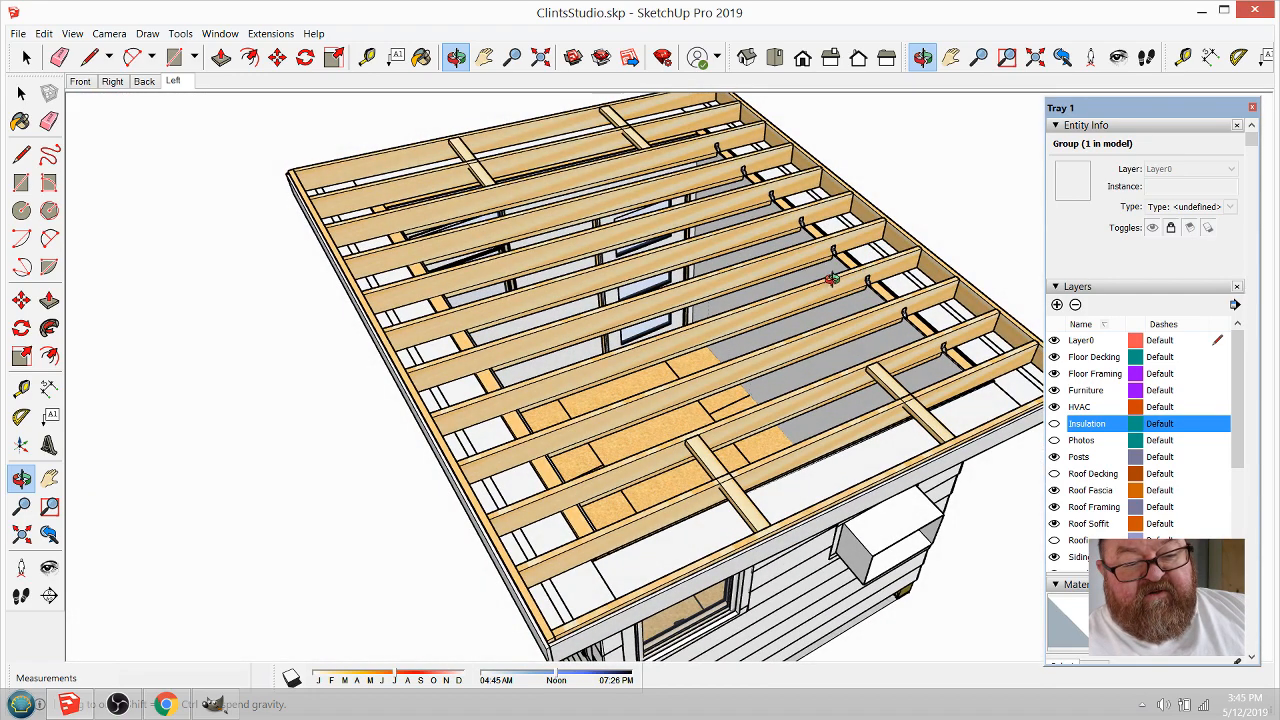
left_click_drag(834, 305, 667, 318)
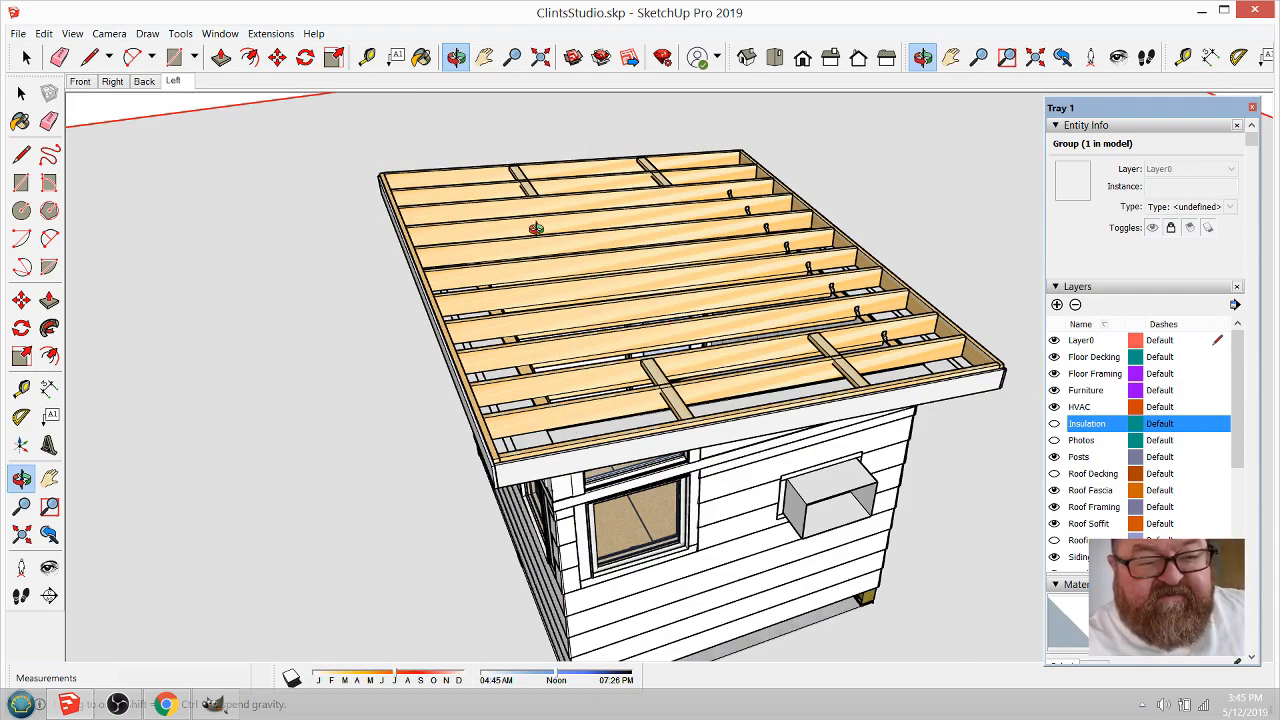
left_click_drag(536, 228, 504, 260)
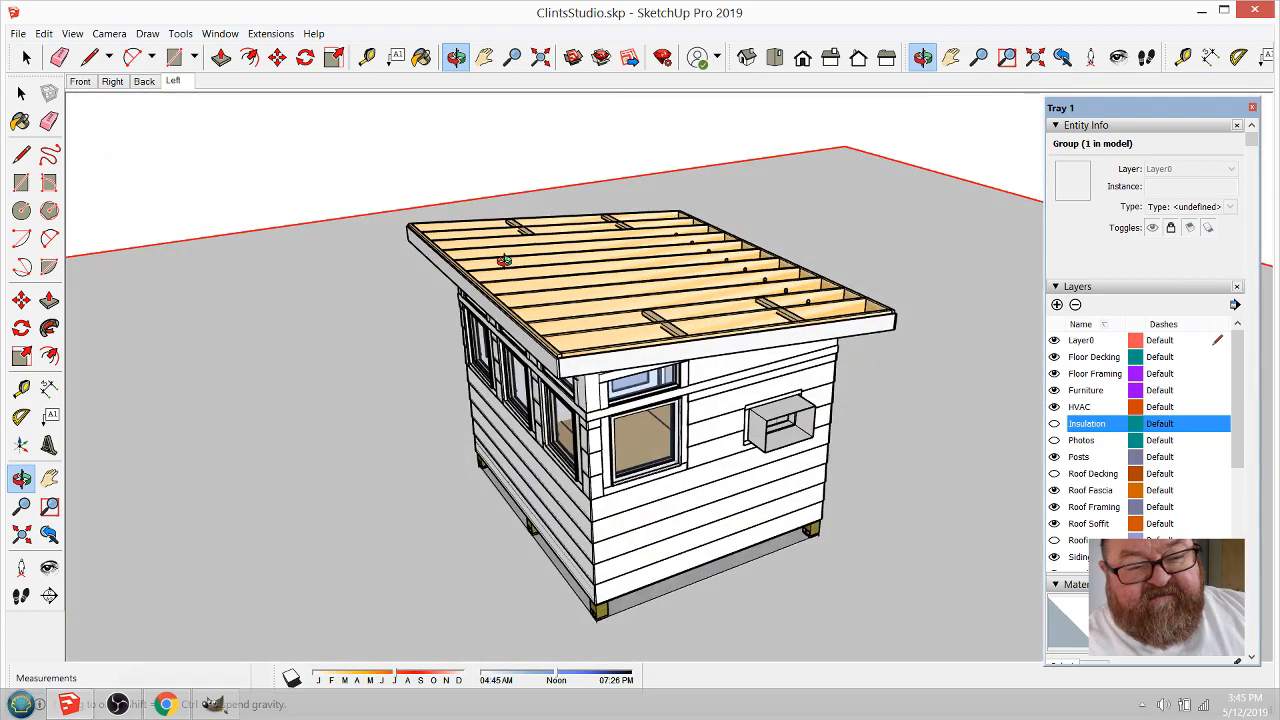
scroll(608, 326, "up", 5)
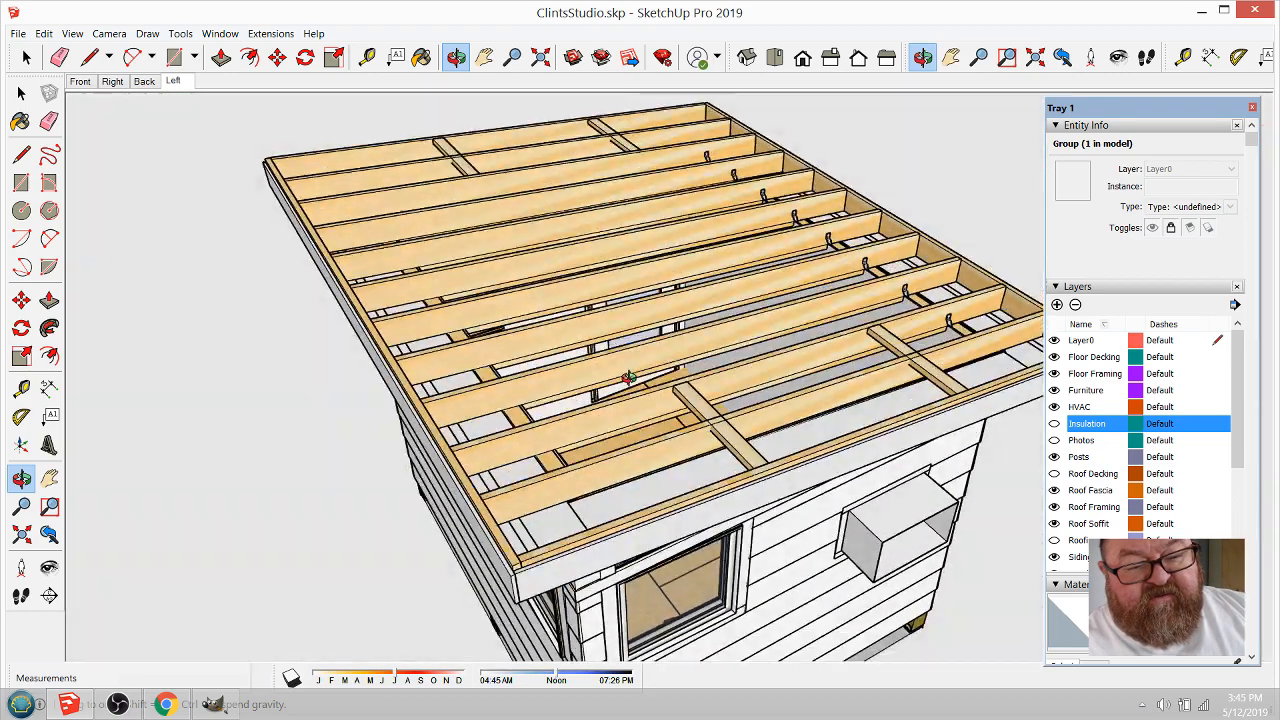
Step: View the tall window wall from outside, switch to the Front scene and review its layer visibility
left_click_drag(561, 388, 563, 283)
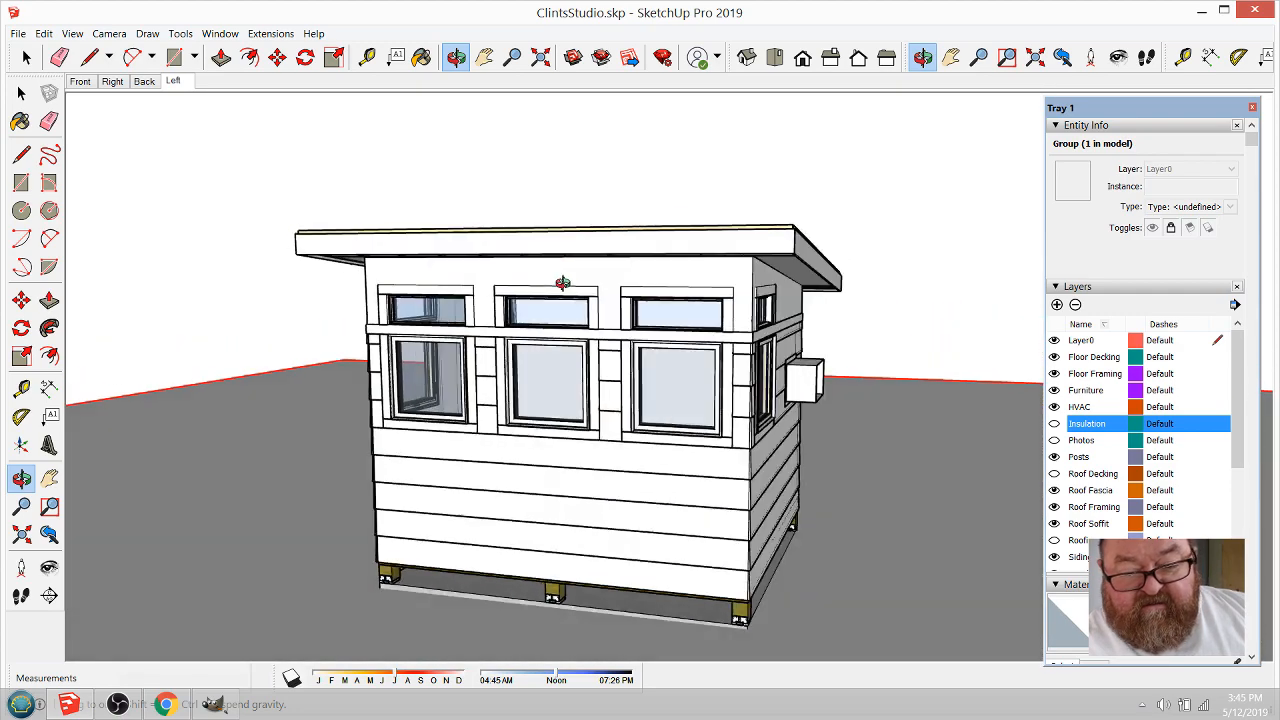
left_click_drag(630, 346, 634, 303)
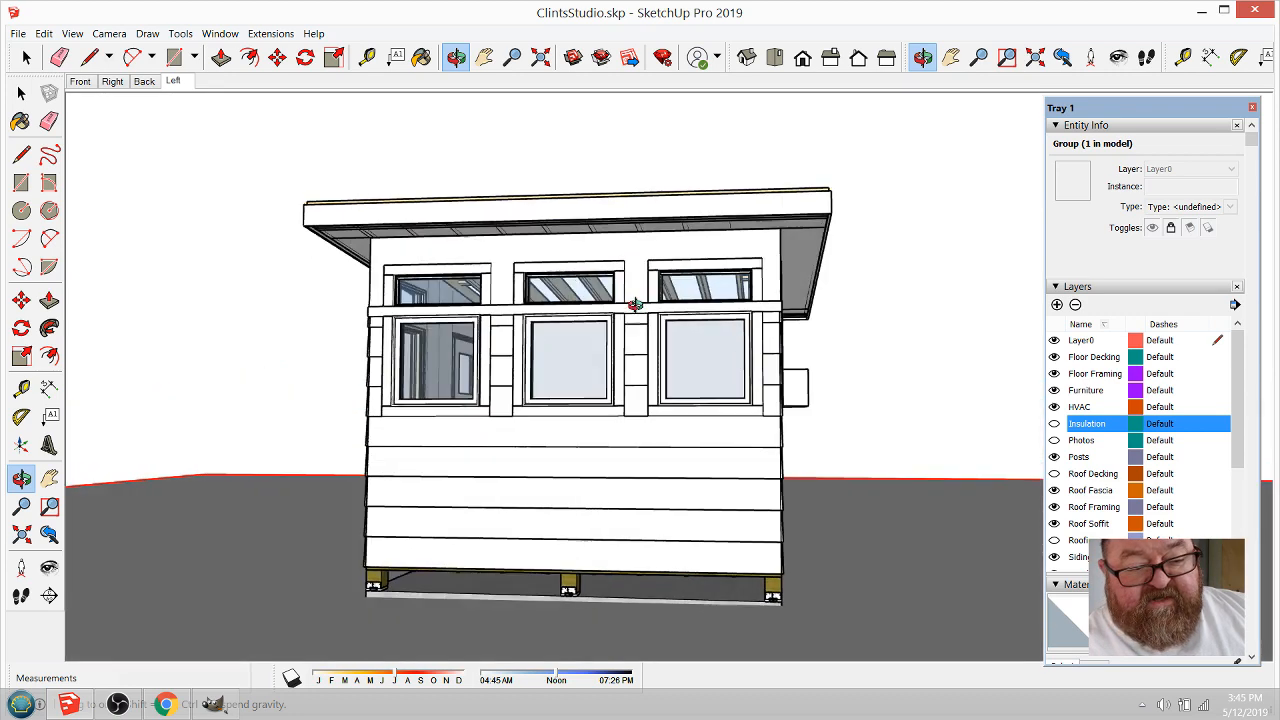
left_click(79, 82)
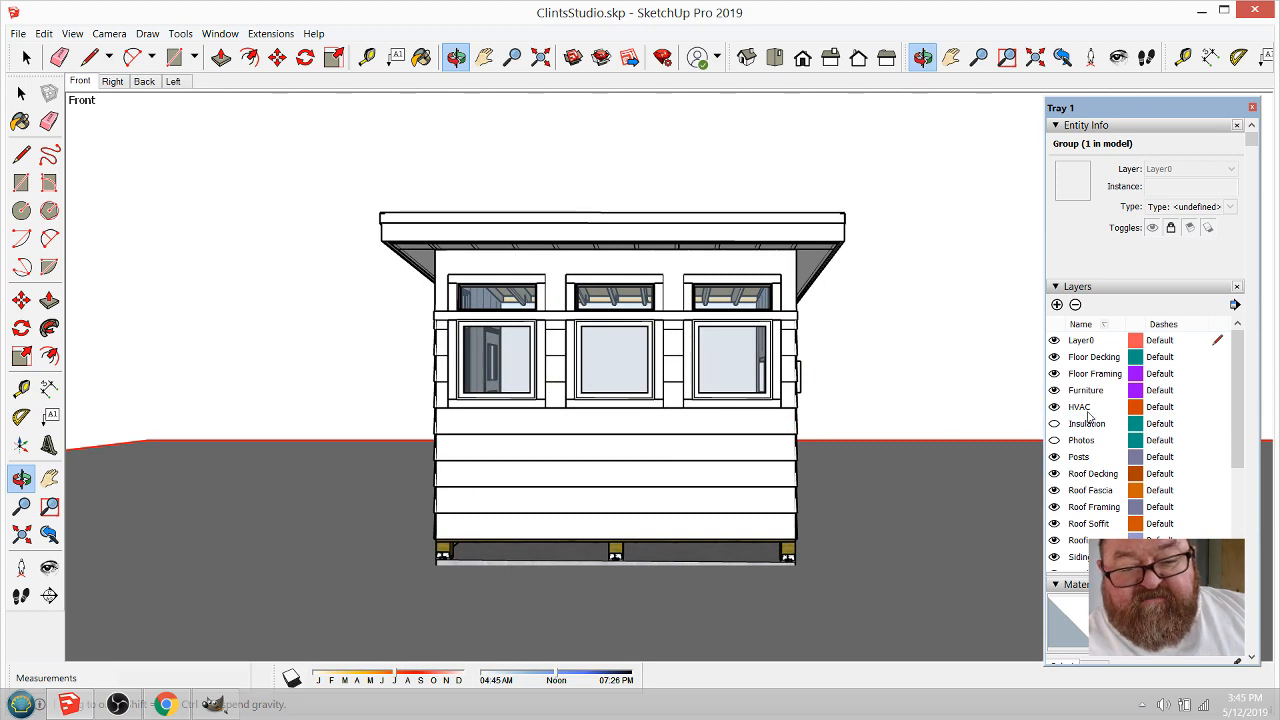
scroll(1081, 478, "down", 3)
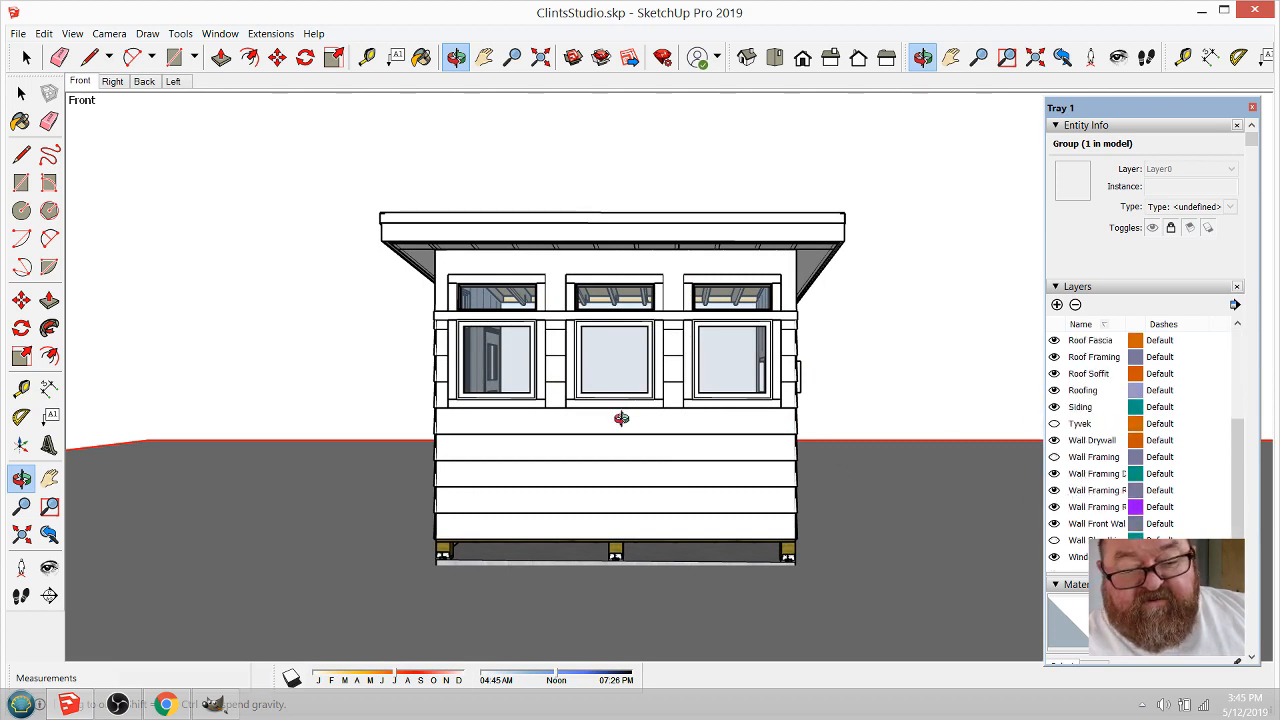
Step: View the roofed studio exterior from its corners, including the soffit underside and the rafters through the windows
left_click_drag(635, 388, 416, 384)
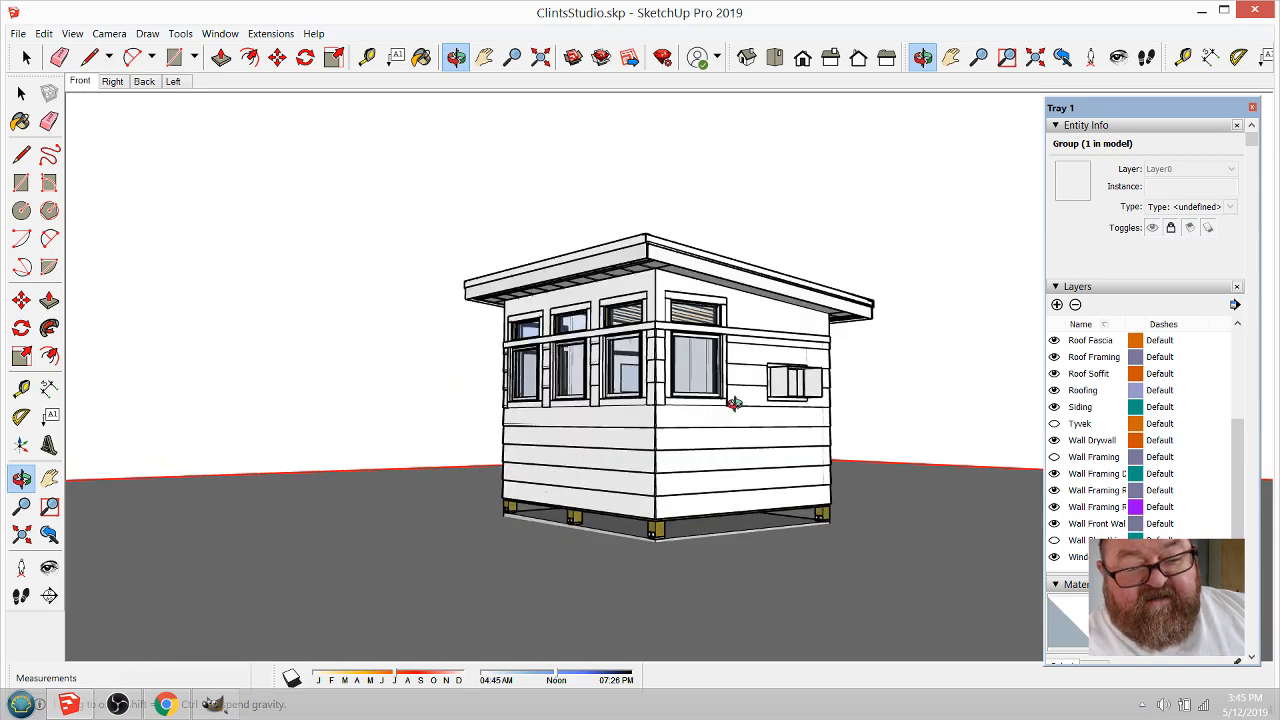
left_click_drag(580, 433, 802, 435)
left_click_drag(540, 427, 588, 408)
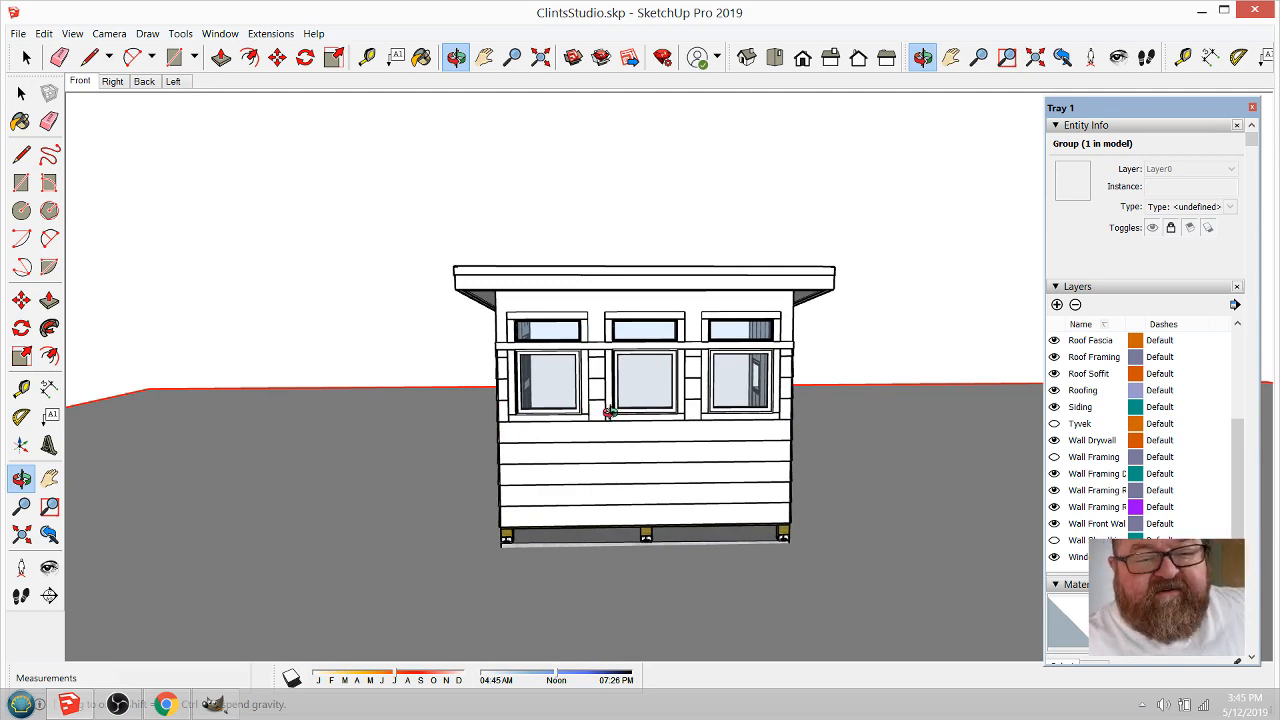
left_click_drag(651, 421, 638, 209)
scroll(481, 301, "down", 1)
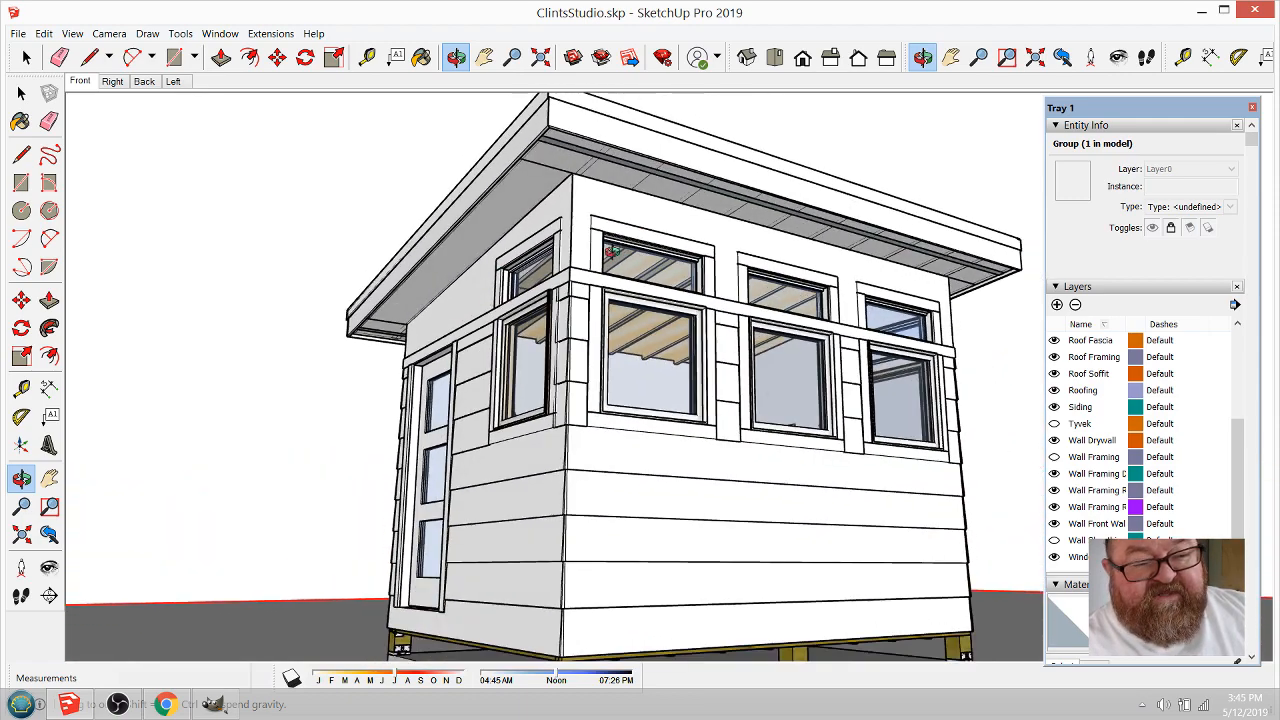
scroll(634, 236, "up", 1)
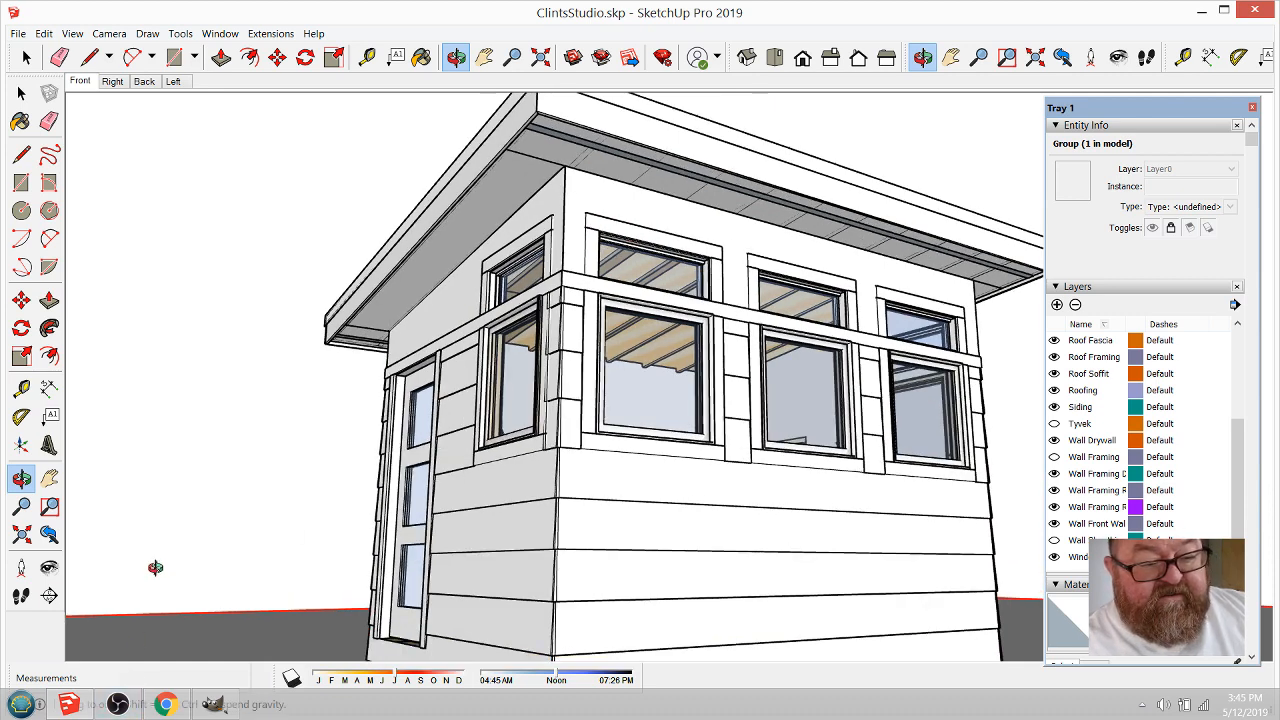
left_click(117, 704)
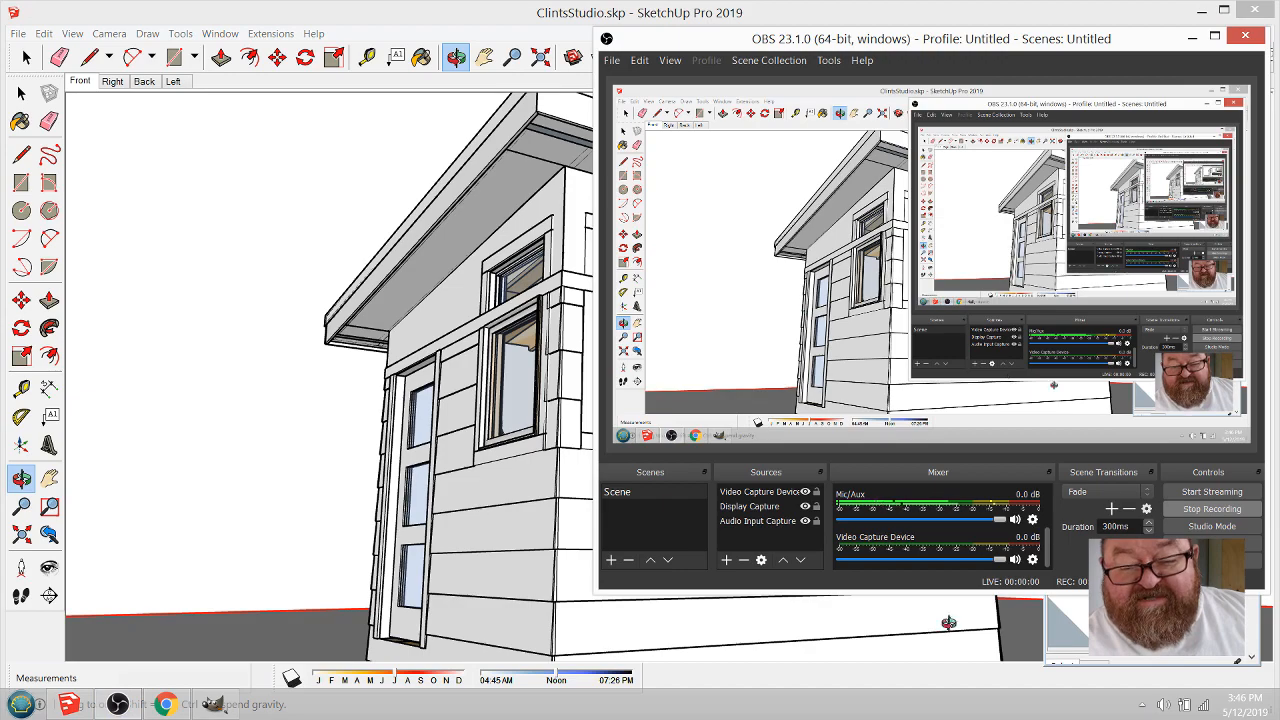